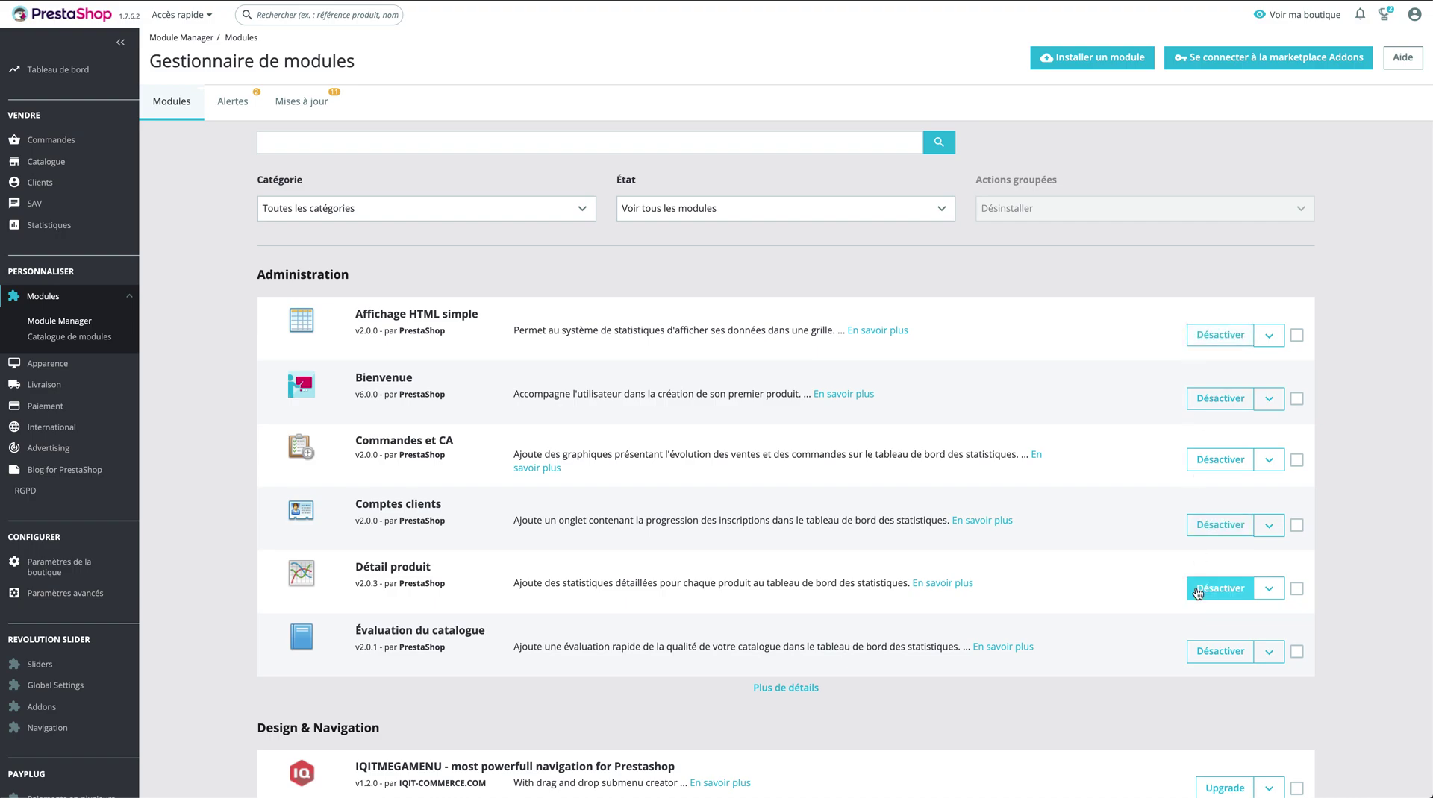
- Check the actions available for the IQITMEGAMENU module
{"action": "scroll", "coordinate": [1197, 591], "scroll_direction": "down", "scroll_amount": 7}
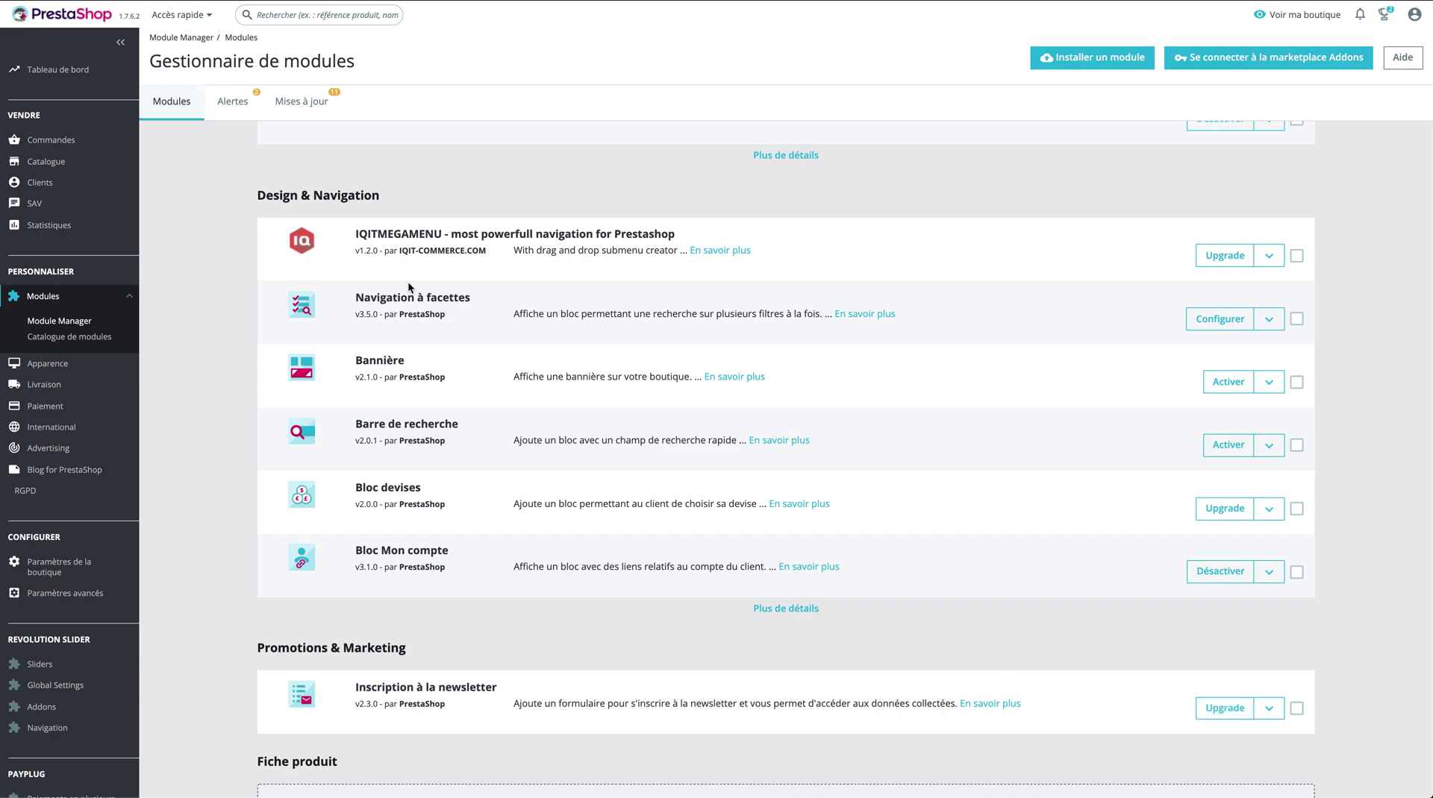
{"action": "left_click", "coordinate": [1266, 258]}
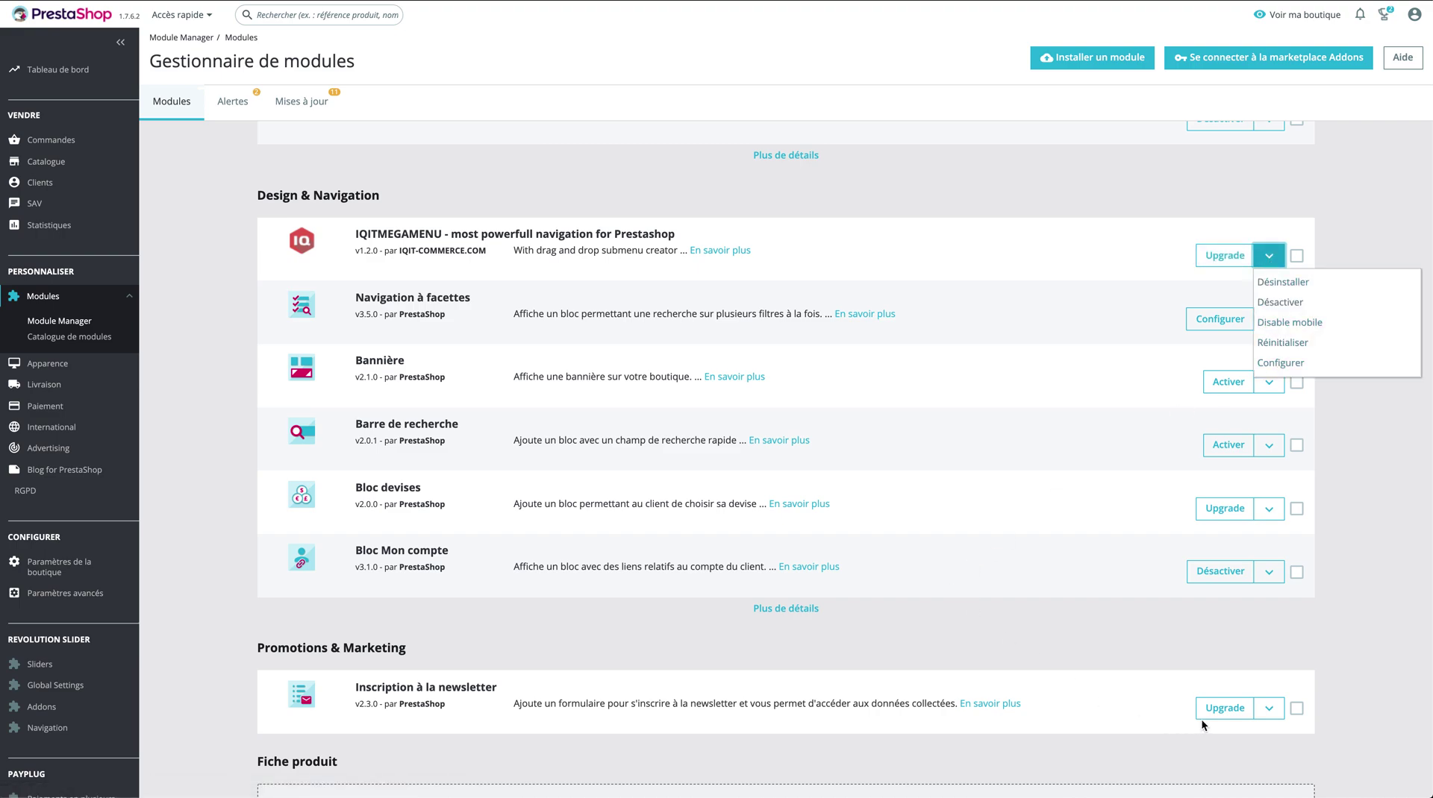
{"action": "left_click", "coordinate": [1091, 691]}
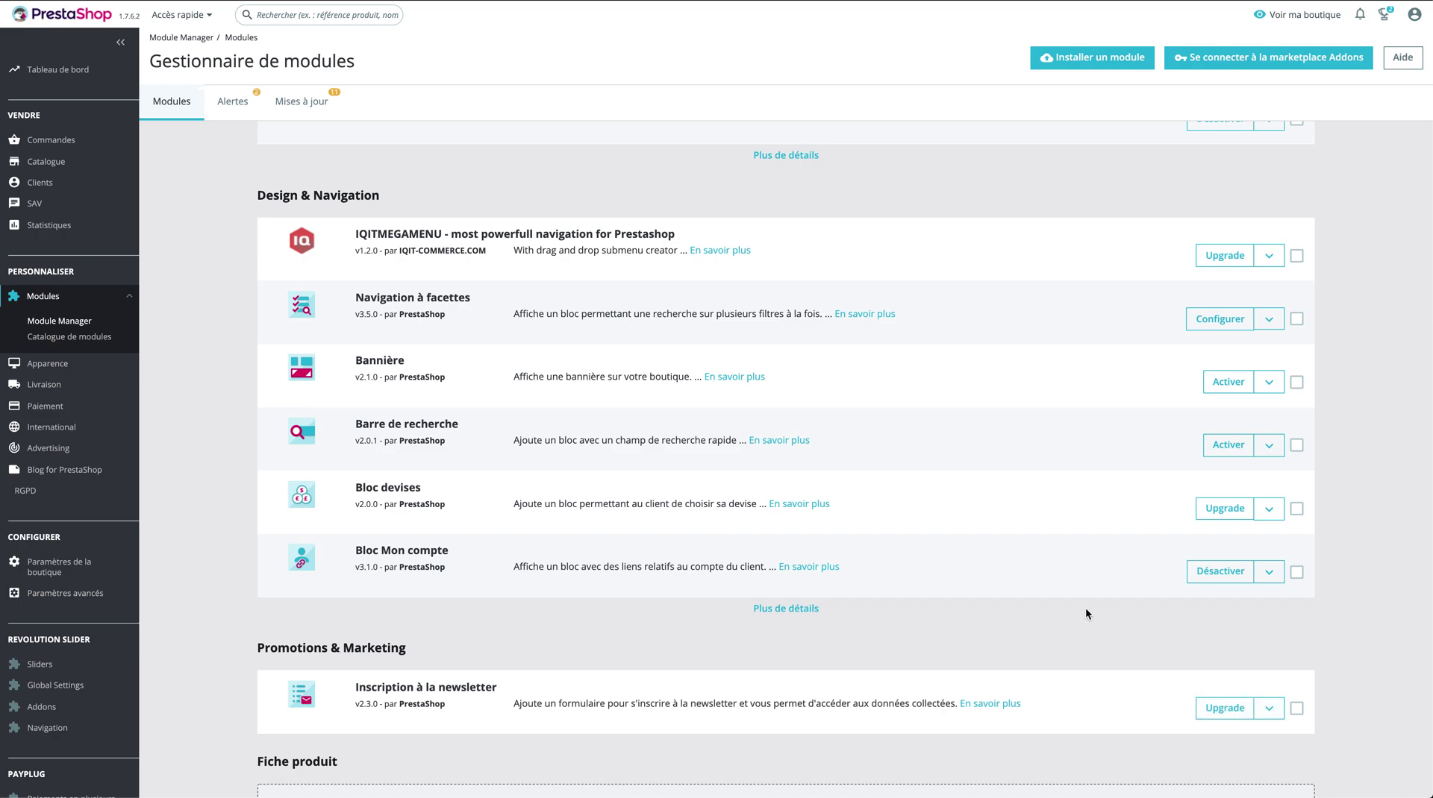
{"action": "left_click", "coordinate": [1270, 256]}
{"action": "left_click", "coordinate": [1070, 226]}
- Search the installed modules for "webdrop" and open the configuration of Webdrop-market dropshipping
{"action": "scroll", "coordinate": [1068, 220], "scroll_direction": "up", "scroll_amount": 7}
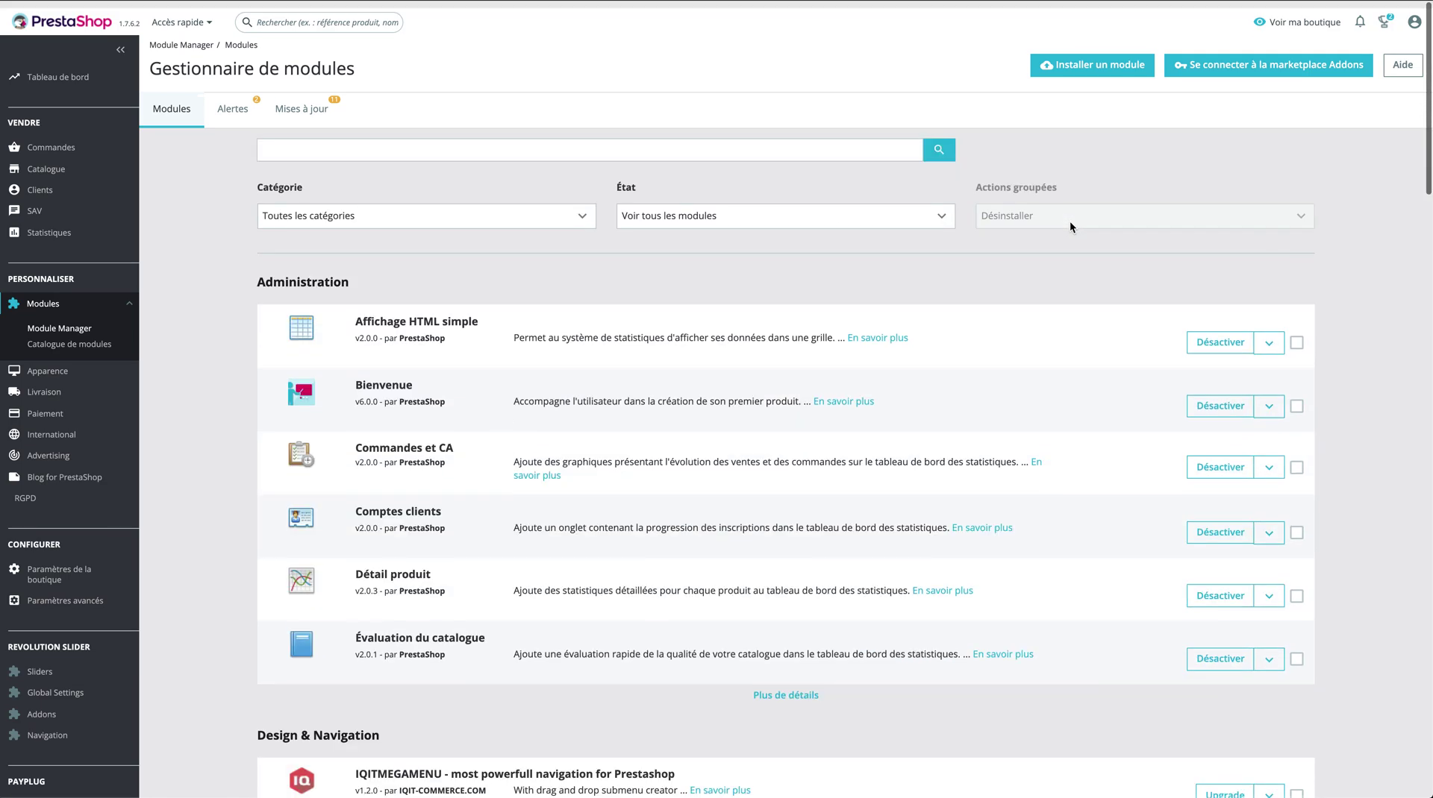
{"action": "left_click", "coordinate": [773, 142]}
{"action": "type", "text": "webdrop"}
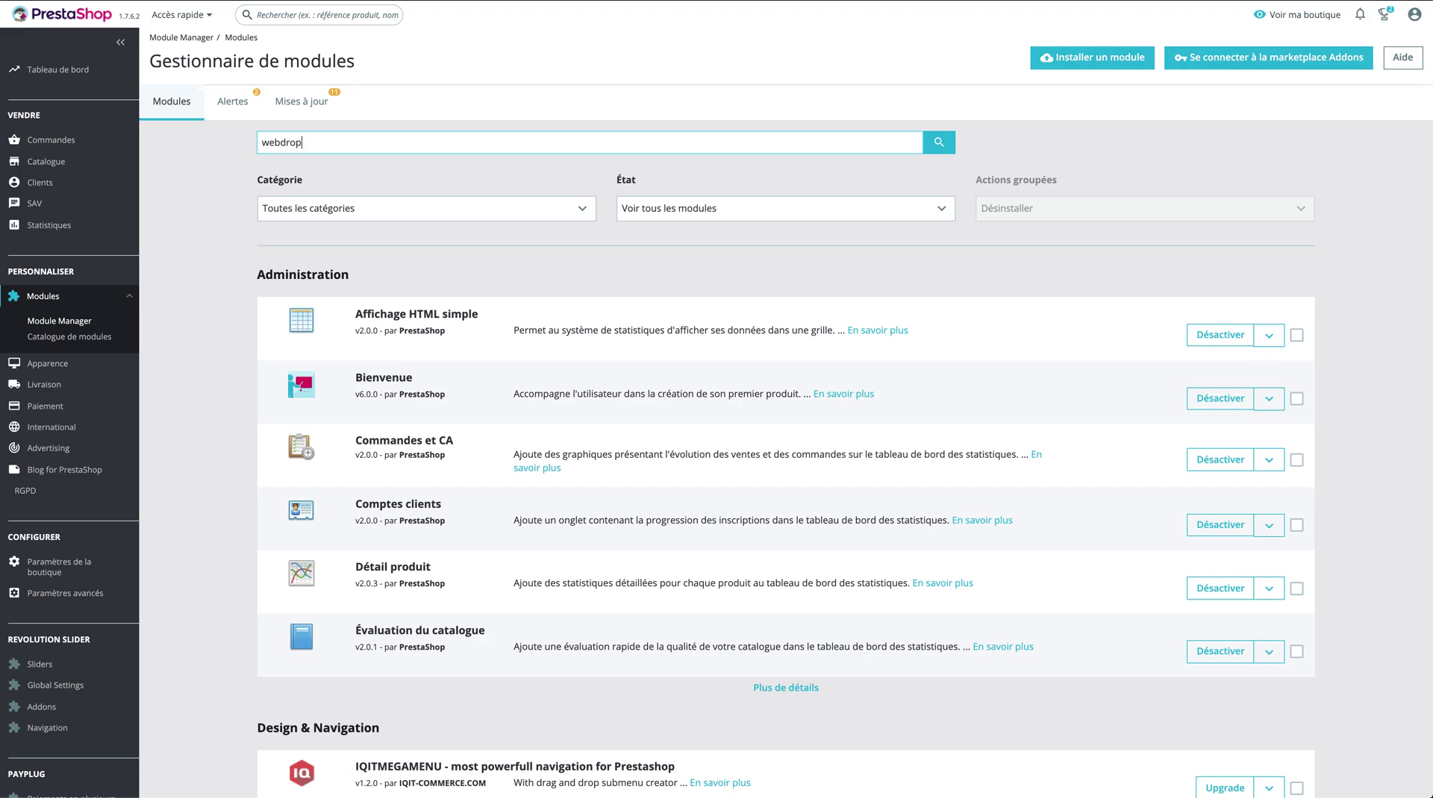
{"action": "key", "text": "Return"}
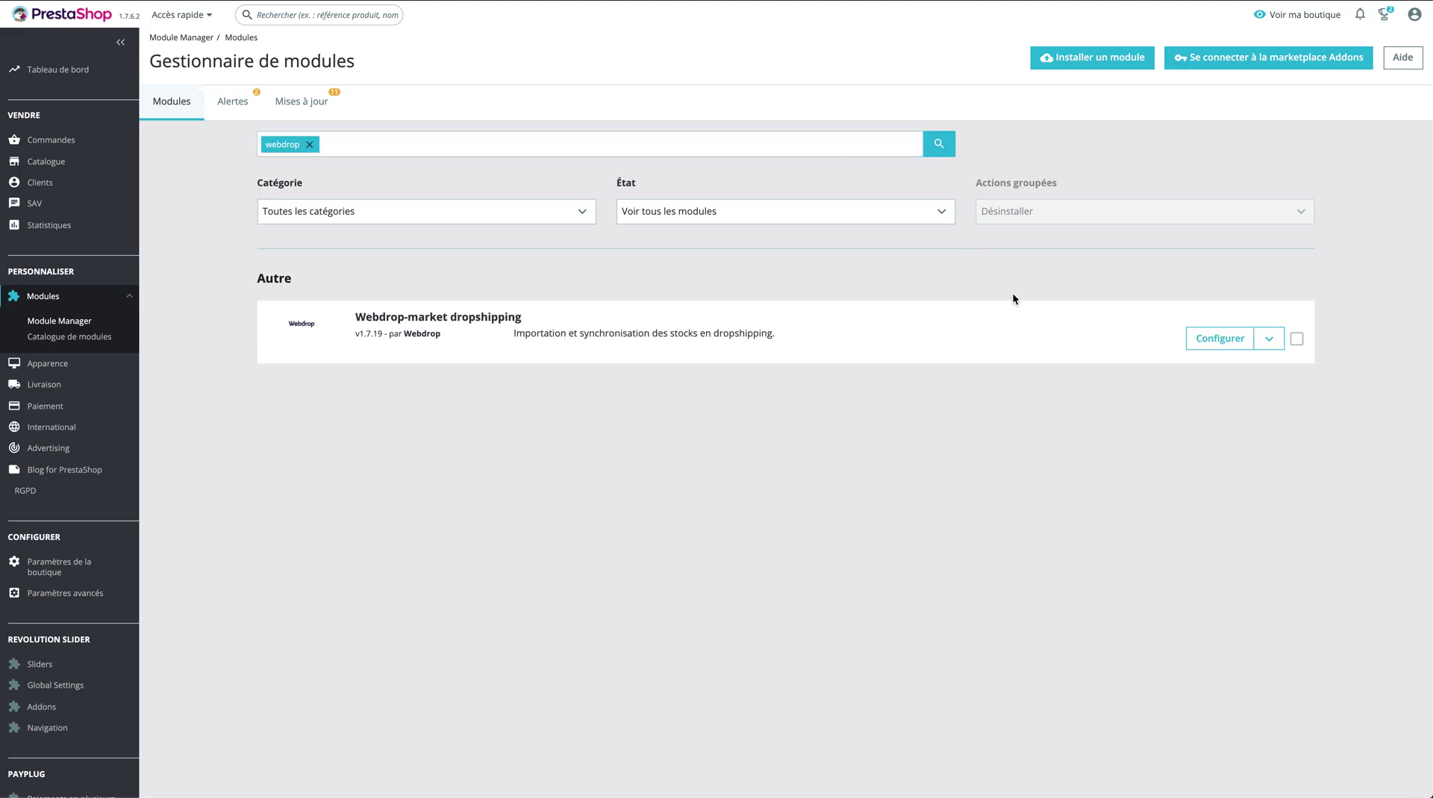
{"action": "left_click", "coordinate": [1220, 342]}
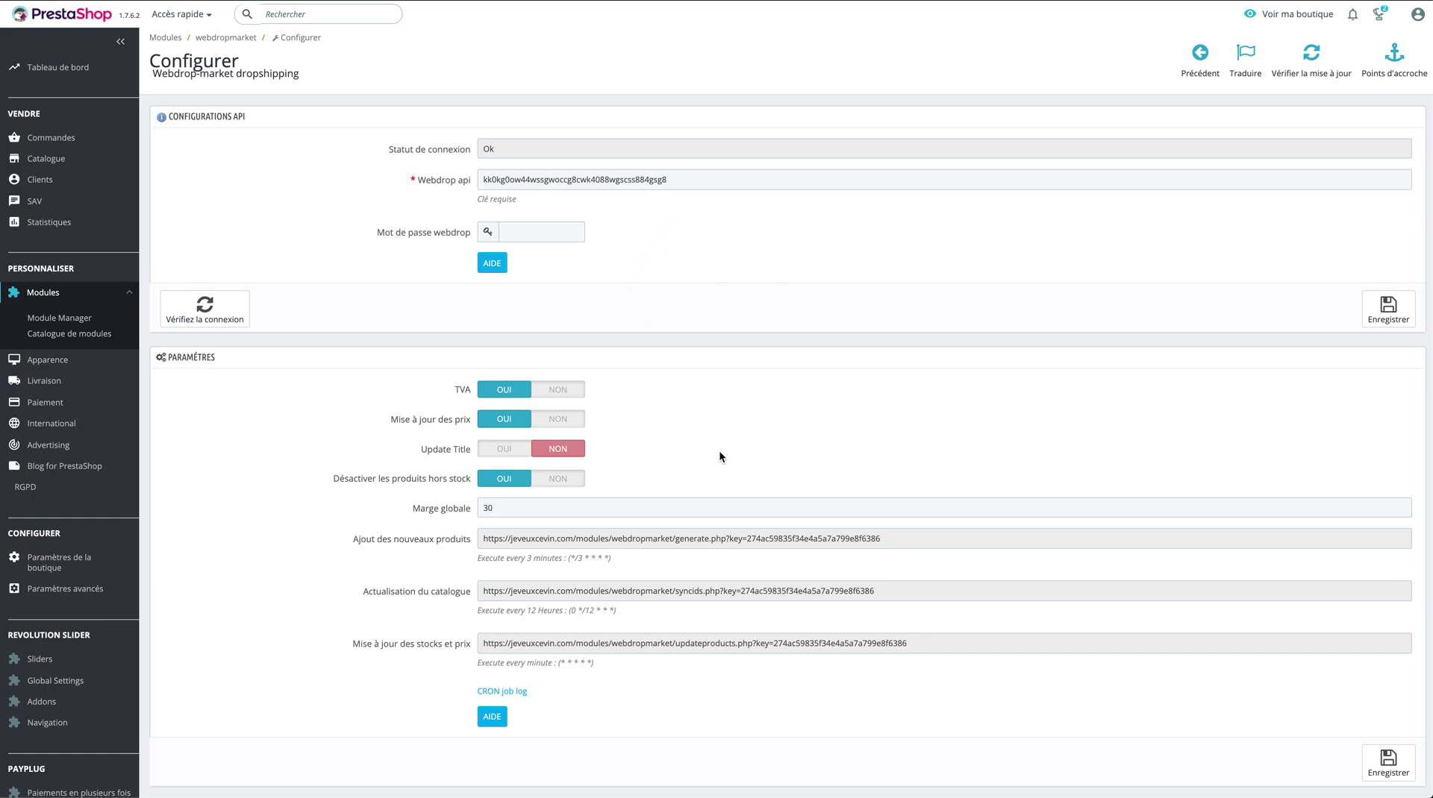
- Try switching off price updates and the deactivation of out-of-stock products, and set both back to OUI
{"action": "scroll", "coordinate": [611, 492], "scroll_direction": "down", "scroll_amount": 3}
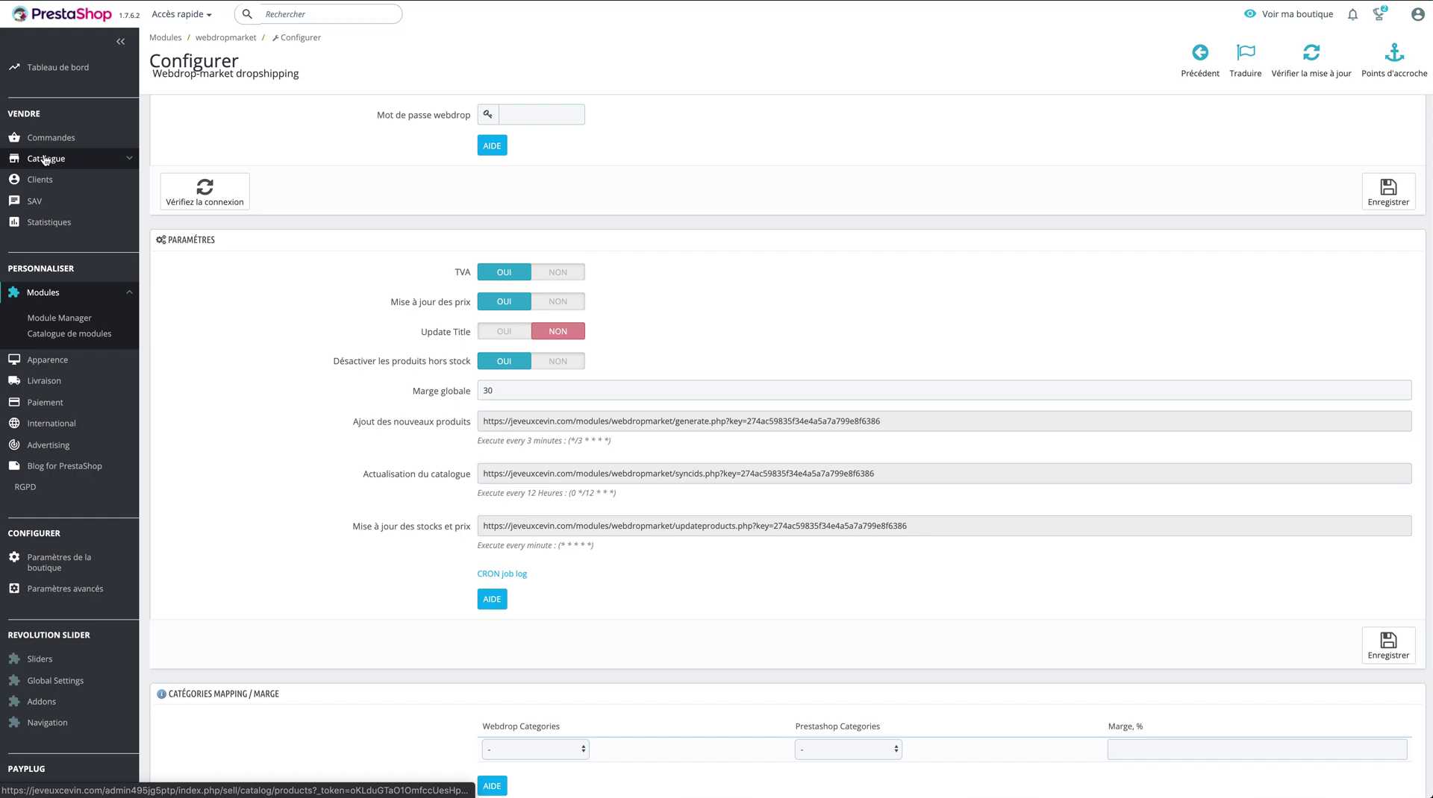
{"action": "left_click", "coordinate": [559, 306]}
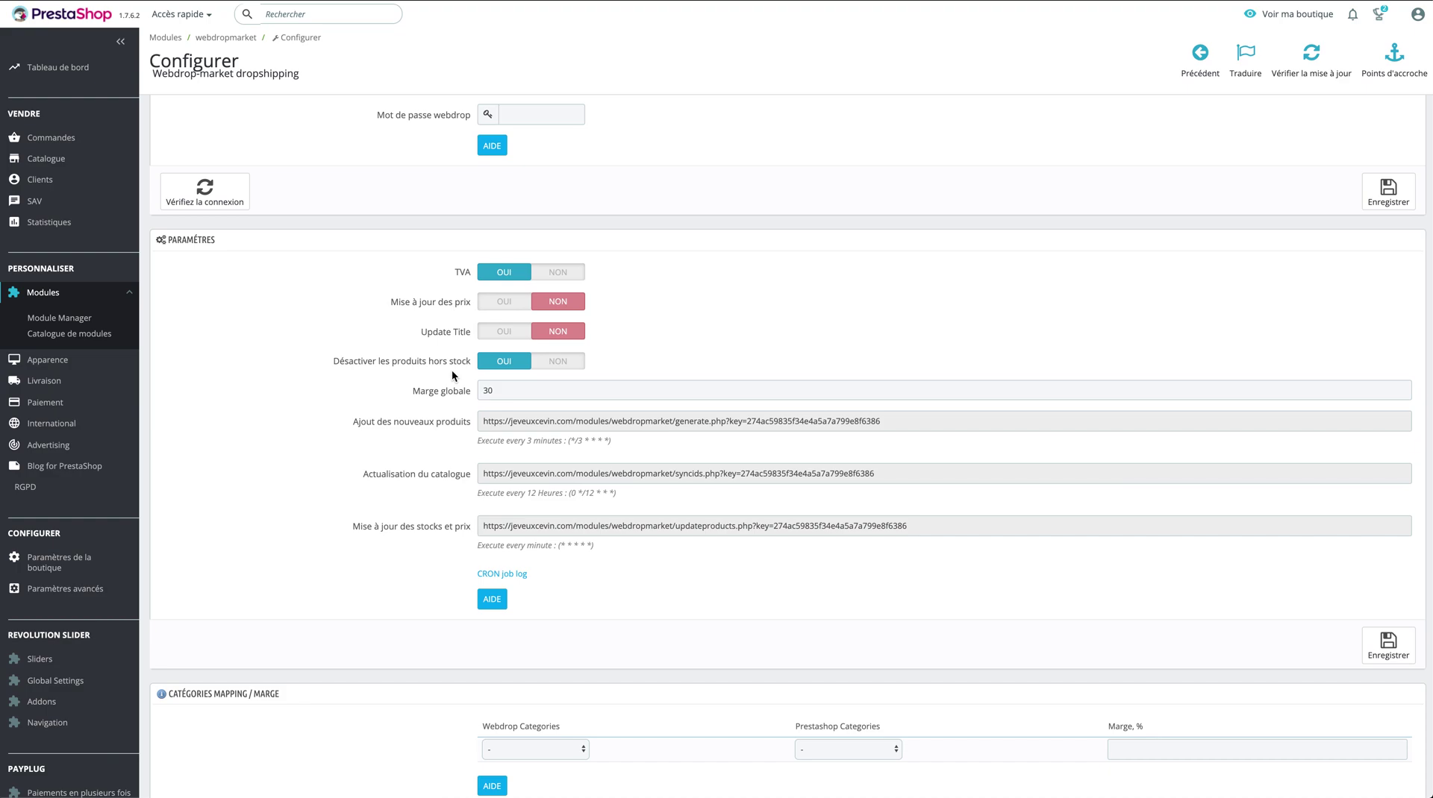
{"action": "left_click", "coordinate": [549, 361]}
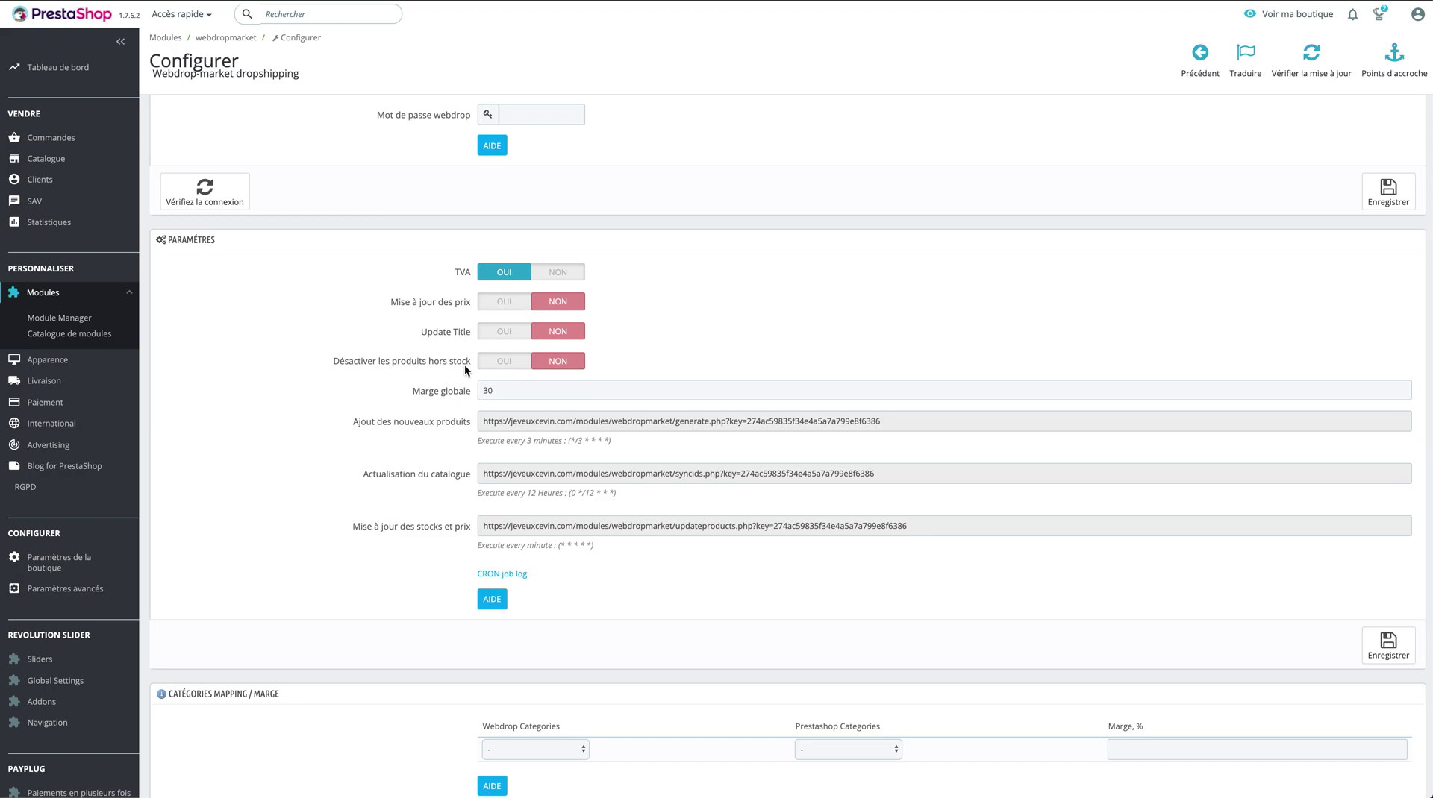
{"action": "left_click", "coordinate": [518, 366]}
{"action": "left_click", "coordinate": [489, 391]}
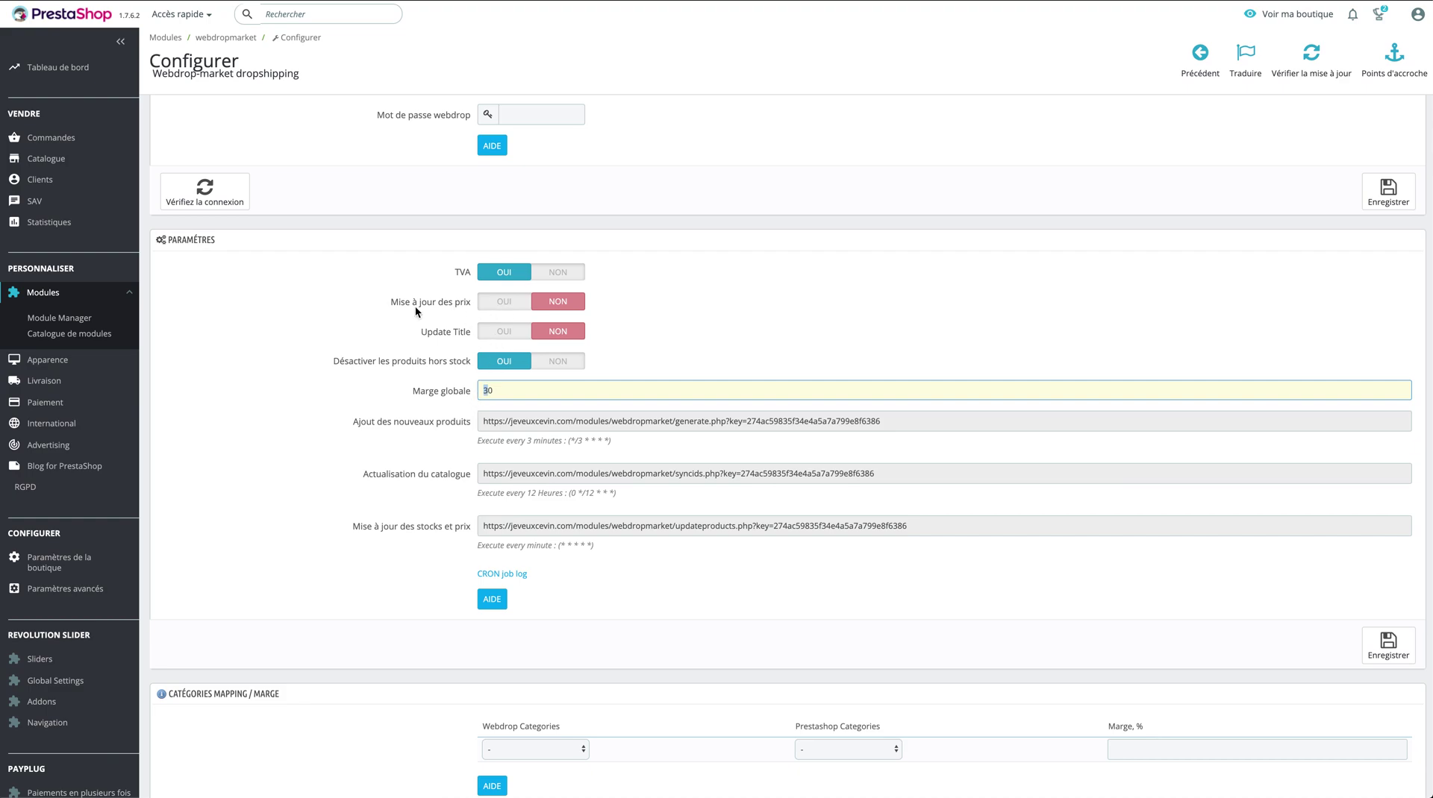
{"action": "right_click", "coordinate": [505, 310]}
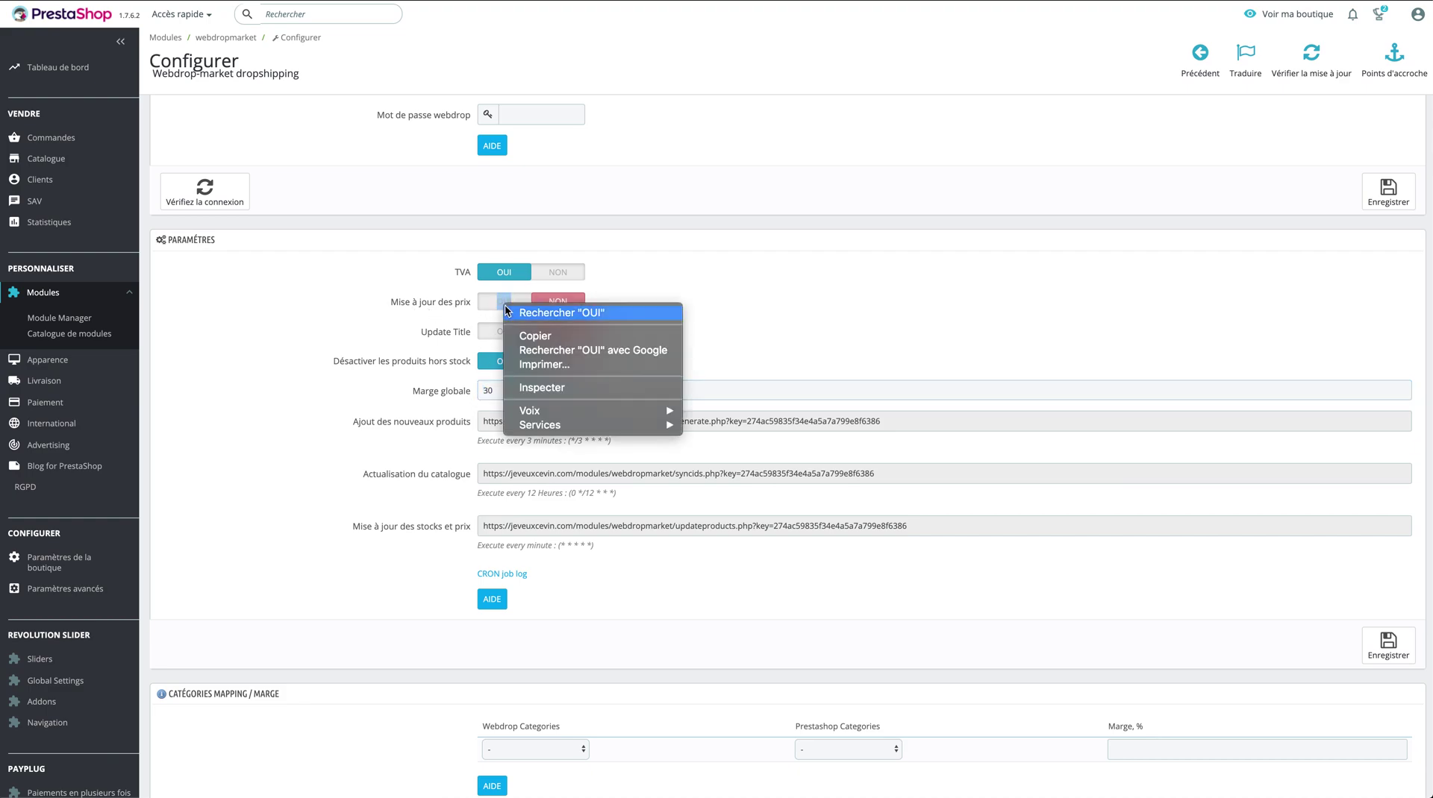
{"action": "left_click", "coordinate": [506, 309]}
{"action": "left_click", "coordinate": [504, 302]}
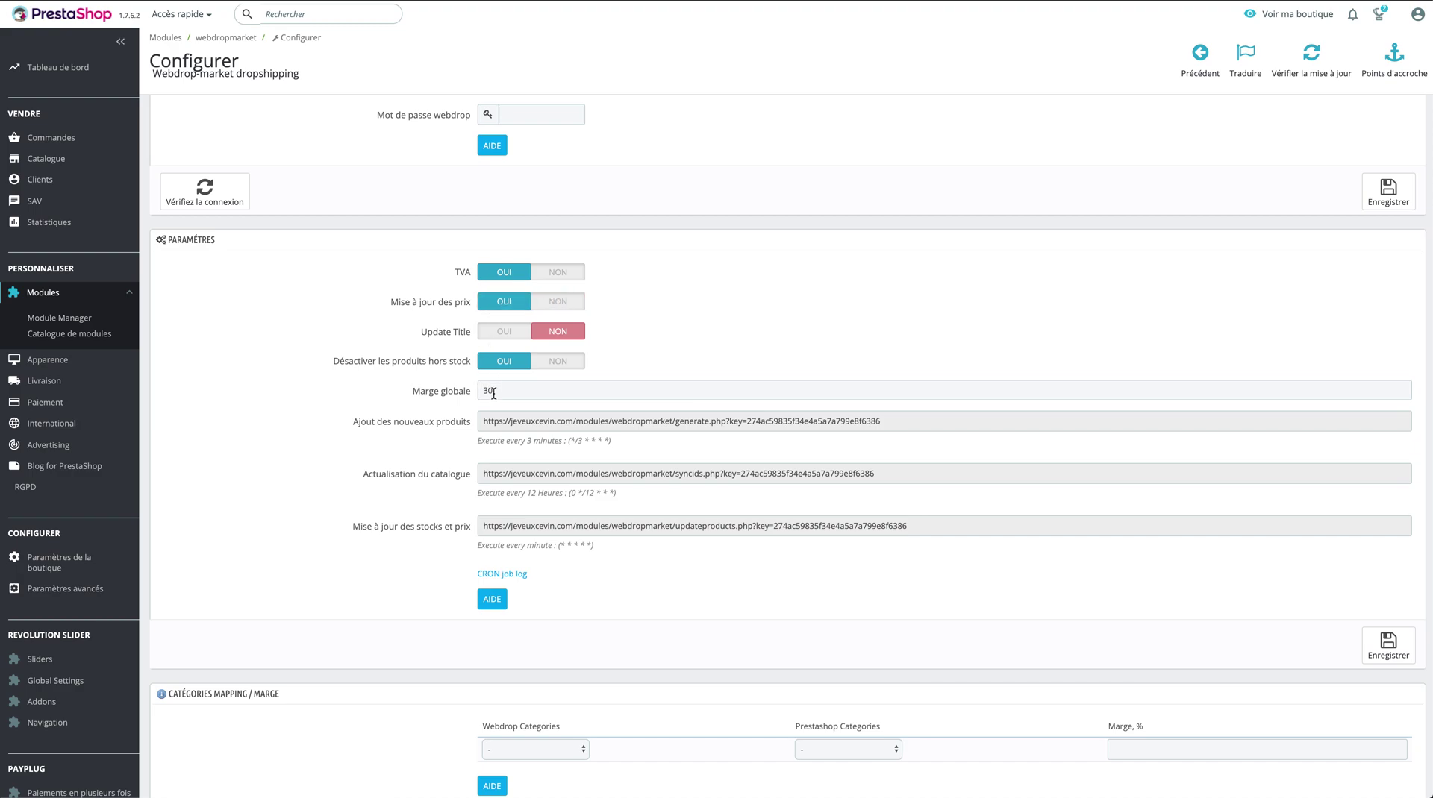
- Try a global margin of 40 and restore it to 30
{"action": "left_click", "coordinate": [486, 391]}
{"action": "left_click_drag", "start_coordinate": [491, 393], "coordinate": [420, 394]}
{"action": "type", "text": "4"}
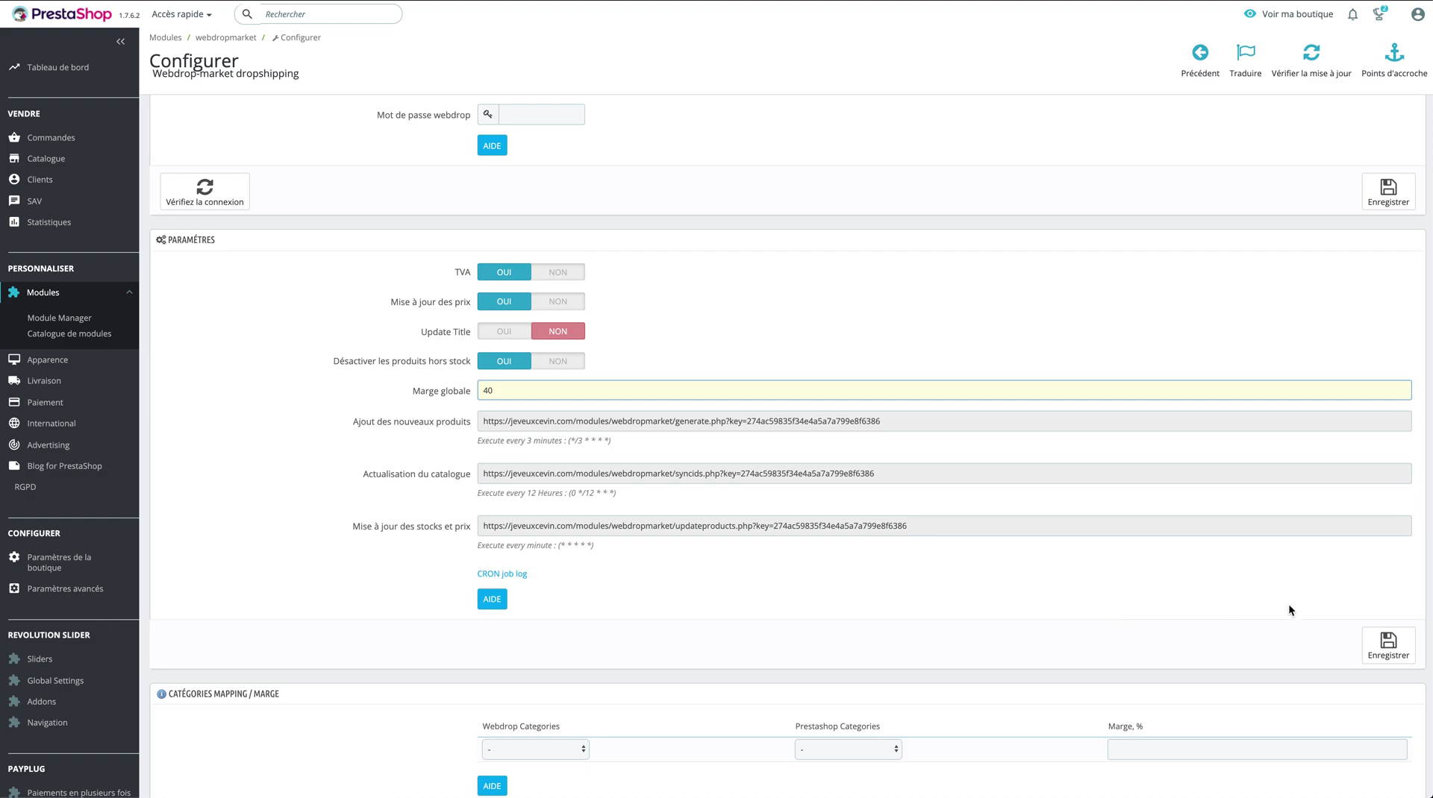
{"action": "left_click", "coordinate": [1389, 641]}
{"action": "key", "text": "BackSpace"}
{"action": "key", "text": "BackSpace"}
{"action": "type", "text": "30"}
{"action": "left_click", "coordinate": [737, 563]}
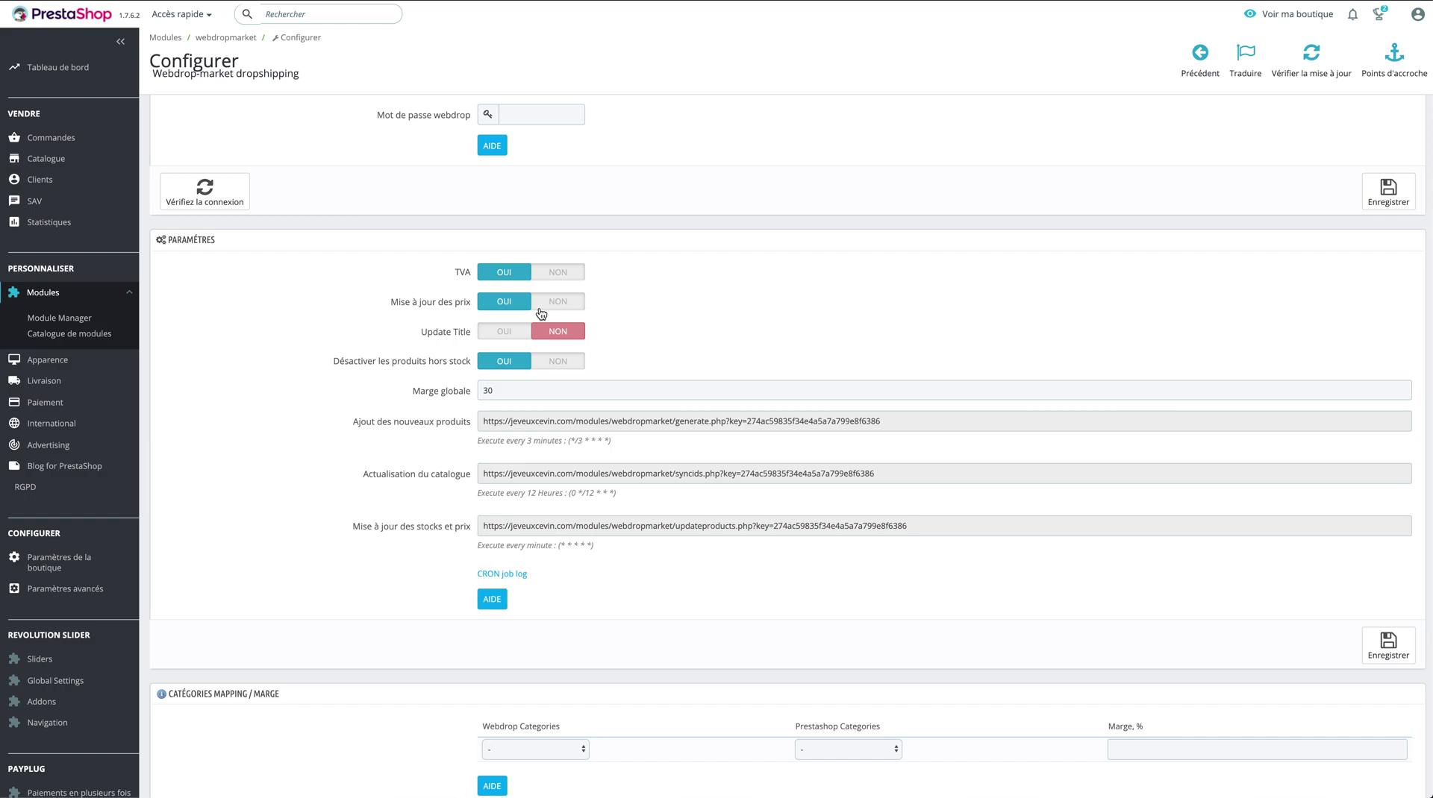
- Check which Webdrop categories are available in the category mapping and margin section
{"action": "scroll", "coordinate": [399, 531], "scroll_direction": "down", "scroll_amount": 3}
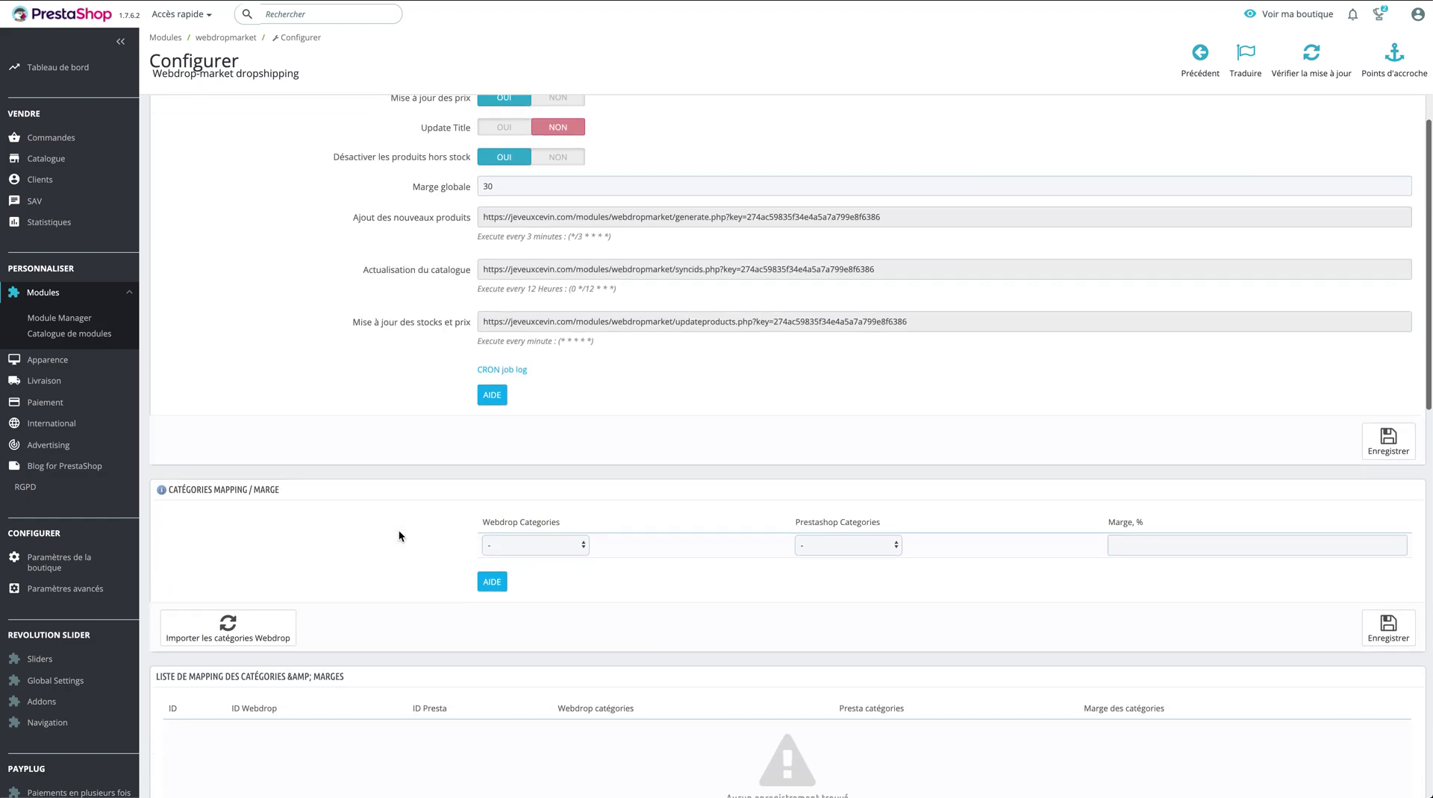
{"action": "scroll", "coordinate": [399, 536], "scroll_direction": "down", "scroll_amount": 2}
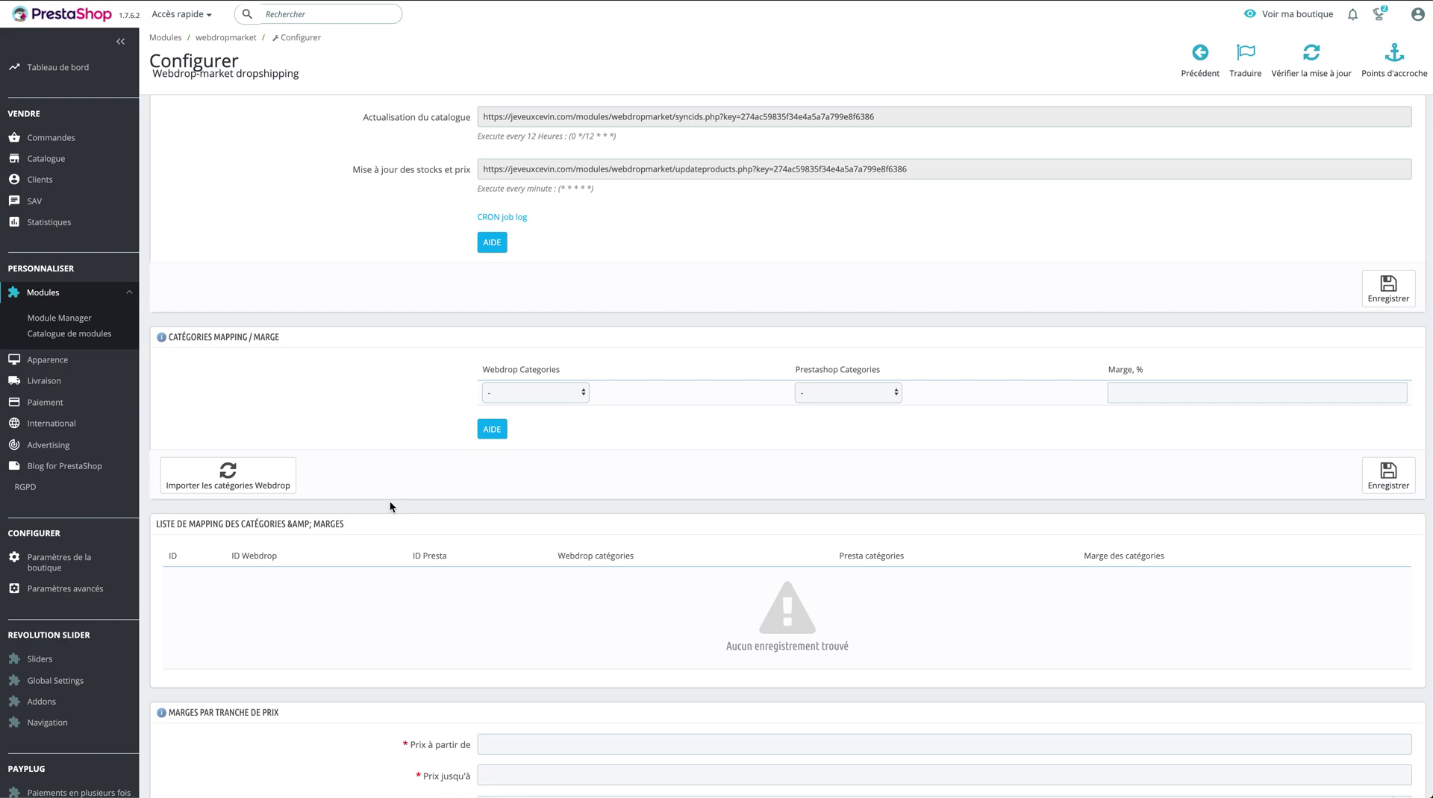
{"action": "left_click", "coordinate": [540, 400]}
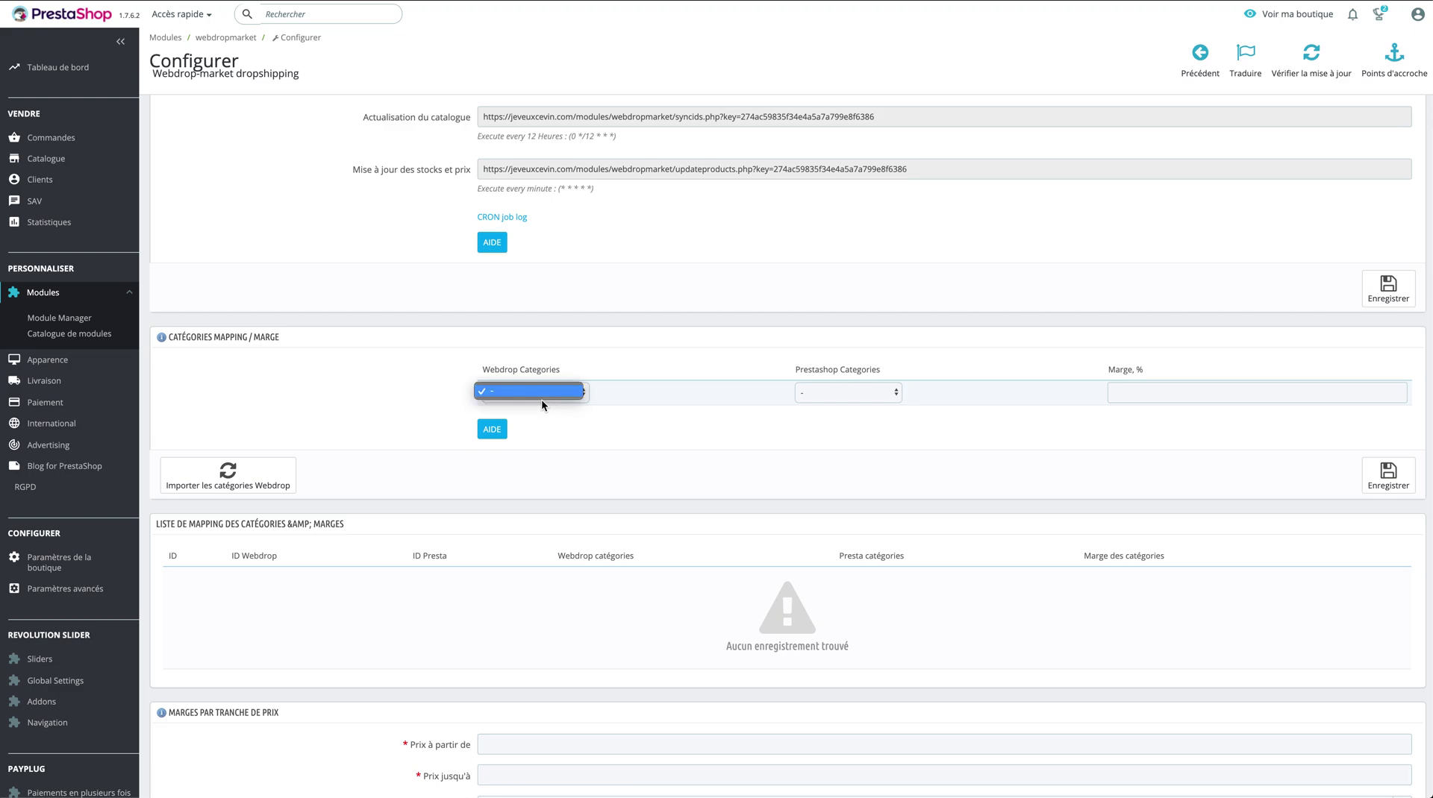
{"action": "left_click", "coordinate": [556, 401]}
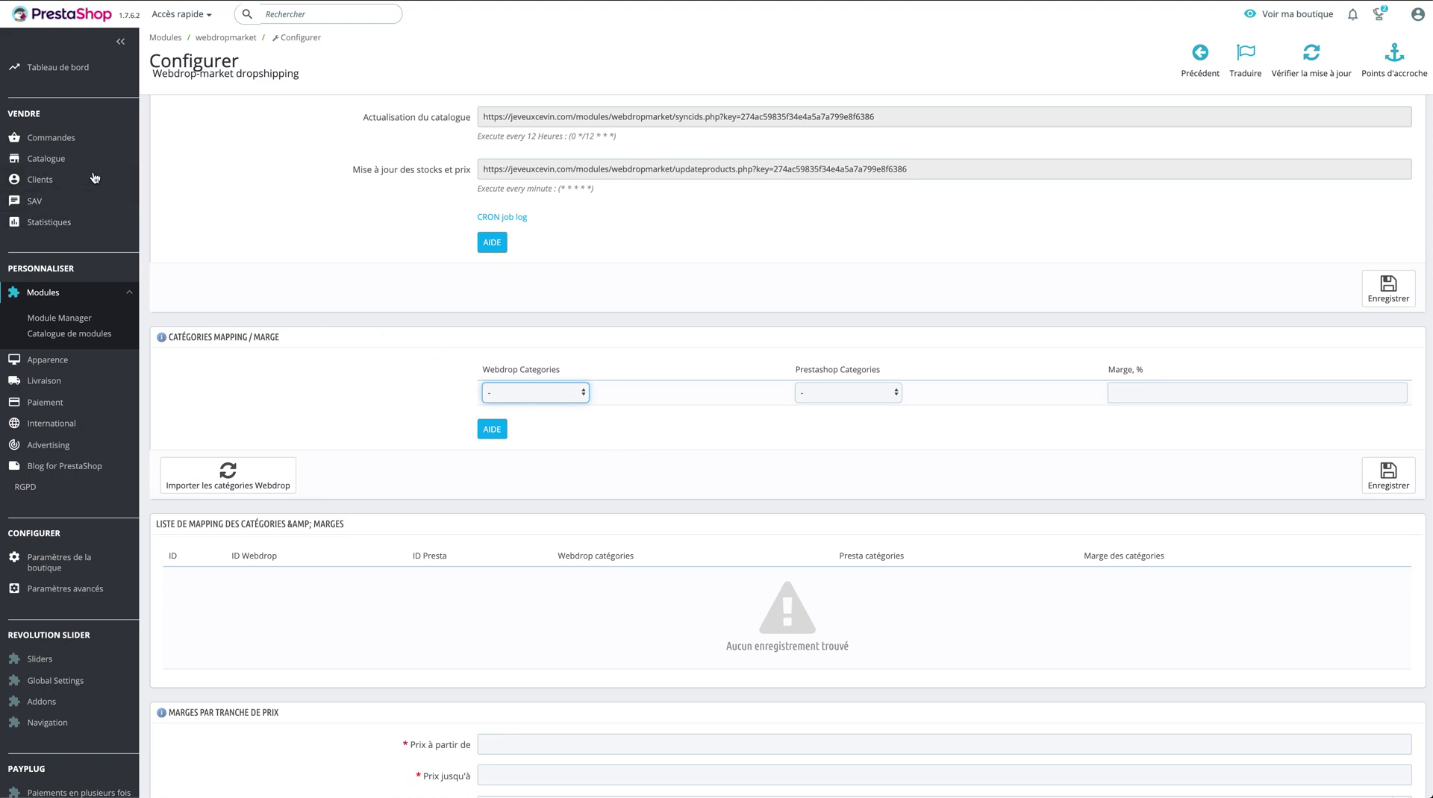
- Fill in a price-range margin of 70% for prices from 1 to 15
{"action": "scroll", "coordinate": [334, 596], "scroll_direction": "down", "scroll_amount": 7}
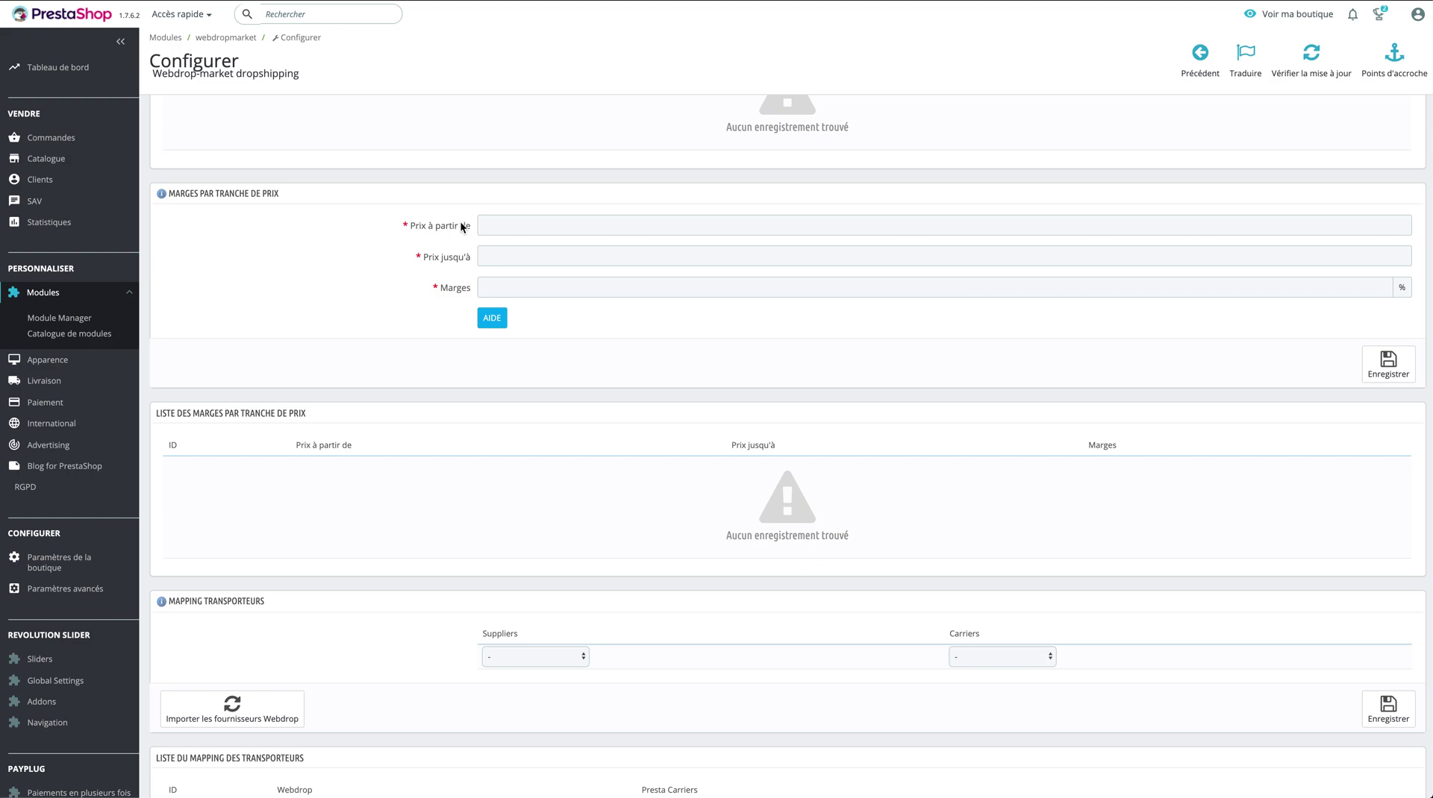
{"action": "left_click", "coordinate": [496, 224]}
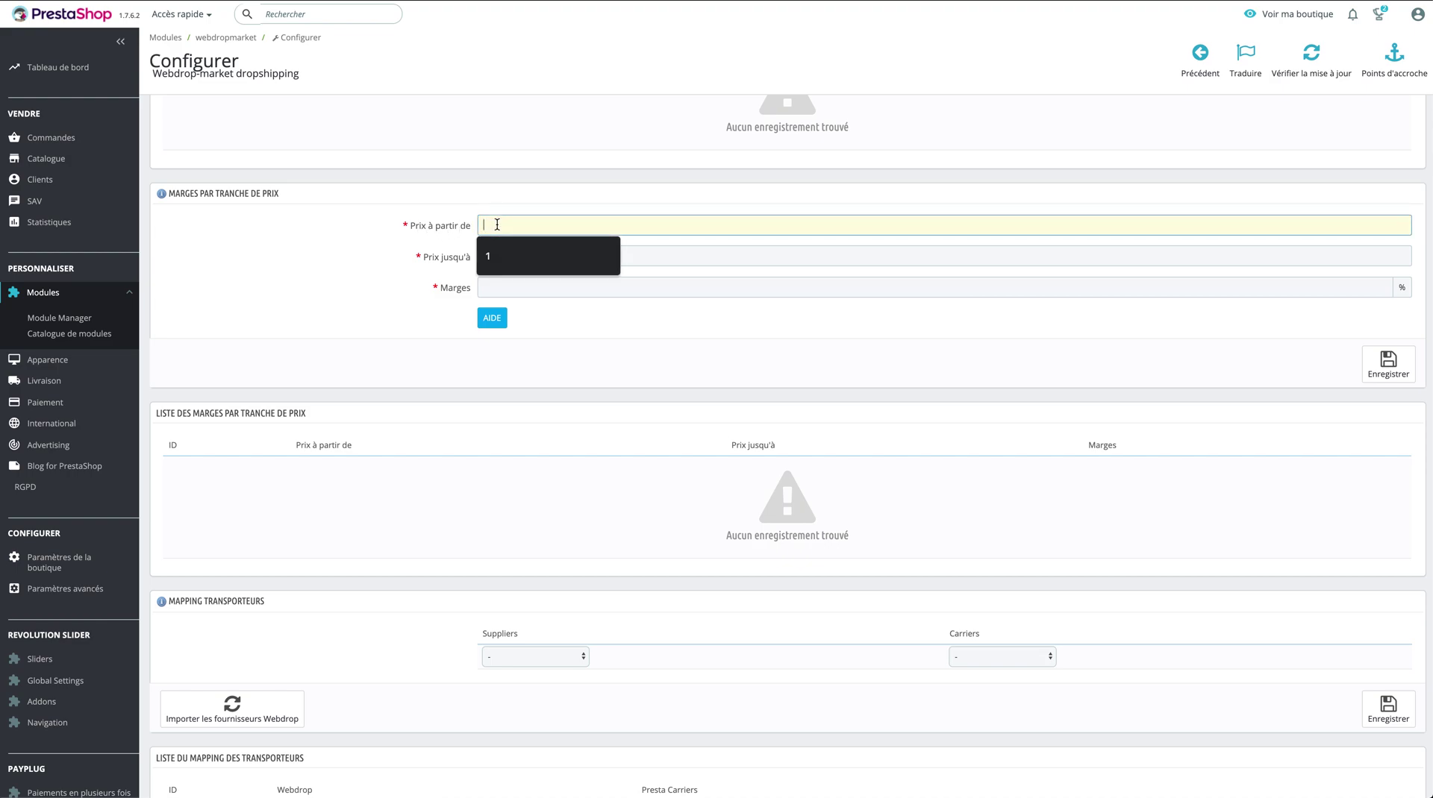
{"action": "left_click", "coordinate": [509, 244]}
{"action": "left_click", "coordinate": [527, 256]}
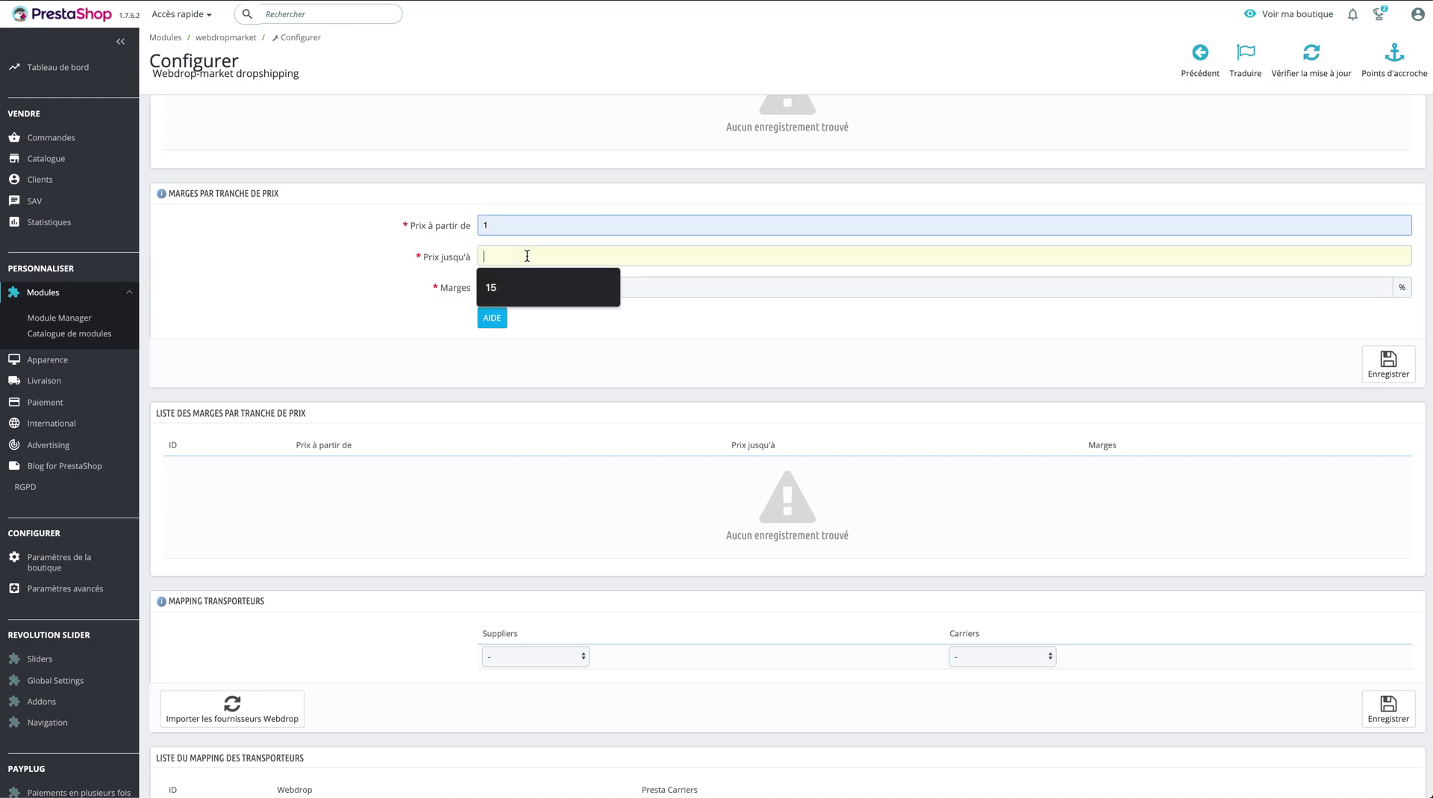
{"action": "left_click", "coordinate": [550, 288]}
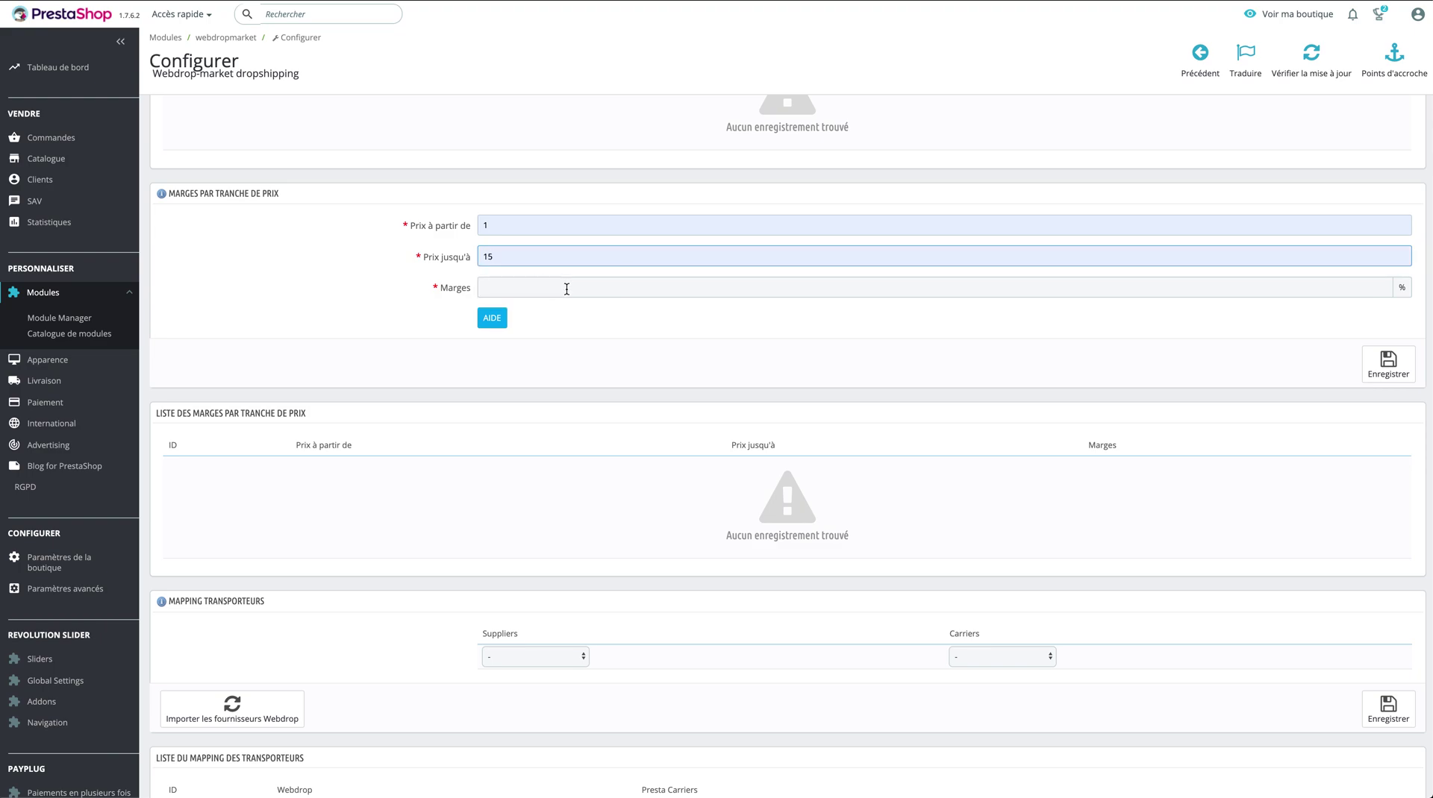
{"action": "left_click", "coordinate": [565, 290]}
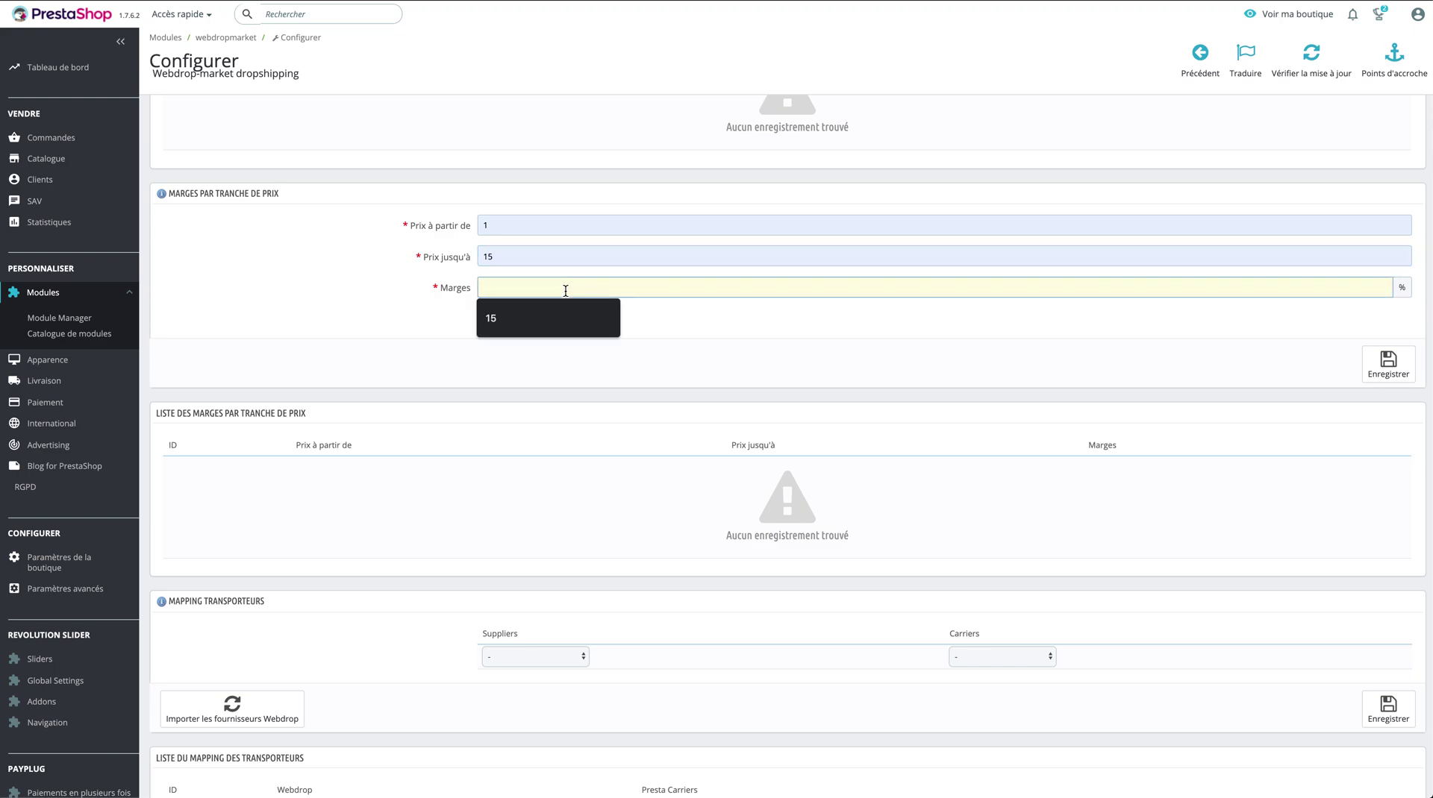
{"action": "type", "text": "70"}
{"action": "left_click", "coordinate": [818, 366]}
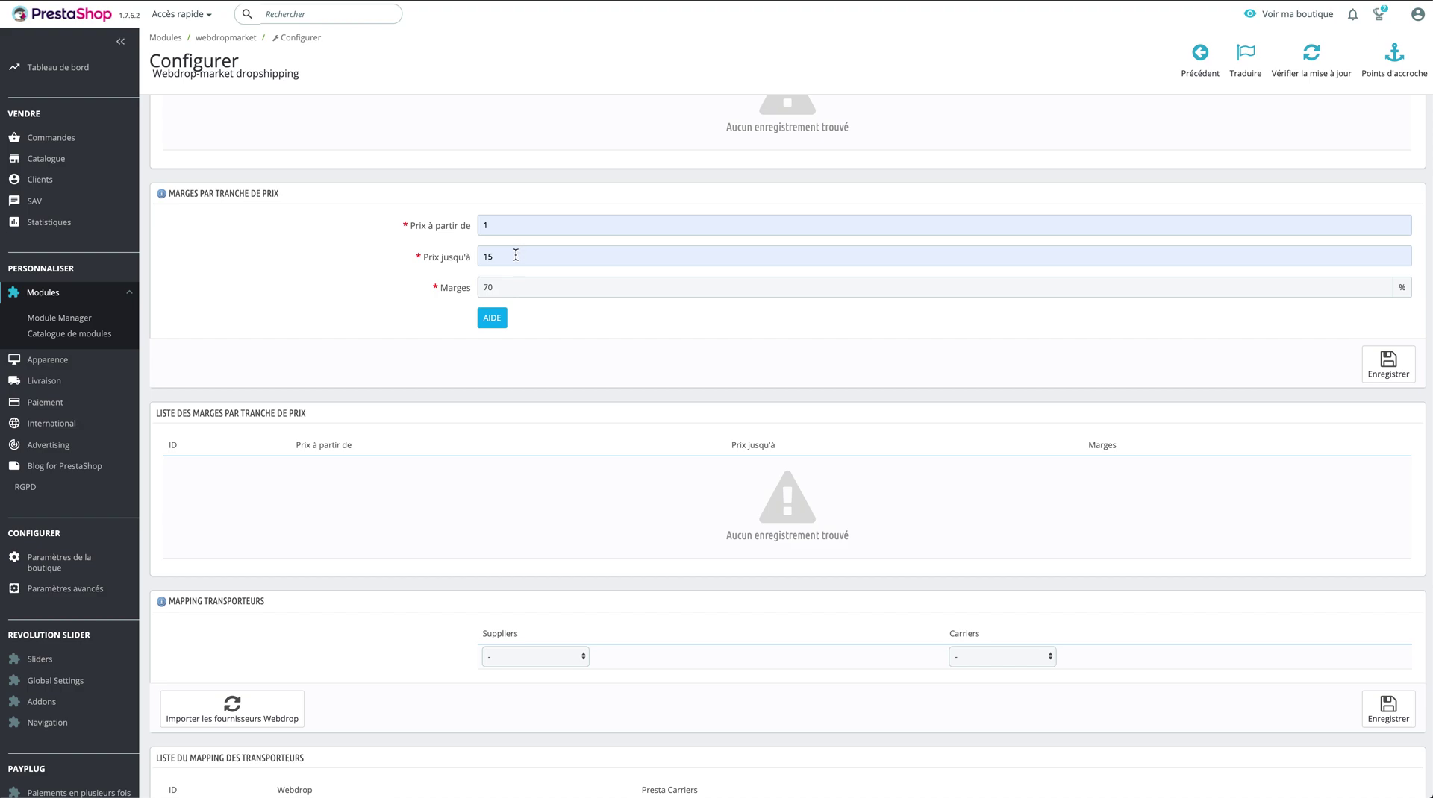
- Review the global margin and save the price-range margin entry
{"action": "scroll", "coordinate": [512, 288], "scroll_direction": "up", "scroll_amount": 5}
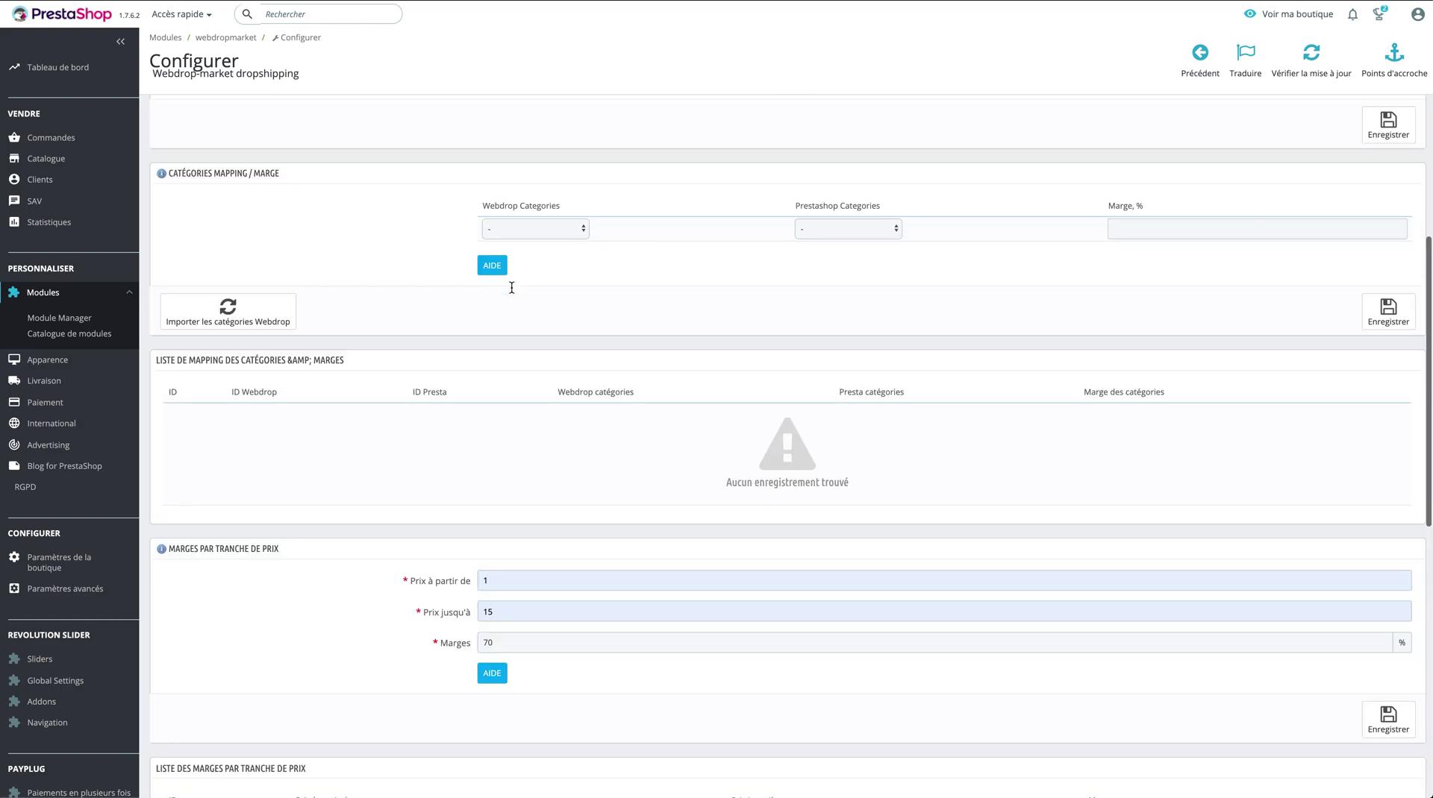
{"action": "scroll", "coordinate": [512, 288], "scroll_direction": "up", "scroll_amount": 6}
{"action": "left_click_drag", "start_coordinate": [546, 287], "coordinate": [392, 284]}
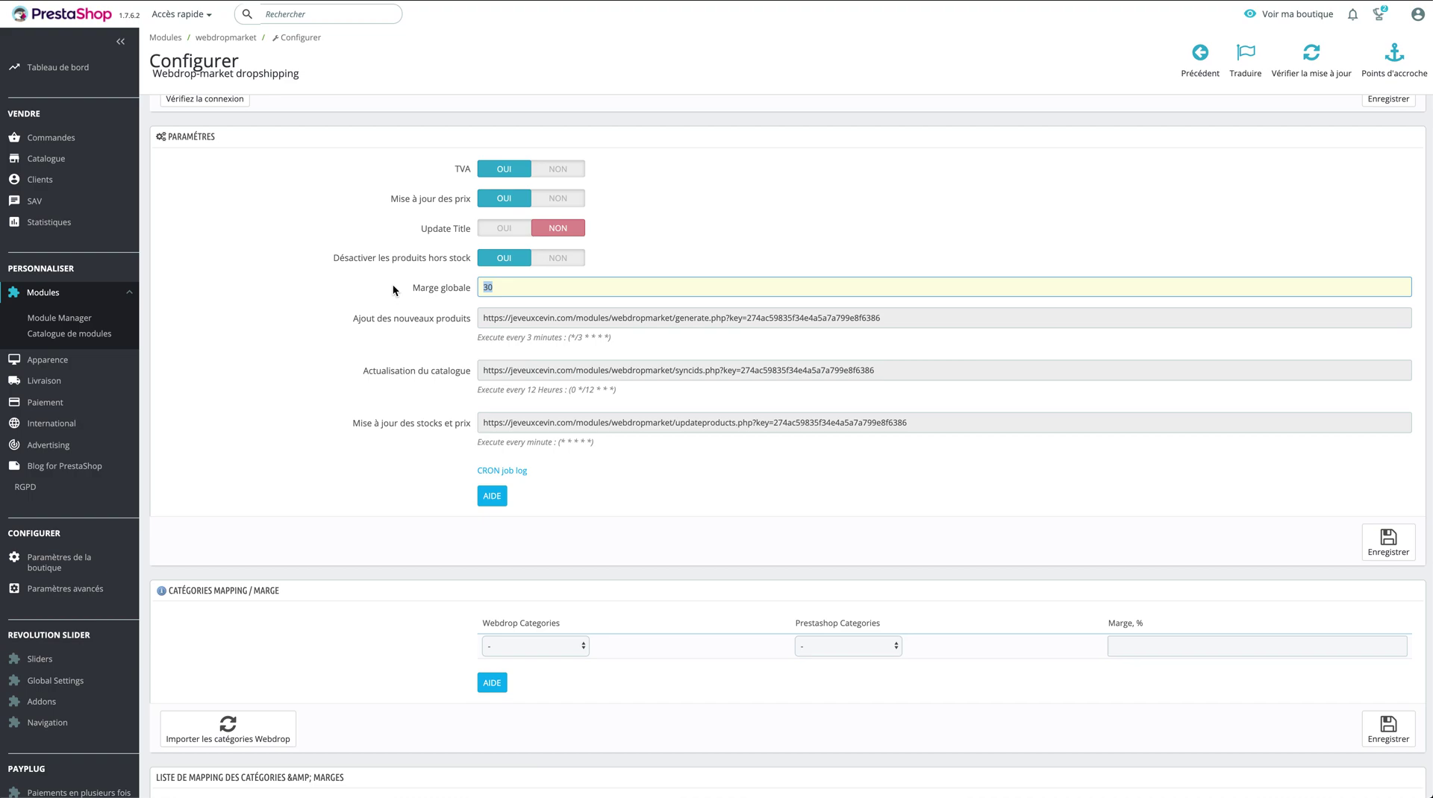
{"action": "scroll", "coordinate": [412, 486], "scroll_direction": "down", "scroll_amount": 9}
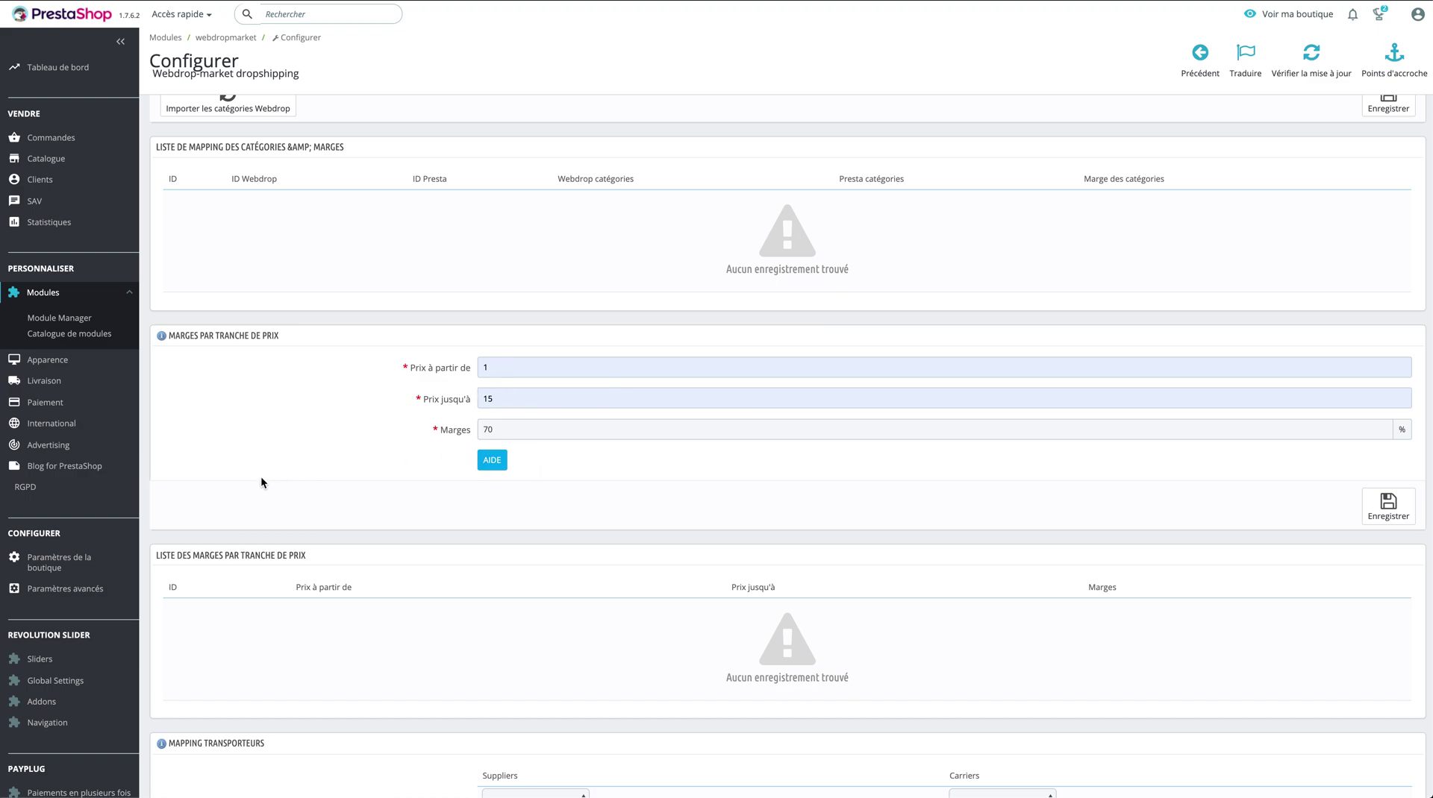
{"action": "scroll", "coordinate": [582, 627], "scroll_direction": "down", "scroll_amount": 3}
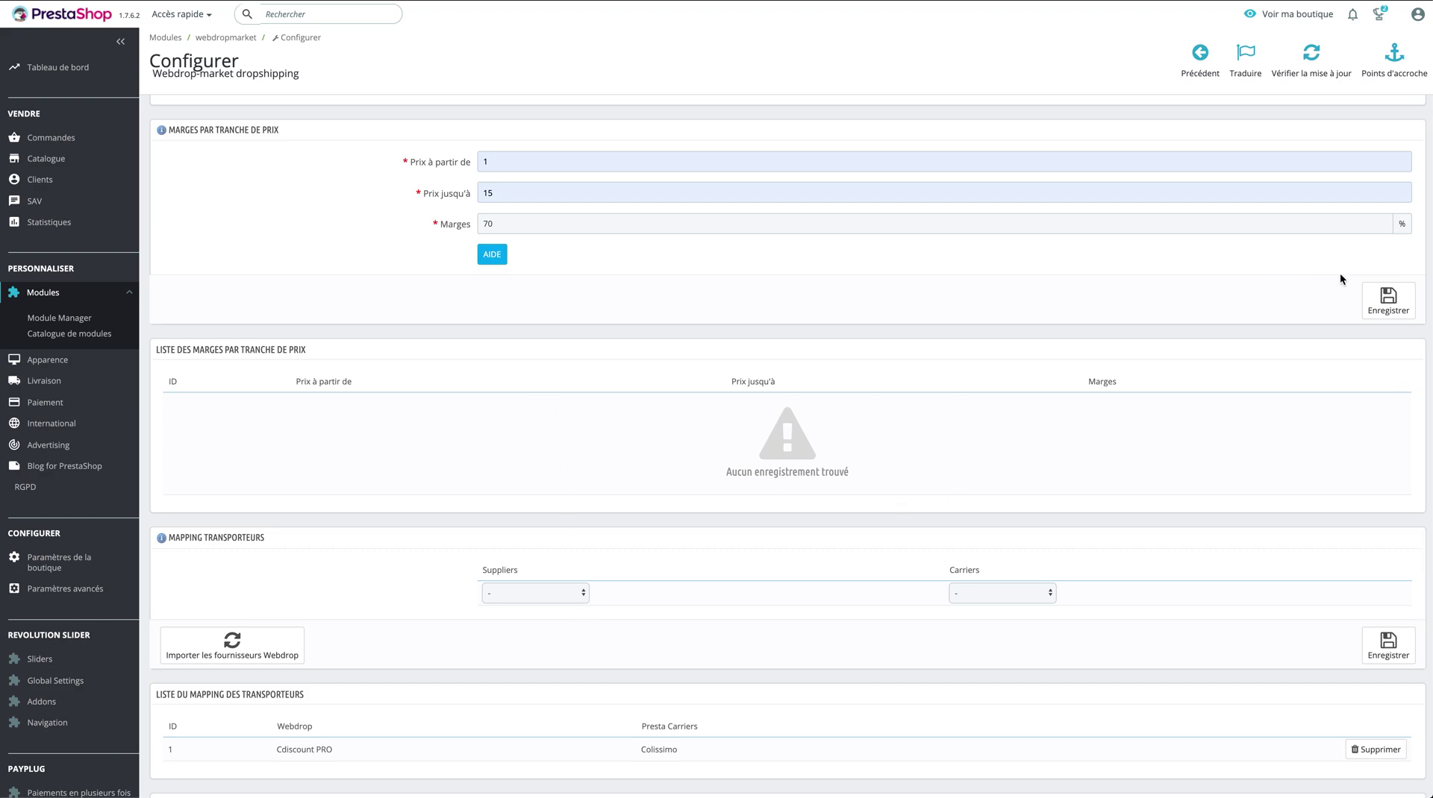
{"action": "left_click", "coordinate": [1387, 301]}
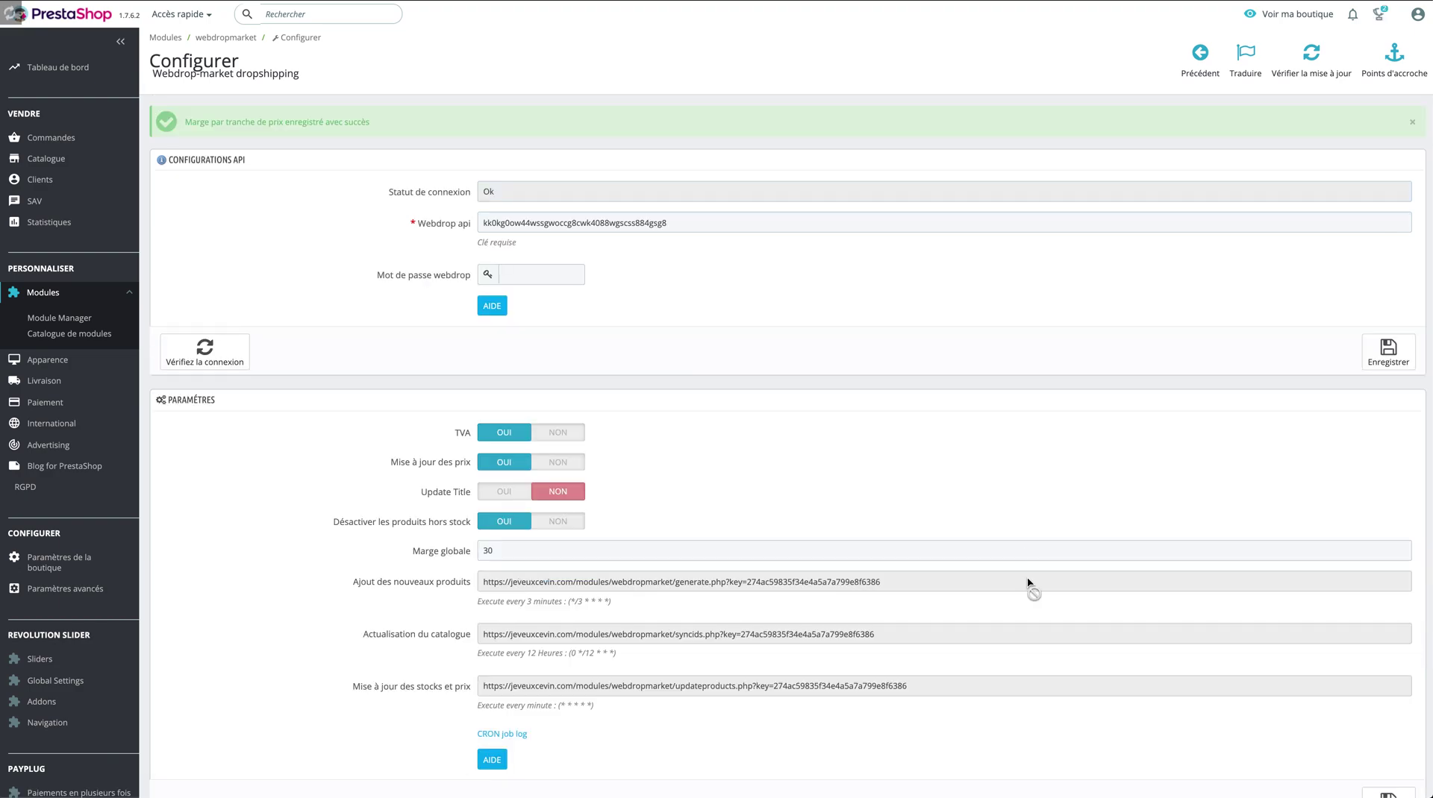
- Delete the saved price-range margin for prices from 1 to 15
{"action": "scroll", "coordinate": [997, 502], "scroll_direction": "down", "scroll_amount": 15}
{"action": "scroll", "coordinate": [1027, 582], "scroll_direction": "down", "scroll_amount": 1}
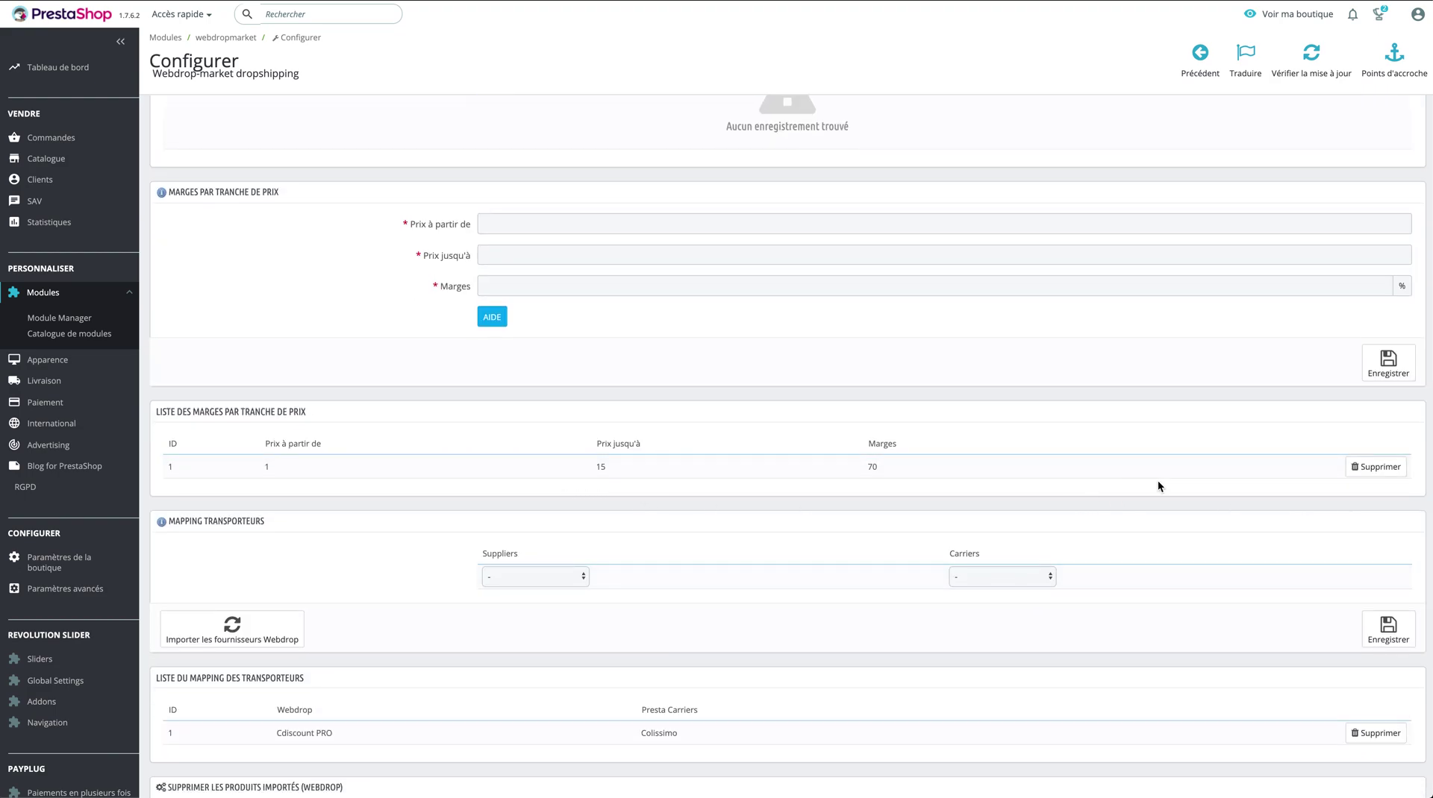
{"action": "left_click", "coordinate": [1359, 469]}
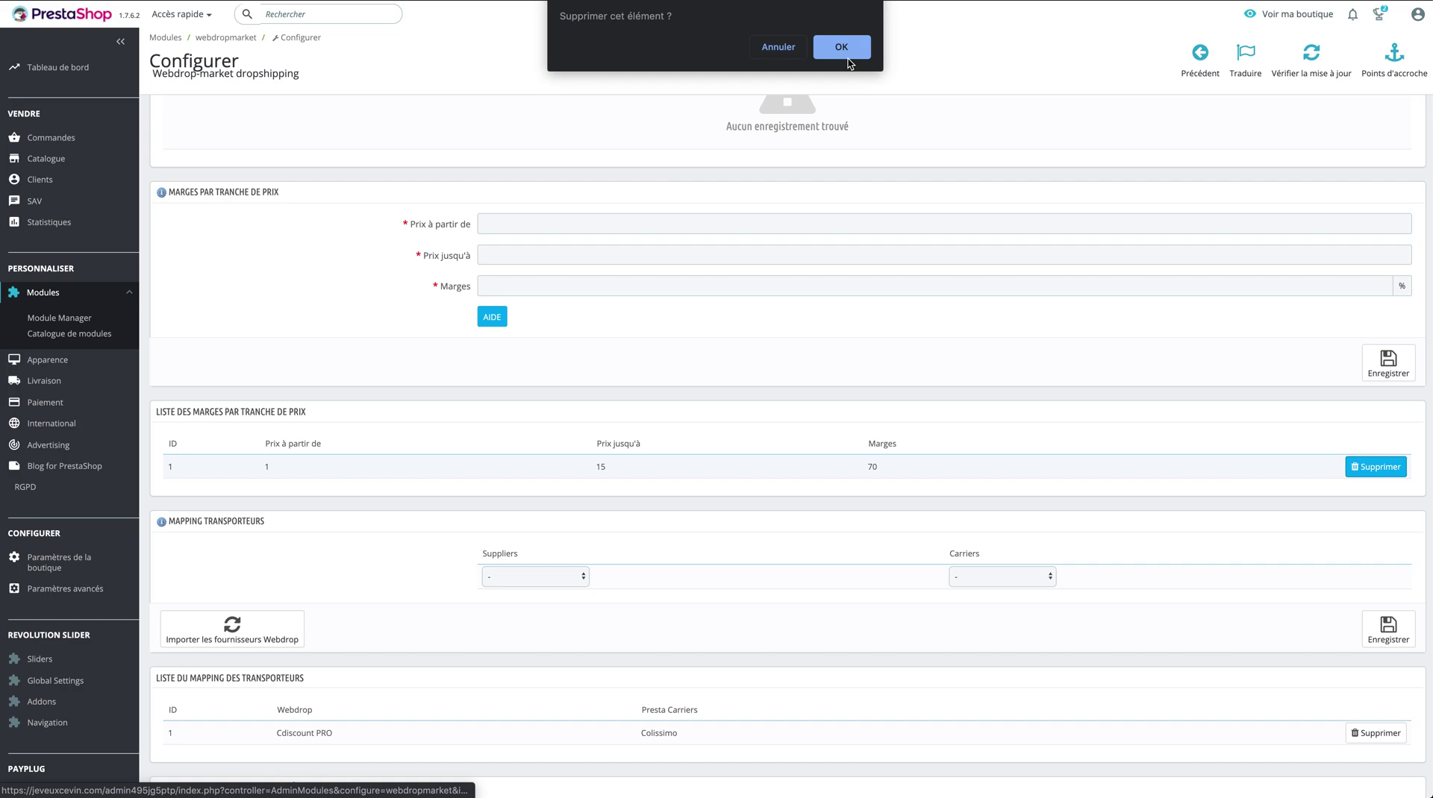
{"action": "left_click", "coordinate": [841, 47]}
- Choose Banliat as the supplier in the carrier mapping section and check which carriers are available for it
{"action": "scroll", "coordinate": [772, 543], "scroll_direction": "down", "scroll_amount": 10}
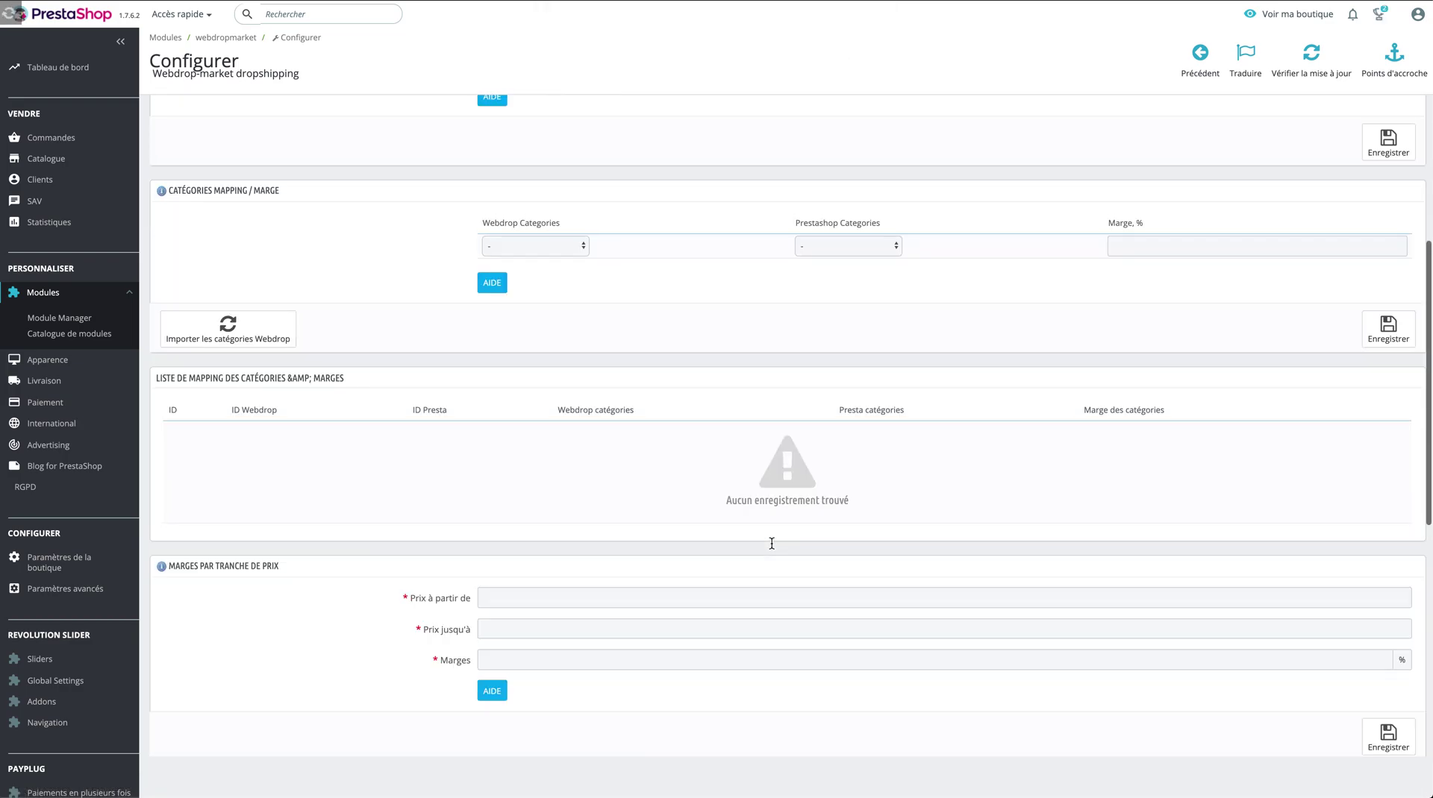
{"action": "scroll", "coordinate": [771, 543], "scroll_direction": "down", "scroll_amount": 10}
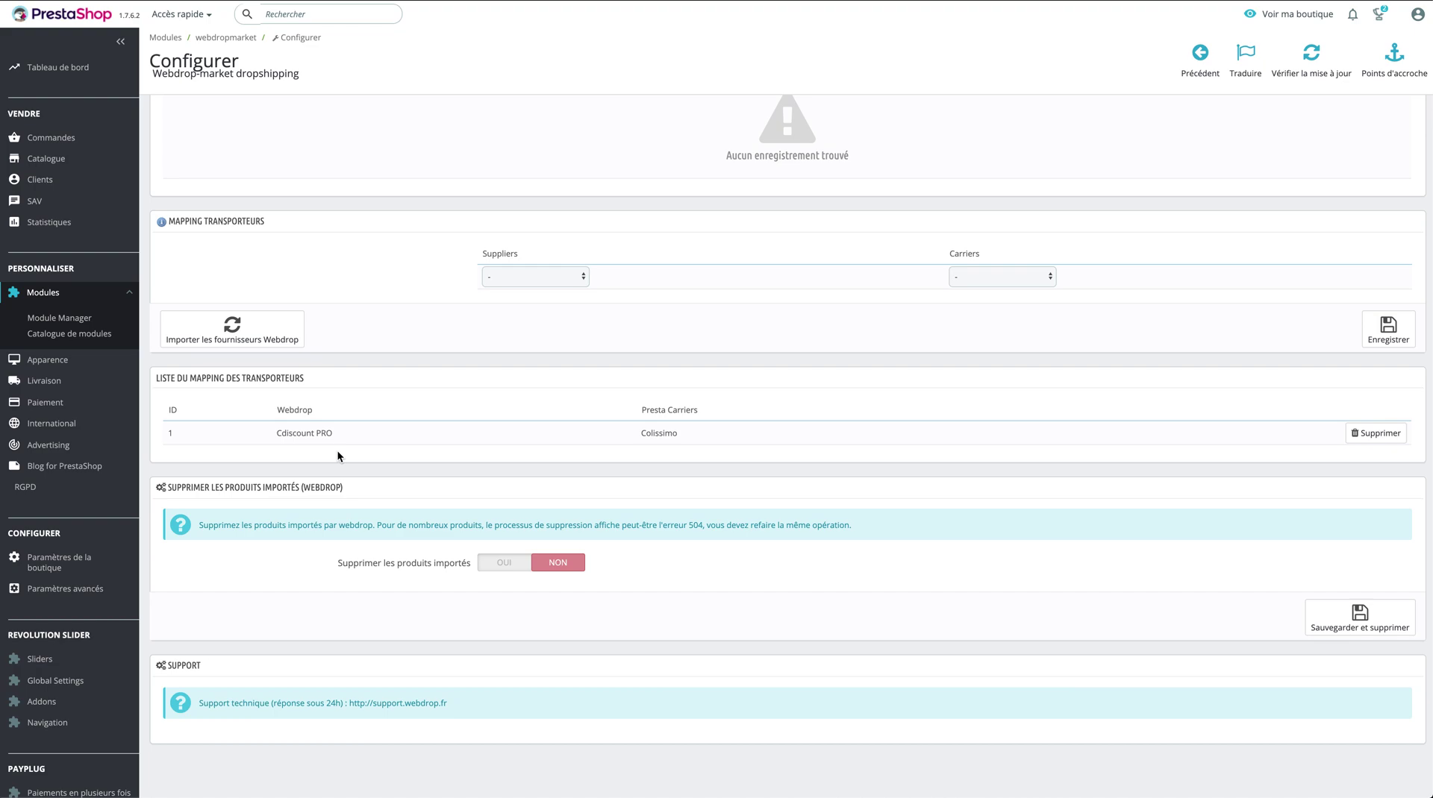
{"action": "left_click", "coordinate": [565, 274]}
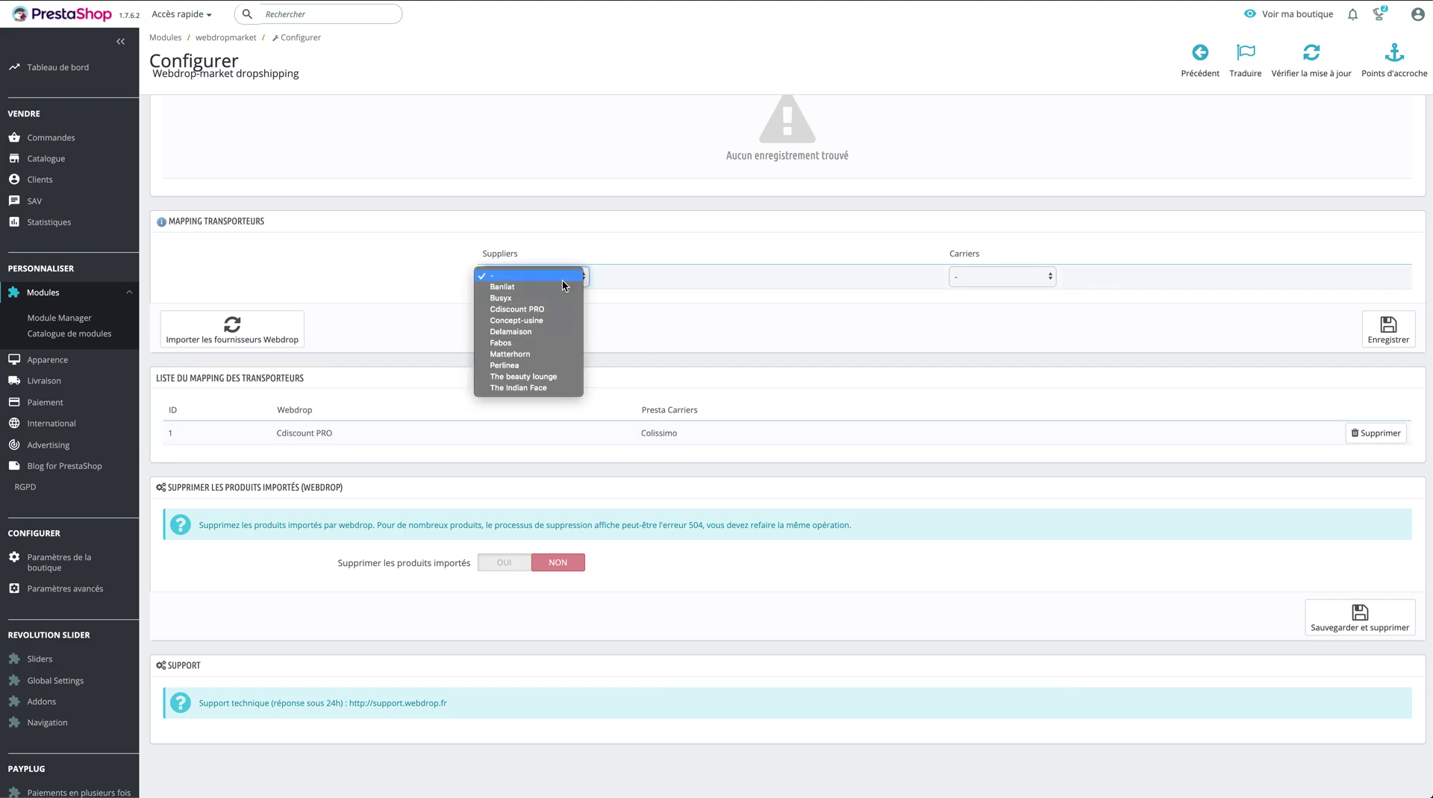
{"action": "left_click", "coordinate": [515, 286]}
{"action": "left_click", "coordinate": [1027, 277]}
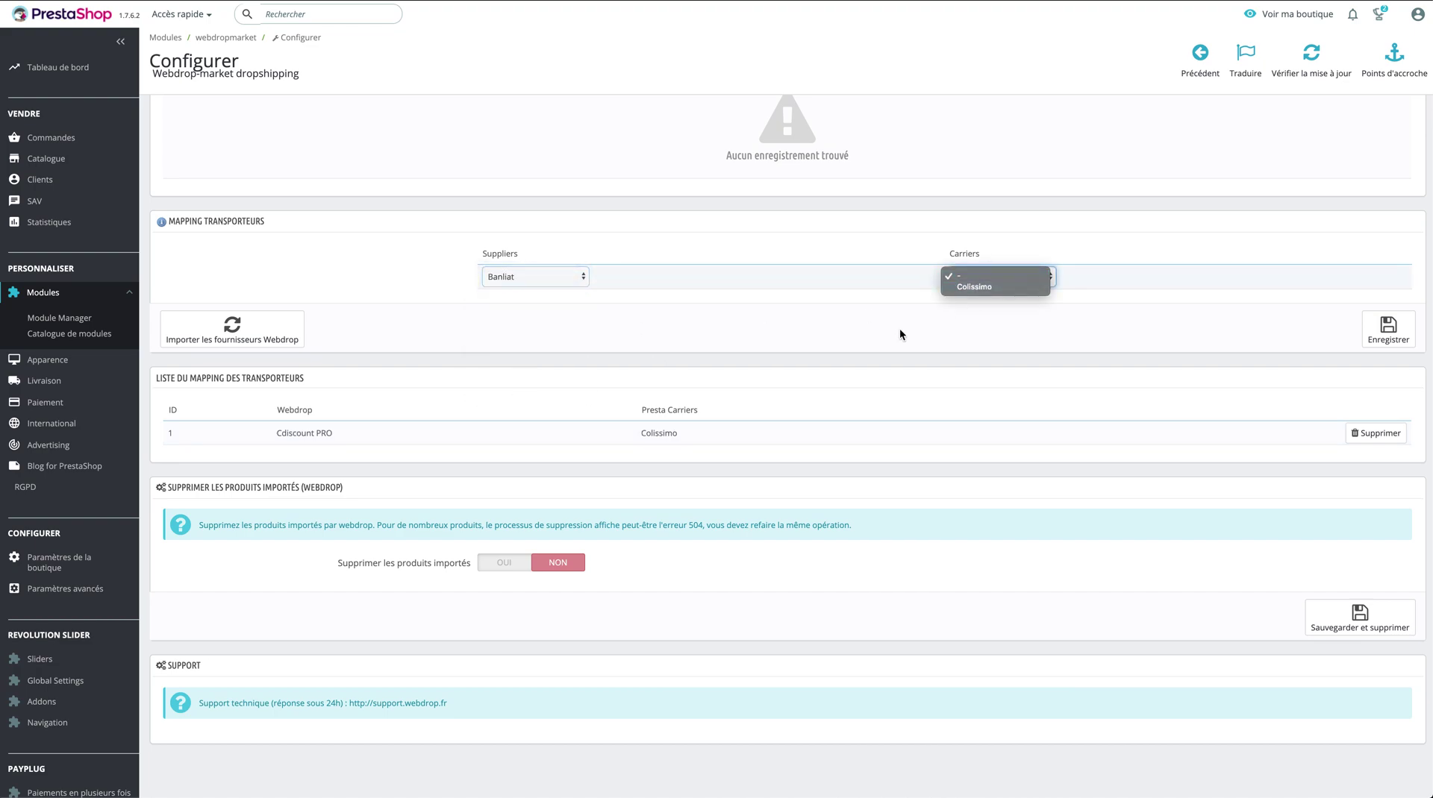
{"action": "left_click", "coordinate": [454, 379]}
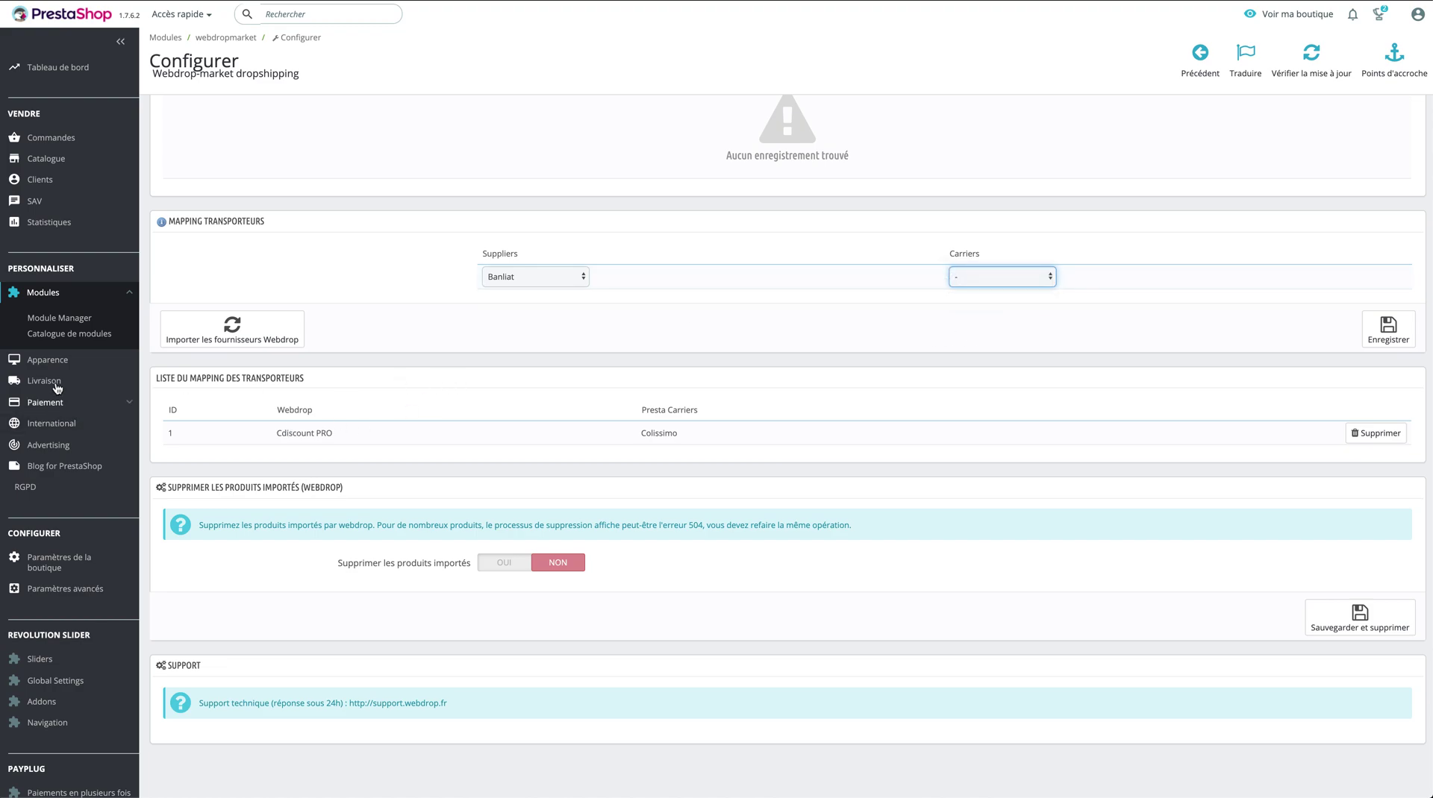
- Review the shop's shipping menu options and the carrier choices offered in the carrier mapping section
{"action": "mouse_move", "coordinate": [74, 389]}
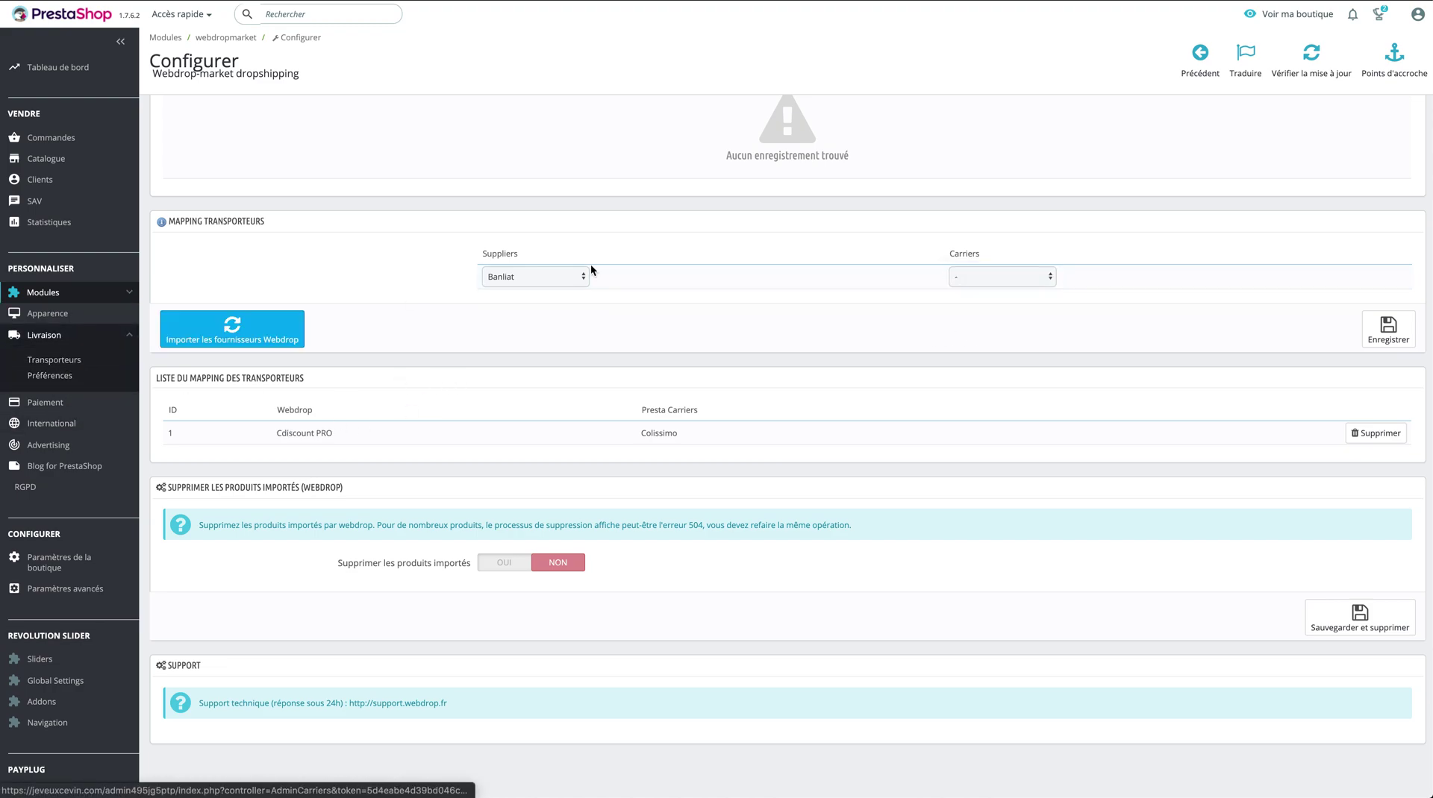
{"action": "left_click", "coordinate": [976, 273]}
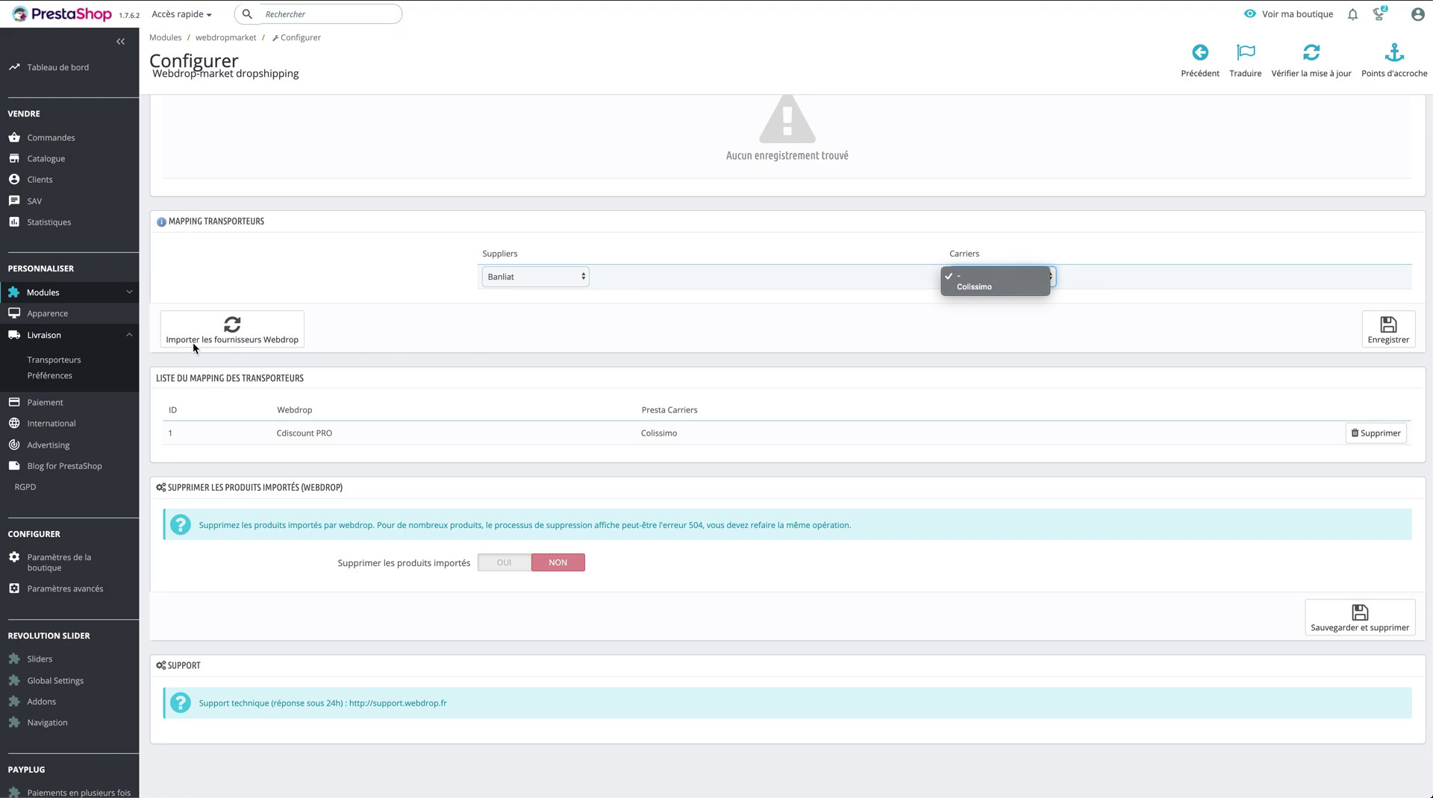
{"action": "left_click", "coordinate": [339, 332]}
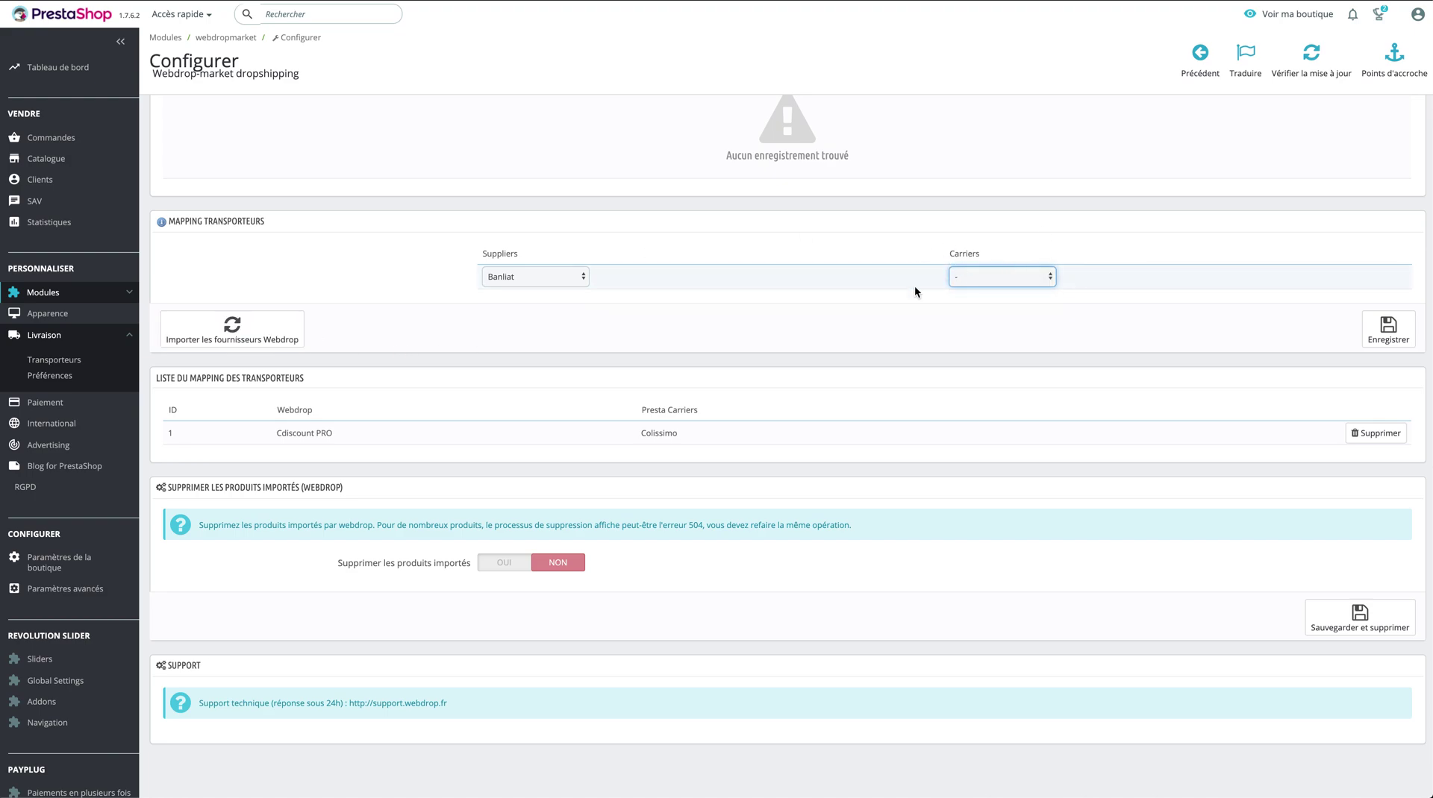
{"action": "double_click", "coordinate": [965, 252]}
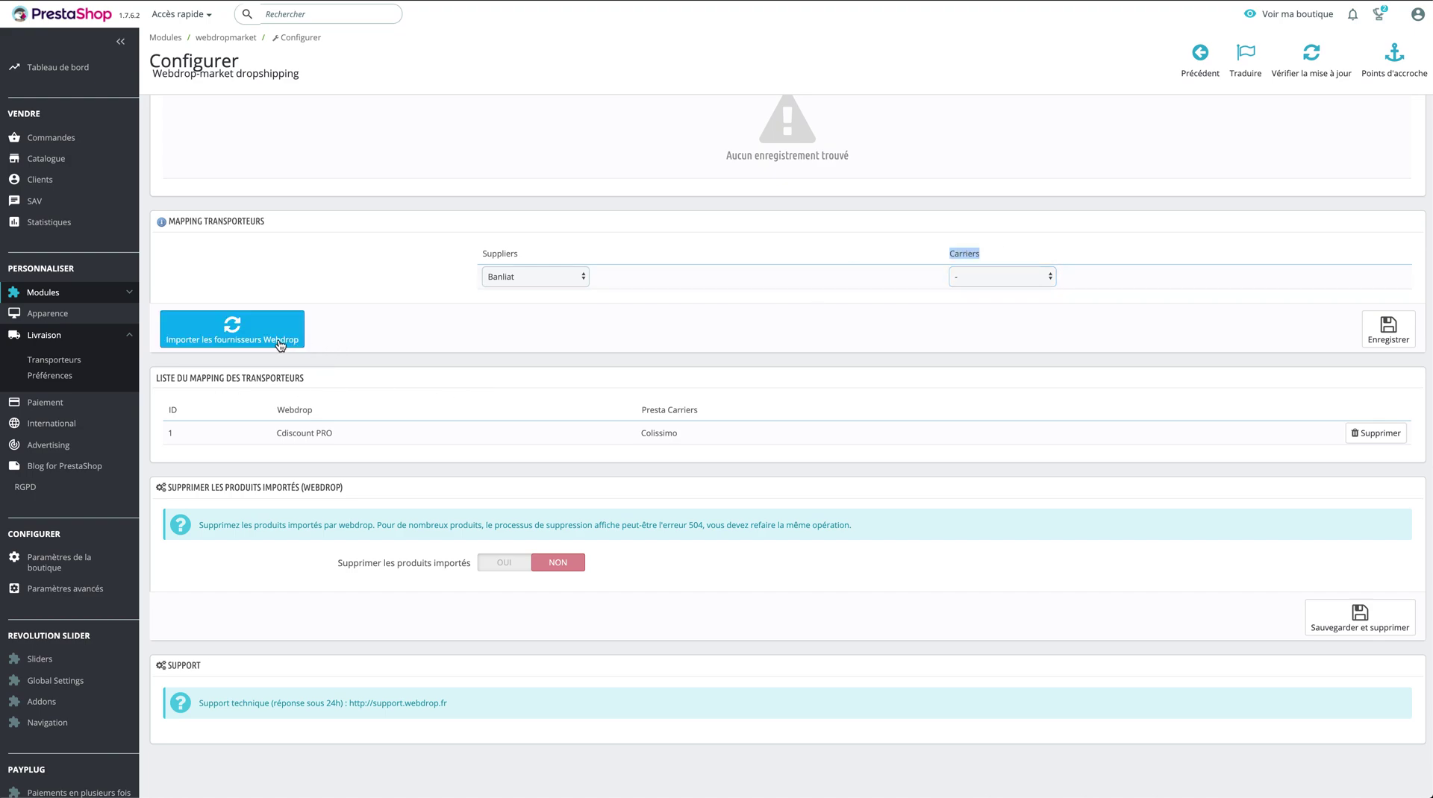
{"action": "left_click", "coordinate": [980, 277]}
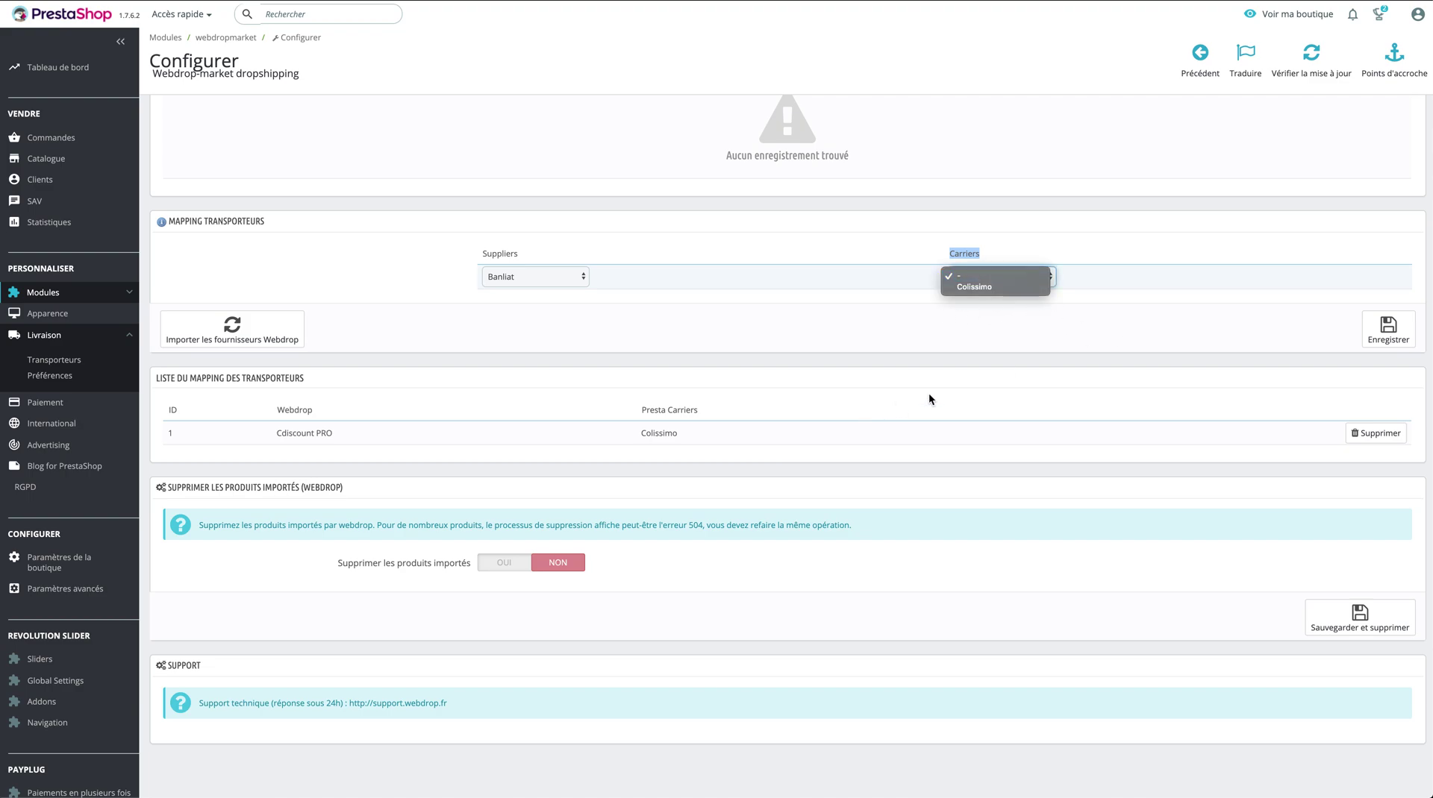
{"action": "left_click", "coordinate": [1155, 348]}
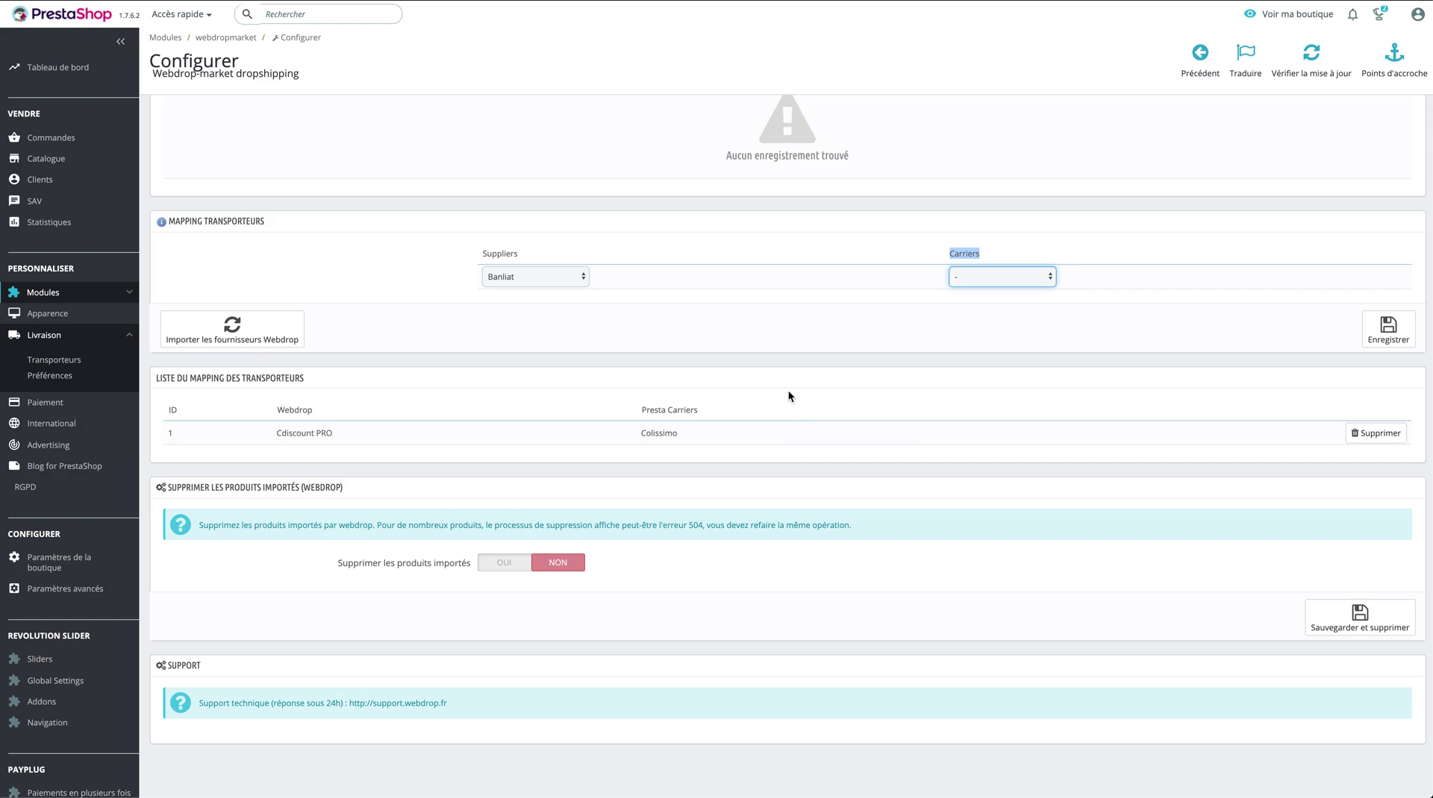
- Examine the cron URLs and execution frequencies for adding products, refreshing the catalogue, and updating stock and prices
{"action": "scroll", "coordinate": [363, 515], "scroll_direction": "up", "scroll_amount": 1}
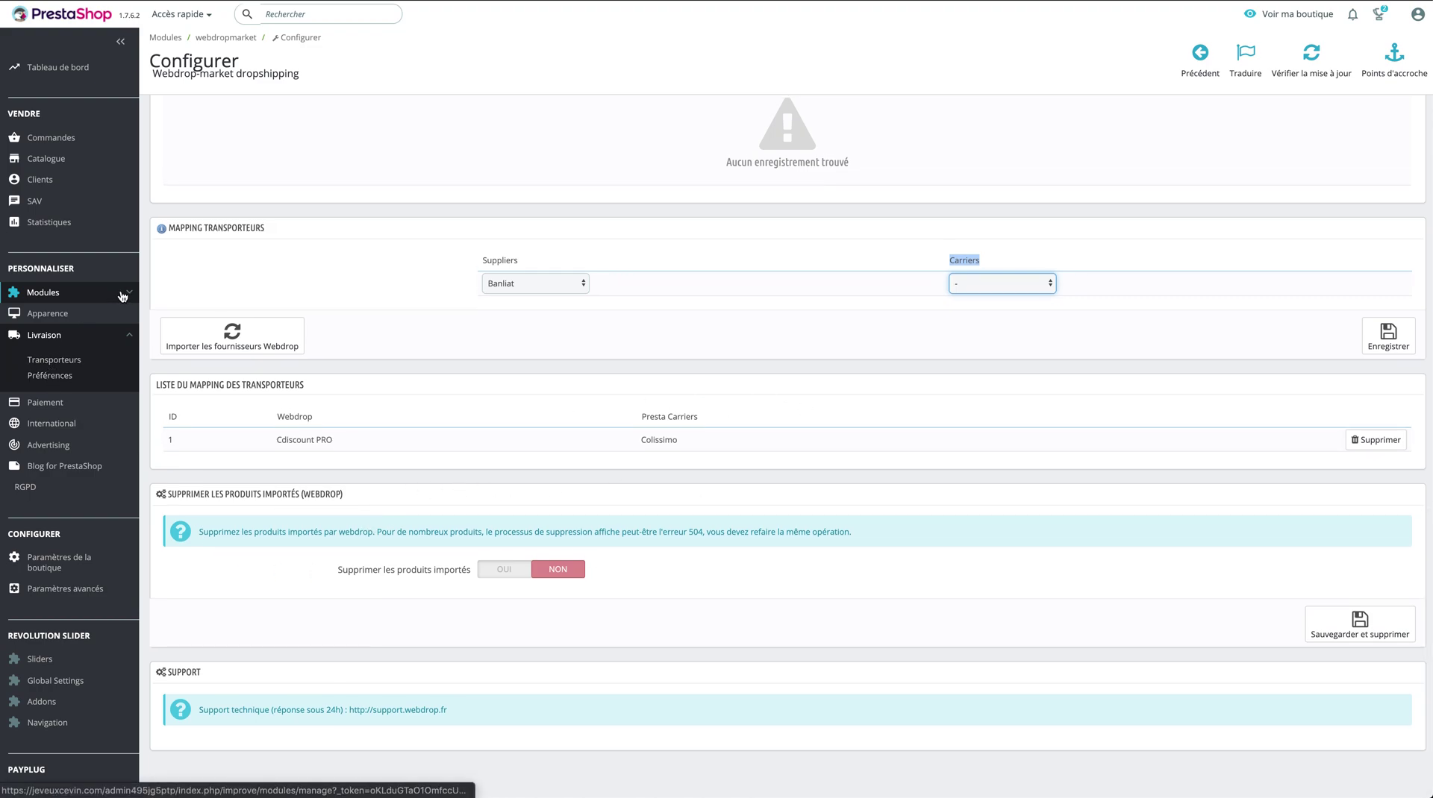
{"action": "scroll", "coordinate": [390, 276], "scroll_direction": "up", "scroll_amount": 10}
{"action": "scroll", "coordinate": [389, 304], "scroll_direction": "down", "scroll_amount": 5}
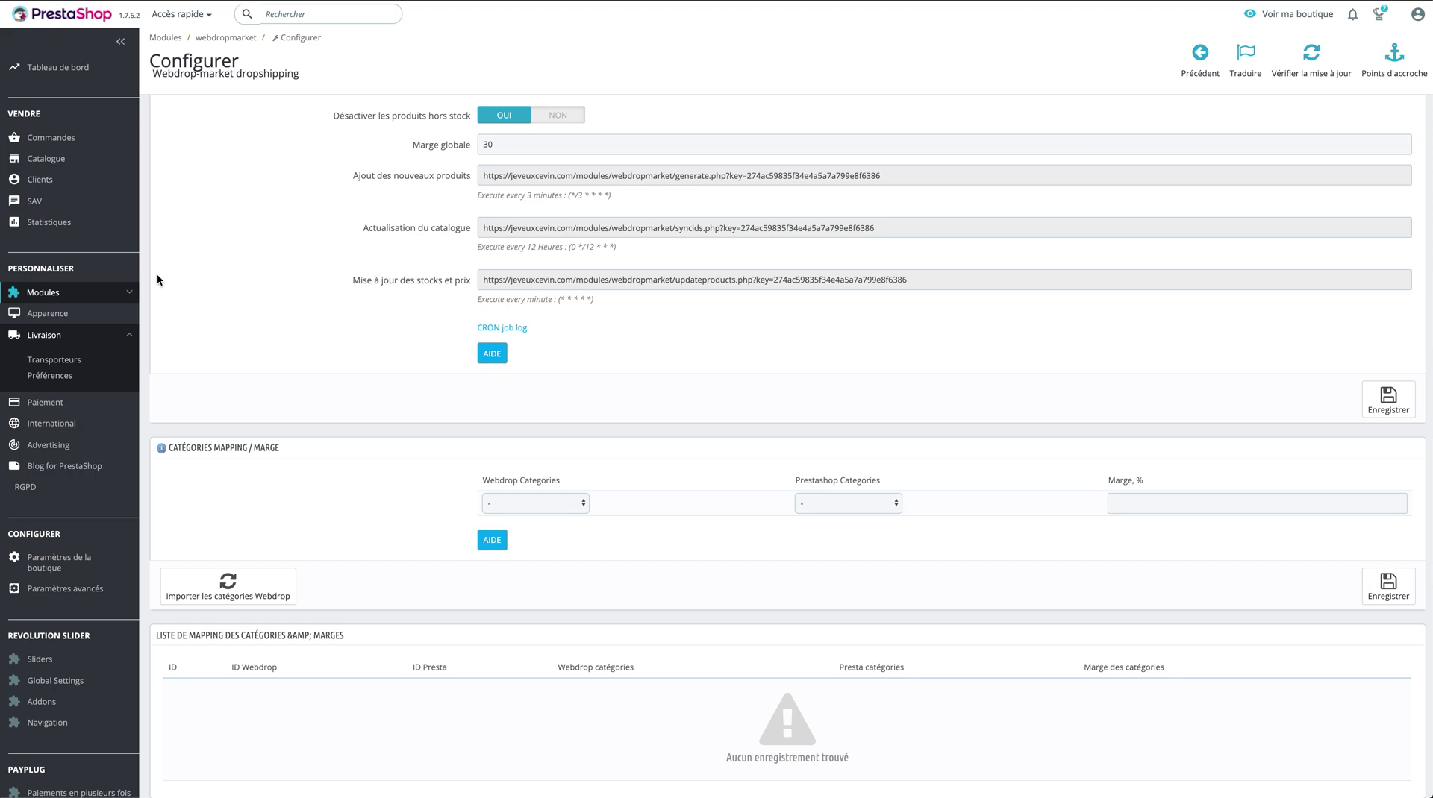
{"action": "left_click_drag", "start_coordinate": [344, 171], "coordinate": [467, 312]}
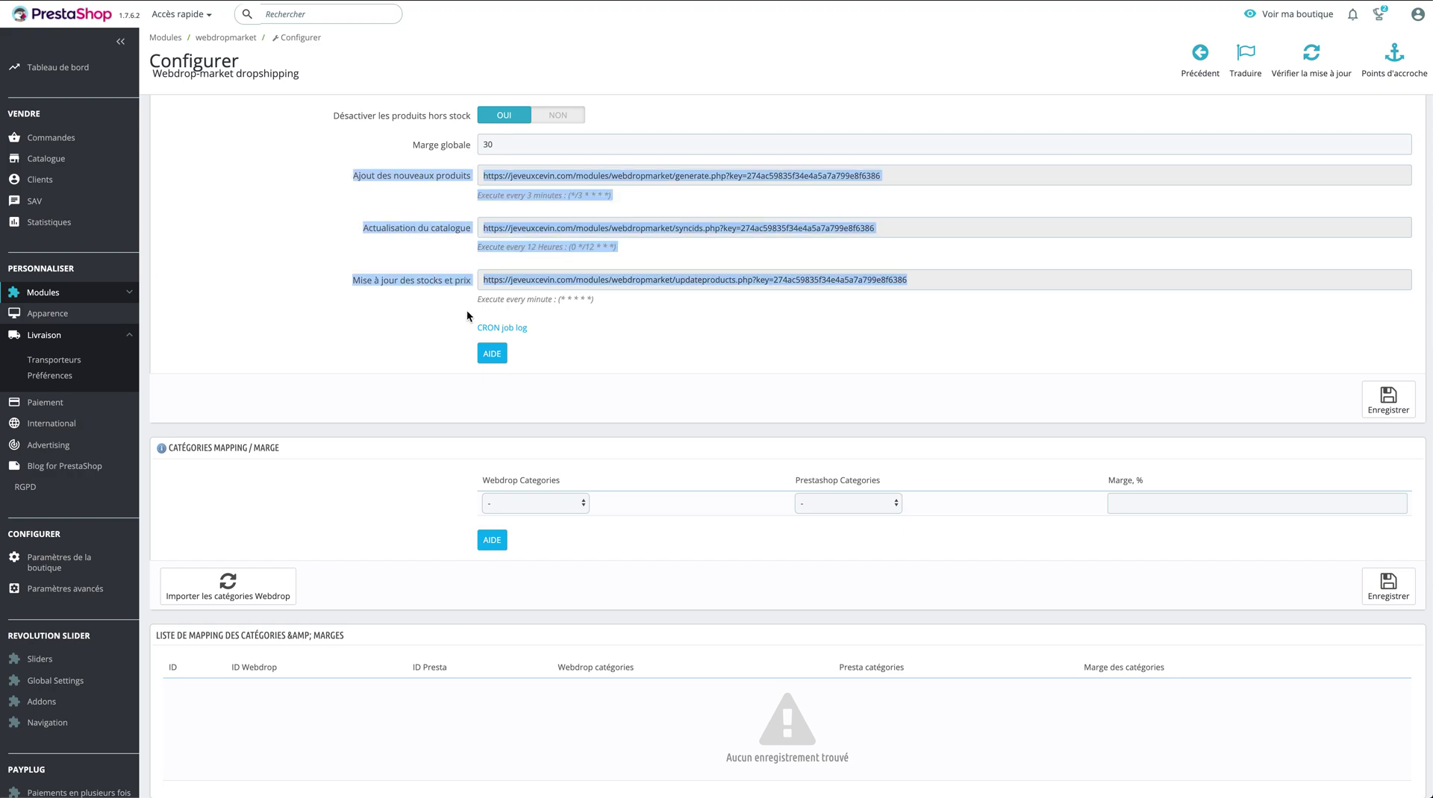
{"action": "left_click", "coordinate": [361, 298]}
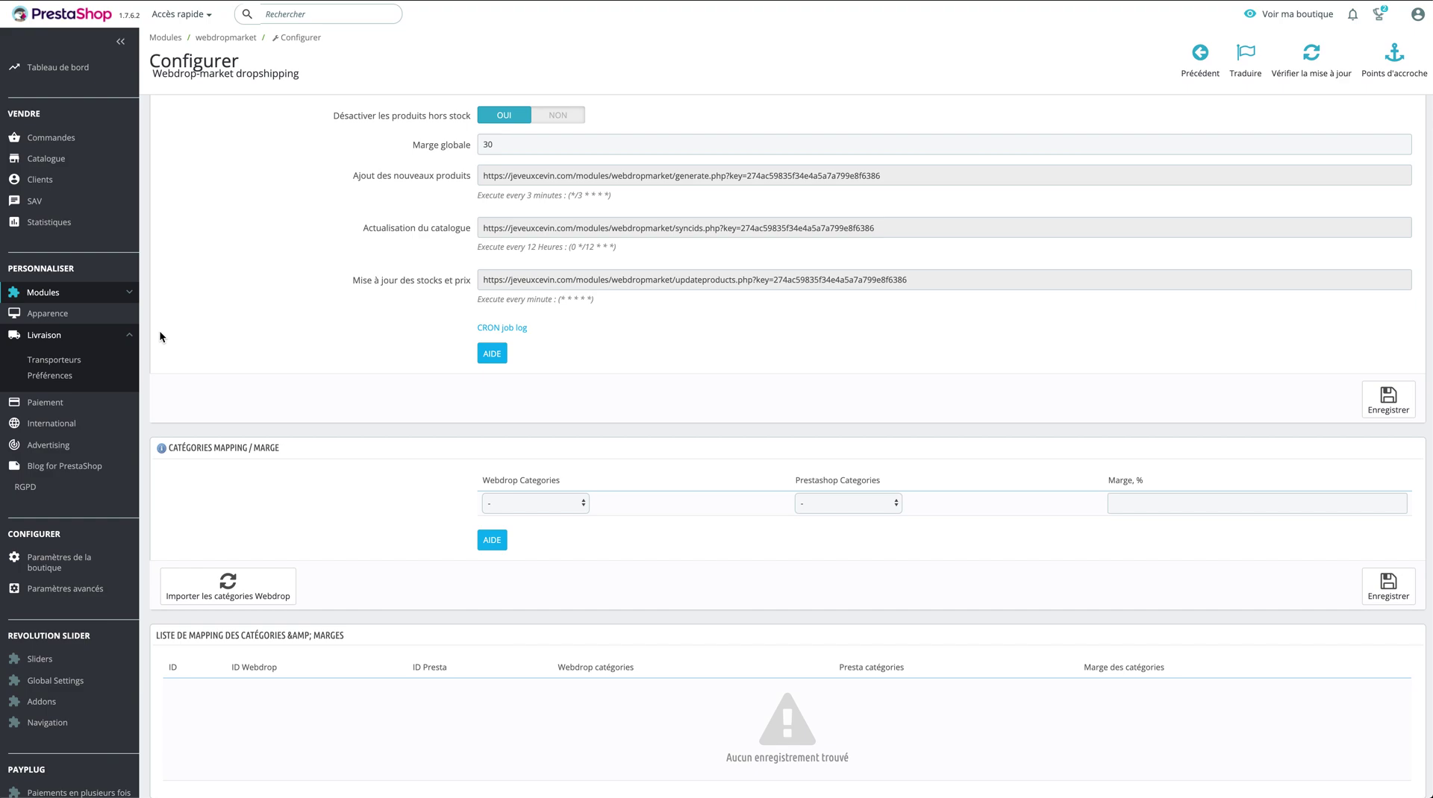
{"action": "triple_click", "coordinate": [568, 299]}
{"action": "left_click", "coordinate": [598, 257]}
{"action": "double_click", "coordinate": [590, 252]}
- Find the IQITMEGAMENU module in the installed modules' Design & Navigation category and open its configuration
{"action": "left_click", "coordinate": [72, 319]}
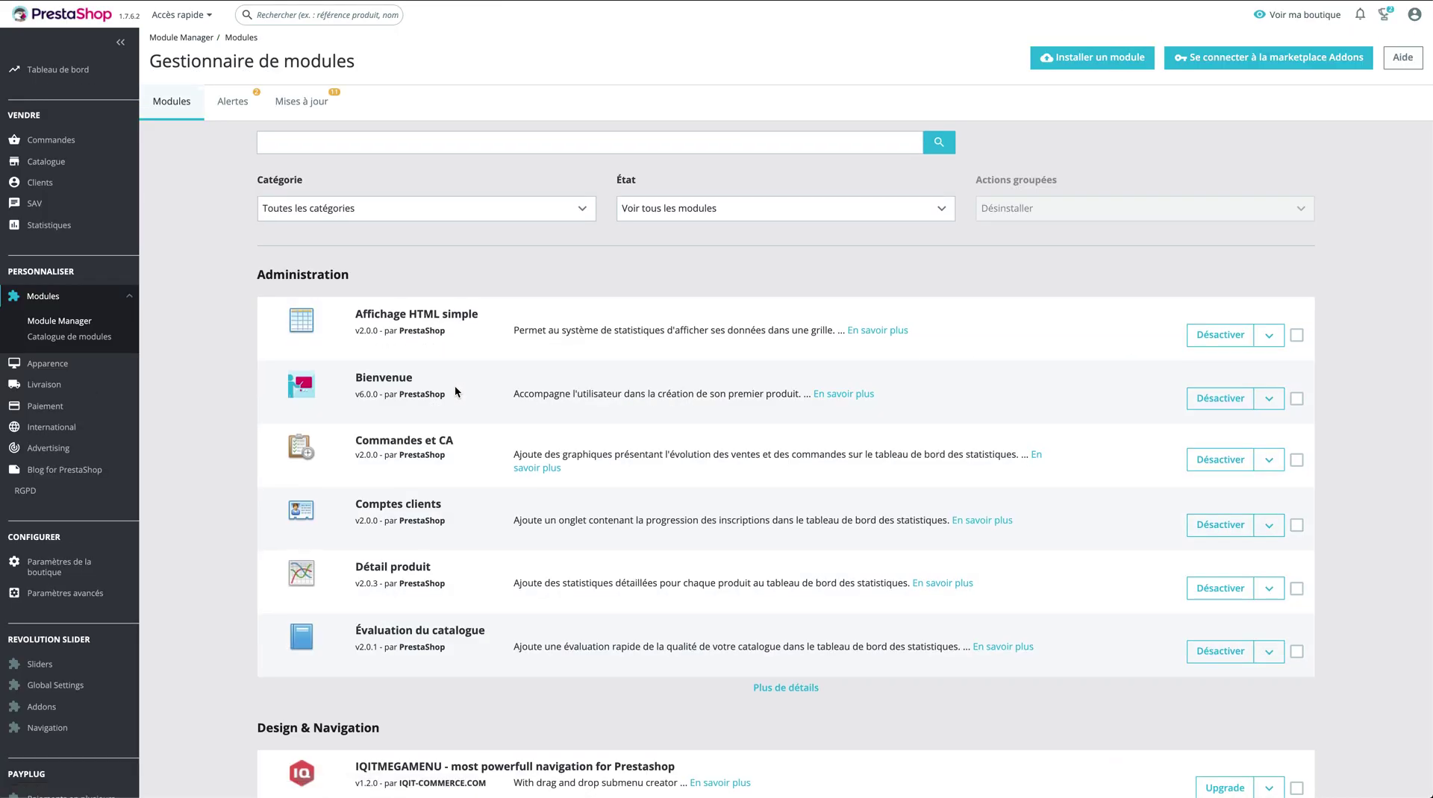
{"action": "scroll", "coordinate": [455, 391], "scroll_direction": "down", "scroll_amount": 5}
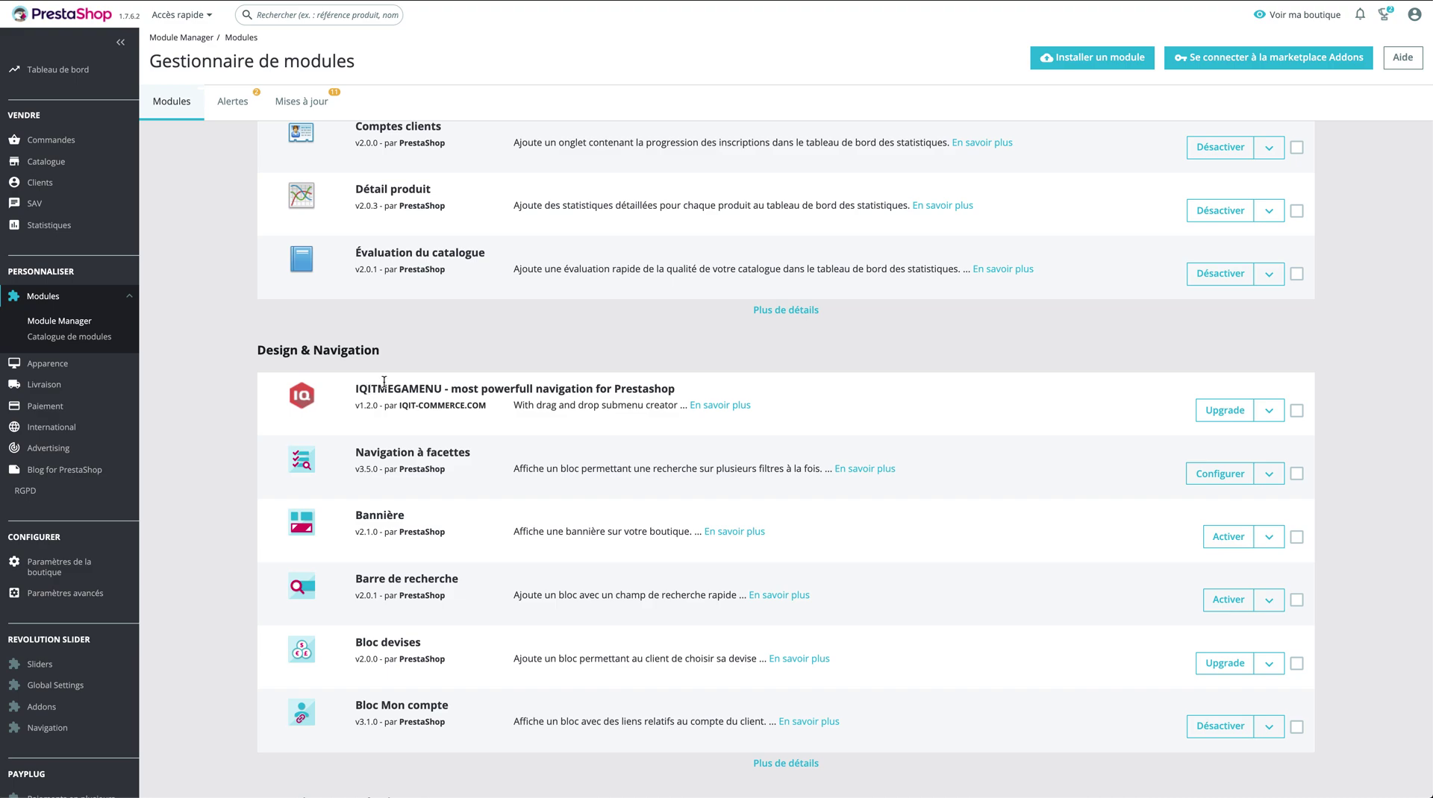
{"action": "double_click", "coordinate": [361, 390]}
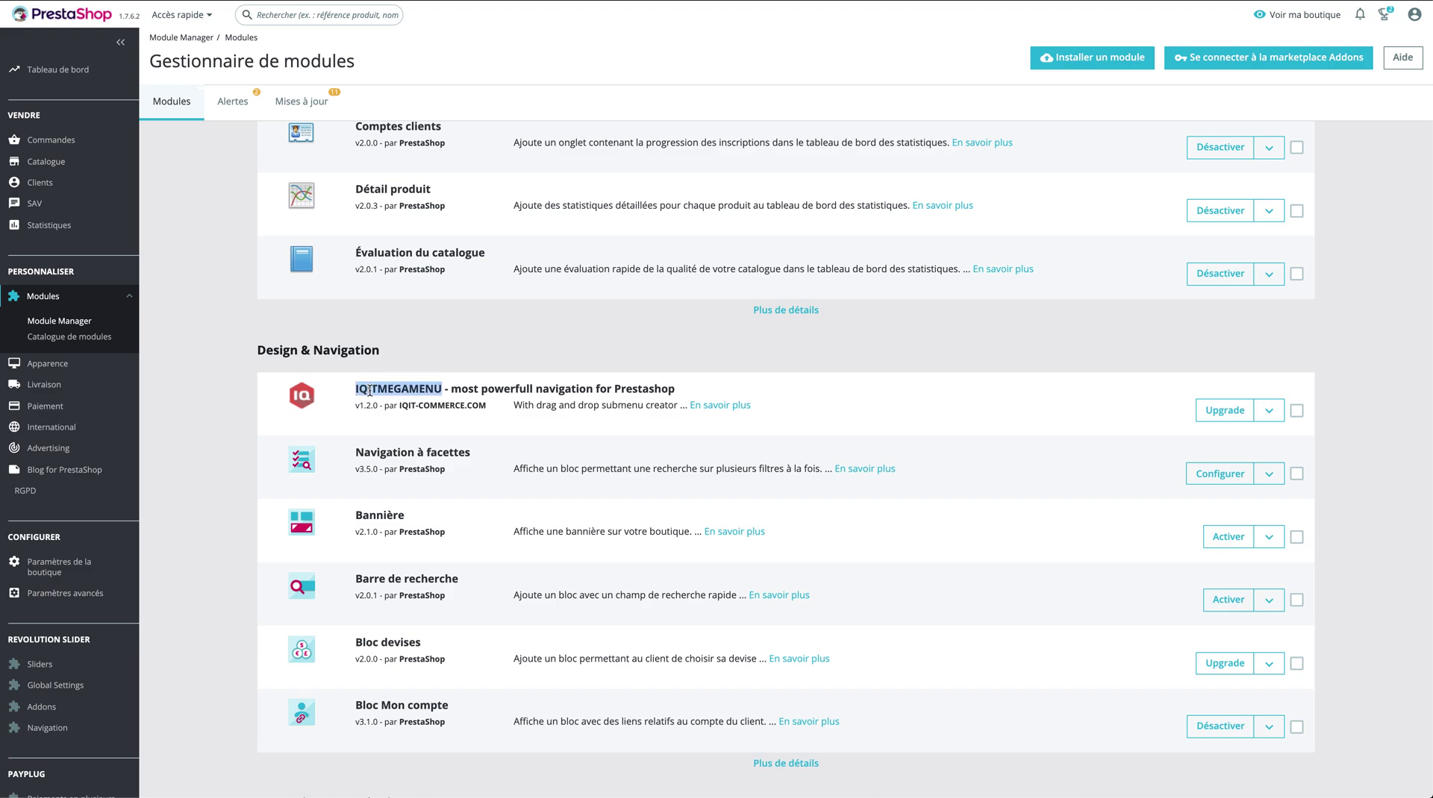
{"action": "left_click_drag", "start_coordinate": [378, 390], "coordinate": [345, 387]}
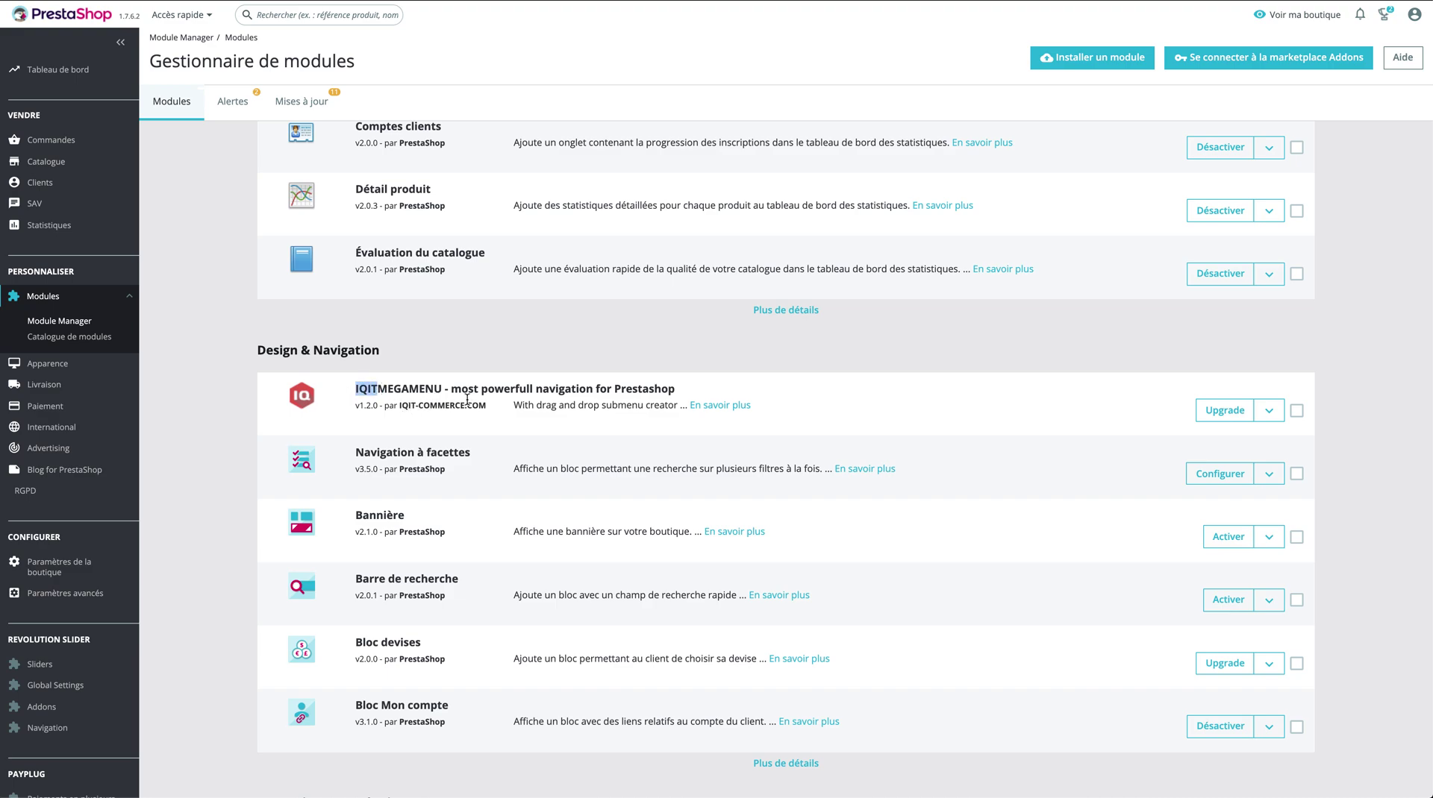
{"action": "left_click", "coordinate": [1279, 411]}
{"action": "left_click", "coordinate": [867, 410]}
{"action": "left_click", "coordinate": [1270, 414]}
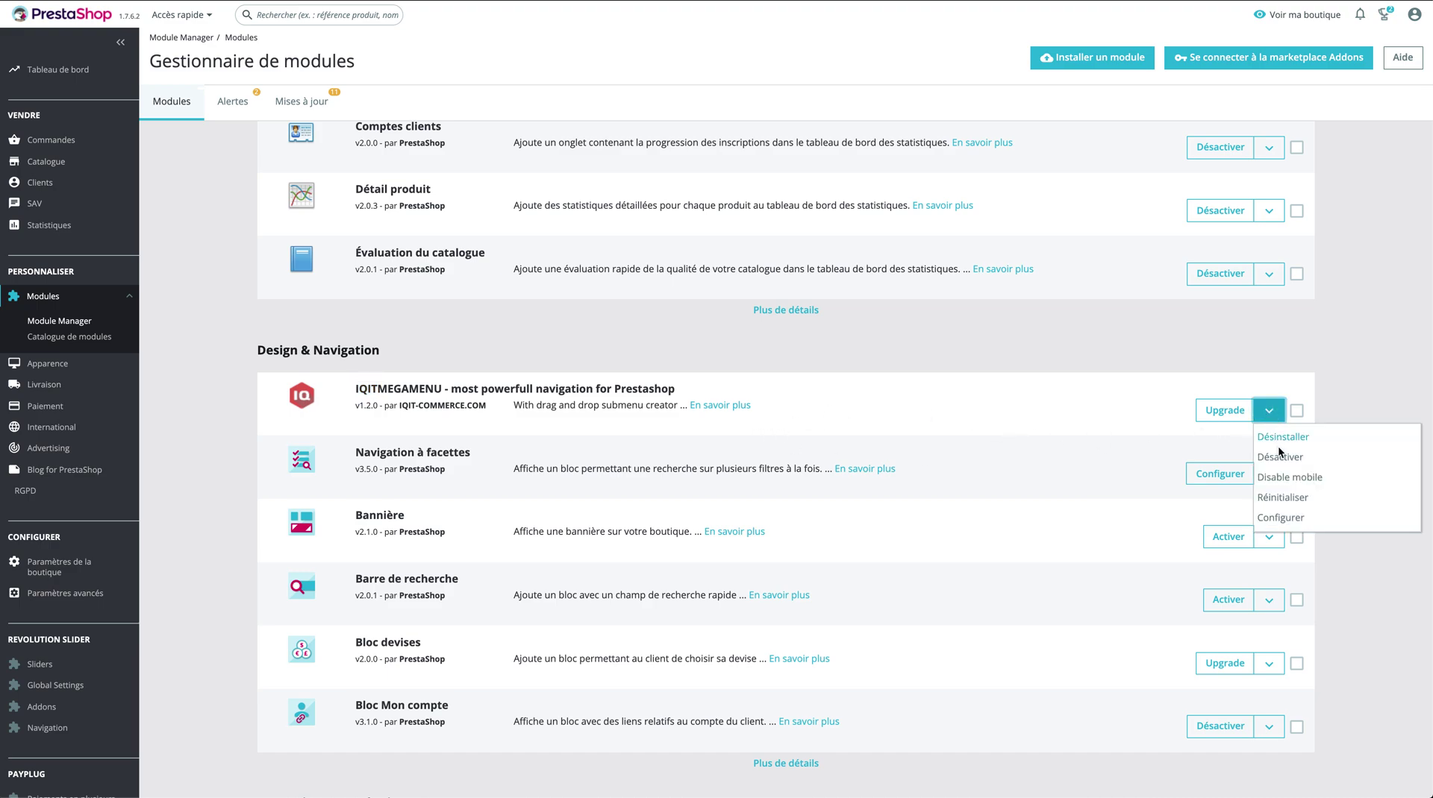
{"action": "left_click", "coordinate": [1281, 517]}
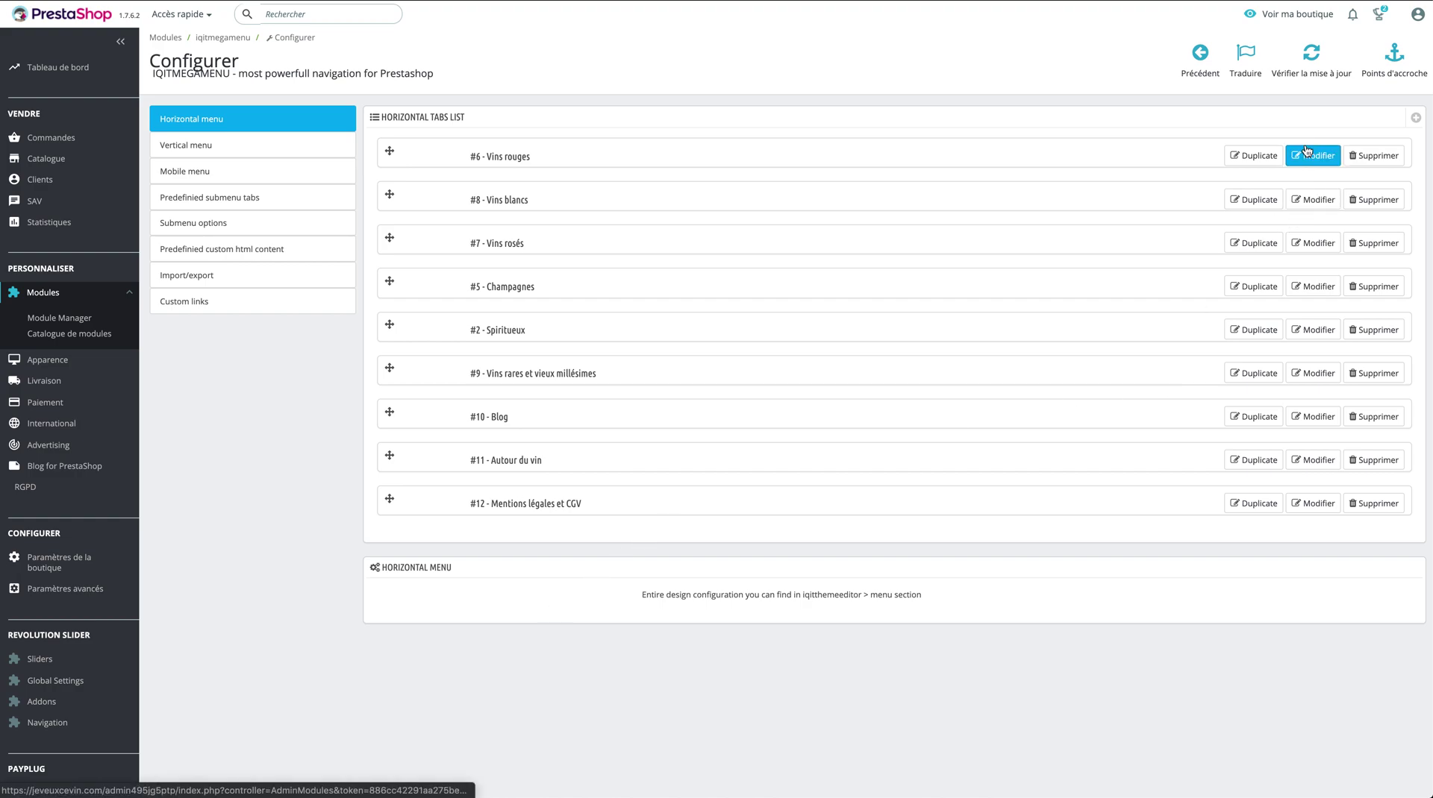
- Deactivate the "Mentions légales et CGV" tab of the horizontal menu and save it
{"action": "left_click", "coordinate": [1307, 510]}
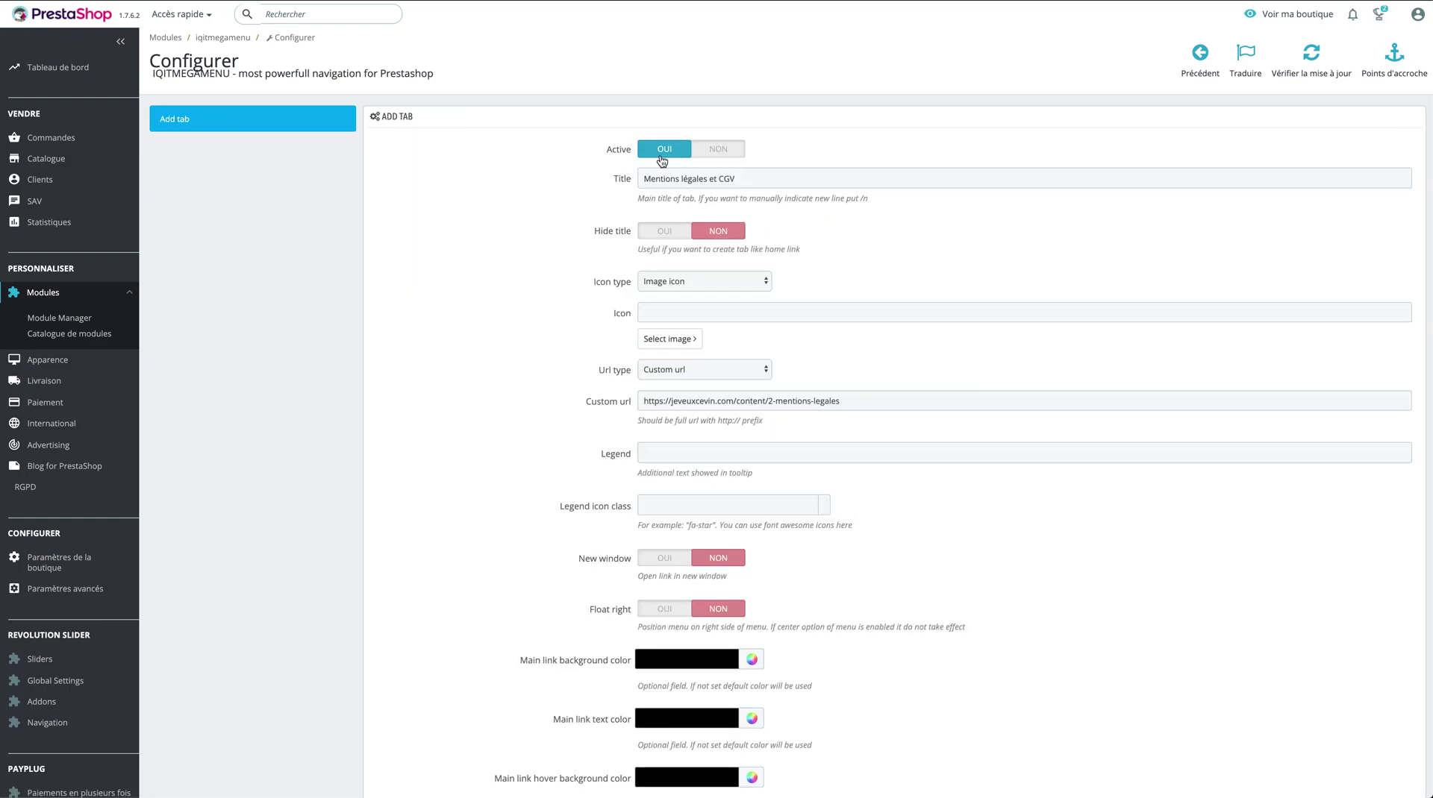
{"action": "left_click", "coordinate": [721, 152]}
{"action": "scroll", "coordinate": [898, 356], "scroll_direction": "down", "scroll_amount": 6}
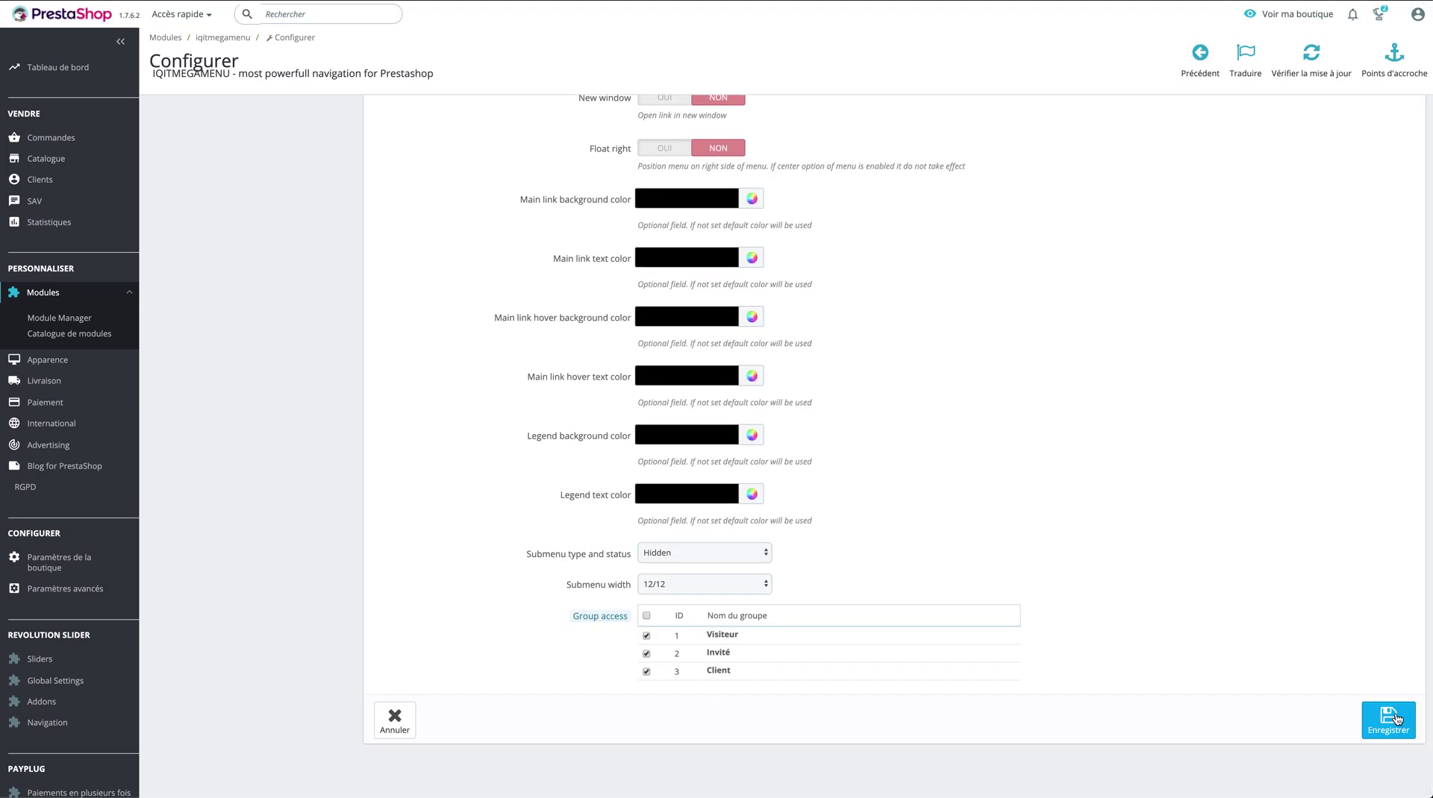
{"action": "left_click", "coordinate": [1394, 718]}
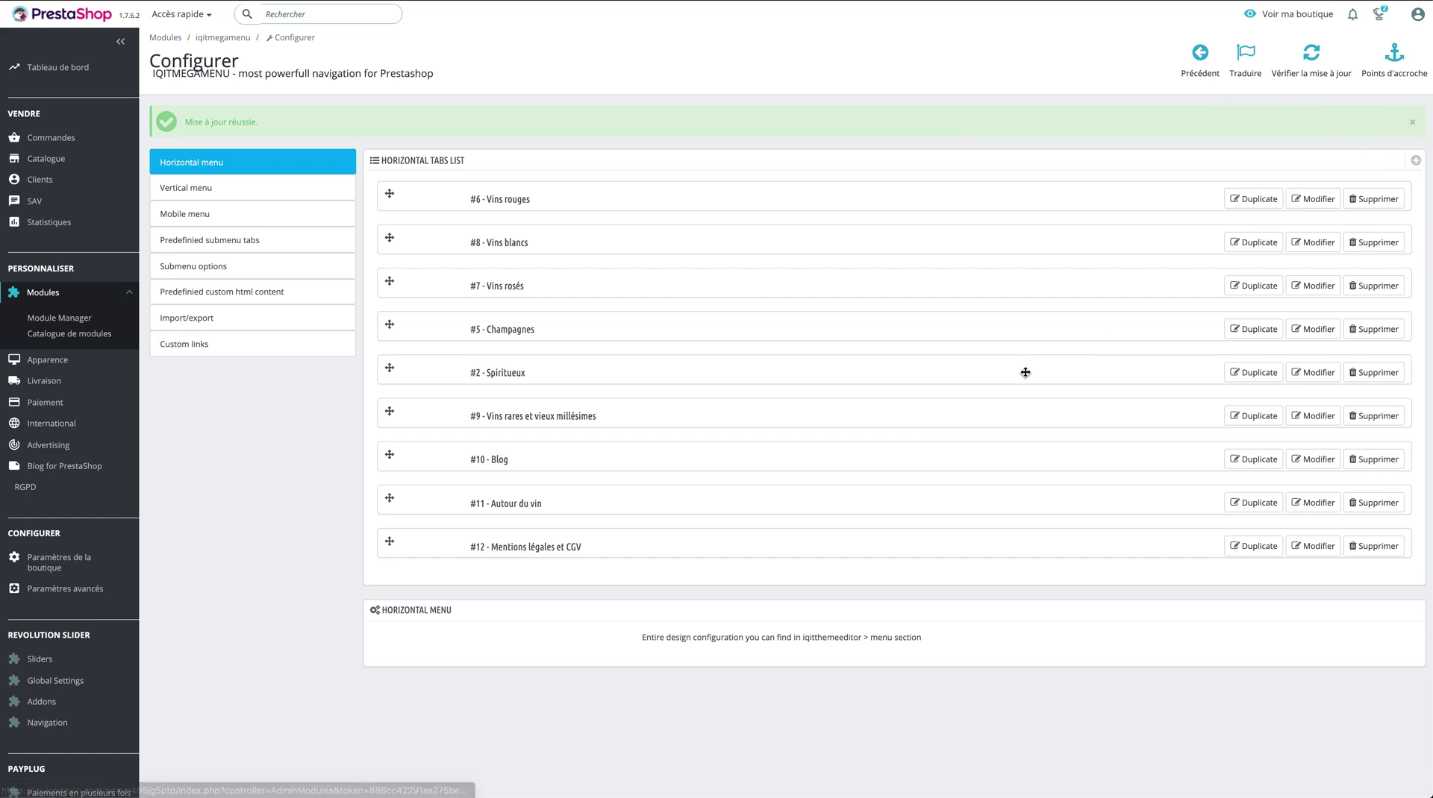
- Review the URL, colour, submenu and group access settings of the "Vins rouges" tab and leave without saving
{"action": "left_click", "coordinate": [1296, 209]}
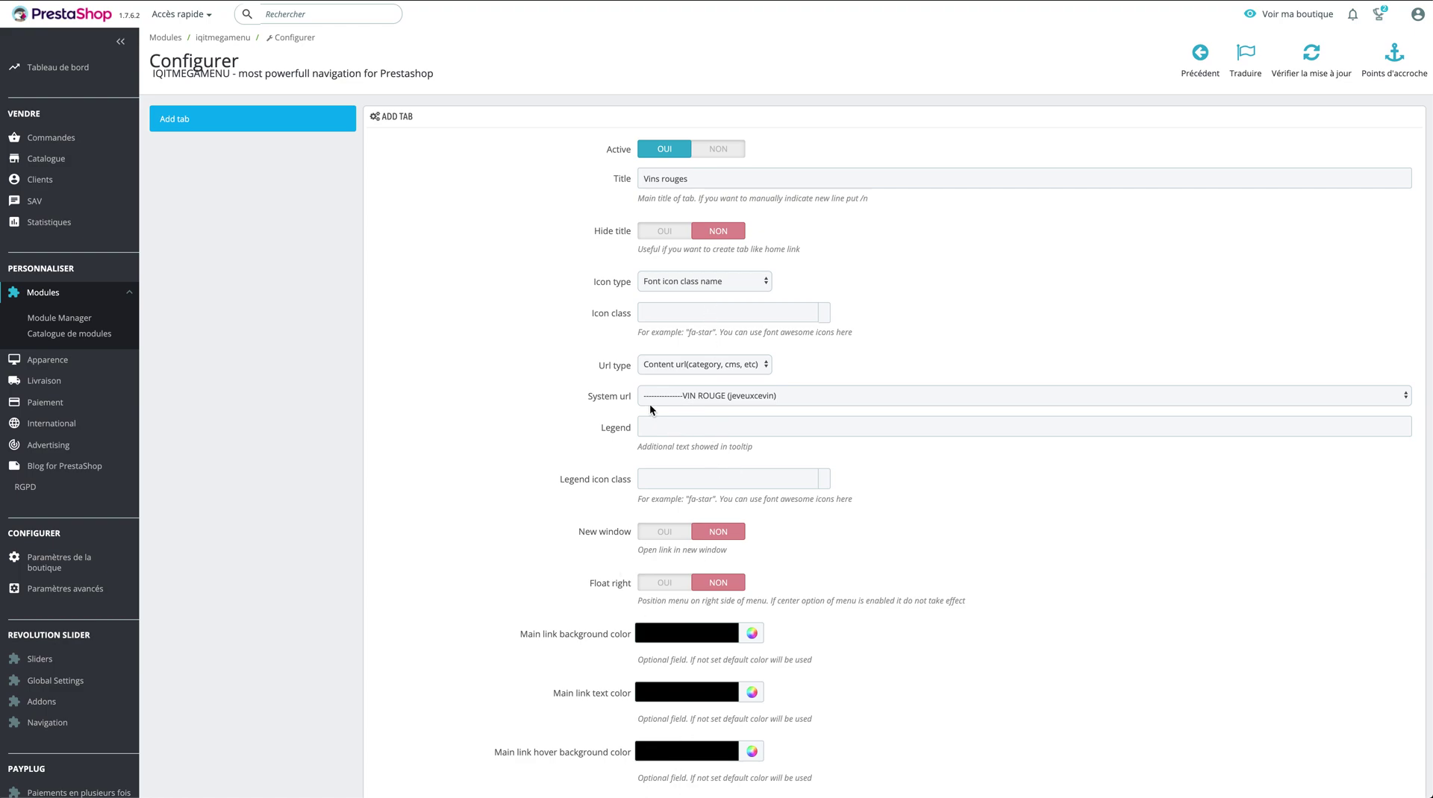
{"action": "scroll", "coordinate": [649, 405], "scroll_direction": "down", "scroll_amount": 5}
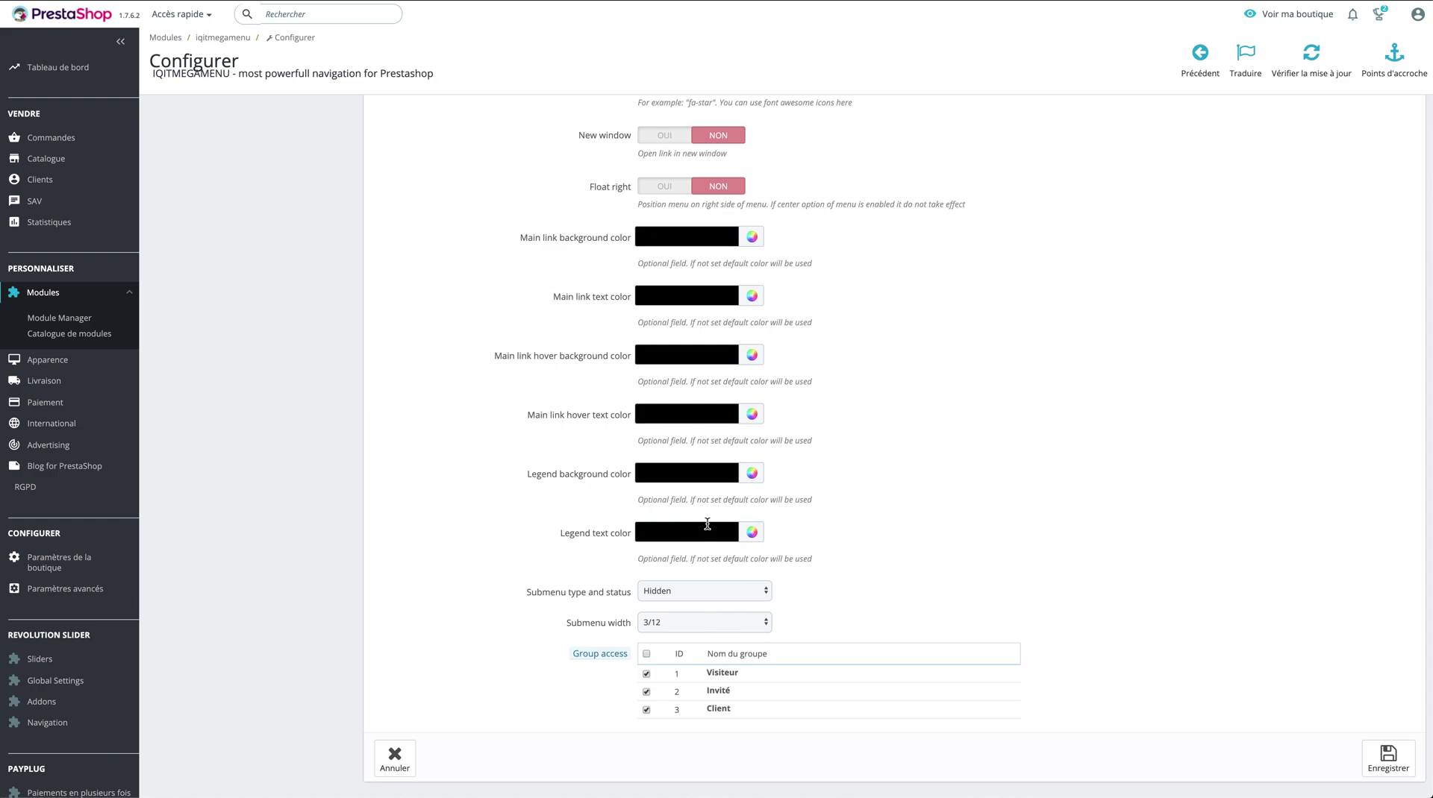
{"action": "scroll", "coordinate": [600, 220], "scroll_direction": "up", "scroll_amount": 3}
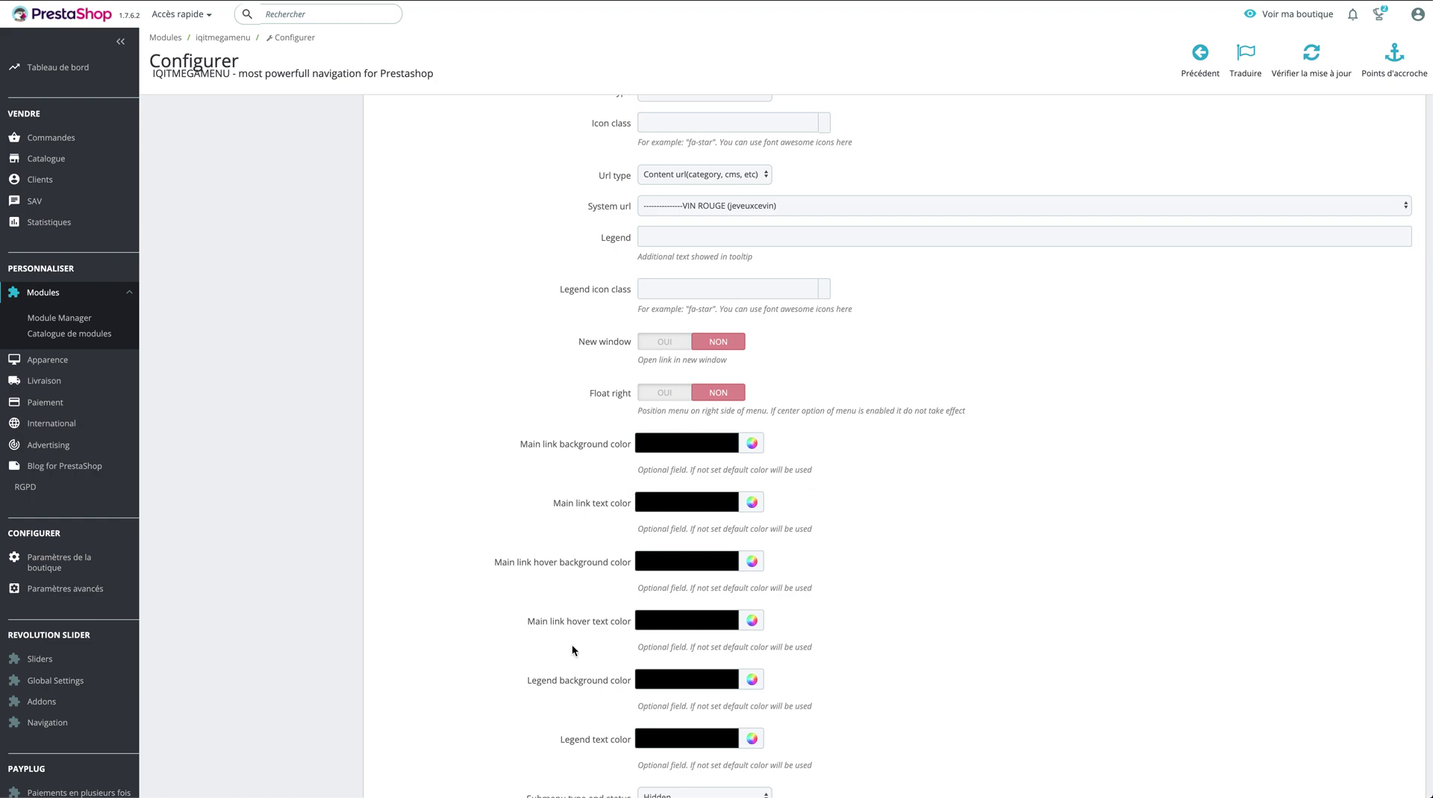
{"action": "scroll", "coordinate": [628, 780], "scroll_direction": "down", "scroll_amount": 3}
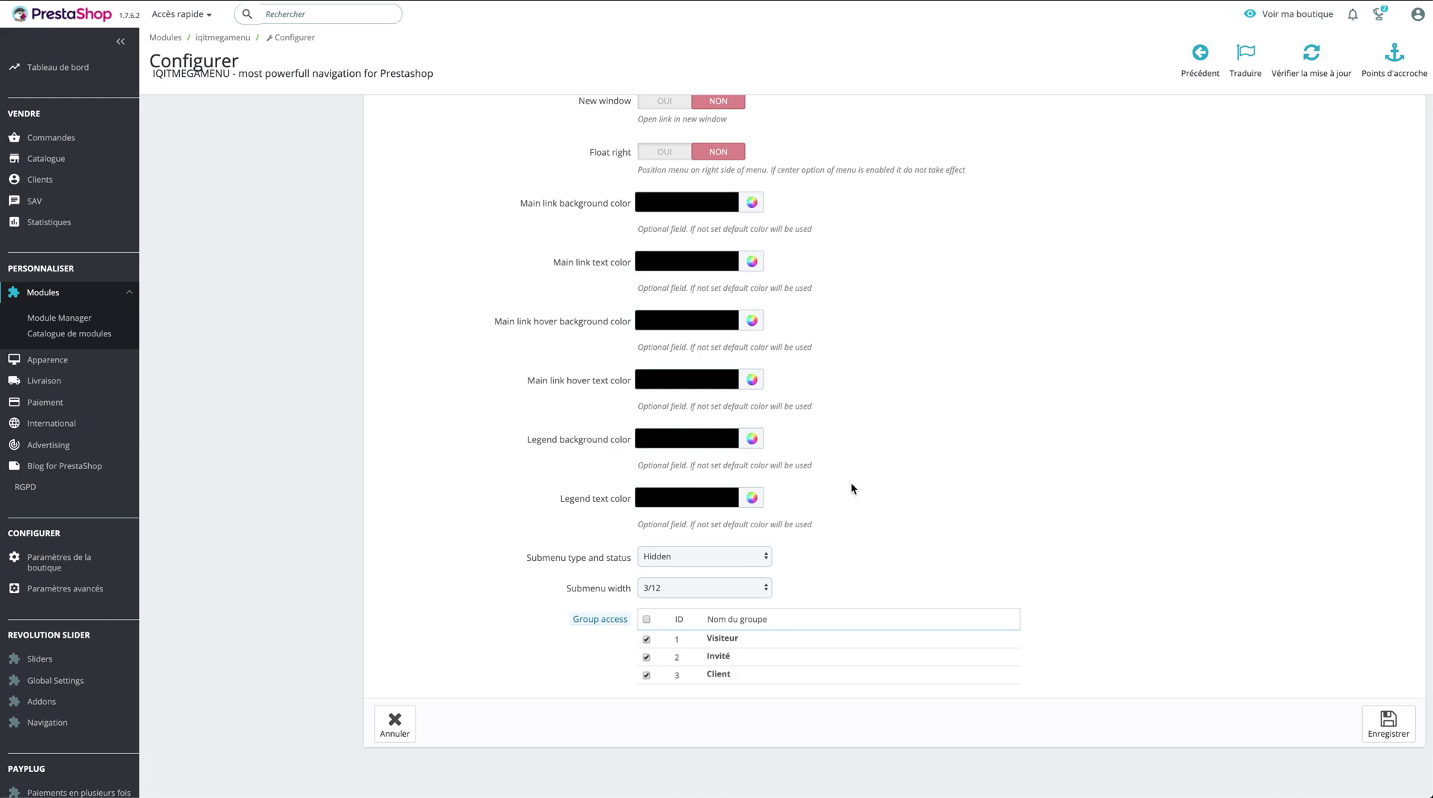
{"action": "scroll", "coordinate": [664, 535], "scroll_direction": "up", "scroll_amount": 6}
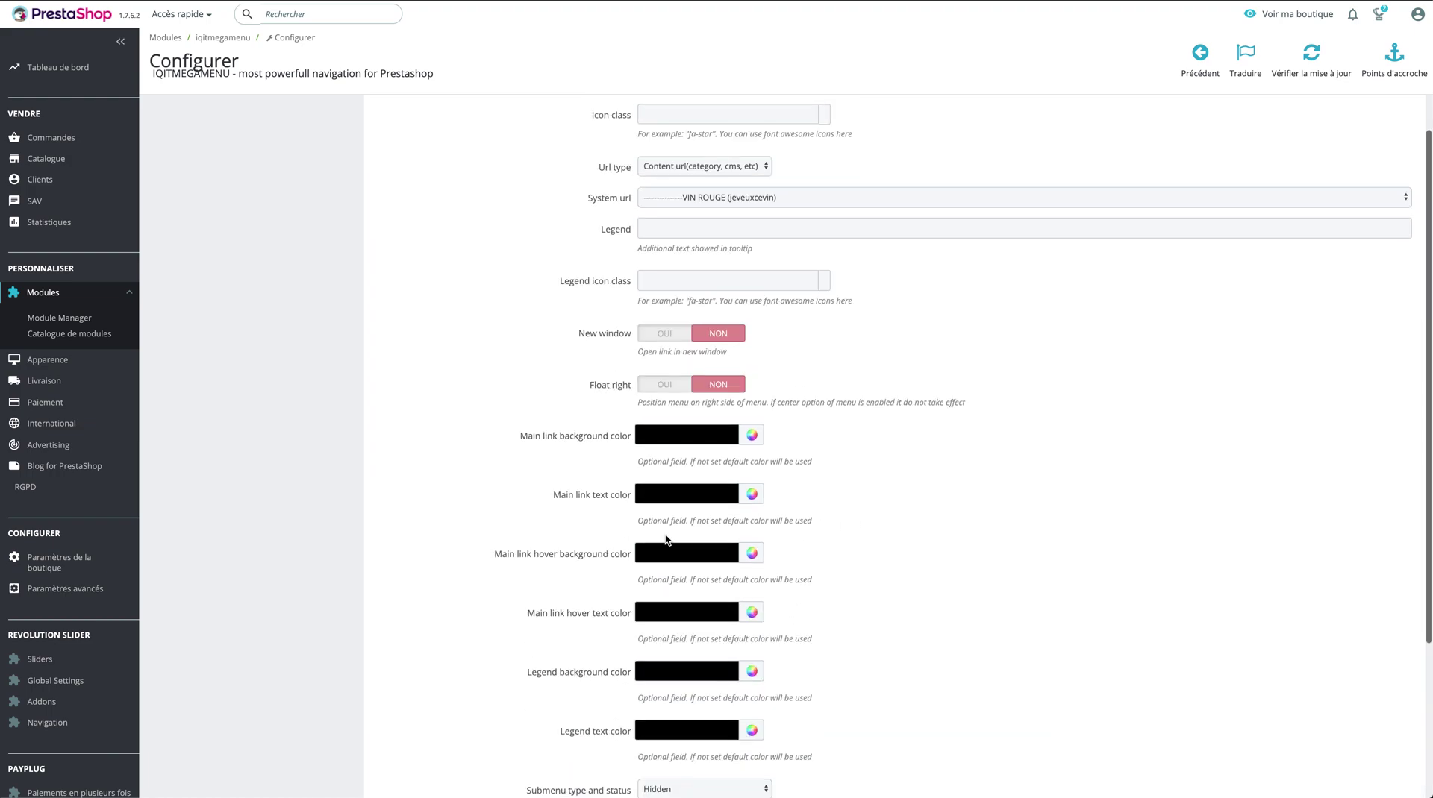
{"action": "scroll", "coordinate": [893, 404], "scroll_direction": "down", "scroll_amount": 6}
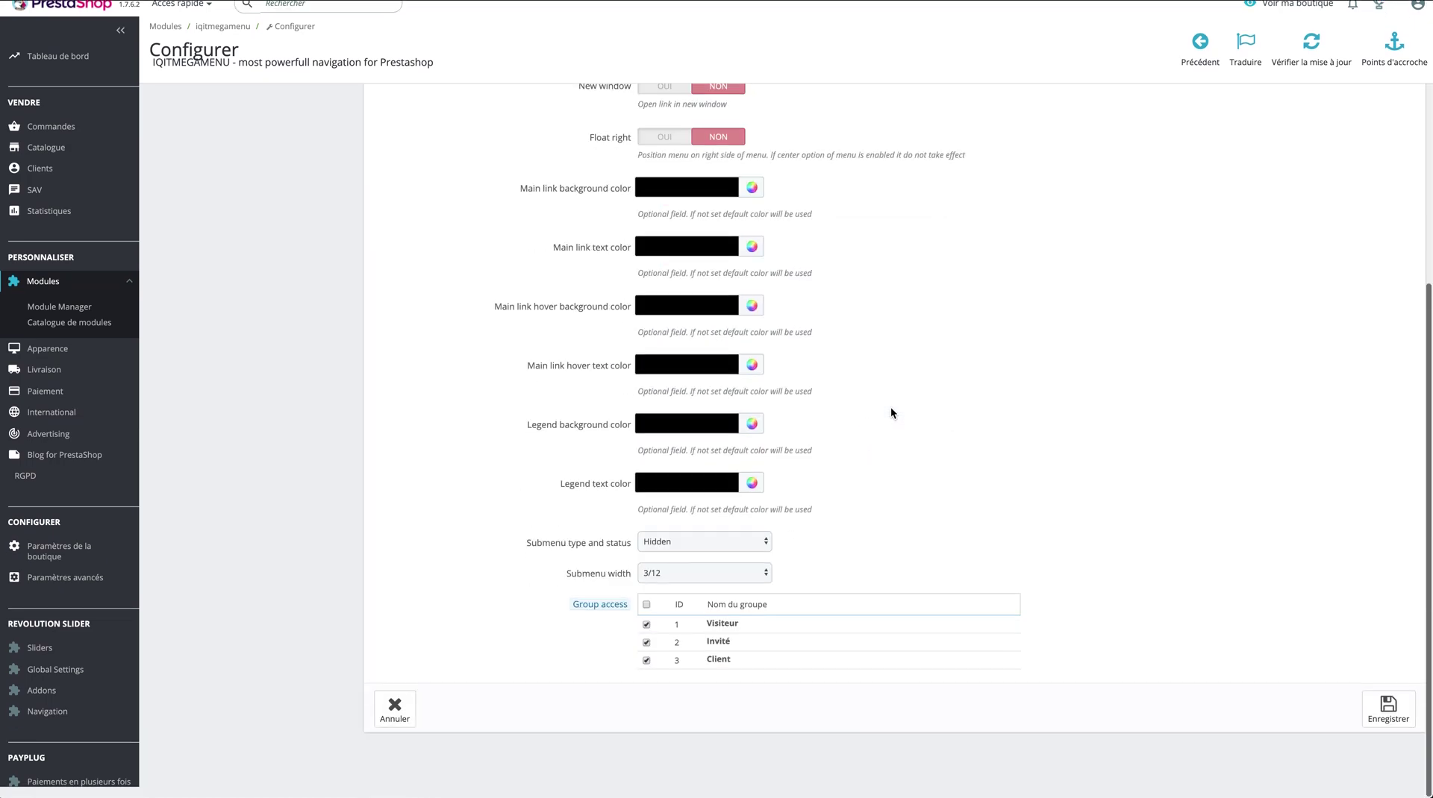
{"action": "left_click", "coordinate": [396, 723]}
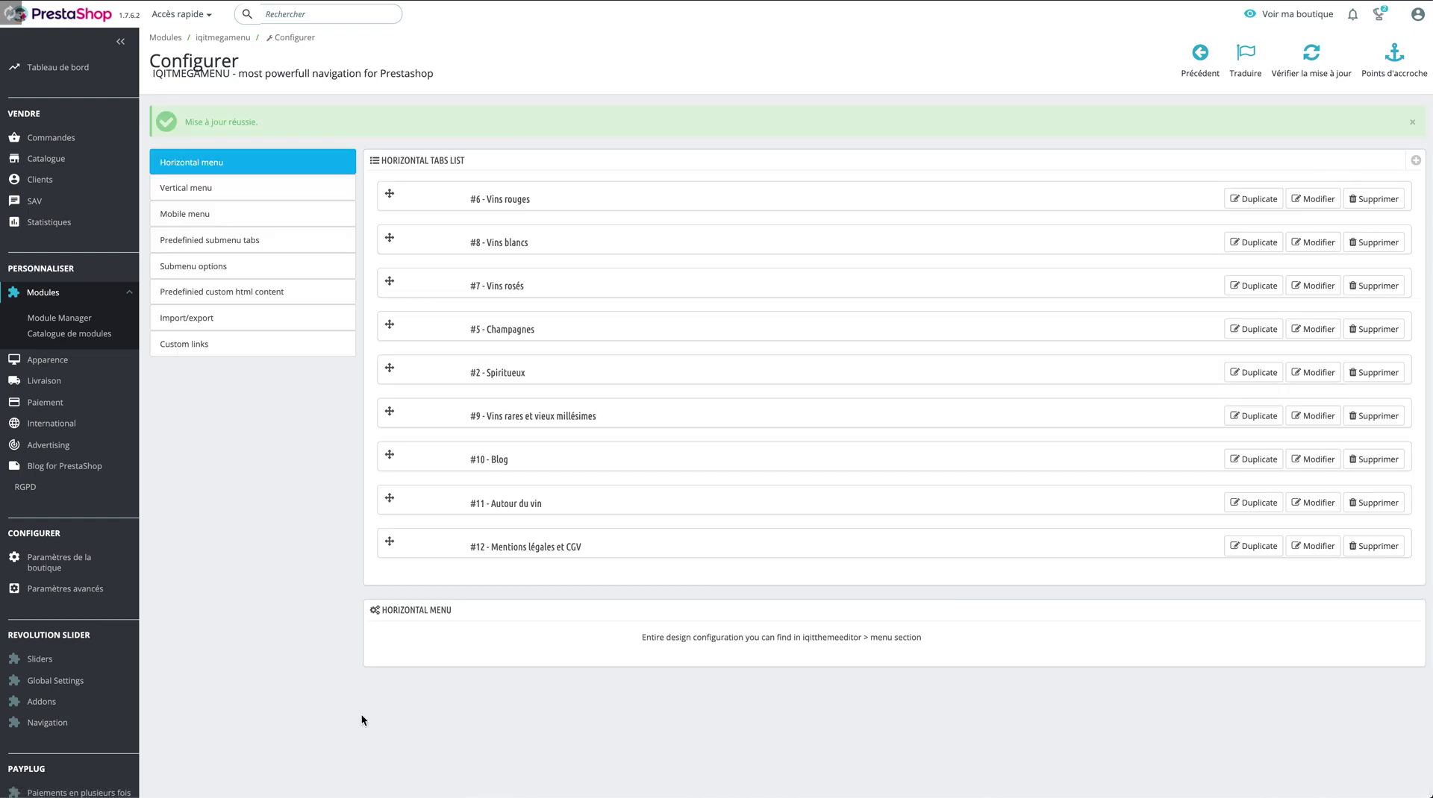
- Open the mobile menu settings and browse the available items for the shop's categories
{"action": "left_click", "coordinate": [305, 216]}
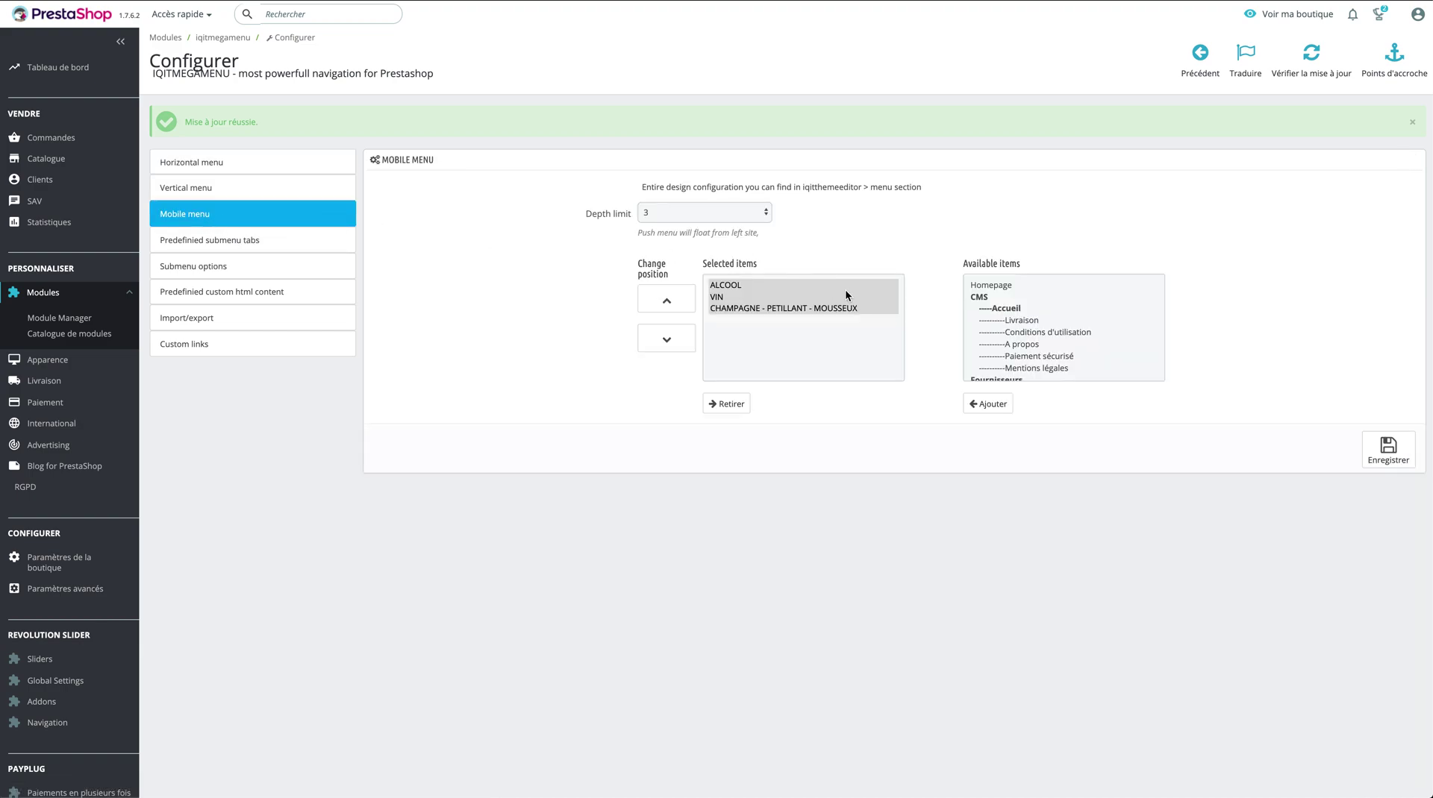
{"action": "scroll", "coordinate": [1024, 347], "scroll_direction": "down", "scroll_amount": 15}
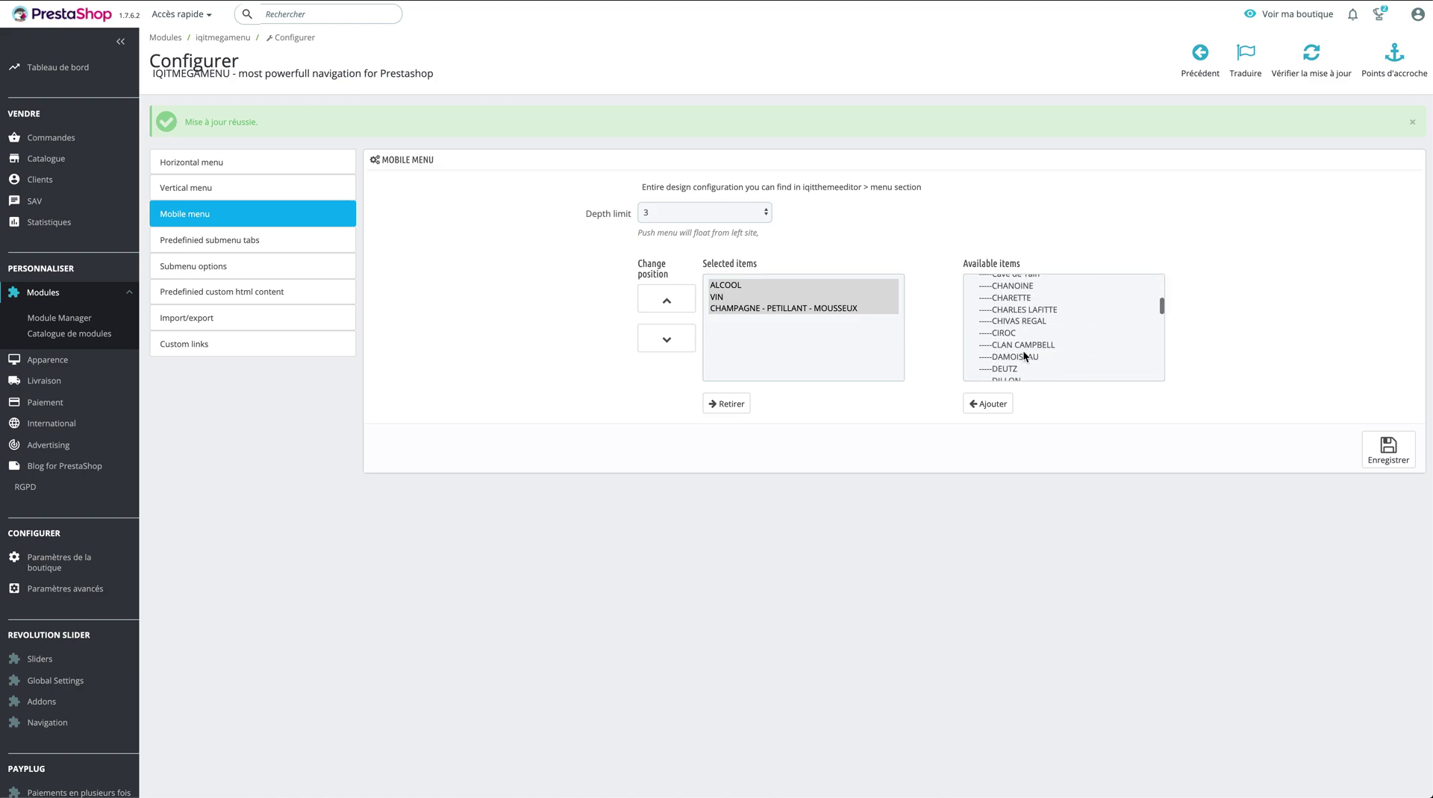
{"action": "scroll", "coordinate": [1058, 339], "scroll_direction": "down", "scroll_amount": 10}
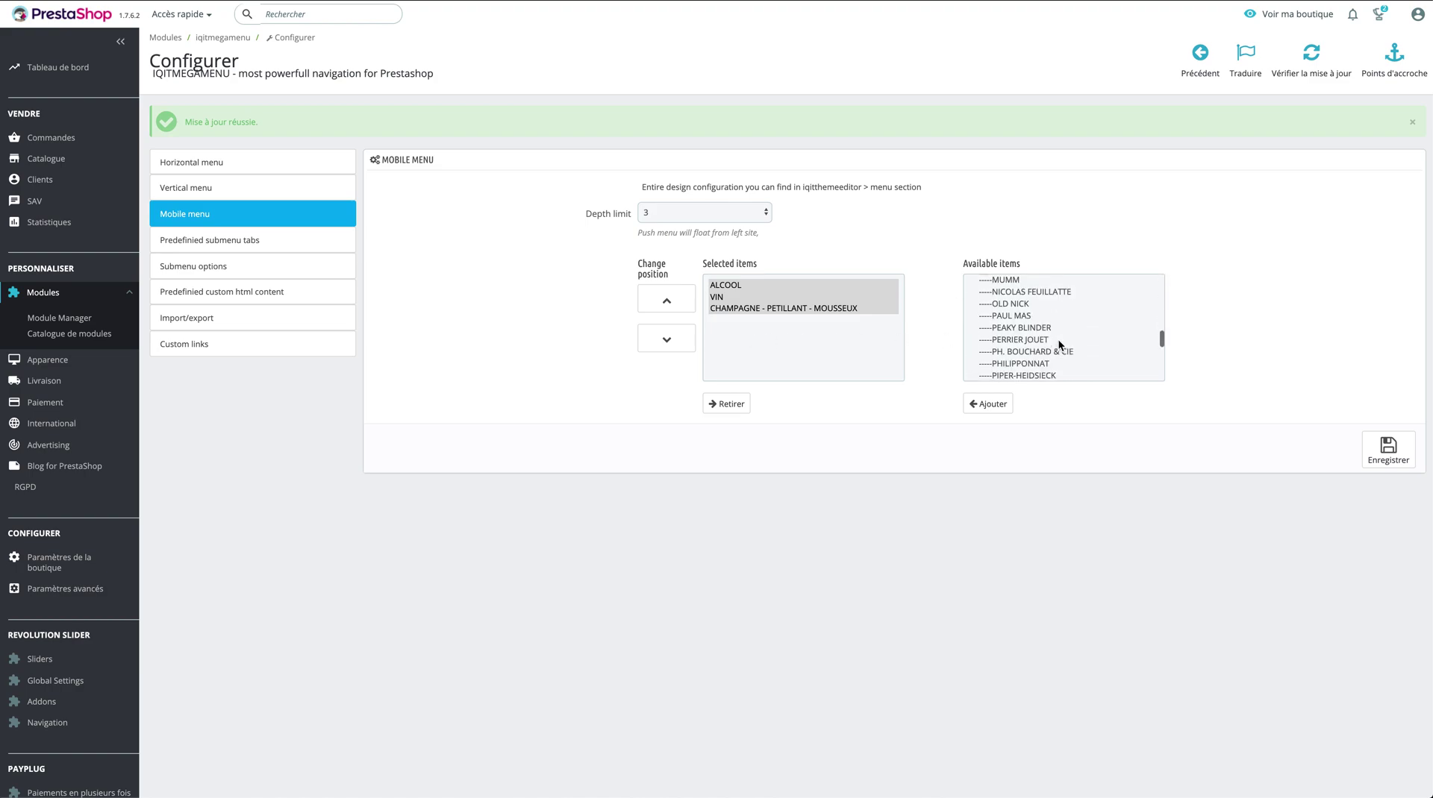
{"action": "scroll", "coordinate": [1058, 343], "scroll_direction": "up", "scroll_amount": 3}
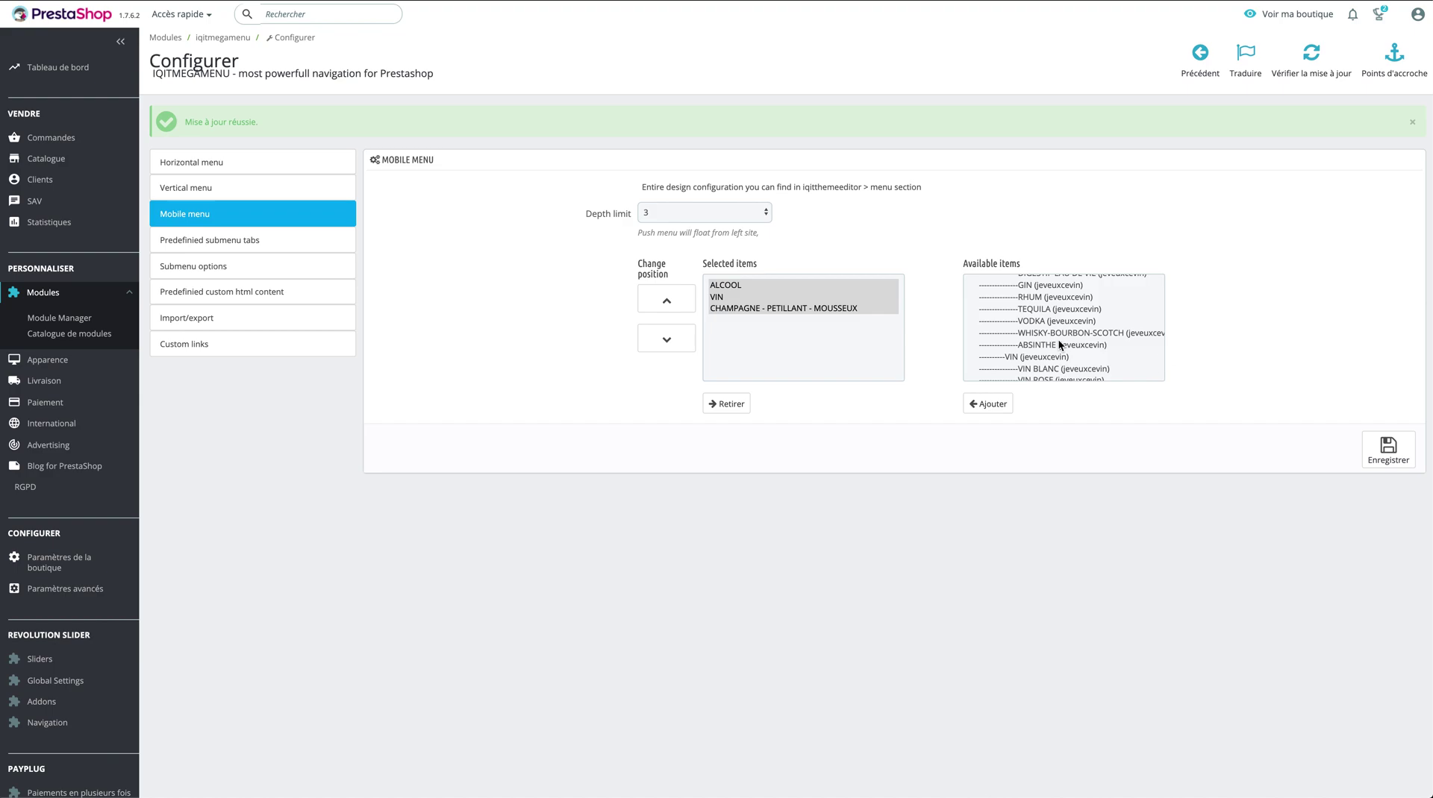
- Add the "Vins rares et vieux millésimes" category to the mobile menu's selected items and save the menu settings
{"action": "scroll", "coordinate": [1103, 368], "scroll_direction": "down", "scroll_amount": 2}
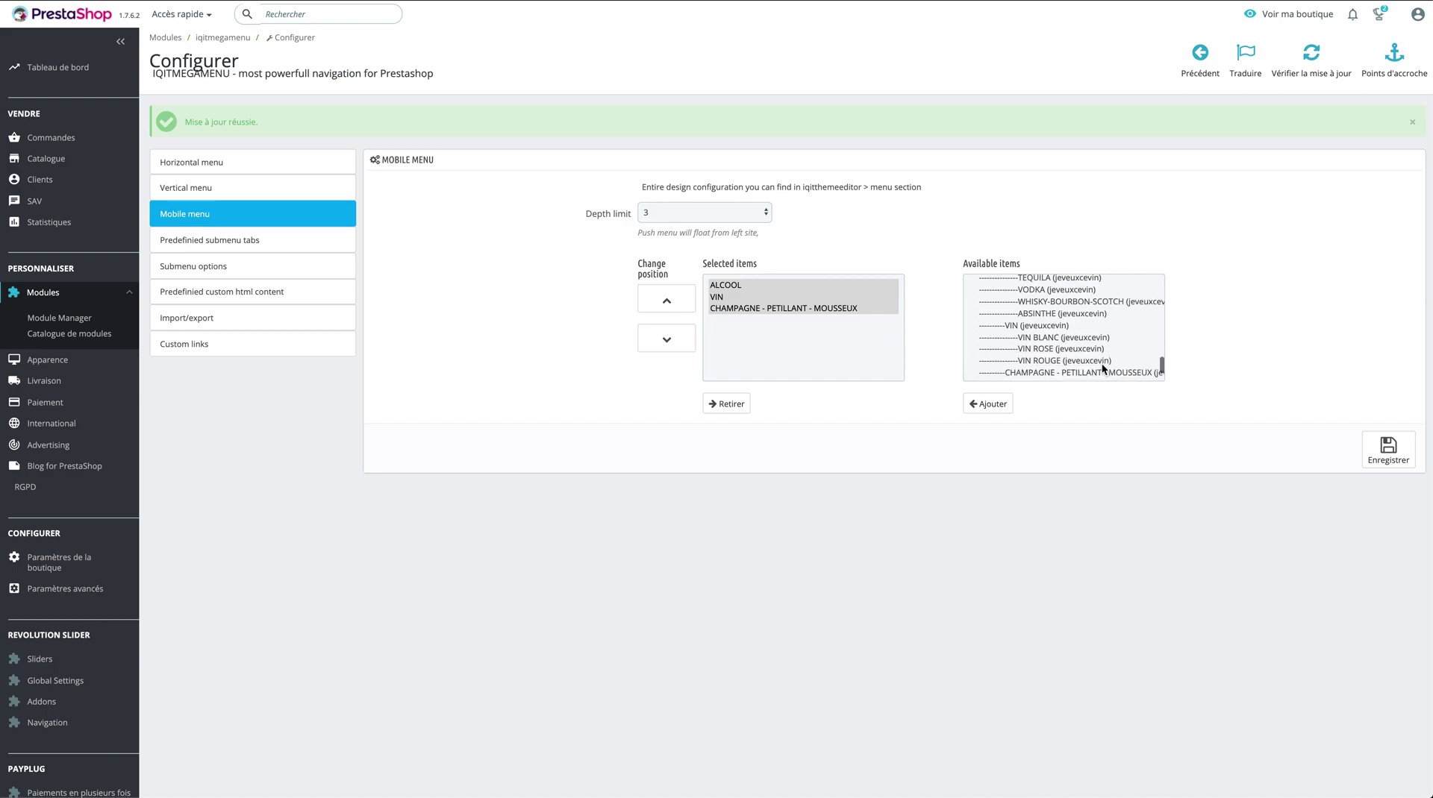
{"action": "left_click", "coordinate": [738, 298]}
{"action": "left_click", "coordinate": [765, 309]}
{"action": "left_click", "coordinate": [738, 285]}
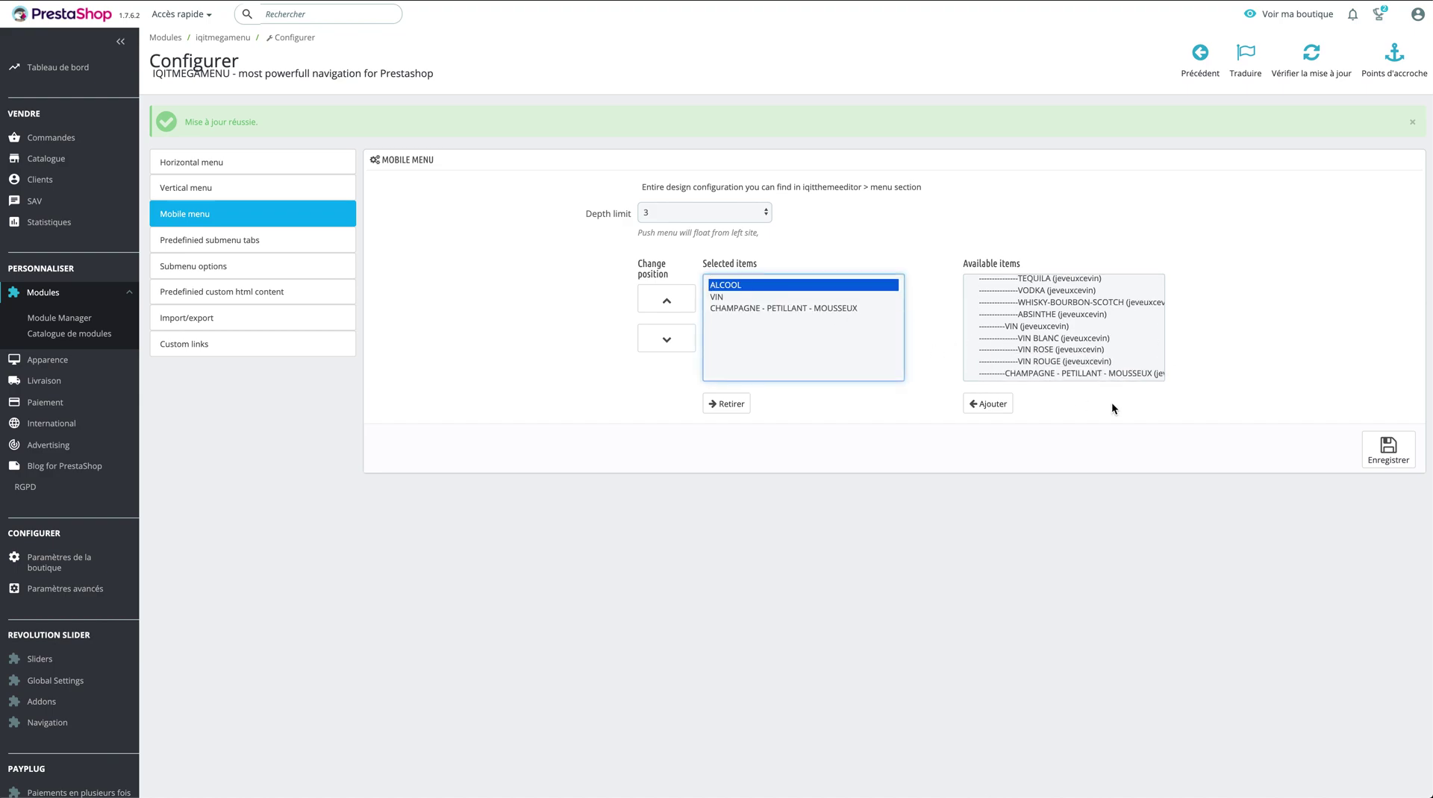
{"action": "scroll", "coordinate": [1067, 333], "scroll_direction": "down", "scroll_amount": 3}
{"action": "left_click", "coordinate": [1034, 325]}
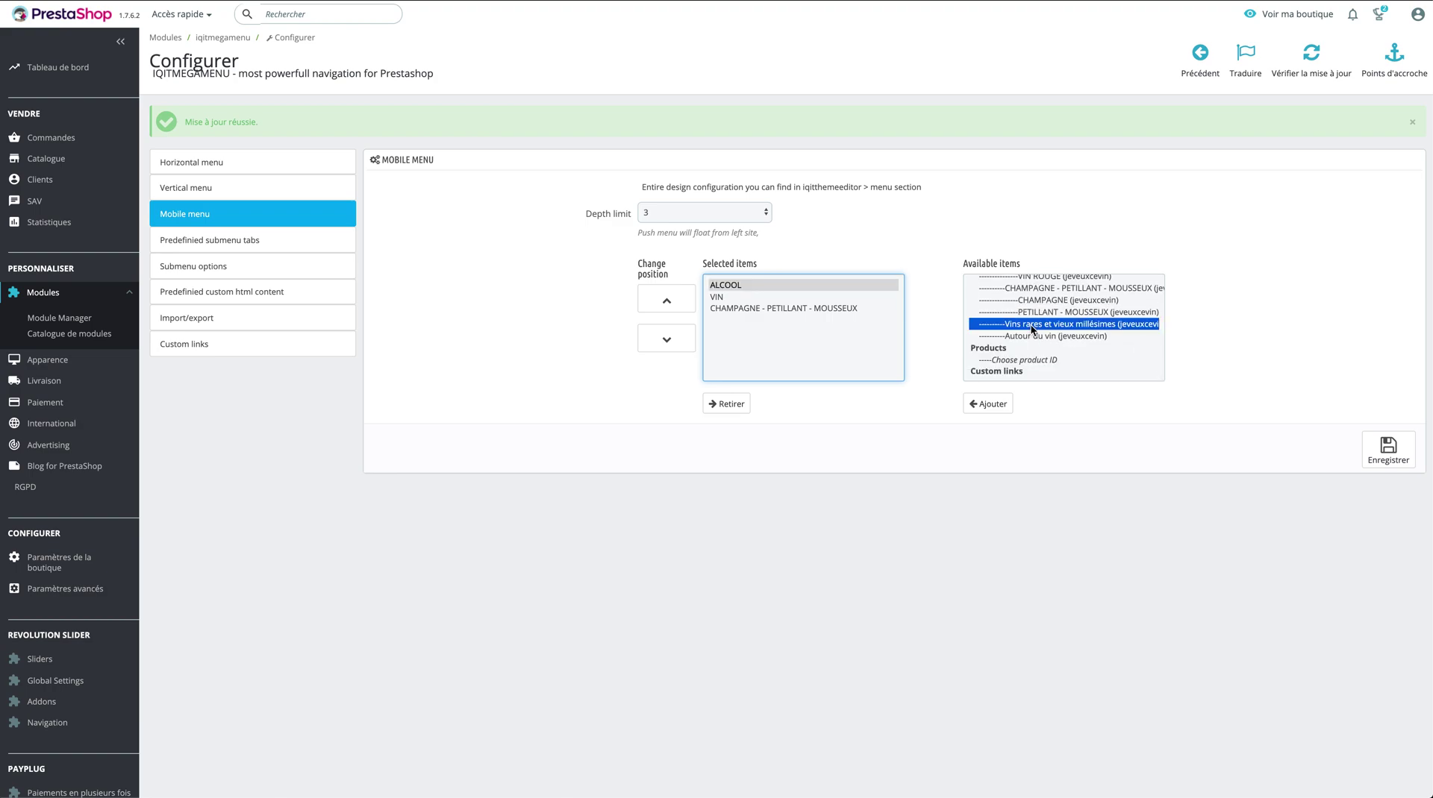
{"action": "left_click", "coordinate": [989, 403]}
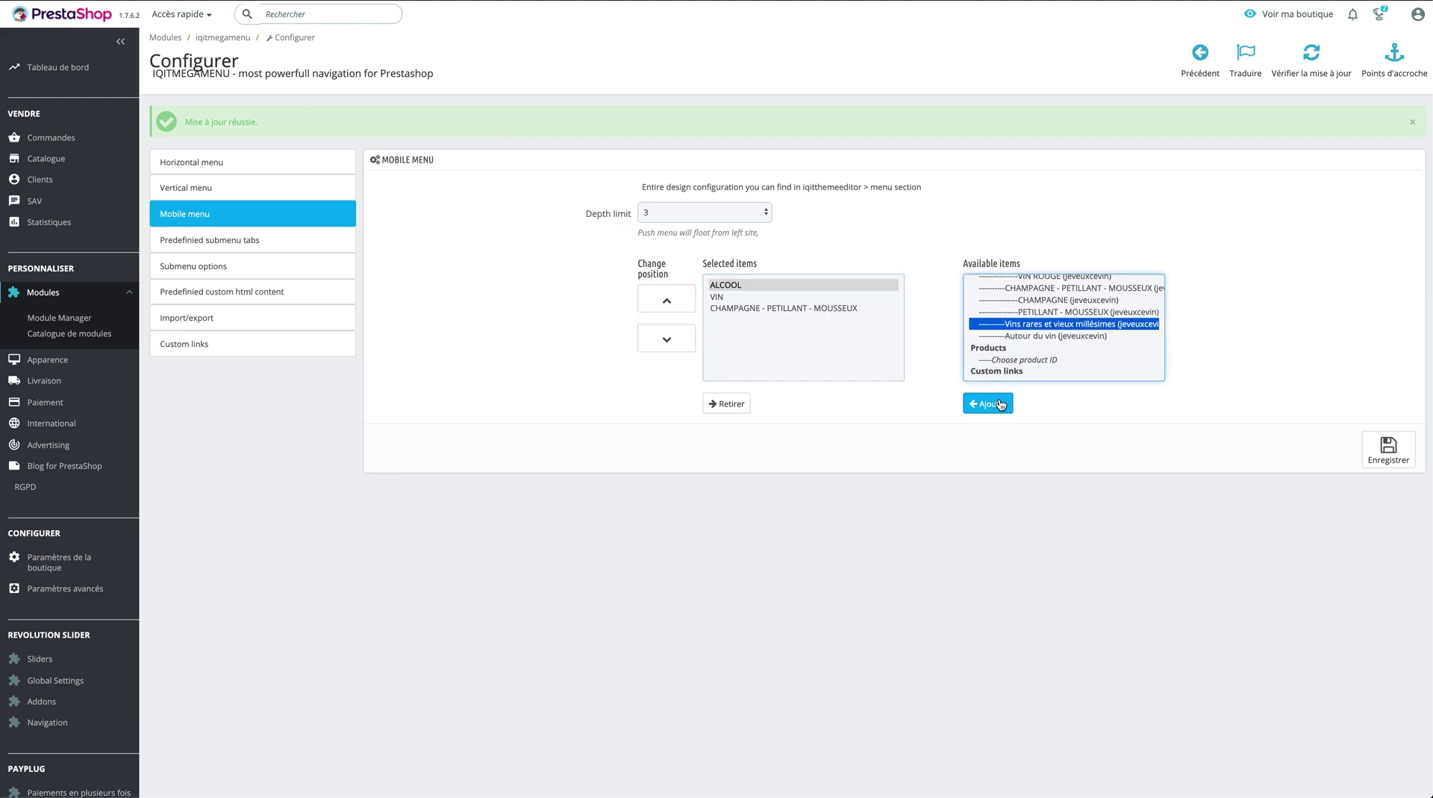
{"action": "left_click", "coordinate": [792, 343]}
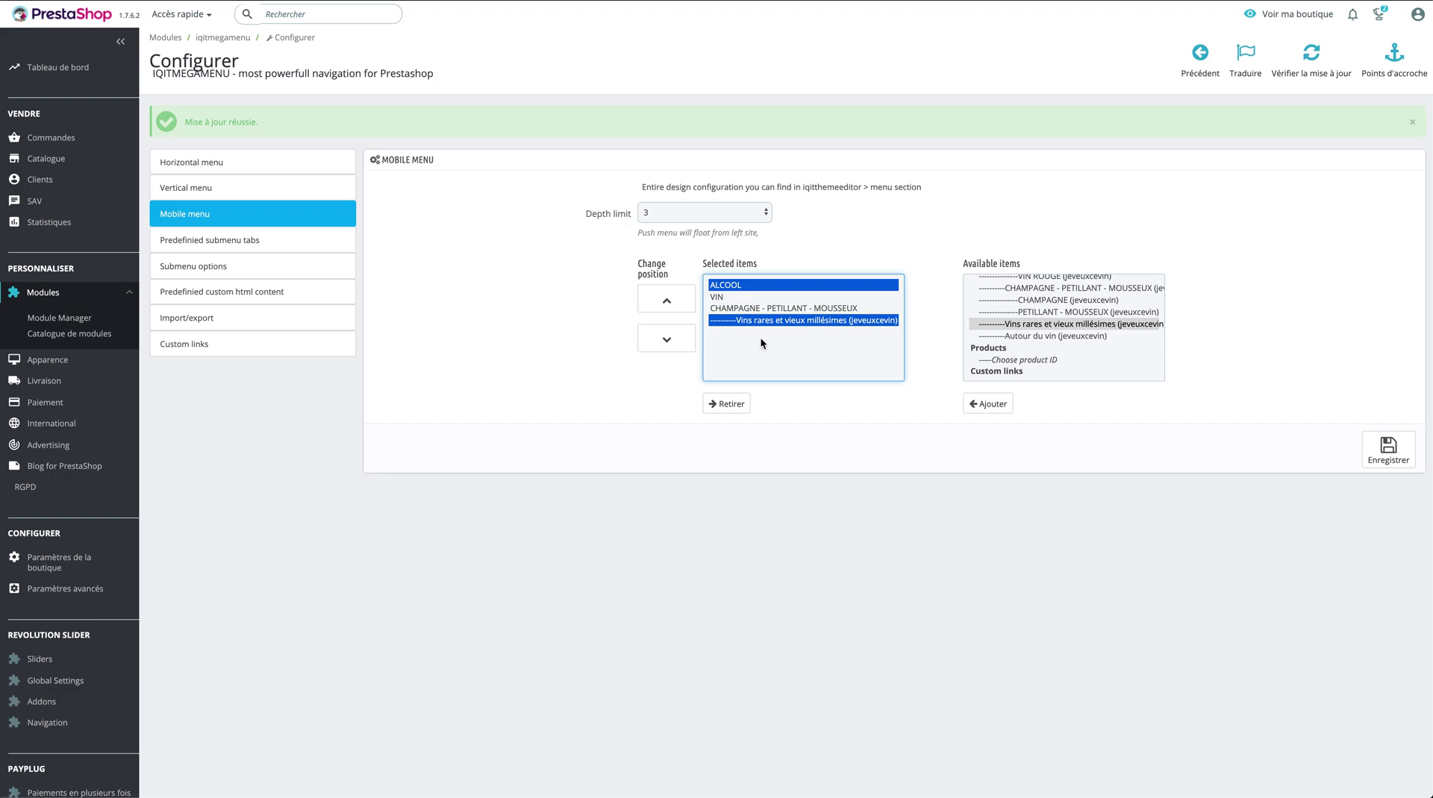
{"action": "left_click", "coordinate": [1388, 450]}
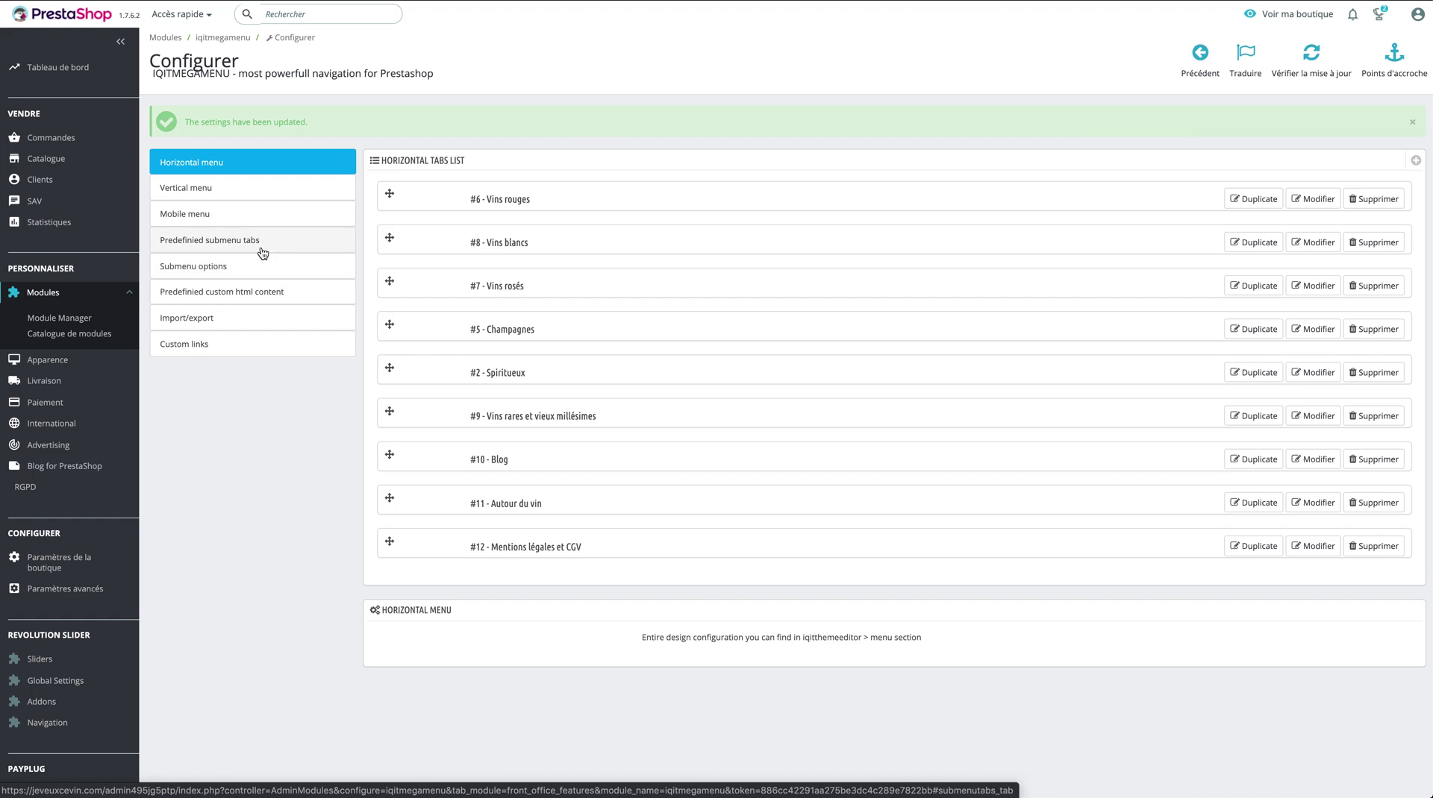
- Return to the installed modules and look through the full Design & Navigation category for the Navigation à facettes module
{"action": "left_click", "coordinate": [66, 321]}
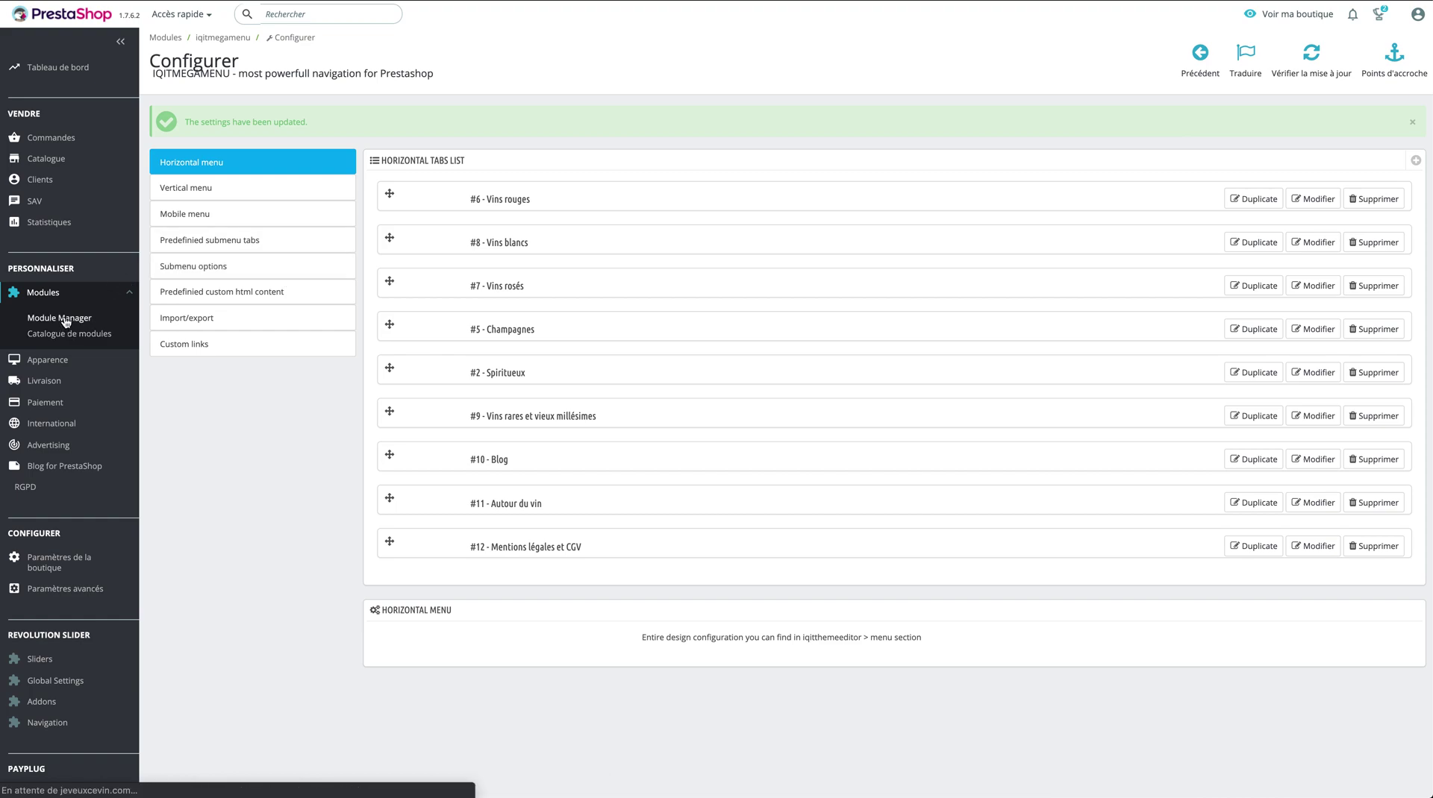
{"action": "scroll", "coordinate": [615, 567], "scroll_direction": "down", "scroll_amount": 8}
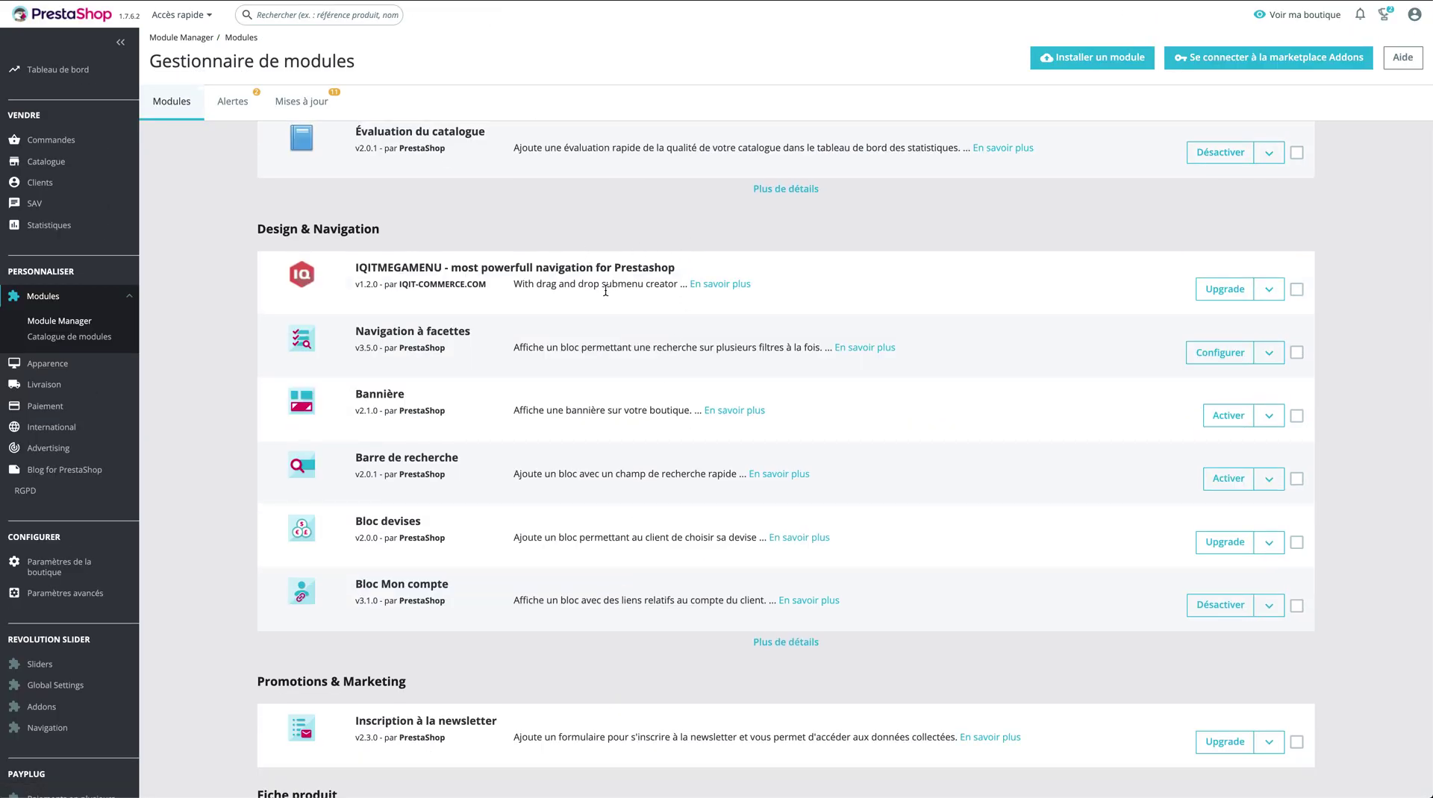
{"action": "left_click", "coordinate": [785, 642]}
{"action": "scroll", "coordinate": [608, 663], "scroll_direction": "down", "scroll_amount": 5}
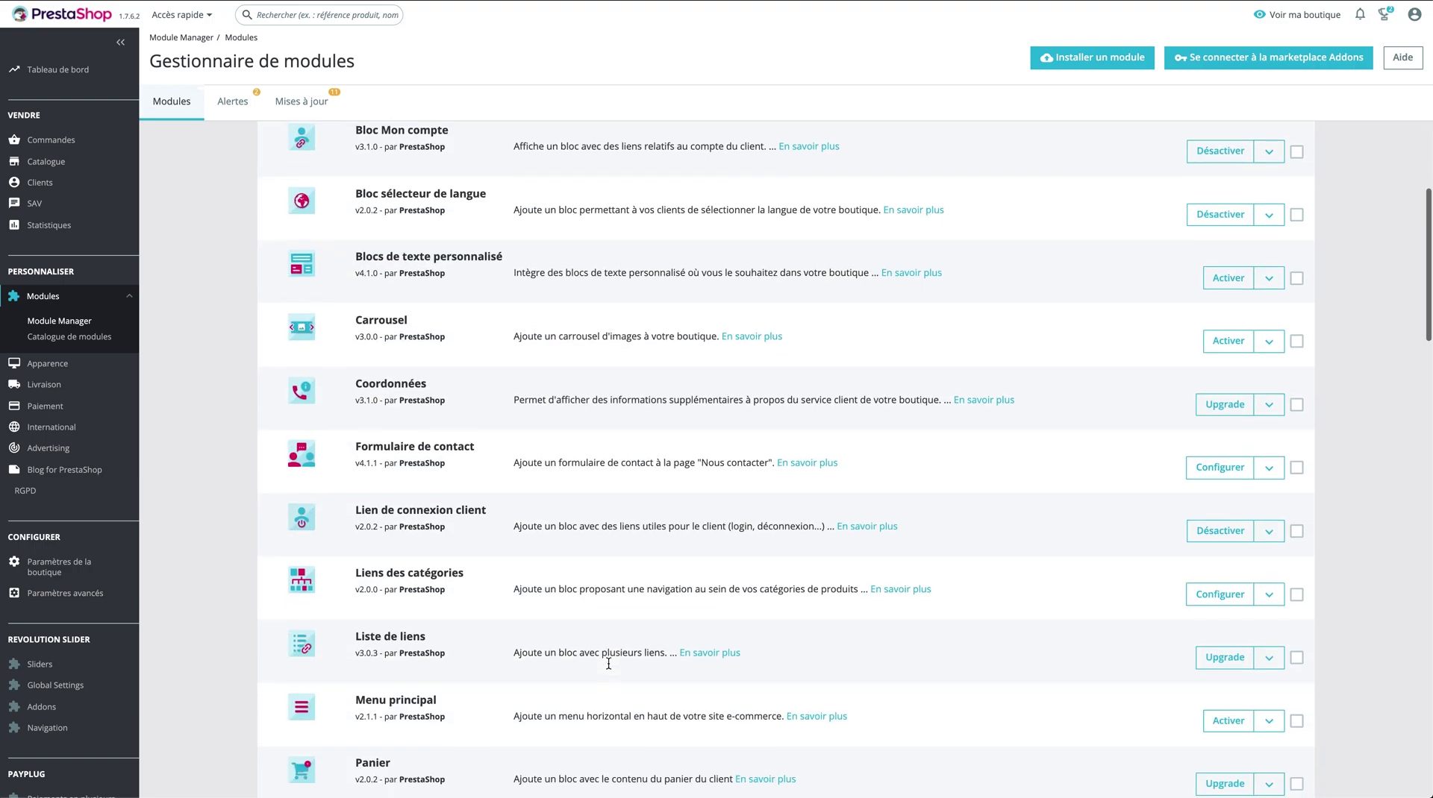
{"action": "scroll", "coordinate": [609, 663], "scroll_direction": "down", "scroll_amount": 5}
{"action": "scroll", "coordinate": [608, 663], "scroll_direction": "up", "scroll_amount": 4}
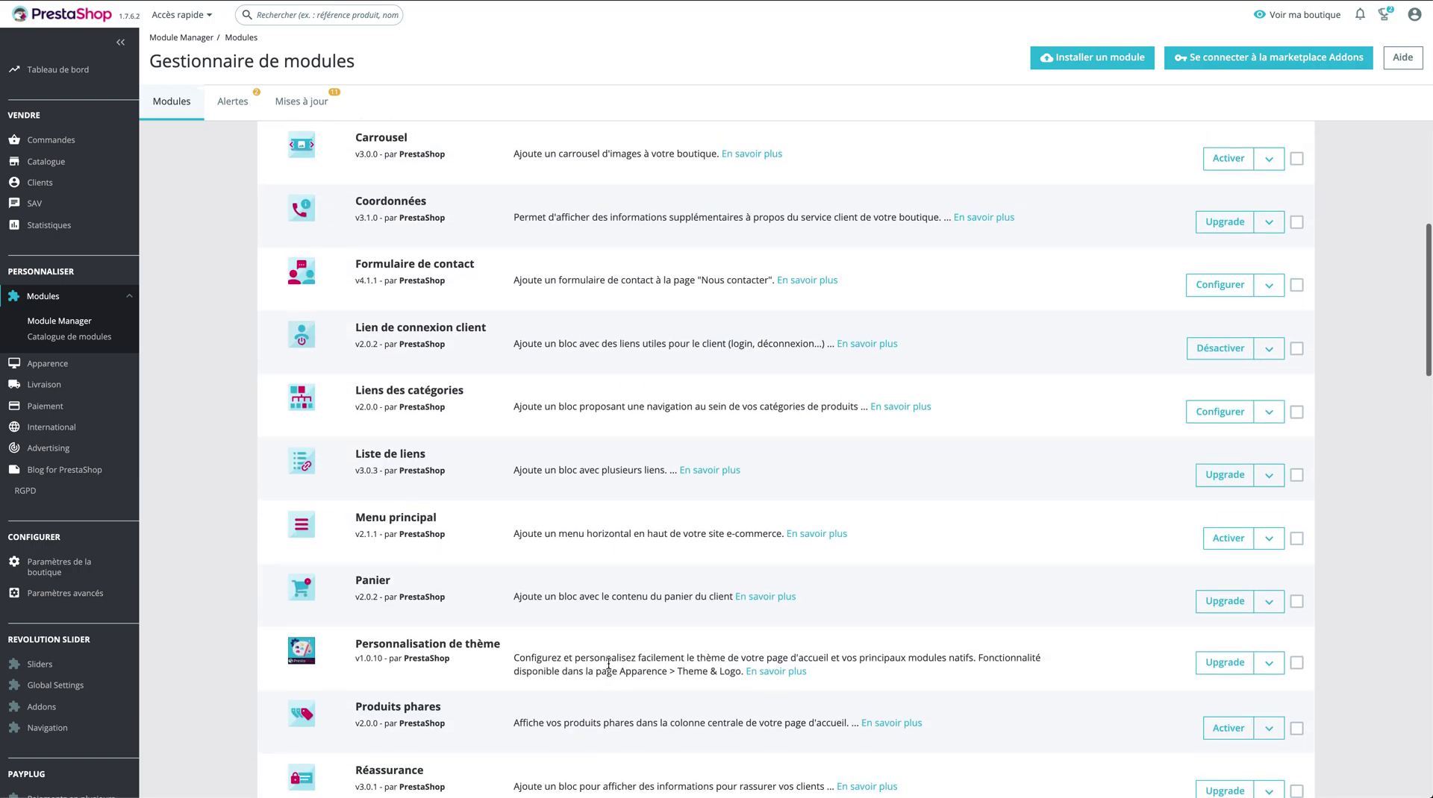
{"action": "scroll", "coordinate": [607, 661], "scroll_direction": "up", "scroll_amount": 2}
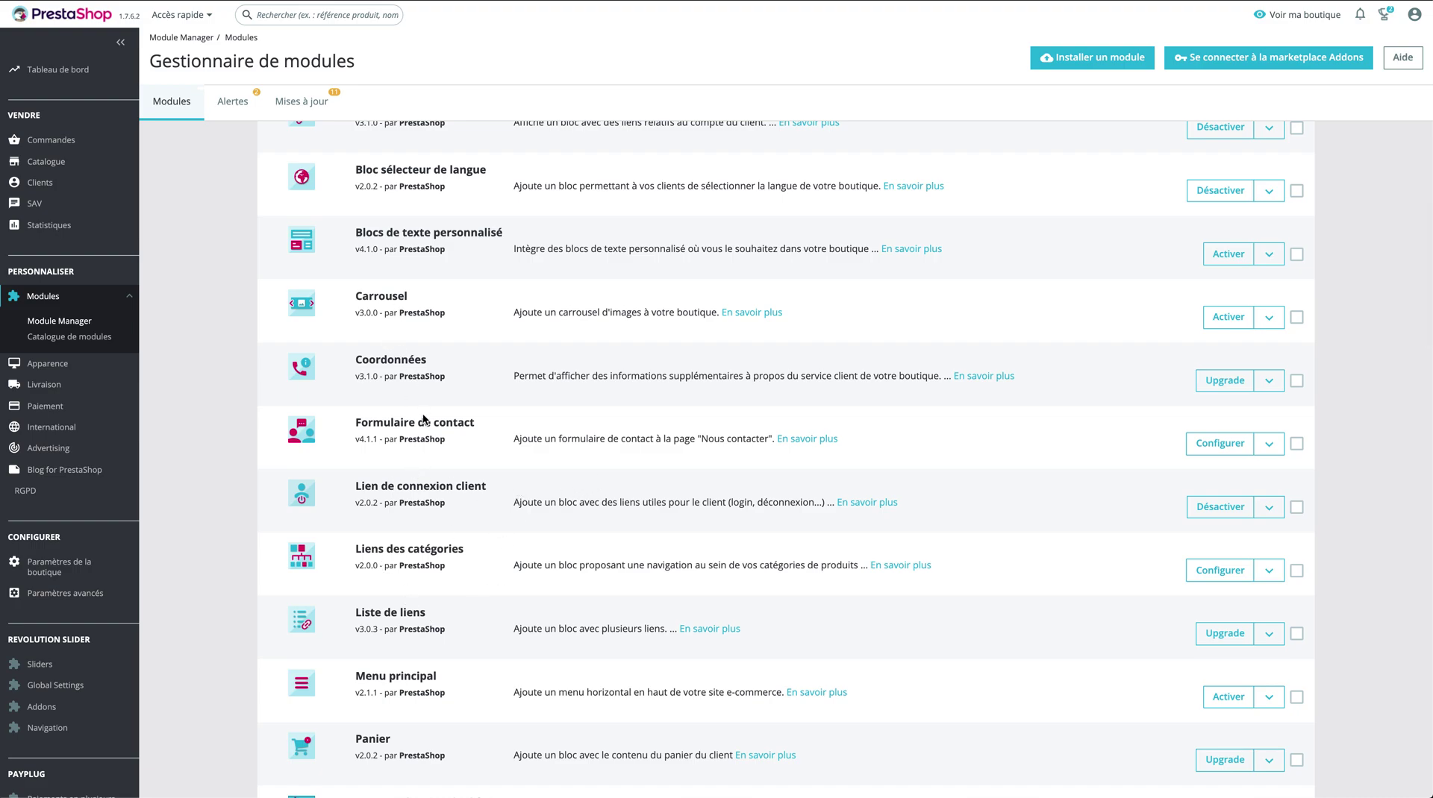
{"action": "scroll", "coordinate": [424, 419], "scroll_direction": "up", "scroll_amount": 5}
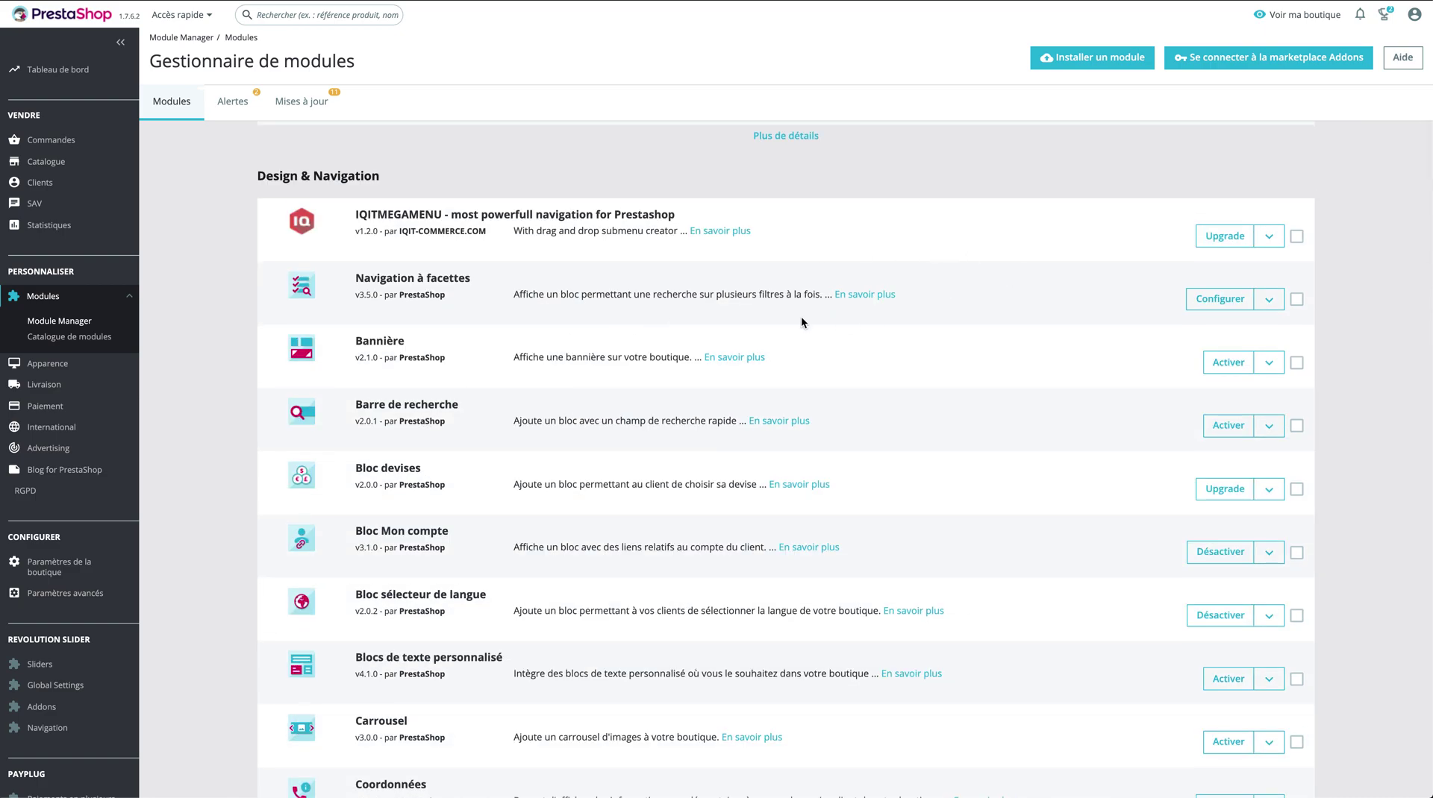
{"action": "double_click", "coordinate": [446, 283]}
- Open the Navigation à facettes configuration and examine the product filters on the shop's Vins rouges page
{"action": "left_click", "coordinate": [1297, 17]}
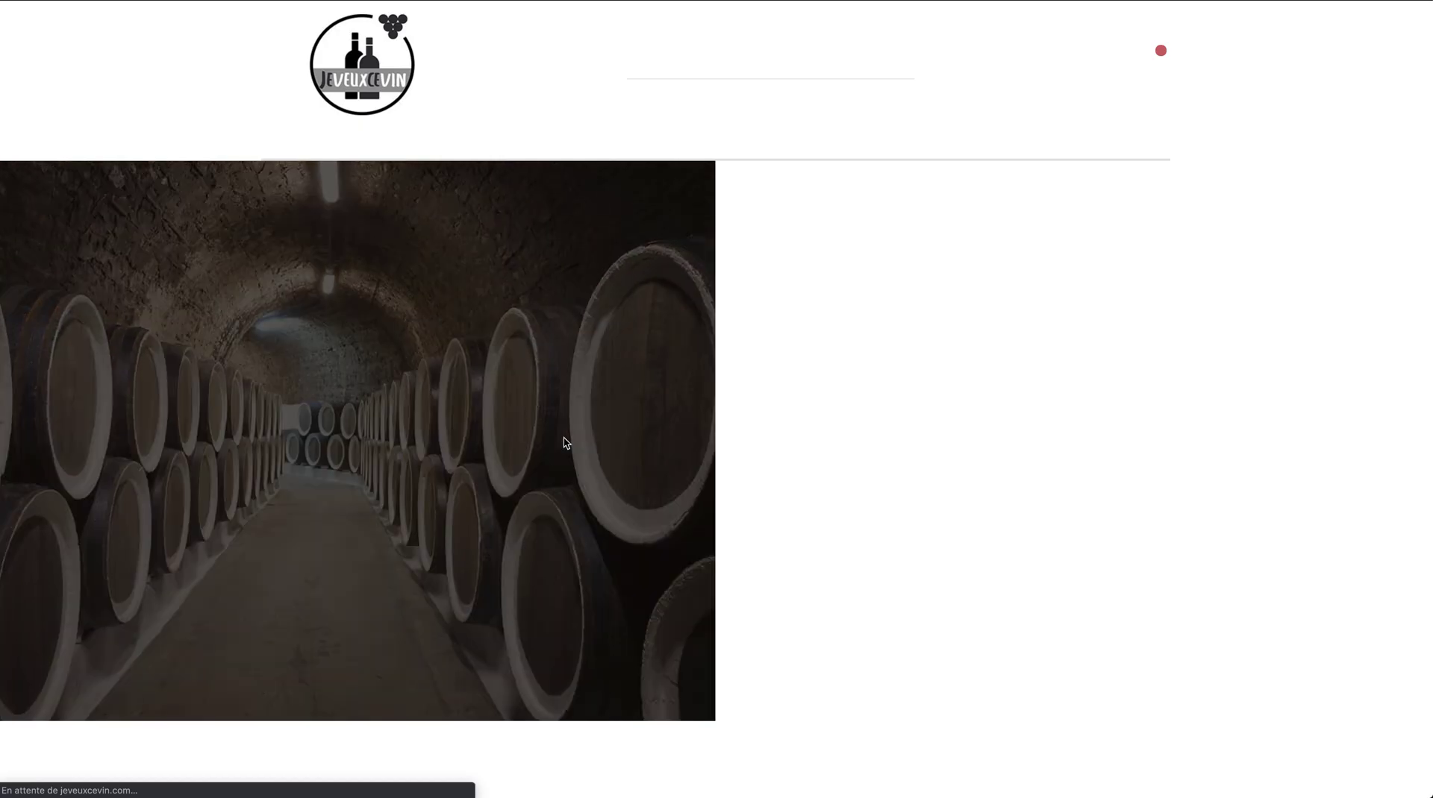
{"action": "left_click", "coordinate": [384, 147]}
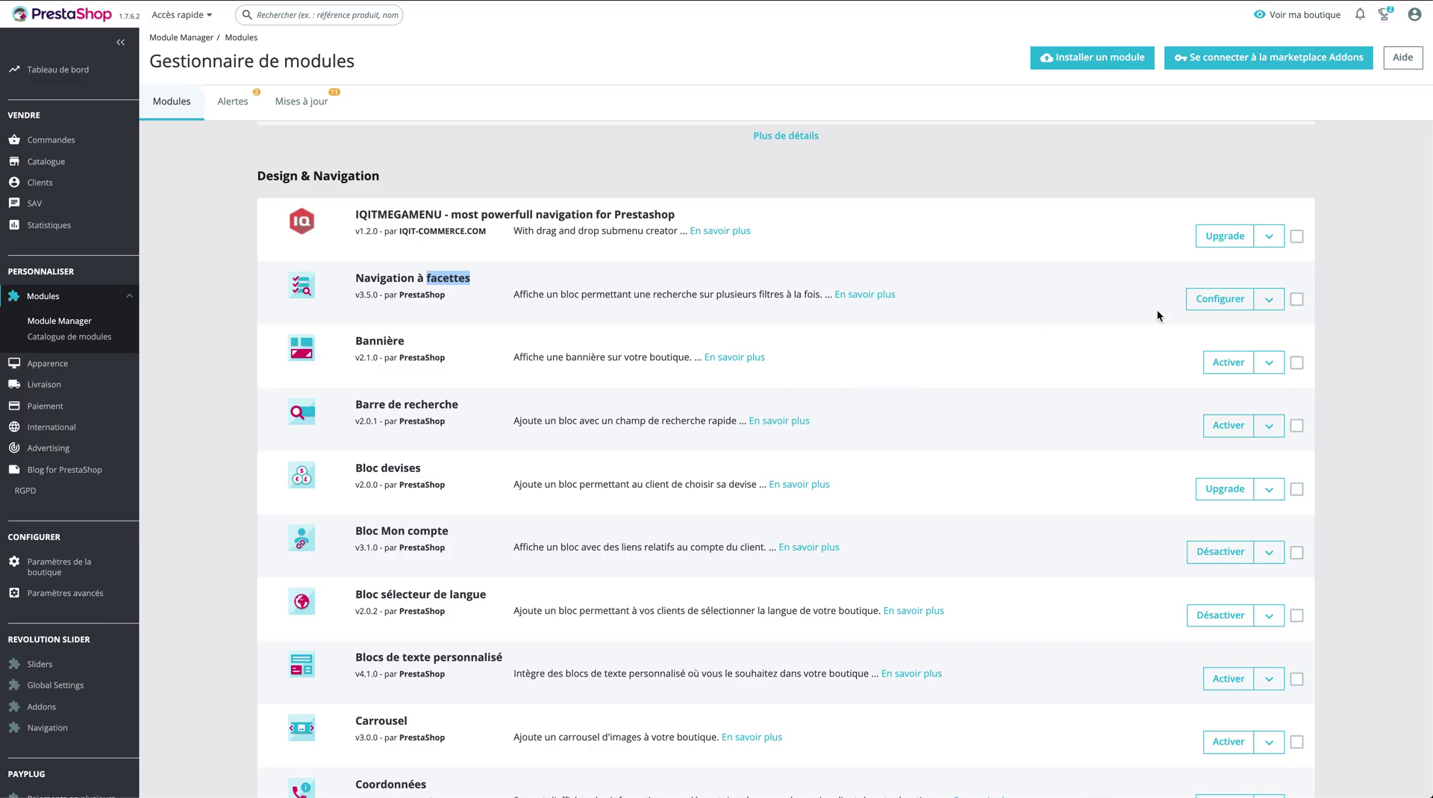
{"action": "left_click", "coordinate": [1219, 298]}
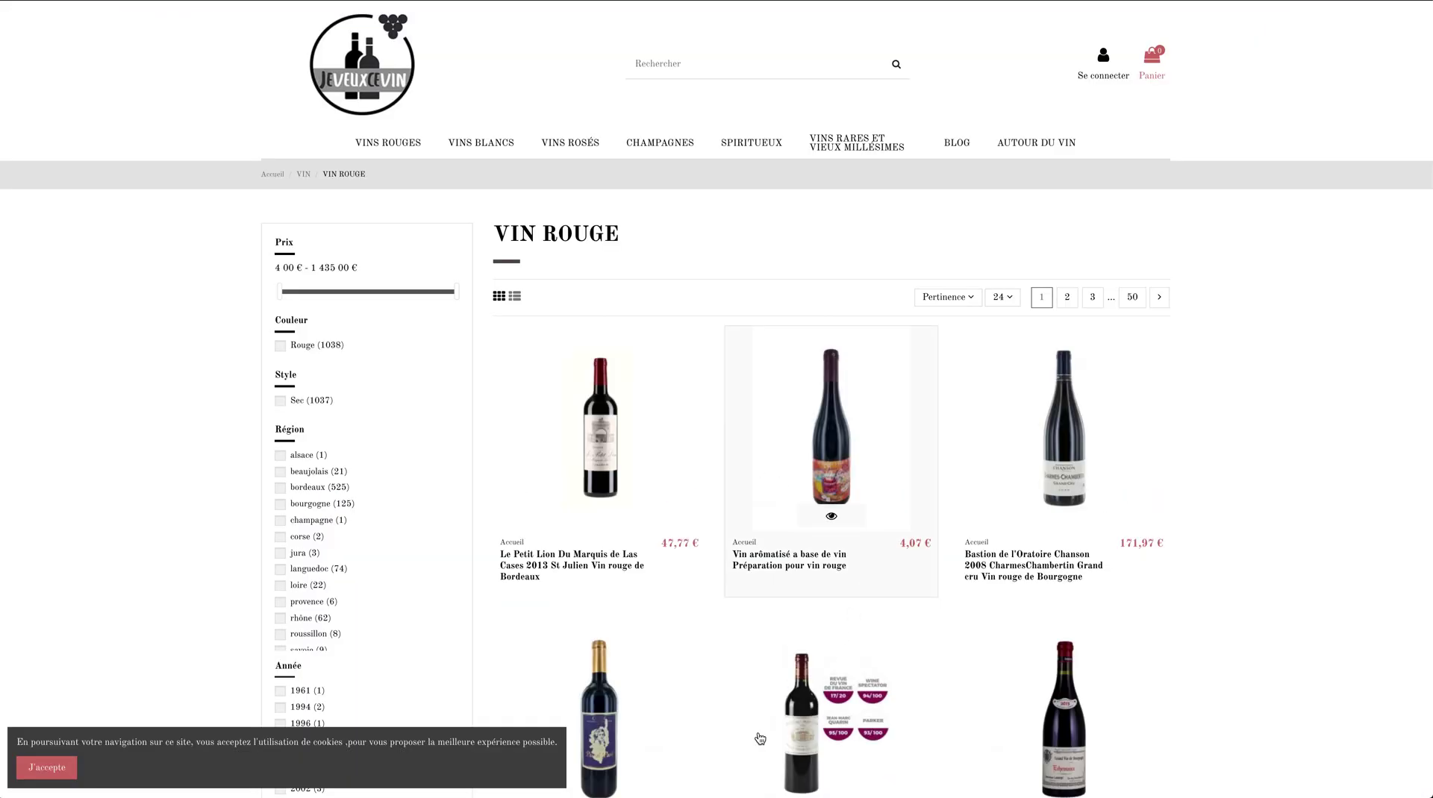
{"action": "scroll", "coordinate": [759, 739], "scroll_direction": "down", "scroll_amount": 7}
{"action": "scroll", "coordinate": [759, 738], "scroll_direction": "up", "scroll_amount": 3}
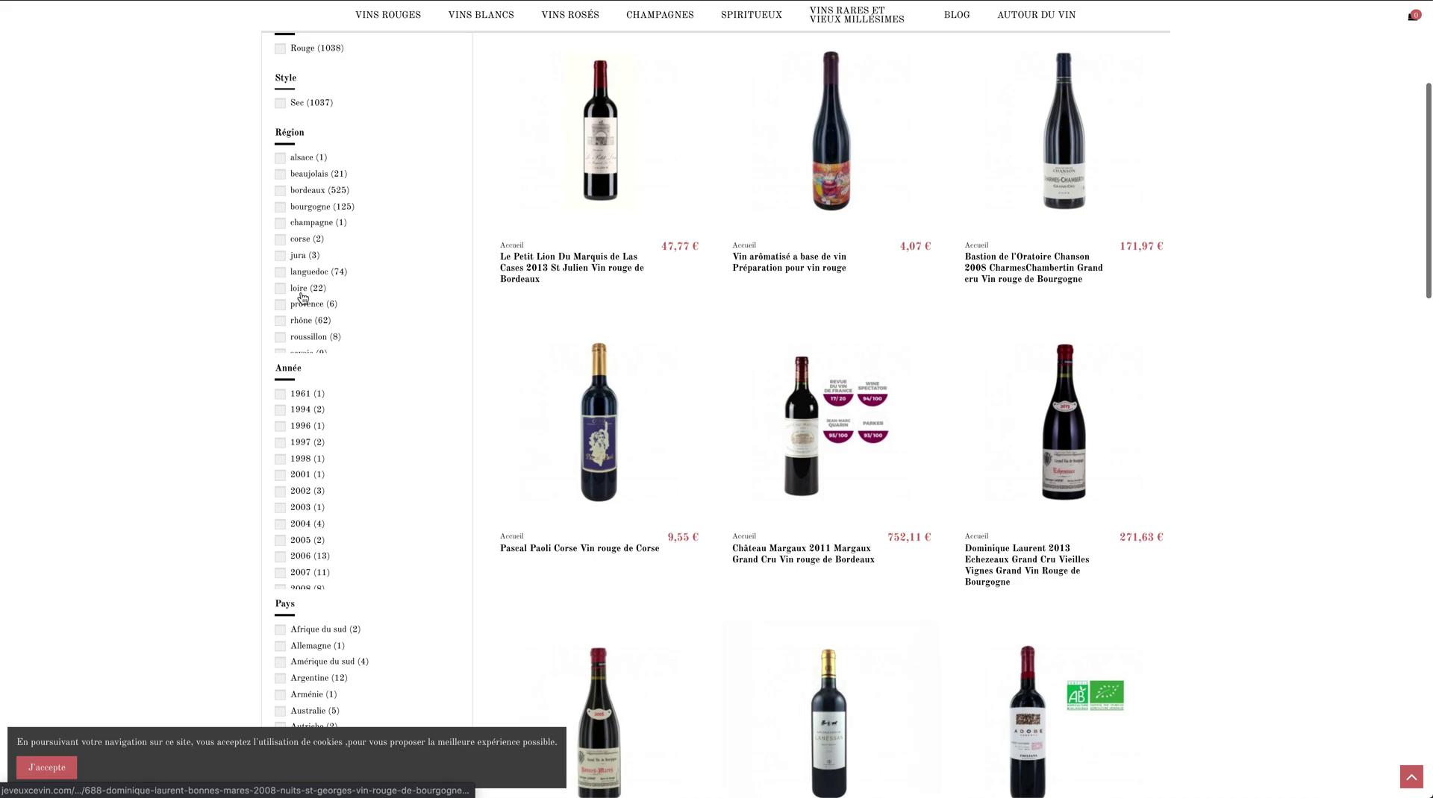
{"action": "scroll", "coordinate": [302, 298], "scroll_direction": "up", "scroll_amount": 5}
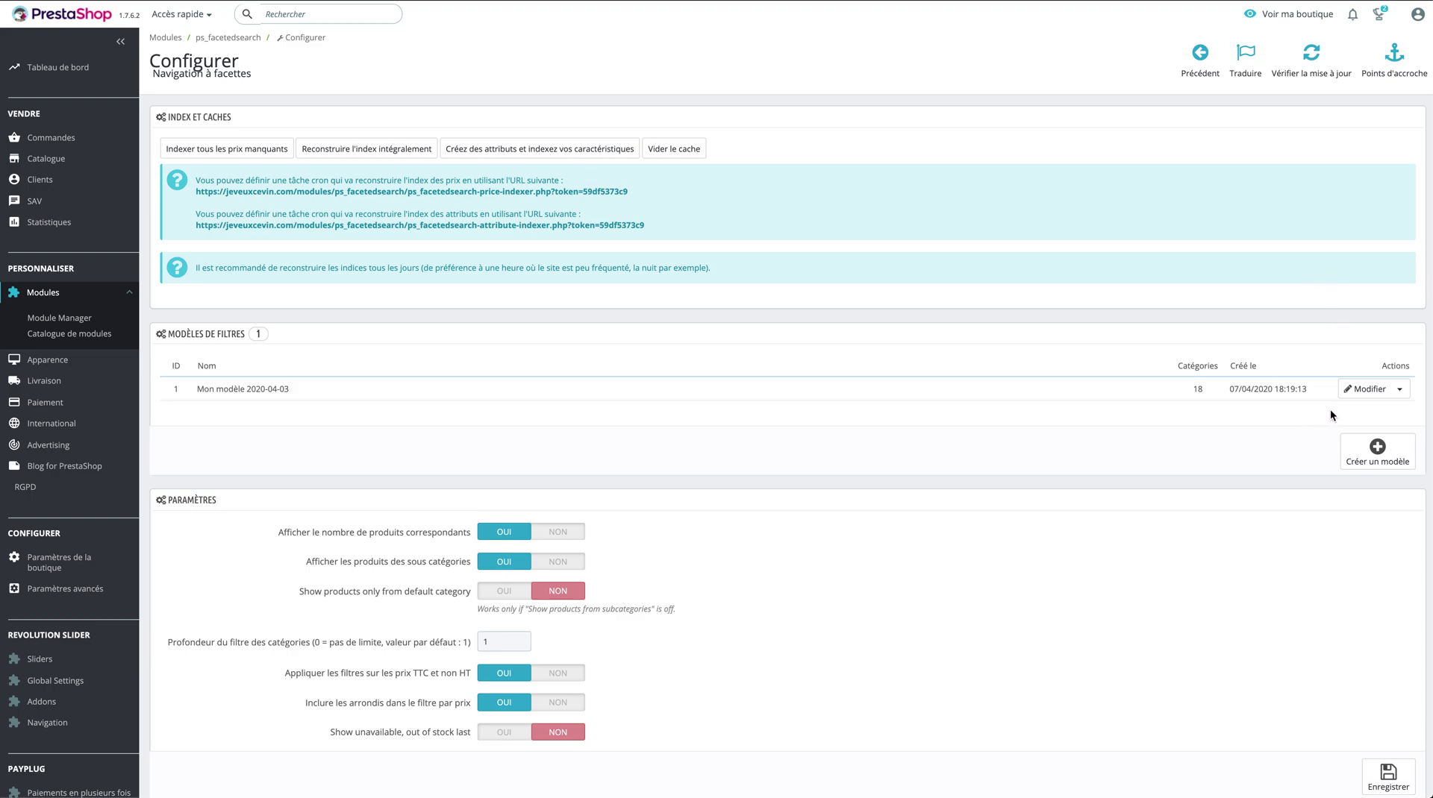
- Review the categories and filters of the "Mon modèle 2020-04-03" filter template and save it
{"action": "left_click", "coordinate": [1364, 389]}
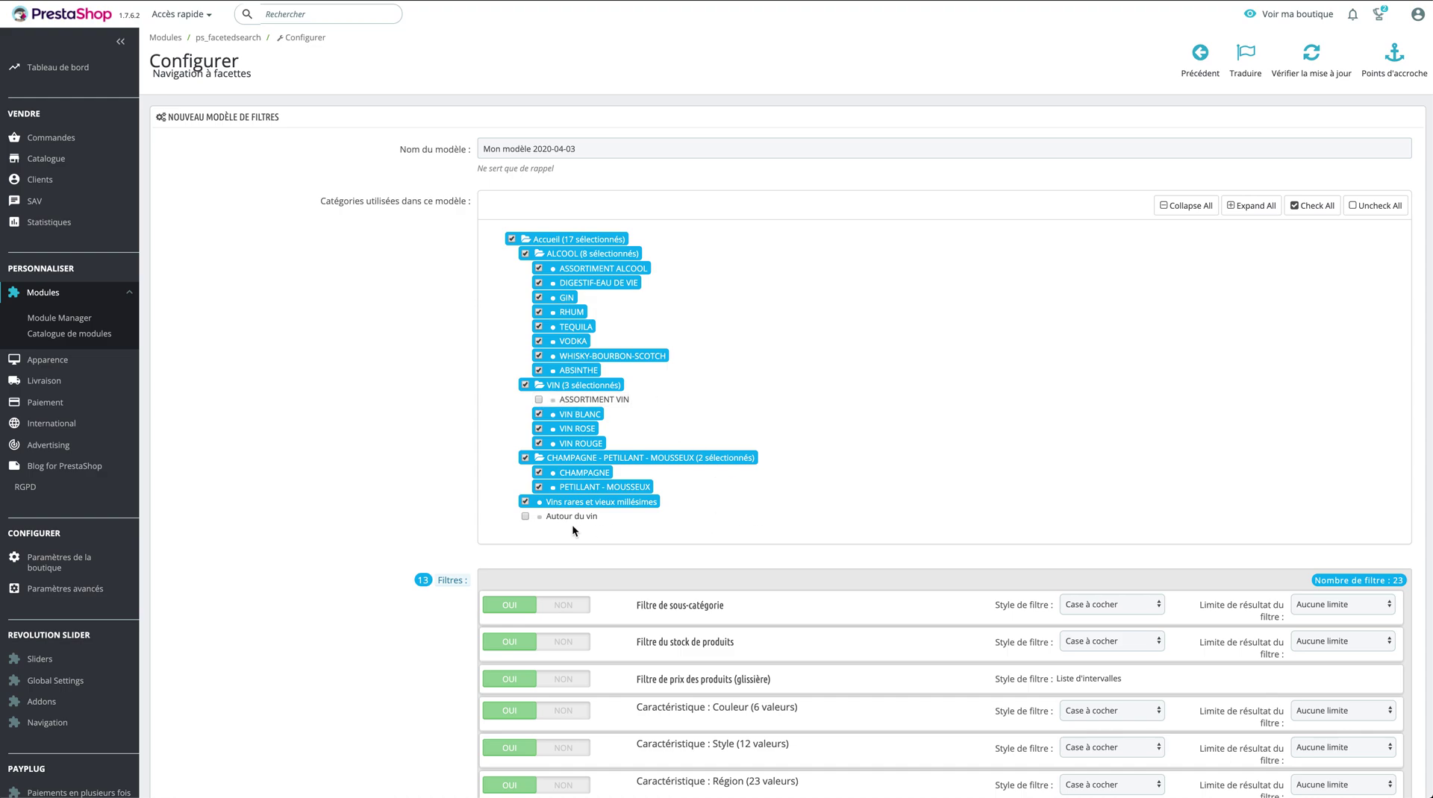
{"action": "scroll", "coordinate": [629, 609], "scroll_direction": "down", "scroll_amount": 5}
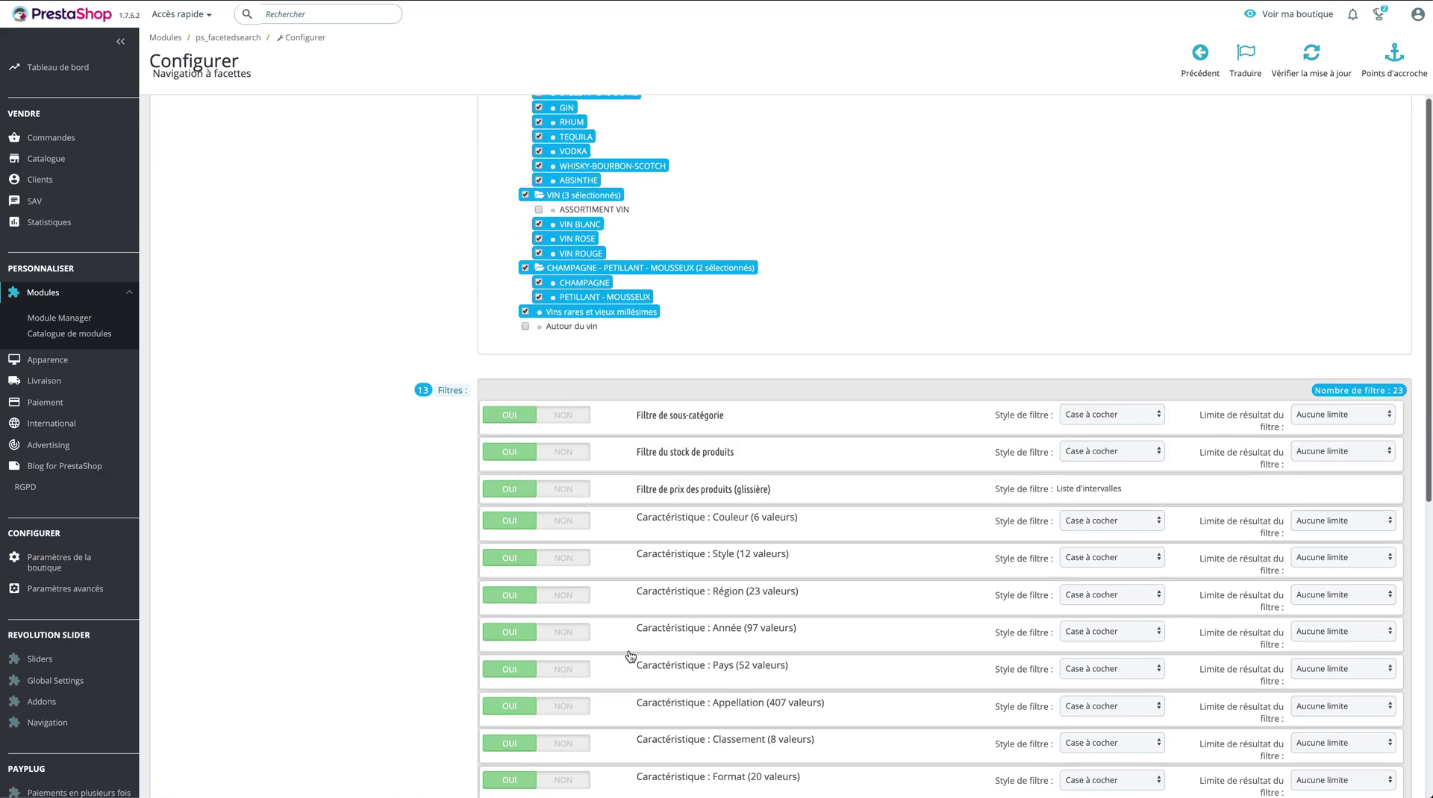
{"action": "scroll", "coordinate": [630, 657], "scroll_direction": "down", "scroll_amount": 10}
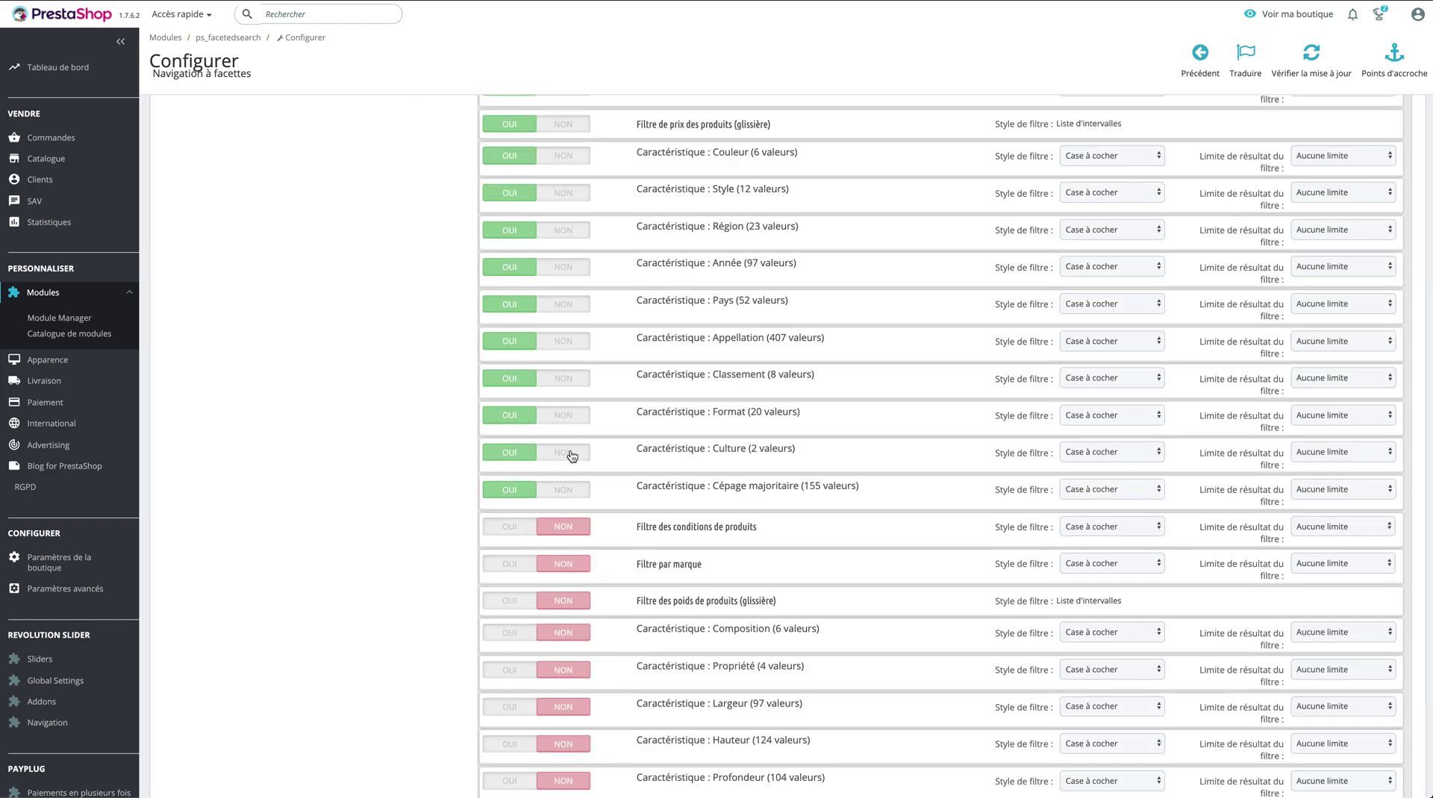
{"action": "scroll", "coordinate": [608, 597], "scroll_direction": "down", "scroll_amount": 5}
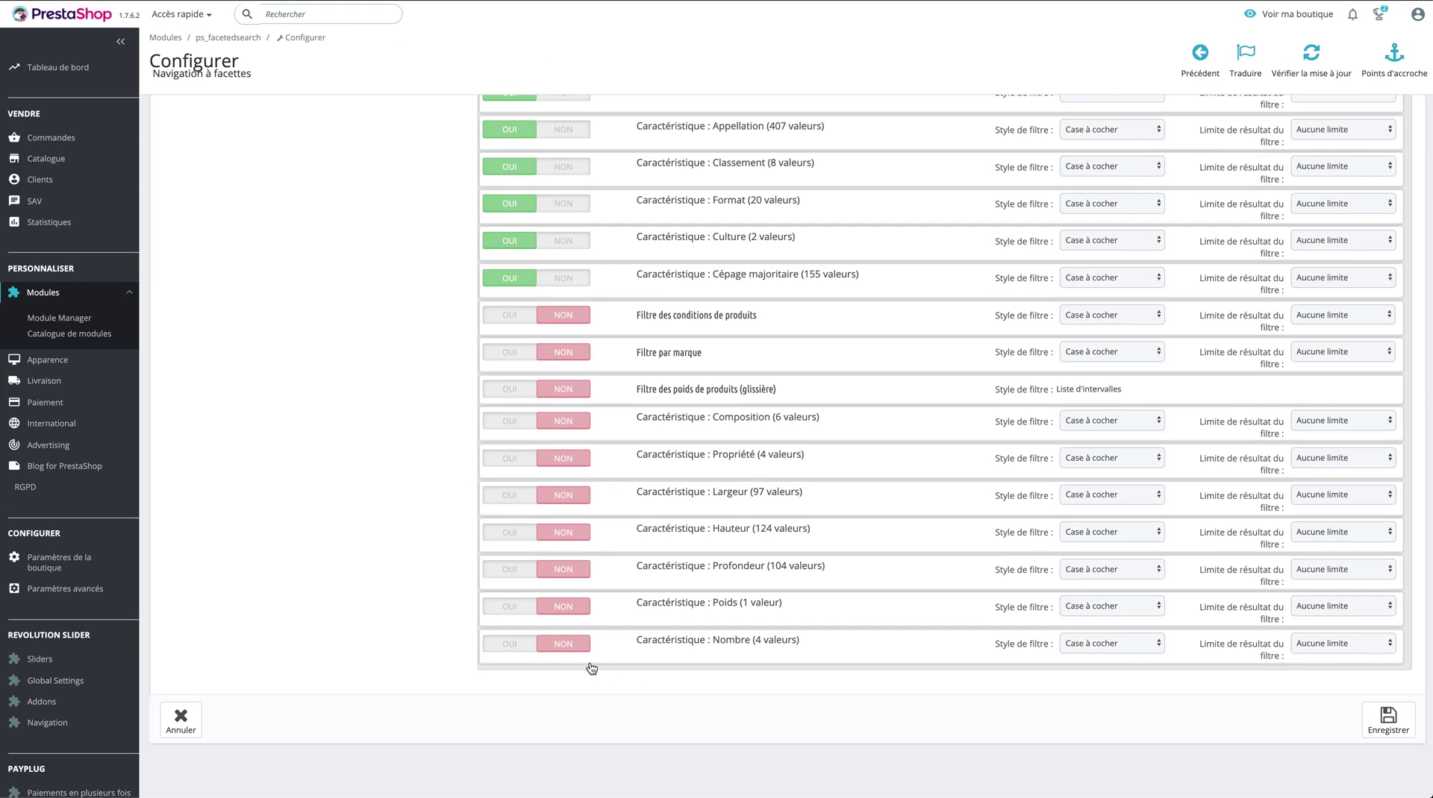
{"action": "left_click", "coordinate": [1388, 720]}
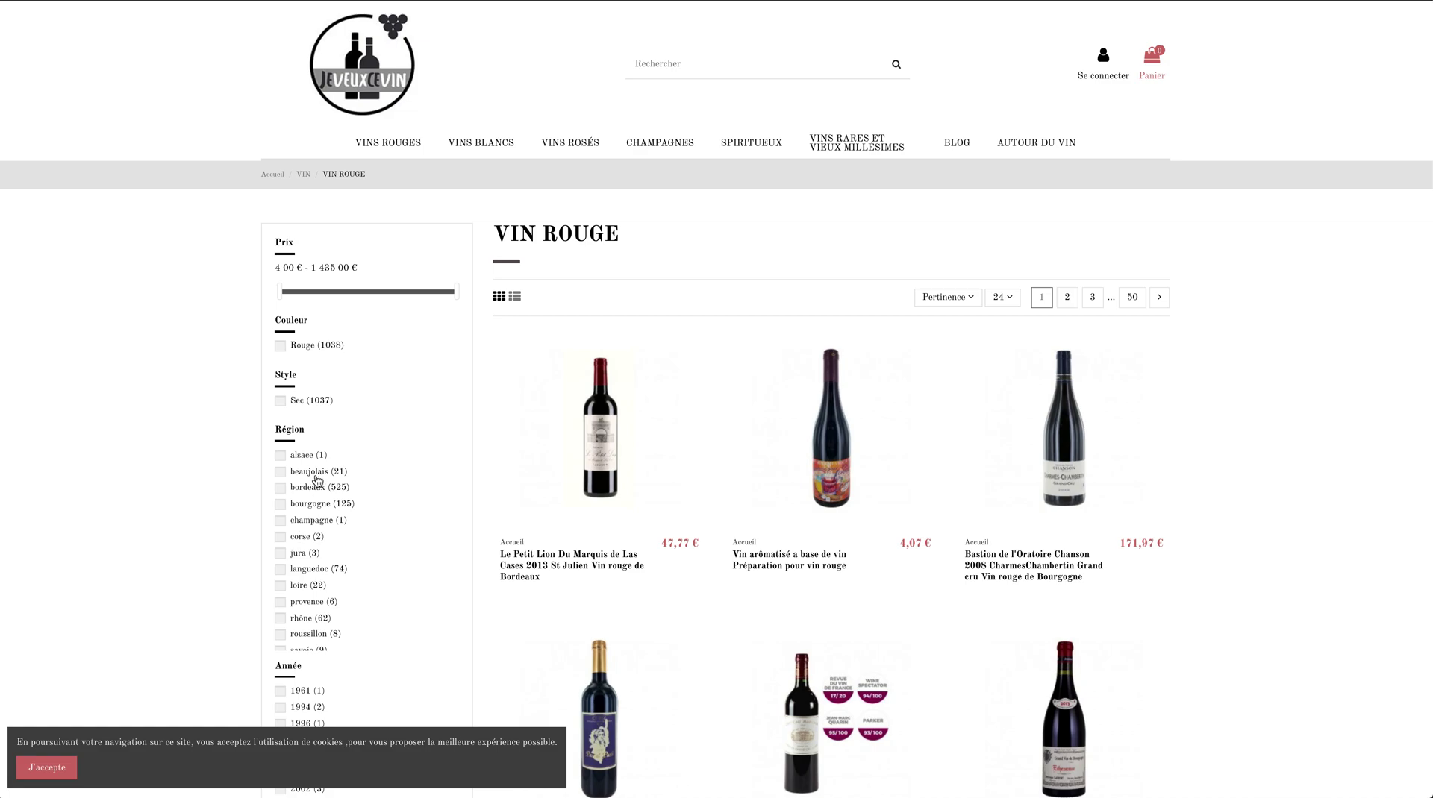
- Filter the shop's Vin rouge products by the bourgogne region and accept the cookie notice
{"action": "left_click", "coordinate": [280, 506]}
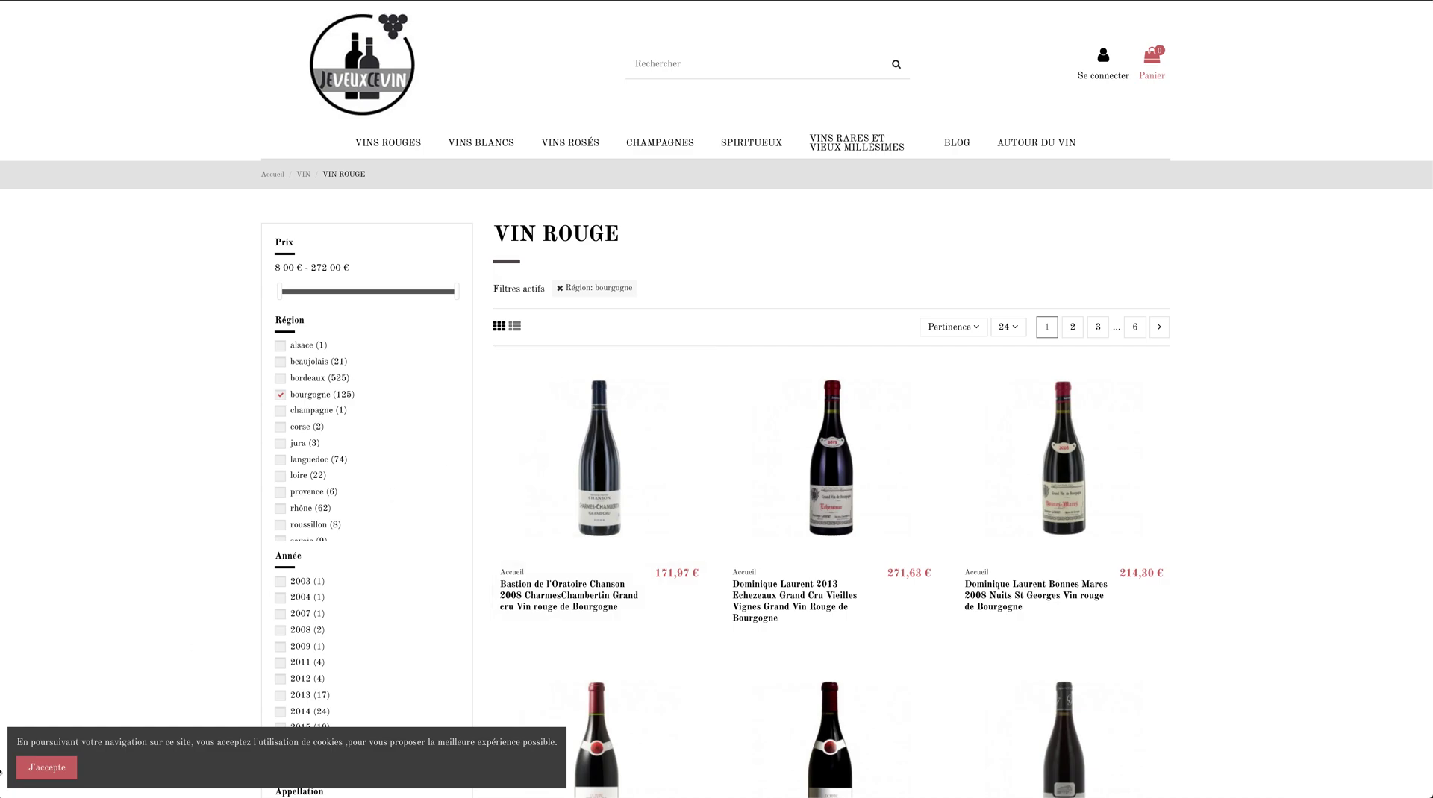
{"action": "left_click", "coordinate": [46, 768]}
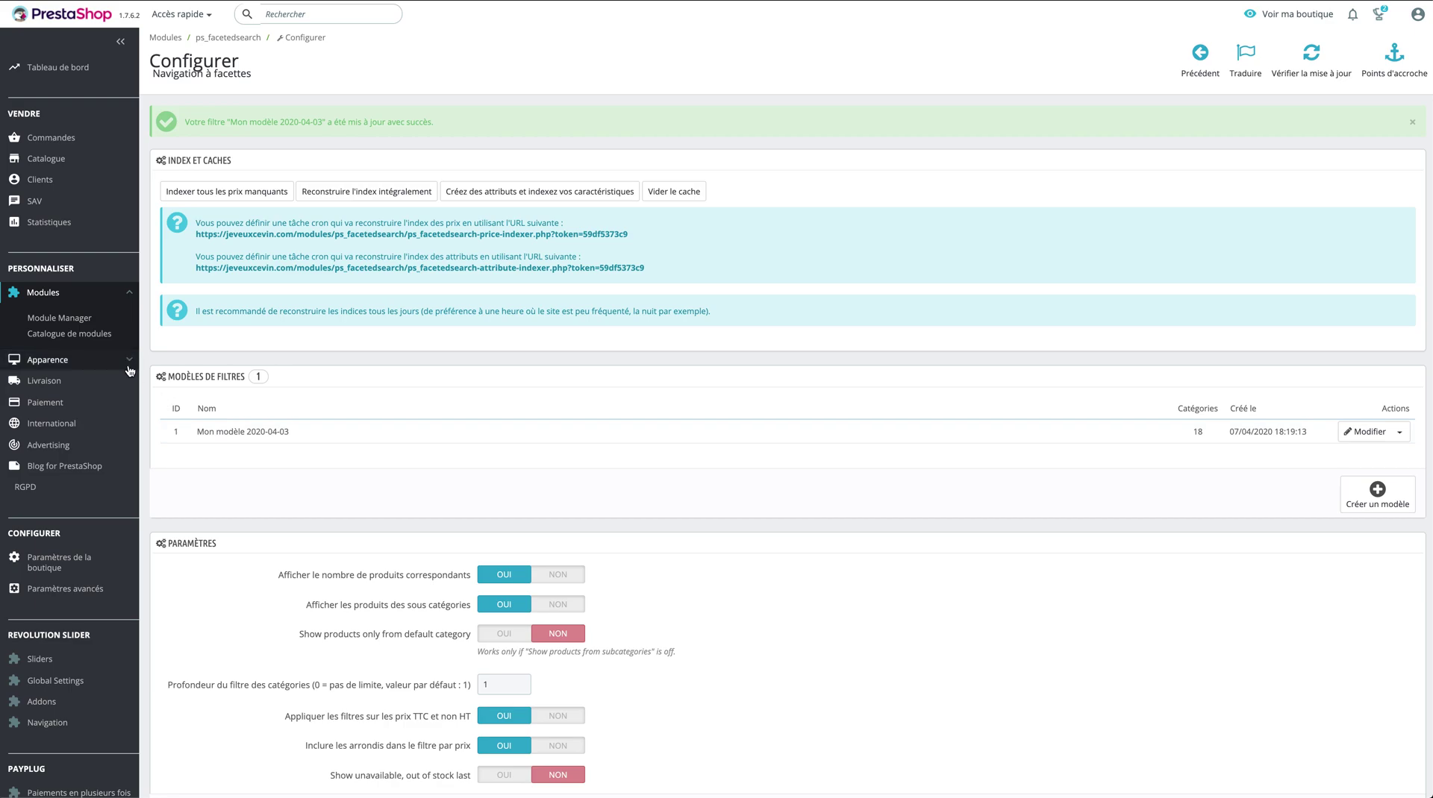
- Return to the installed modules and review the full Design & Navigation category and the Paiement modules
{"action": "left_click", "coordinate": [61, 318]}
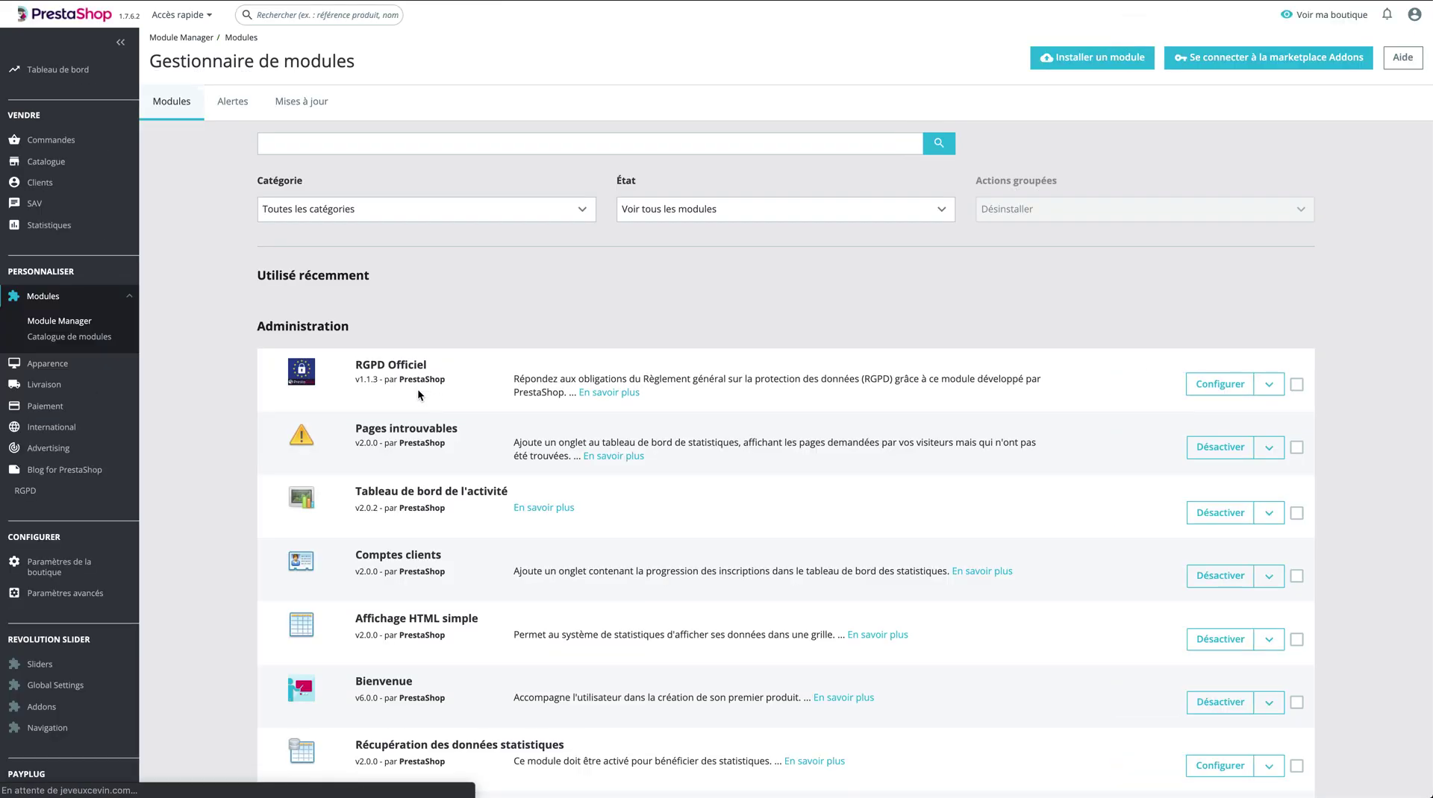
{"action": "scroll", "coordinate": [451, 570], "scroll_direction": "down", "scroll_amount": 10}
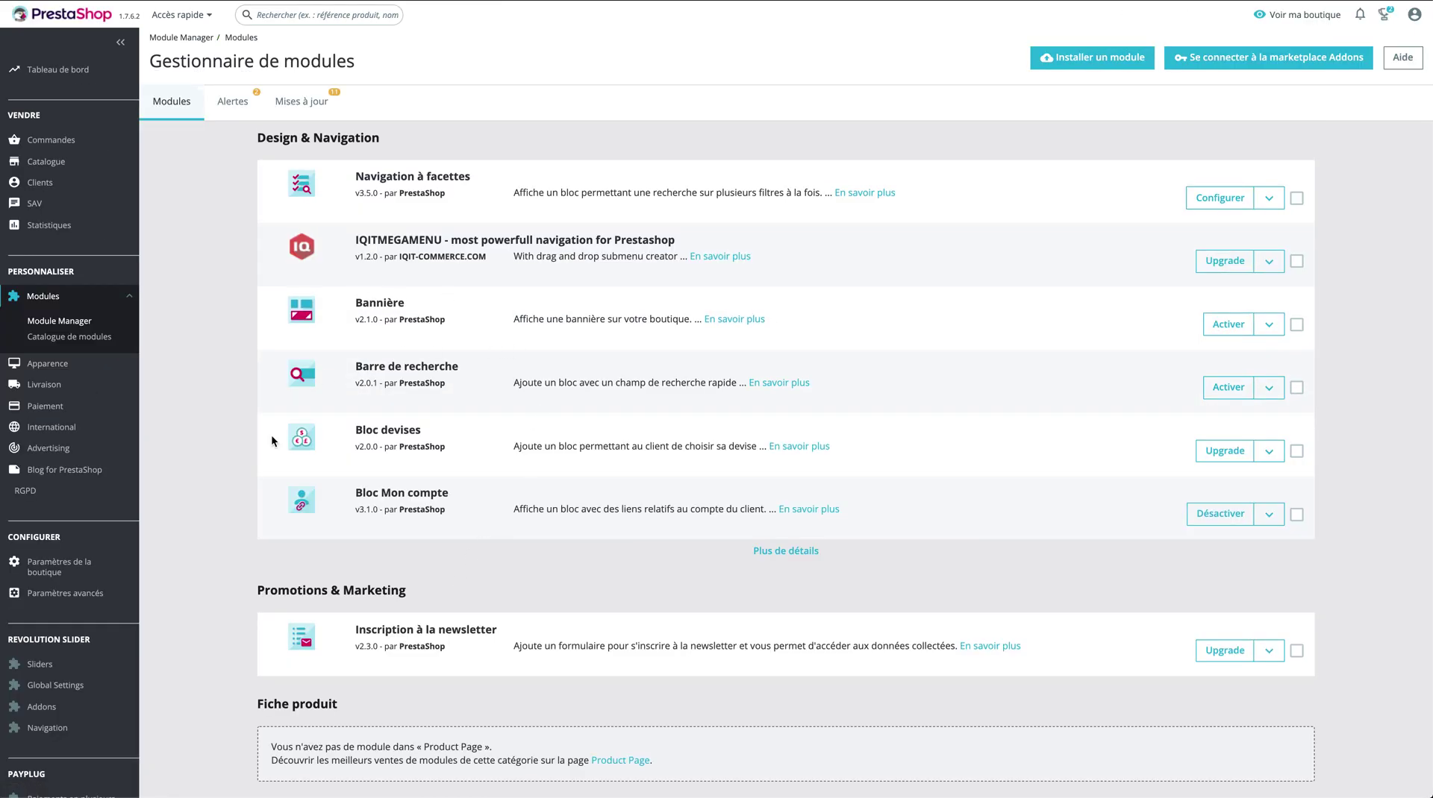
{"action": "left_click", "coordinate": [786, 552]}
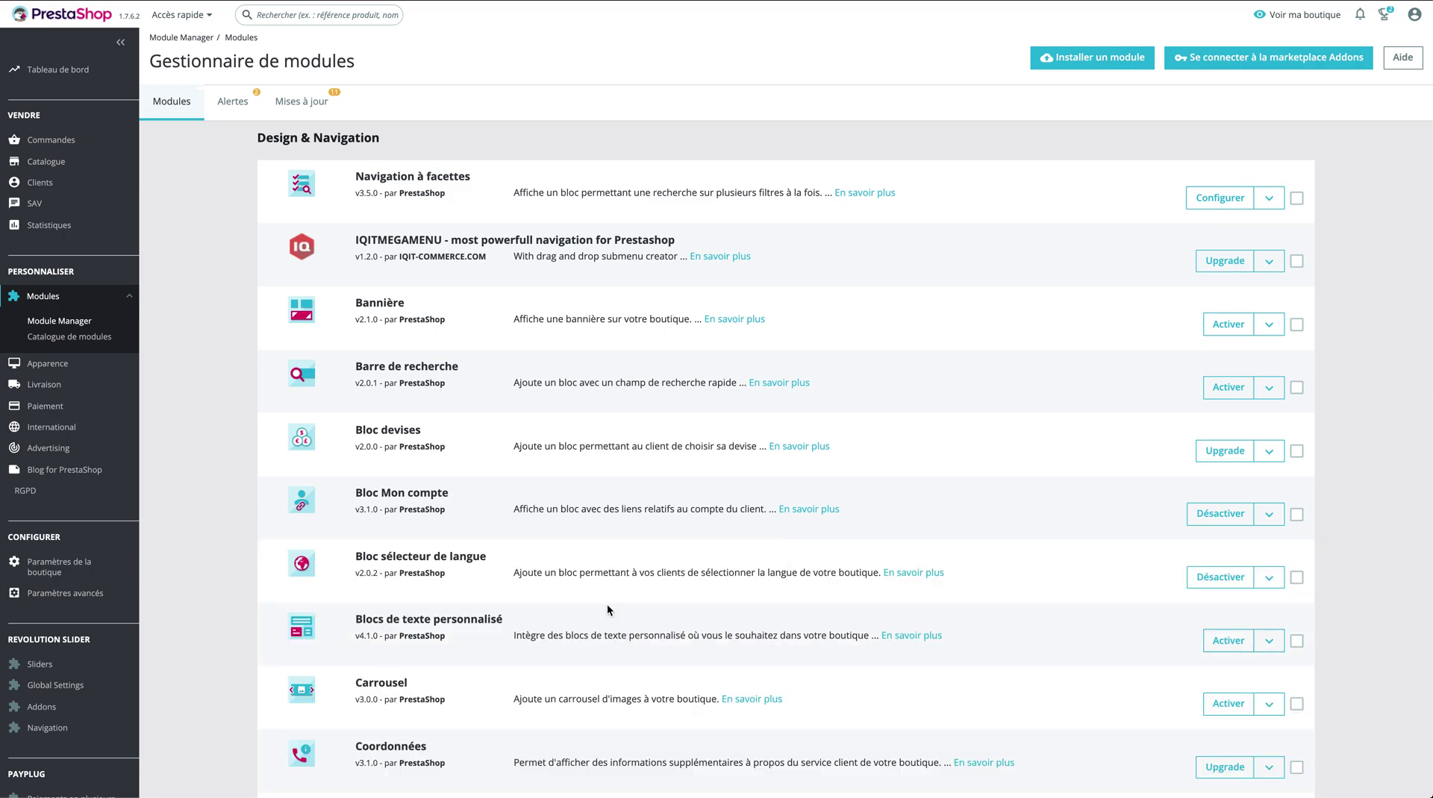
{"action": "scroll", "coordinate": [631, 620], "scroll_direction": "down", "scroll_amount": 12}
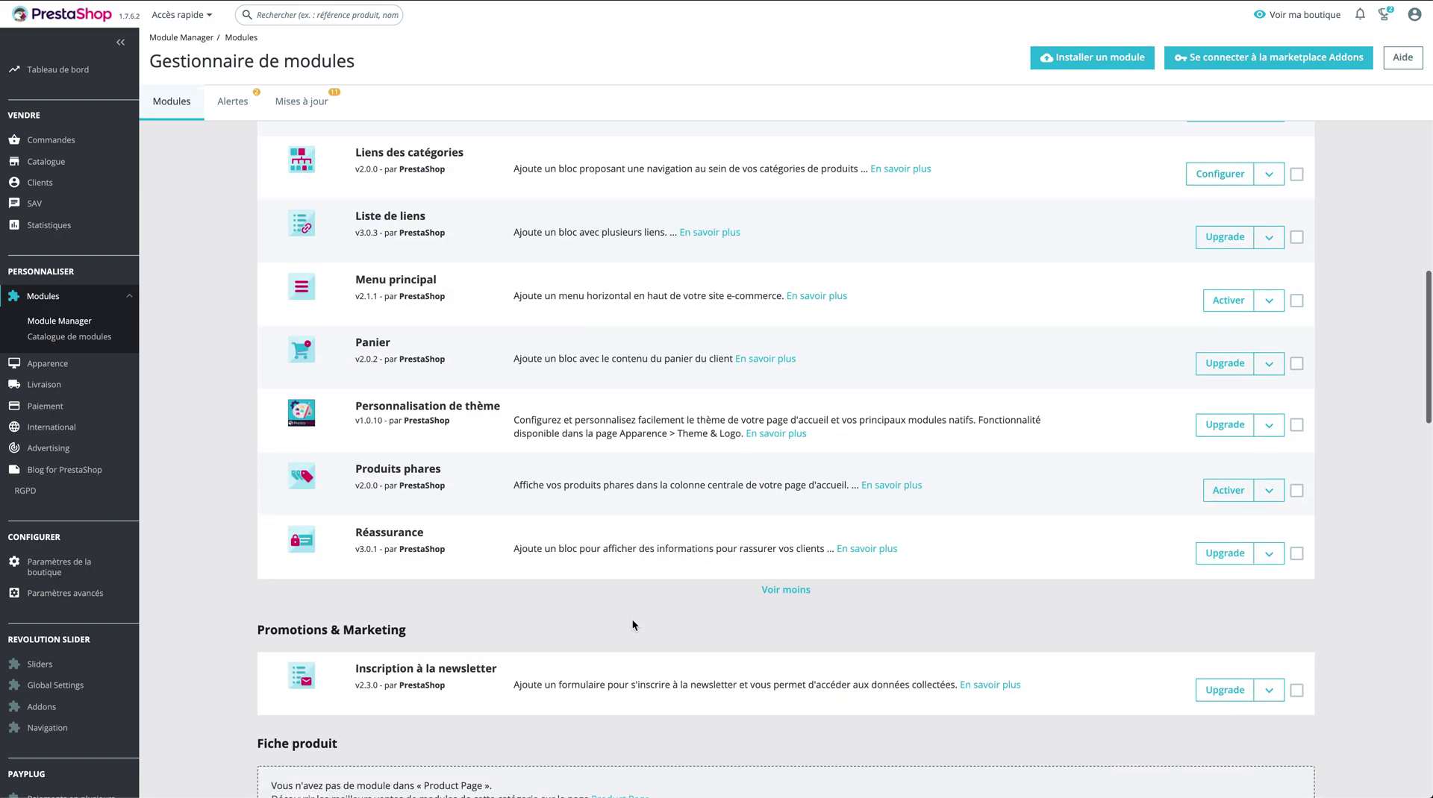
{"action": "scroll", "coordinate": [633, 624], "scroll_direction": "down", "scroll_amount": 5}
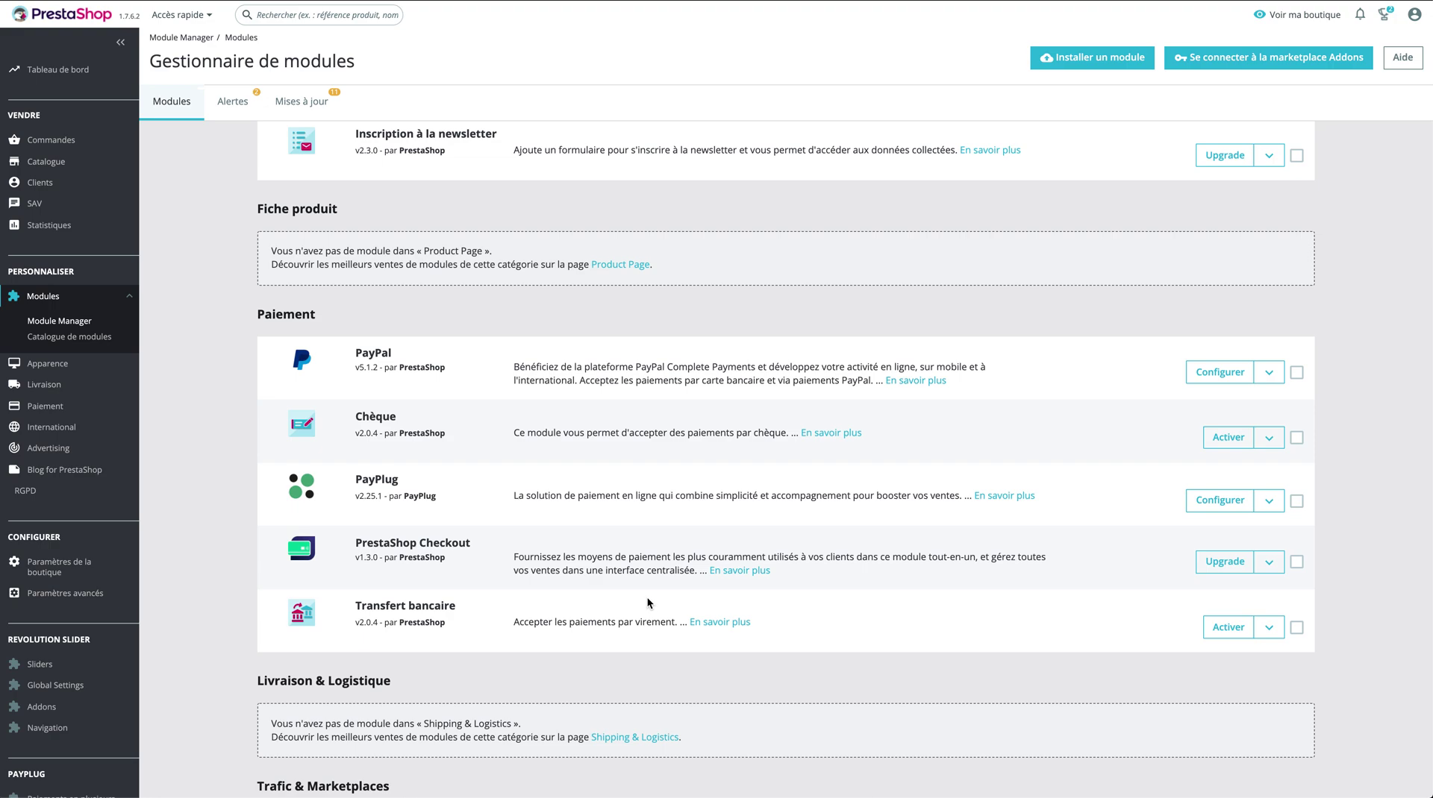
{"action": "scroll", "coordinate": [647, 597], "scroll_direction": "down", "scroll_amount": 1}
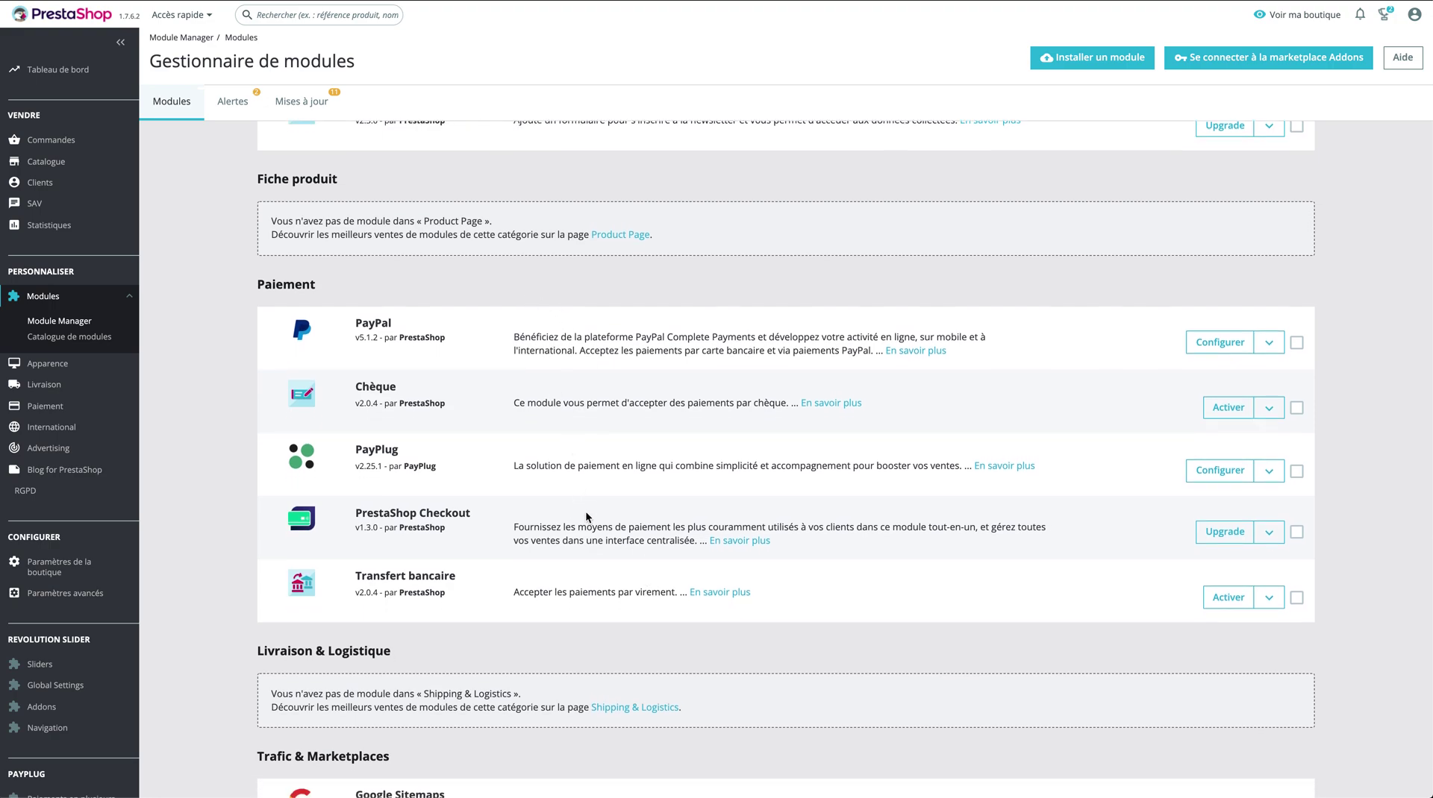
{"action": "double_click", "coordinate": [282, 283]}
- Examine the Trafic & Marketplaces modules and check the additional actions offered for PrestaShop Ads
{"action": "scroll", "coordinate": [1076, 707], "scroll_direction": "down", "scroll_amount": 2}
{"action": "scroll", "coordinate": [1076, 707], "scroll_direction": "down", "scroll_amount": 5}
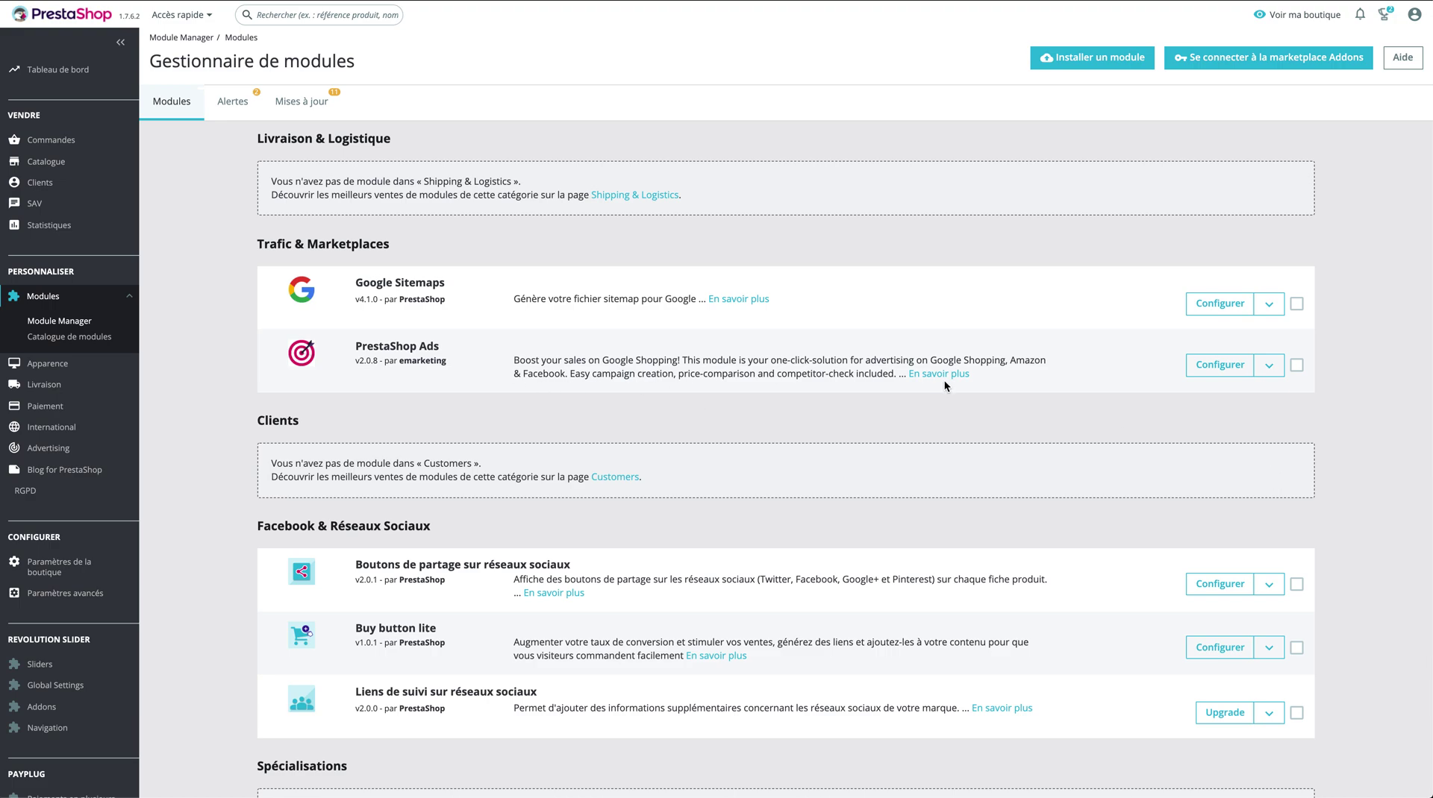
{"action": "left_click", "coordinate": [1269, 365]}
{"action": "left_click", "coordinate": [1043, 435]}
- Find the Blog for PrestaShop module in the Modules du thème category and open its configuration
{"action": "scroll", "coordinate": [694, 369], "scroll_direction": "down", "scroll_amount": 7}
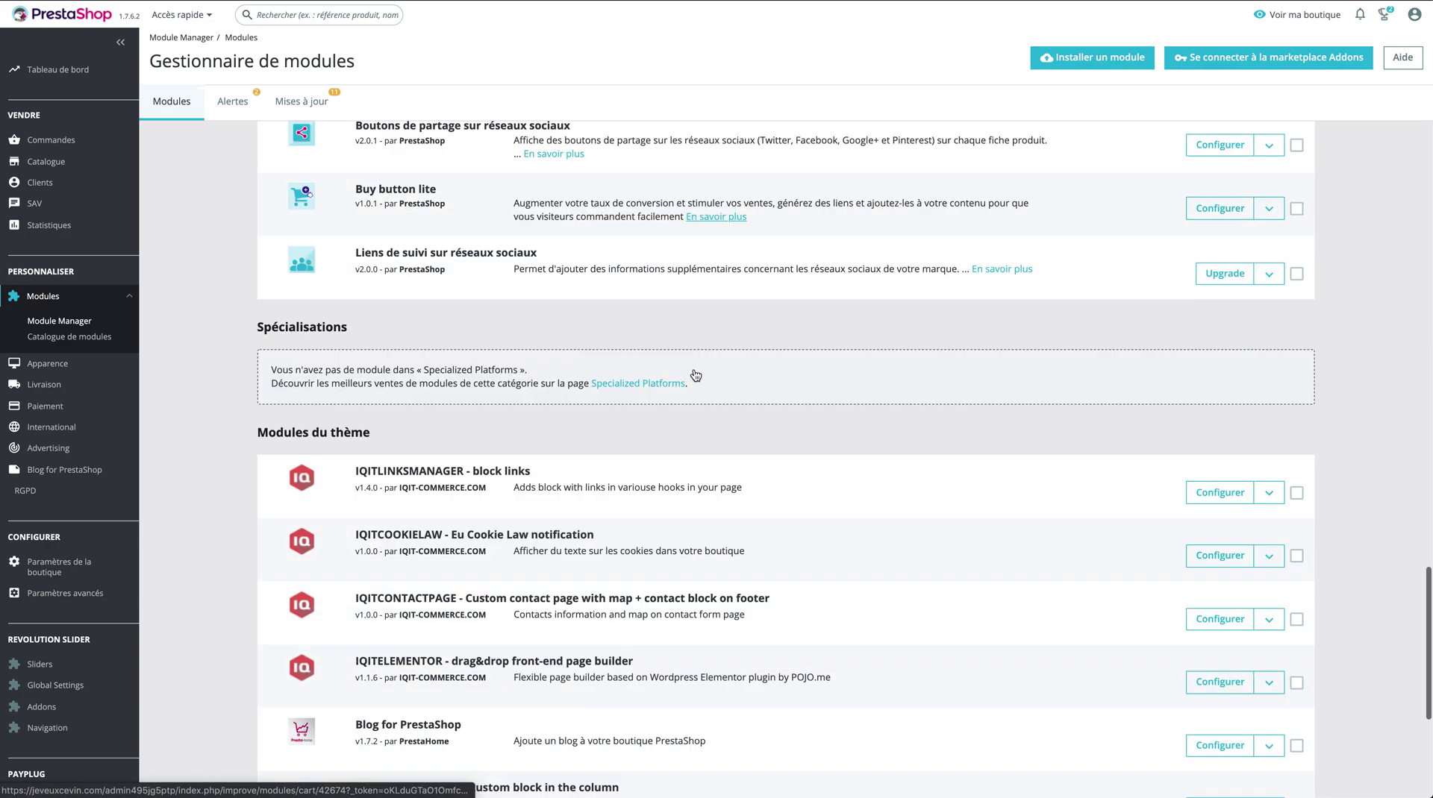
{"action": "scroll", "coordinate": [694, 373], "scroll_direction": "down", "scroll_amount": 1}
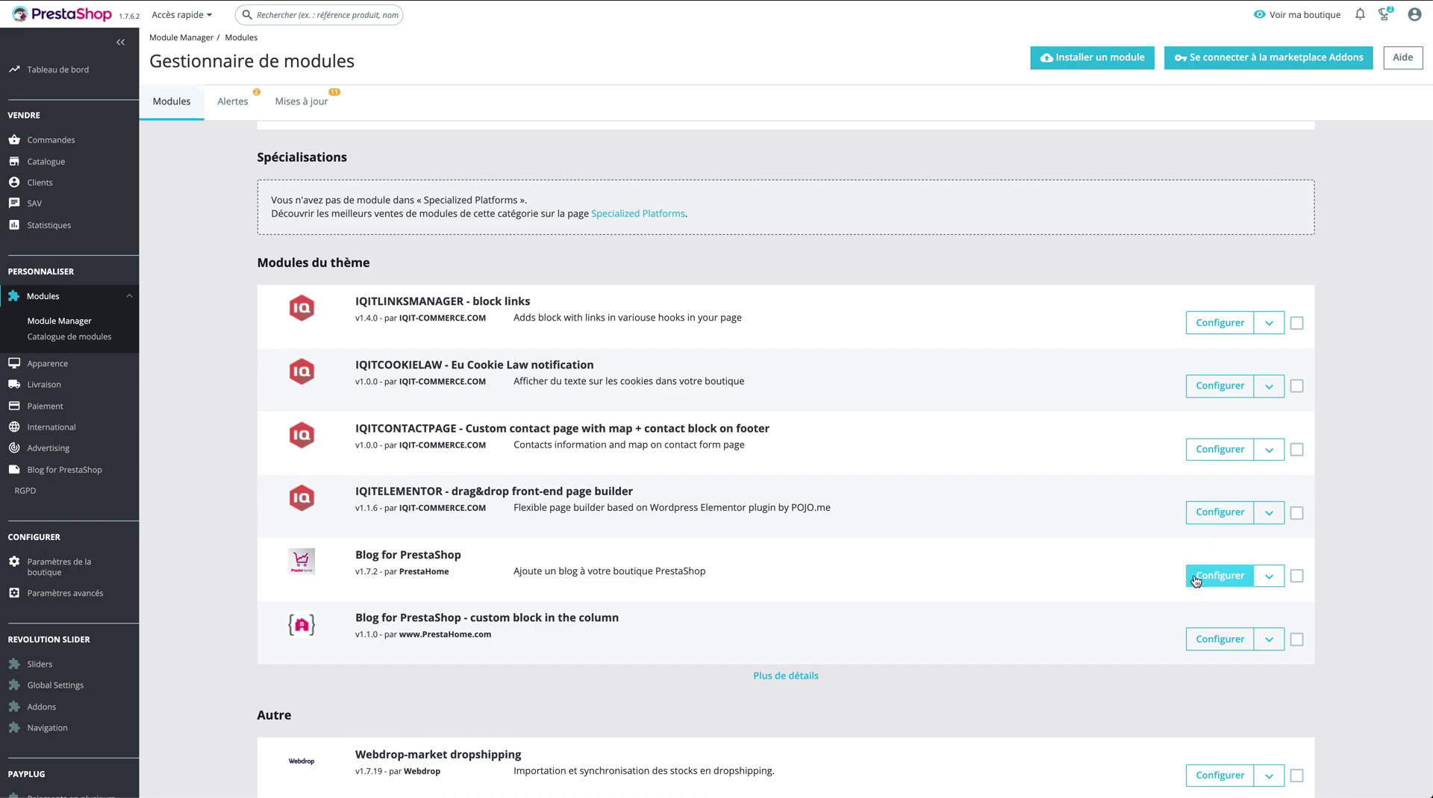
{"action": "triple_click", "coordinate": [409, 558]}
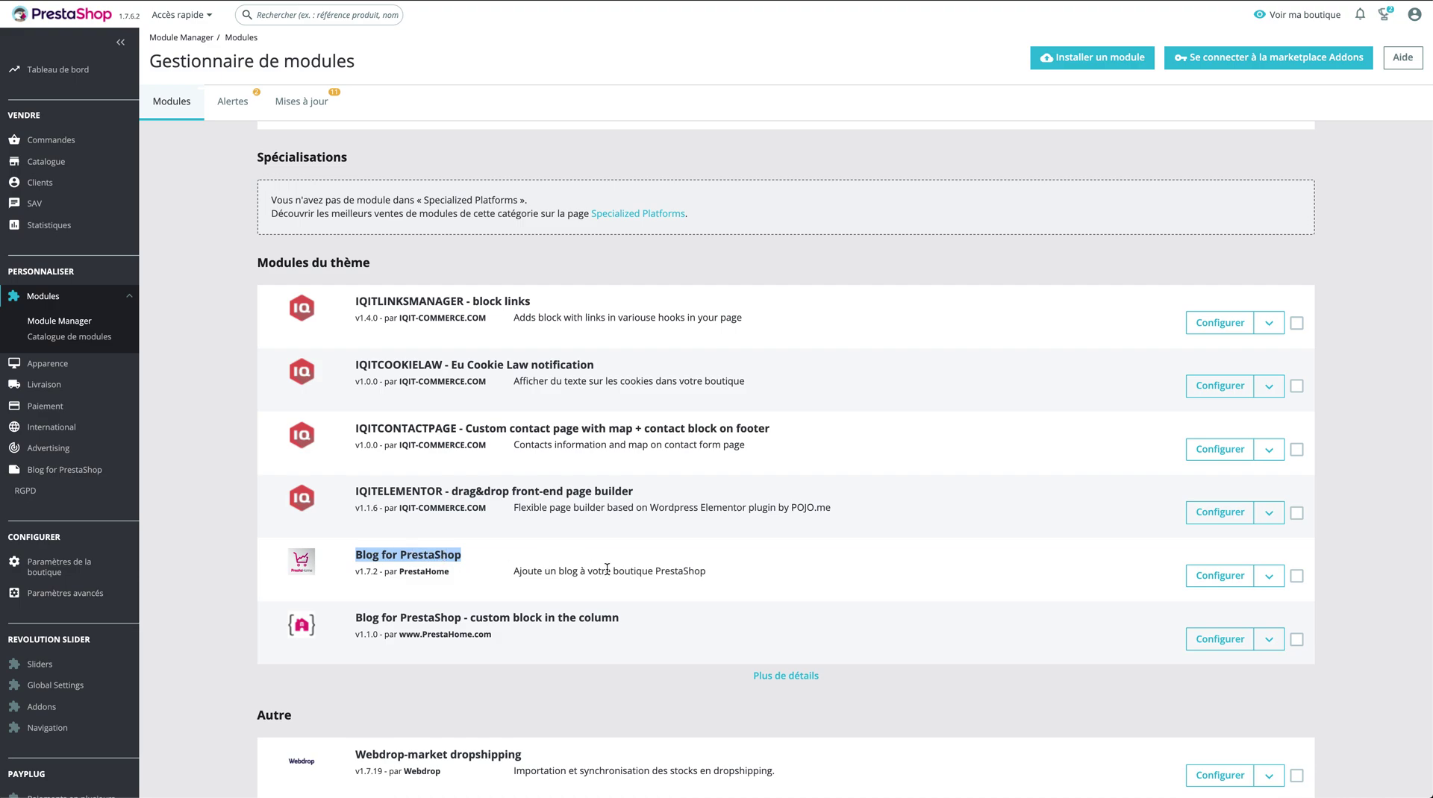
{"action": "left_click", "coordinate": [1231, 582]}
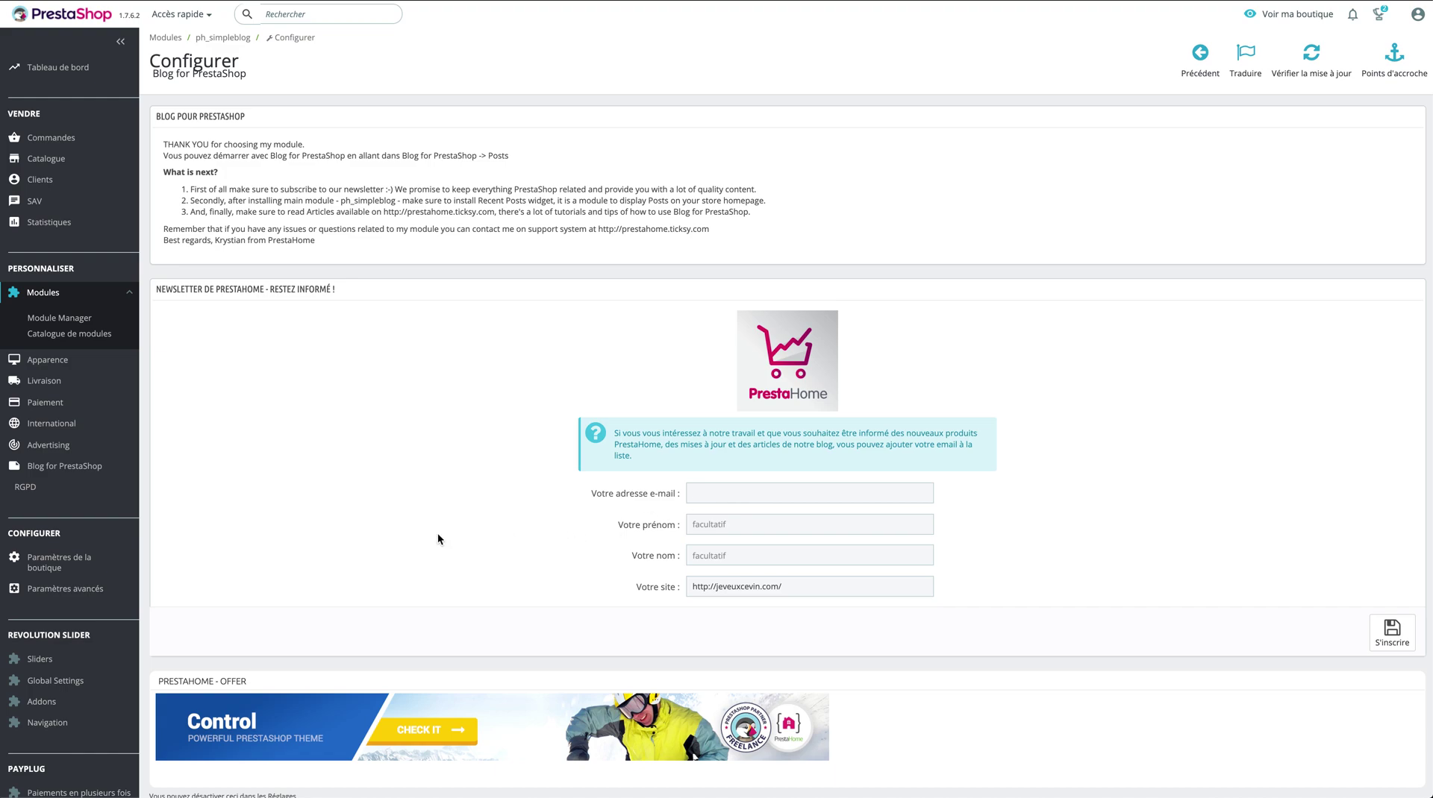
- Review the blog and appearance submenu options and open the email theme settings
{"action": "mouse_move", "coordinate": [65, 466]}
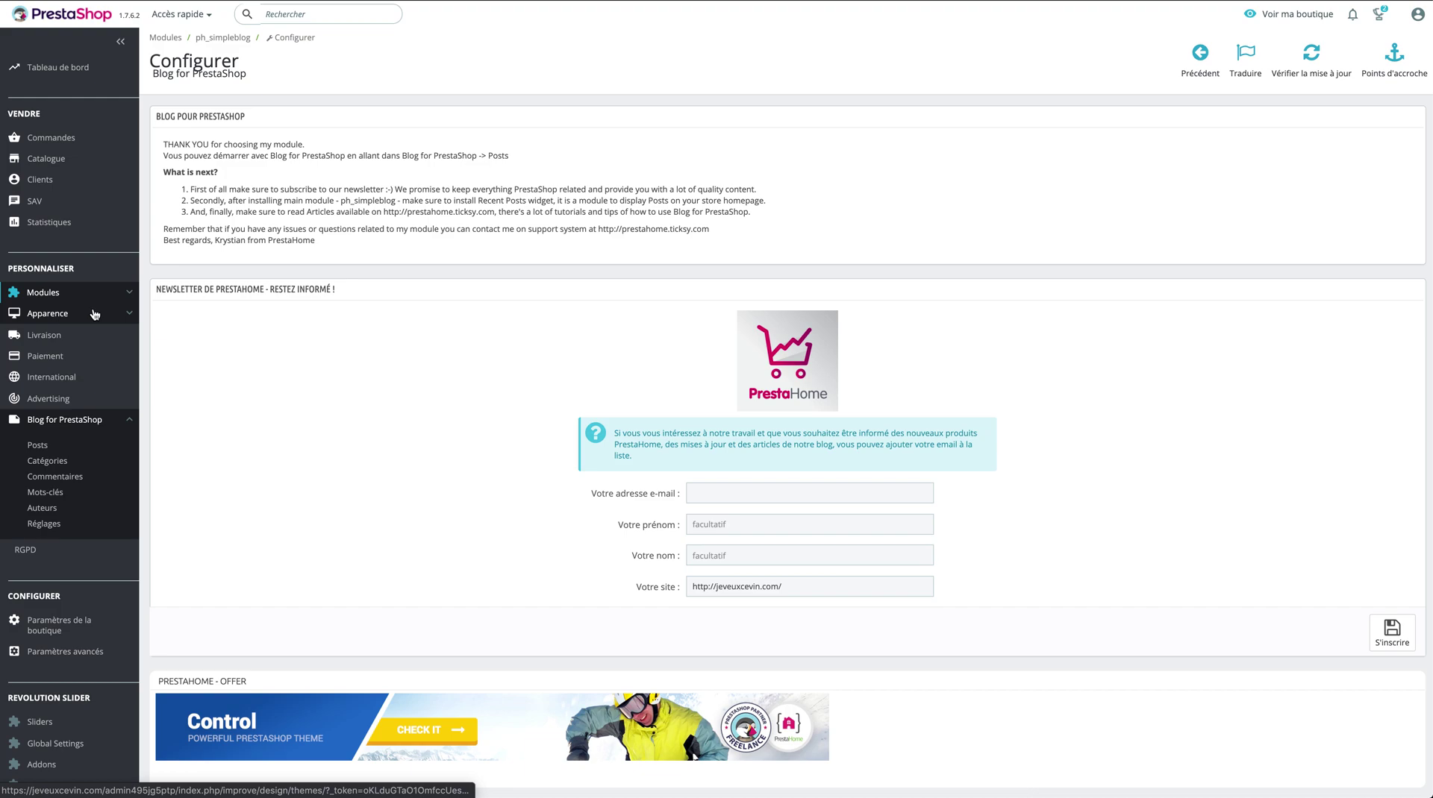
{"action": "mouse_move", "coordinate": [95, 314]}
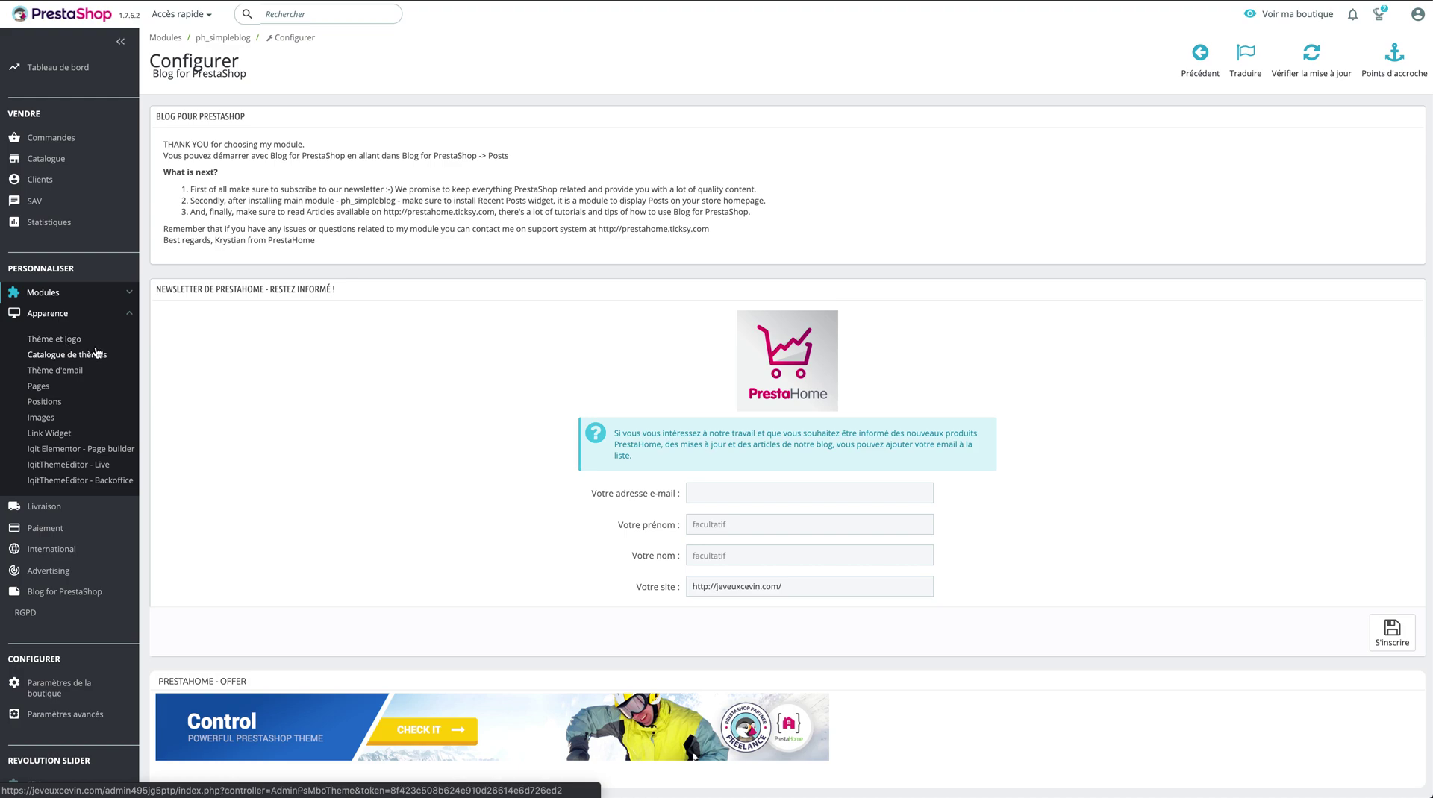
{"action": "left_click", "coordinate": [67, 377]}
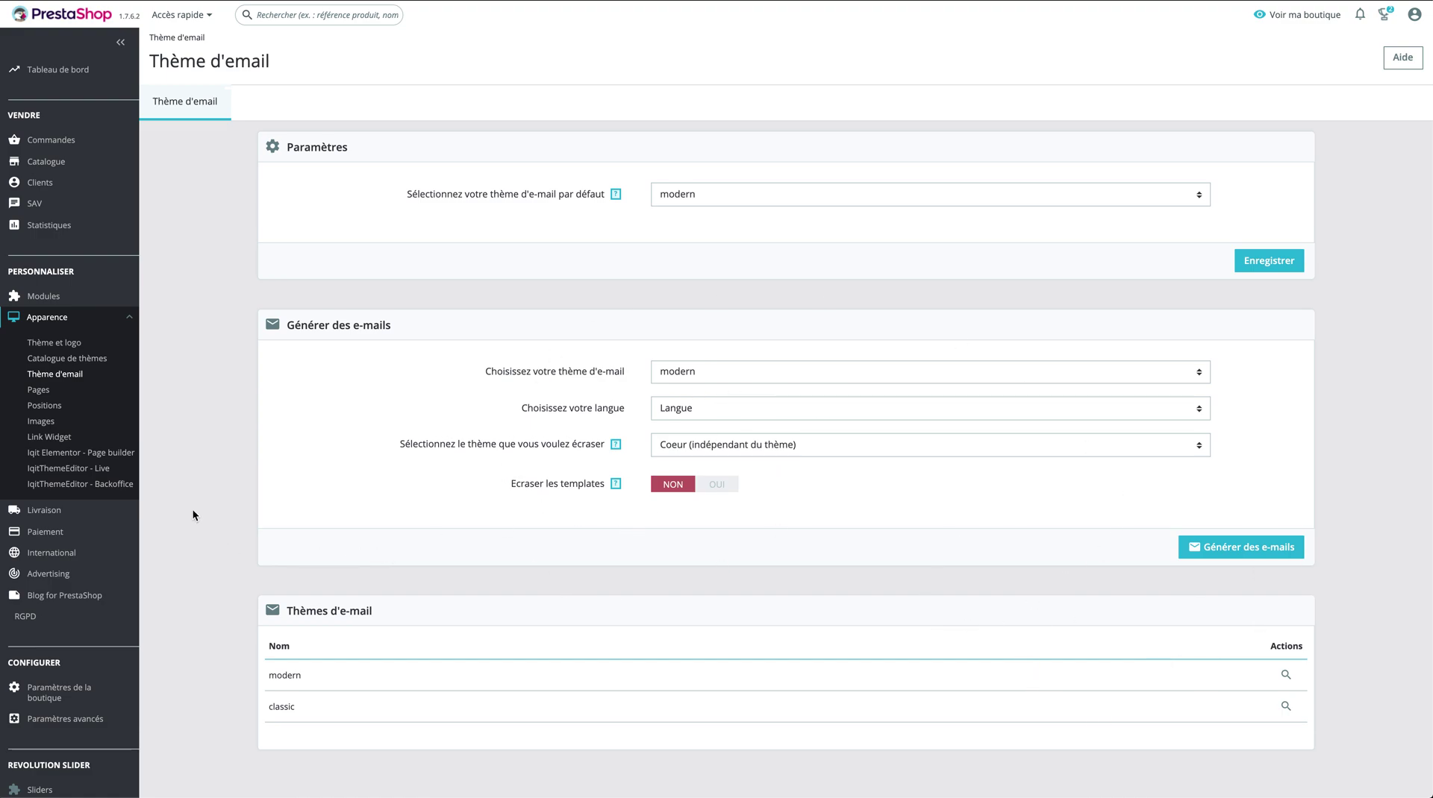
- Open the Paiement sécurisé page from the shop's content pages for editing and select all of its content text
{"action": "left_click", "coordinate": [39, 391]}
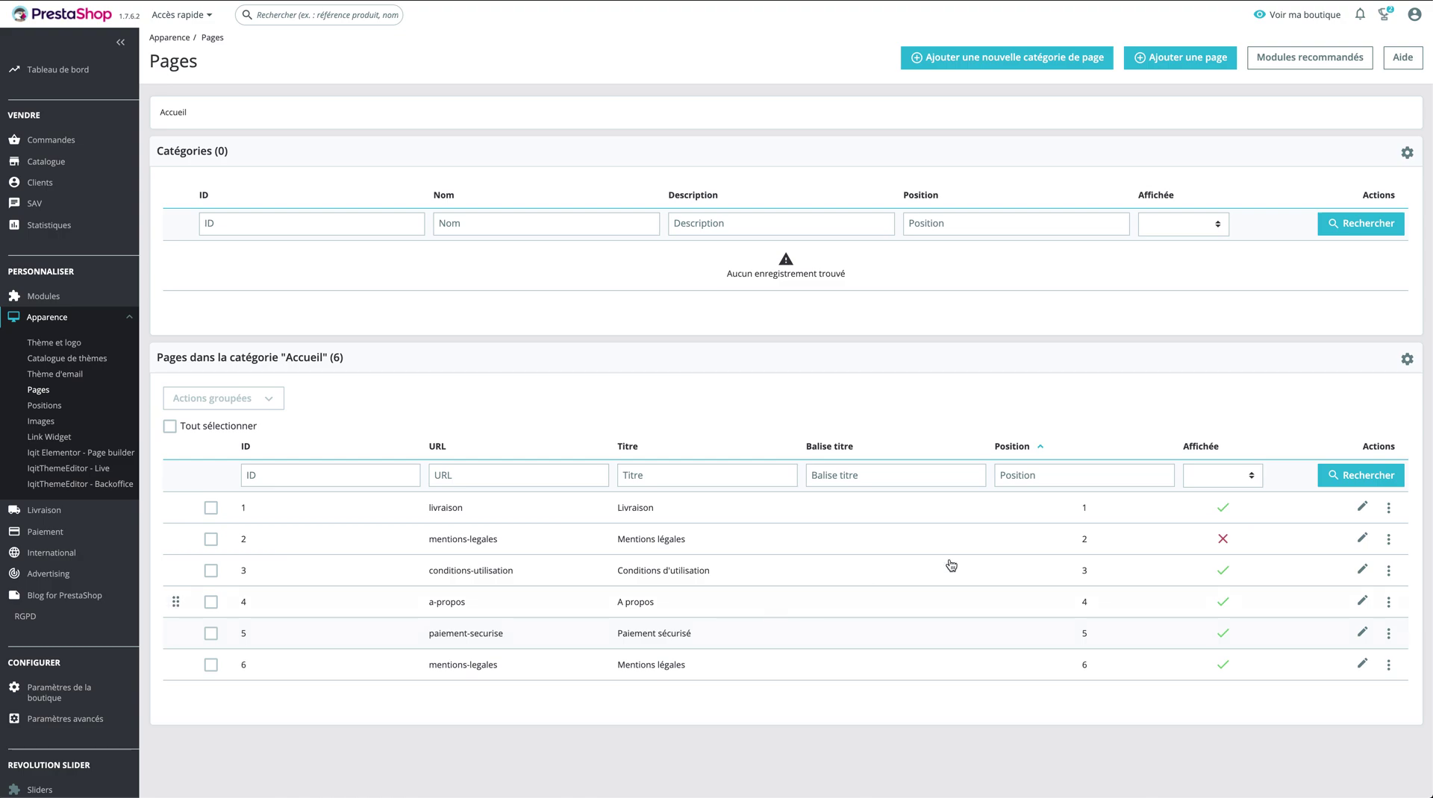
{"action": "left_click", "coordinate": [1362, 634]}
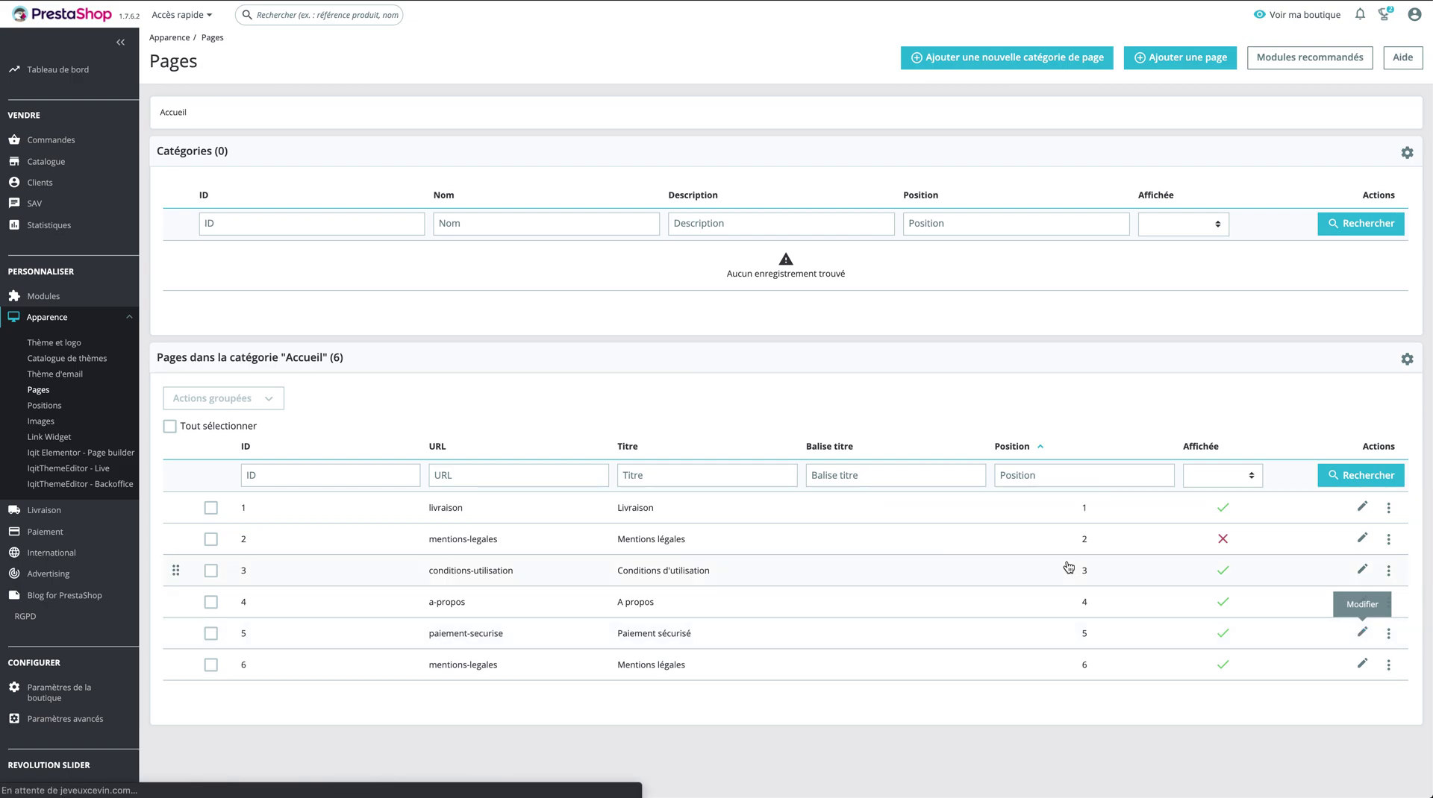
{"action": "scroll", "coordinate": [1063, 561], "scroll_direction": "down", "scroll_amount": 5}
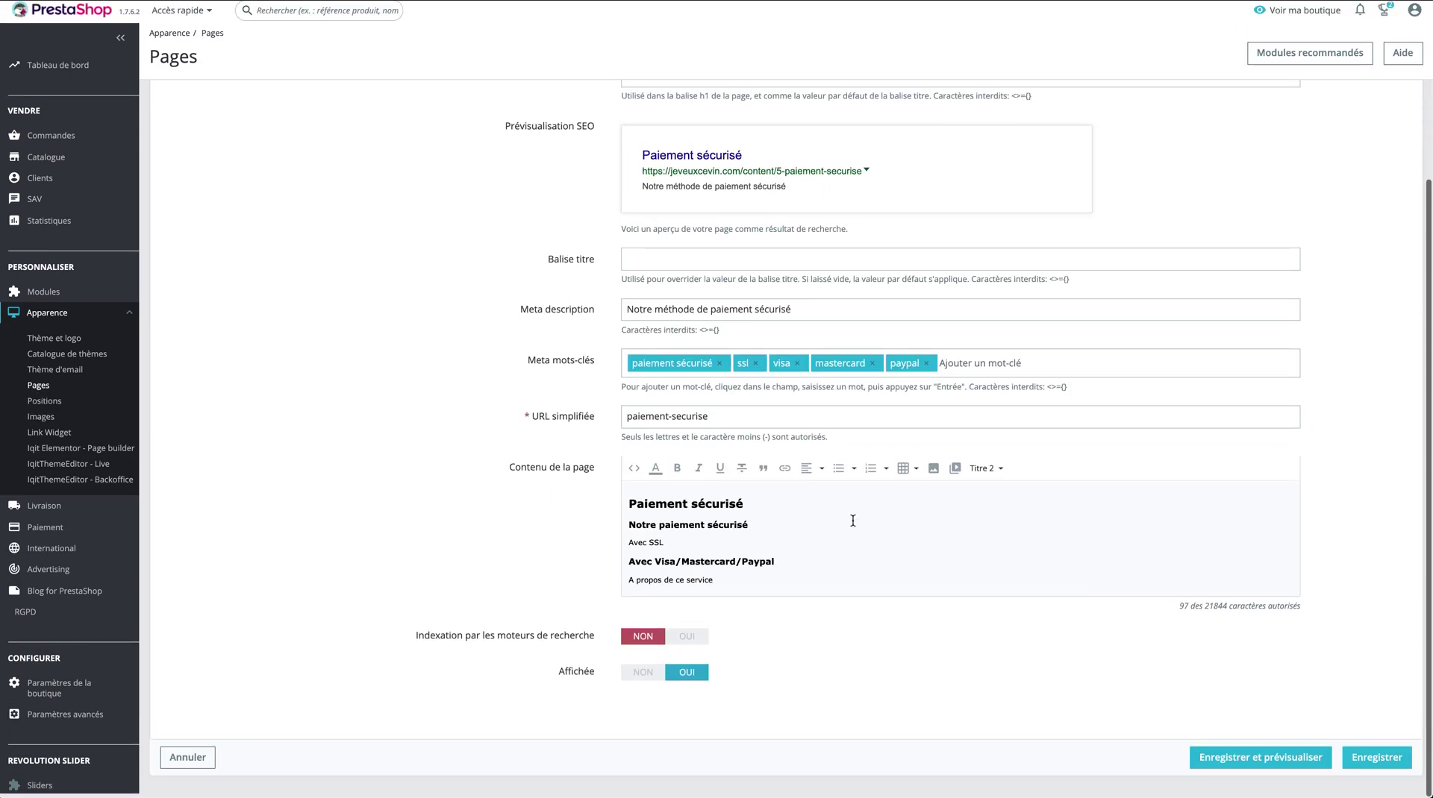
{"action": "left_click_drag", "start_coordinate": [793, 580], "coordinate": [620, 504]}
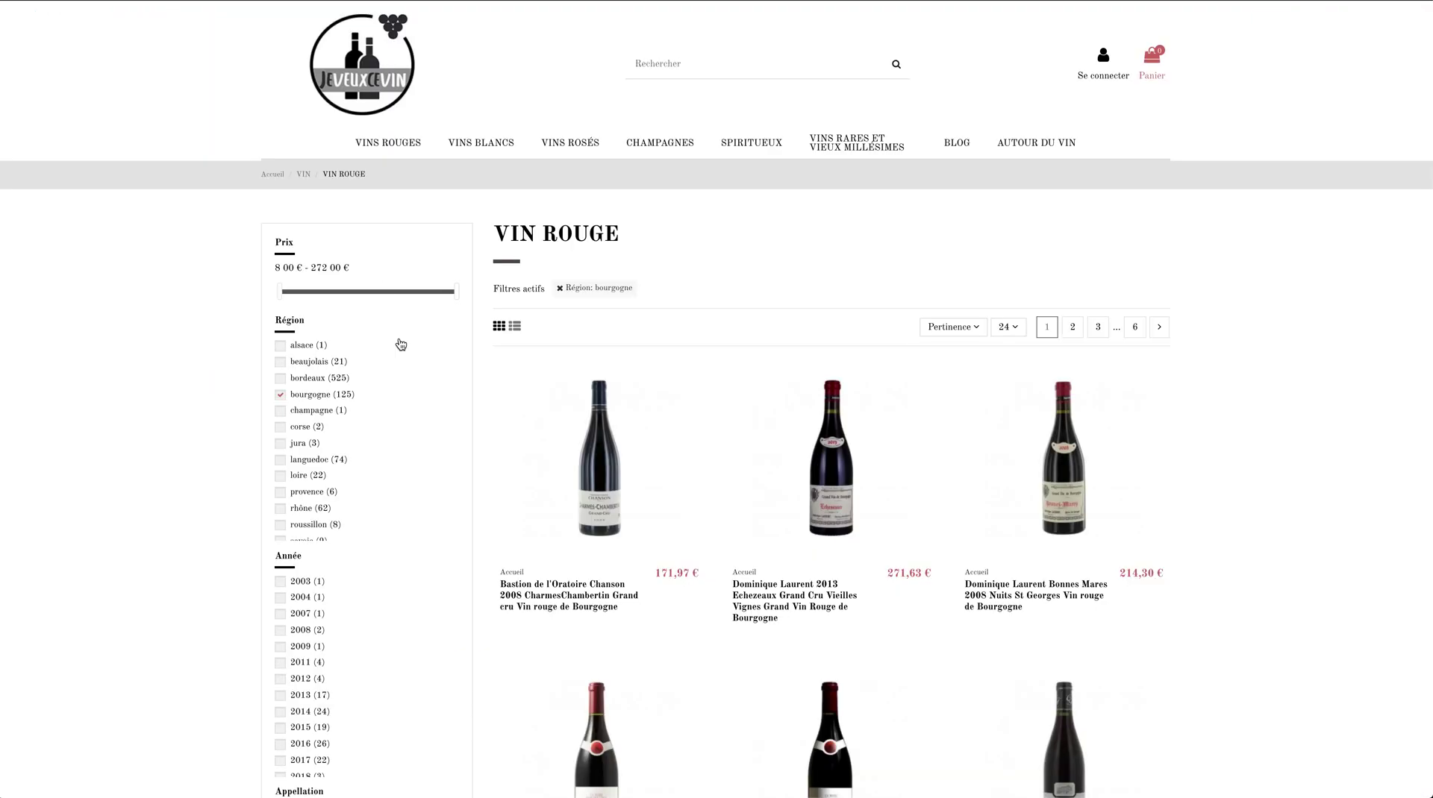
- Examine the Région filter on the shop's Vin rouge page and review the Paiement sécurisé page's edit form
{"action": "scroll", "coordinate": [406, 425], "scroll_direction": "down", "scroll_amount": 2}
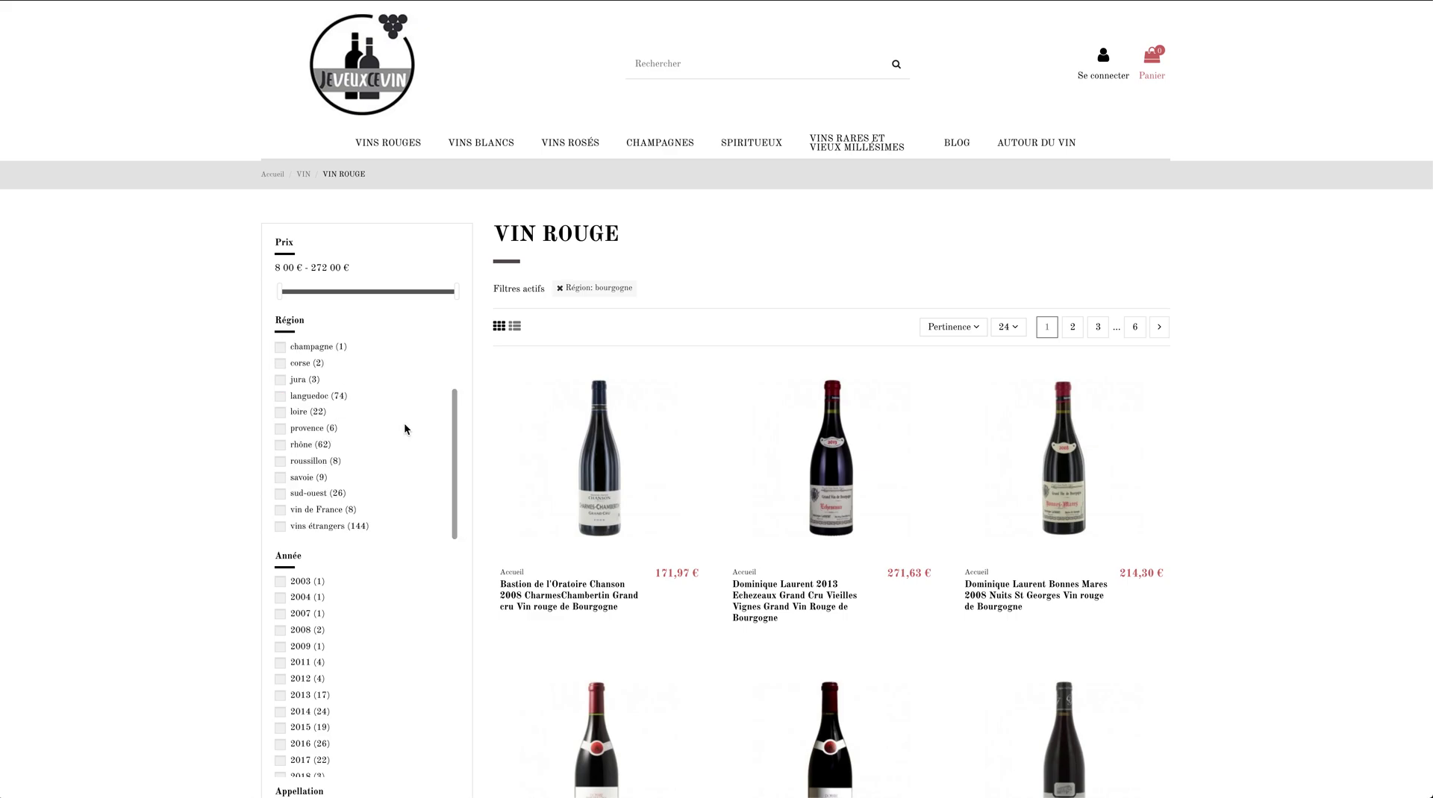
{"action": "scroll", "coordinate": [225, 433], "scroll_direction": "down", "scroll_amount": 5}
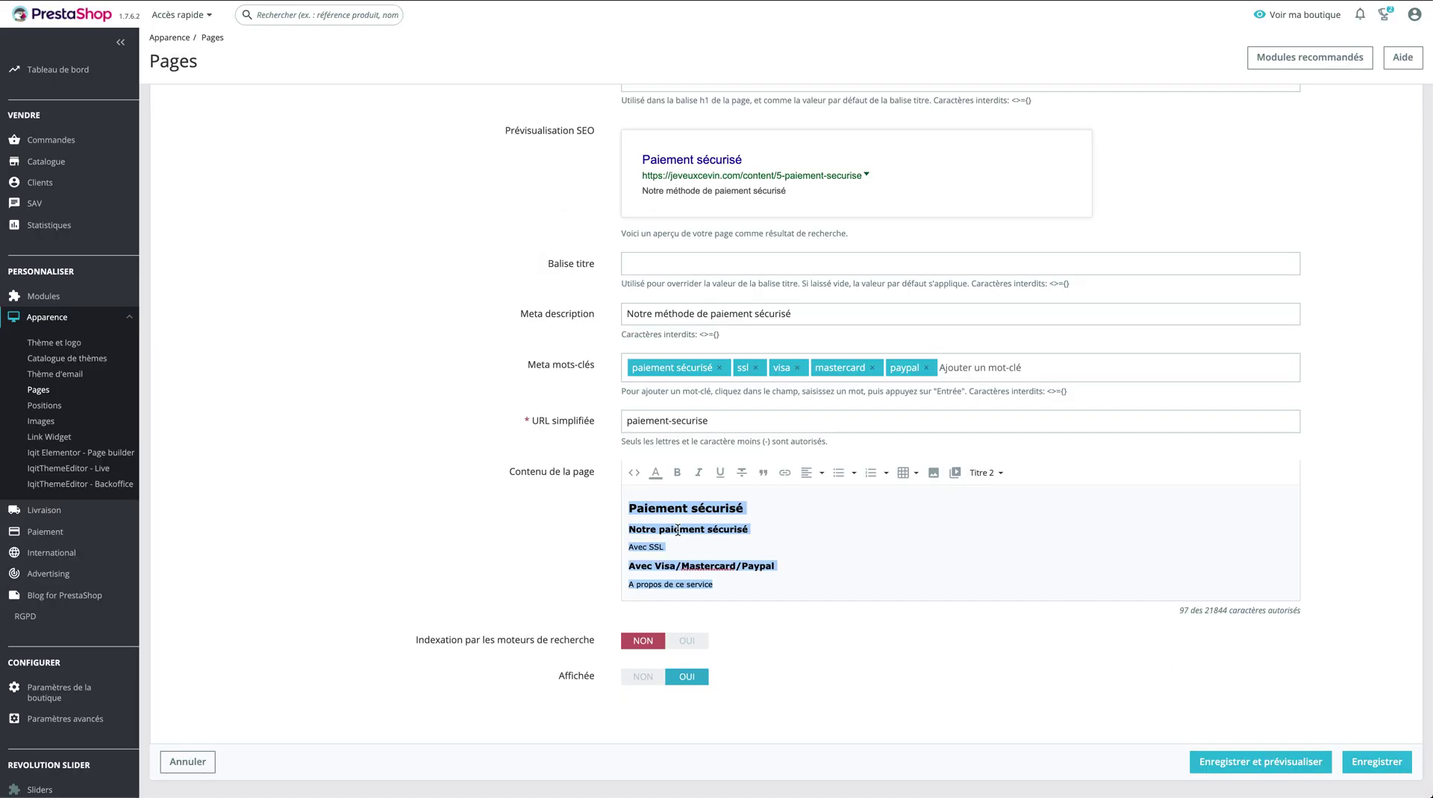
{"action": "scroll", "coordinate": [676, 525], "scroll_direction": "up", "scroll_amount": 3}
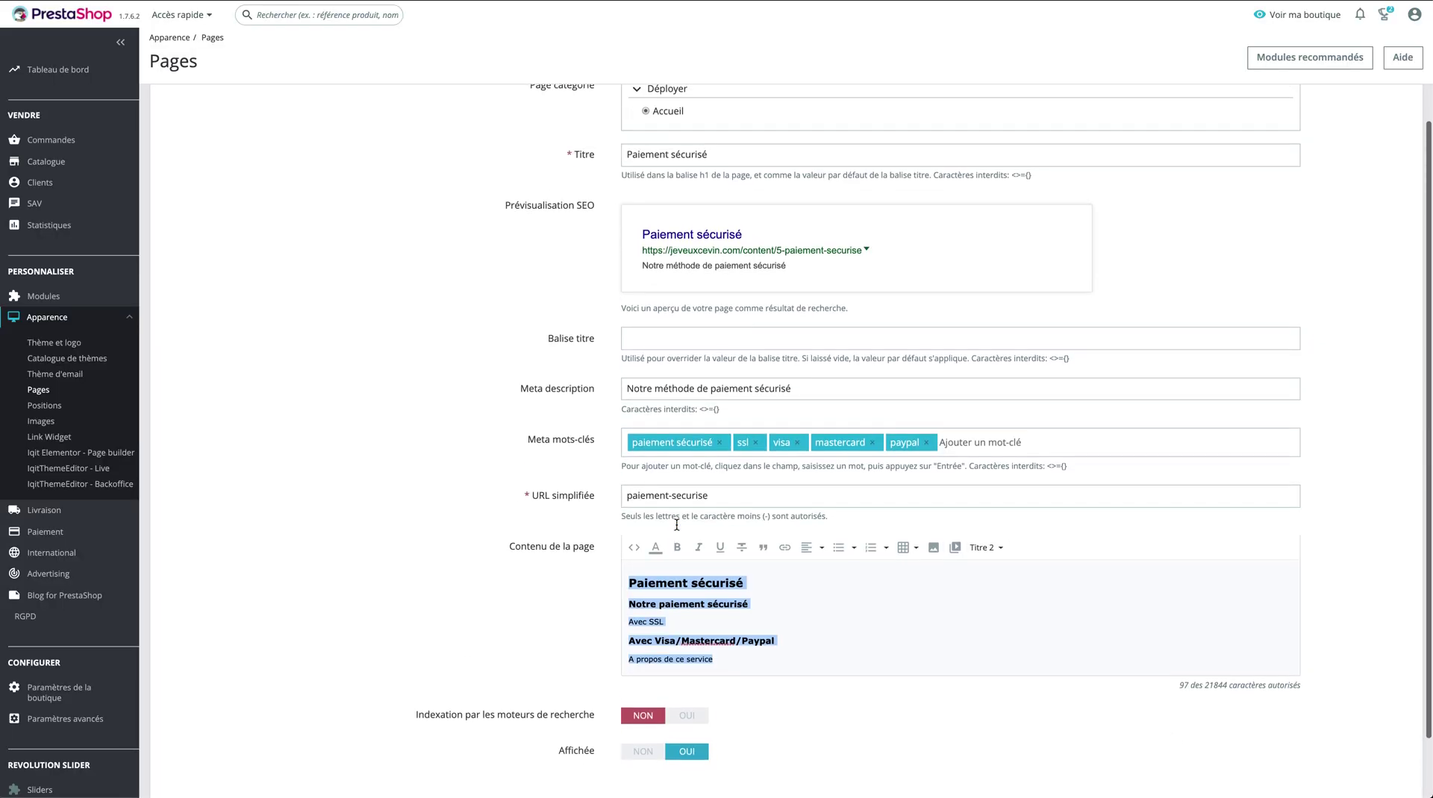
- Search the installed modules for "link" and open the IQITLINKSMANAGER - block links configuration
{"action": "left_click", "coordinate": [75, 321]}
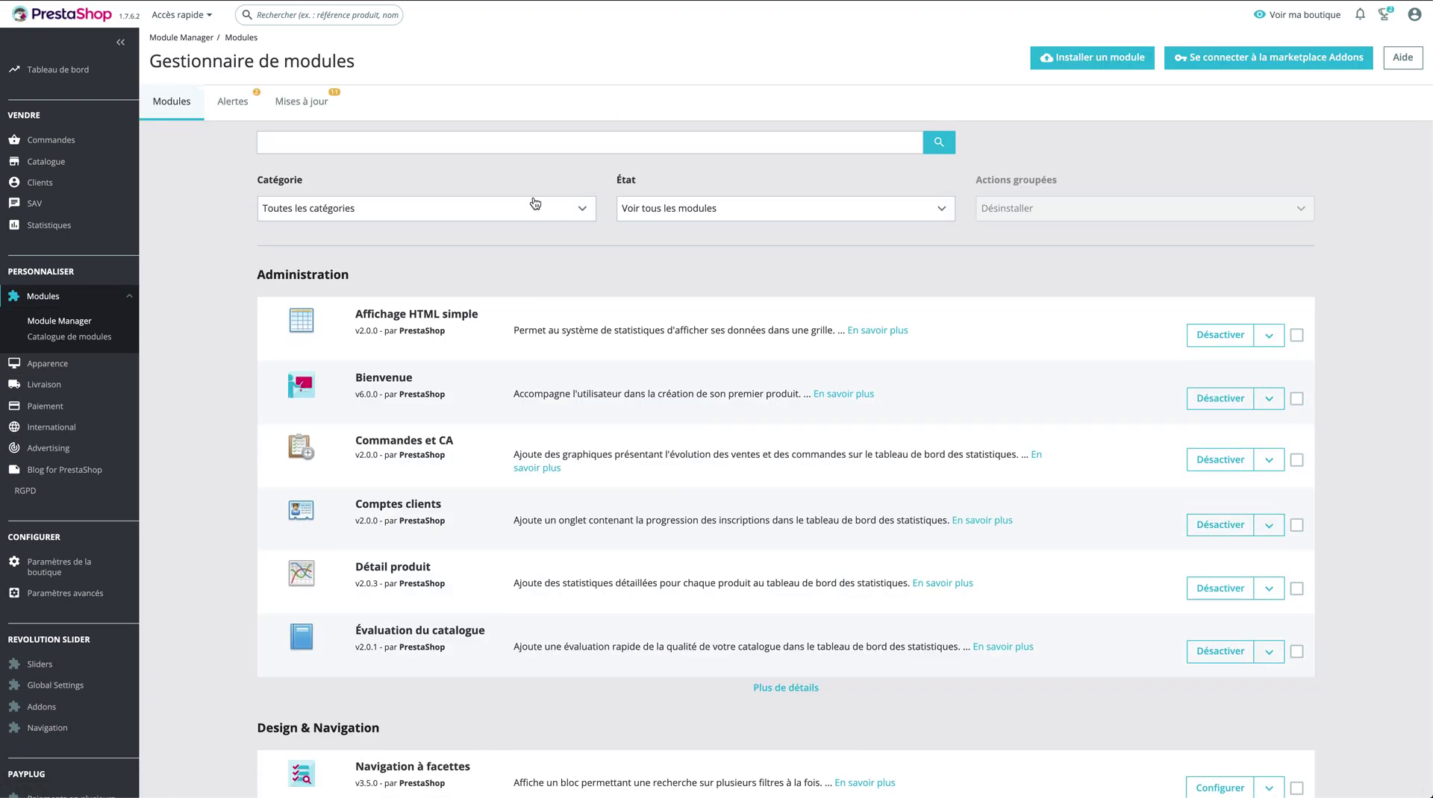
{"action": "type", "text": "link"}
{"action": "key", "text": "Return"}
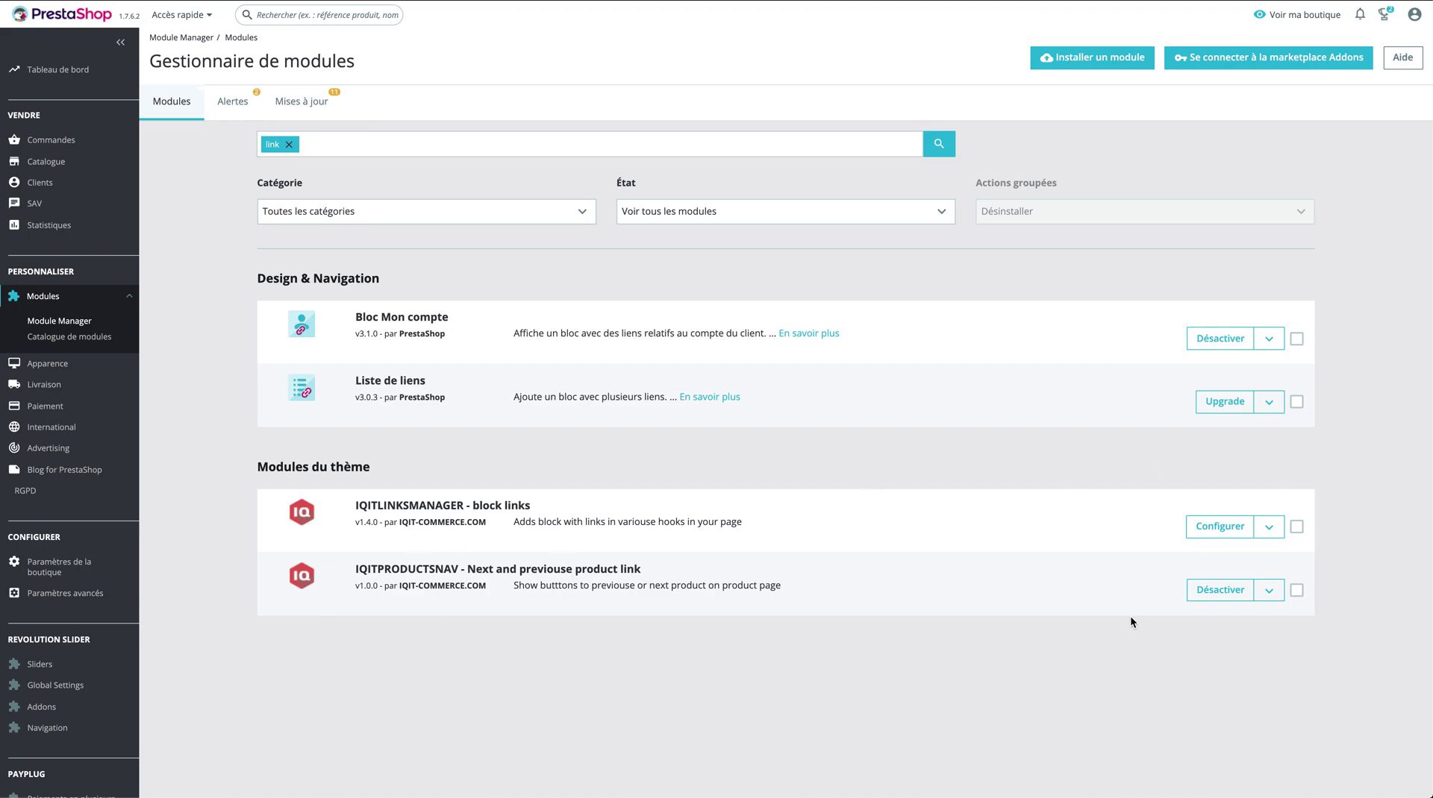
{"action": "left_click", "coordinate": [1196, 528]}
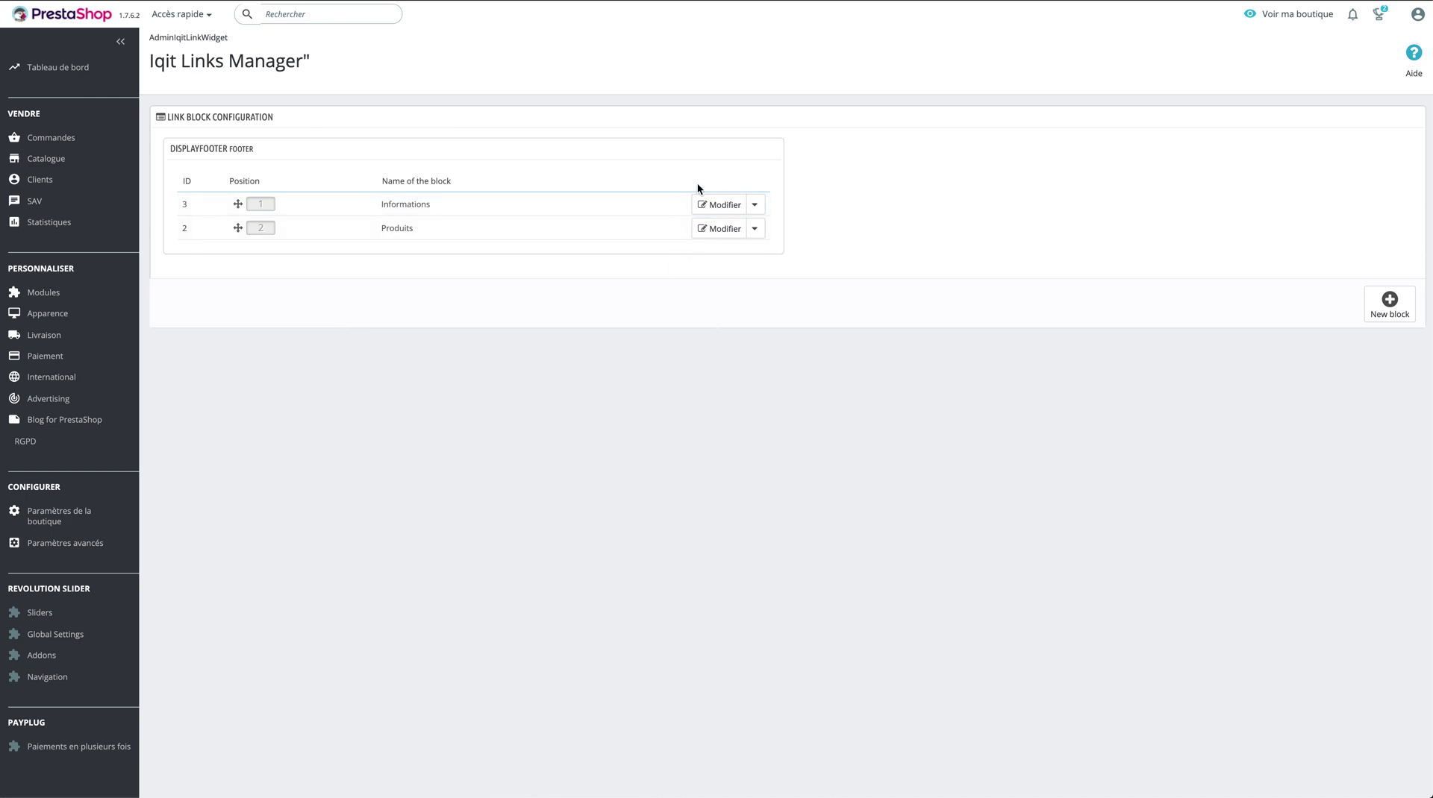
- Try adding the Paiement sécurisé page to the Informations footer block's selected links and remove it again
{"action": "left_click", "coordinate": [706, 203]}
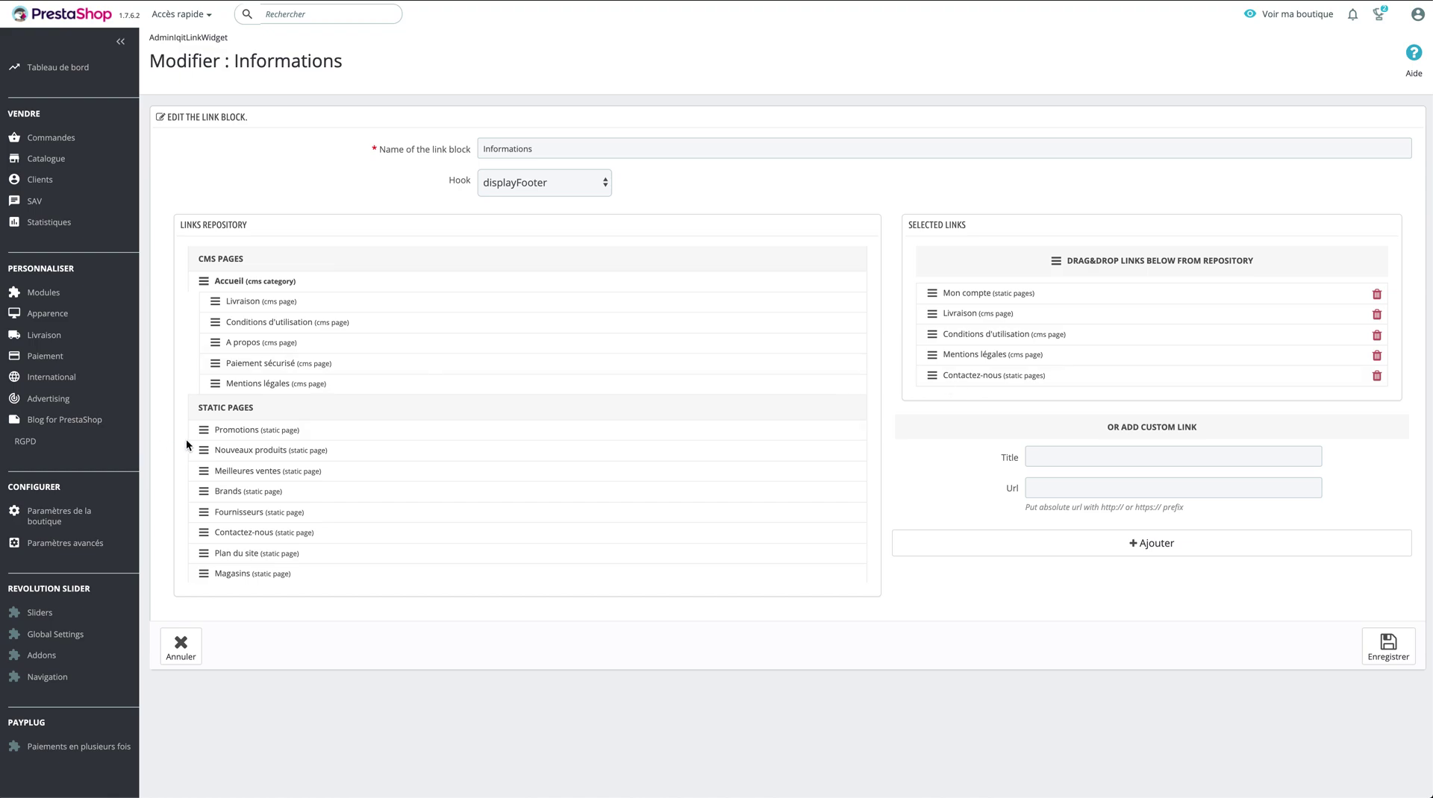
{"action": "left_click_drag", "start_coordinate": [214, 364], "coordinate": [980, 409]}
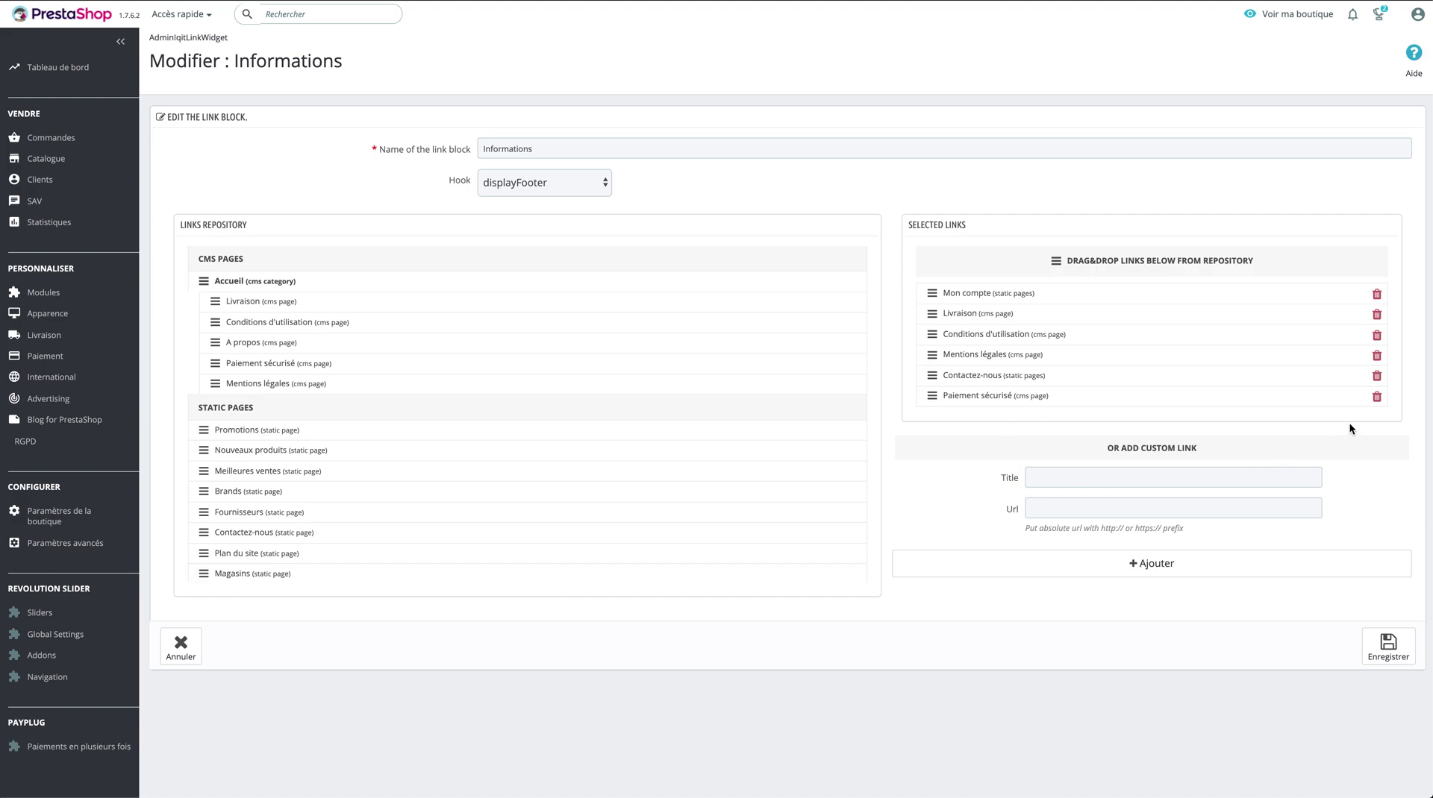
{"action": "left_click", "coordinate": [1376, 397]}
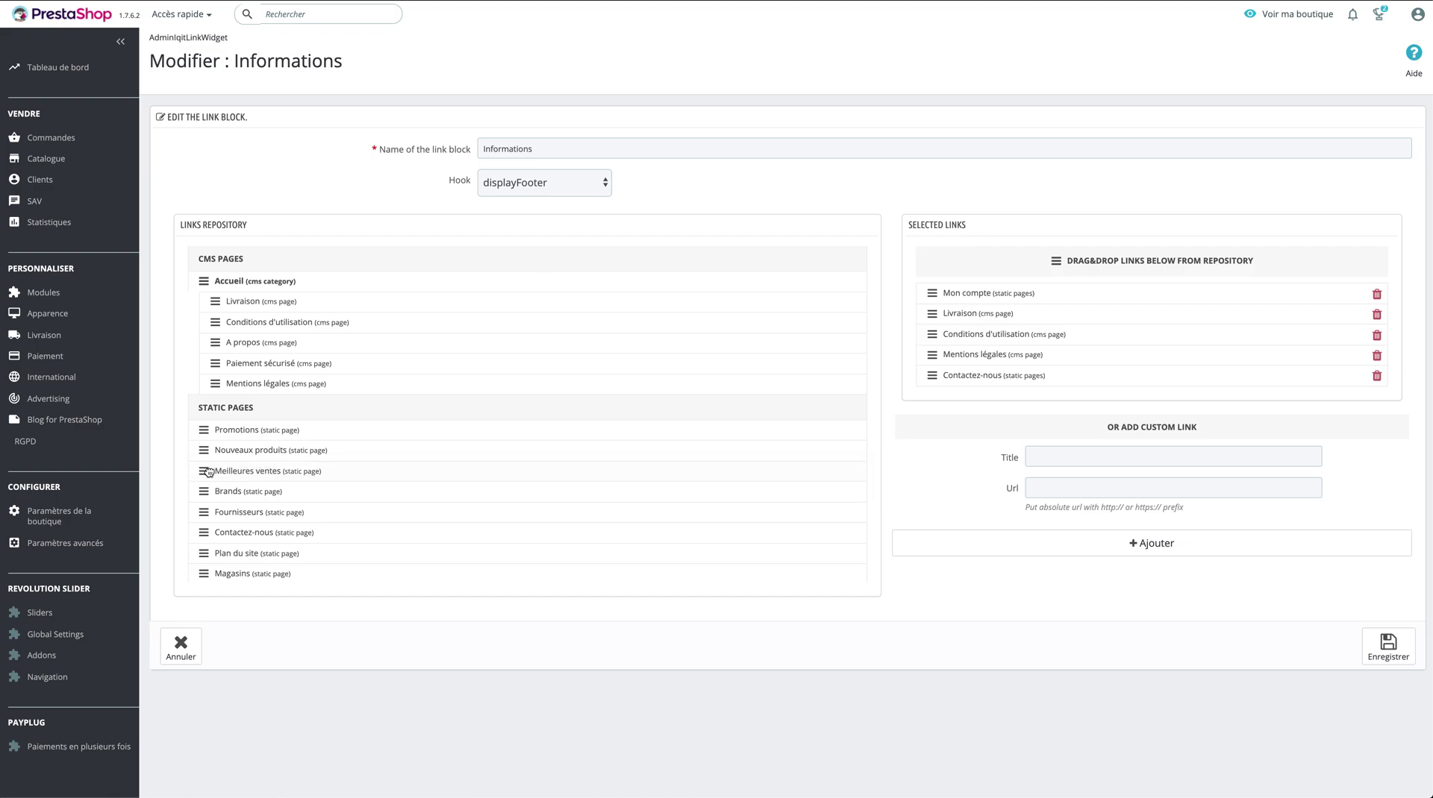
{"action": "mouse_move", "coordinate": [196, 431]}
{"action": "left_mouse_down"}
{"action": "mouse_move", "coordinate": [792, 409]}
{"action": "mouse_move", "coordinate": [342, 490]}
{"action": "mouse_move", "coordinate": [198, 437]}
{"action": "left_mouse_up"}
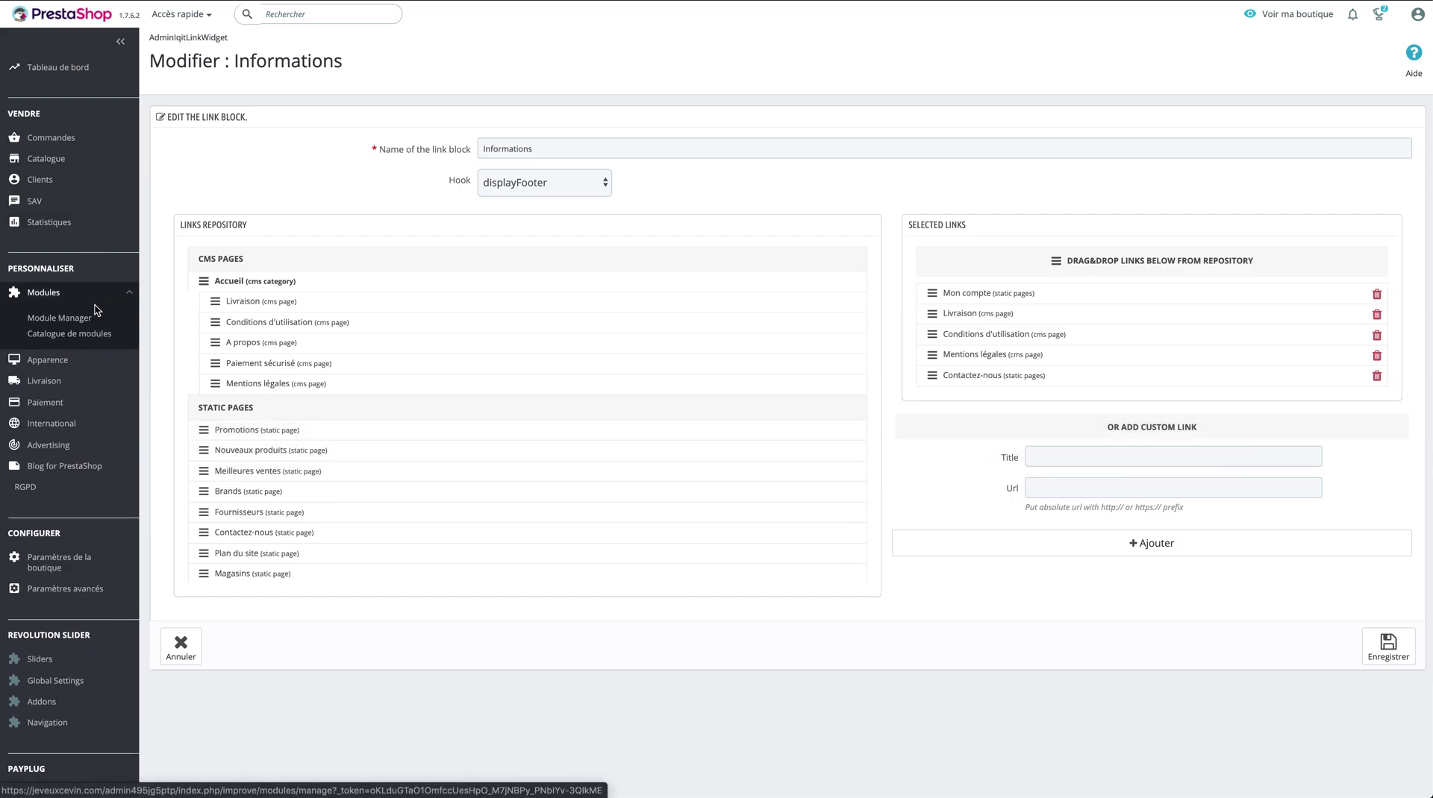
- Check the Link Widget page and open Homepaga layout #1 in the Elementor visual page builder
{"action": "mouse_move", "coordinate": [88, 363]}
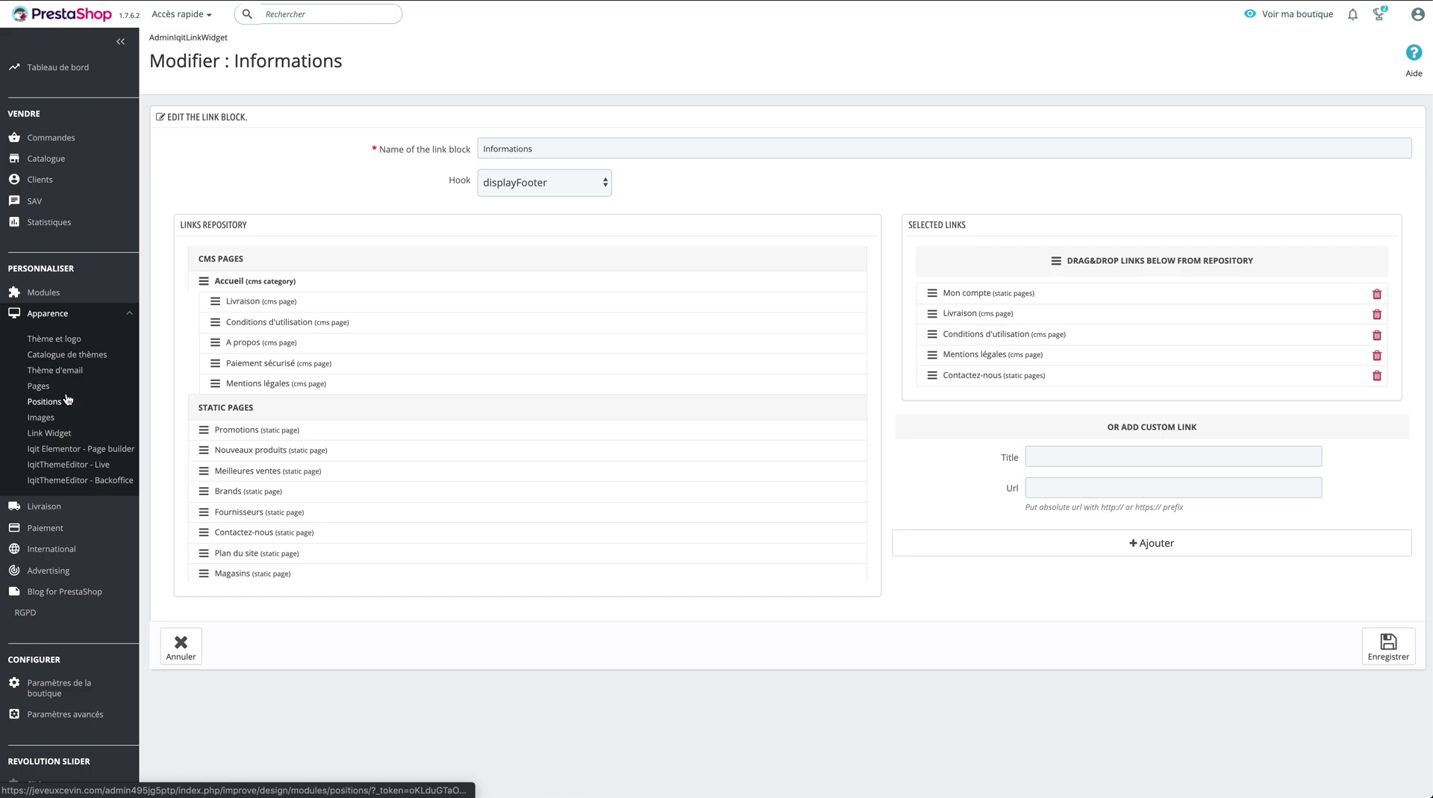
{"action": "left_click", "coordinate": [62, 439]}
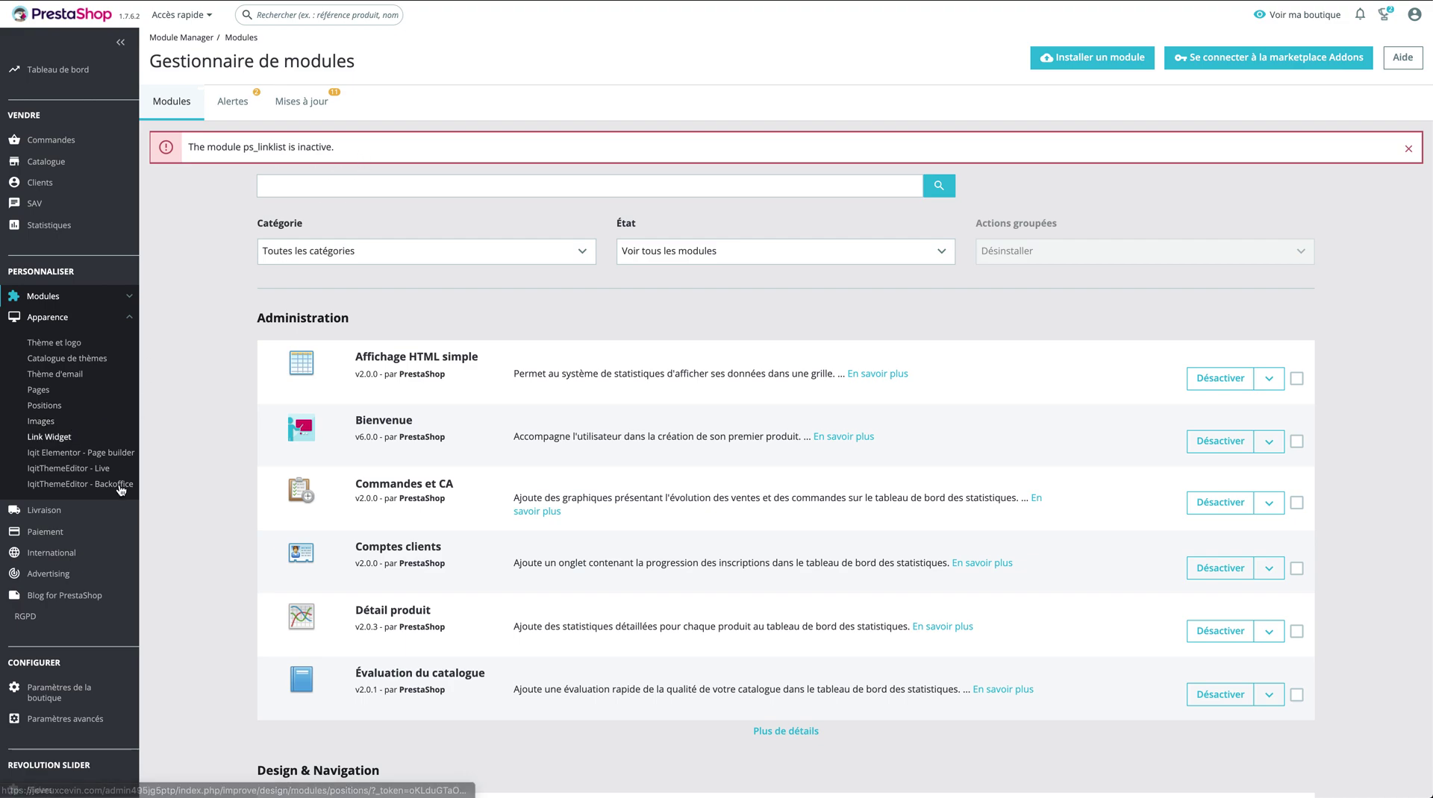
{"action": "left_click", "coordinate": [86, 453]}
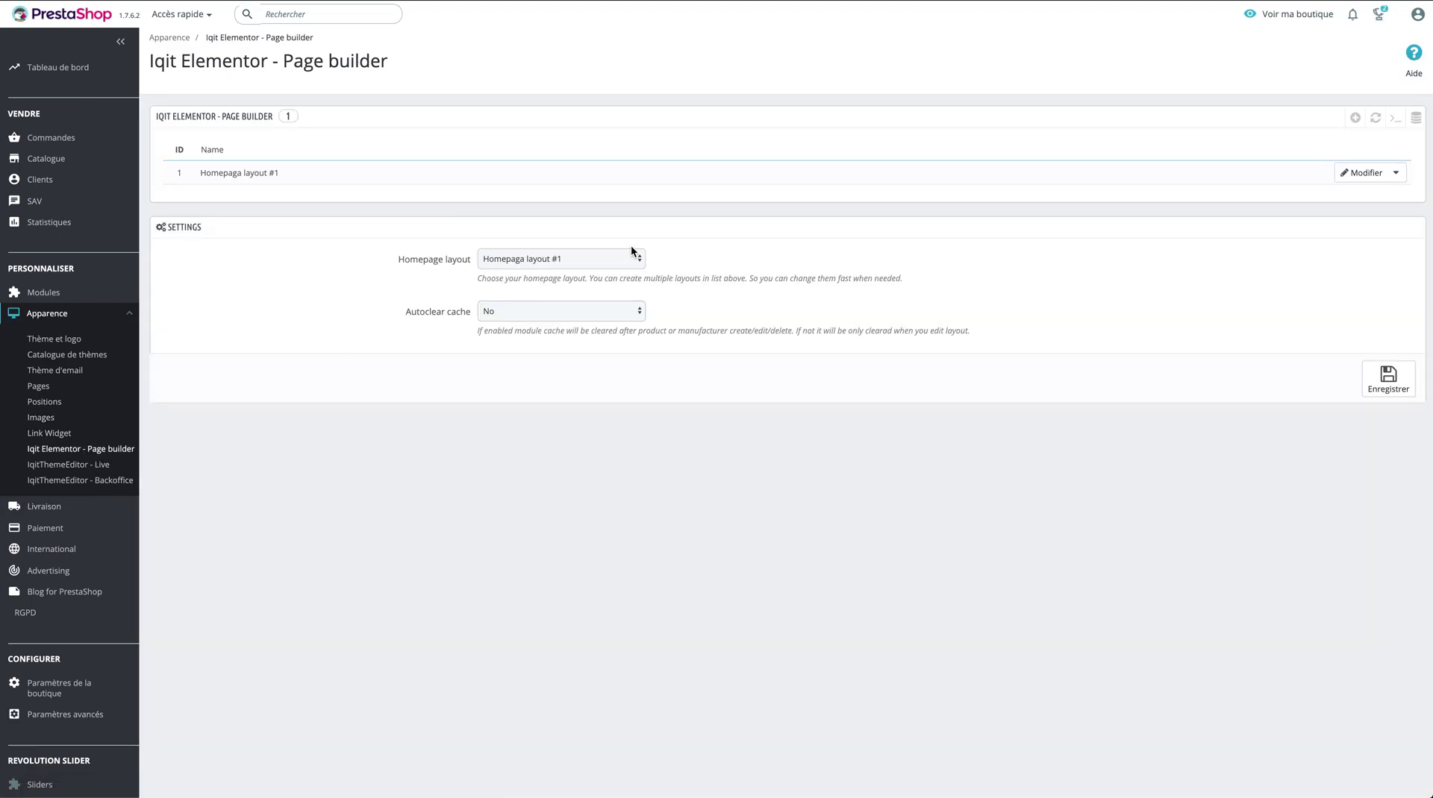
{"action": "left_click", "coordinate": [1364, 173]}
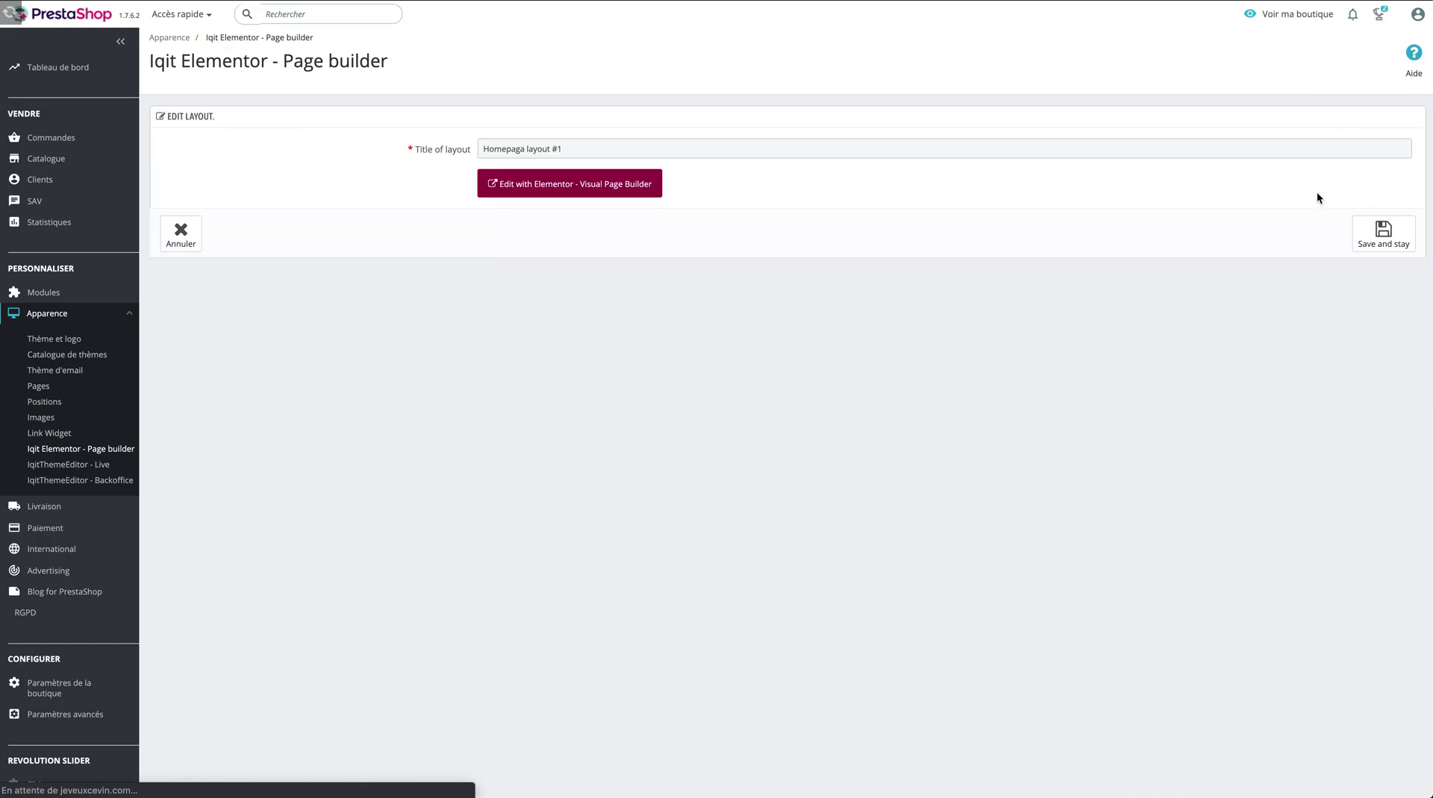
{"action": "left_click", "coordinate": [629, 189]}
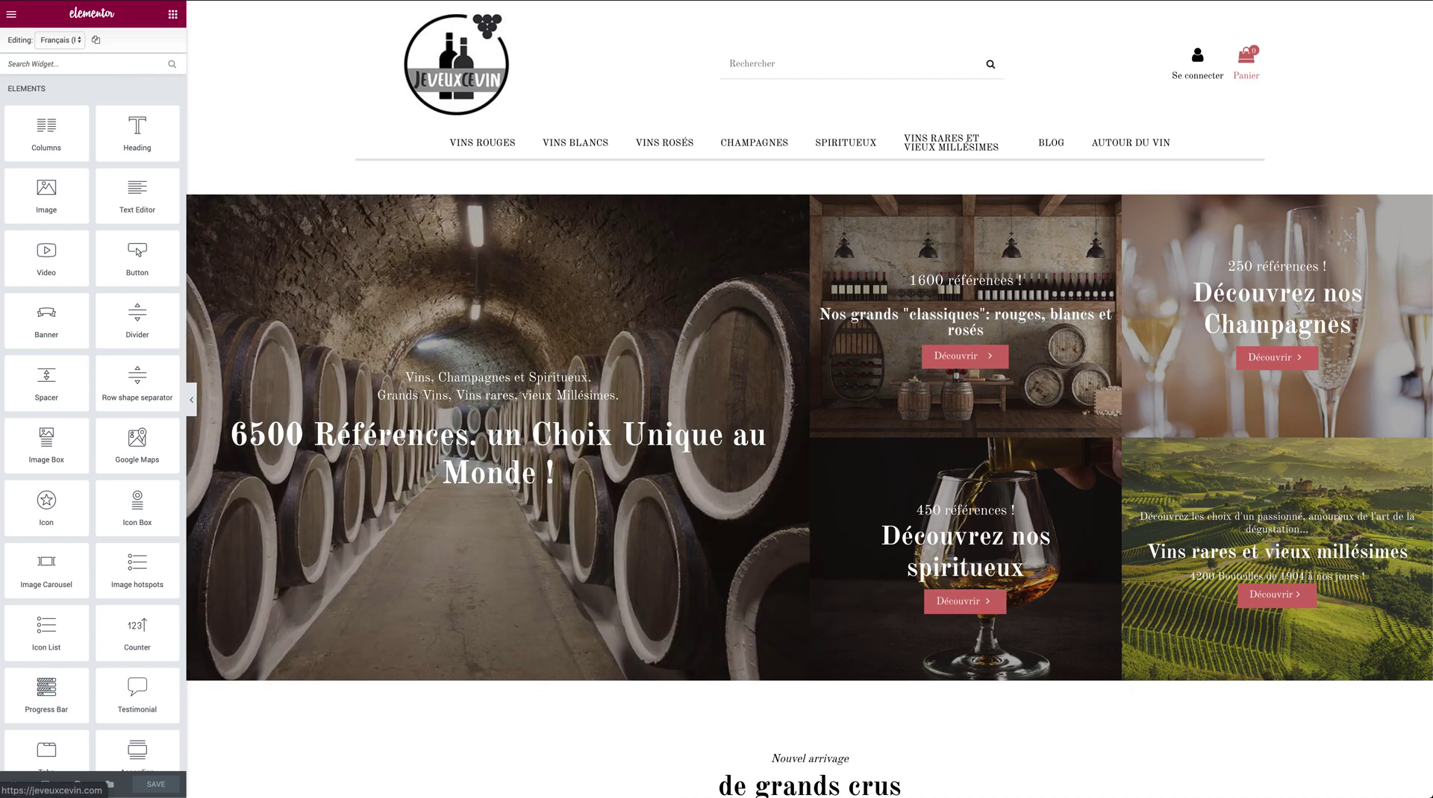
- Open the jeveuxcevin.com storefront homepage in a private browsing window
{"action": "key", "text": "ctrl+shift+n"}
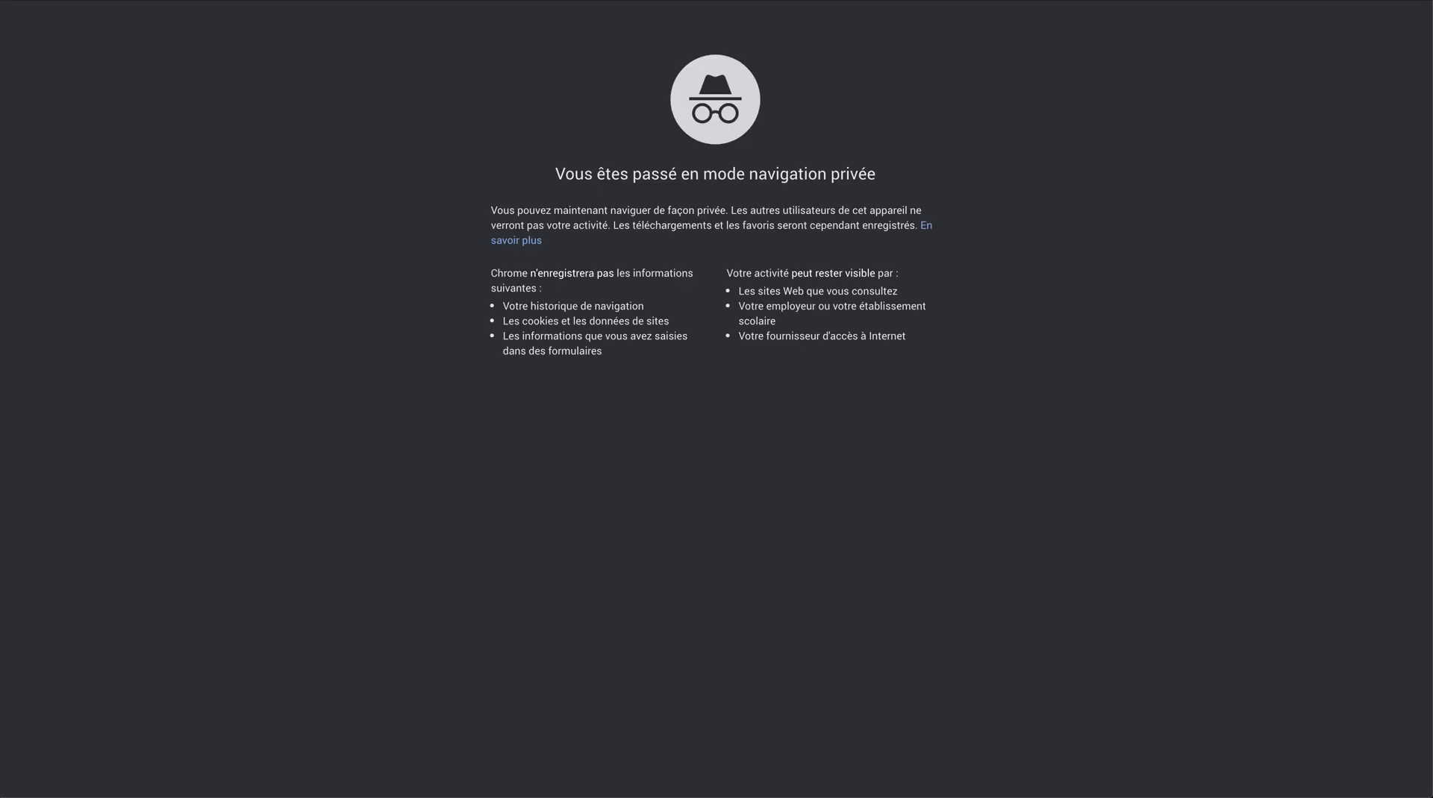
{"action": "type", "text": "jev"}
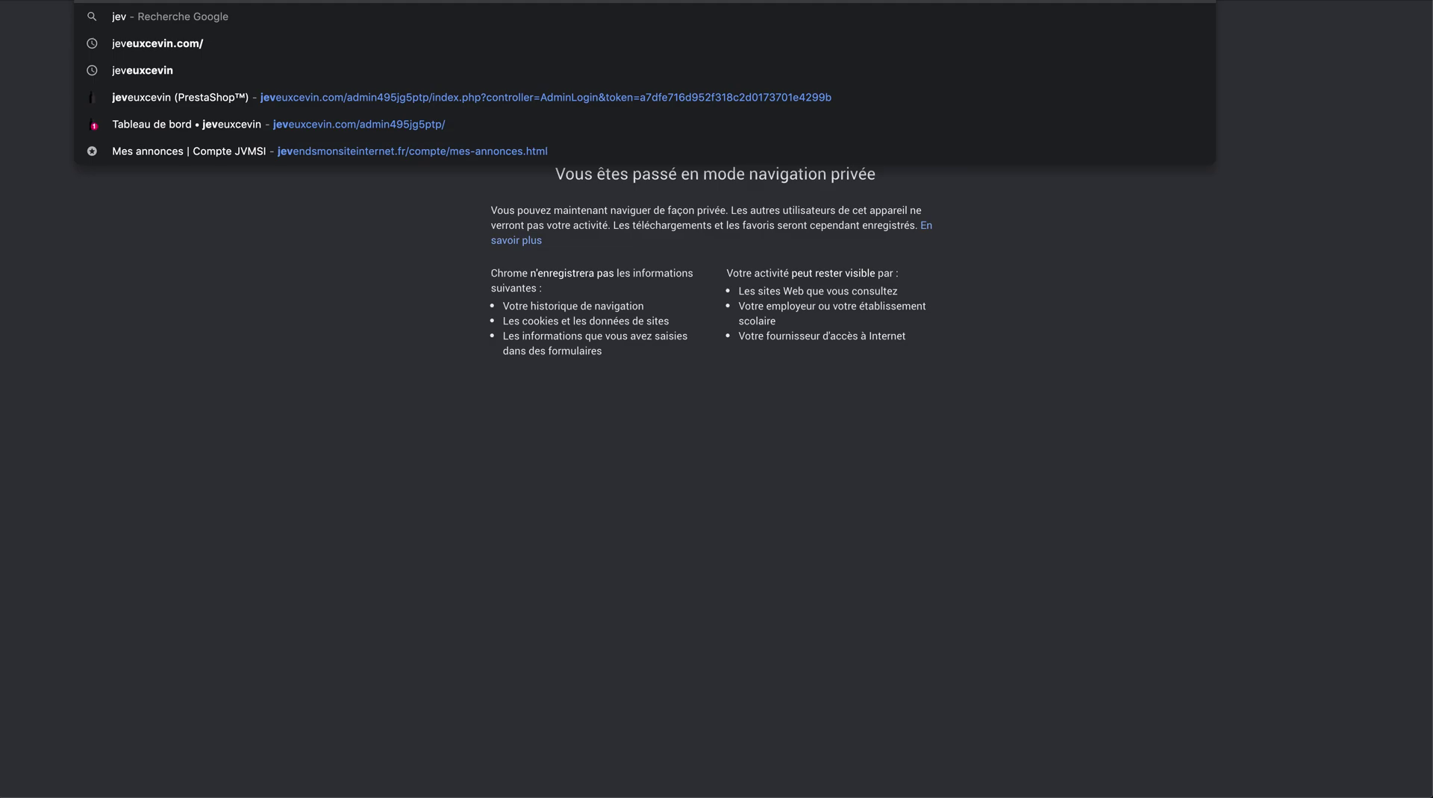
{"action": "key", "text": "Return"}
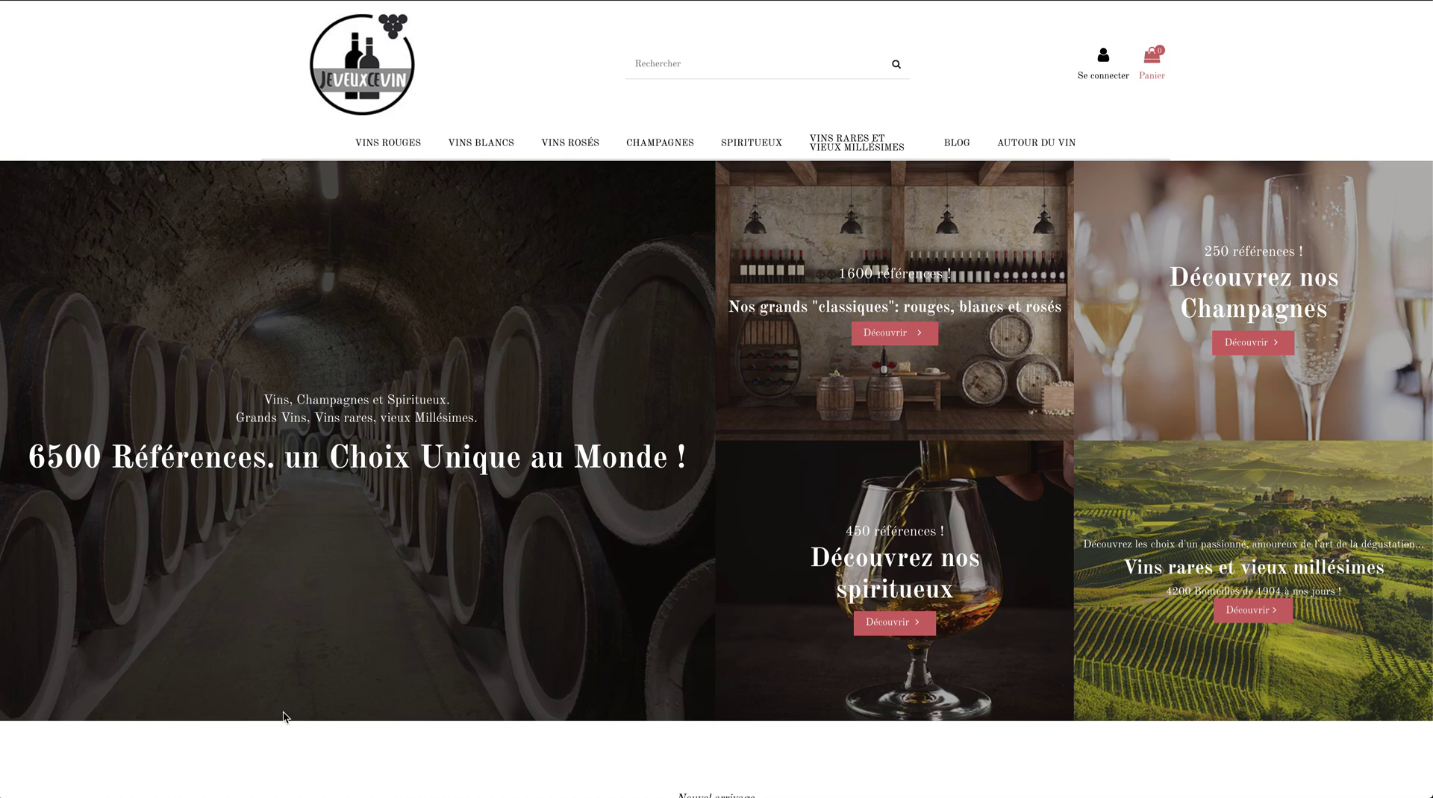
- Inspect the HTML of the homepage's large wine-cellar banner, expanding its content, subtitle and image elements, and close the developer tools
{"action": "right_click", "coordinate": [338, 756]}
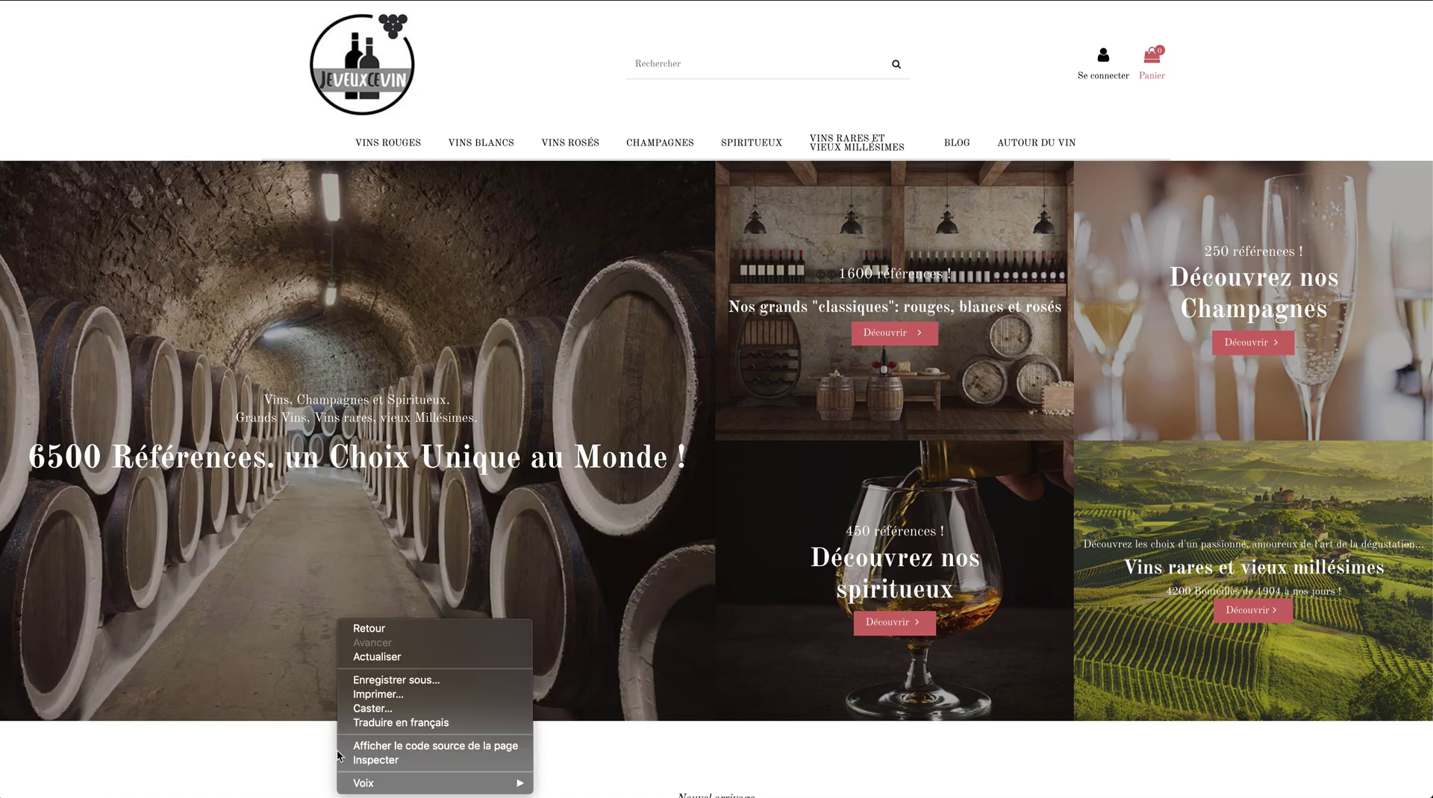
{"action": "left_click", "coordinate": [384, 761]}
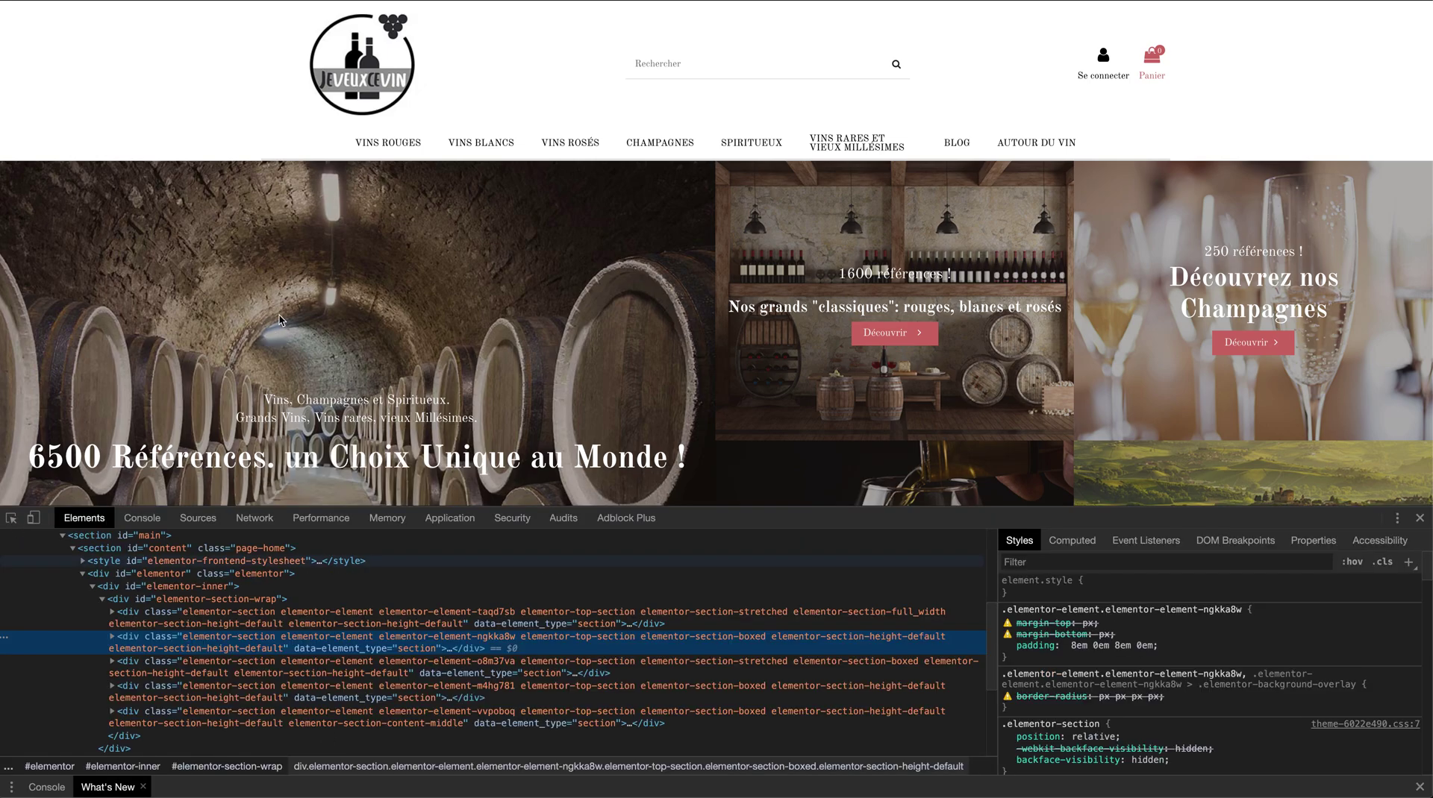
{"action": "key", "text": "ctrl+shift+c"}
{"action": "left_click", "coordinate": [274, 317]}
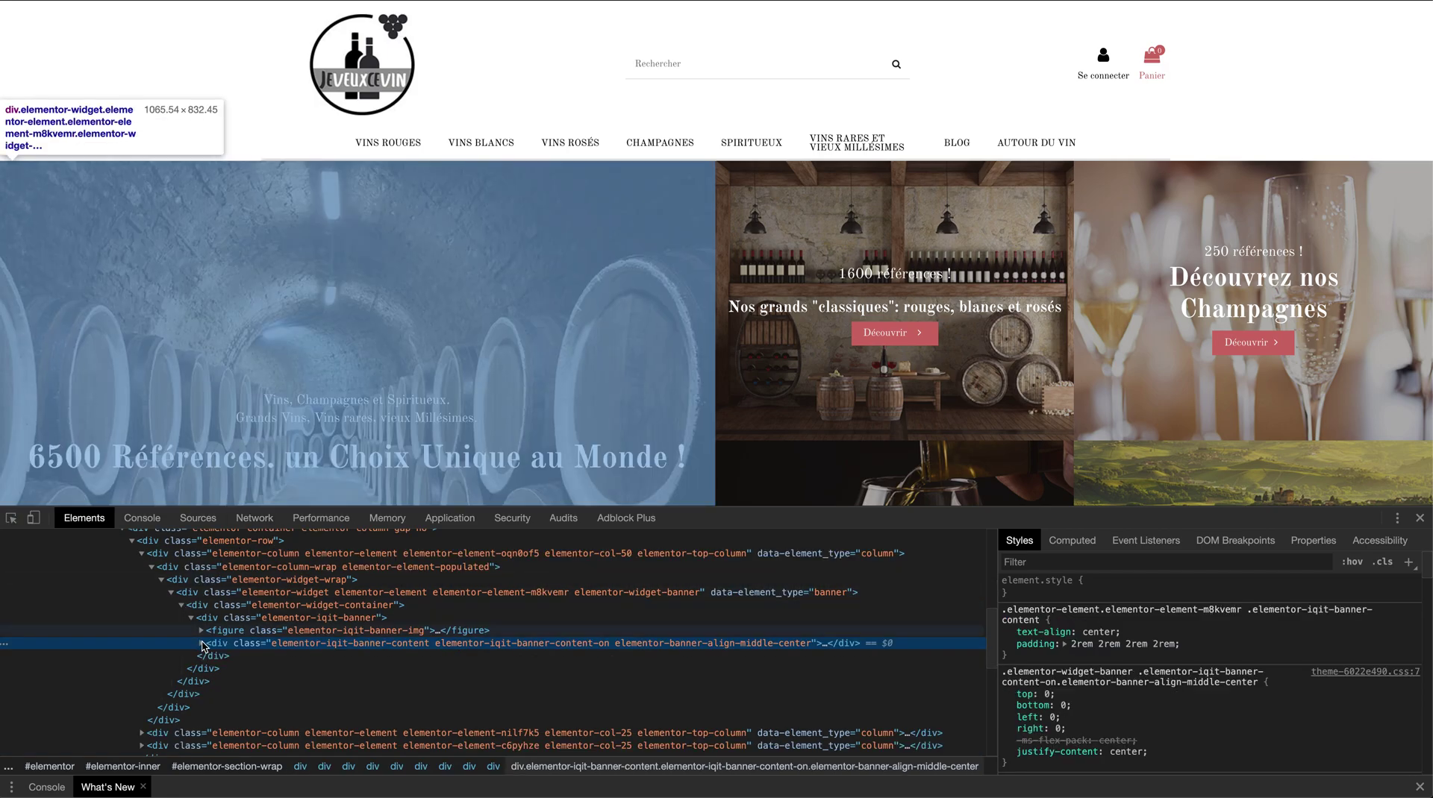
{"action": "left_click", "coordinate": [201, 643]}
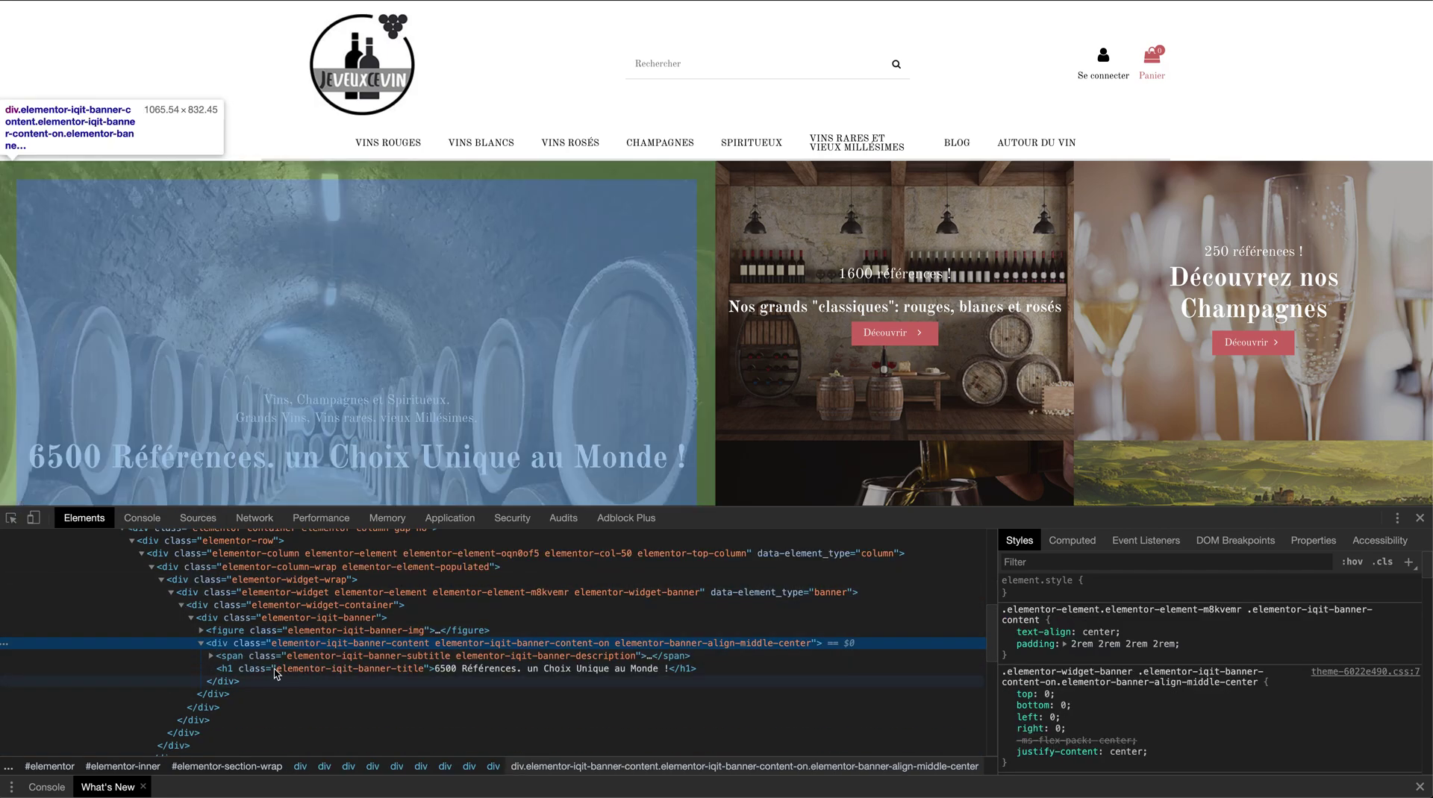
{"action": "left_click", "coordinate": [211, 656]}
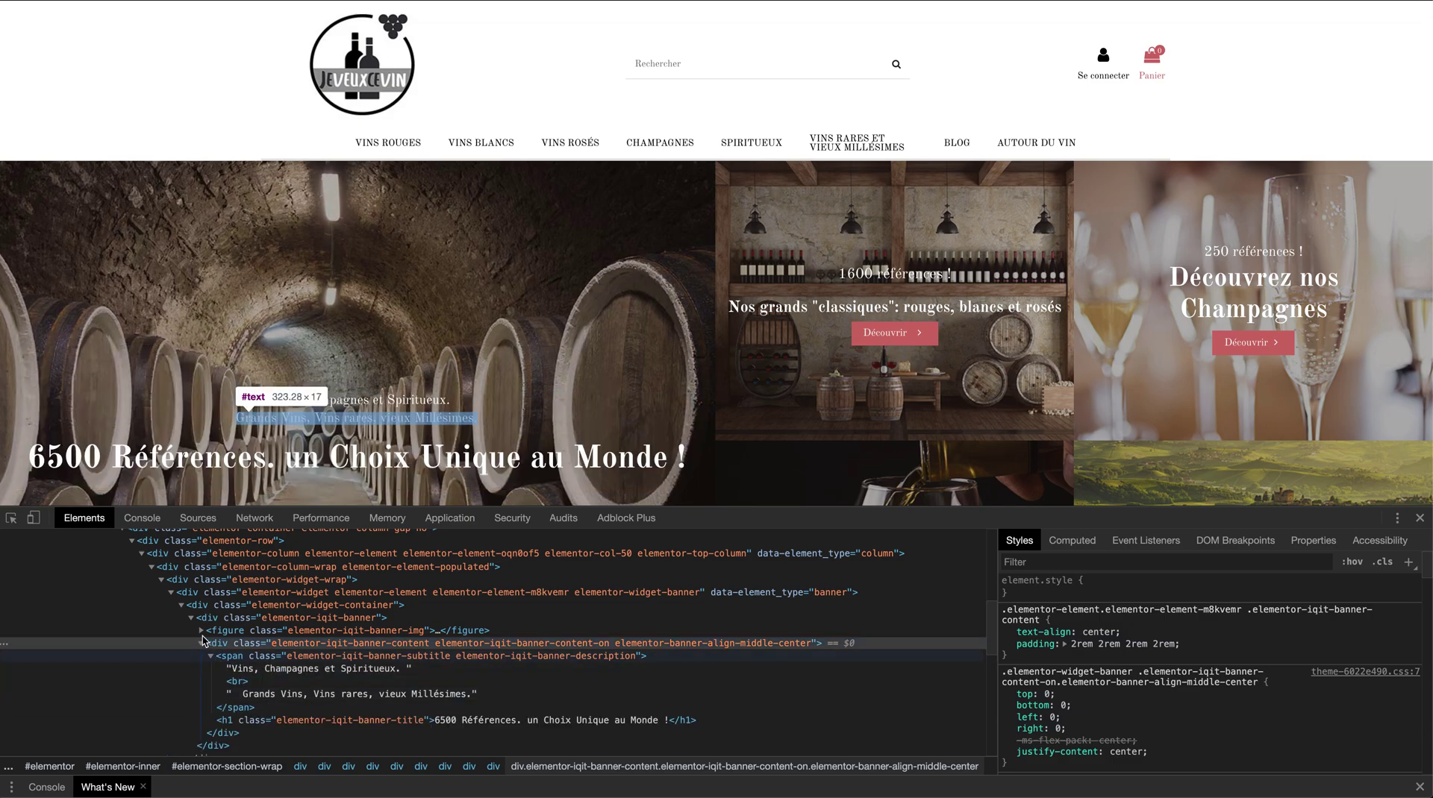
{"action": "left_click", "coordinate": [202, 632]}
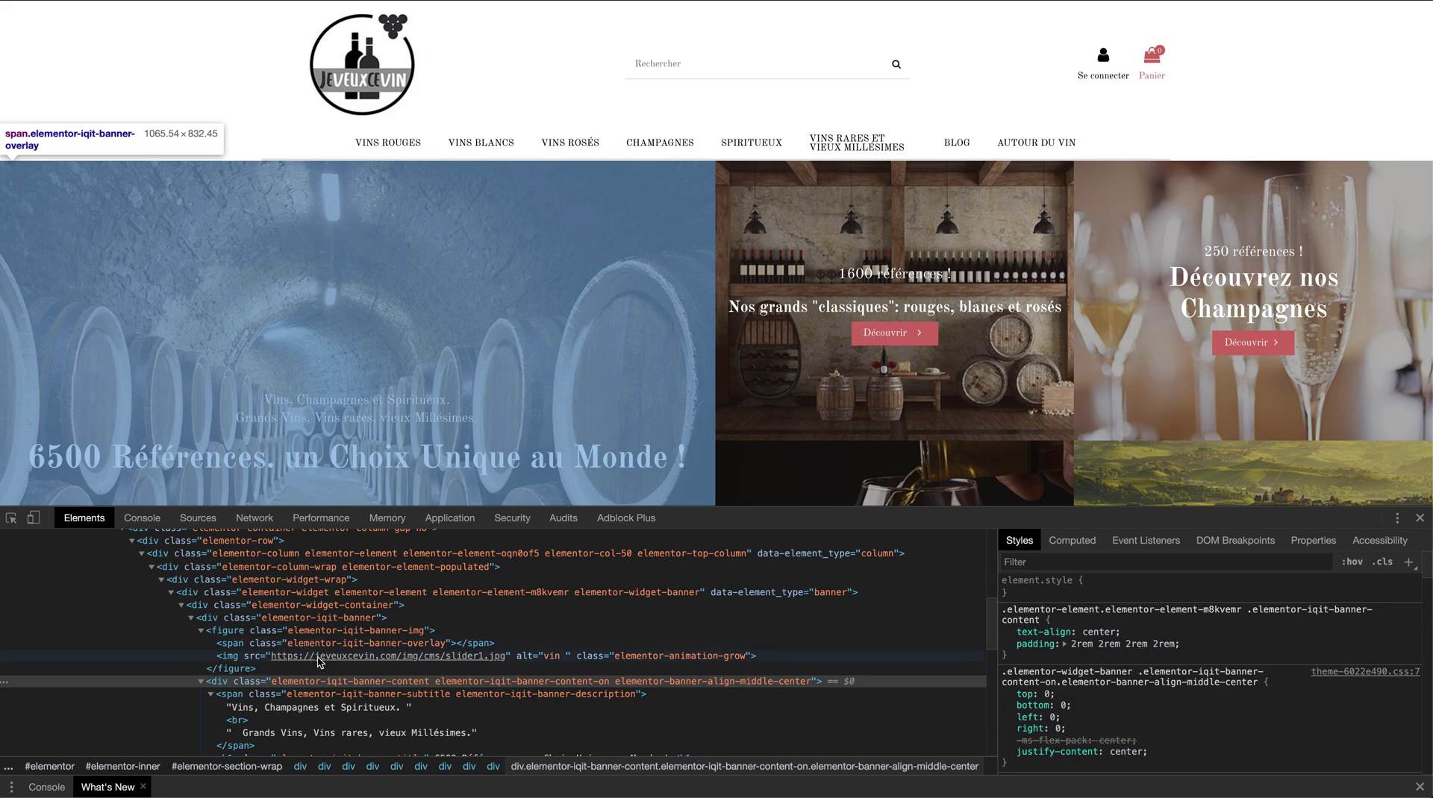
{"action": "mouse_move", "coordinate": [319, 658]}
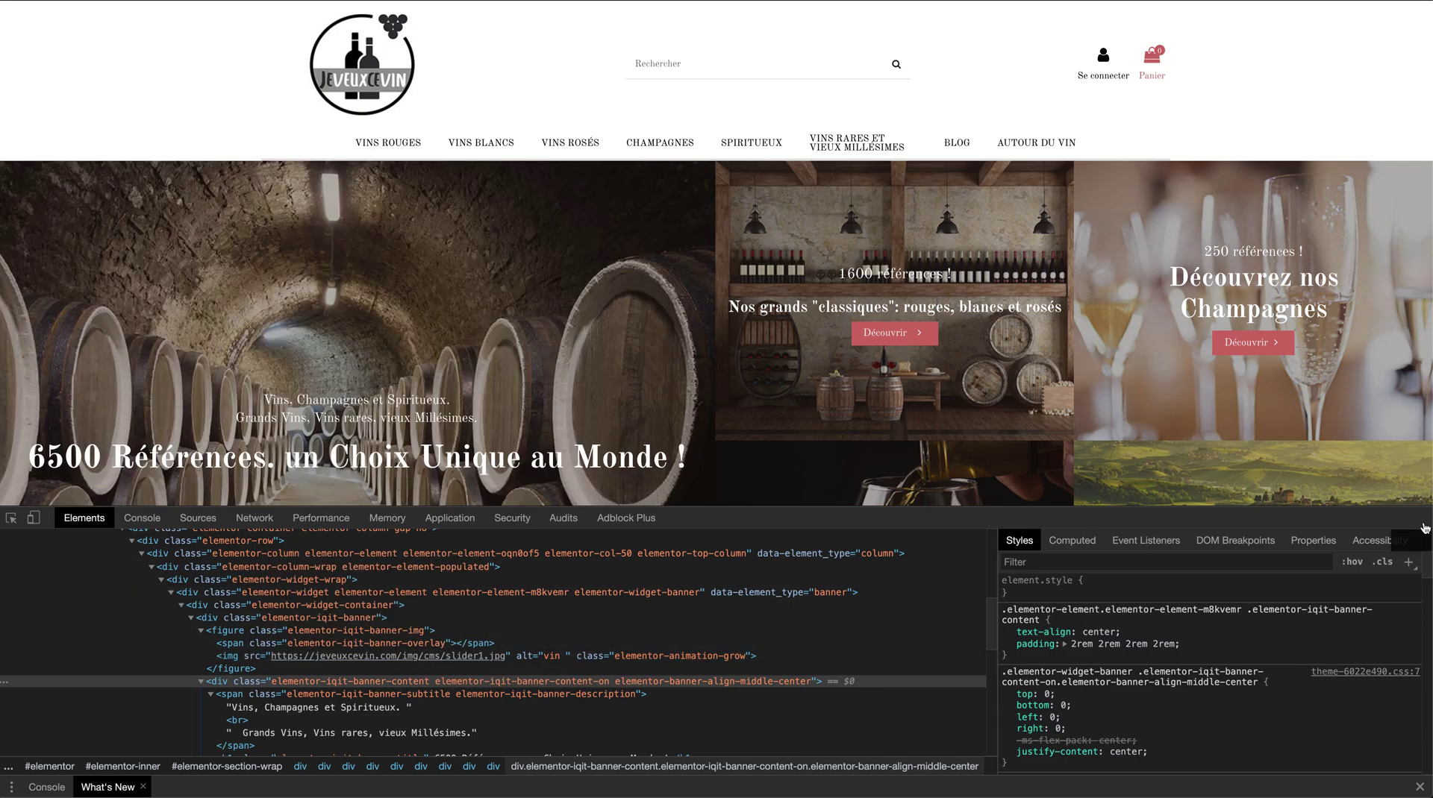
{"action": "left_click", "coordinate": [1419, 518]}
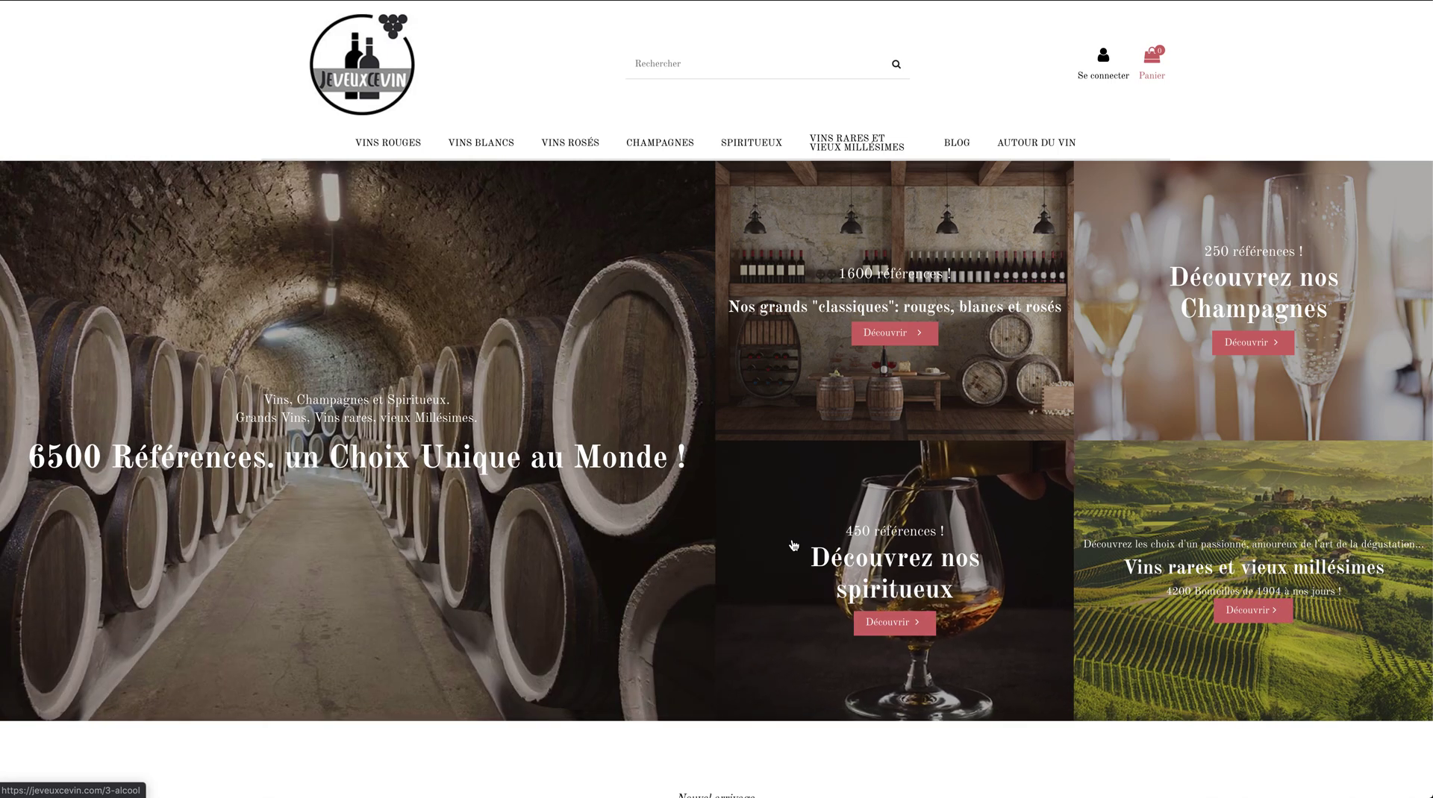
- Return to the Elementor homepage layout and open the large wine-cellar banner's content settings
{"action": "scroll", "coordinate": [603, 577], "scroll_direction": "down", "scroll_amount": 1}
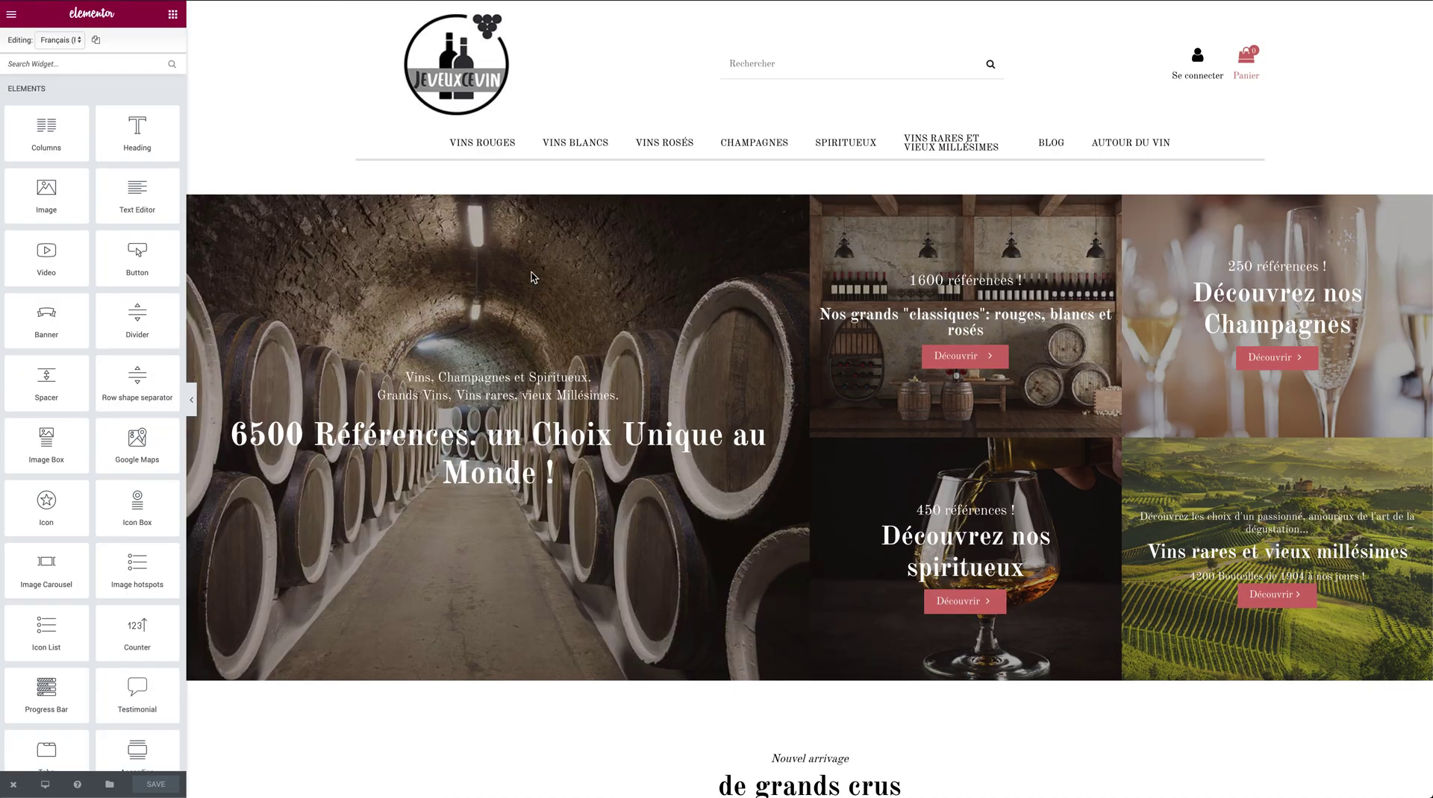
{"action": "left_click", "coordinate": [323, 230]}
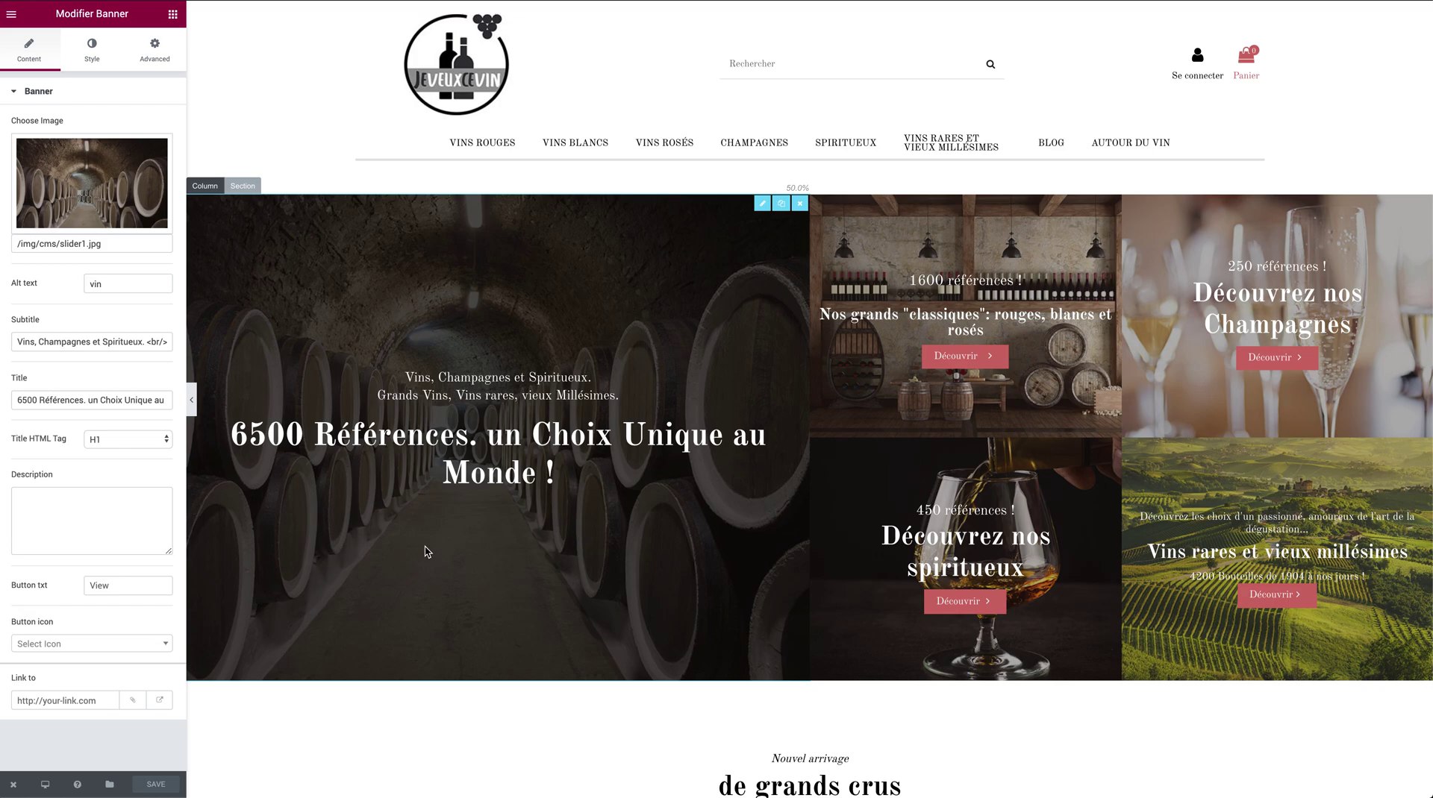
- Review the large wine-cellar banner's image, alt text and subtitle settings against its text in the layout
{"action": "mouse_move", "coordinate": [96, 211]}
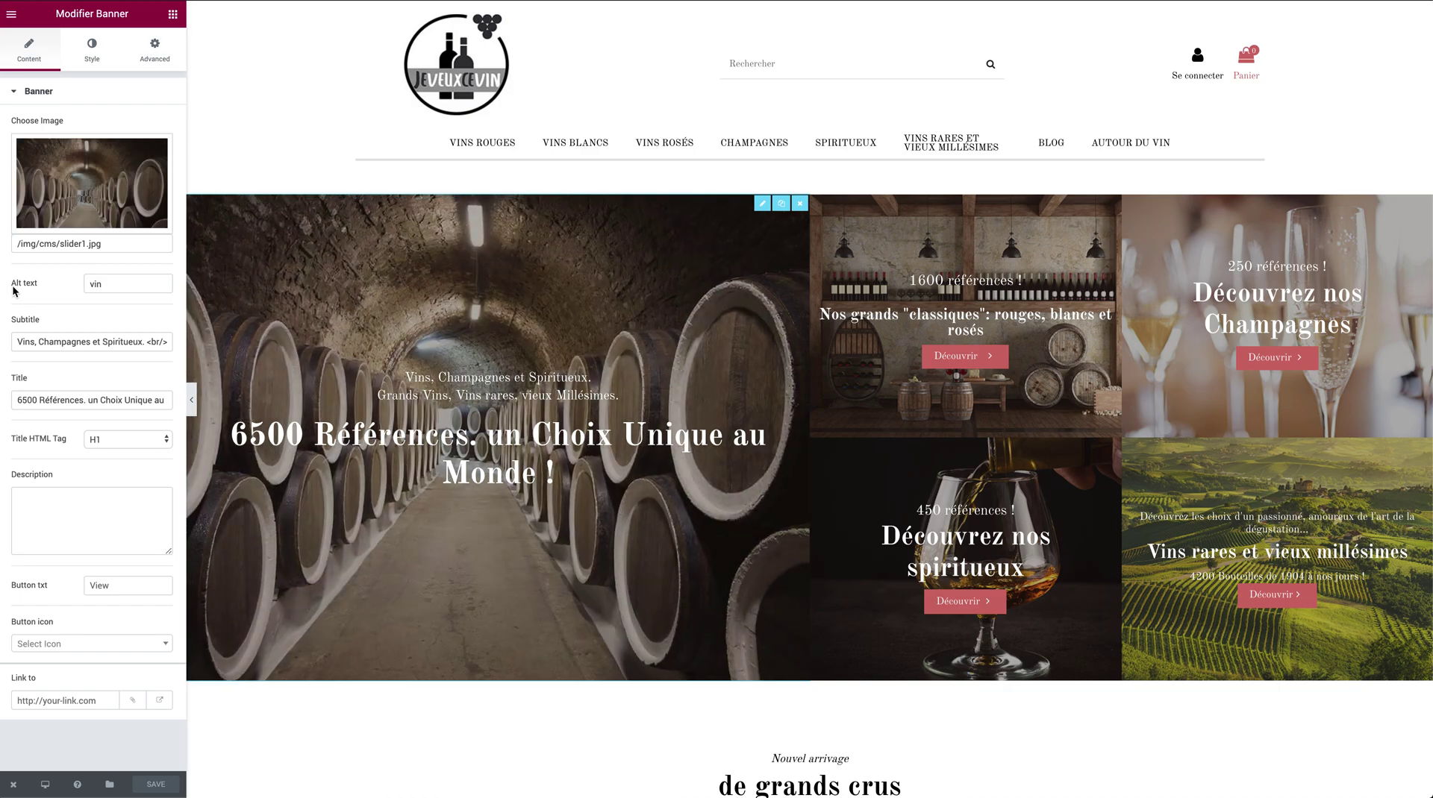
{"action": "left_click", "coordinate": [106, 284]}
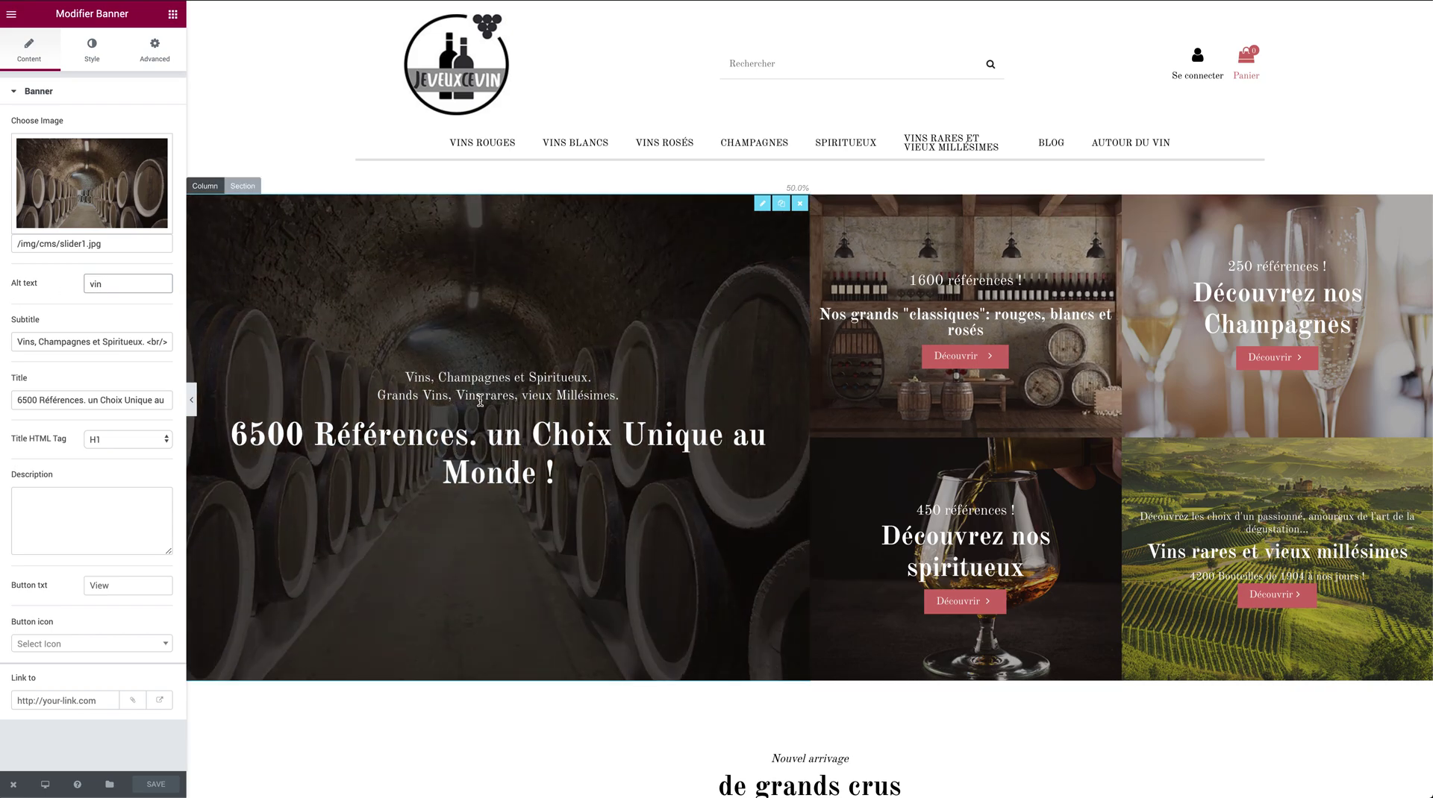
{"action": "left_click", "coordinate": [52, 345]}
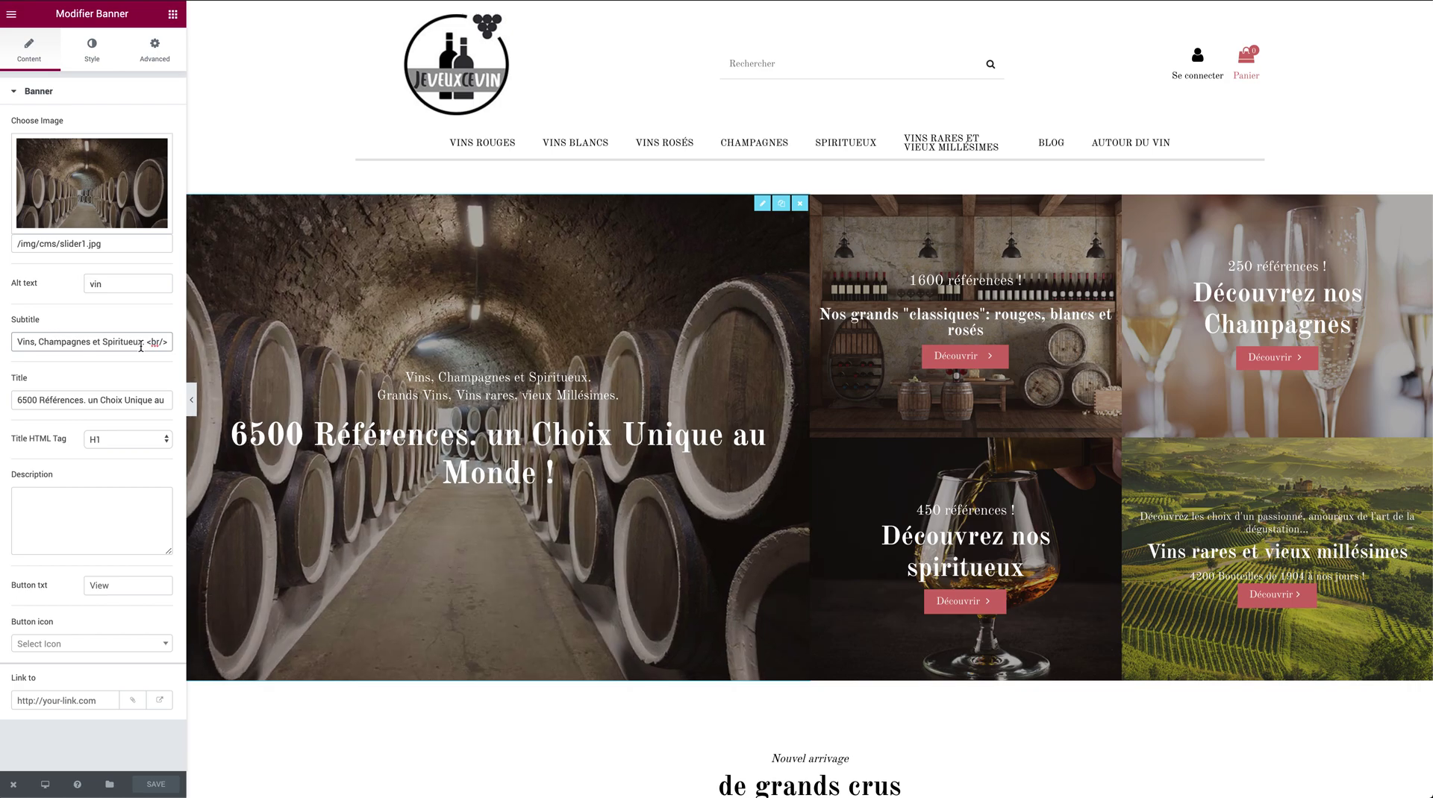
{"action": "left_click_drag", "start_coordinate": [410, 372], "coordinate": [553, 389]}
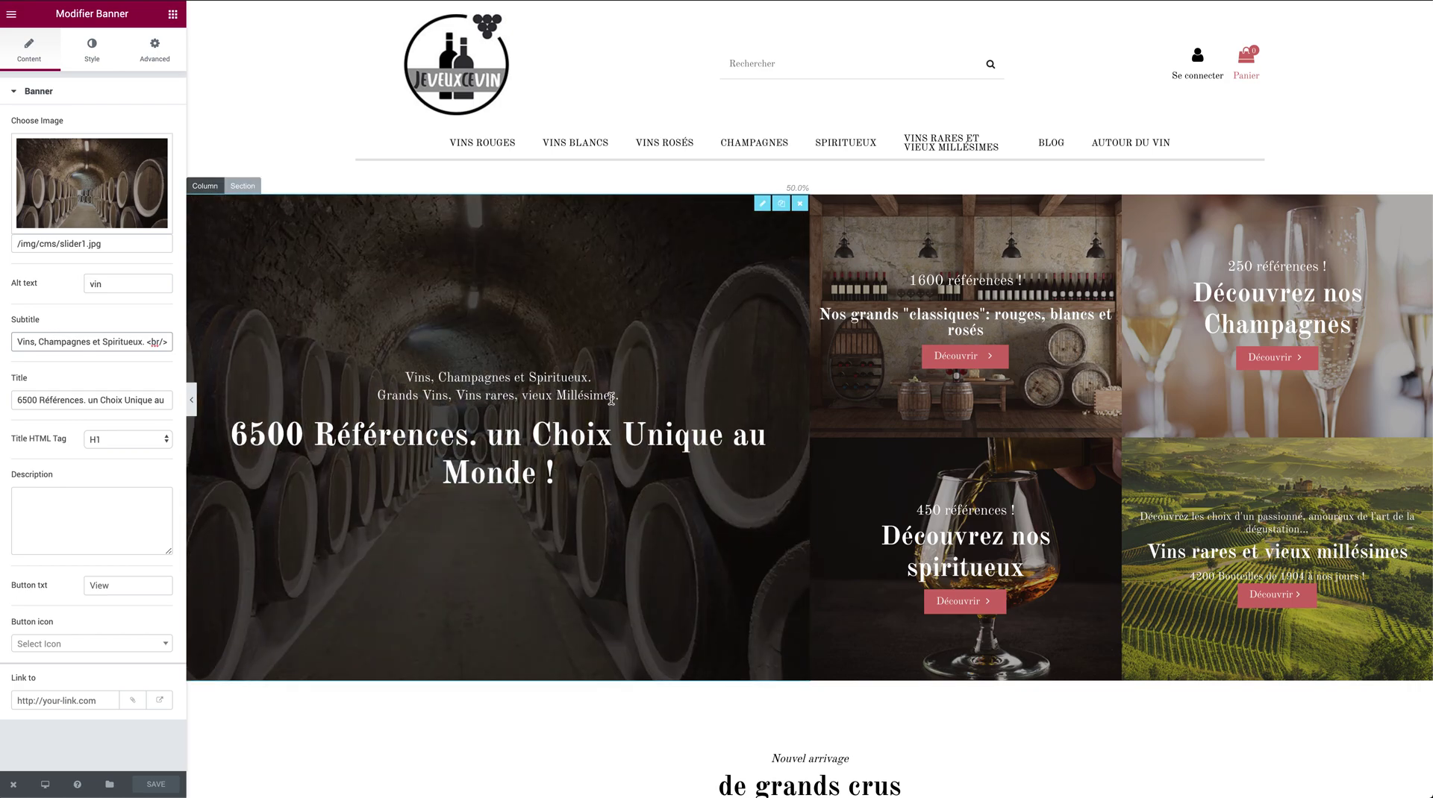
{"action": "left_click_drag", "start_coordinate": [607, 397], "coordinate": [594, 396]}
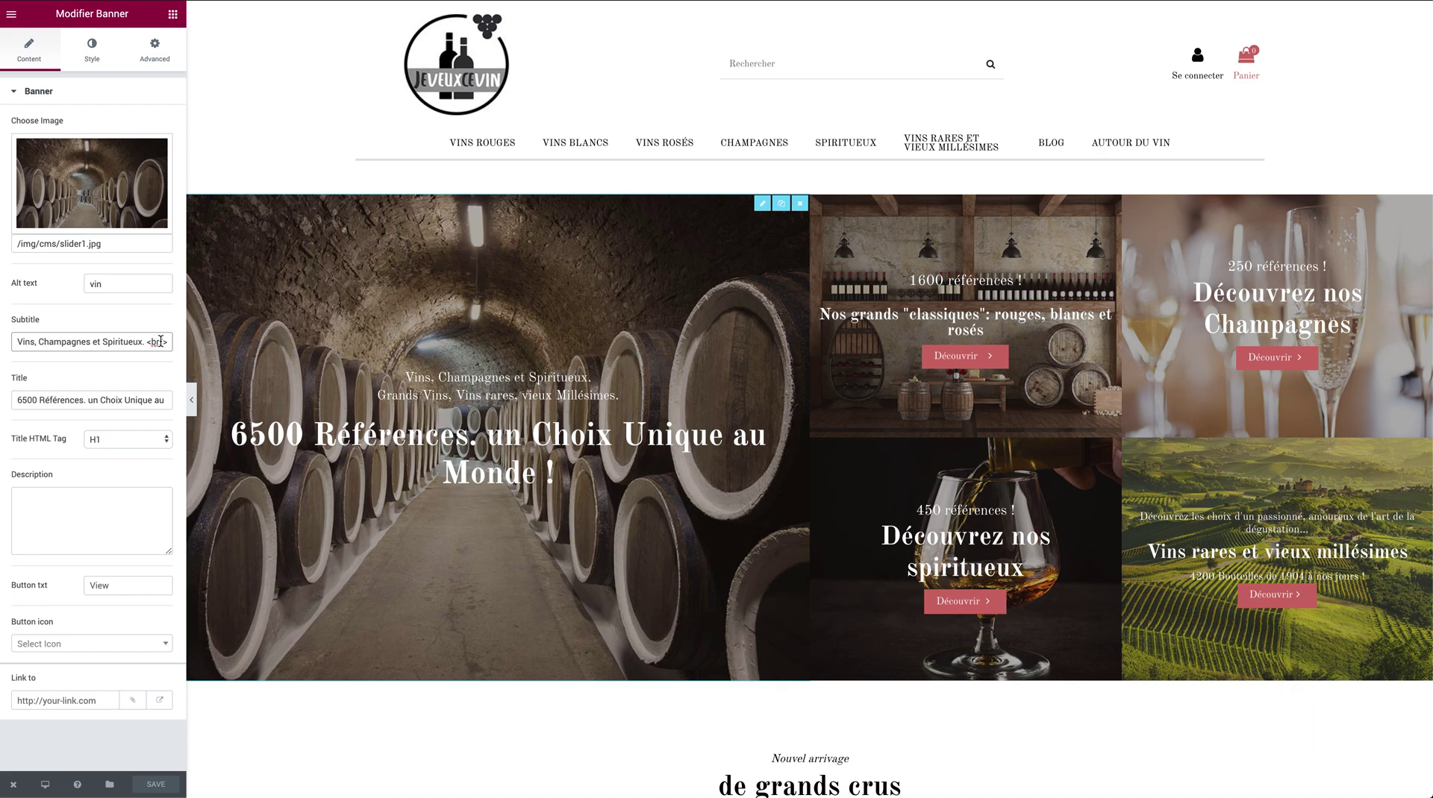
- Try an extra <br/> line break before "Spiritueux" in the large banner's subtitle, and undo it
{"action": "left_click_drag", "start_coordinate": [168, 342], "coordinate": [141, 349]}
{"action": "left_click", "coordinate": [145, 344]}
{"action": "left_click_drag", "start_coordinate": [142, 343], "coordinate": [116, 345]}
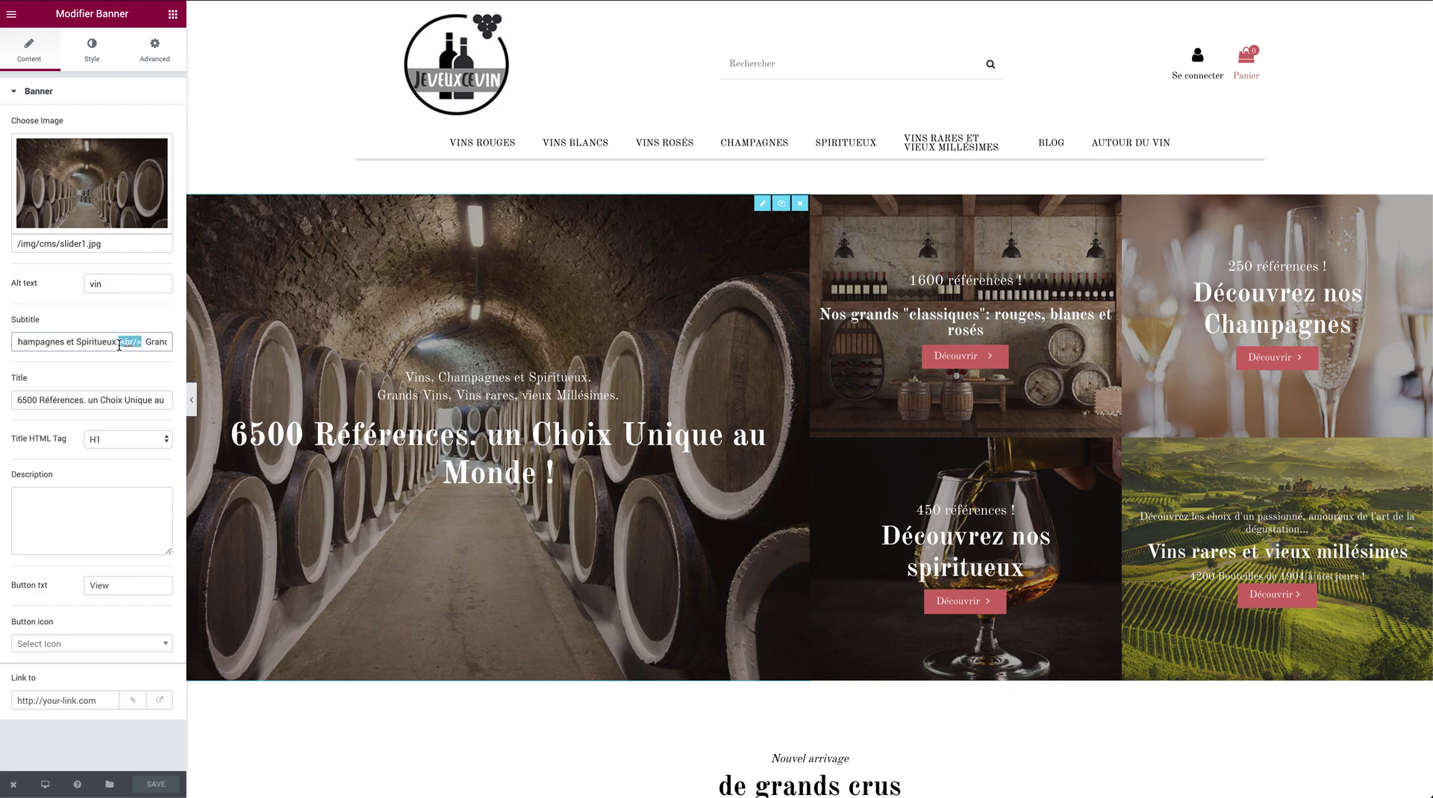
{"action": "left_click", "coordinate": [74, 343]}
{"action": "key", "text": "ctrl+v"}
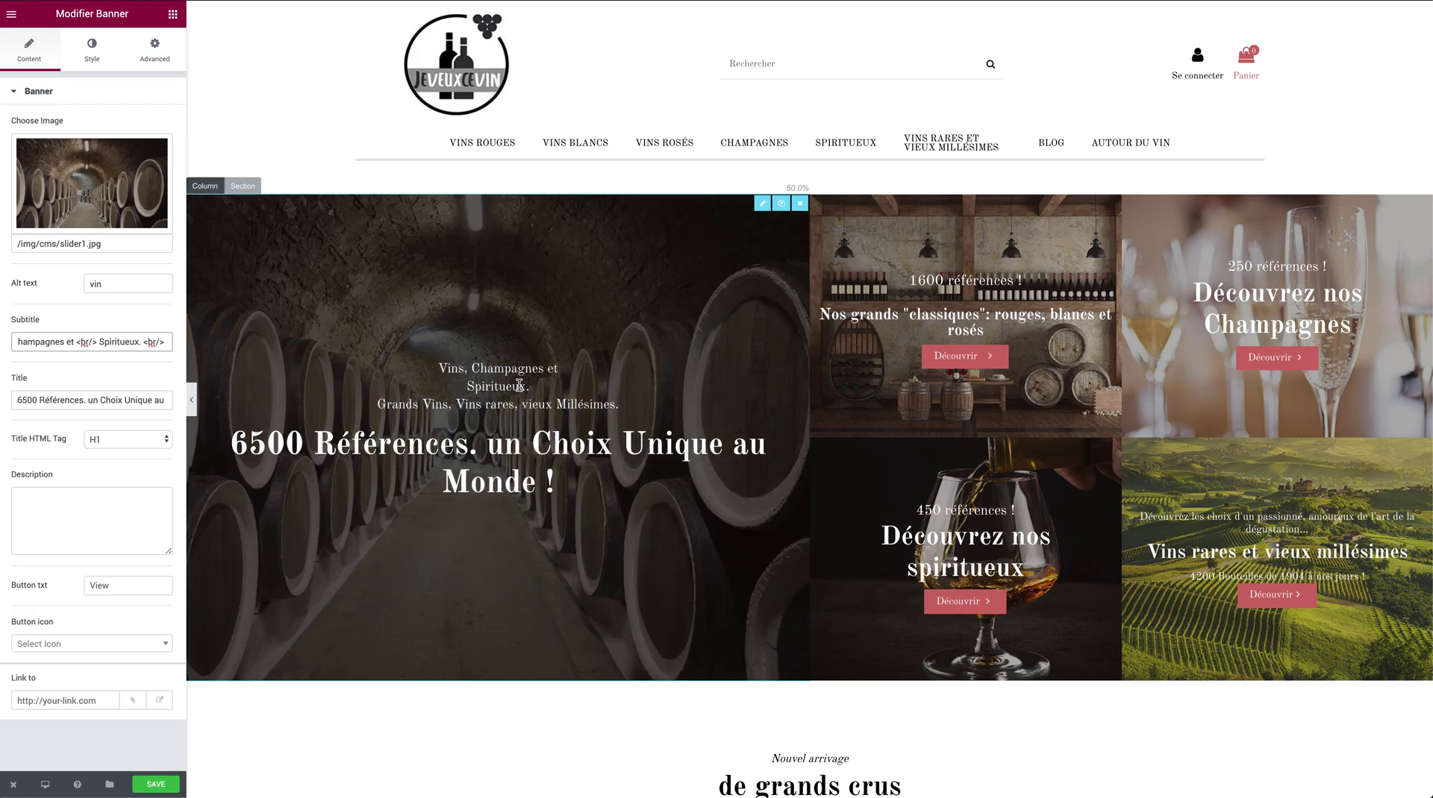
{"action": "key", "text": "ctrl+z"}
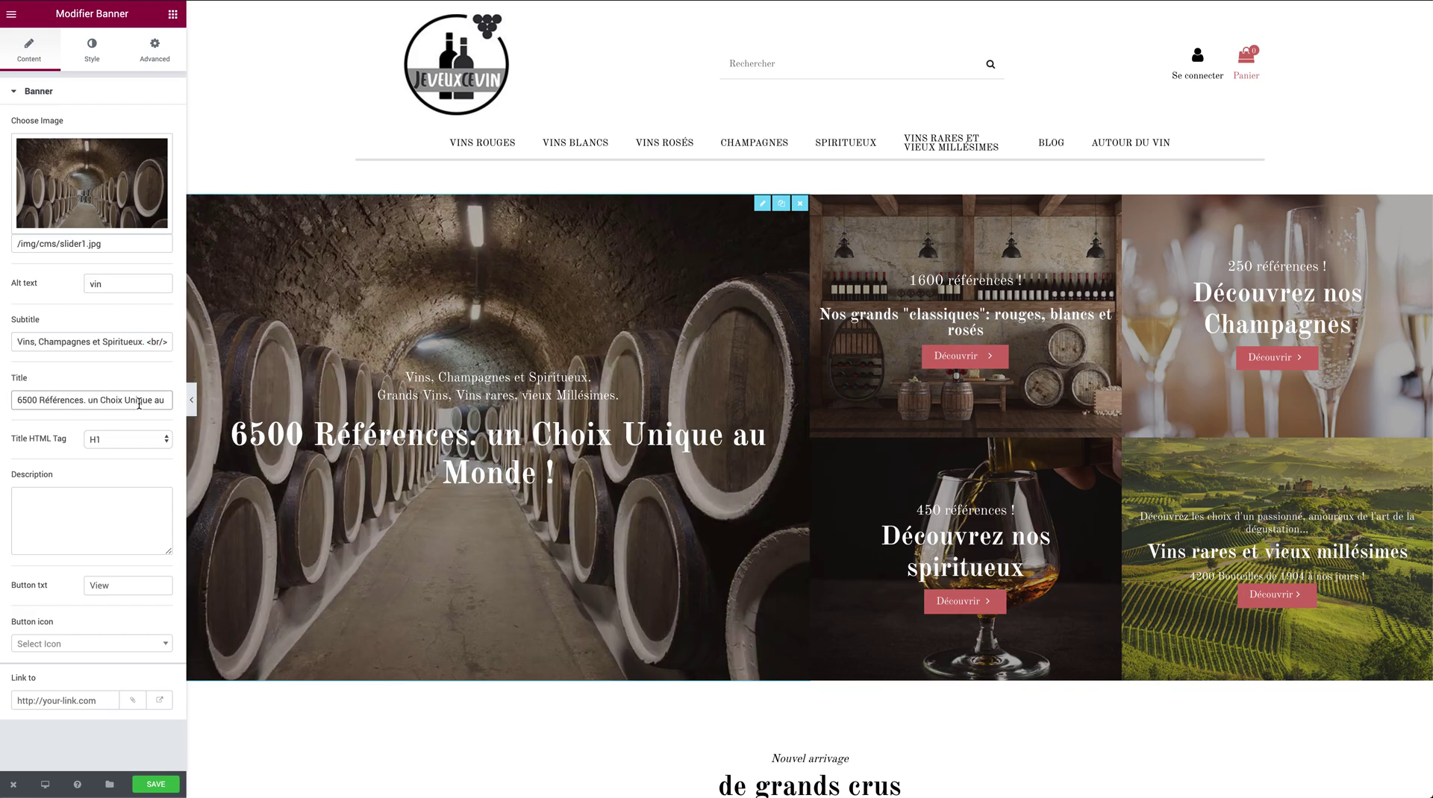
- Check the large banner's title HTML tag options, set the "Nos grands classiques" banner's title tag to H2, and save the layout
{"action": "left_click", "coordinate": [142, 441]}
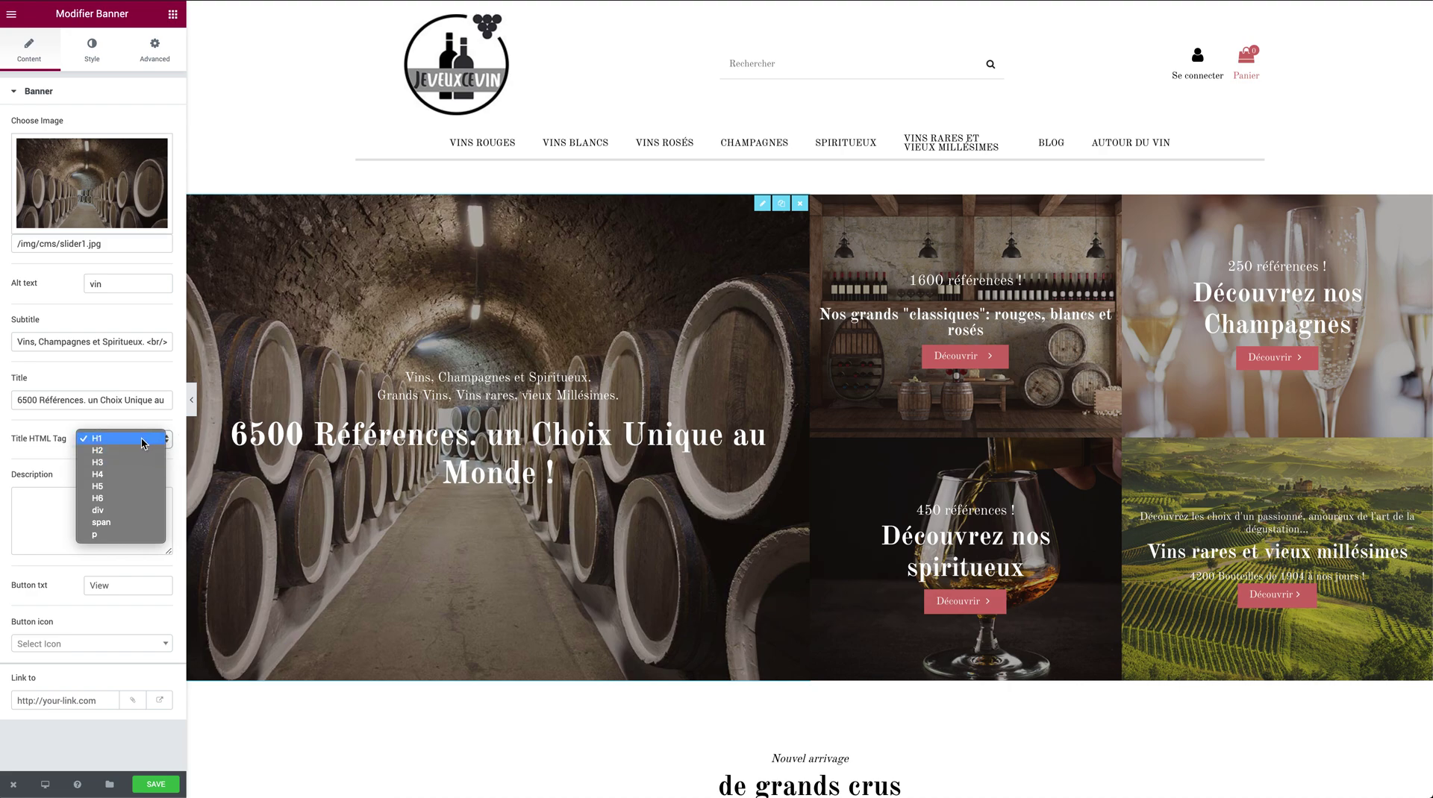
{"action": "left_click", "coordinate": [792, 369]}
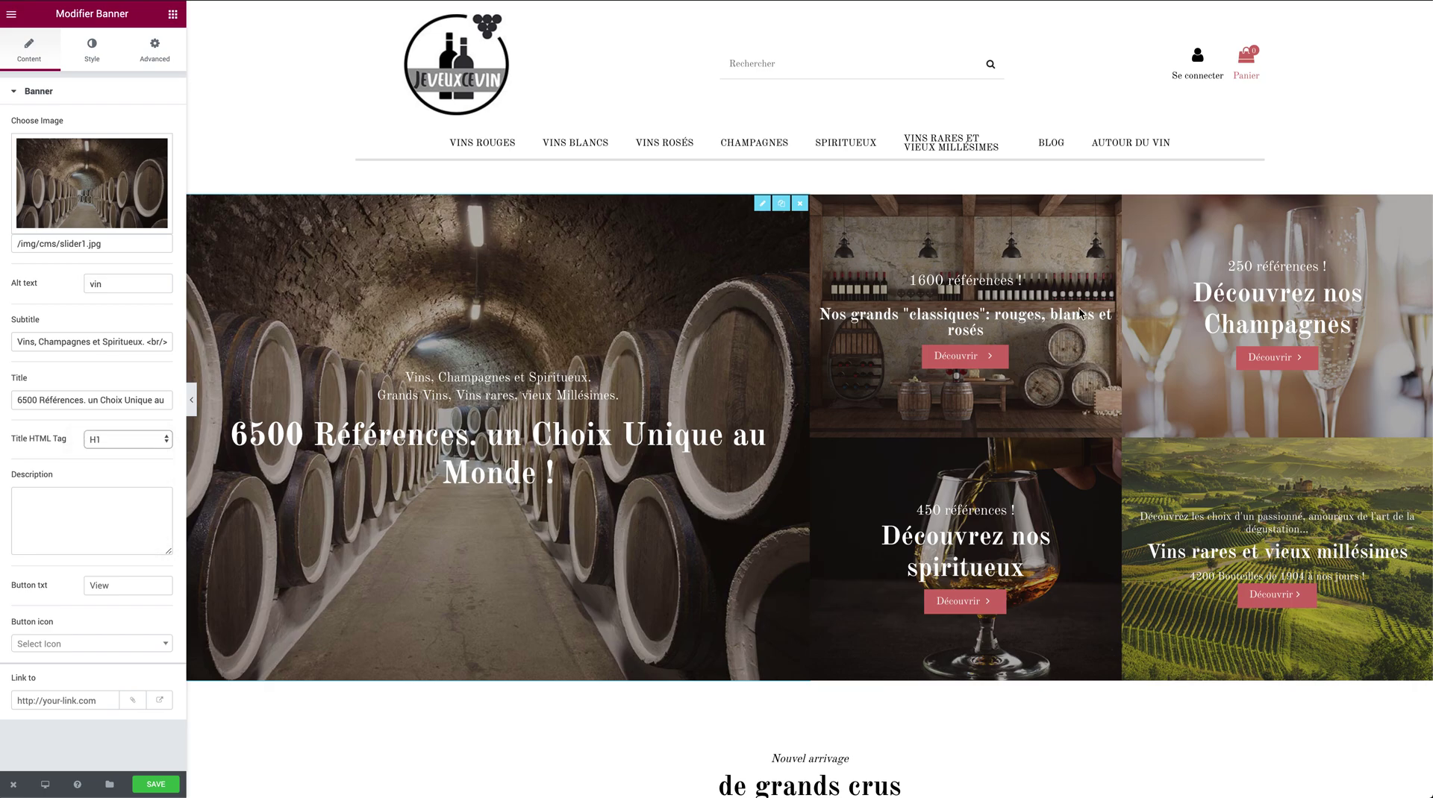
{"action": "left_click", "coordinate": [1001, 322]}
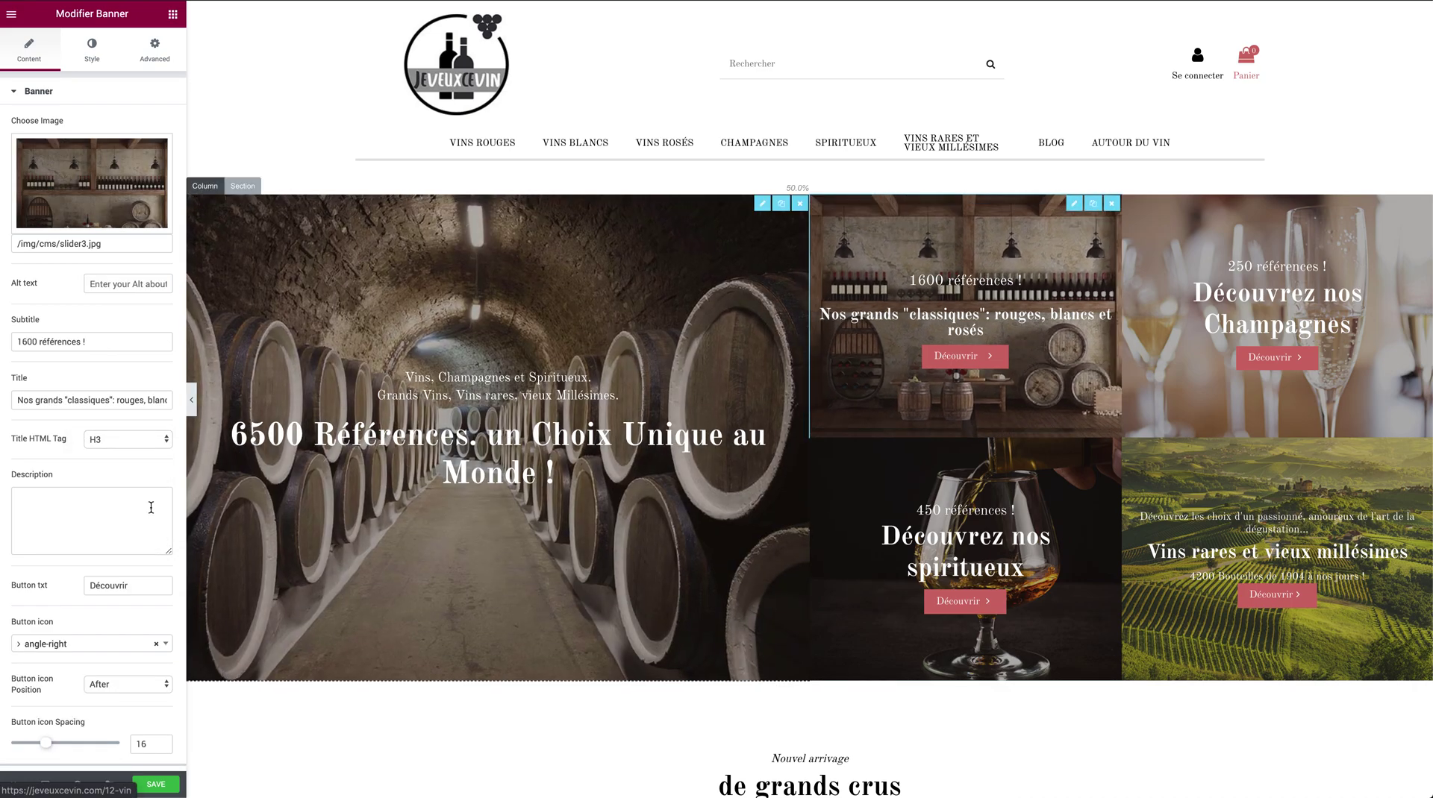
{"action": "left_click", "coordinate": [115, 445]}
{"action": "left_click", "coordinate": [110, 428]}
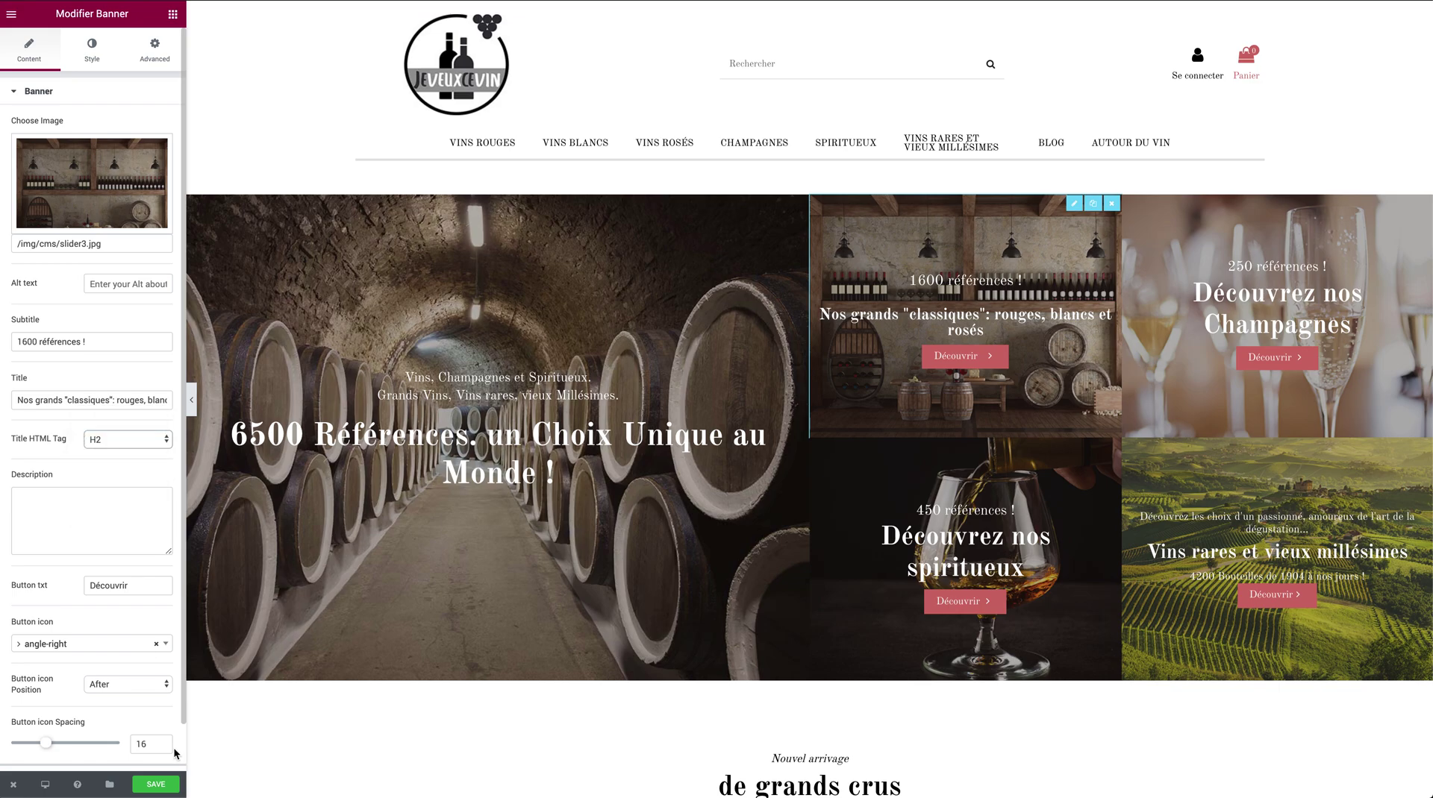
{"action": "key", "text": "ctrl+s"}
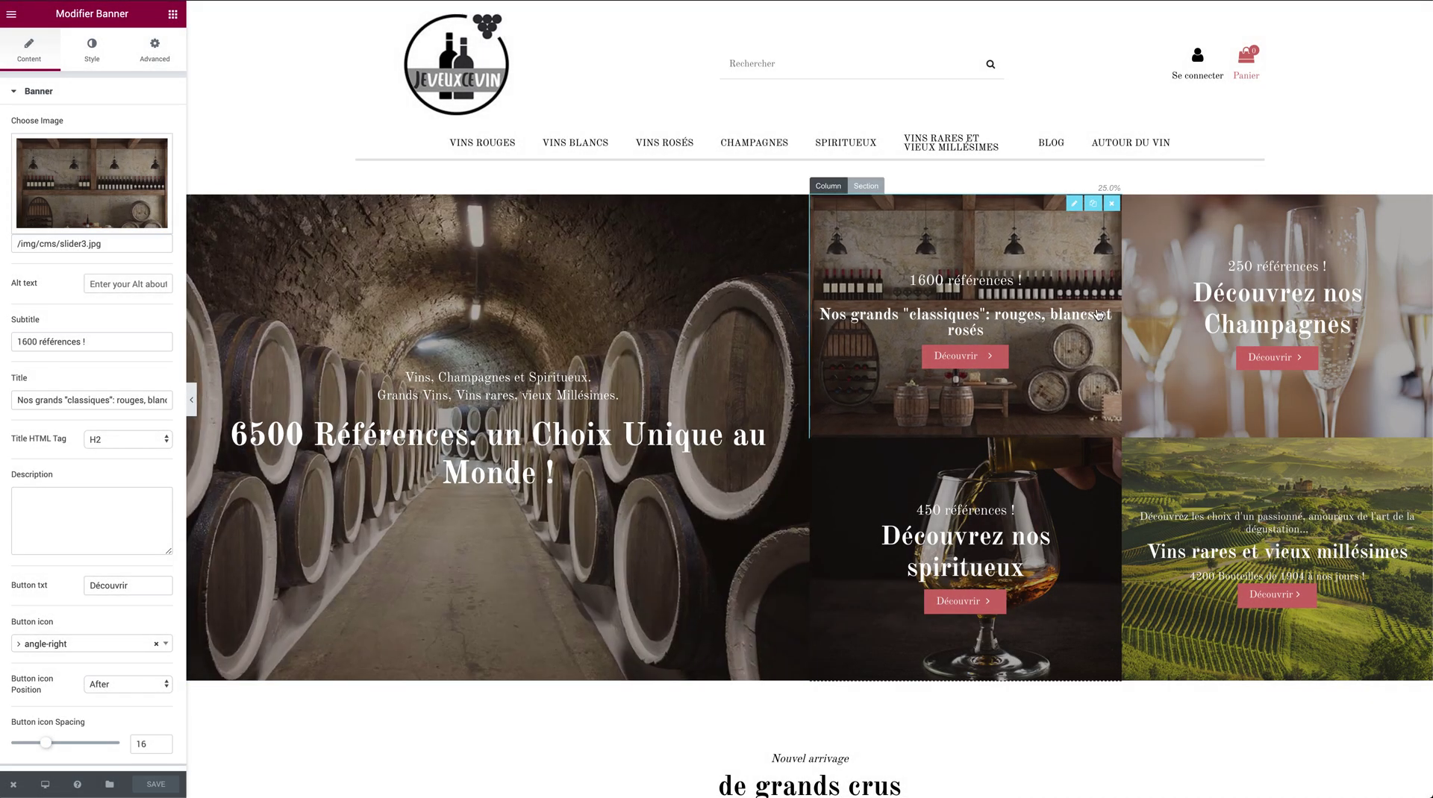
- Check the title HTML tags of the Champagnes banner, the "Vins rares et vieux millésimes" banner and the "de grands crus" heading
{"action": "left_click", "coordinate": [1249, 295]}
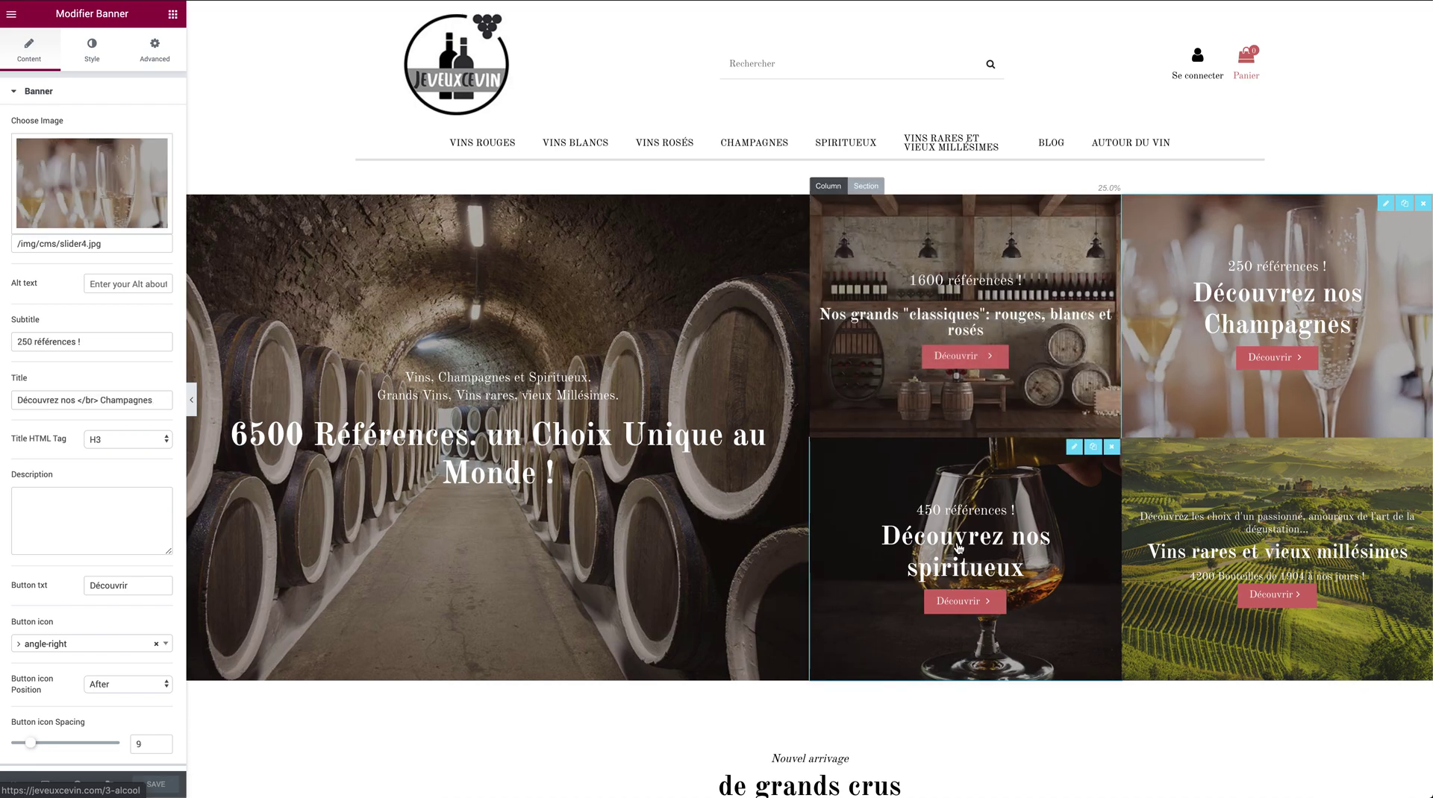
{"action": "left_click", "coordinate": [1182, 542]}
{"action": "scroll", "coordinate": [927, 704], "scroll_direction": "down", "scroll_amount": 1}
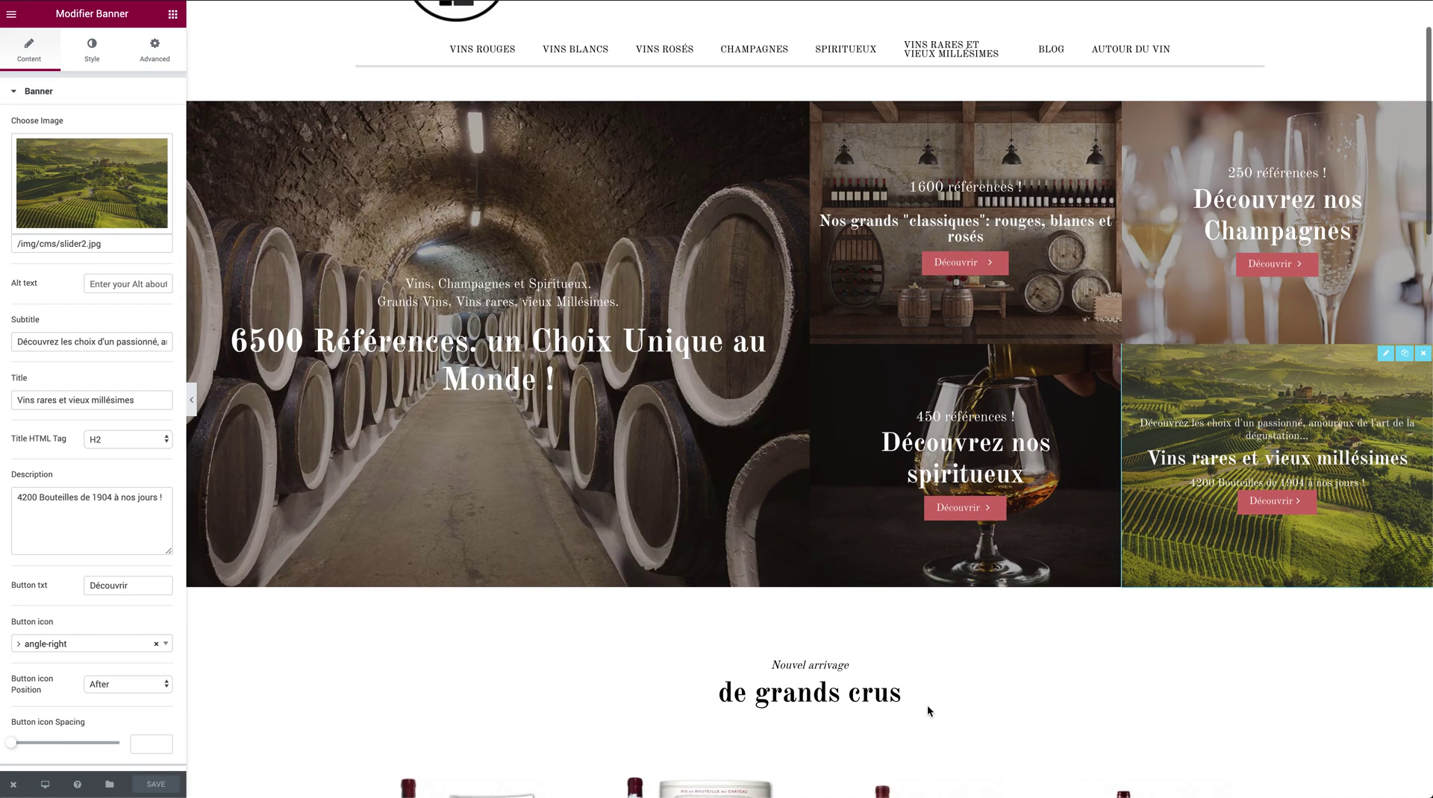
{"action": "left_click", "coordinate": [841, 700]}
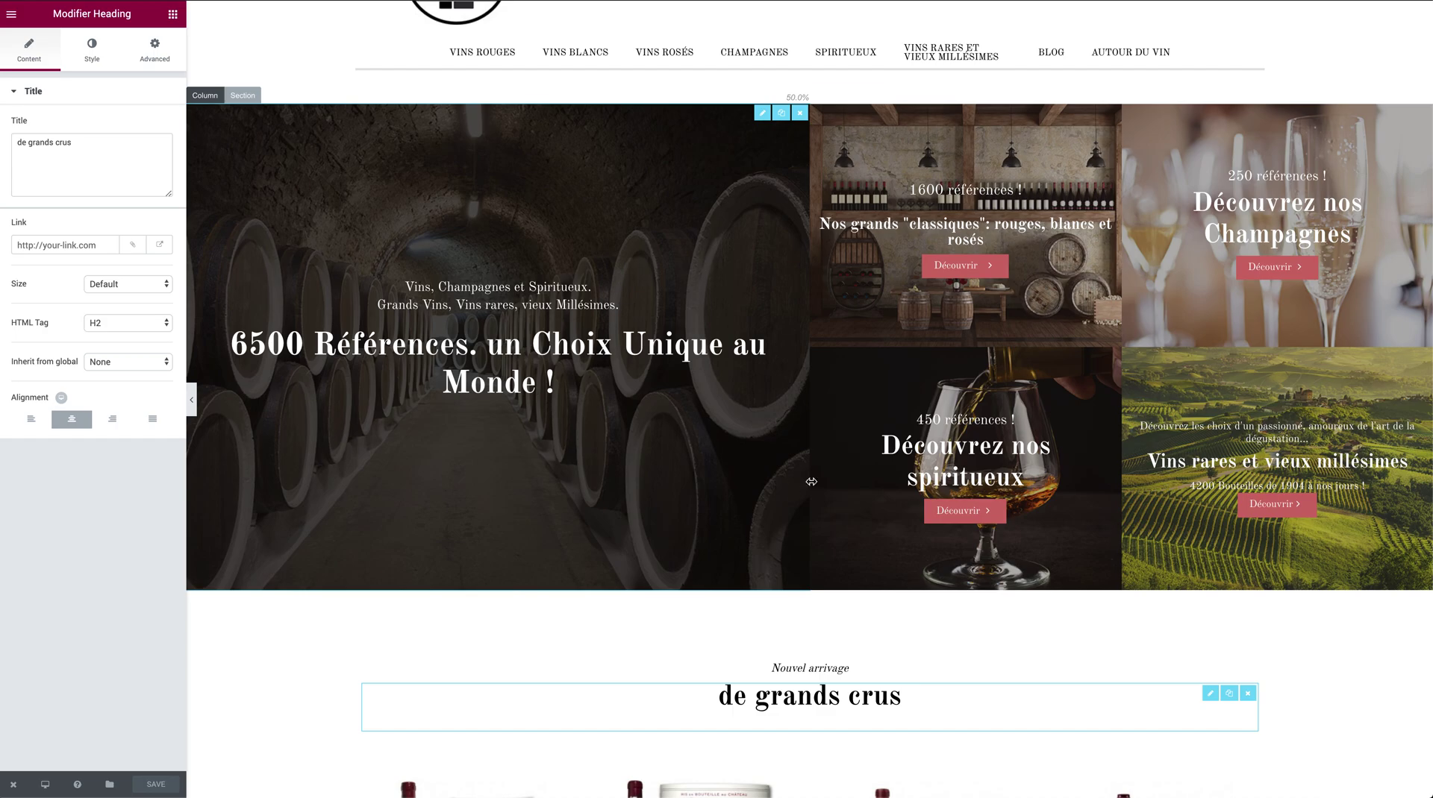
- Try linking the large wine-cellar banner to the store's red wine page filtered on the Bourgogne region, and clear the link
{"action": "left_click", "coordinate": [294, 291]}
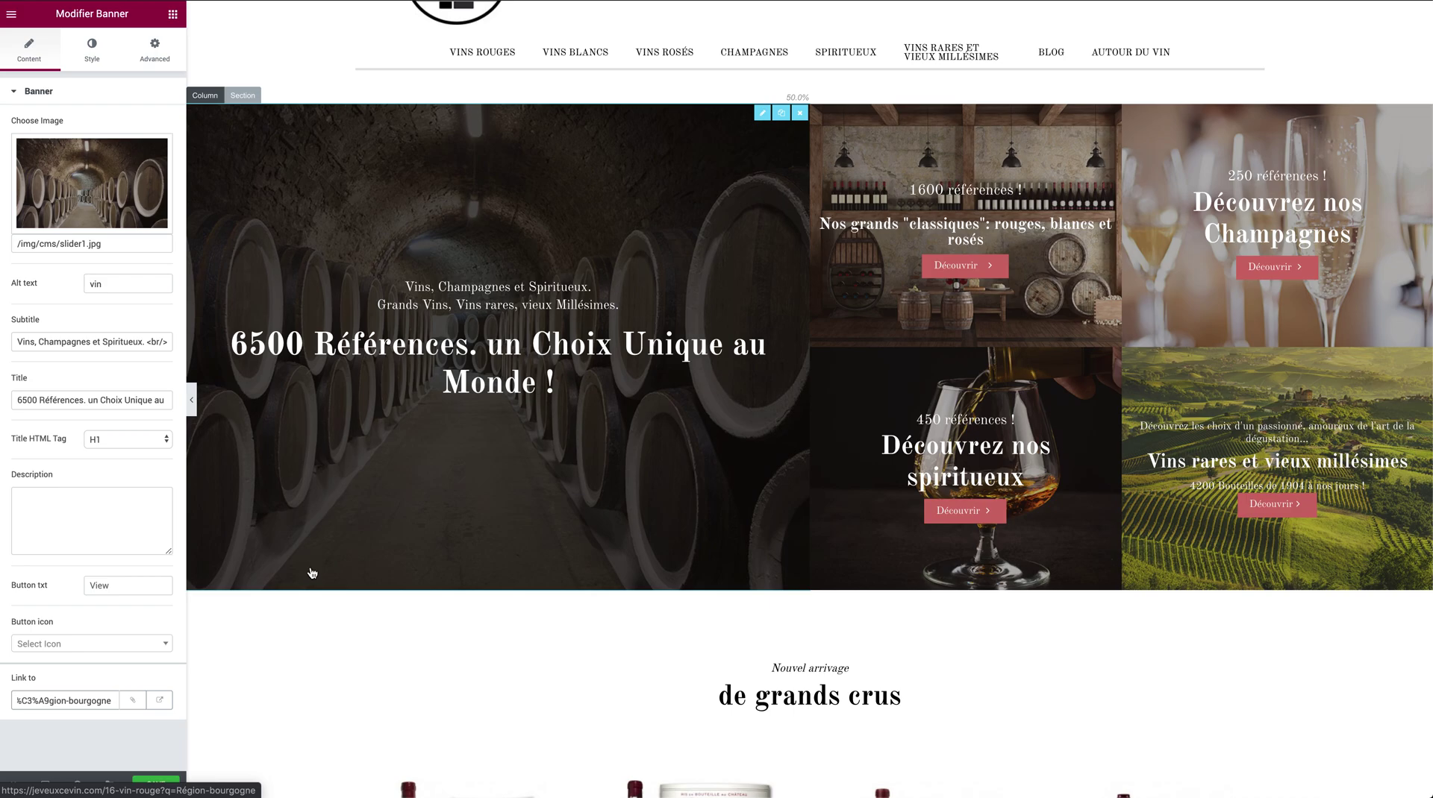
{"action": "triple_click", "coordinate": [75, 702]}
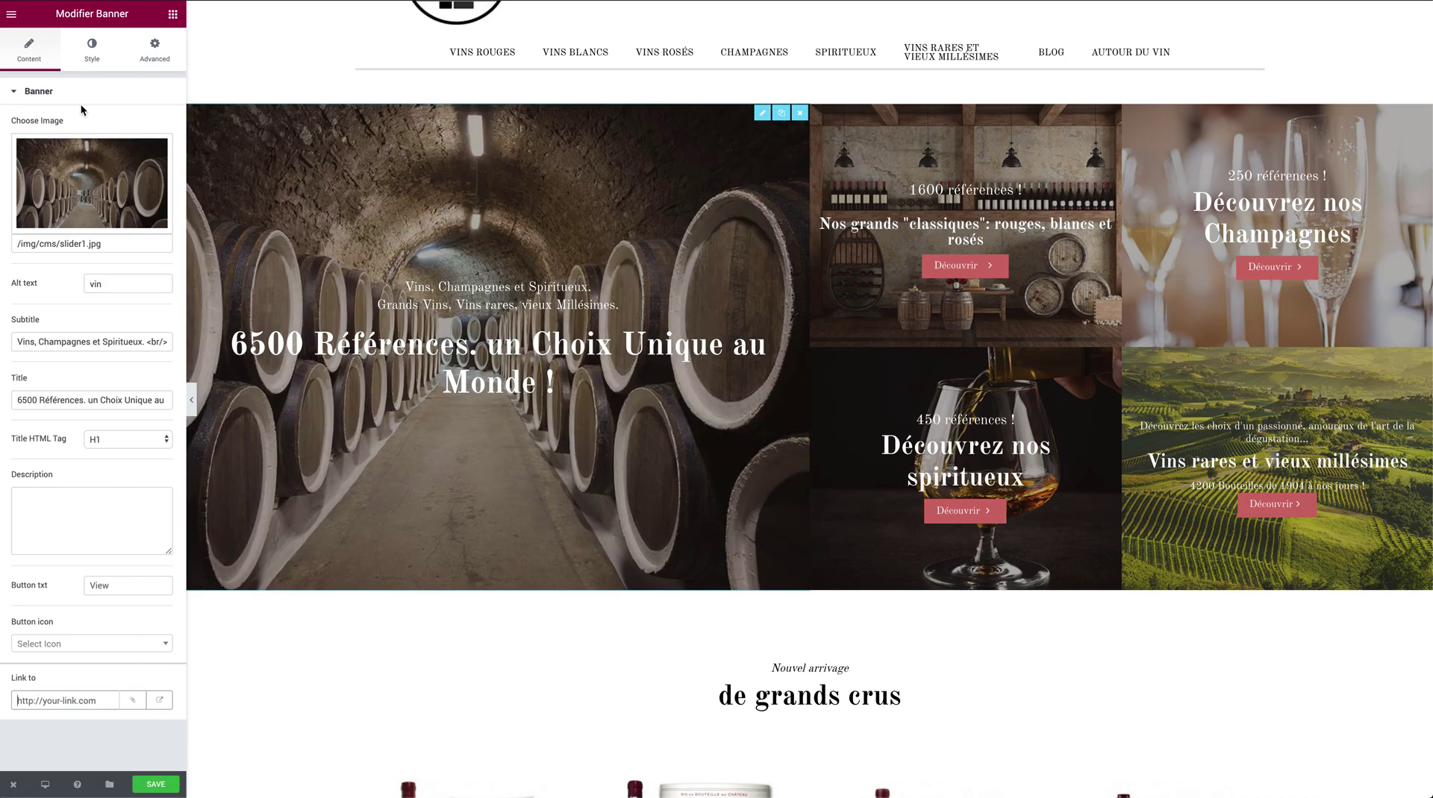
- Try the Shrink image animation on the large wine-cellar banner and restore it to Grow
{"action": "left_click", "coordinate": [39, 91]}
{"action": "left_click", "coordinate": [93, 51]}
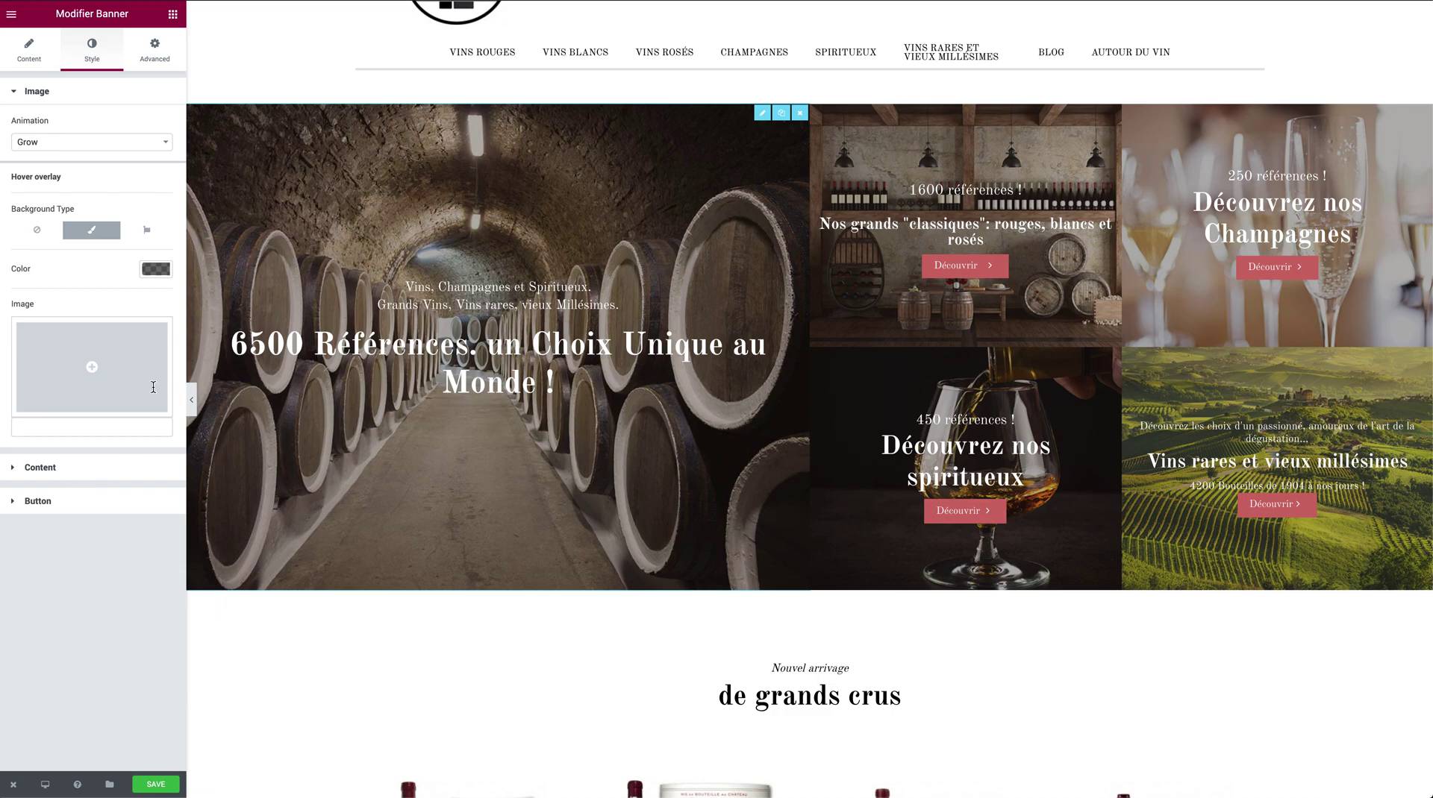
{"action": "left_click", "coordinate": [97, 147]}
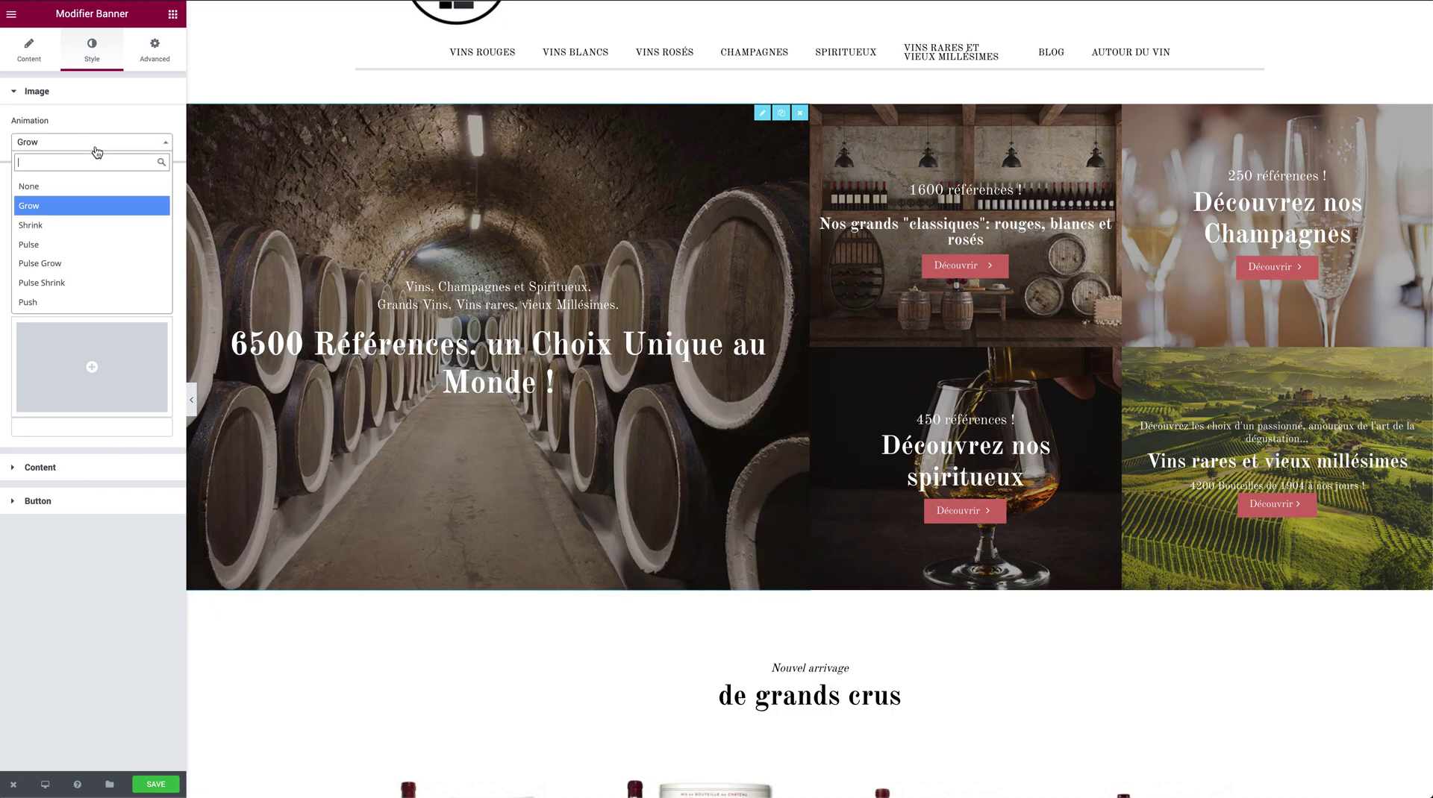
{"action": "left_click", "coordinate": [97, 225]}
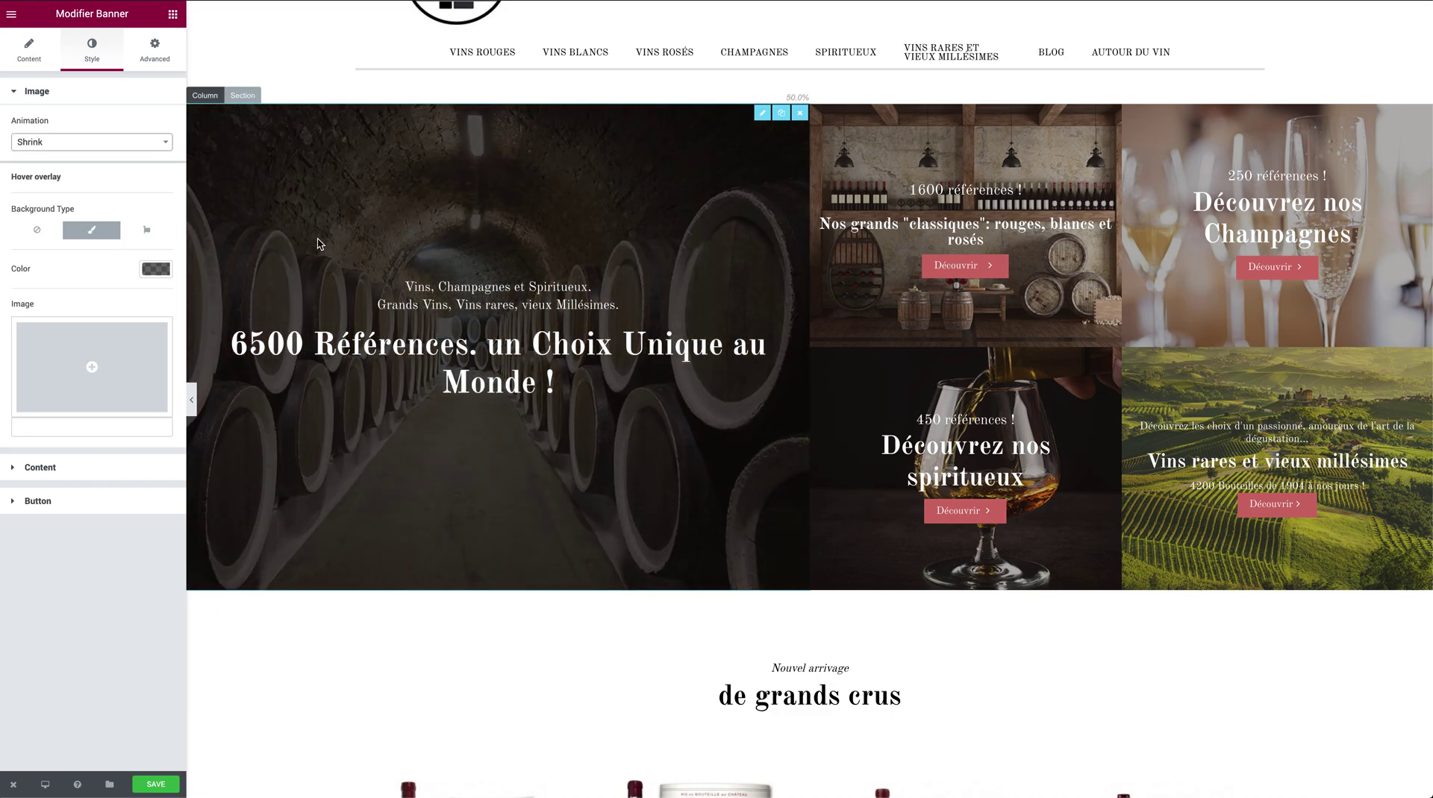
{"action": "left_click", "coordinate": [75, 142]}
{"action": "left_click", "coordinate": [83, 203]}
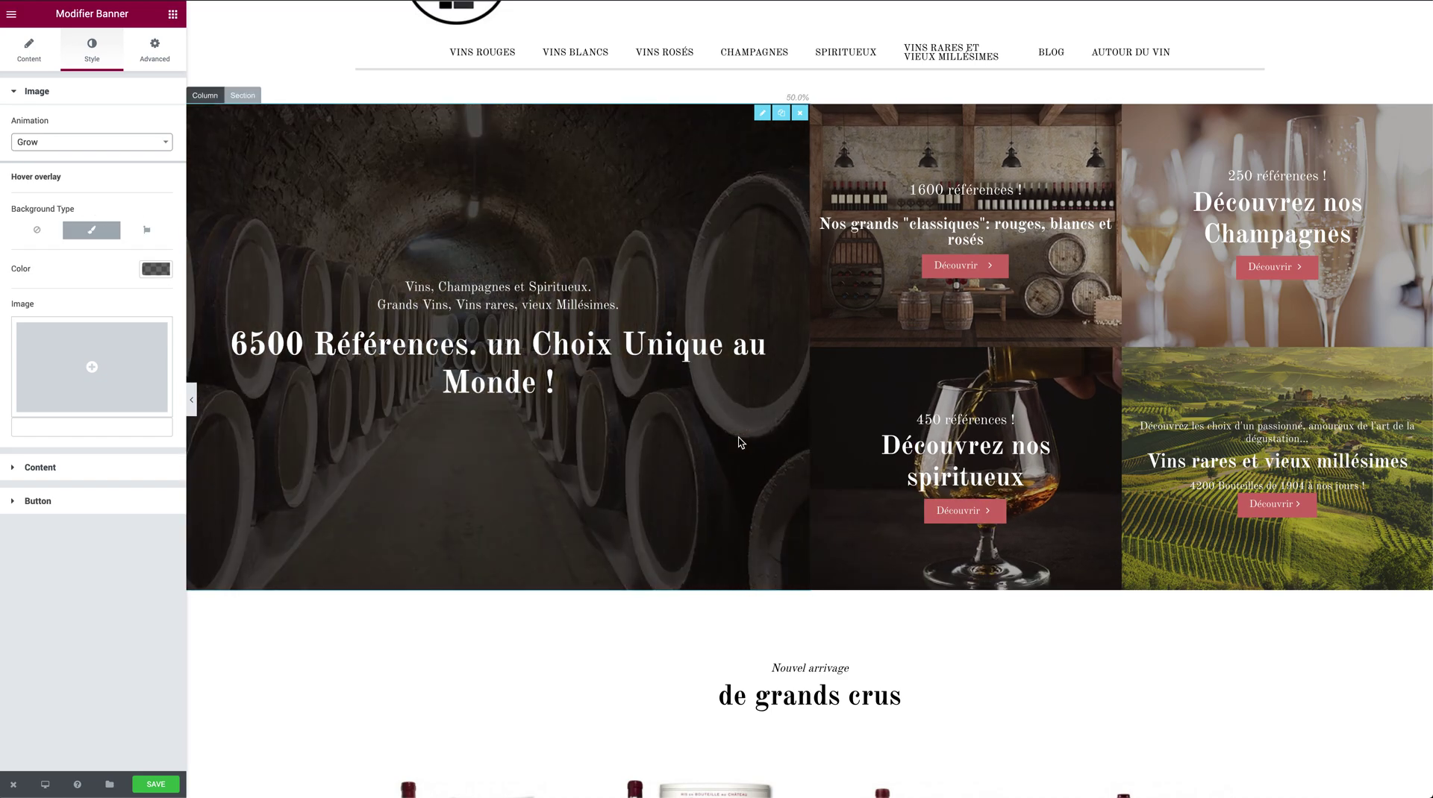
- Check the large banner's button style and try a button spacing of 76 on the "Nos grands classiques" banner
{"action": "left_click", "coordinate": [41, 501]}
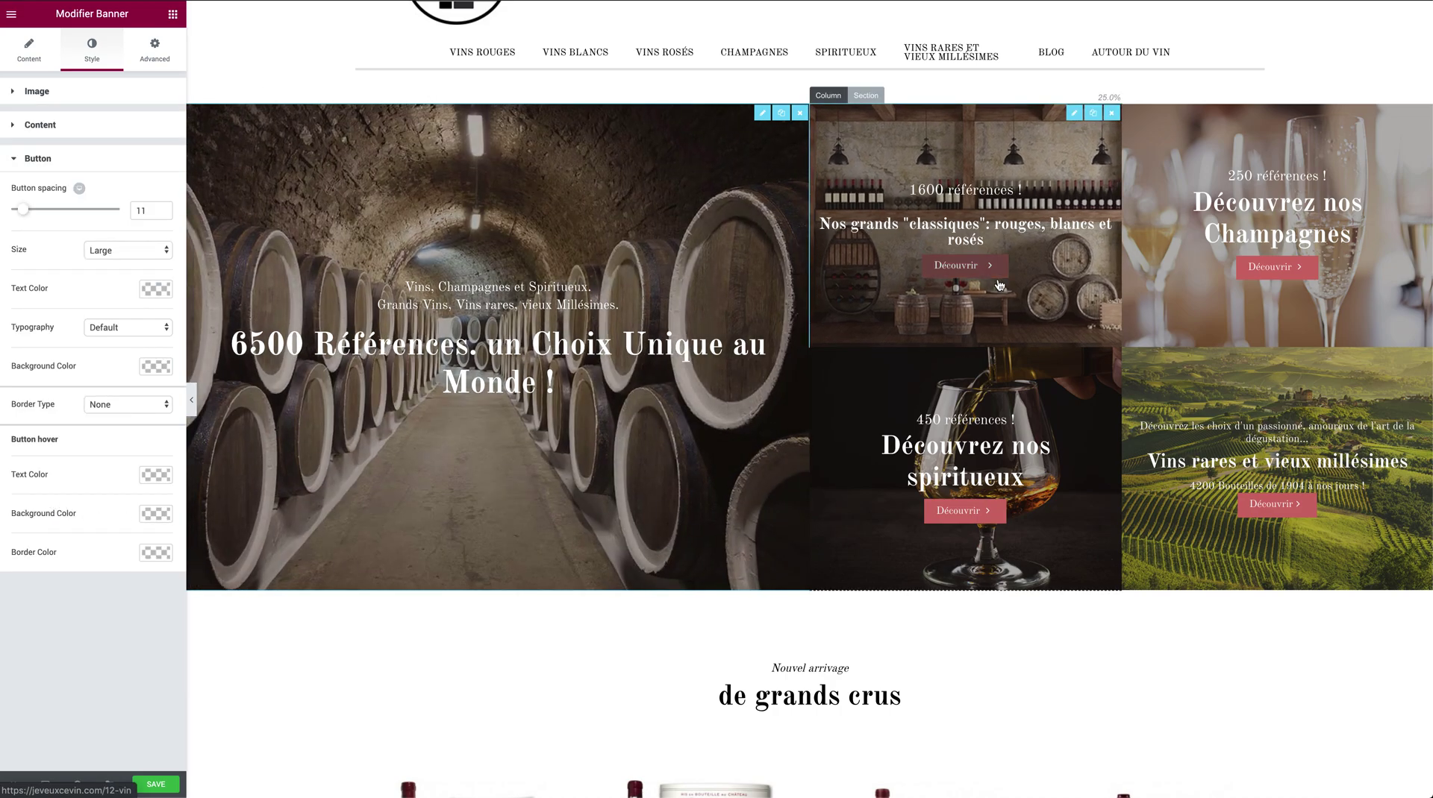
{"action": "left_click", "coordinate": [1000, 285]}
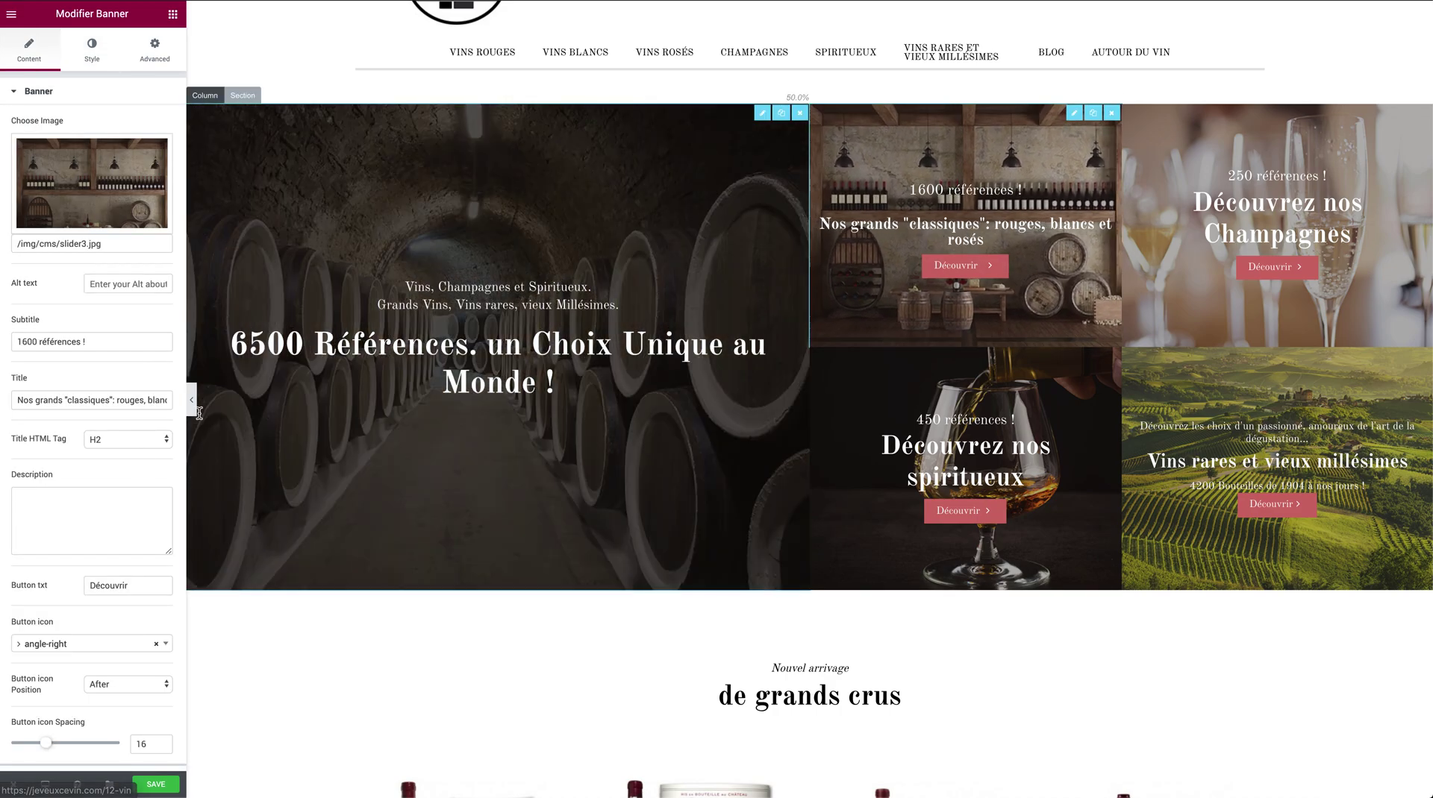
{"action": "scroll", "coordinate": [36, 585], "scroll_direction": "down", "scroll_amount": 1}
{"action": "scroll", "coordinate": [36, 586], "scroll_direction": "up", "scroll_amount": 1}
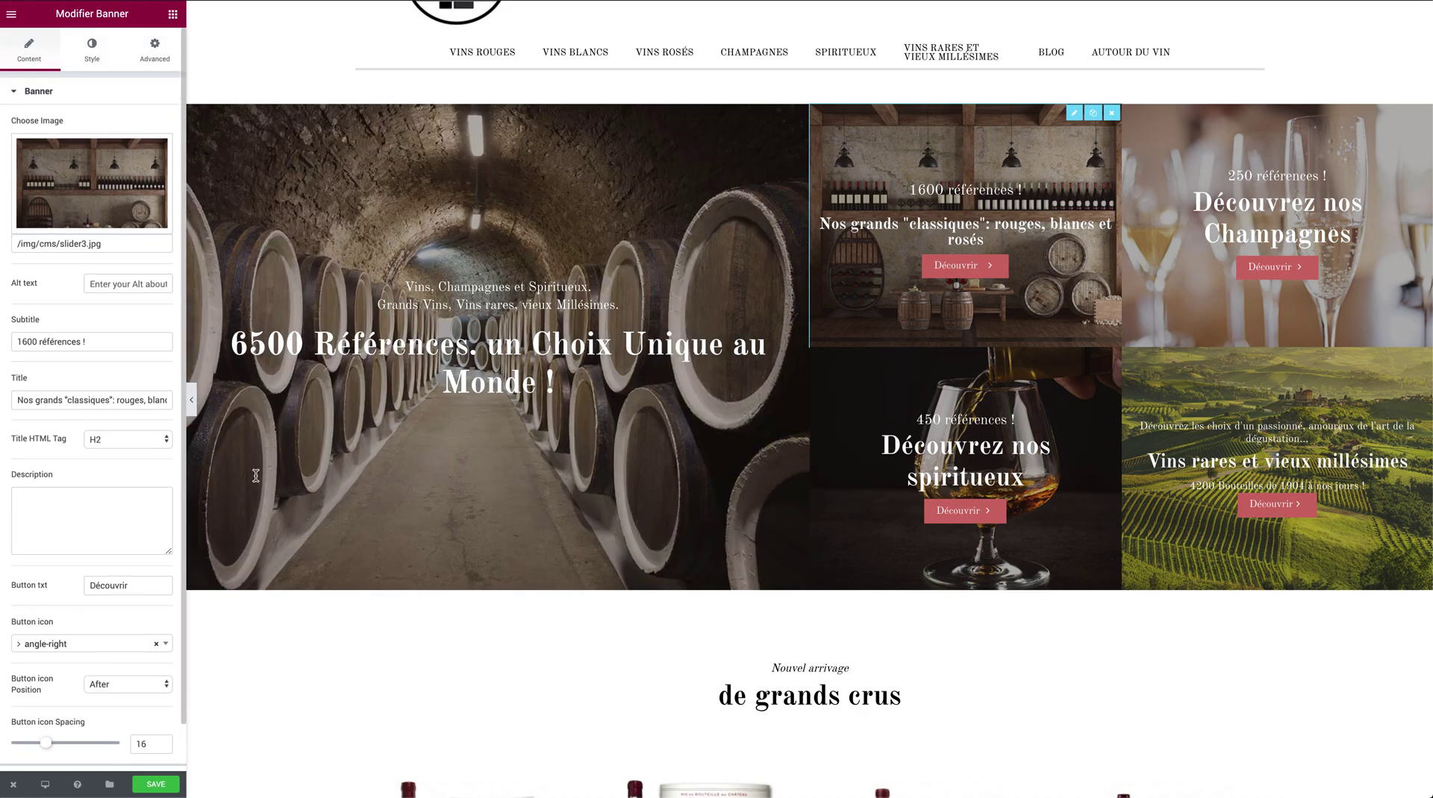
{"action": "left_click", "coordinate": [92, 59]}
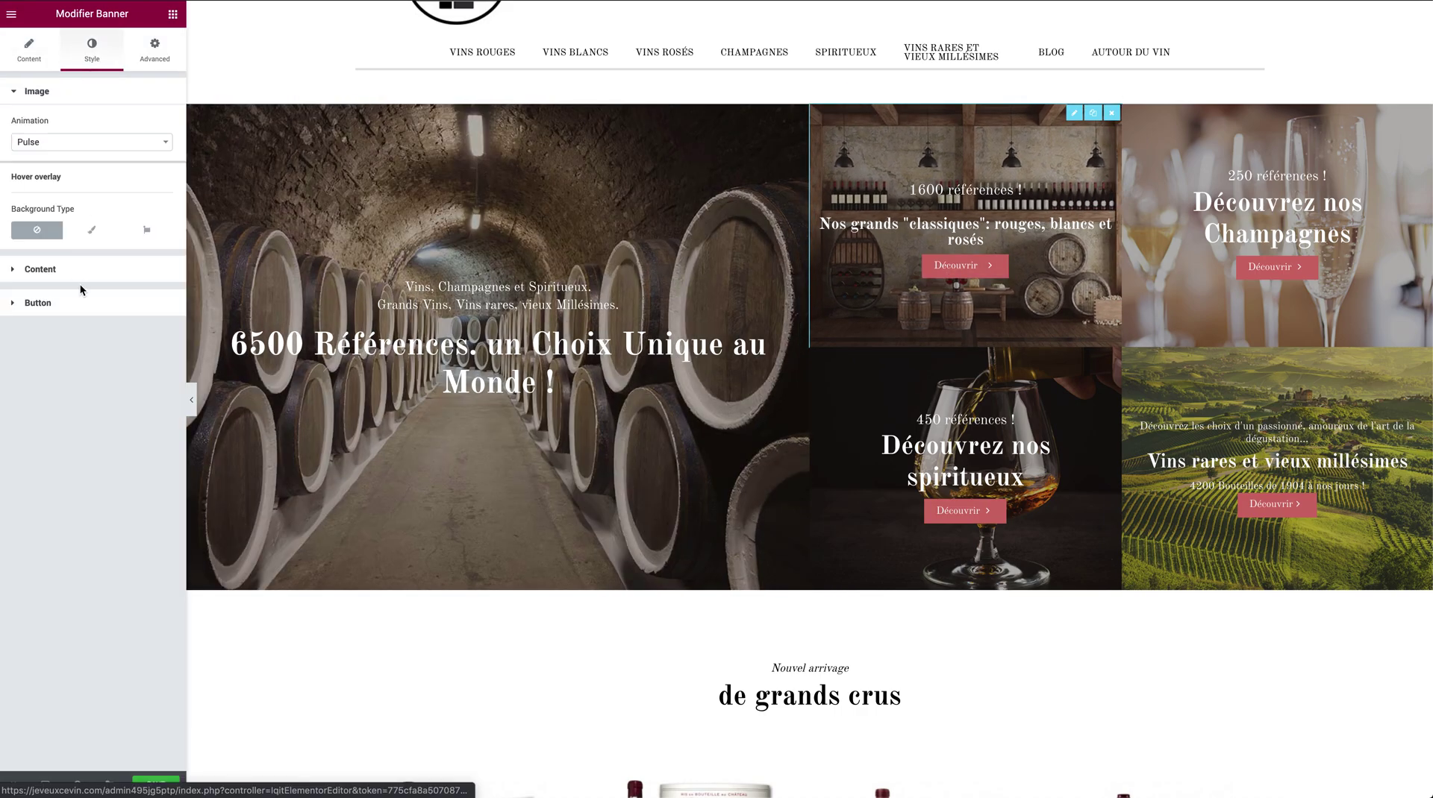
{"action": "left_click", "coordinate": [34, 298]}
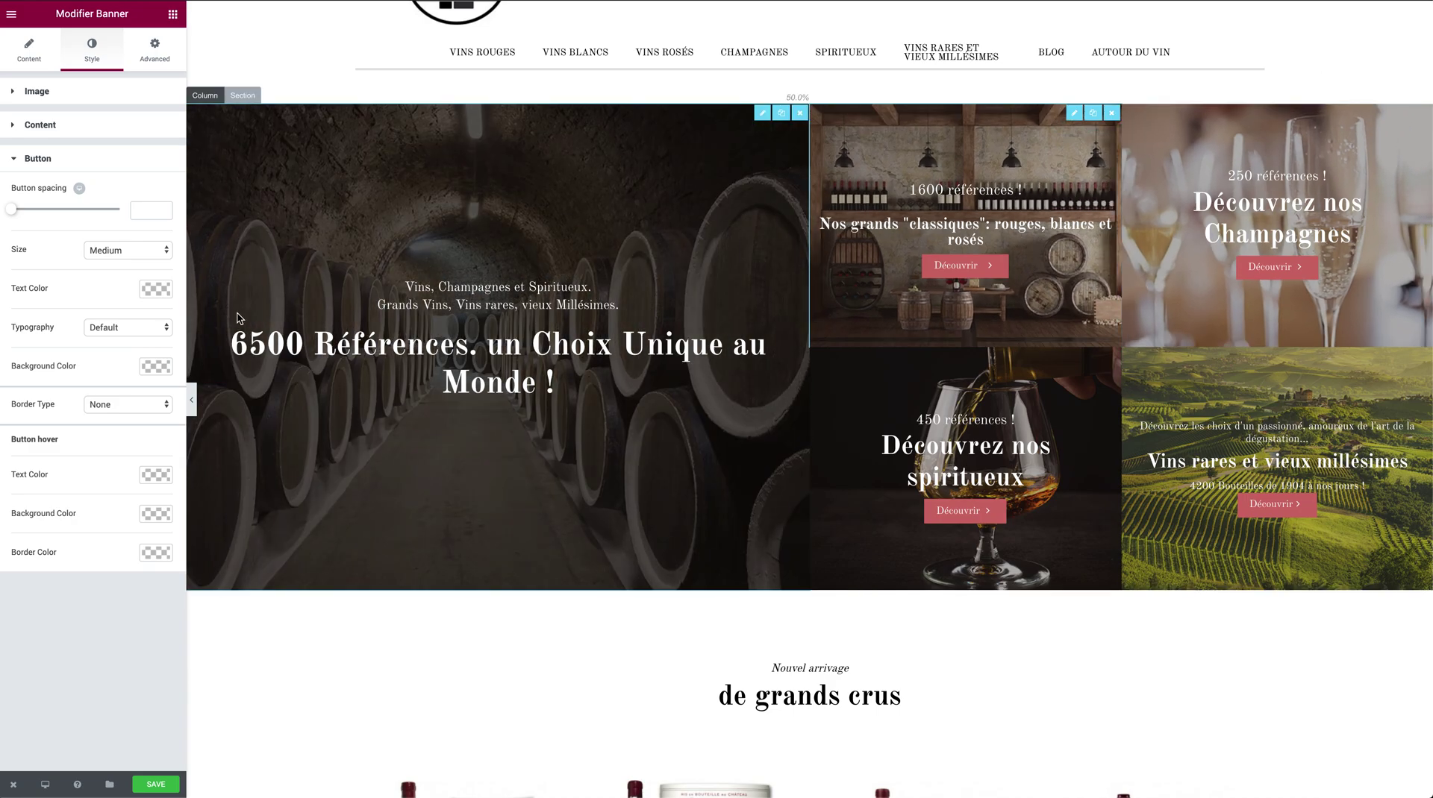
{"action": "left_click_drag", "start_coordinate": [15, 215], "coordinate": [97, 213]}
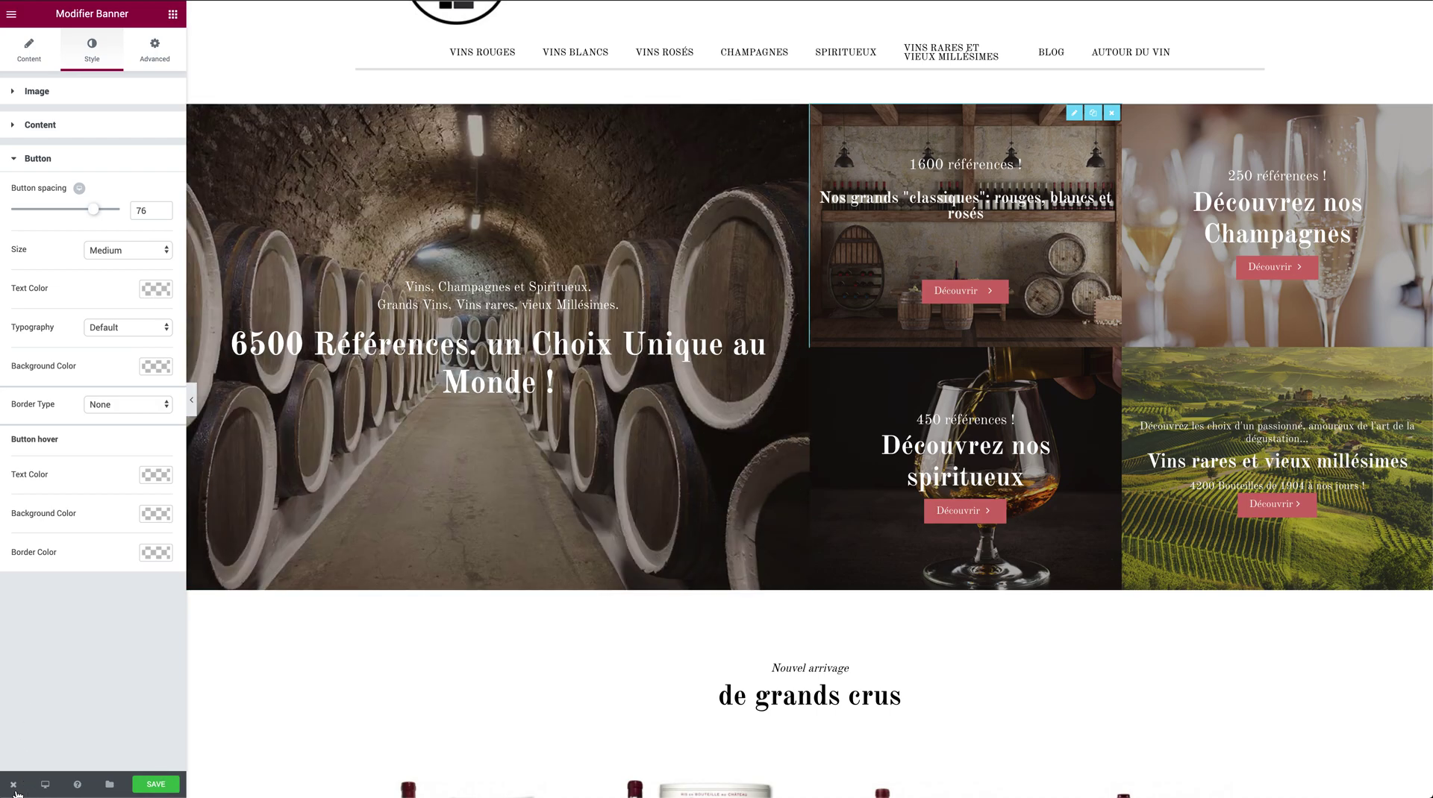
- Return to the back office, discarding the unsaved layout changes, and reopen Homepaga layout #1 for editing
{"action": "mouse_move", "coordinate": [15, 793]}
{"action": "left_click", "coordinate": [60, 752]}
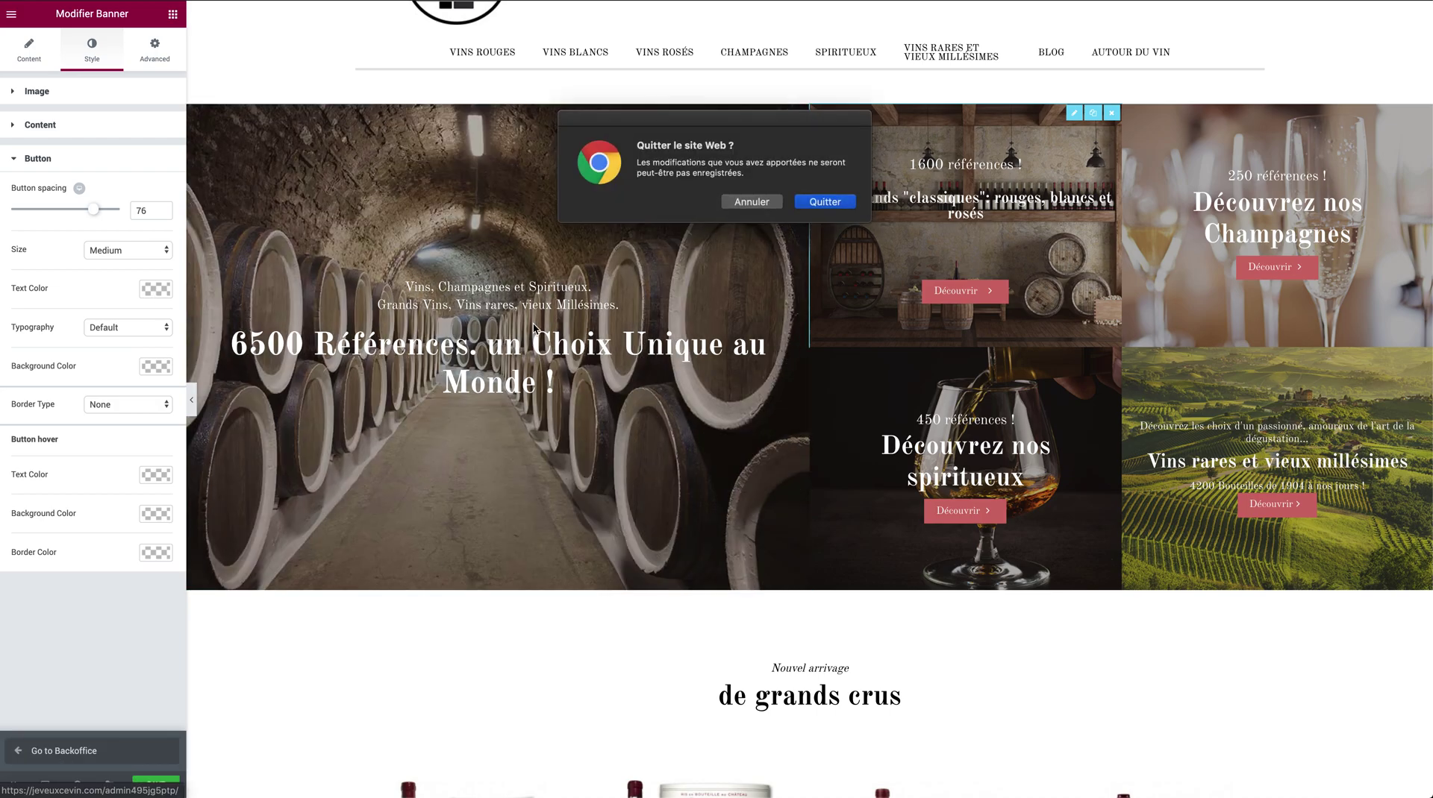
{"action": "left_click", "coordinate": [824, 201]}
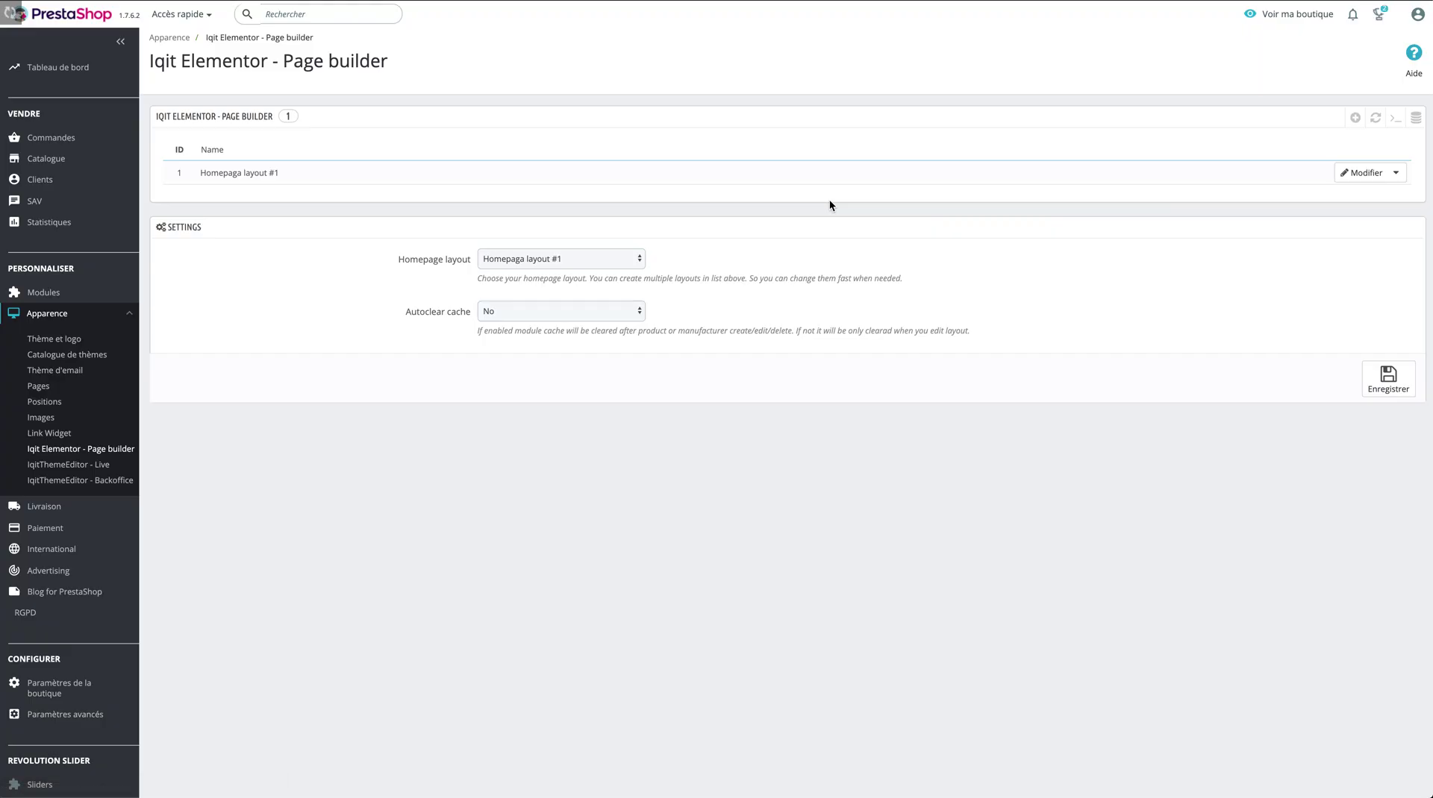
{"action": "left_click", "coordinate": [1360, 174]}
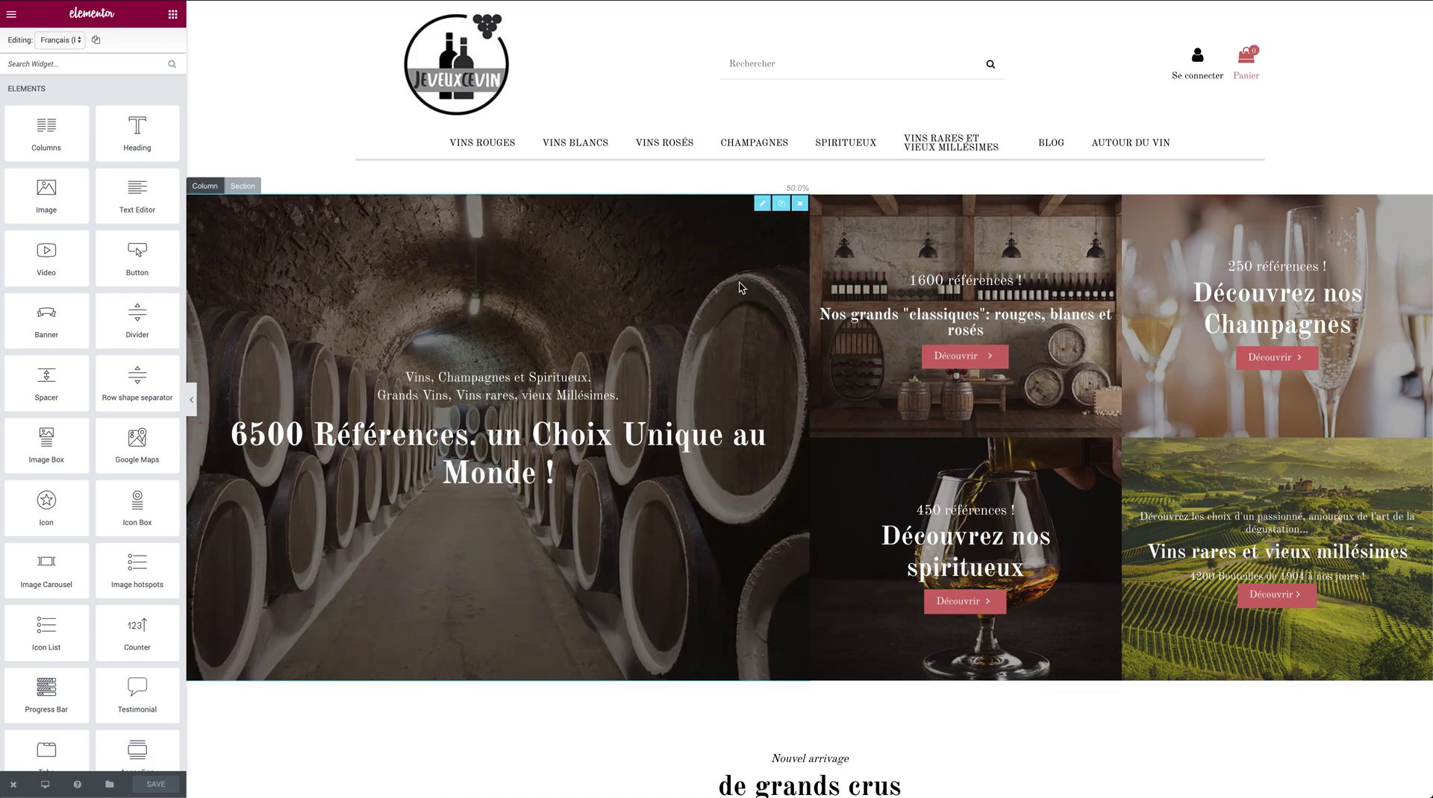
- Open the content settings of the "de grands crus" heading above the product grid
{"action": "scroll", "coordinate": [837, 361], "scroll_direction": "down", "scroll_amount": 5}
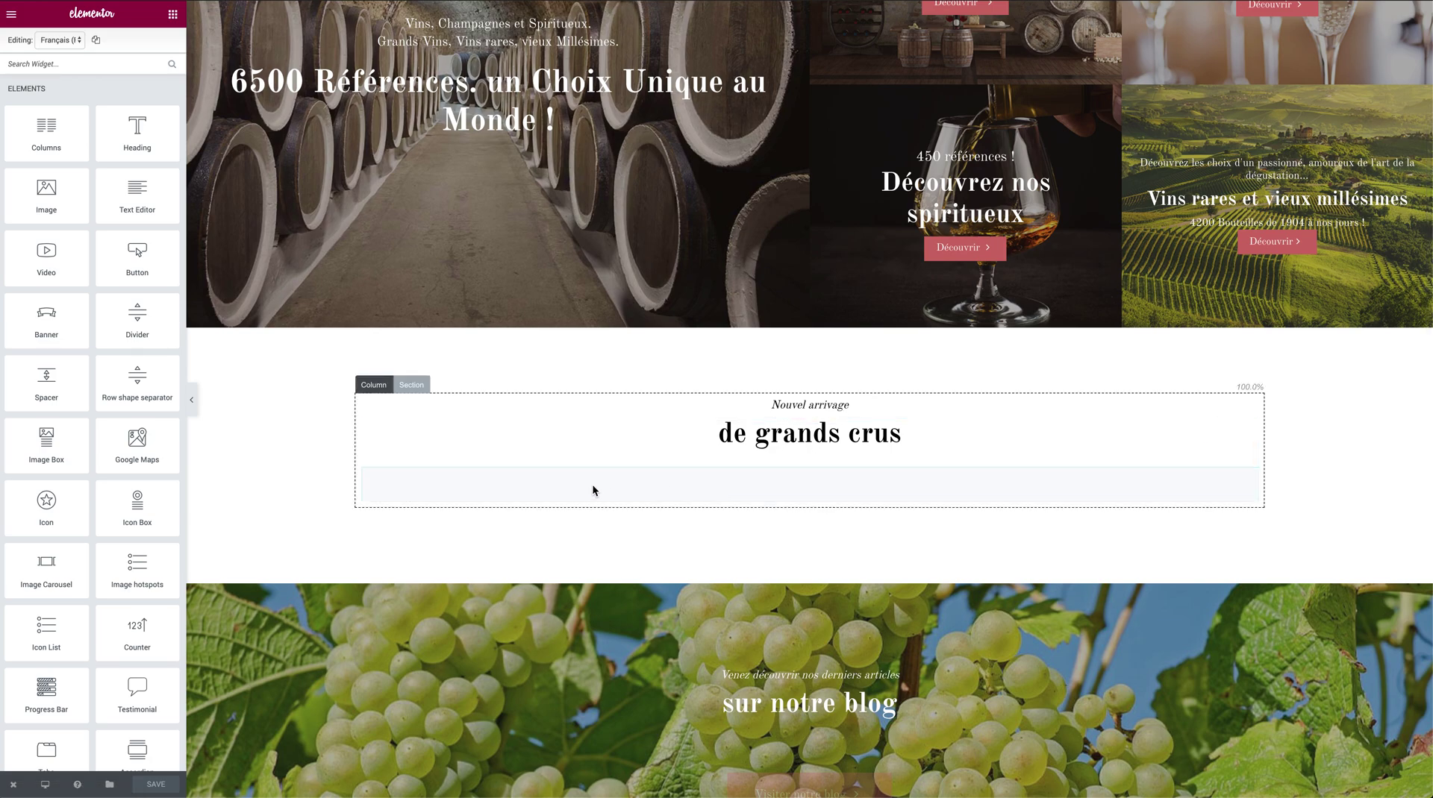
{"action": "left_click", "coordinate": [662, 486]}
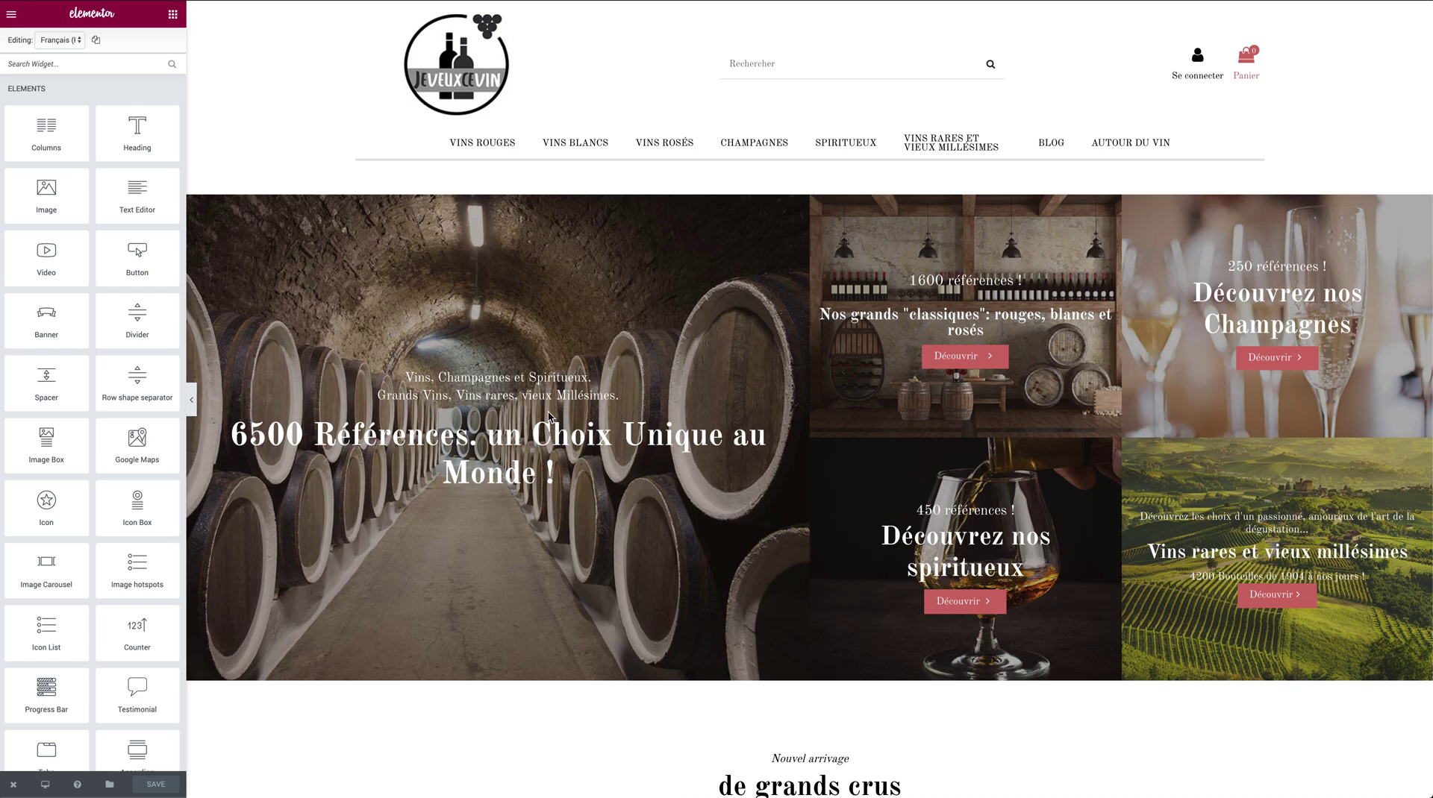
{"action": "scroll", "coordinate": [549, 415], "scroll_direction": "down", "scroll_amount": 8}
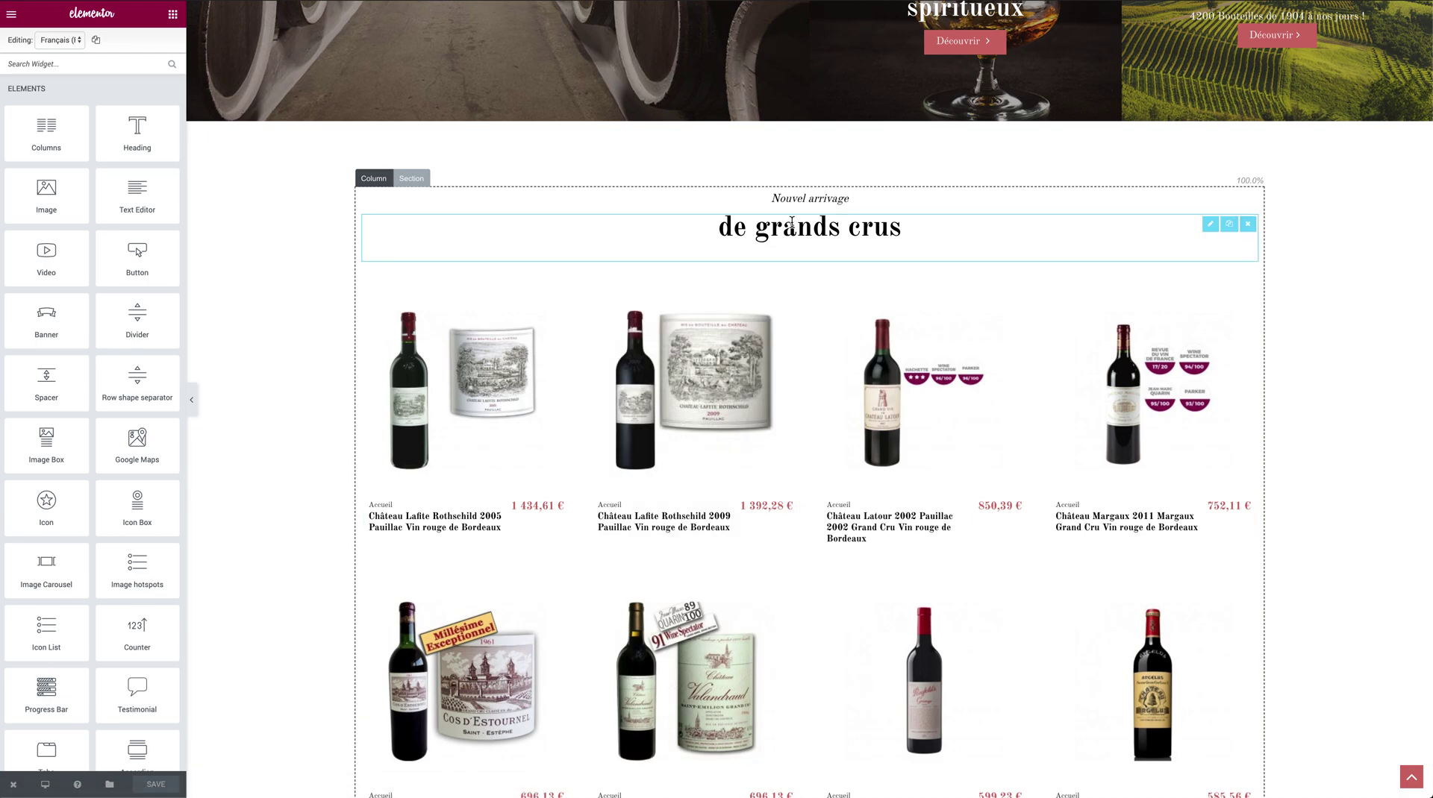
{"action": "left_click", "coordinate": [791, 220]}
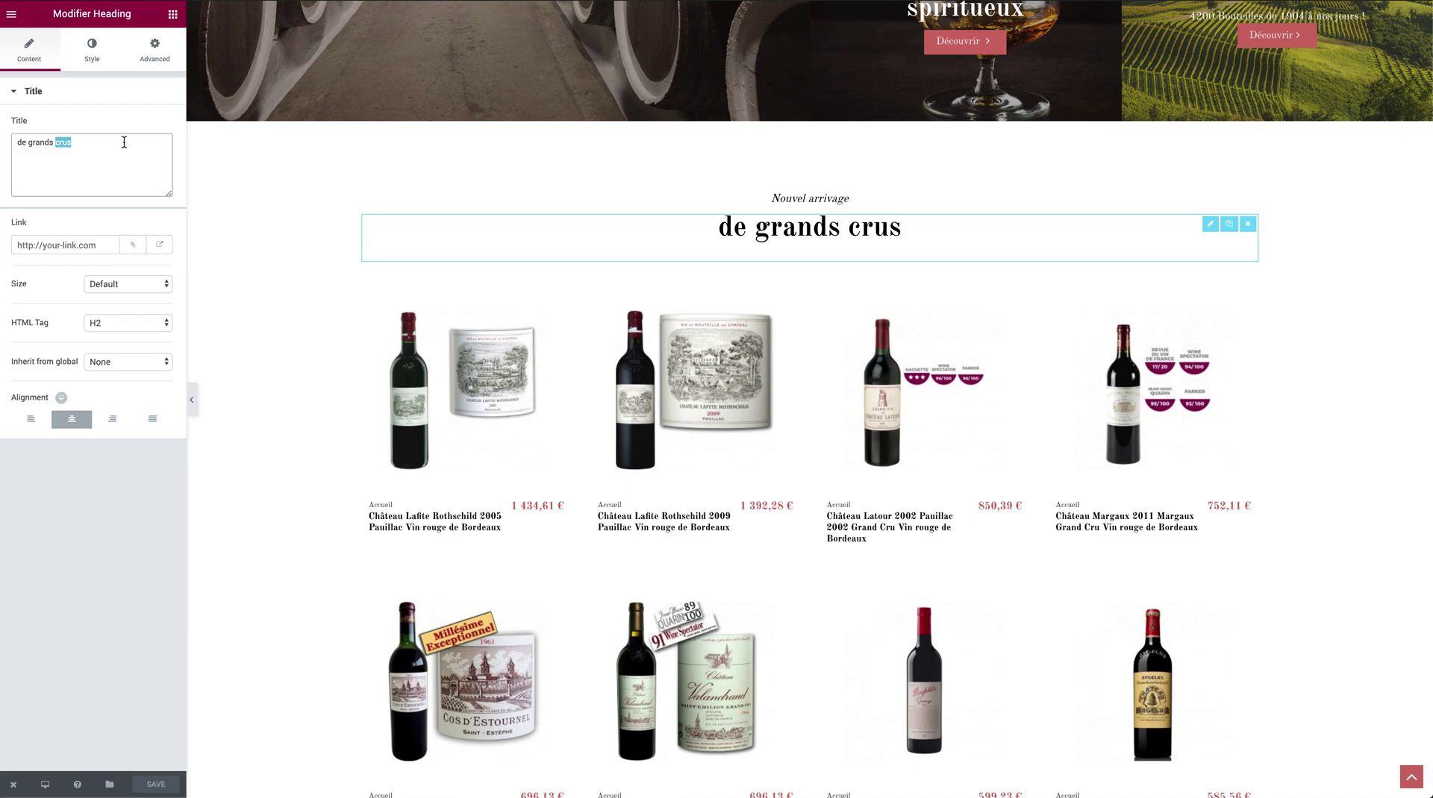
- Try the "Carousel - small images" view on the "de grands crus" product list and restore it to "Grid - big images"
{"action": "left_click", "coordinate": [768, 463]}
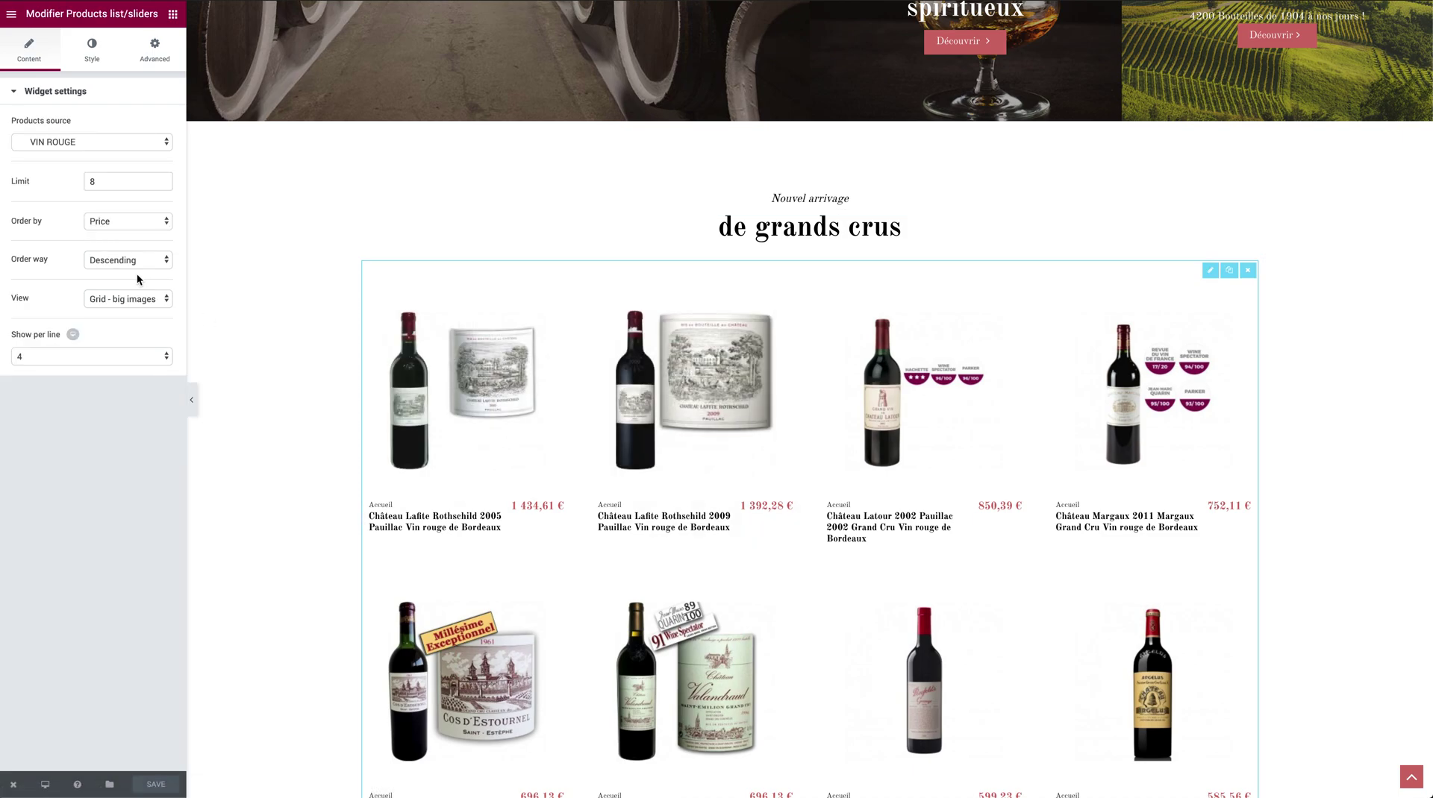
{"action": "left_click", "coordinate": [133, 298]}
{"action": "left_click", "coordinate": [132, 311]}
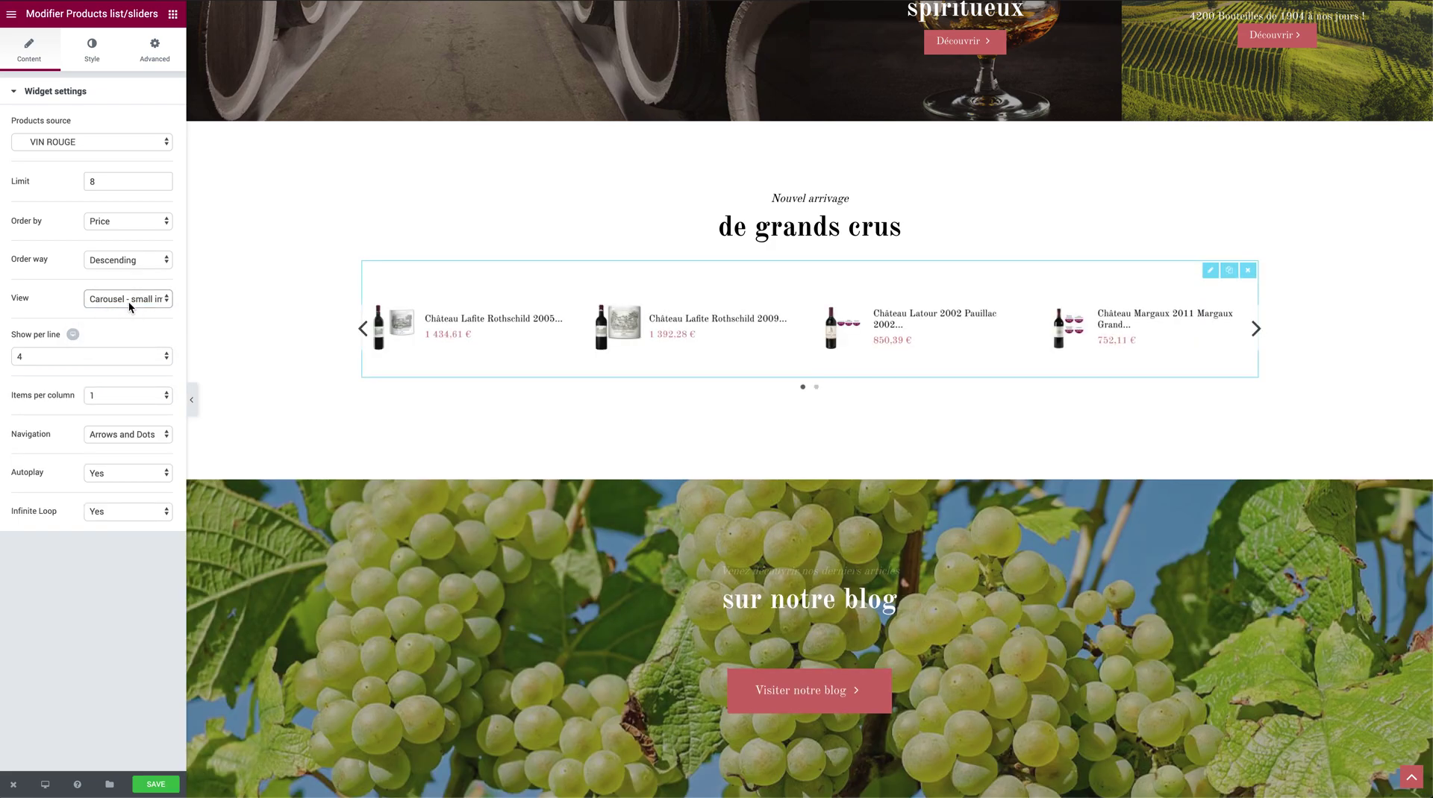
{"action": "left_click", "coordinate": [128, 298]}
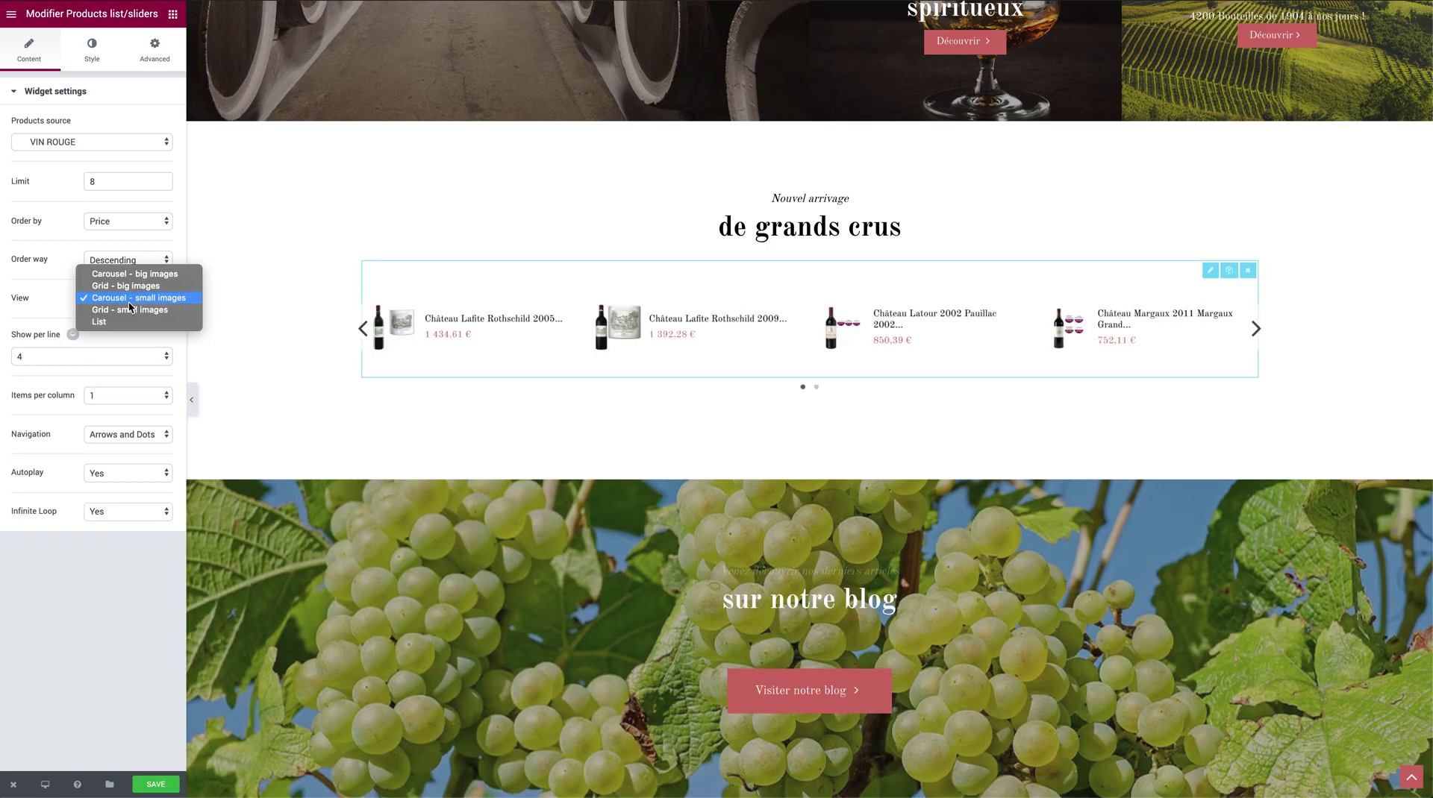
{"action": "left_click", "coordinate": [128, 286]}
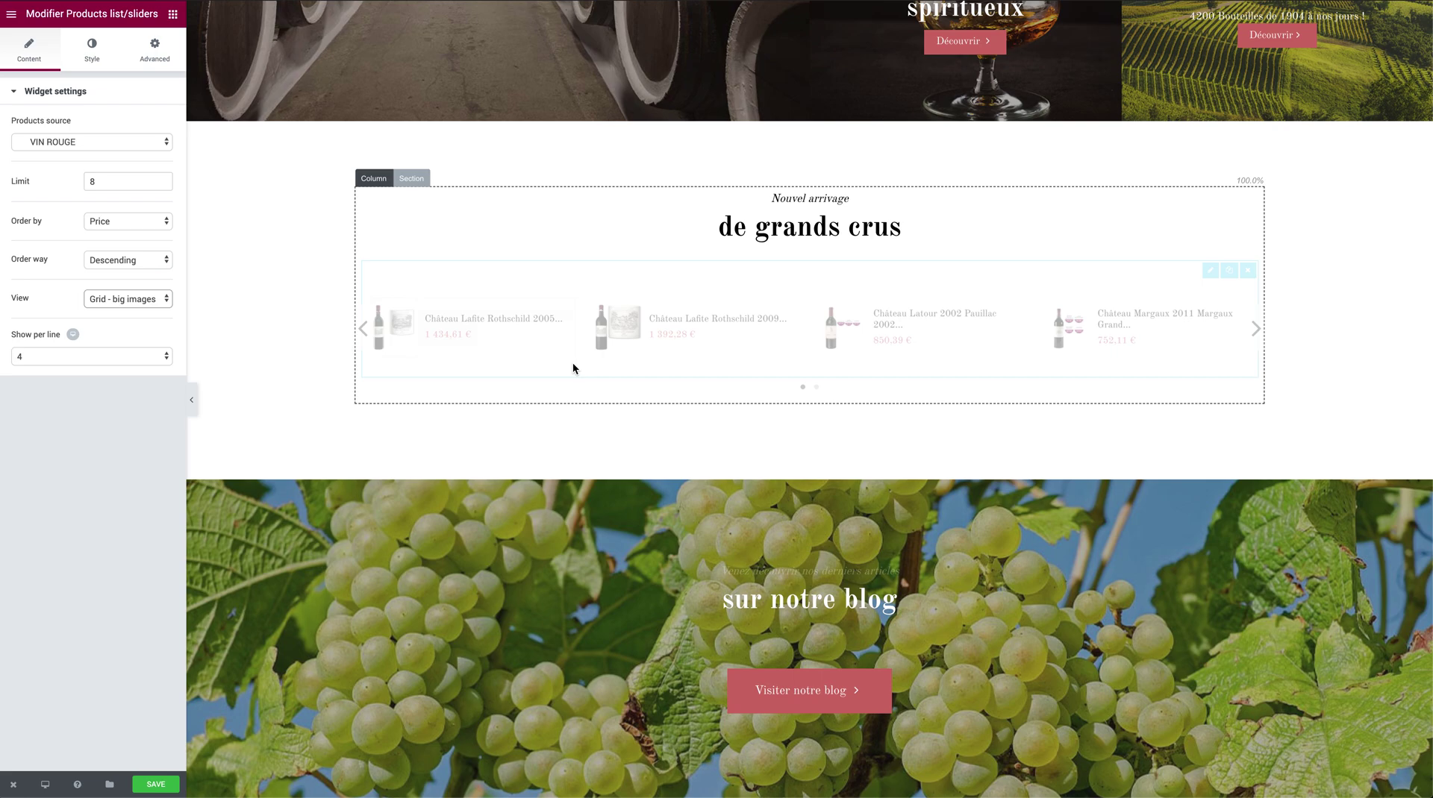
{"action": "left_click", "coordinate": [142, 299]}
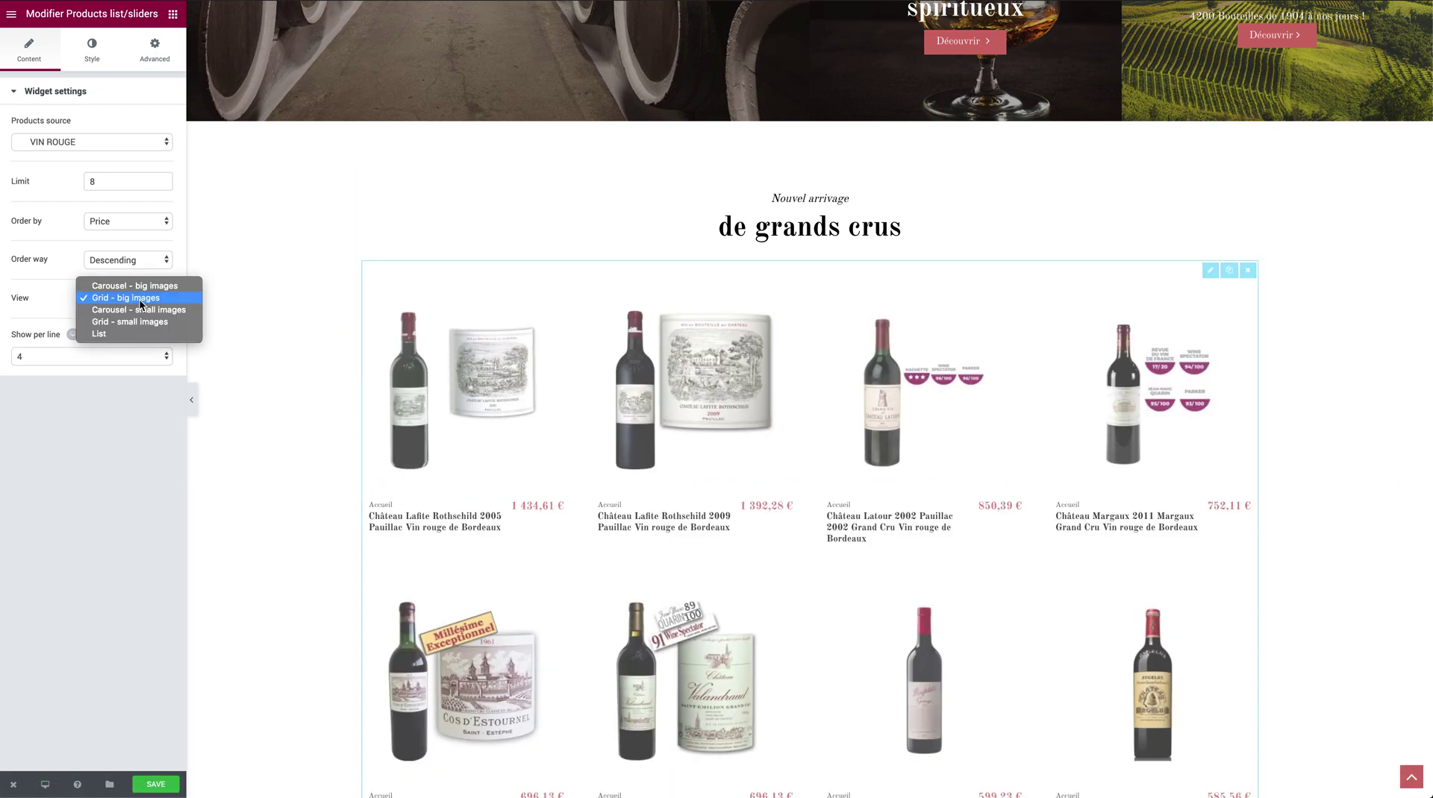
{"action": "left_click", "coordinate": [267, 321]}
- Check the link address set on the "Visiter notre blog" button in the grape-background blog section
{"action": "scroll", "coordinate": [523, 448], "scroll_direction": "down", "scroll_amount": 9}
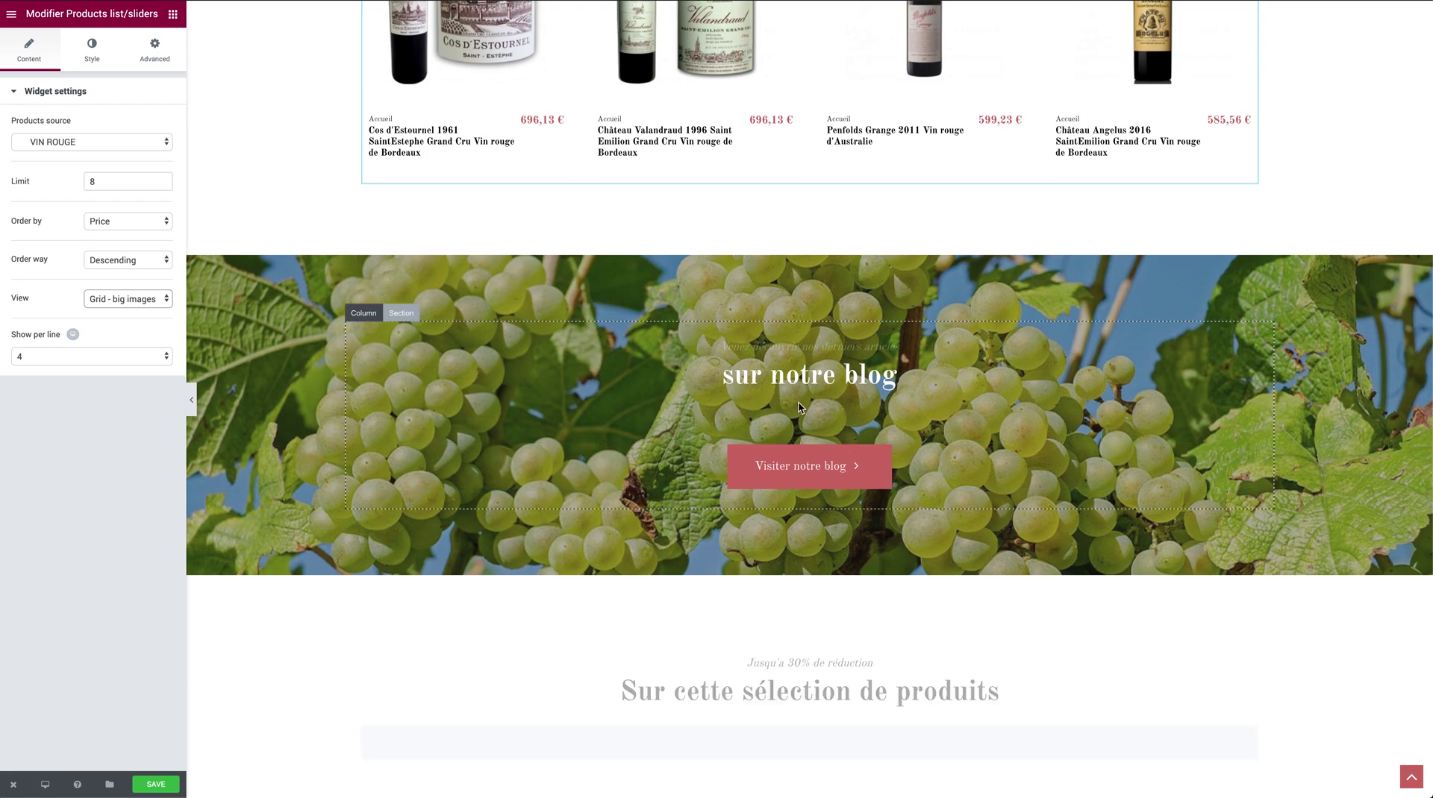
{"action": "left_click", "coordinate": [834, 478]}
{"action": "scroll", "coordinate": [582, 597], "scroll_direction": "down", "scroll_amount": 5}
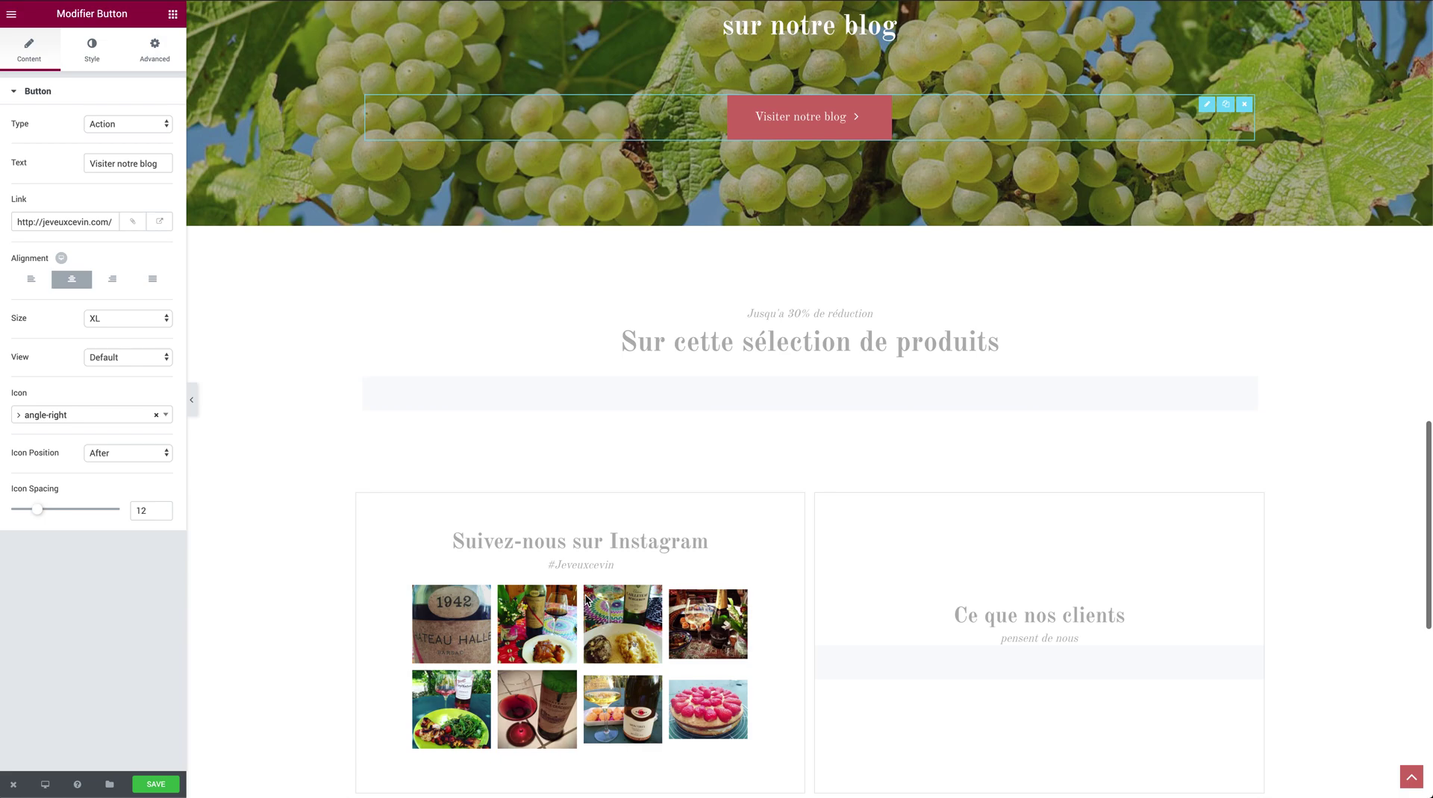
{"action": "left_click_drag", "start_coordinate": [69, 221], "coordinate": [161, 227]}
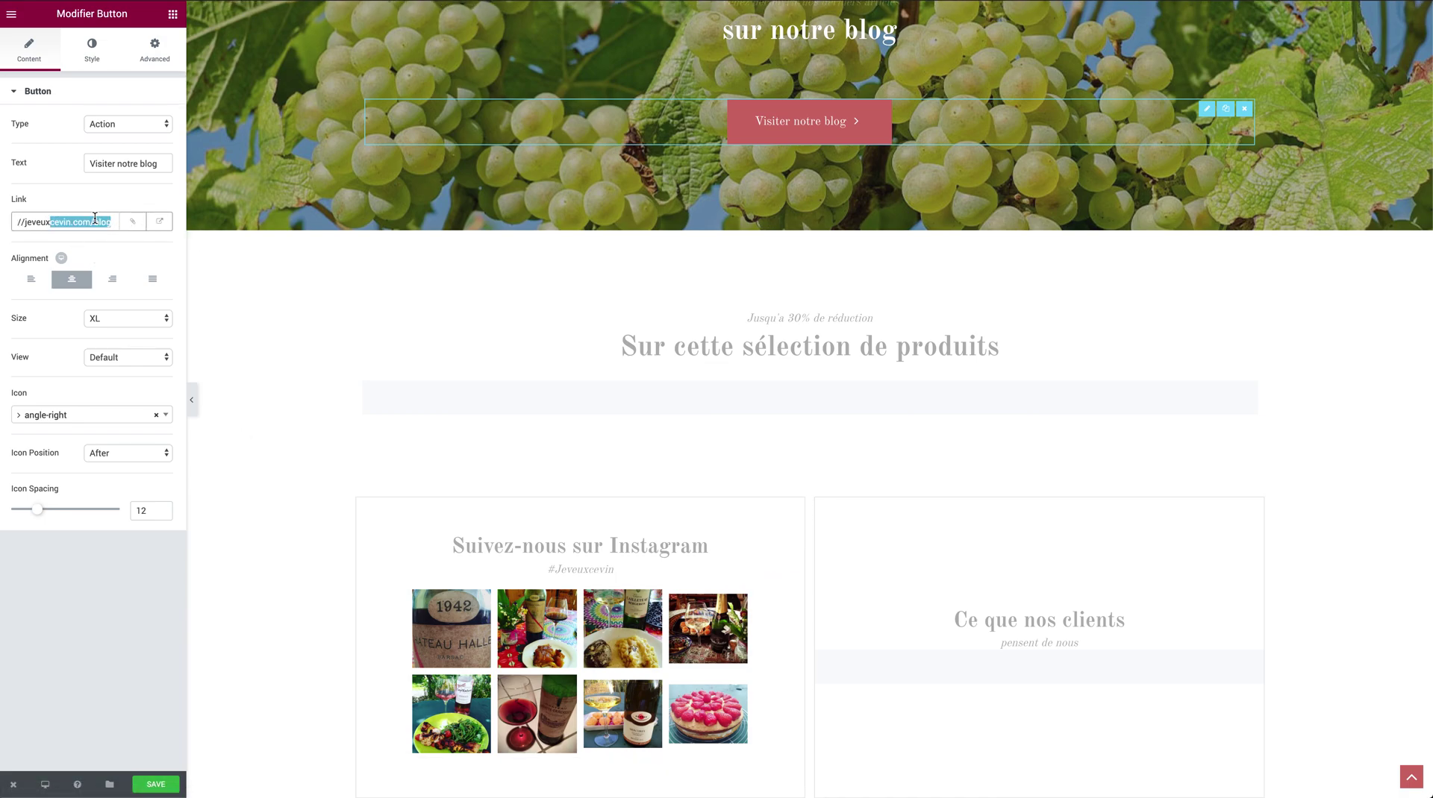
- Add a new empty single-column section at the end of the homepage, just above the footer
{"action": "left_click", "coordinate": [467, 336]}
{"action": "scroll", "coordinate": [438, 533], "scroll_direction": "down", "scroll_amount": 8}
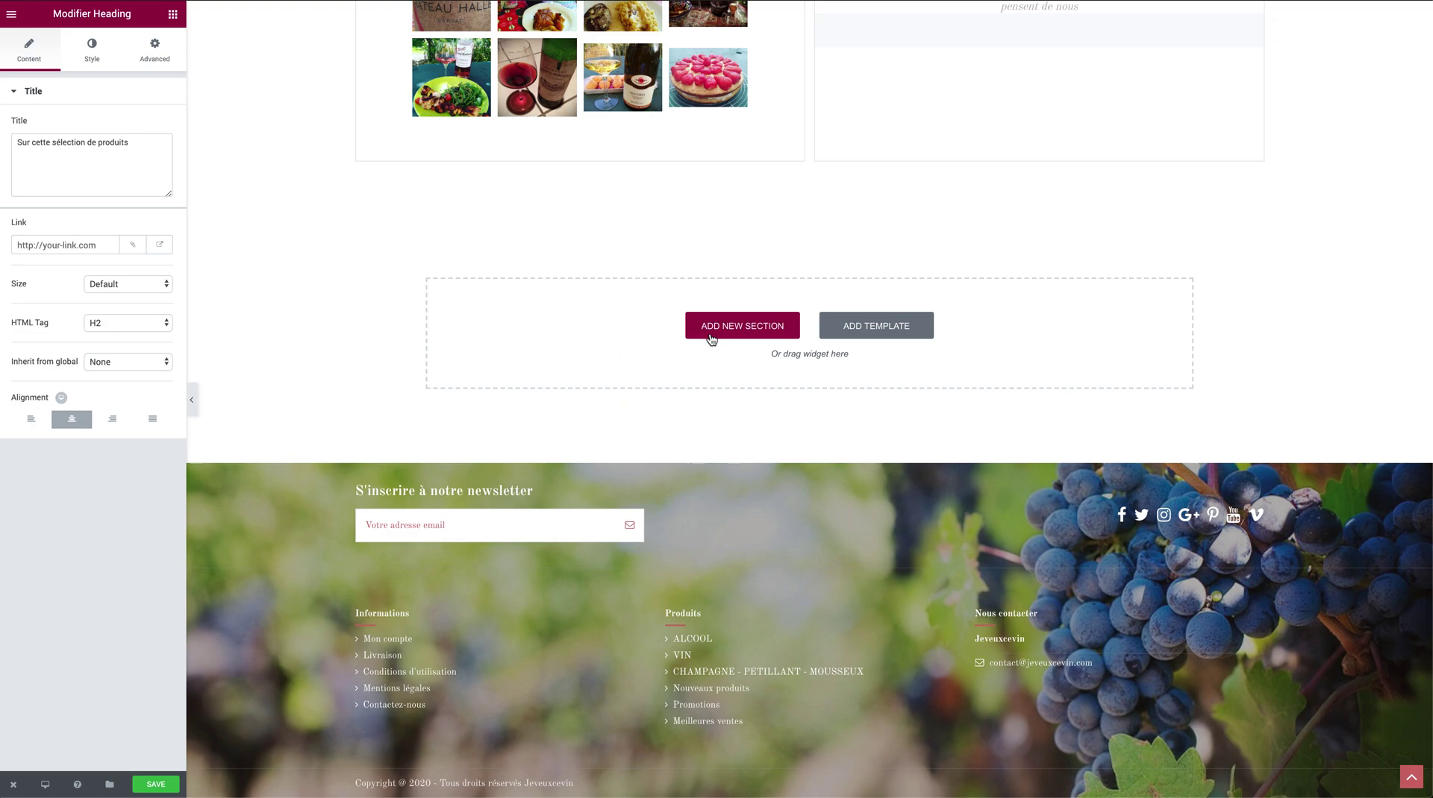
{"action": "left_click", "coordinate": [711, 340]}
{"action": "left_click", "coordinate": [625, 350]}
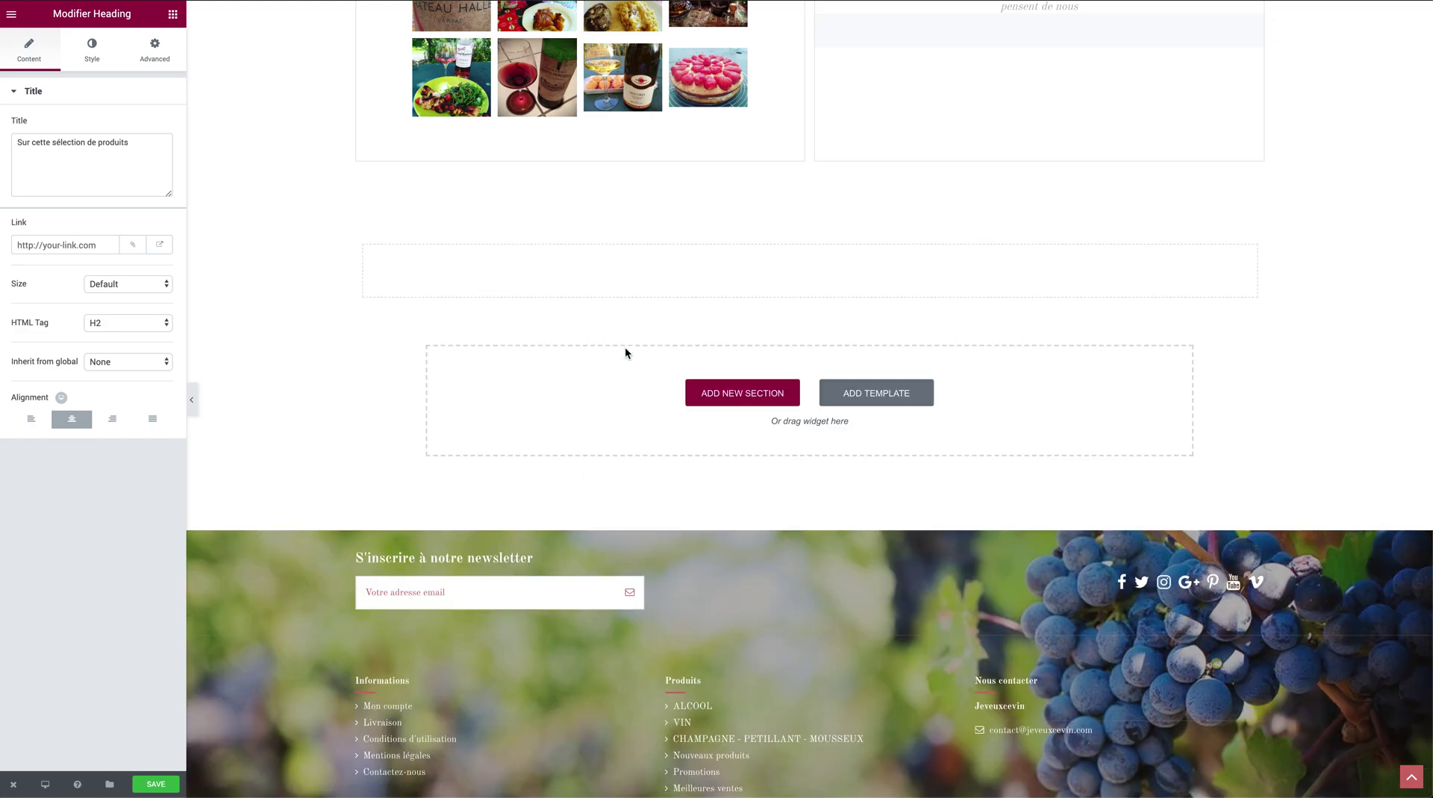
- Place a Social Icons widget in the empty section beneath the Instagram and customer reviews blocks
{"action": "scroll", "coordinate": [677, 261], "scroll_direction": "up", "scroll_amount": 3}
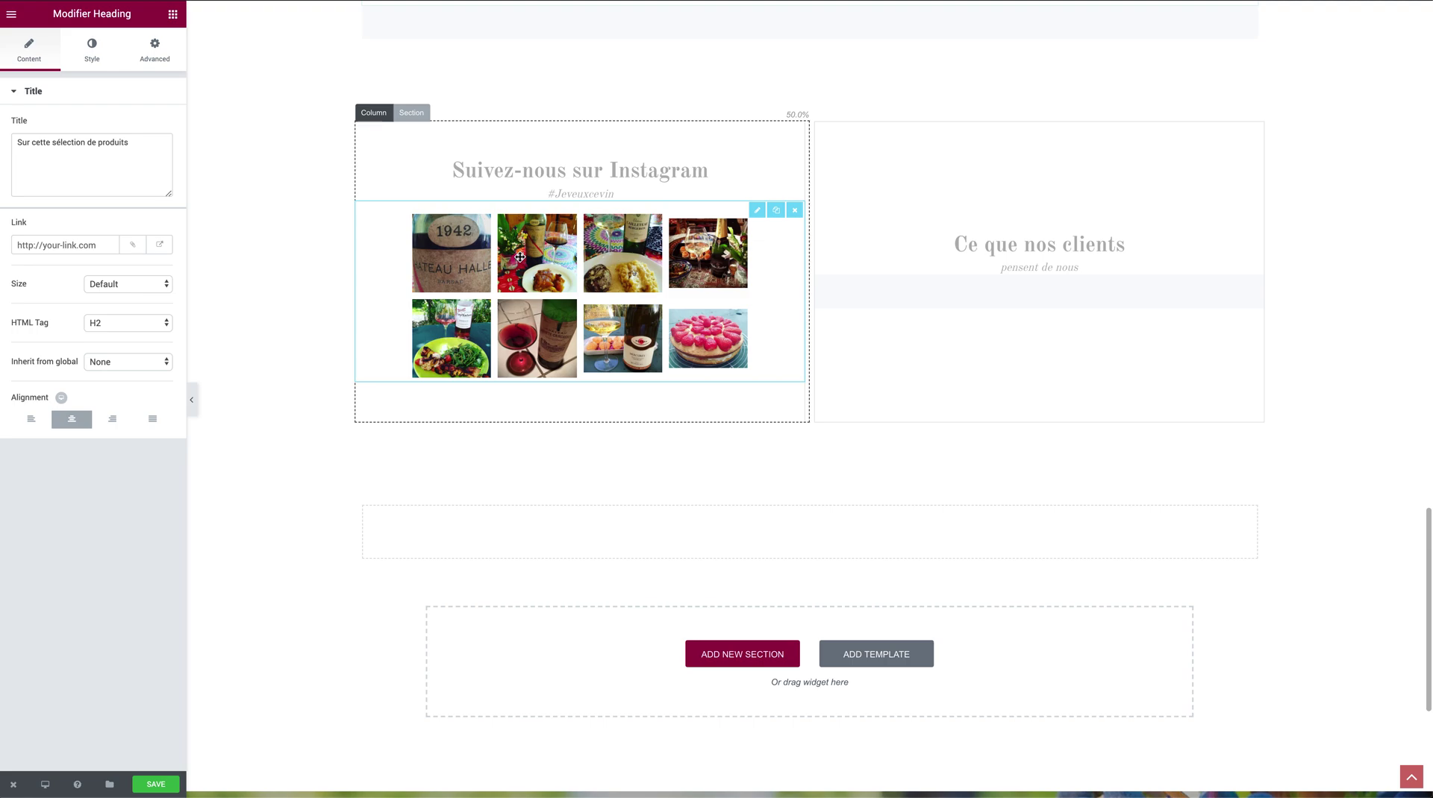
{"action": "left_click", "coordinate": [173, 15]}
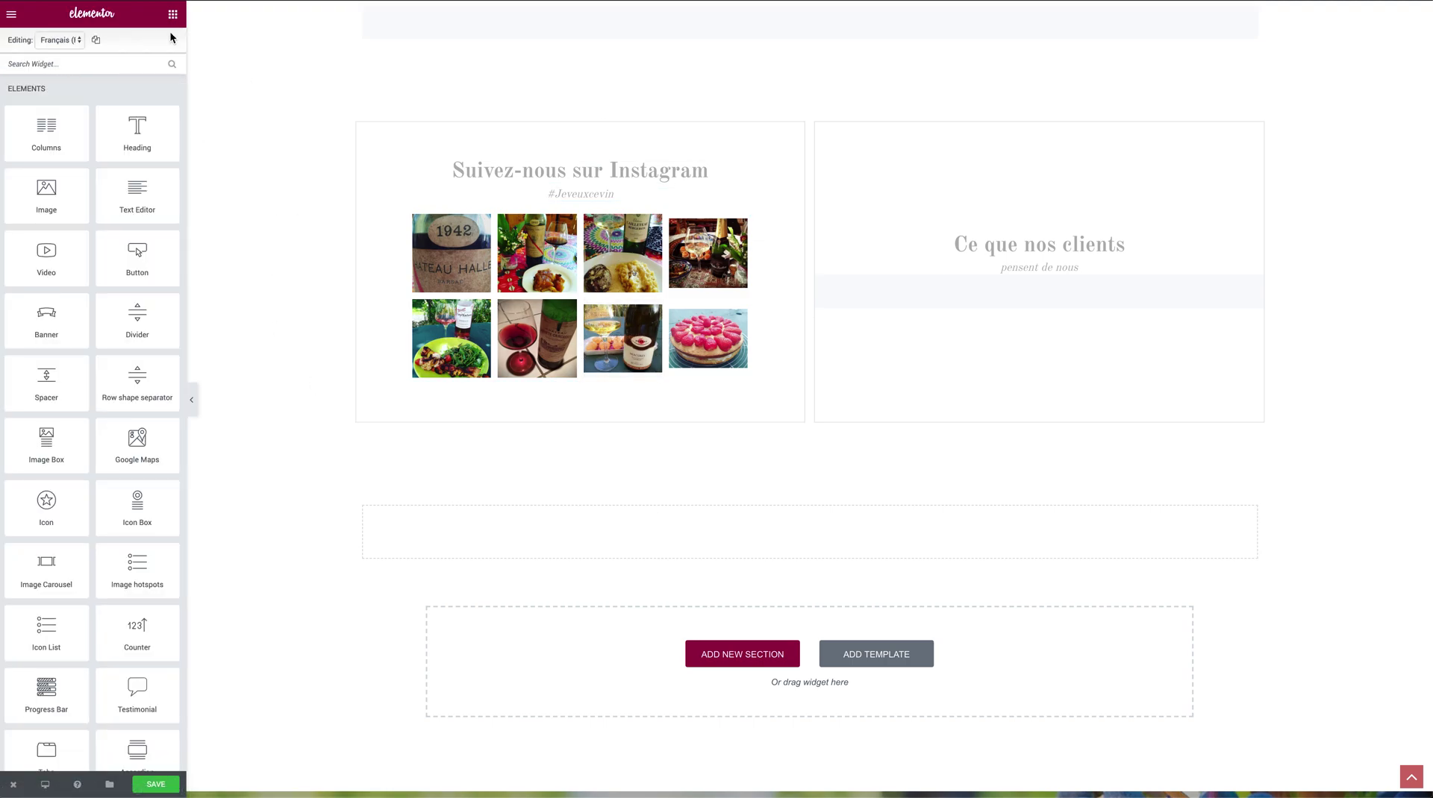
{"action": "scroll", "coordinate": [112, 479], "scroll_direction": "down", "scroll_amount": 5}
{"action": "scroll", "coordinate": [112, 483], "scroll_direction": "up", "scroll_amount": 5}
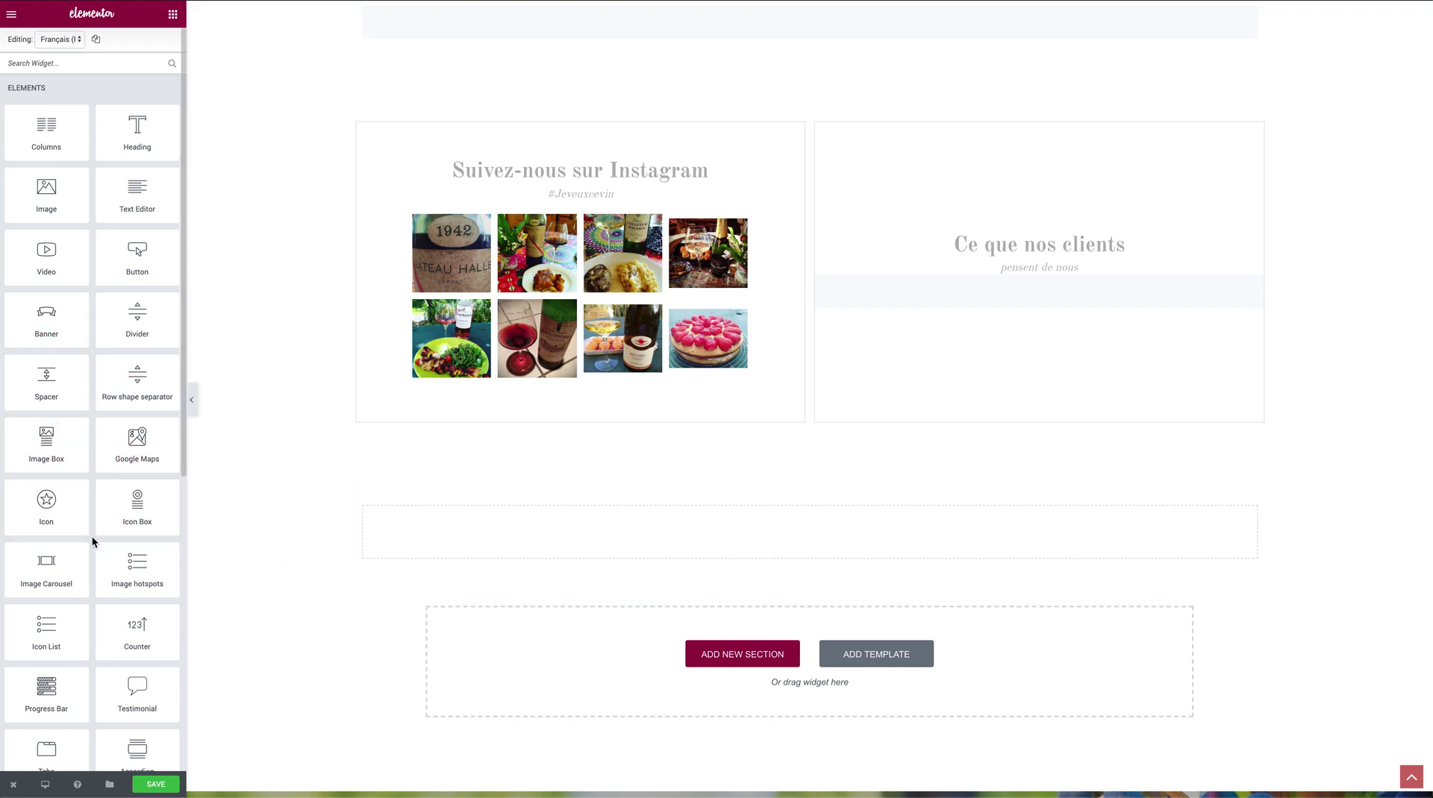
{"action": "scroll", "coordinate": [91, 545], "scroll_direction": "down", "scroll_amount": 3}
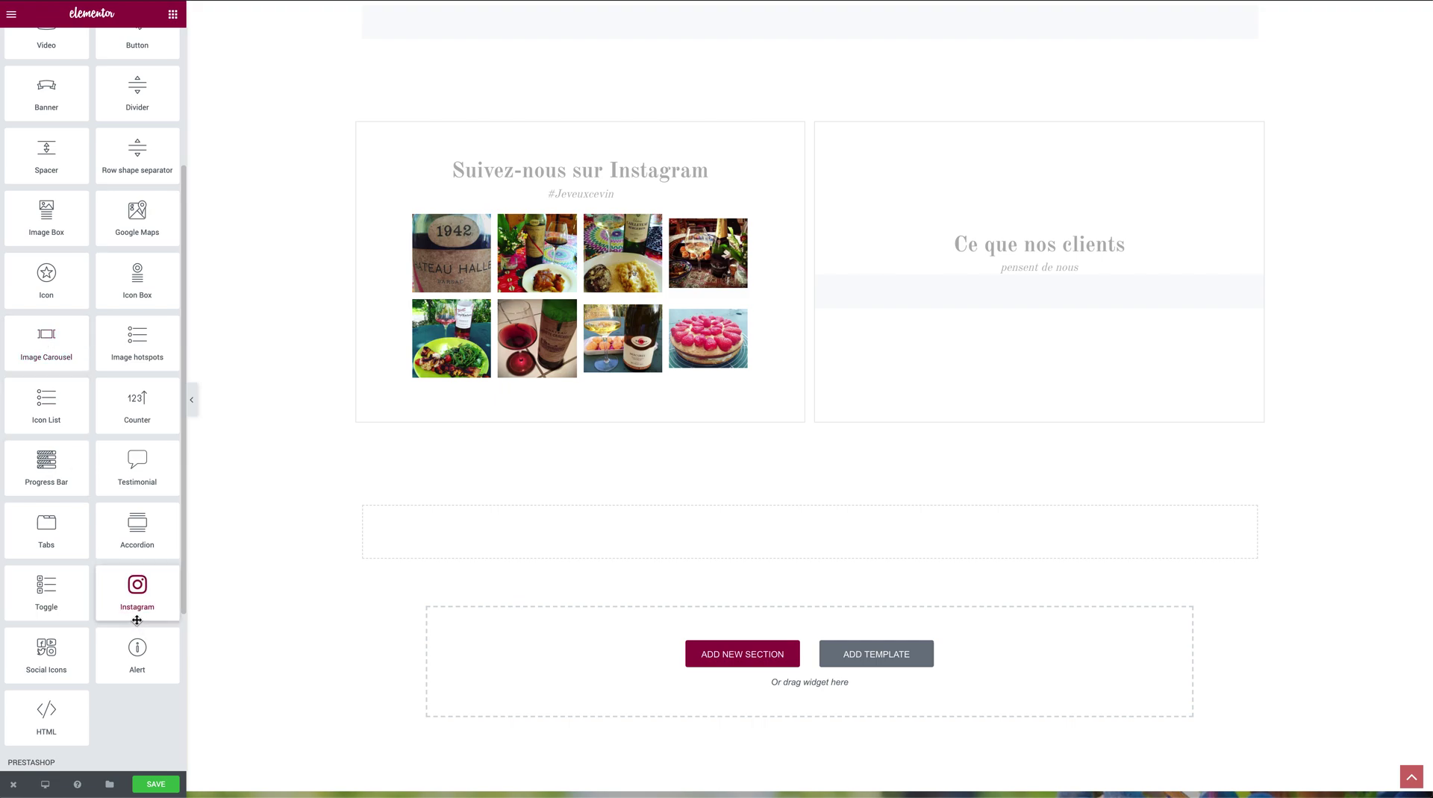
{"action": "left_click_drag", "start_coordinate": [47, 663], "coordinate": [595, 547]}
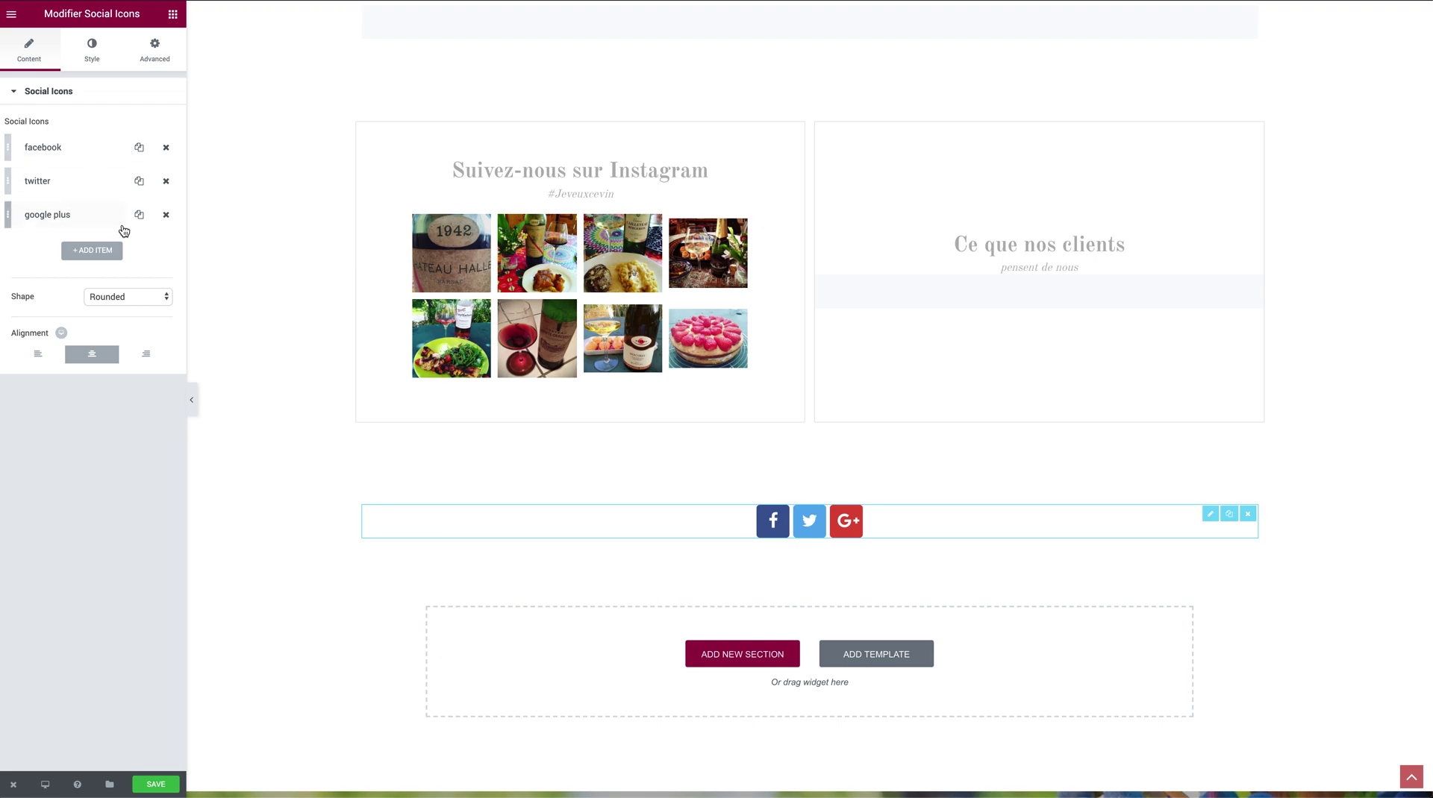
- Move the Social Icons widget beneath the Instagram photo gallery and delete it from there
{"action": "left_click", "coordinate": [173, 14]}
{"action": "scroll", "coordinate": [103, 291], "scroll_direction": "down", "scroll_amount": 5}
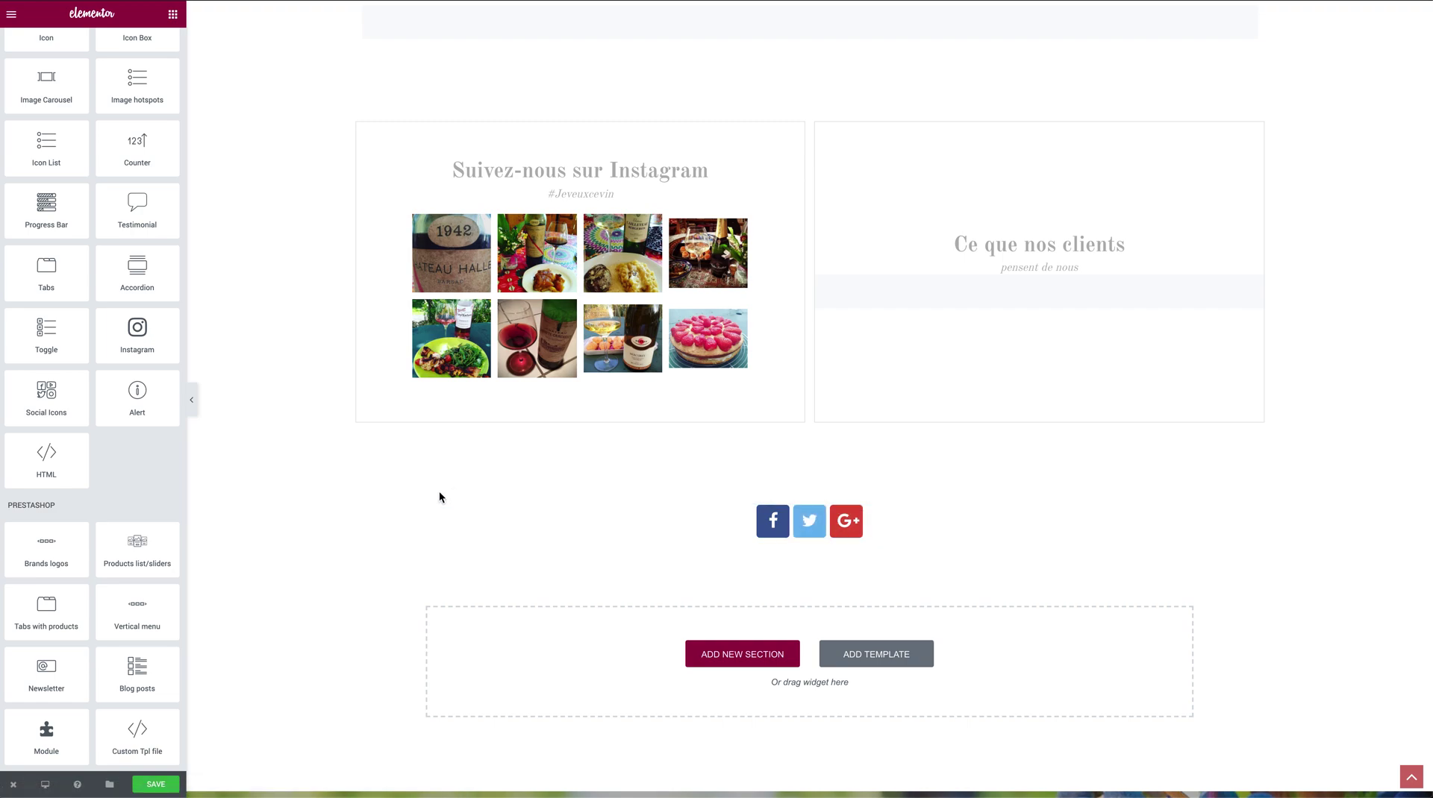
{"action": "left_click_drag", "start_coordinate": [439, 530], "coordinate": [729, 380]}
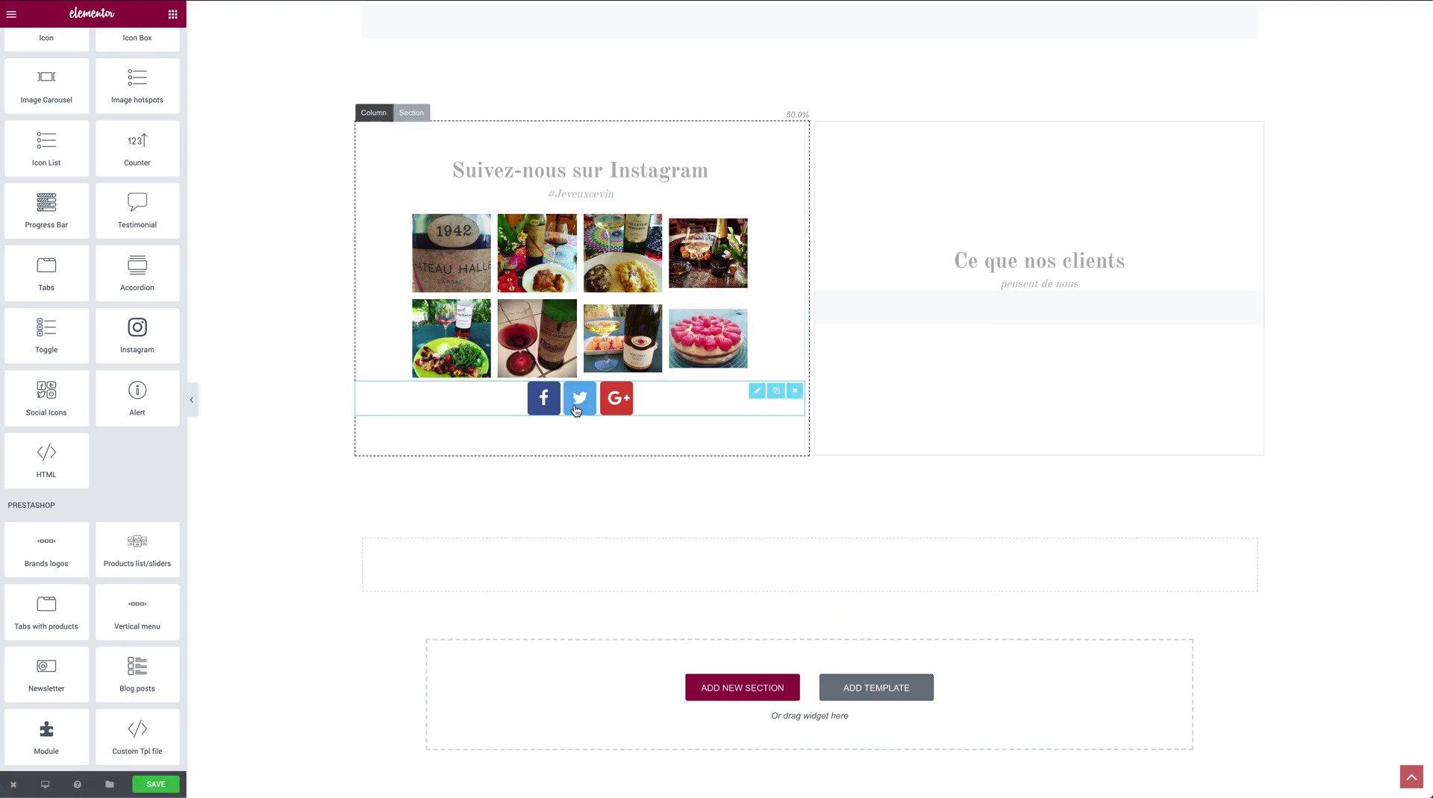
{"action": "left_click", "coordinate": [795, 402]}
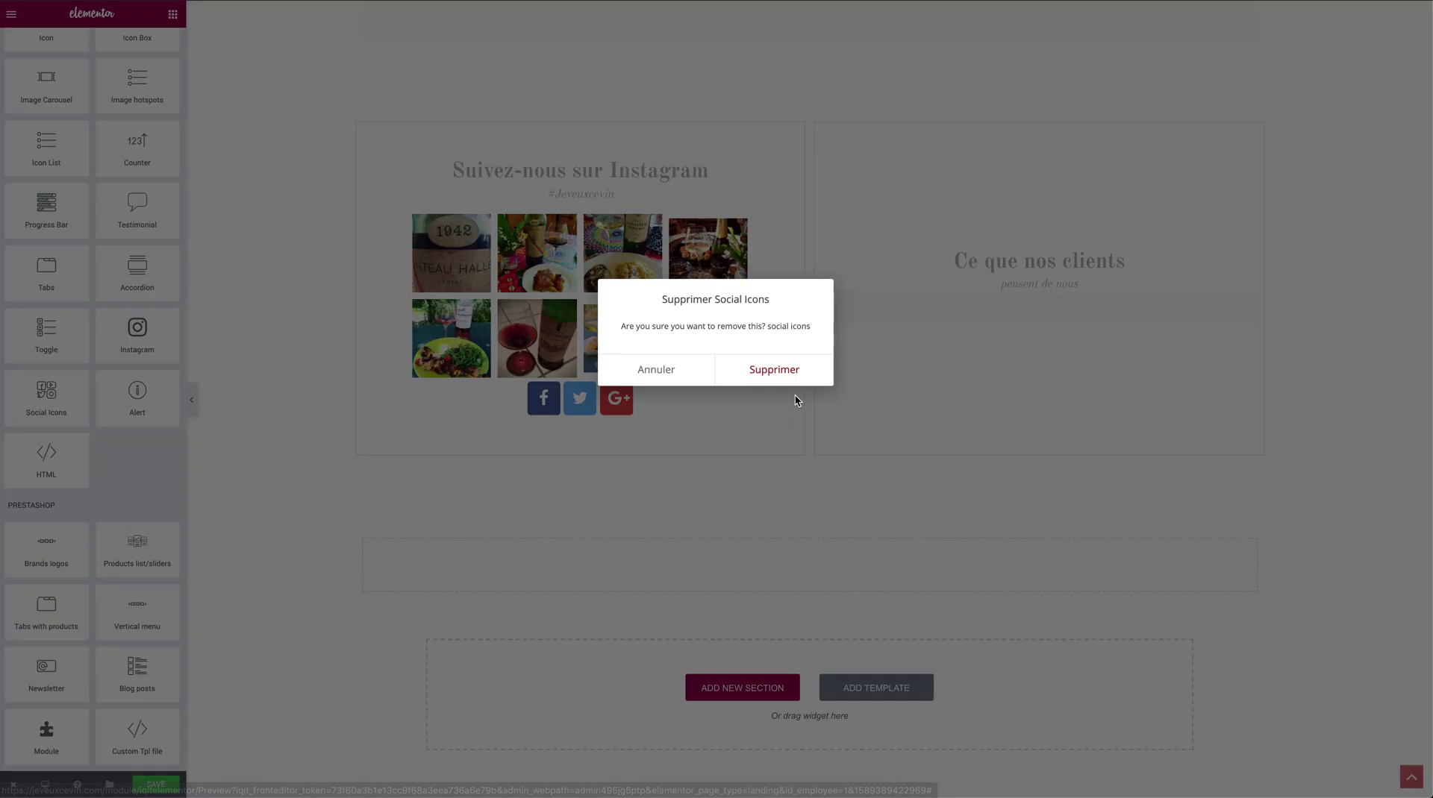
{"action": "left_click", "coordinate": [768, 374]}
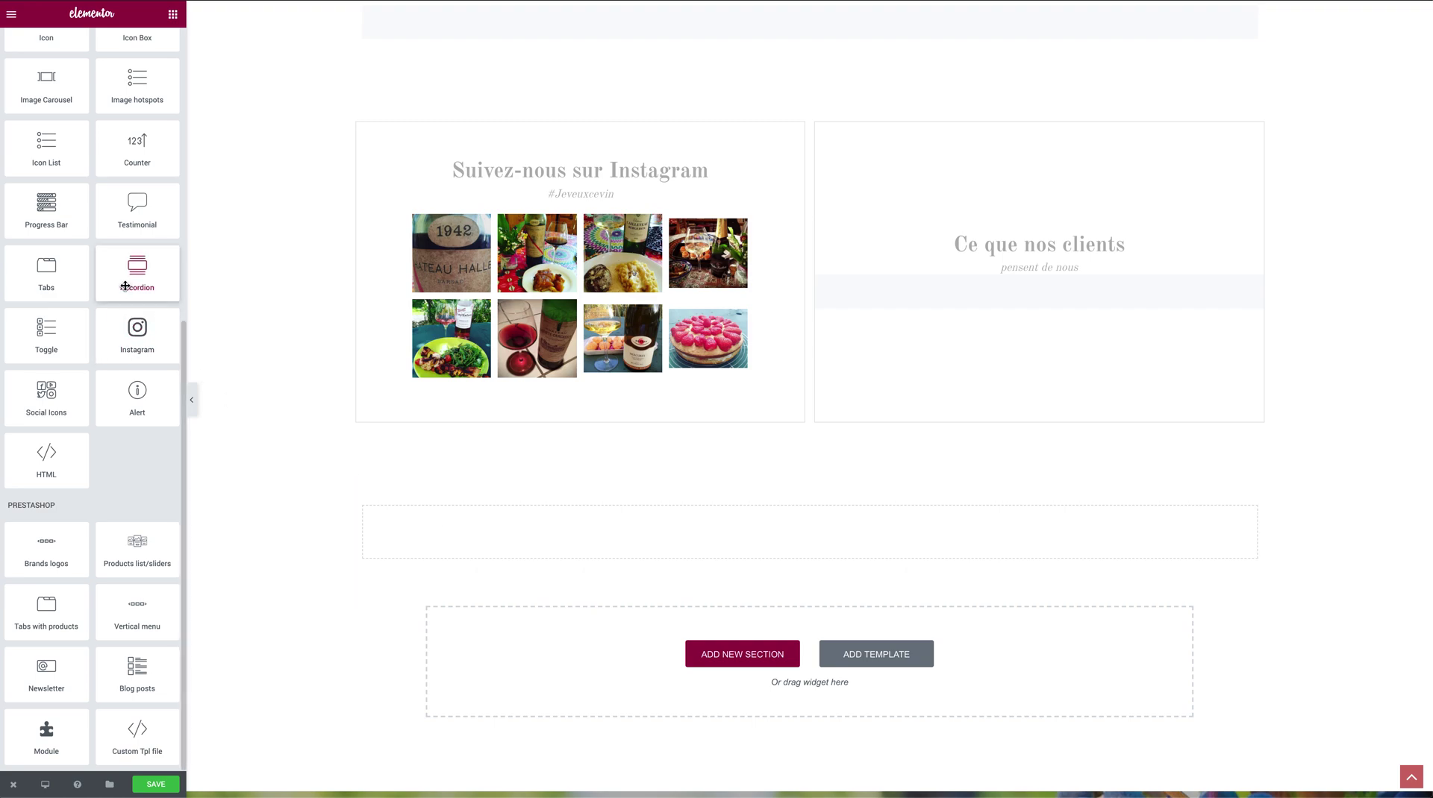
- Add an Accordion widget to the empty section and move that section above the Instagram and customer reviews blocks
{"action": "left_click_drag", "start_coordinate": [137, 272], "coordinate": [494, 558]}
{"action": "left_click_drag", "start_coordinate": [490, 563], "coordinate": [485, 550]}
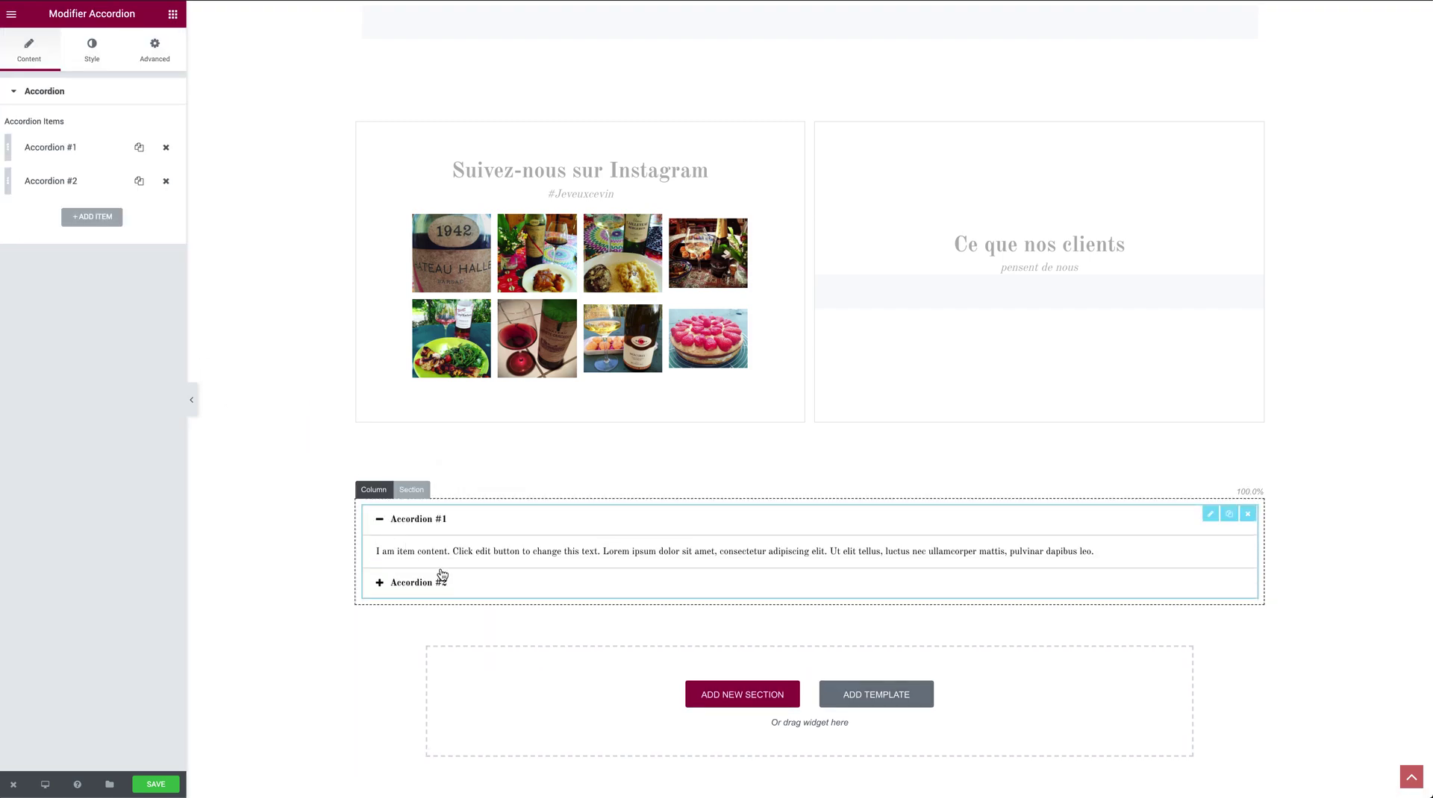
{"action": "scroll", "coordinate": [553, 28], "scroll_direction": "up", "scroll_amount": 5}
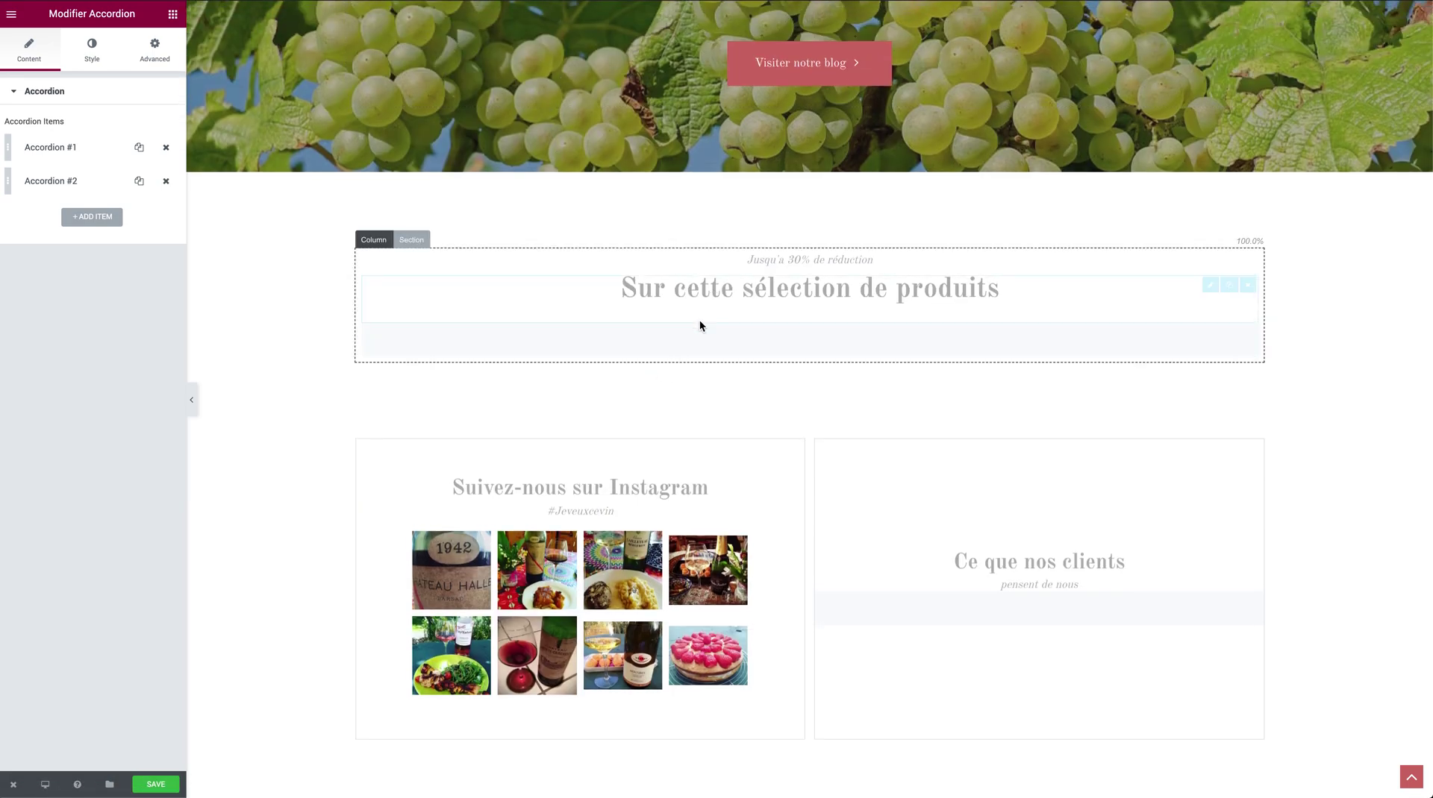
{"action": "scroll", "coordinate": [569, 731], "scroll_direction": "down", "scroll_amount": 4}
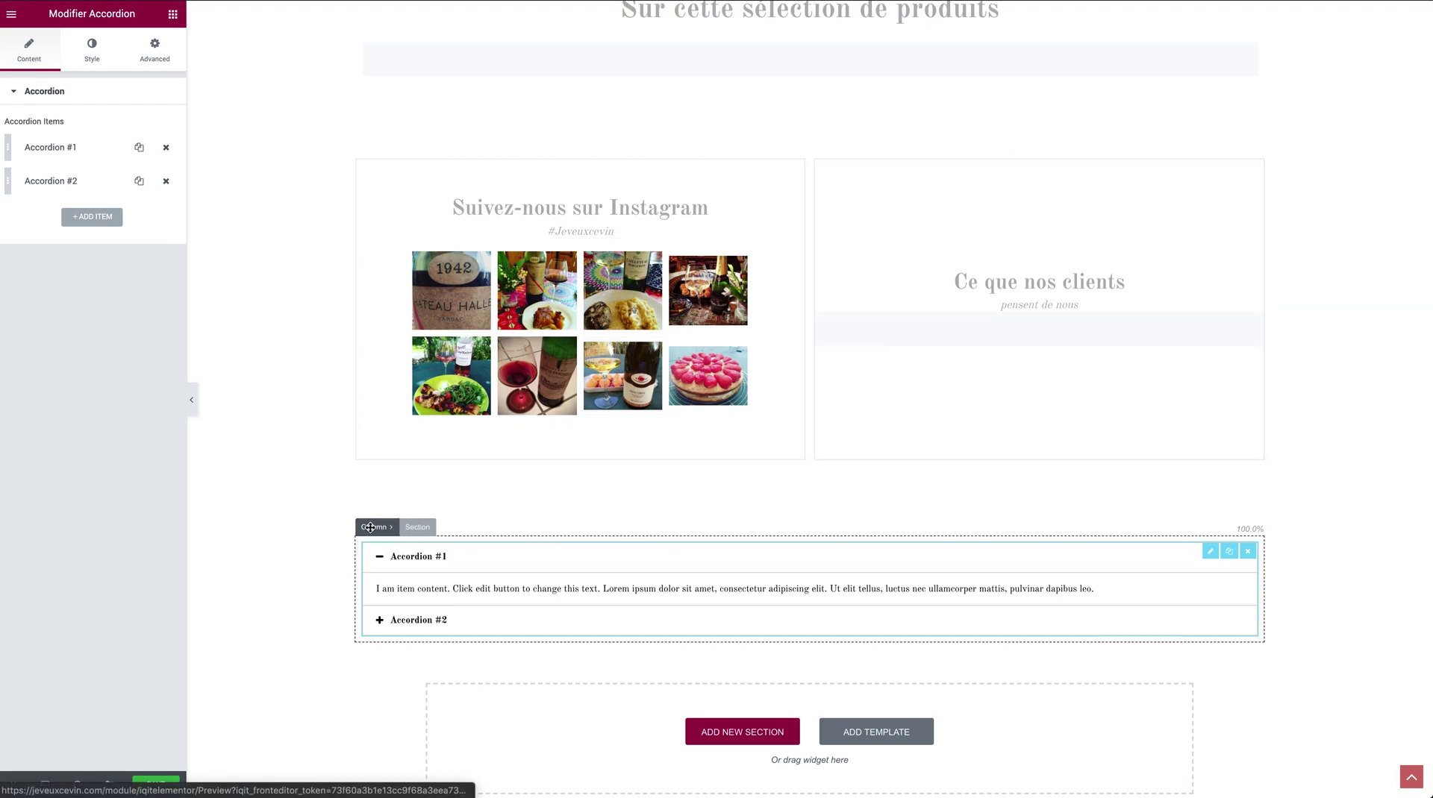
{"action": "left_click_drag", "start_coordinate": [371, 530], "coordinate": [400, 539]}
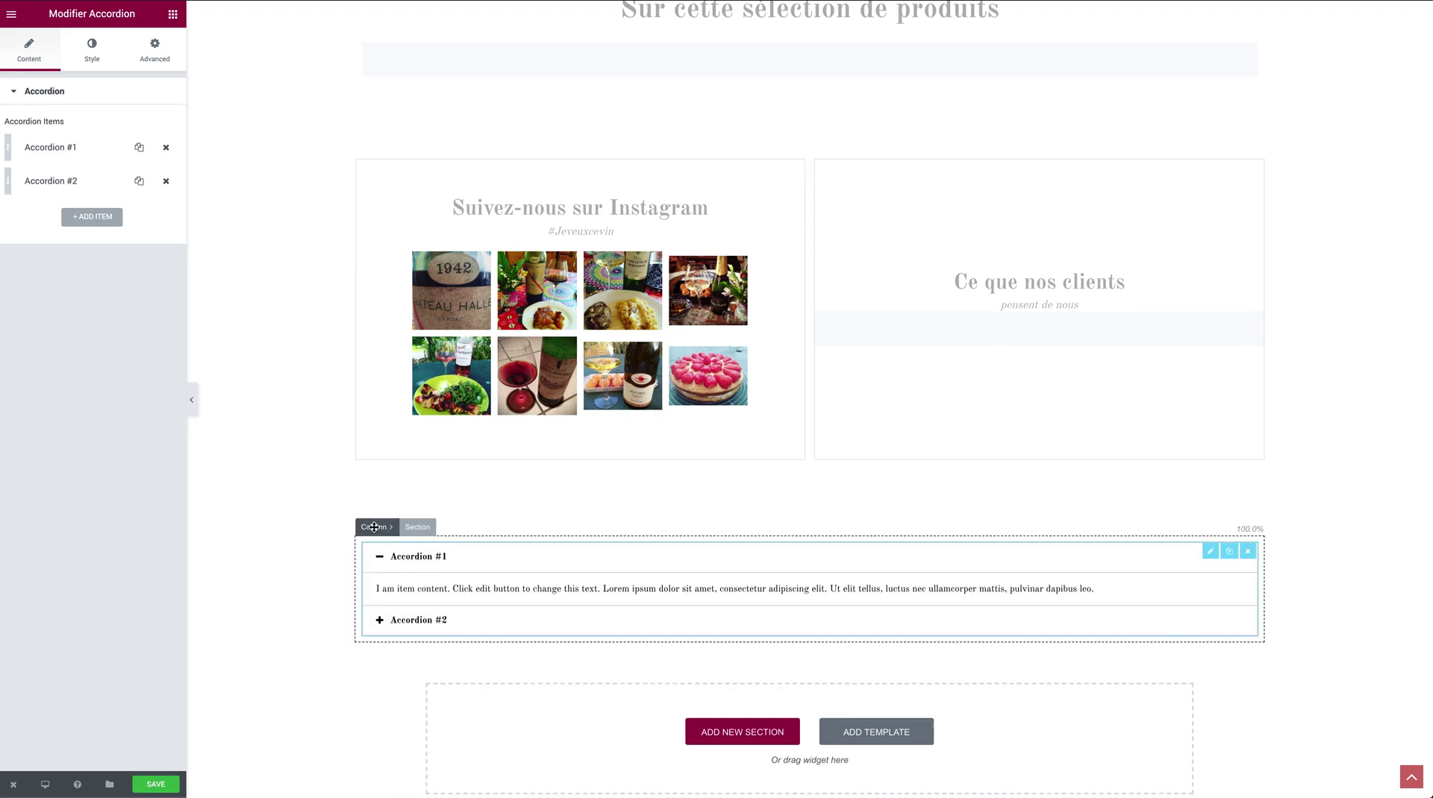
{"action": "left_click_drag", "start_coordinate": [416, 527], "coordinate": [395, 177]}
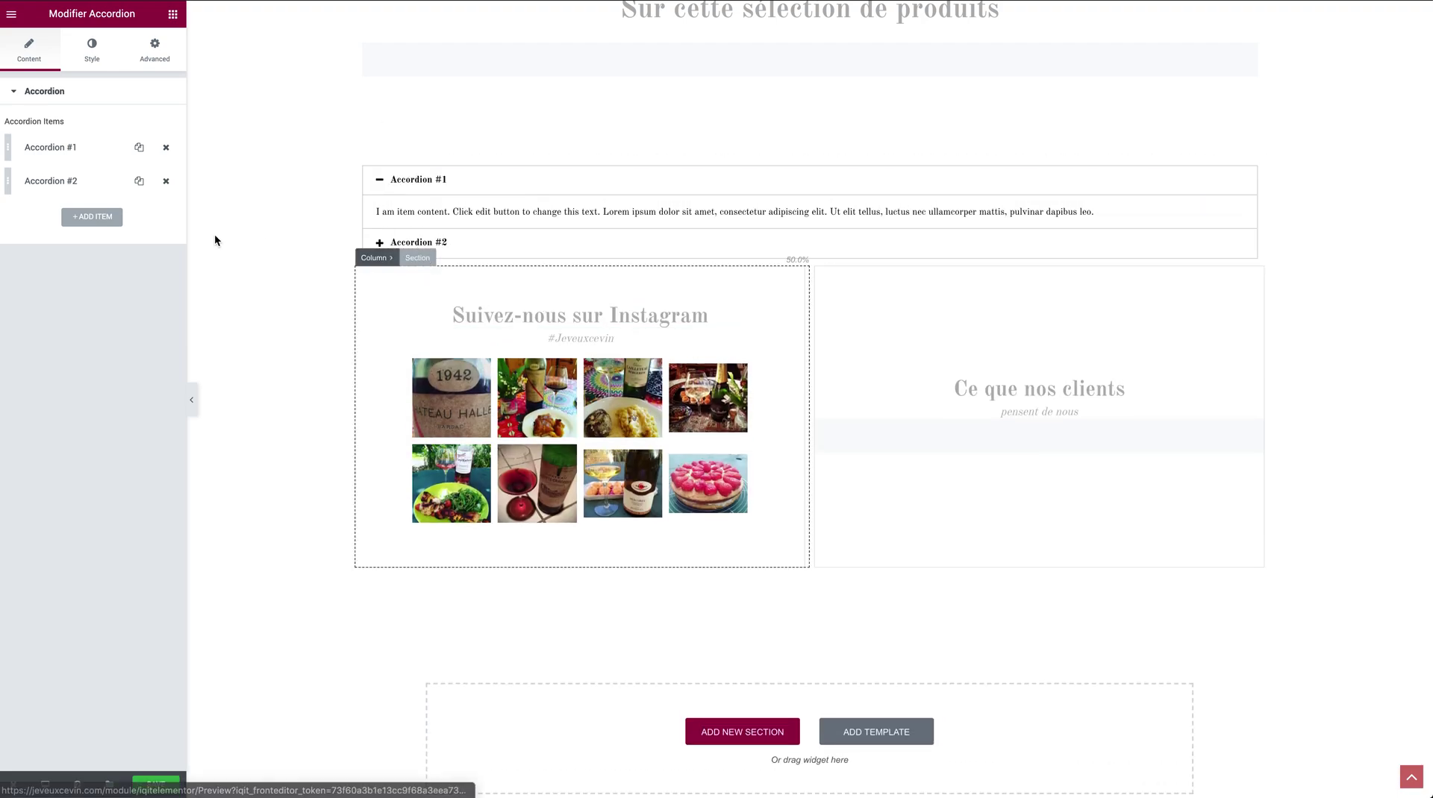
- Insert a Spacer widget beneath the accordion and set its space to 46 px
{"action": "left_click", "coordinate": [99, 57]}
{"action": "left_click", "coordinate": [32, 55]}
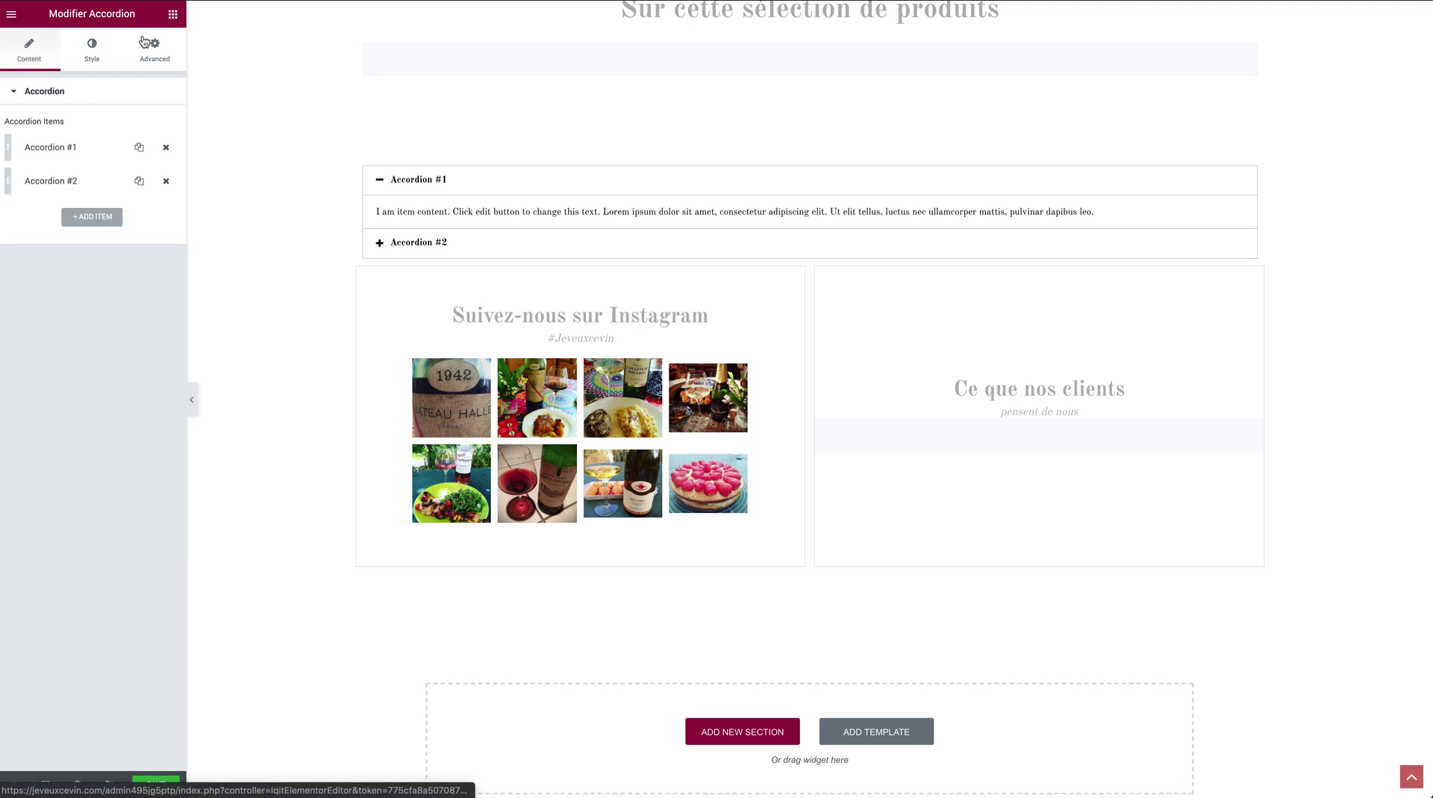
{"action": "left_click", "coordinate": [172, 16]}
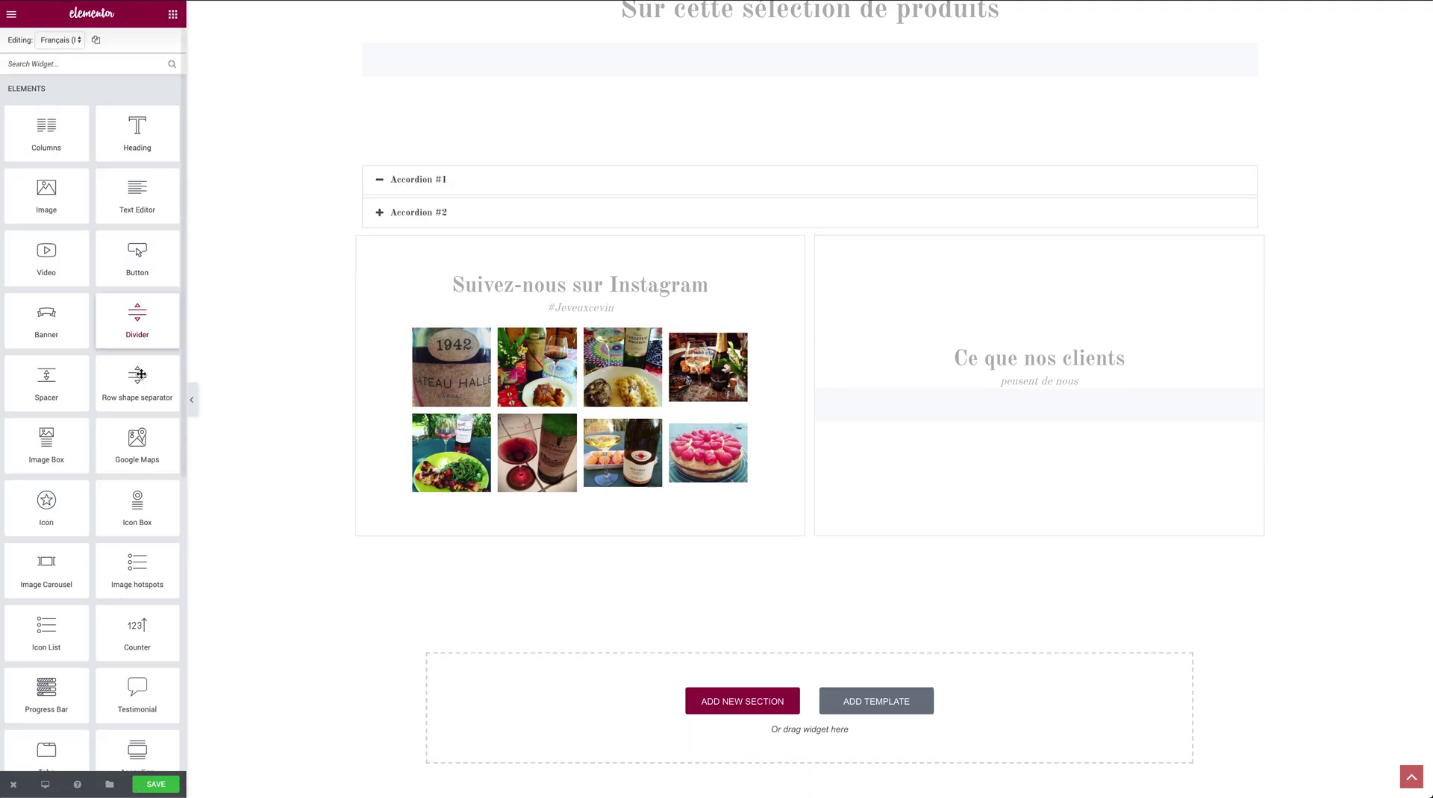
{"action": "left_click_drag", "start_coordinate": [57, 381], "coordinate": [518, 257]}
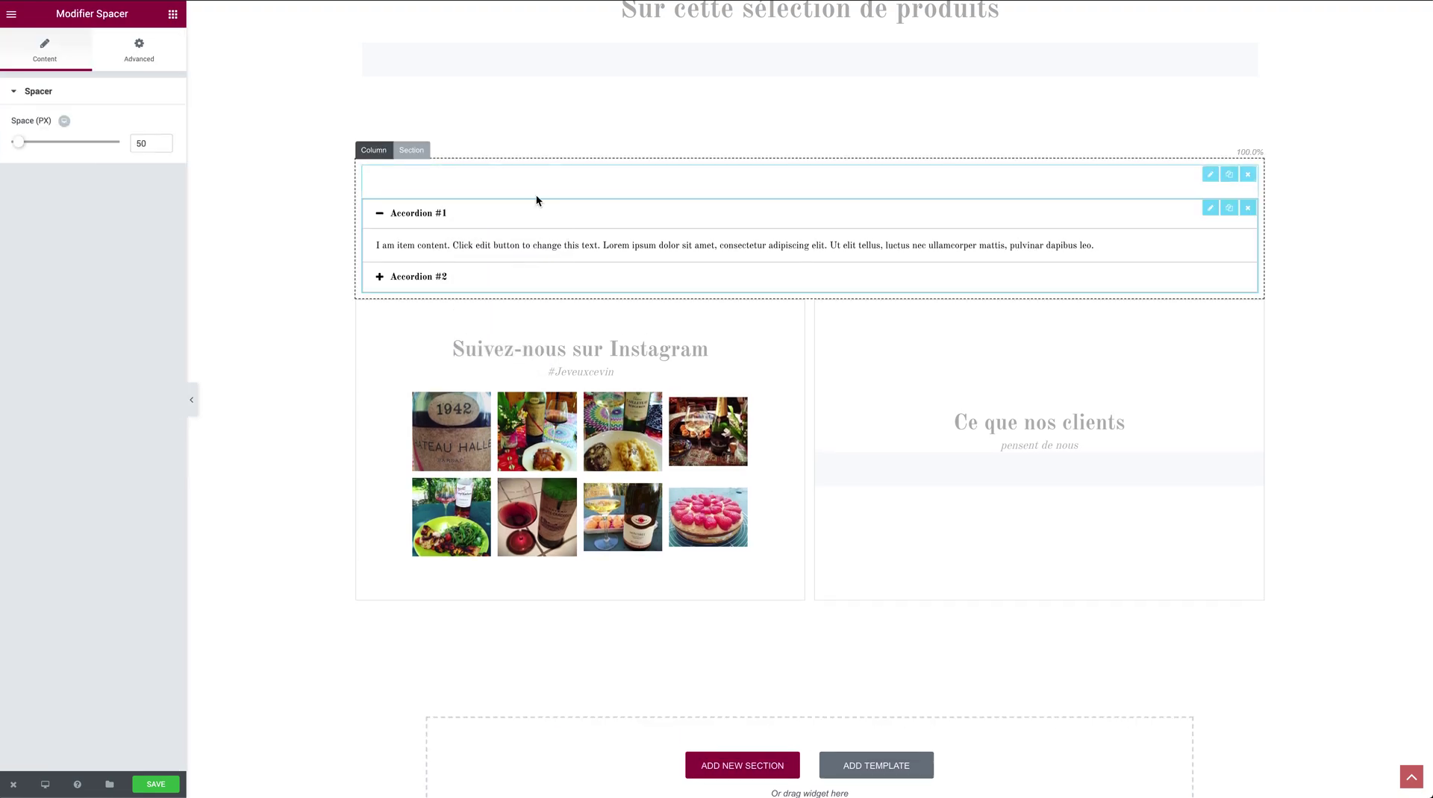
{"action": "left_click_drag", "start_coordinate": [512, 189], "coordinate": [514, 259]}
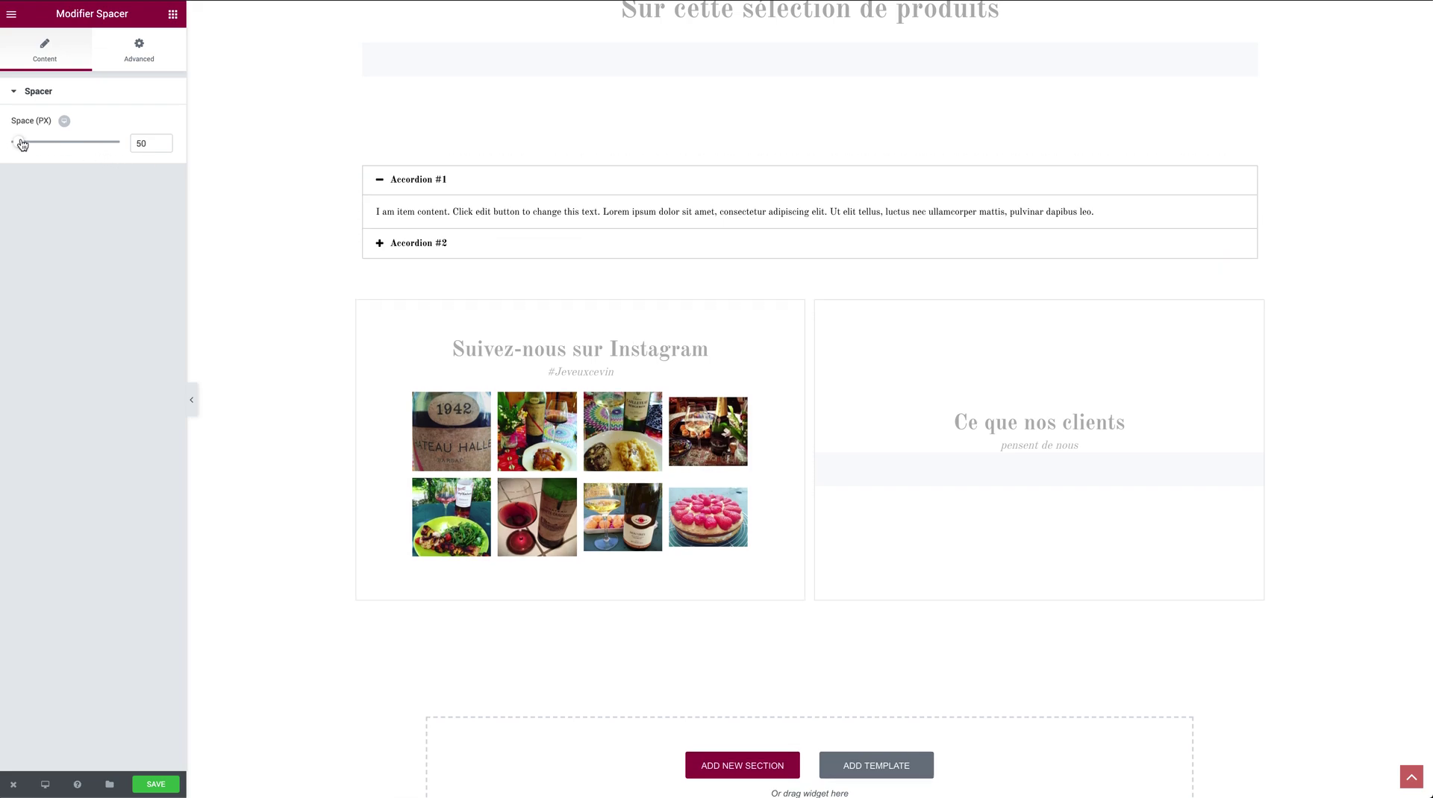
{"action": "mouse_move", "coordinate": [19, 145]}
{"action": "left_mouse_down"}
{"action": "mouse_move", "coordinate": [121, 142]}
{"action": "mouse_move", "coordinate": [0, 147]}
{"action": "mouse_move", "coordinate": [18, 145]}
{"action": "left_mouse_up"}
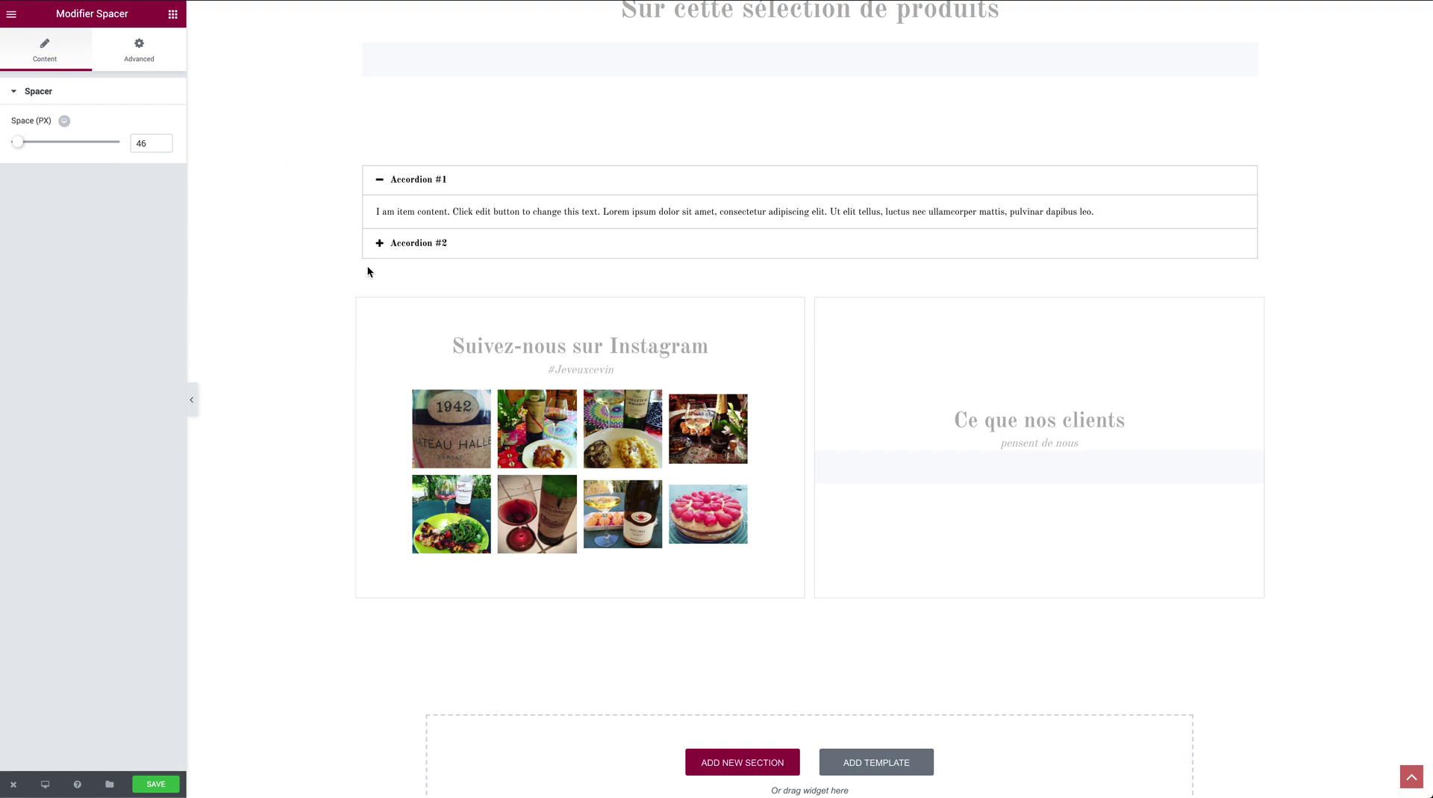
- Delete the whole section containing the accordion and the spacer
{"action": "left_click", "coordinate": [405, 149]}
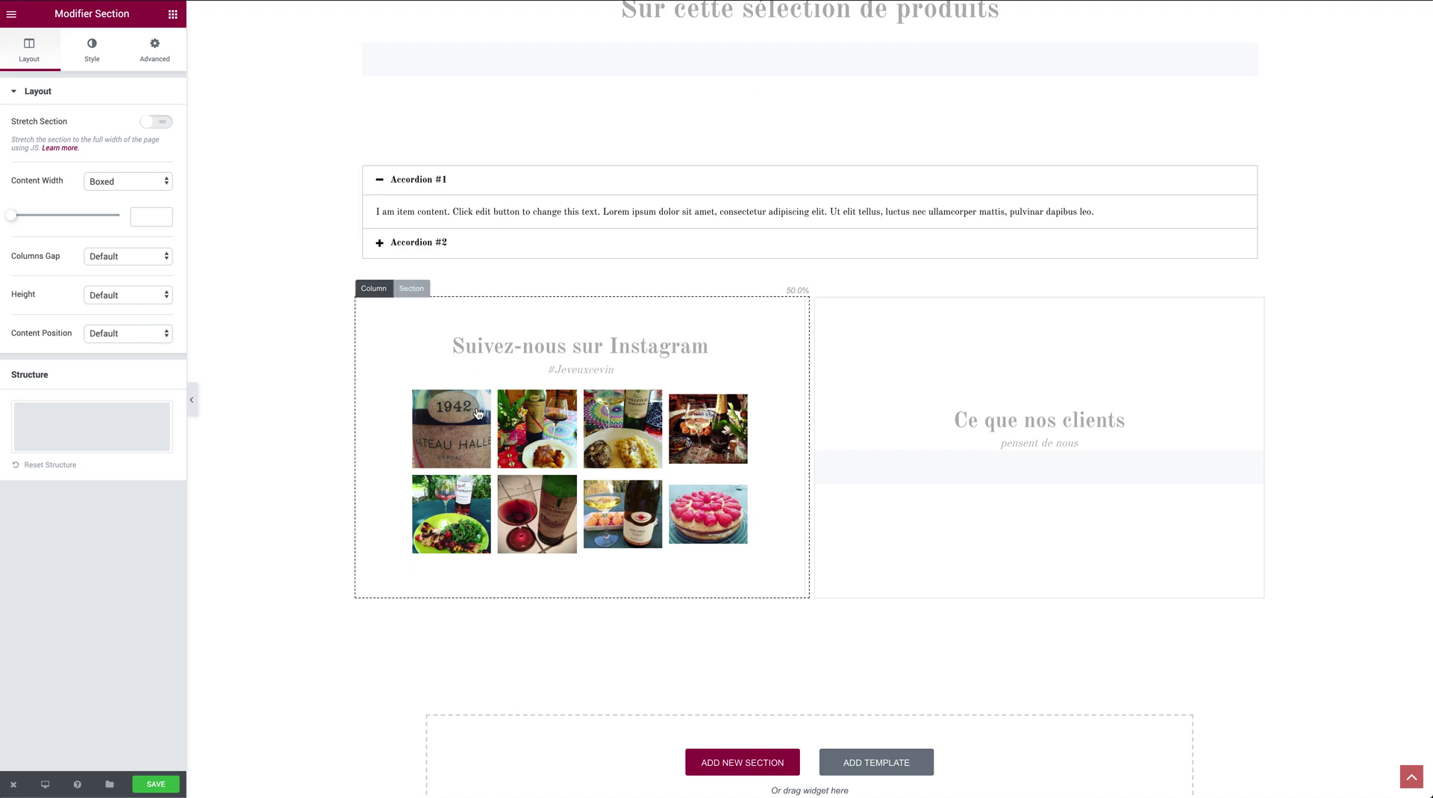
{"action": "left_click", "coordinate": [500, 151]}
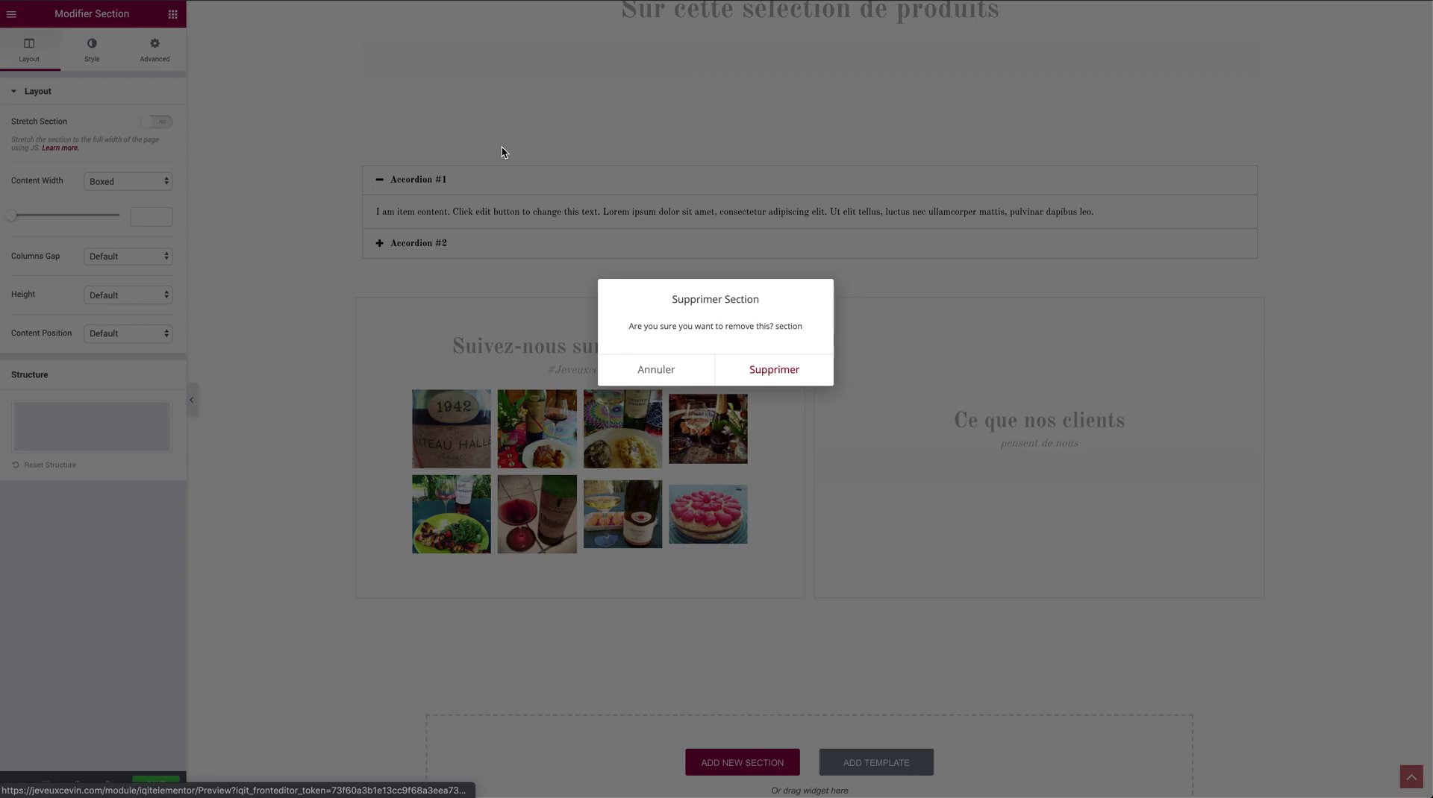
{"action": "left_click", "coordinate": [774, 370]}
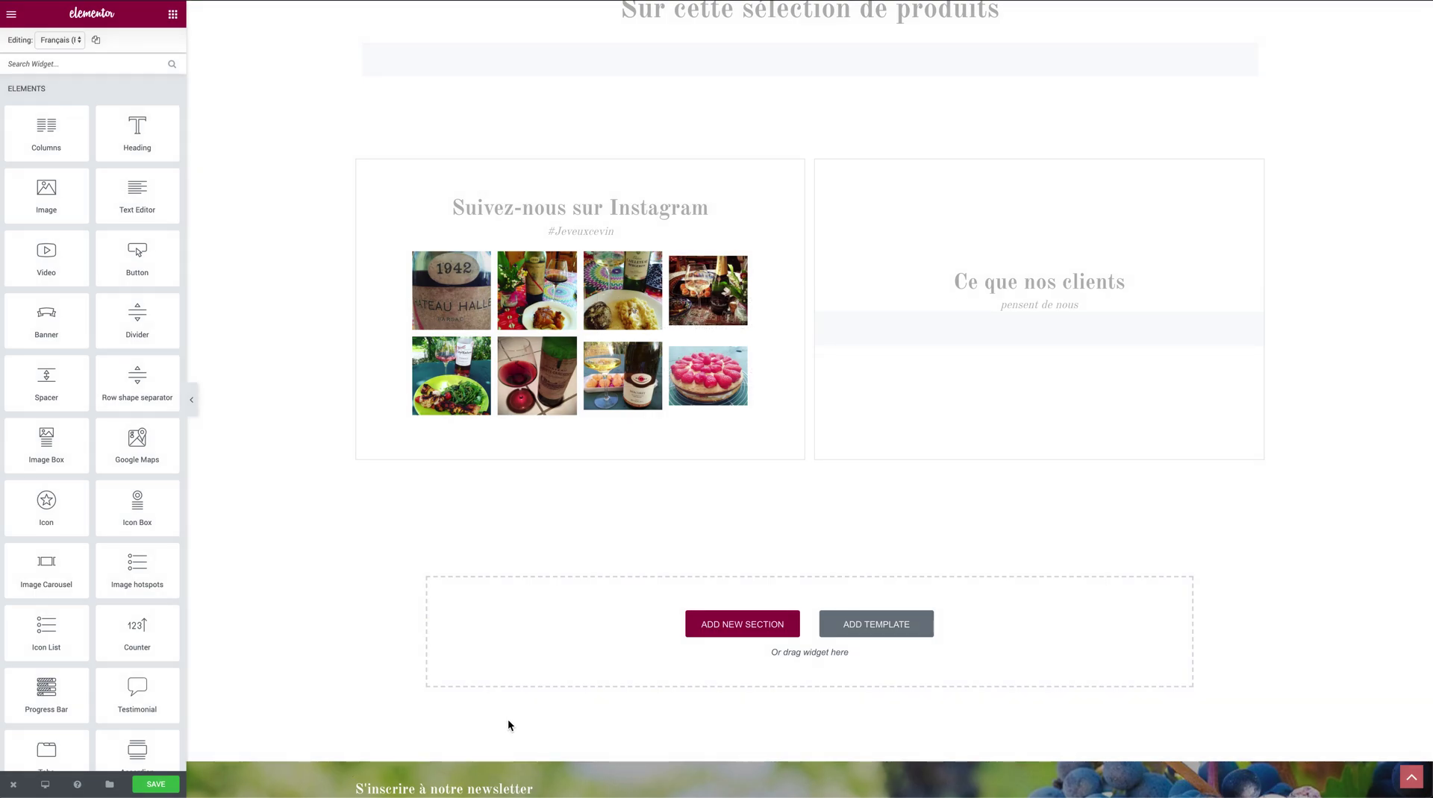
{"action": "scroll", "coordinate": [406, 642], "scroll_direction": "up", "scroll_amount": 20}
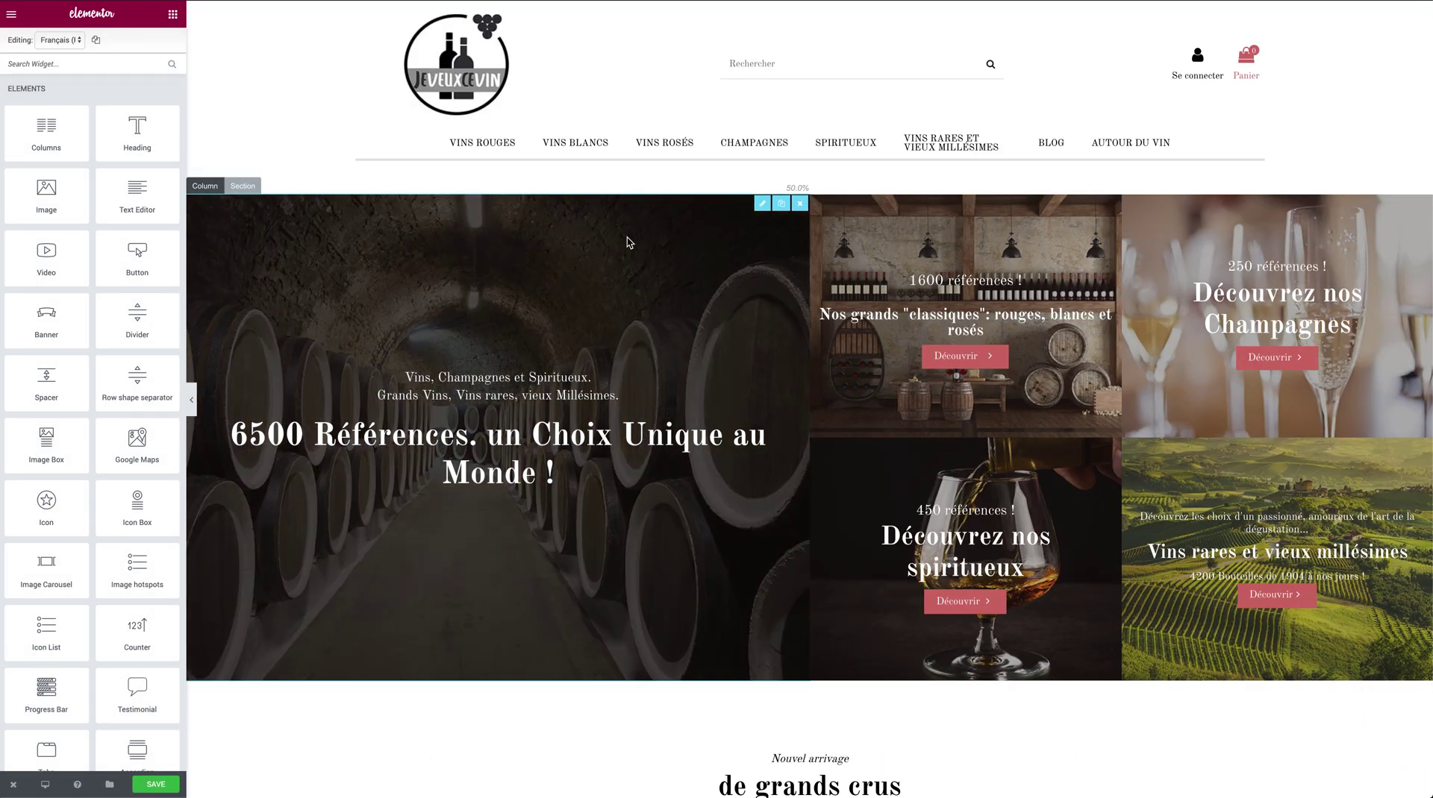
{"action": "scroll", "coordinate": [673, 312], "scroll_direction": "down", "scroll_amount": 10}
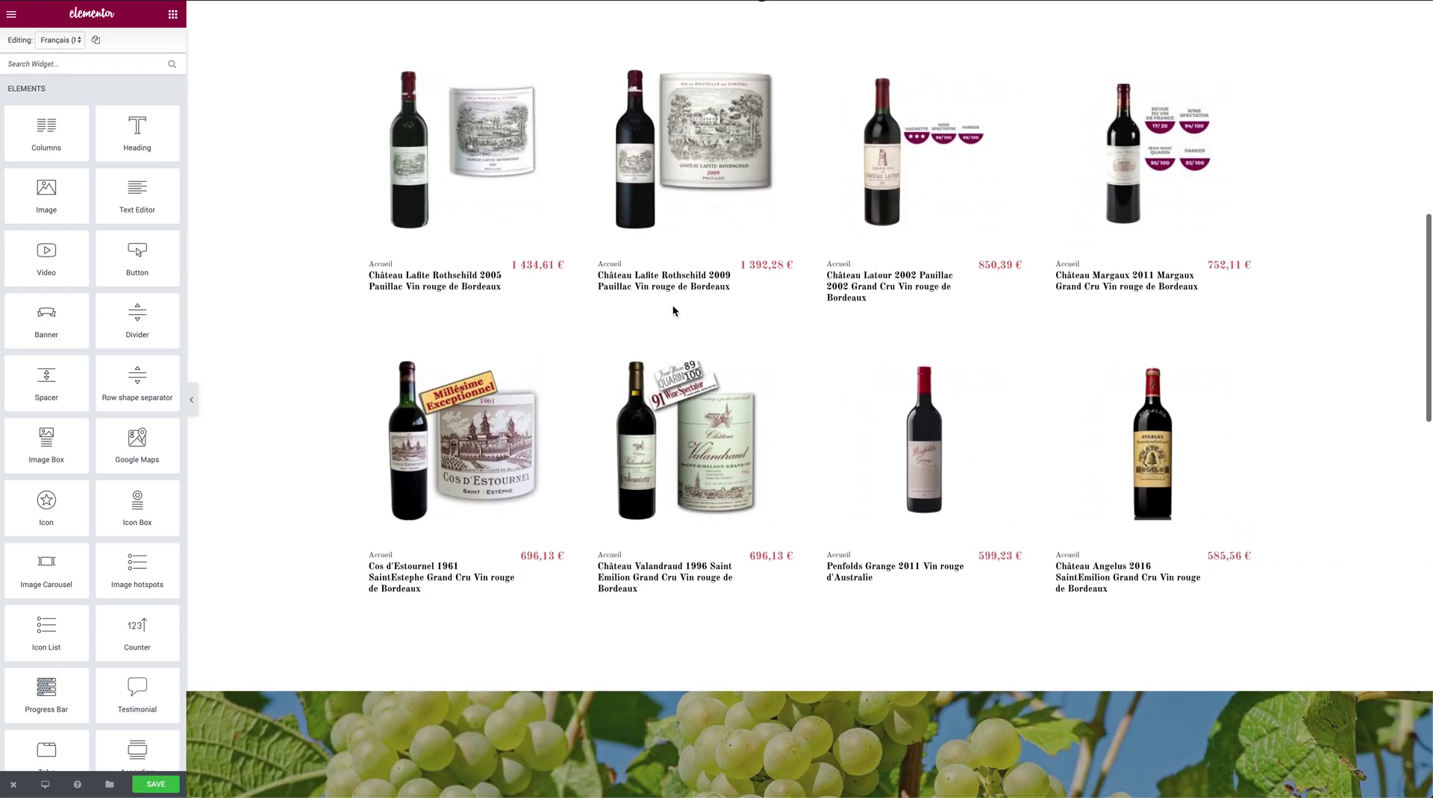
{"action": "scroll", "coordinate": [673, 311], "scroll_direction": "down", "scroll_amount": 4}
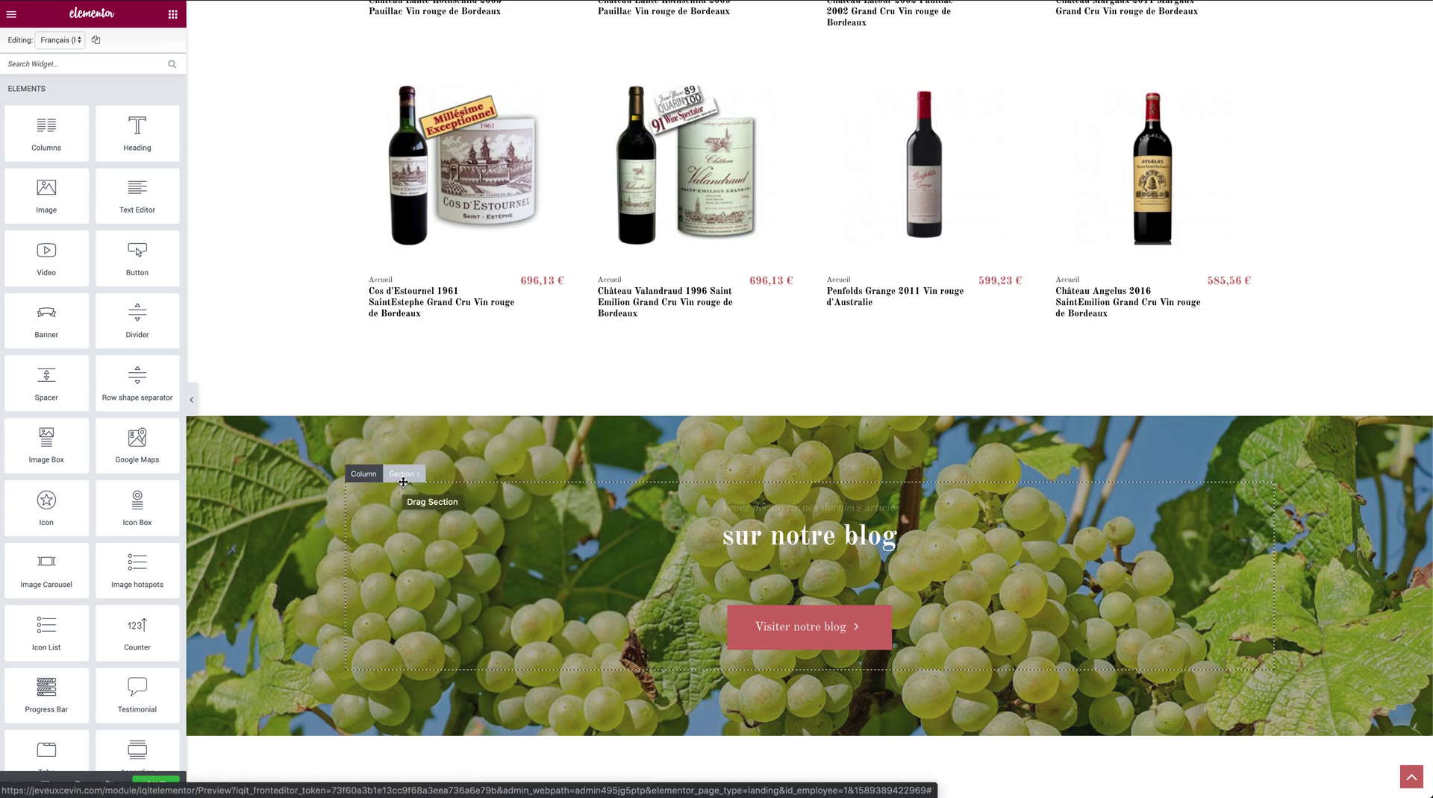
- Examine the background style settings of the blog banner section, including its image, attachment, repeat and size
{"action": "left_click", "coordinate": [403, 474]}
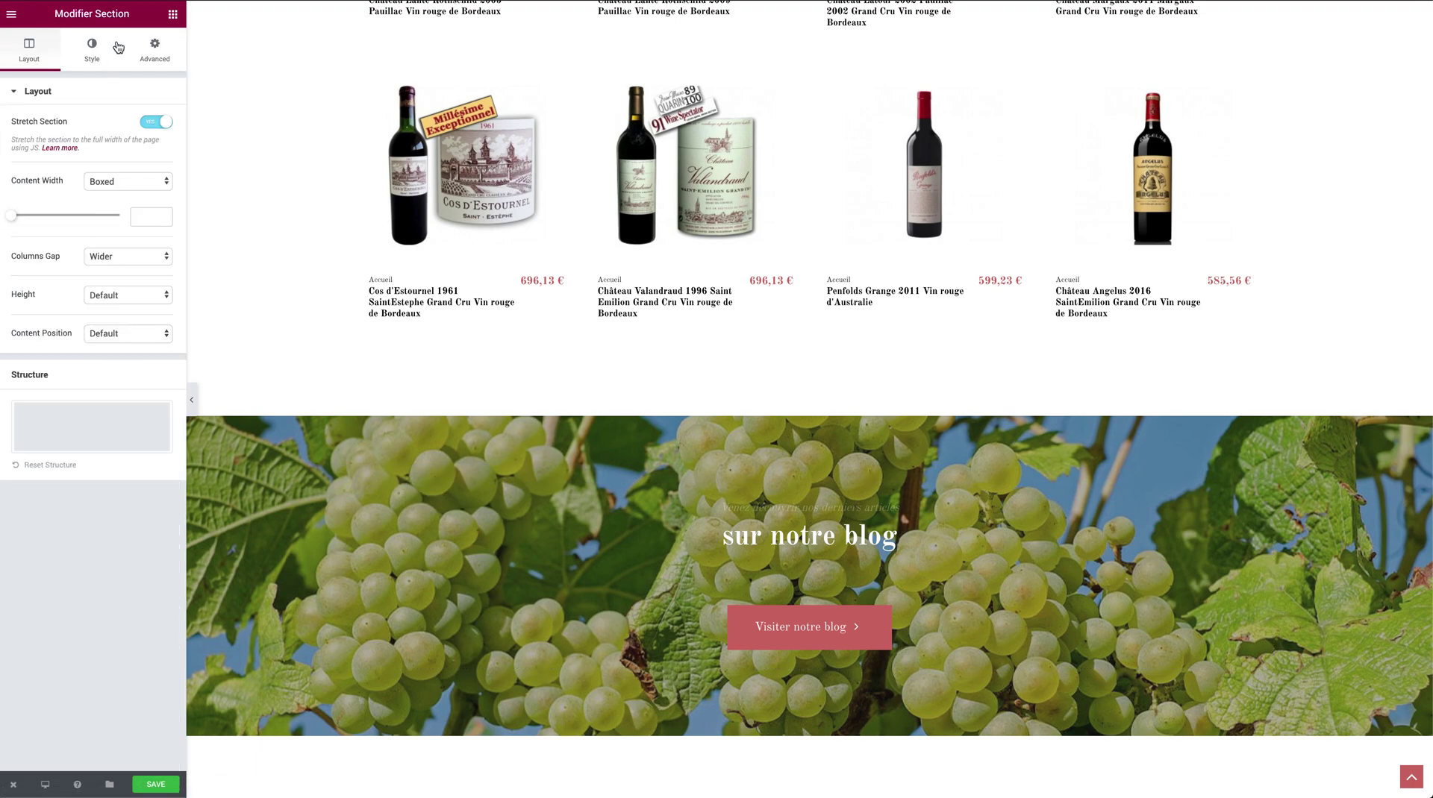
{"action": "left_click", "coordinate": [93, 53]}
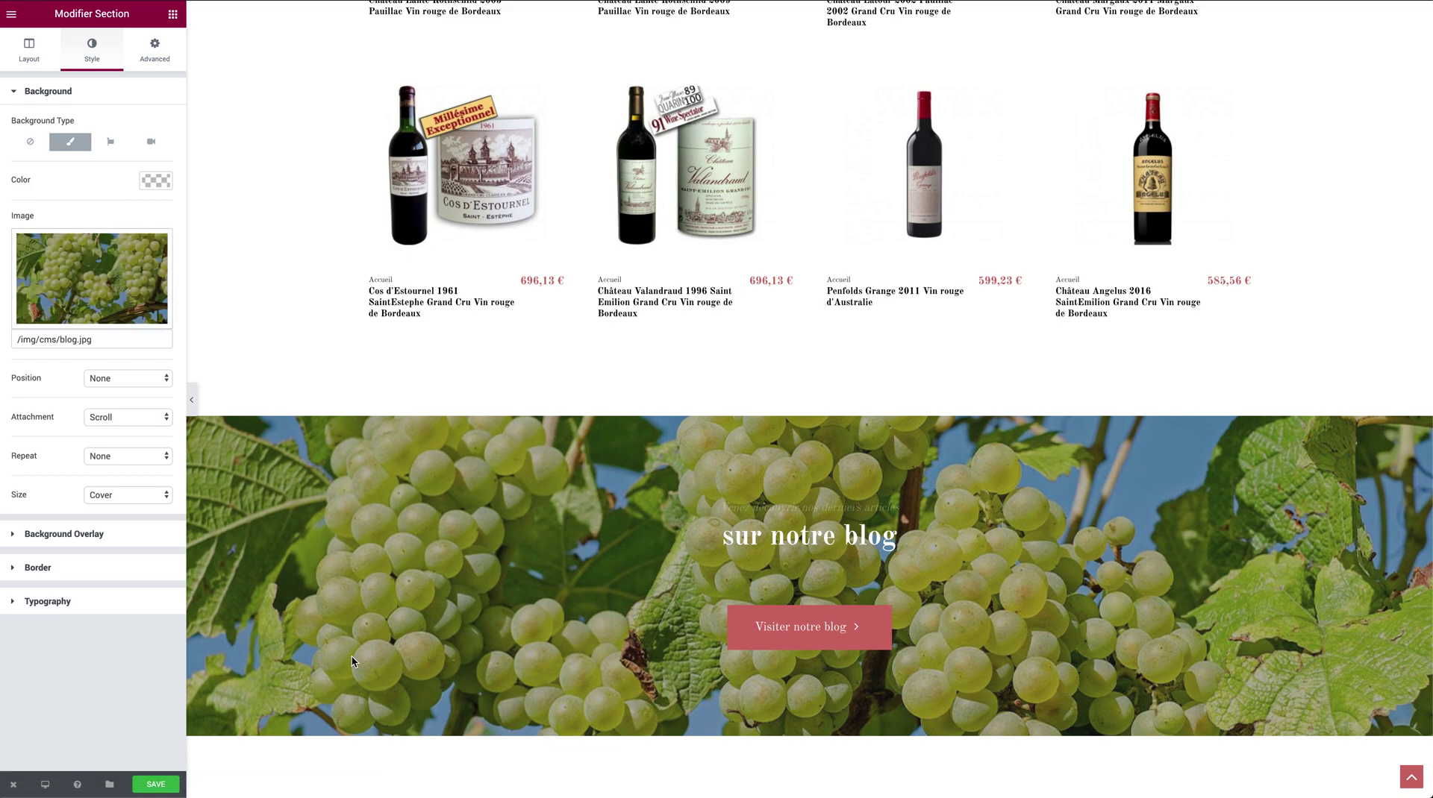
{"action": "left_click", "coordinate": [502, 547]}
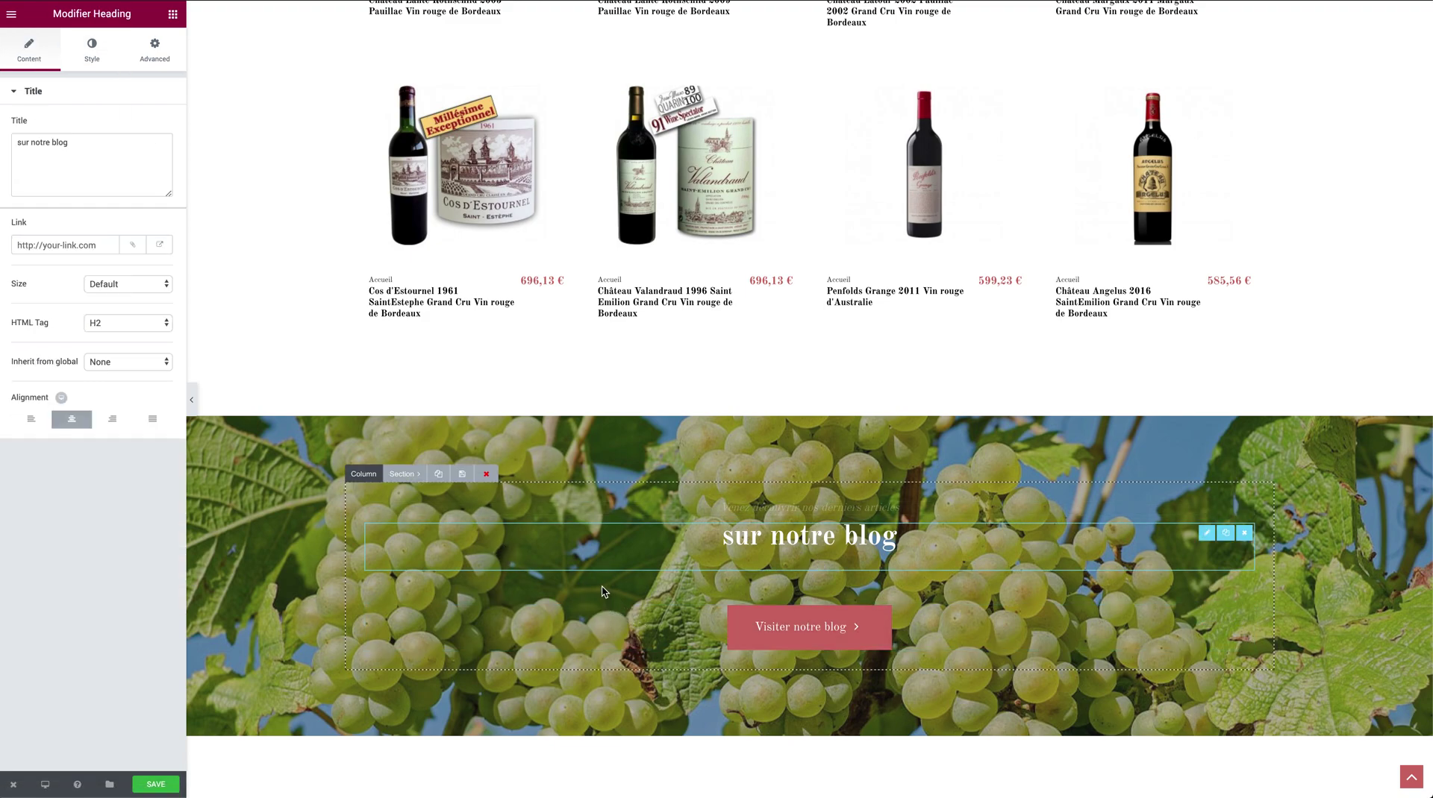
{"action": "left_click", "coordinate": [402, 476]}
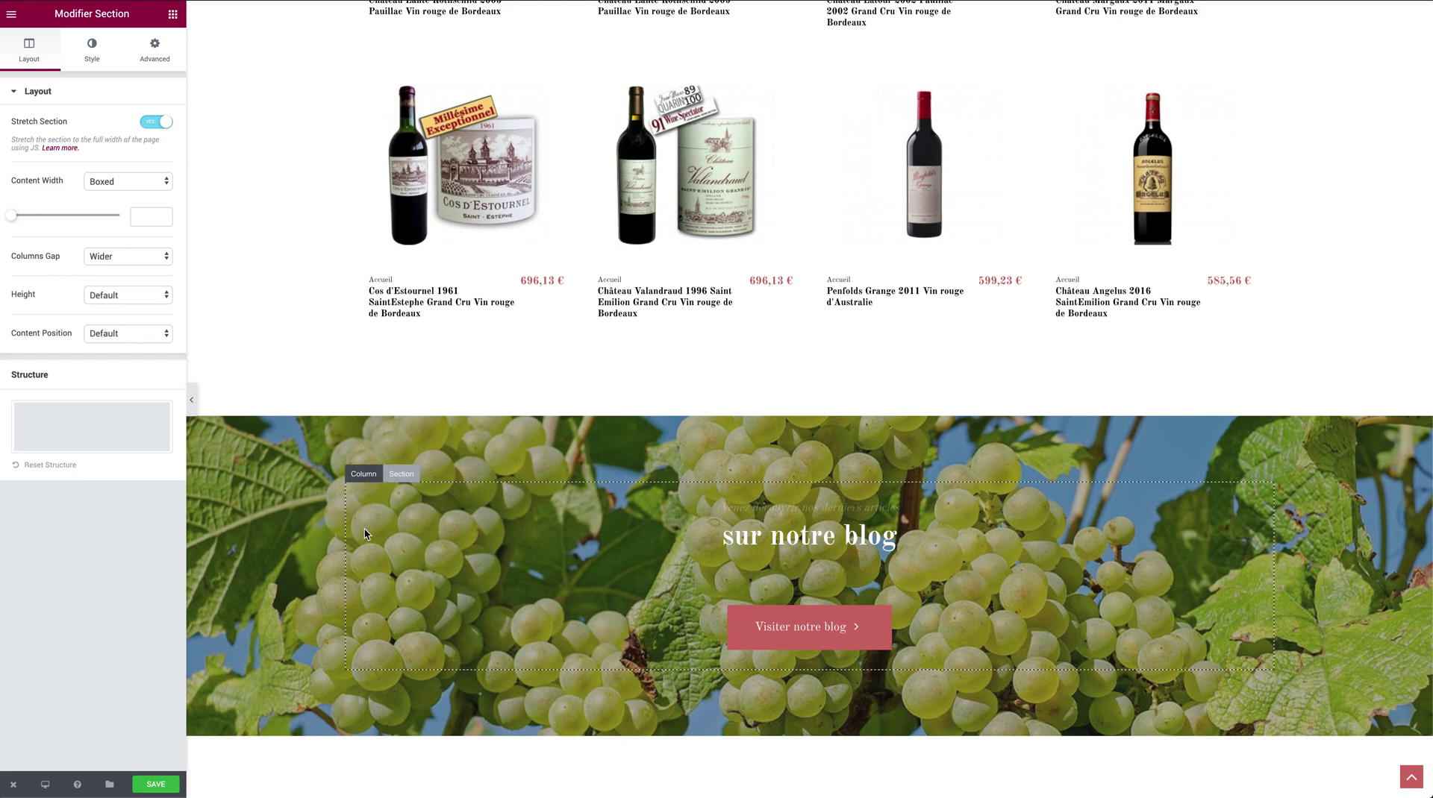
{"action": "left_click", "coordinate": [91, 49]}
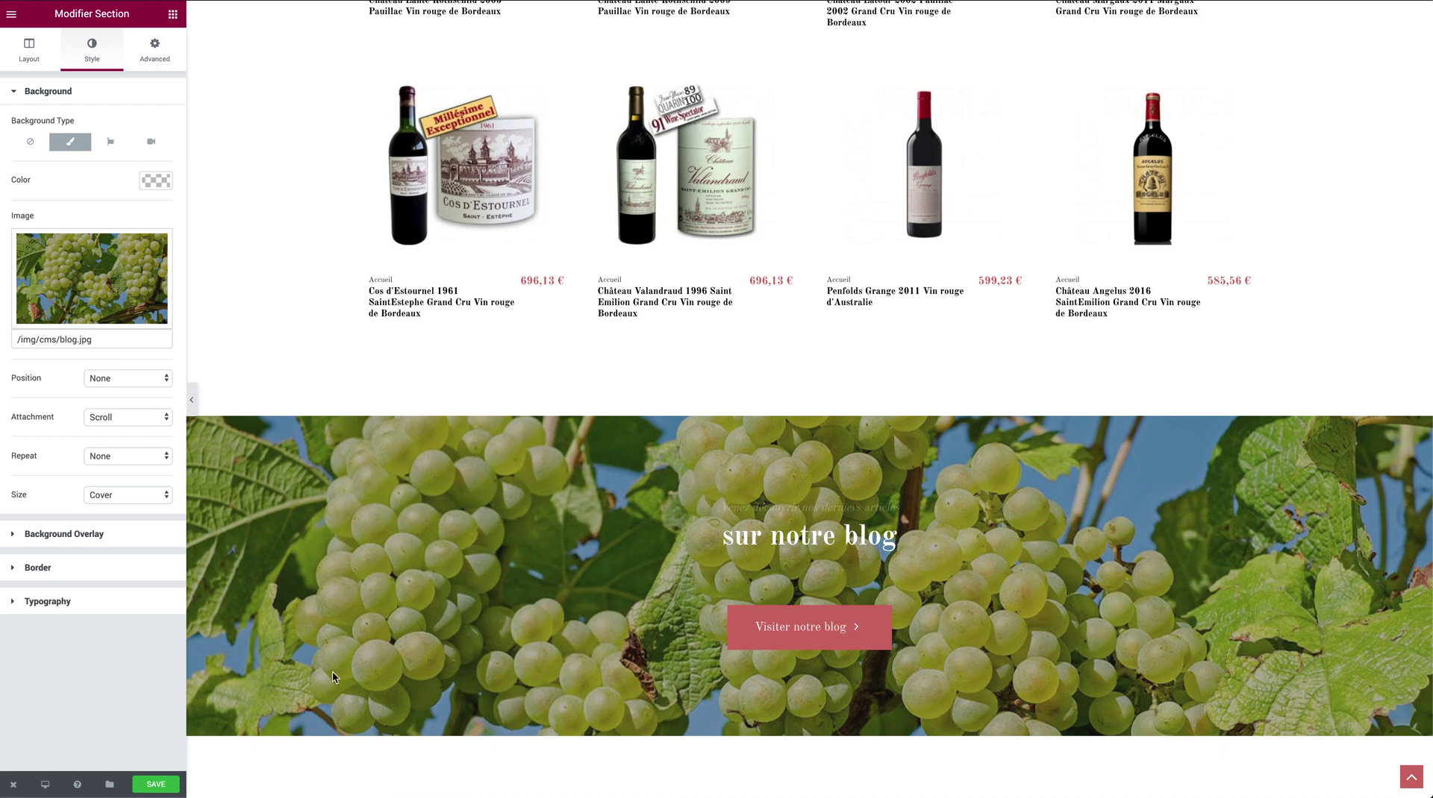
{"action": "scroll", "coordinate": [331, 669], "scroll_direction": "down", "scroll_amount": 2}
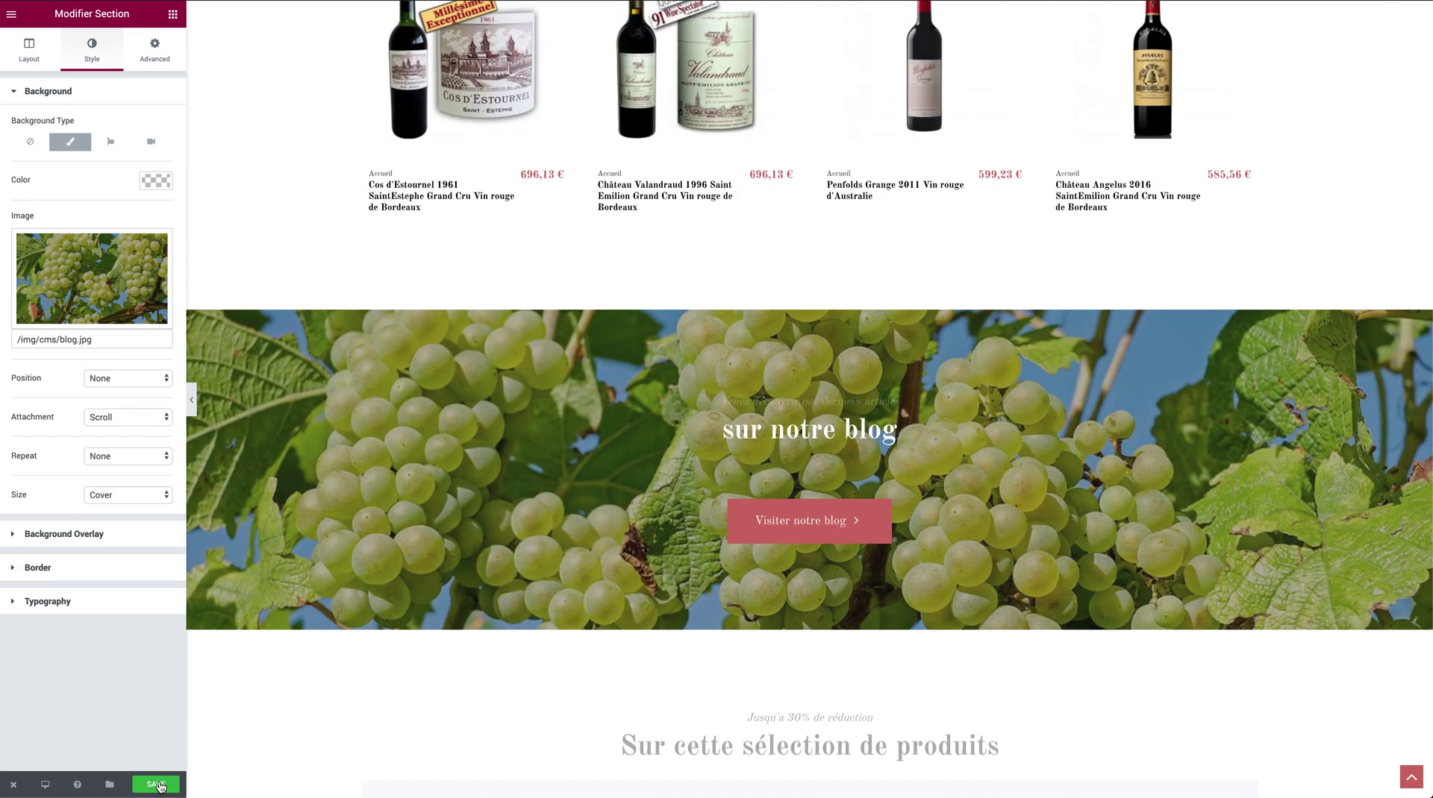
- Leave the page builder for the back office, discarding unsaved changes, and open the IqitThemeEditor - Backoffice settings
{"action": "mouse_move", "coordinate": [12, 789]}
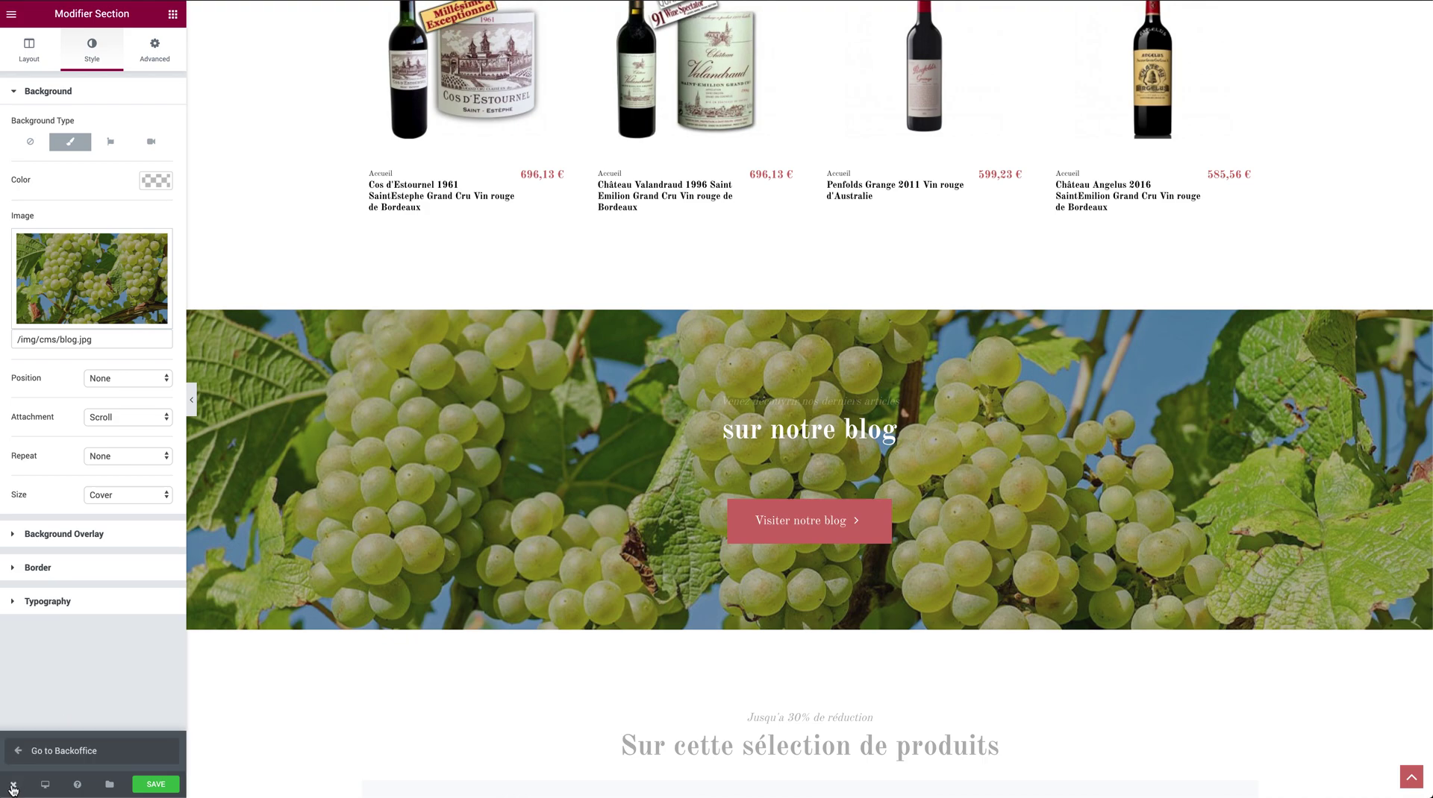
{"action": "left_click", "coordinate": [22, 753]}
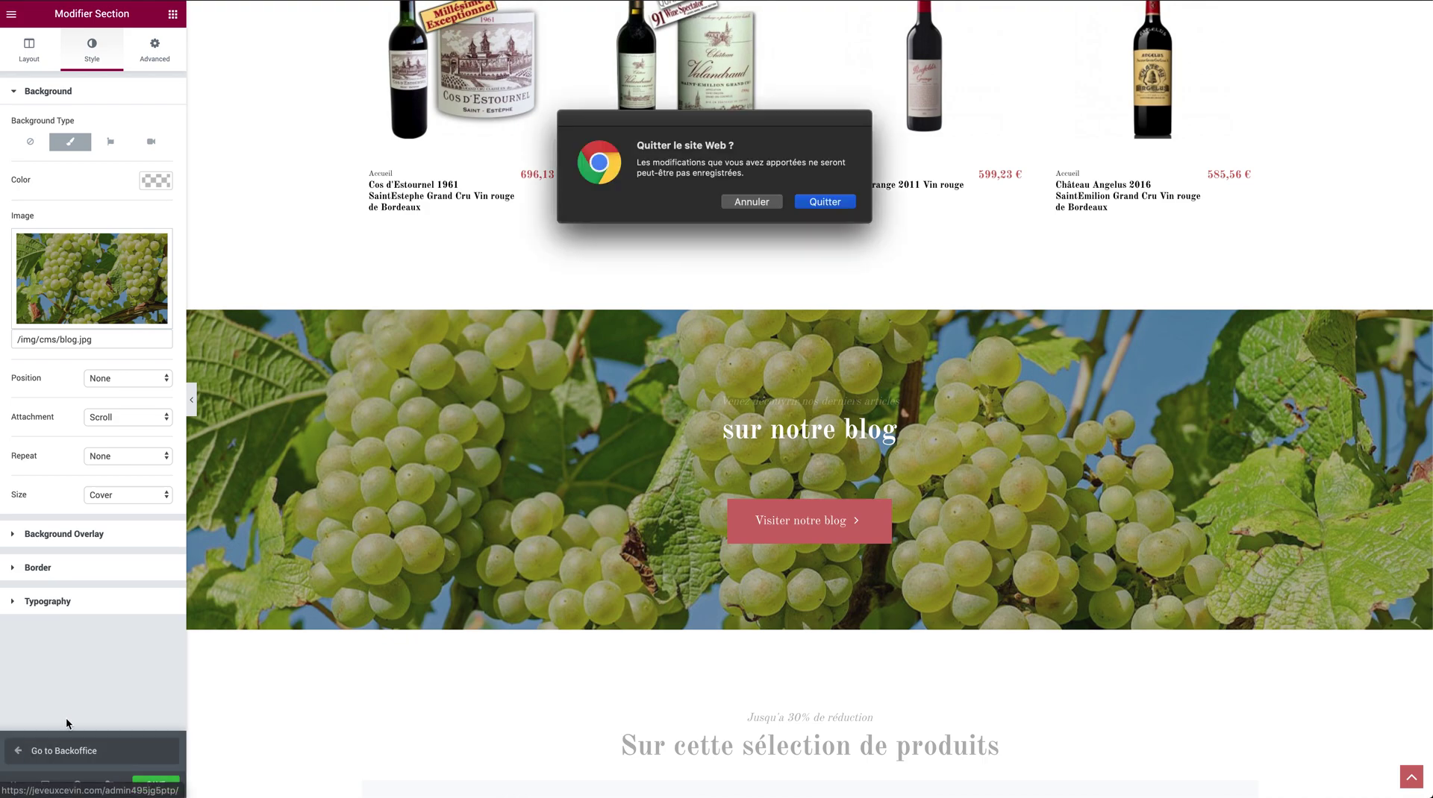
{"action": "left_click", "coordinate": [846, 207]}
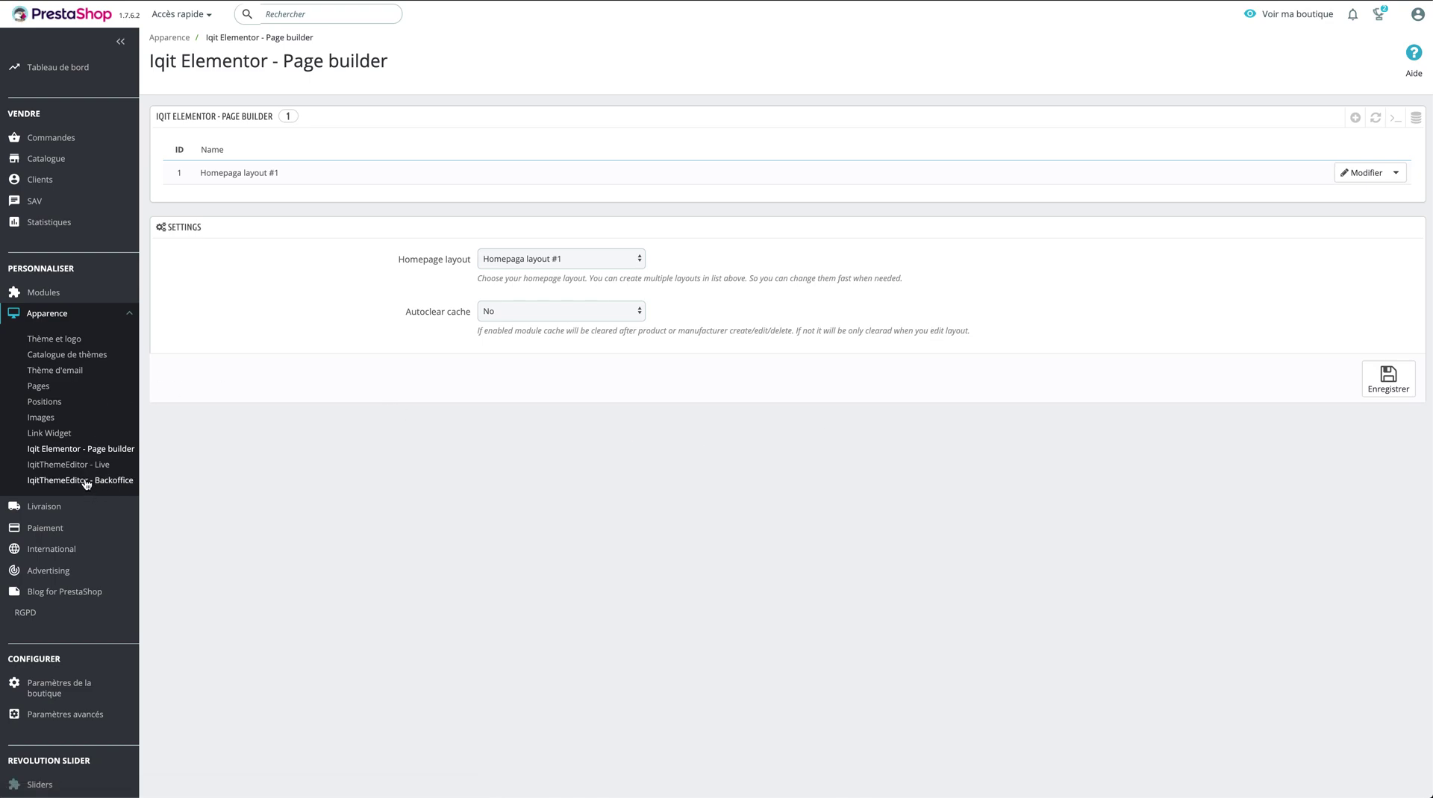
{"action": "left_click", "coordinate": [87, 484]}
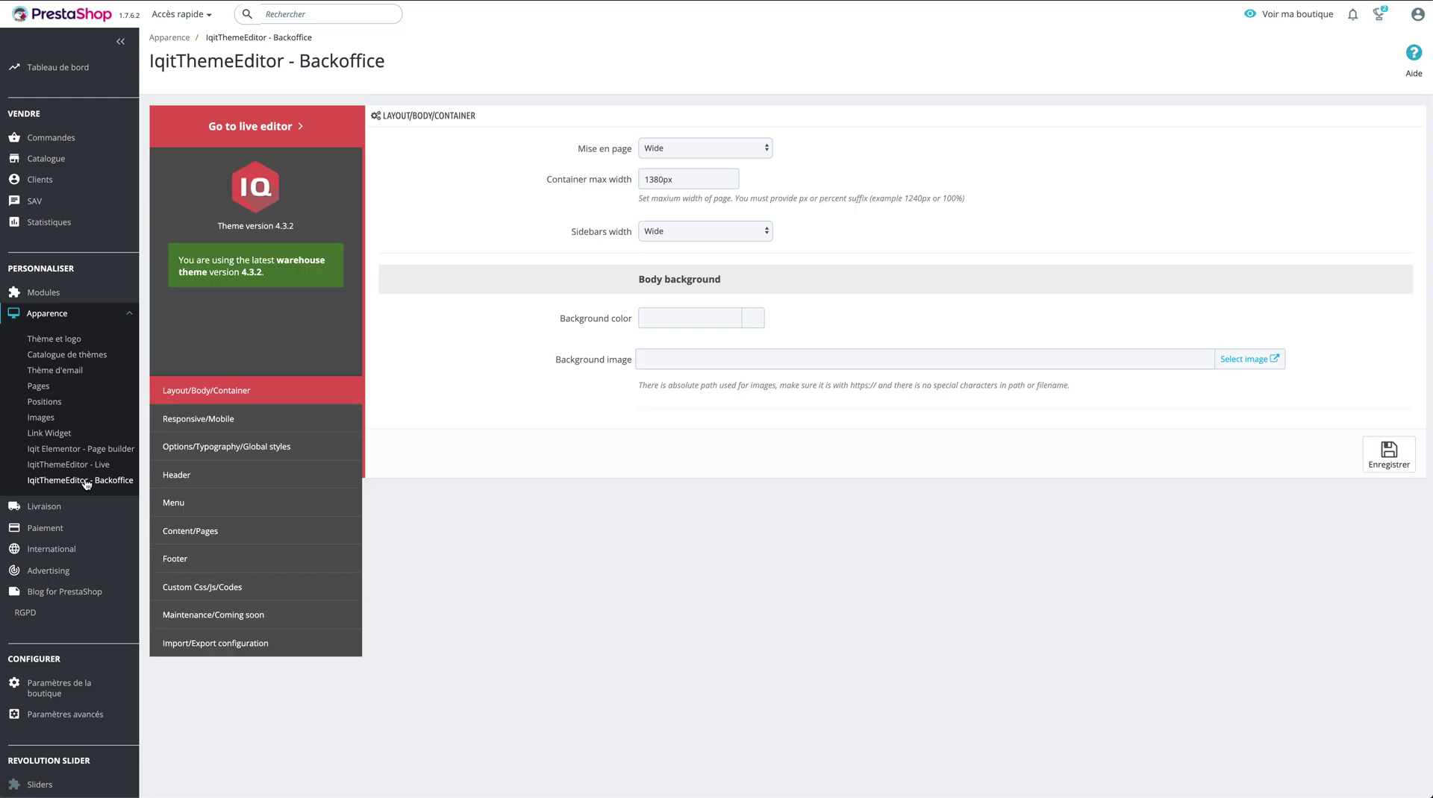
- Choose Style 3 as the header style in the theme's header layout settings
{"action": "left_click", "coordinate": [251, 454]}
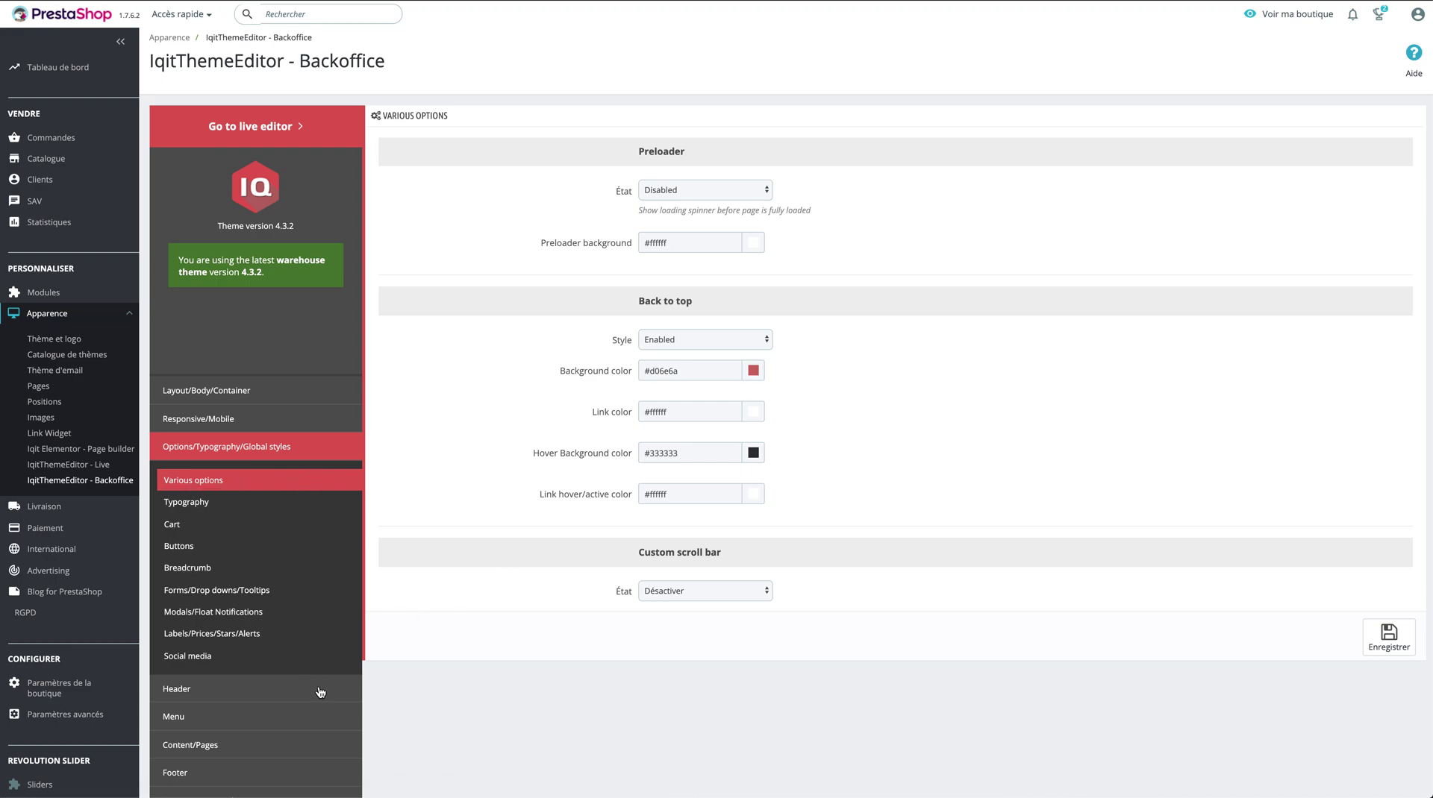
{"action": "left_click", "coordinate": [191, 688]}
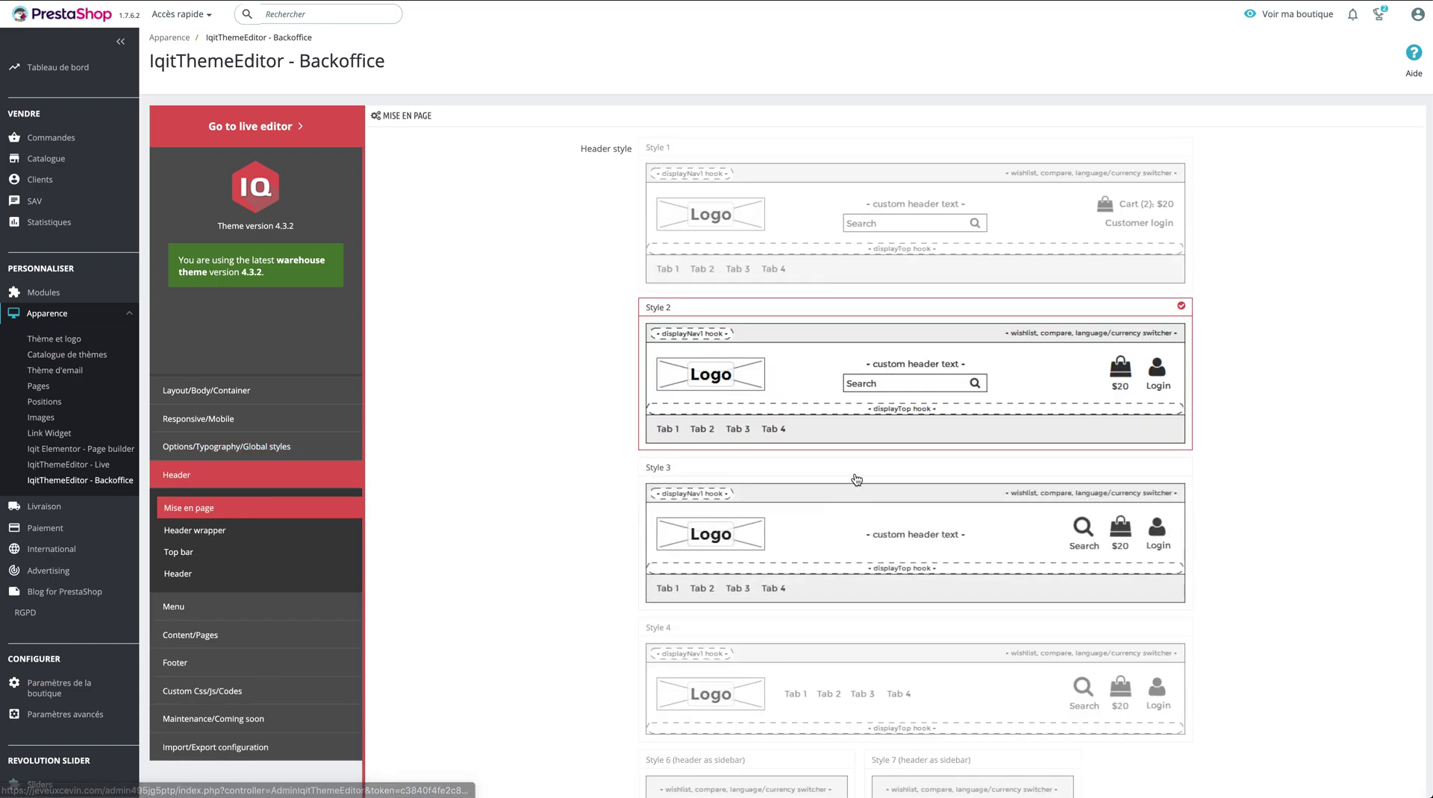
{"action": "left_click", "coordinate": [1096, 539]}
{"action": "scroll", "coordinate": [506, 682], "scroll_direction": "down", "scroll_amount": 6}
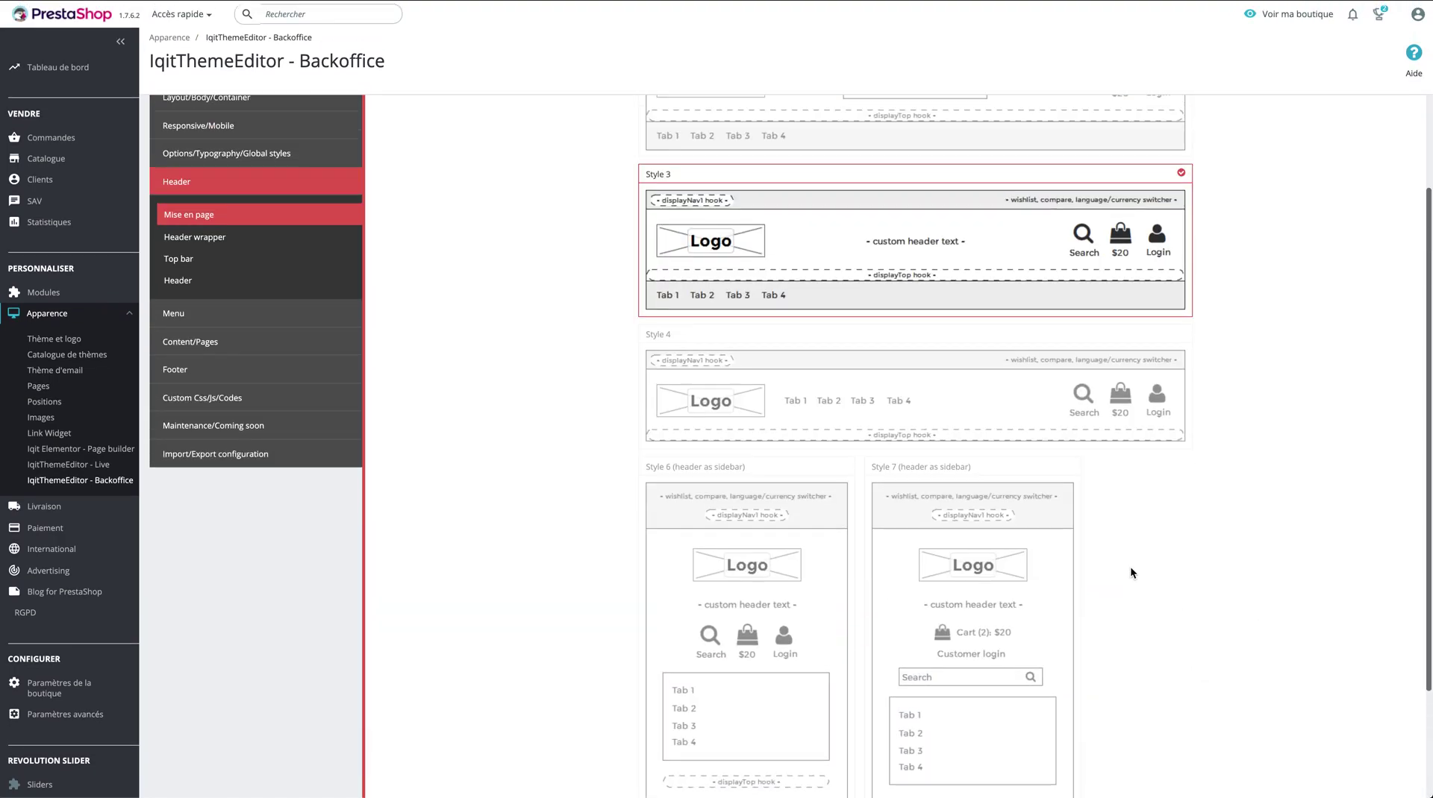
- Review the theme's horizontal menu settings, from border and height to tab fonts, padding and colours
{"action": "left_click", "coordinate": [173, 432]}
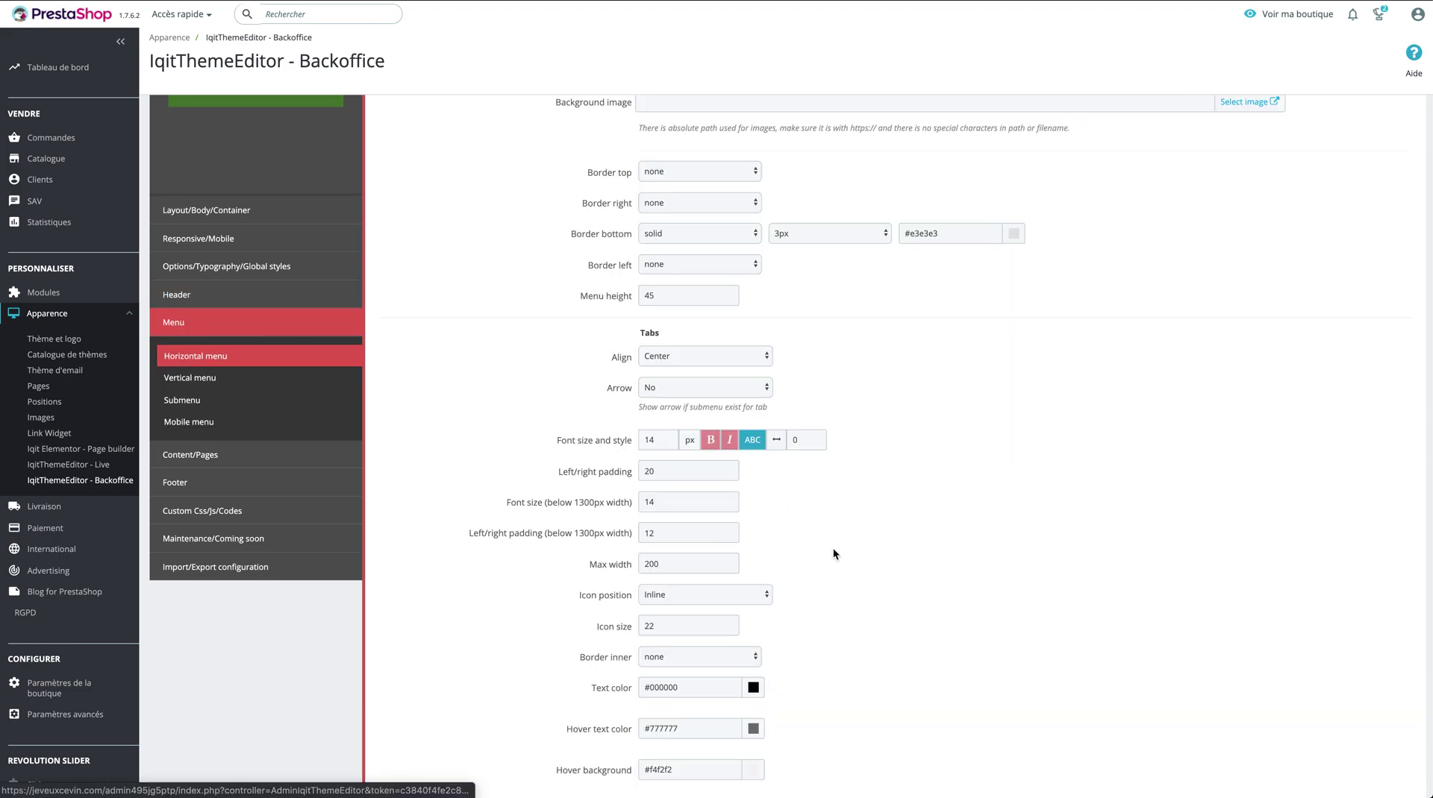
{"action": "scroll", "coordinate": [833, 547], "scroll_direction": "down", "scroll_amount": 3}
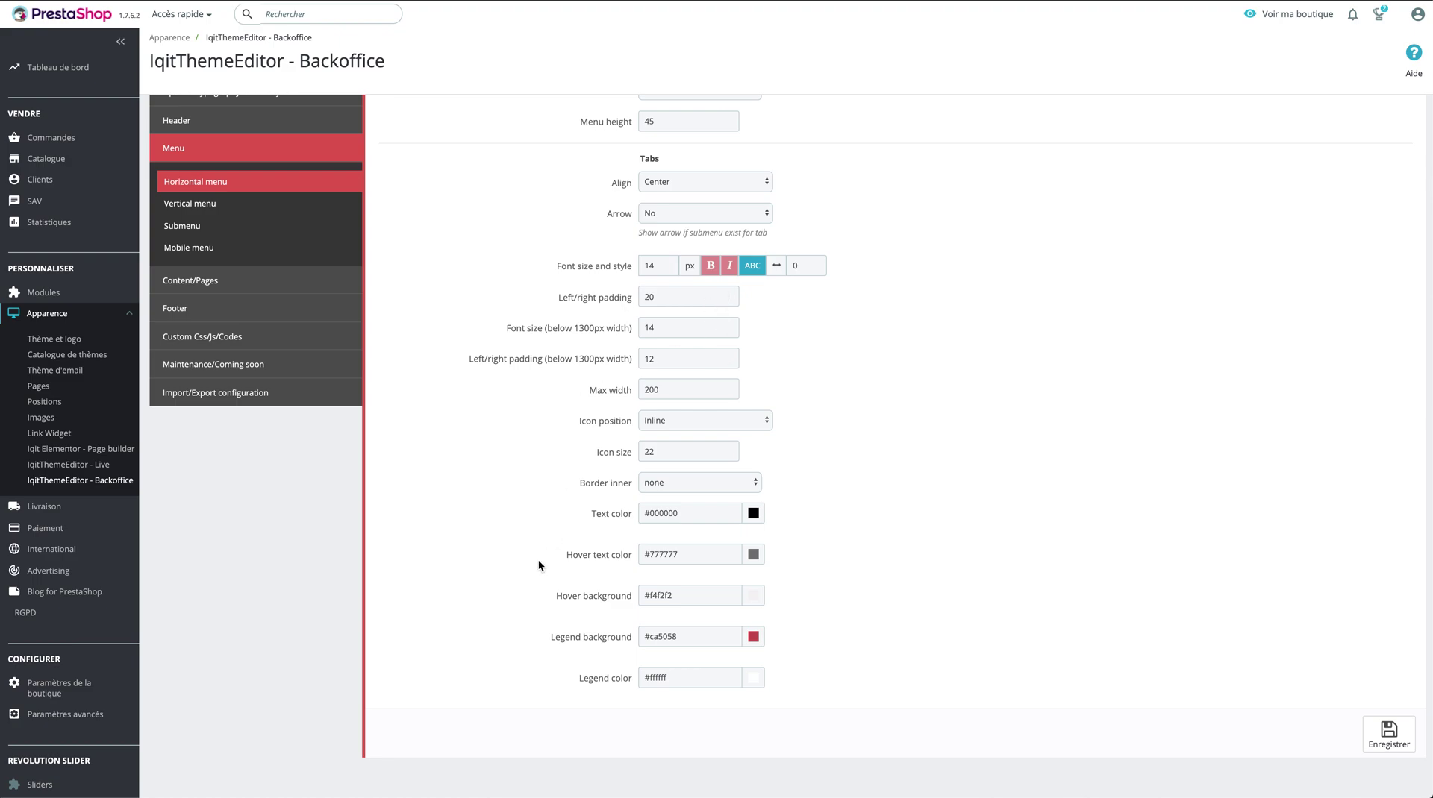
{"action": "scroll", "coordinate": [538, 565], "scroll_direction": "up", "scroll_amount": 3}
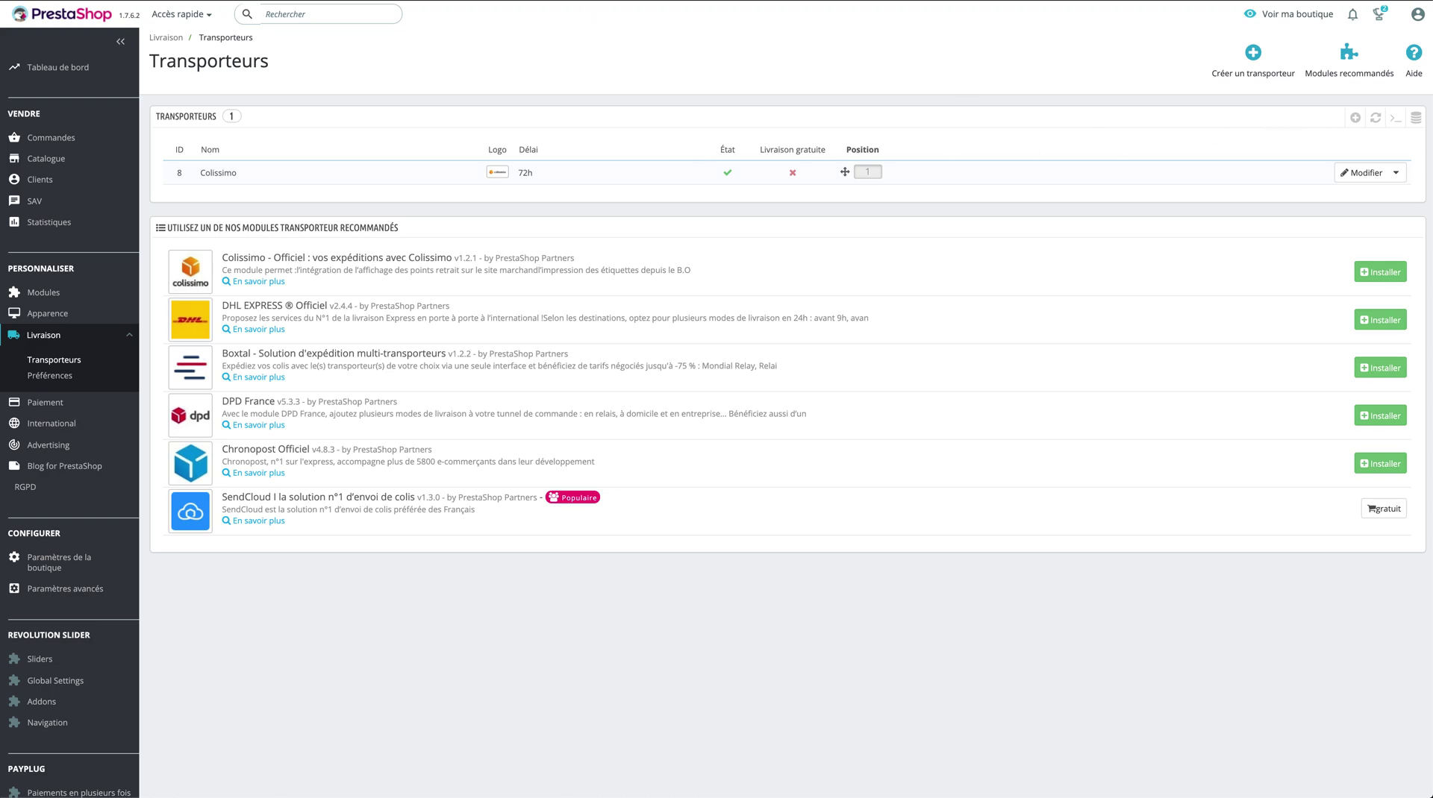
- Open the Webdrop dropshipping site in a private browser window and go to its Livraison page
{"action": "key", "text": "ctrl+shift+n"}
{"action": "type", "text": "webdrop"}
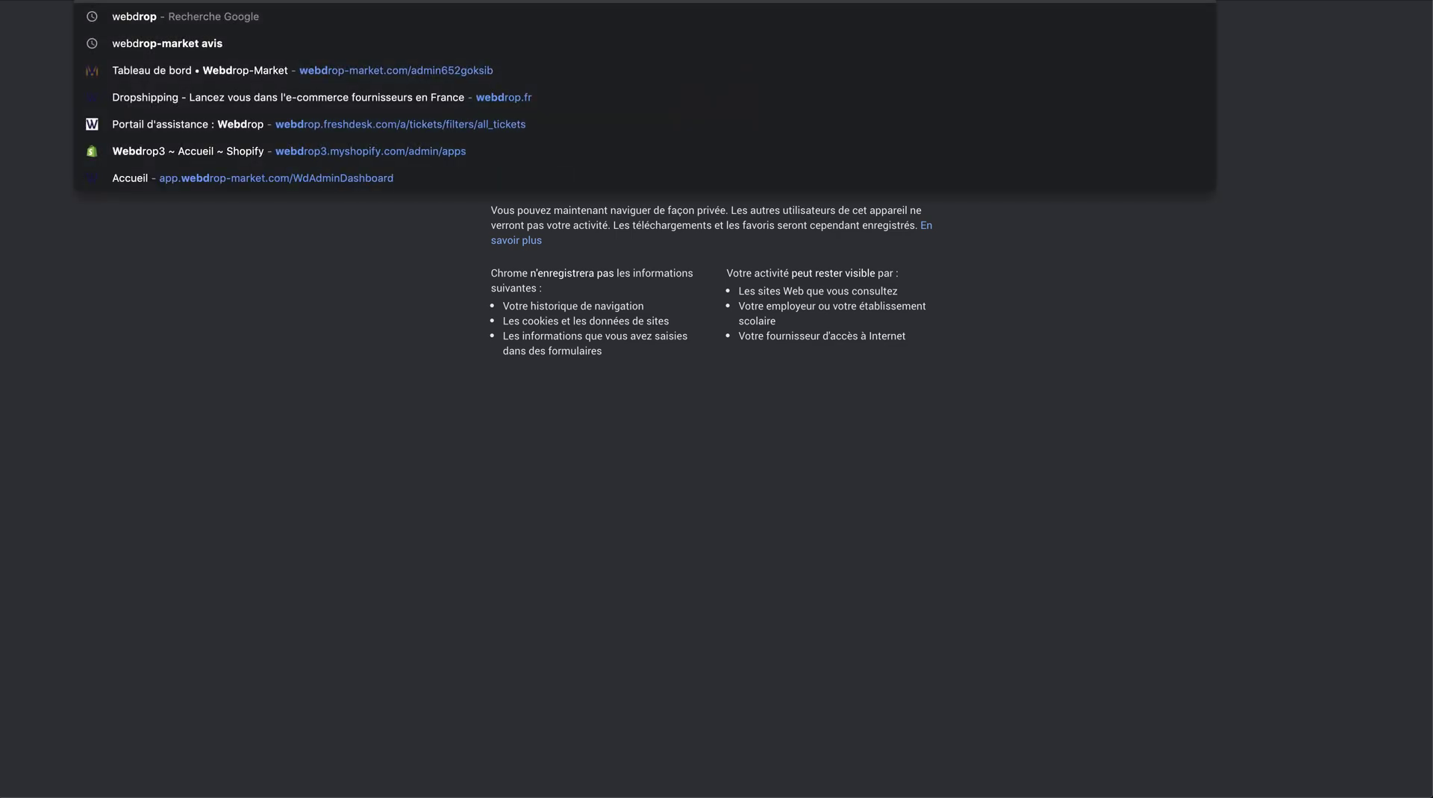
{"action": "key", "text": "Return"}
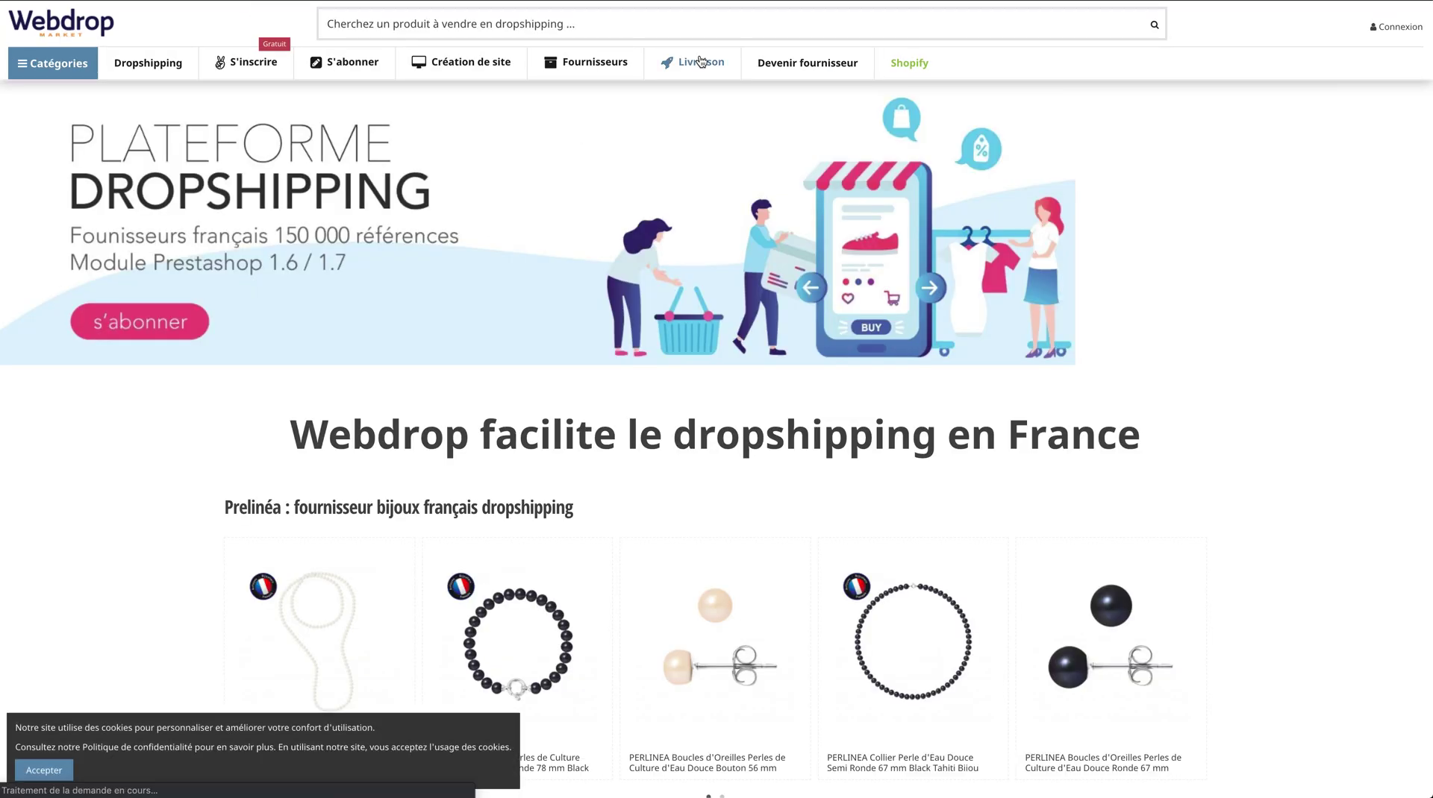
{"action": "left_click", "coordinate": [699, 62]}
- Examine the delivery costs and conditions per supplier, highlighting the Concept Usine delivery cost line
{"action": "scroll", "coordinate": [549, 641], "scroll_direction": "down", "scroll_amount": 9}
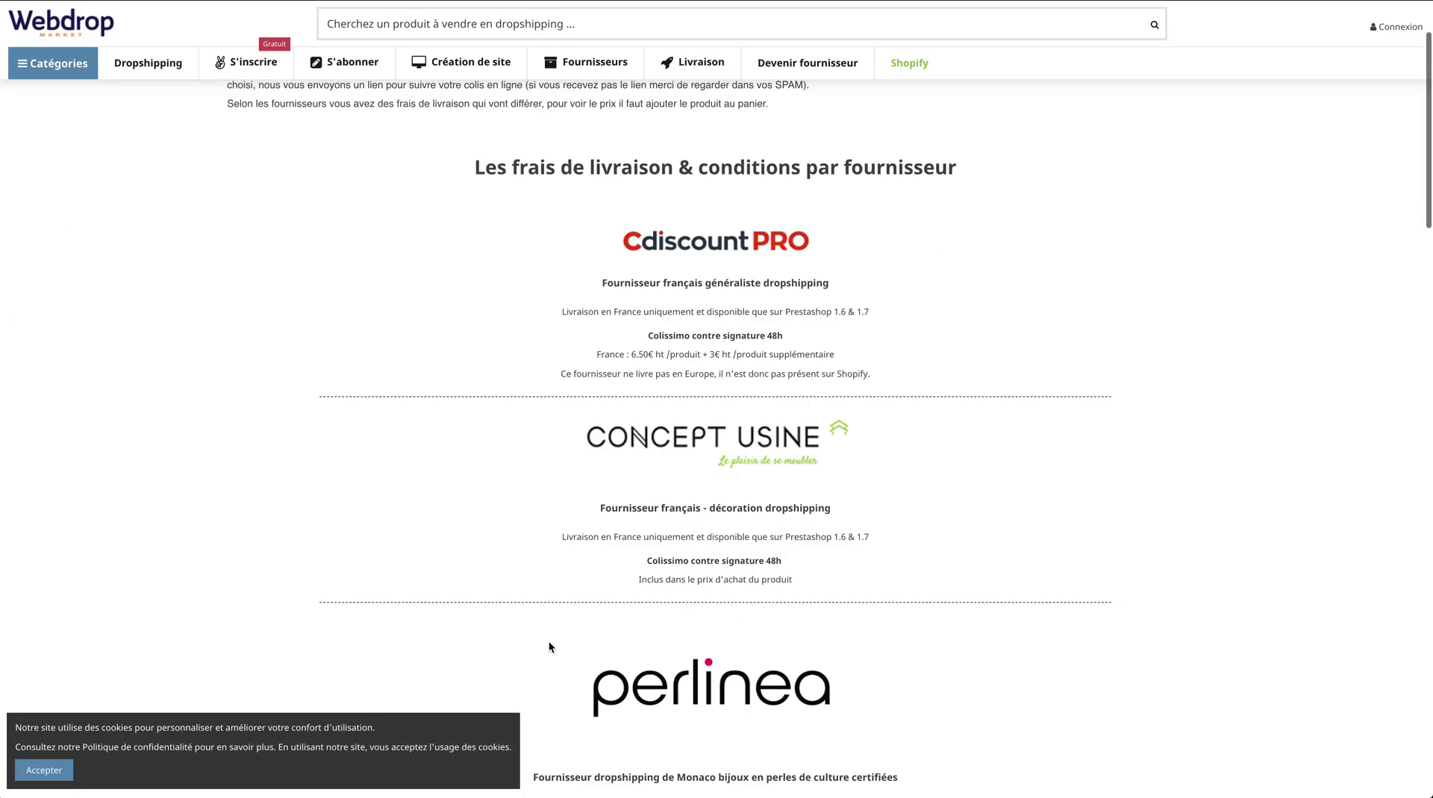
{"action": "scroll", "coordinate": [548, 647], "scroll_direction": "up", "scroll_amount": 4}
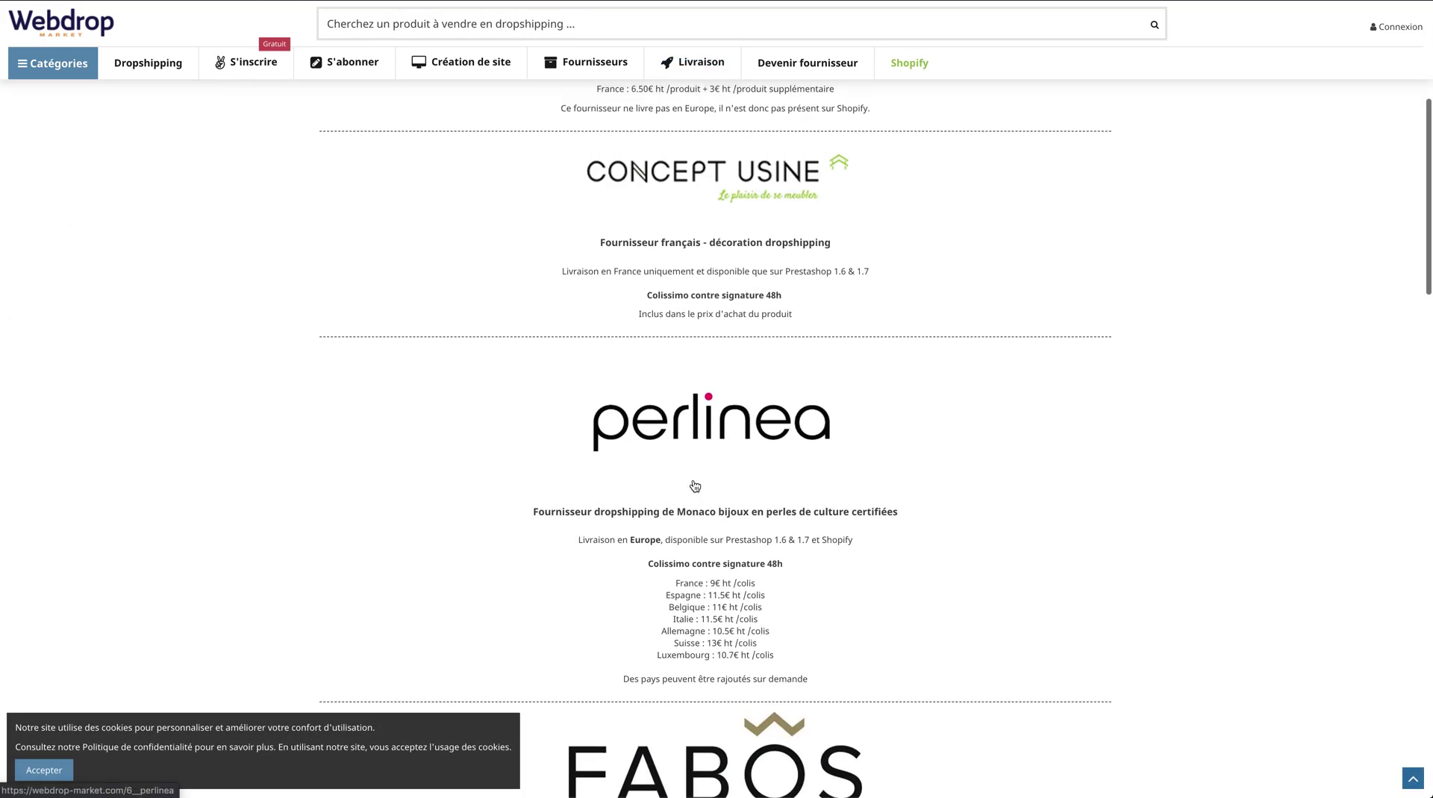
{"action": "double_click", "coordinate": [706, 310]}
{"action": "left_click", "coordinate": [794, 329]}
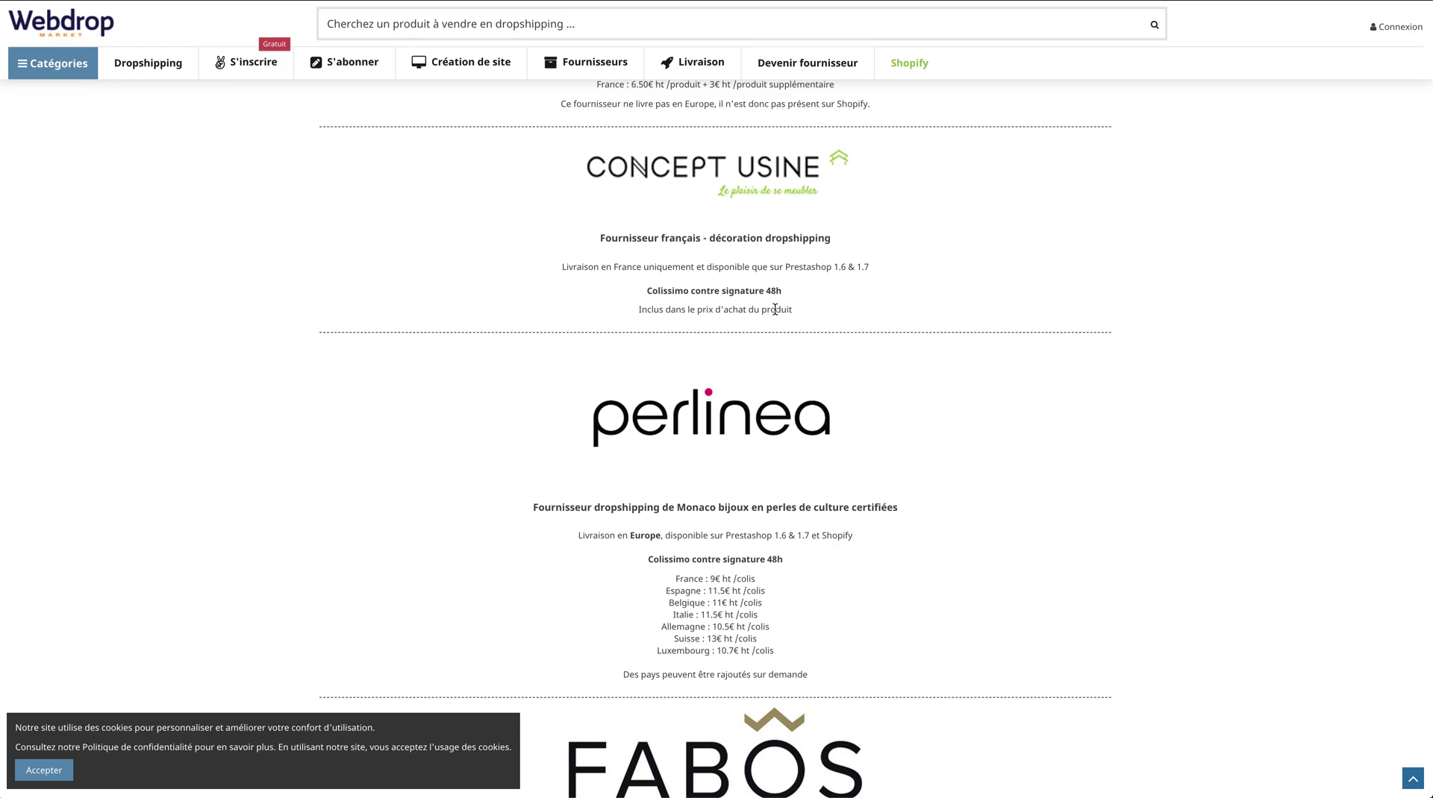
{"action": "triple_click", "coordinate": [775, 309]}
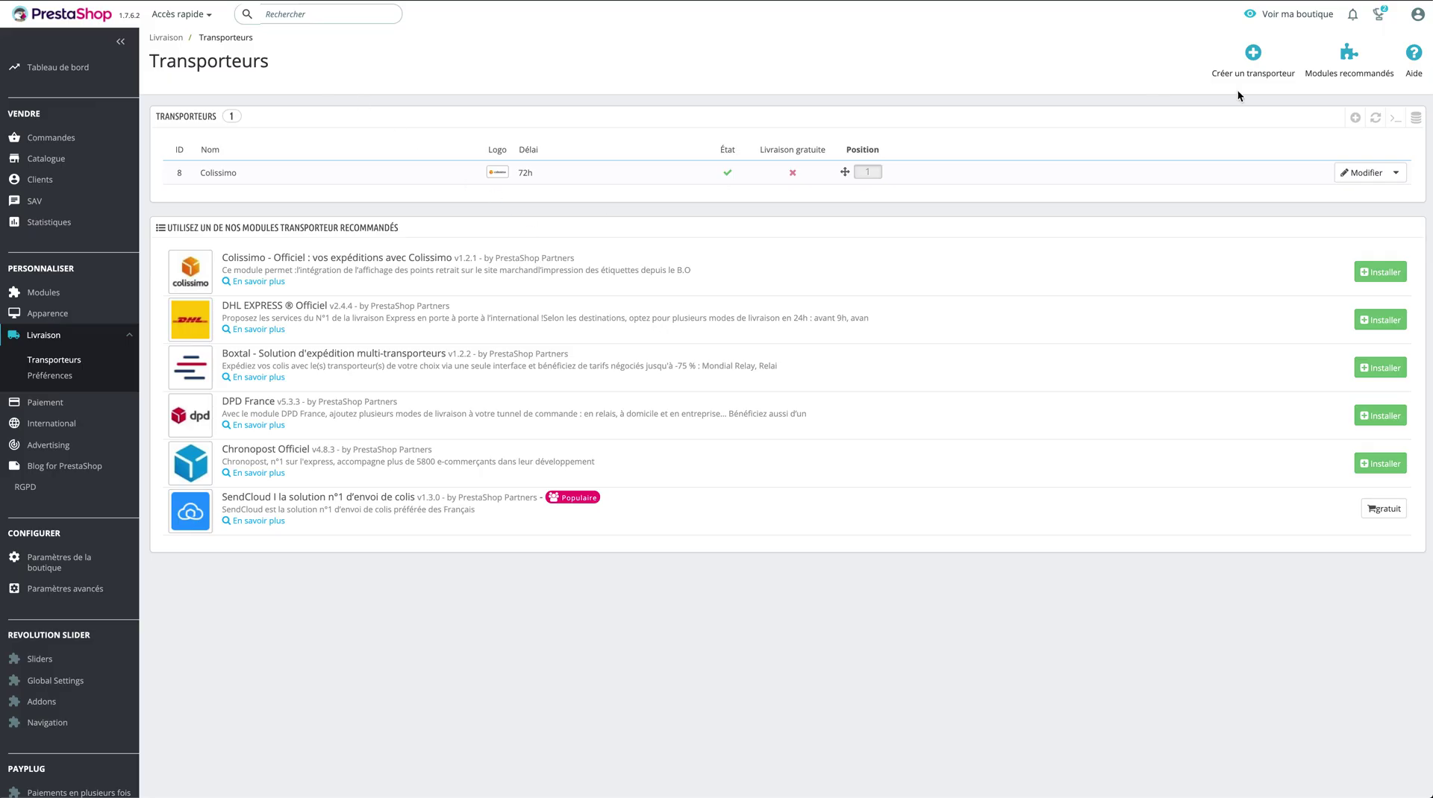
- Start a new carrier in the PrestaShop back office and check the supplier delivery conditions on Webdrop again
{"action": "left_click", "coordinate": [1356, 118]}
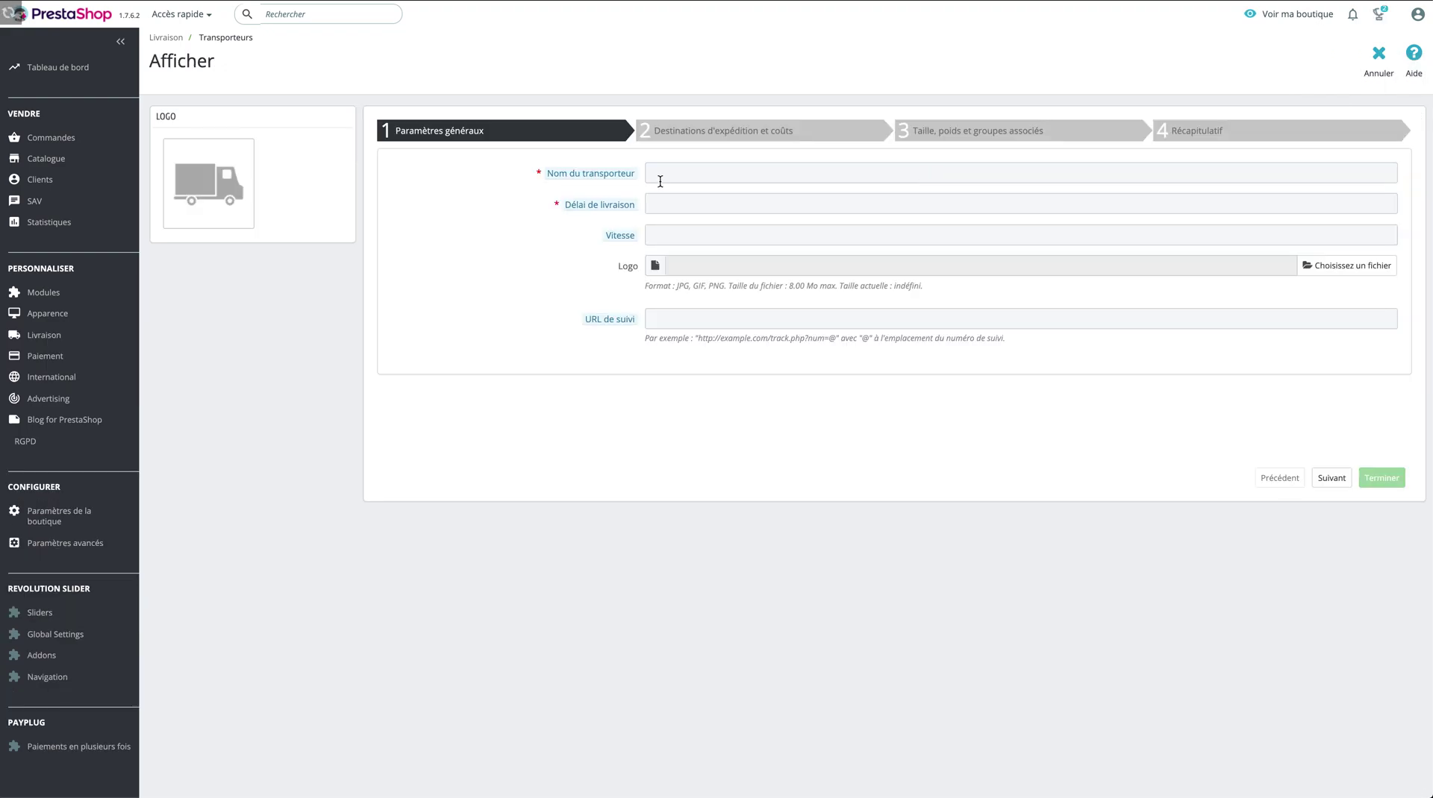
{"action": "left_click", "coordinate": [657, 178]}
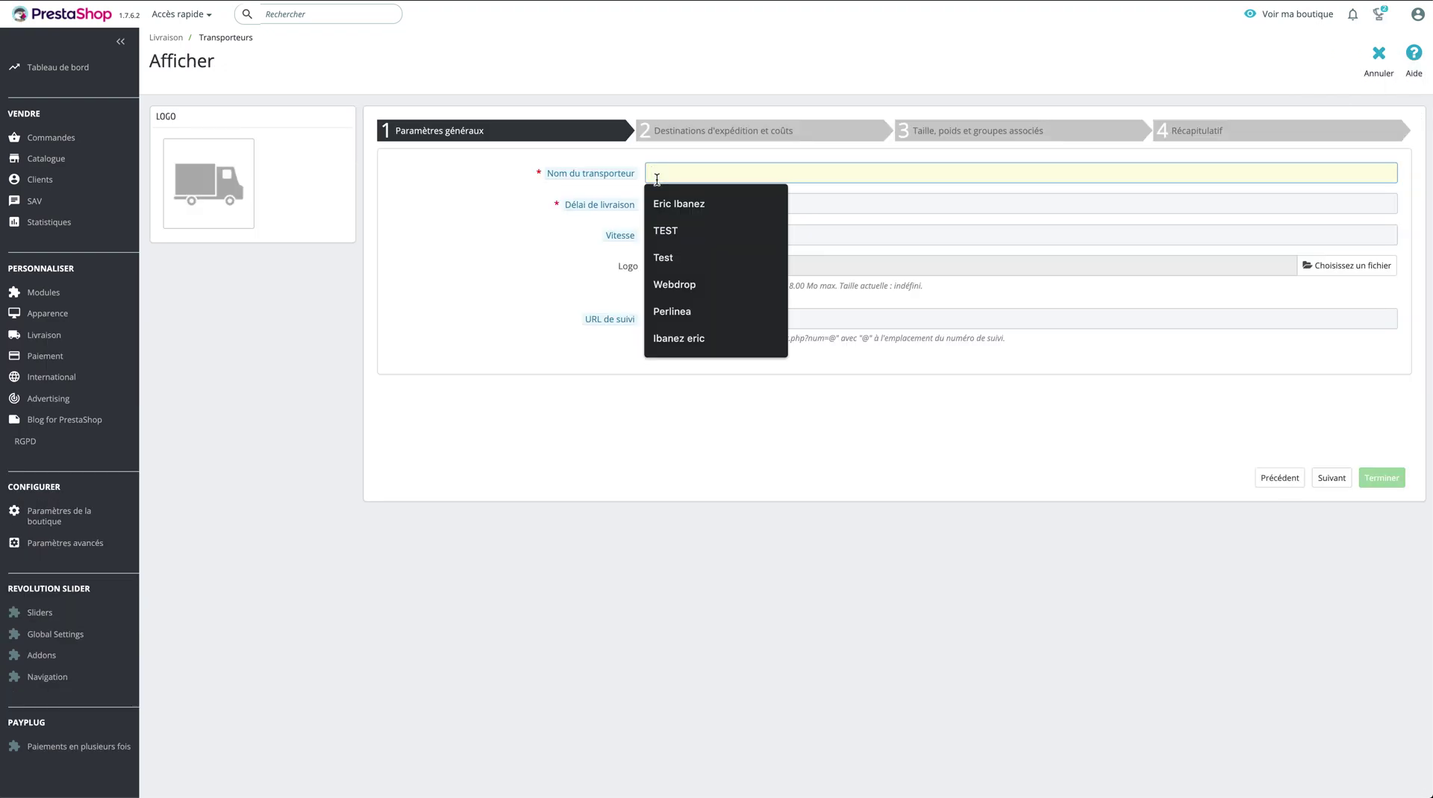
{"action": "key", "text": "ctrl+Tab"}
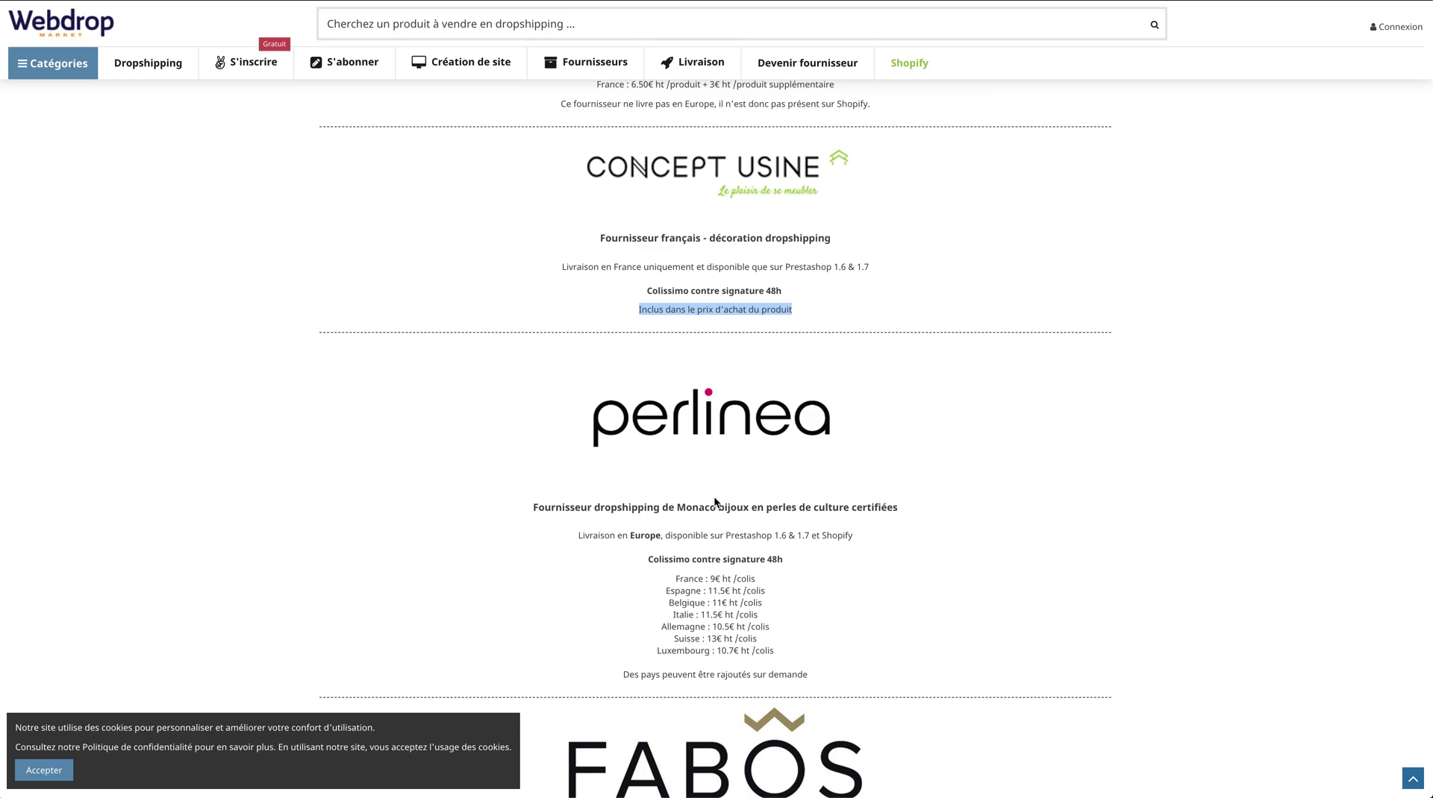
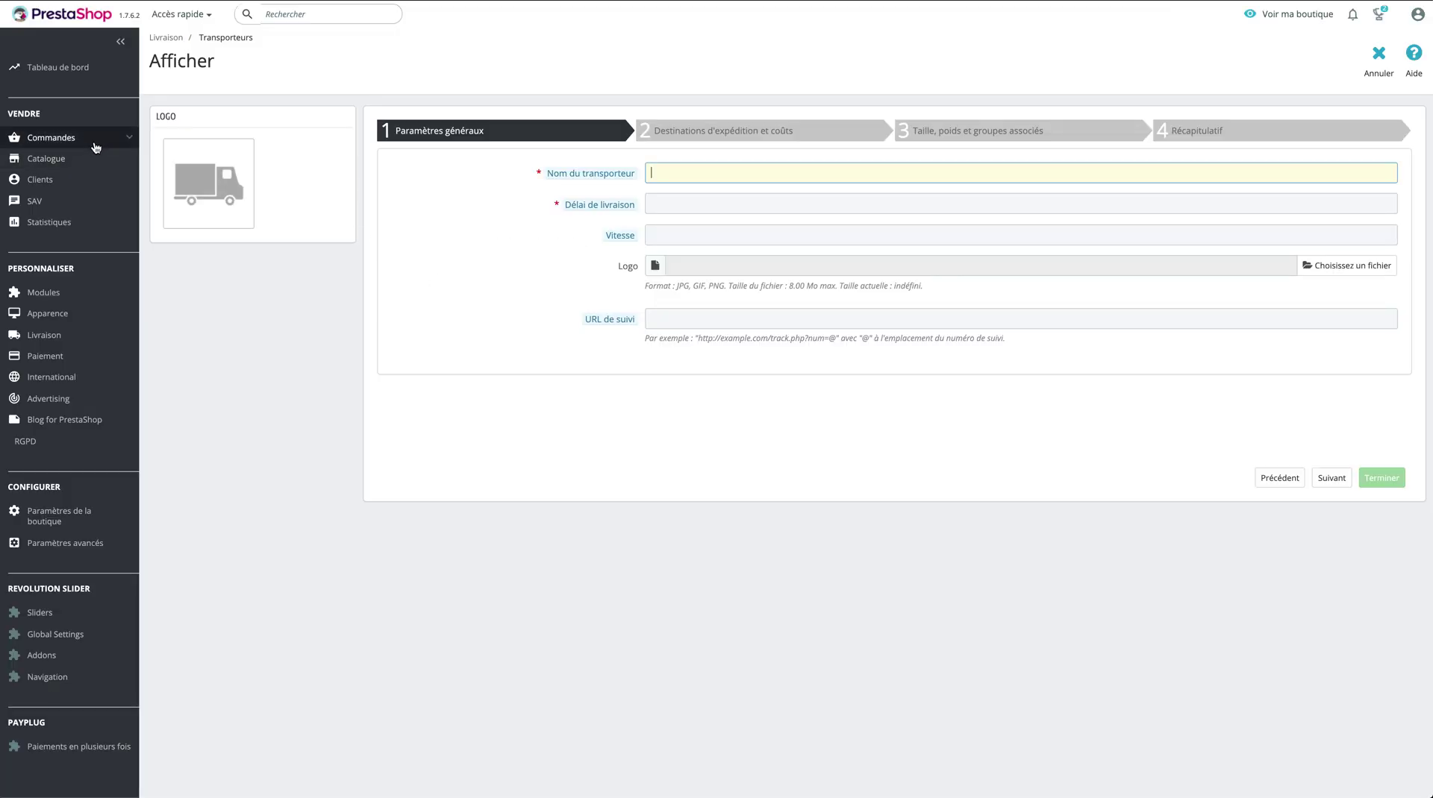
- Name the new carrier "Colissimo contre signature"
{"action": "left_click", "coordinate": [672, 173]}
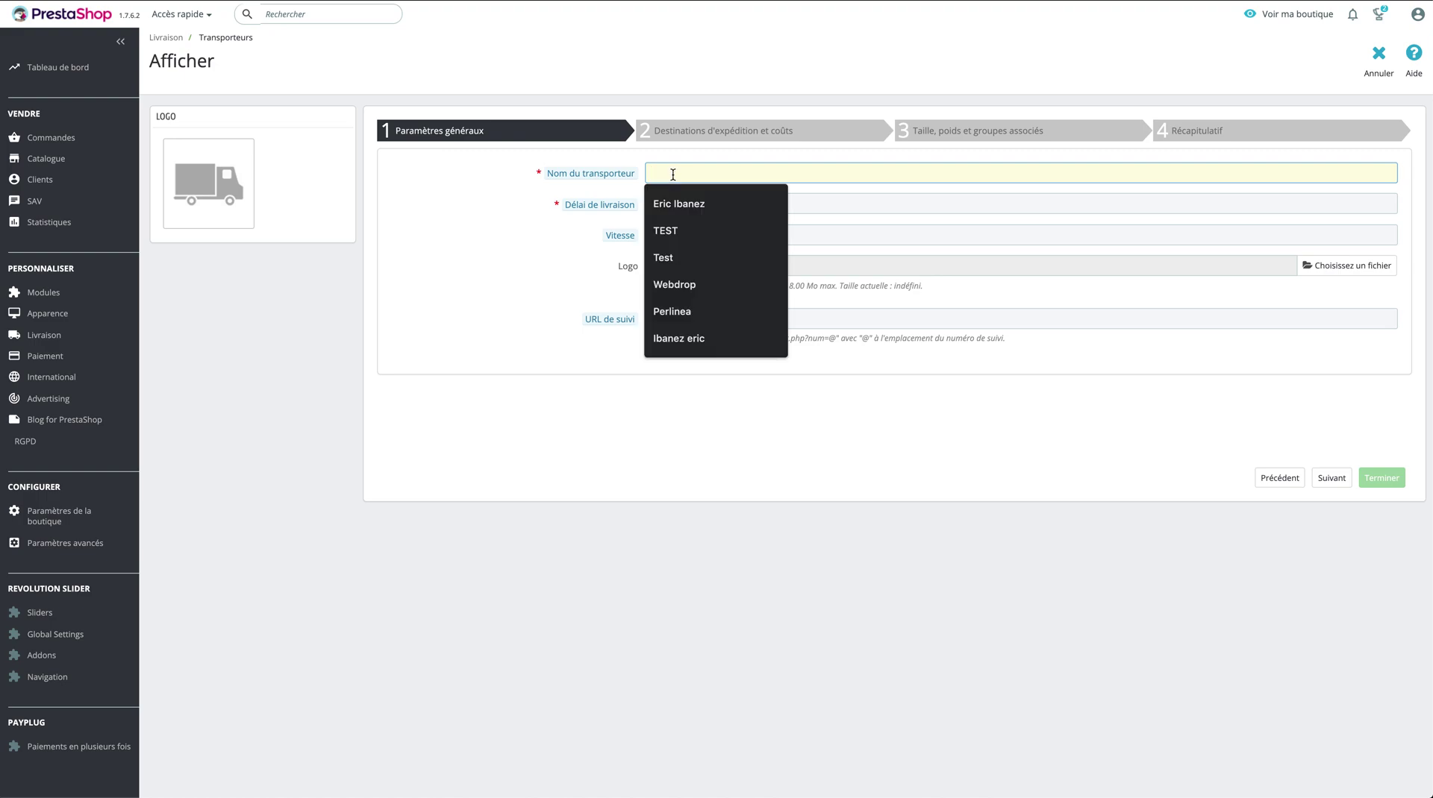
{"action": "type", "text": "Colissimo"}
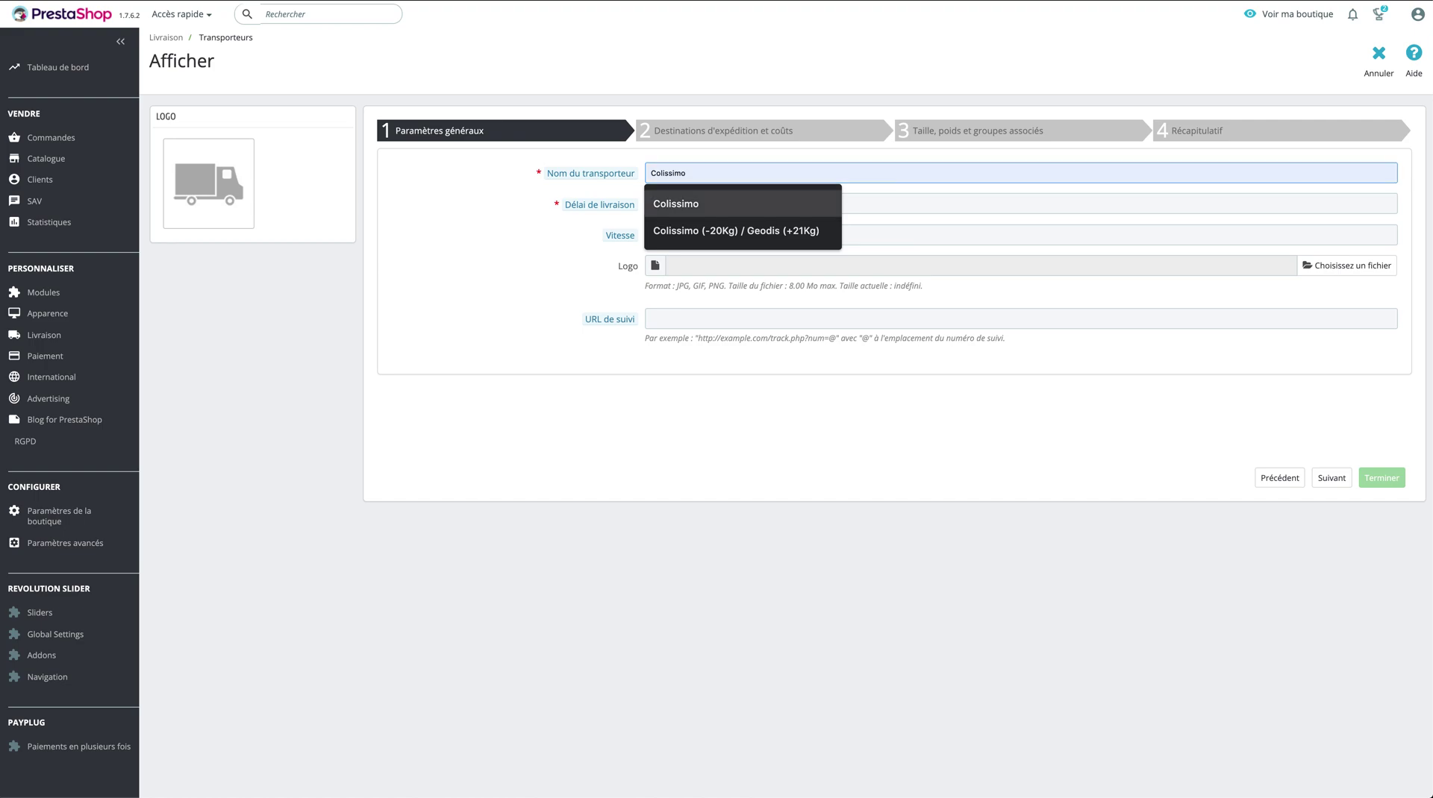
{"action": "left_click", "coordinate": [681, 173]}
{"action": "left_click", "coordinate": [681, 173]}
{"action": "left_click", "coordinate": [682, 197]}
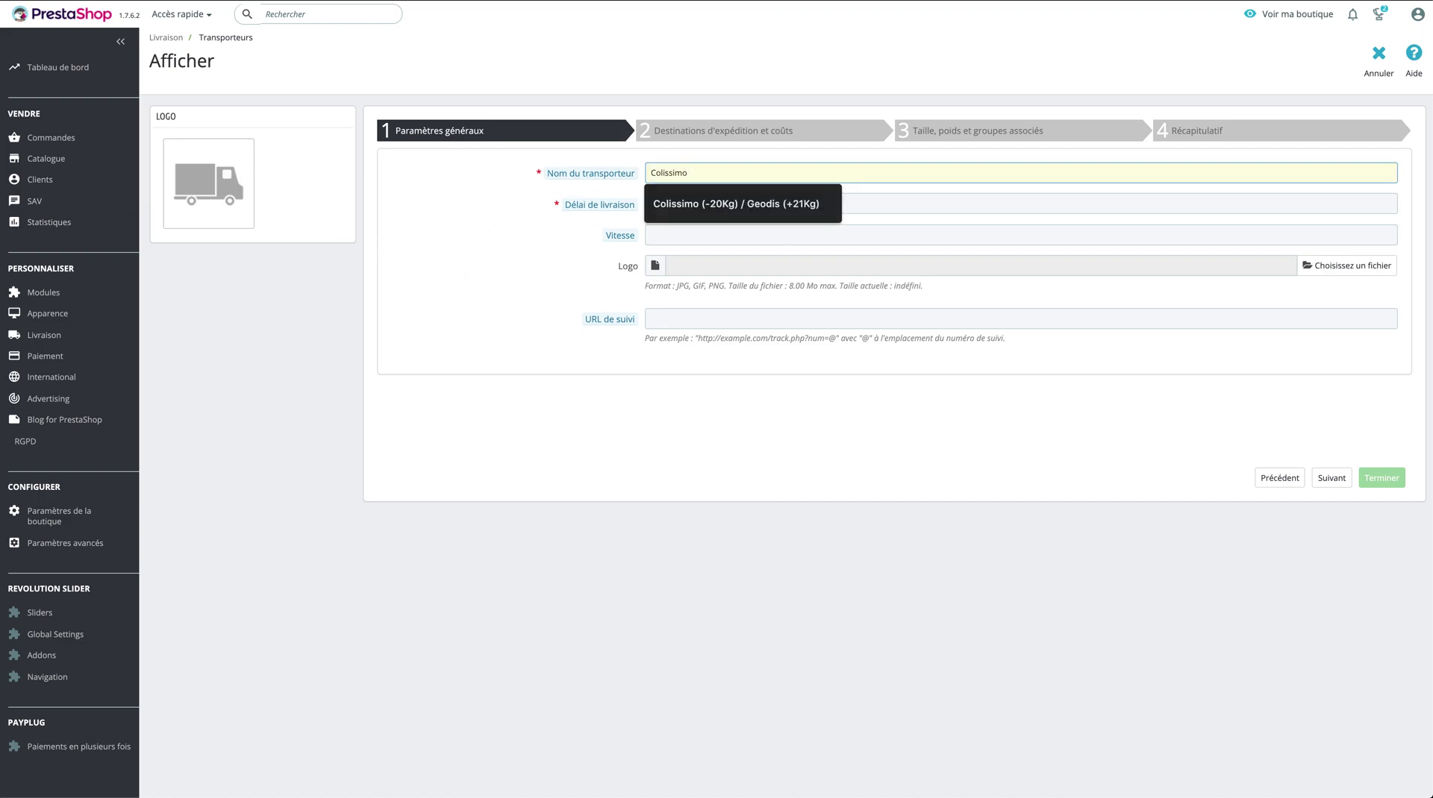
{"action": "type", "text": "contre si"}
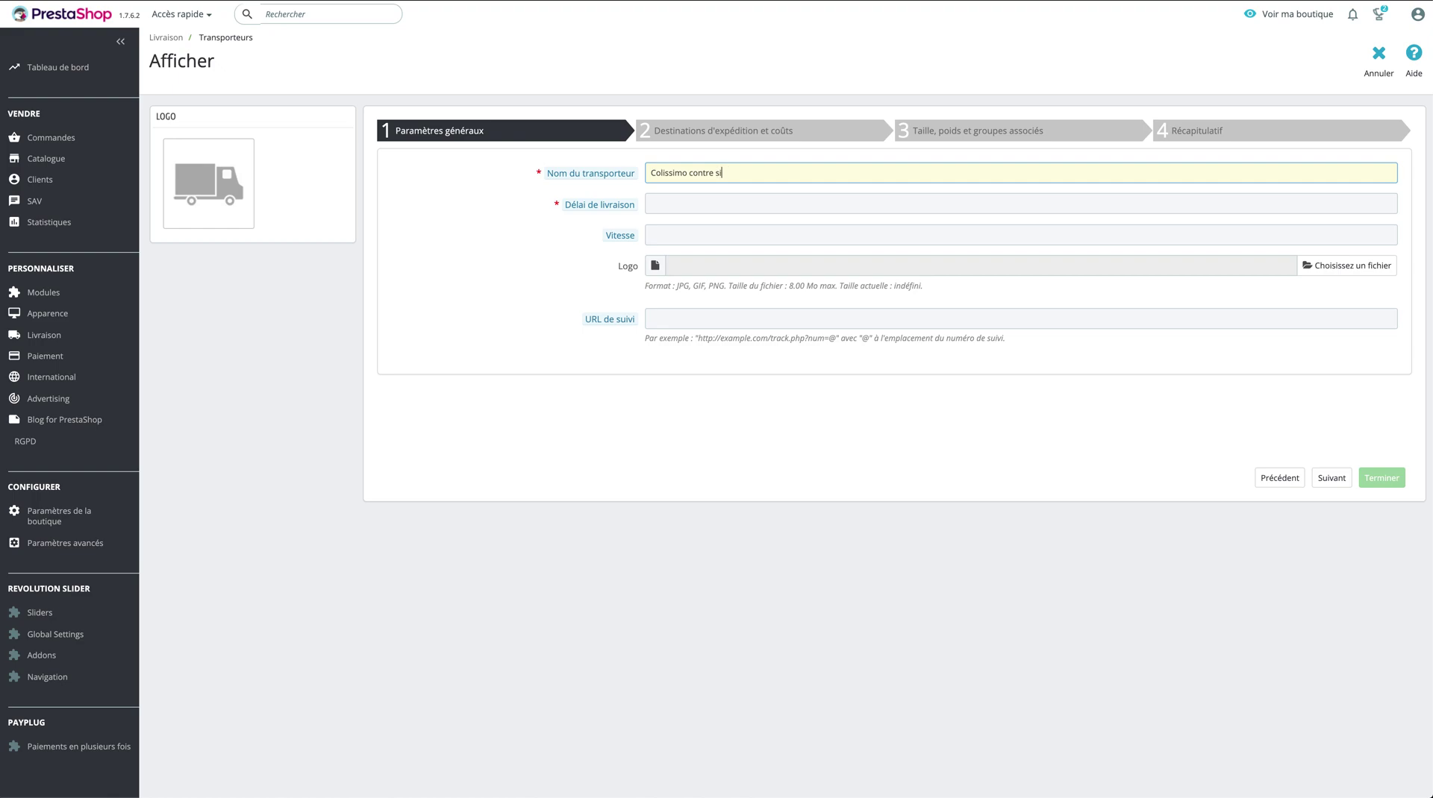
{"action": "type", "text": "gnateu"}
{"action": "type", "text": "e"}
- Set the carrier's delivery time to 72h and continue to the shipping destinations and costs
{"action": "left_click", "coordinate": [712, 205]}
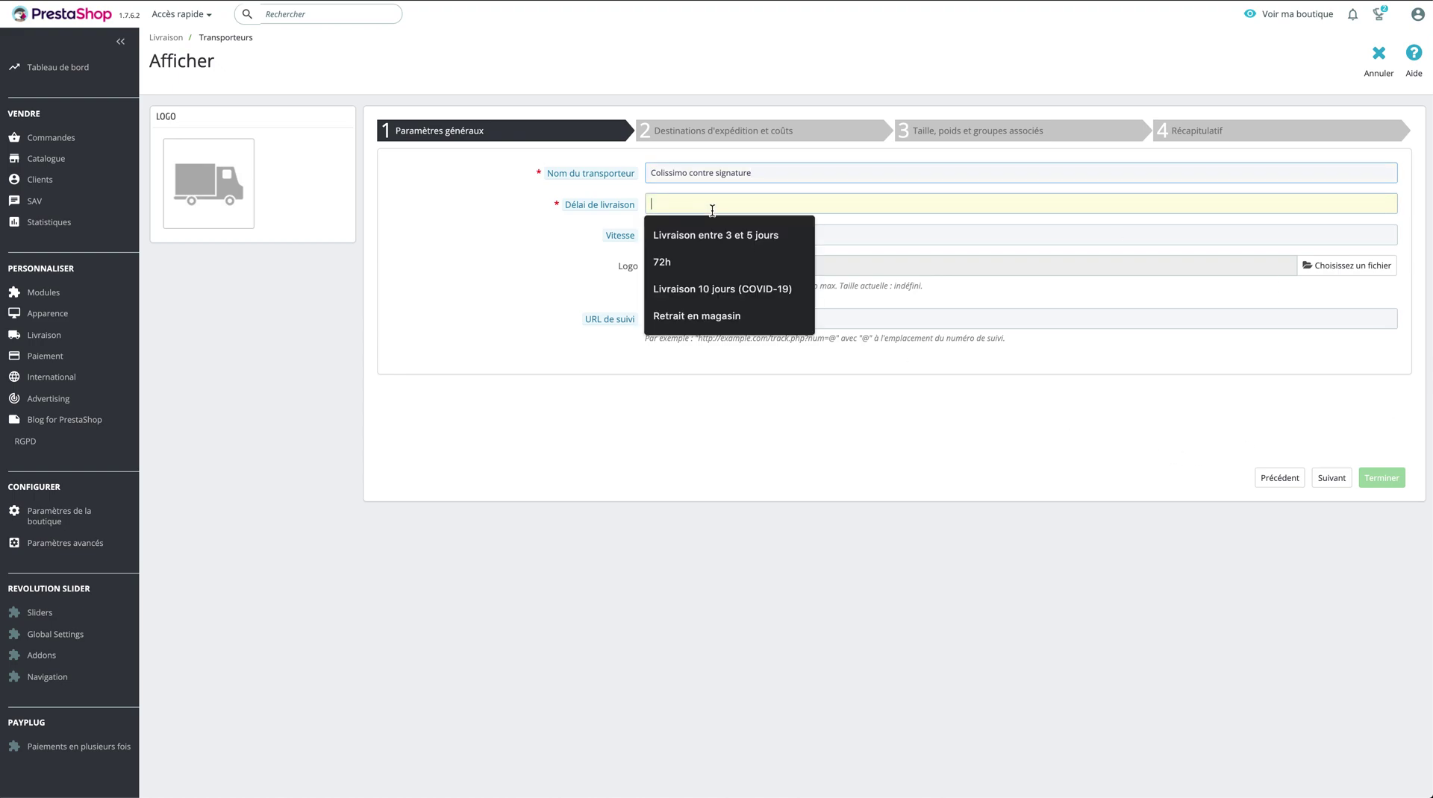
{"action": "left_click", "coordinate": [730, 262]}
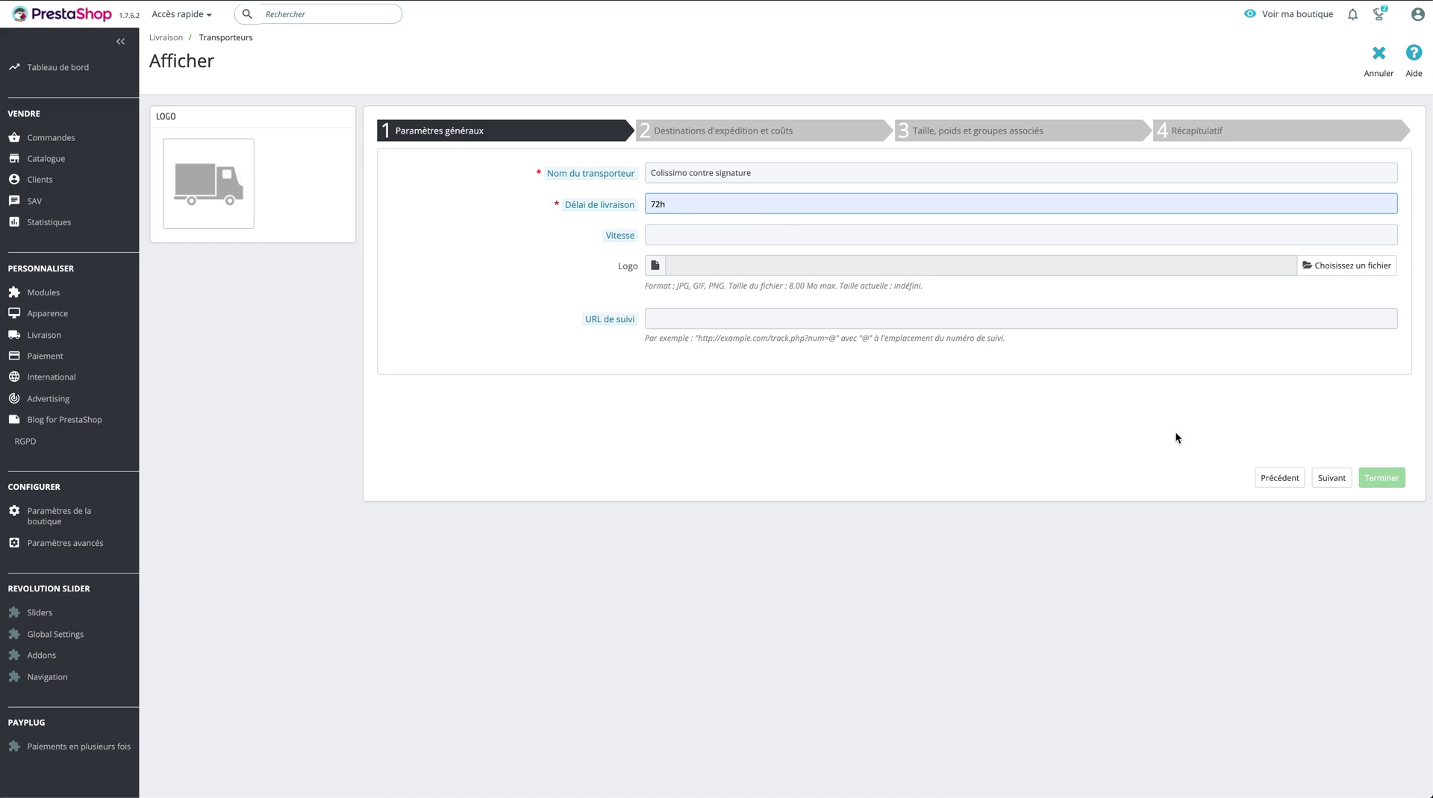
{"action": "left_click", "coordinate": [1331, 477]}
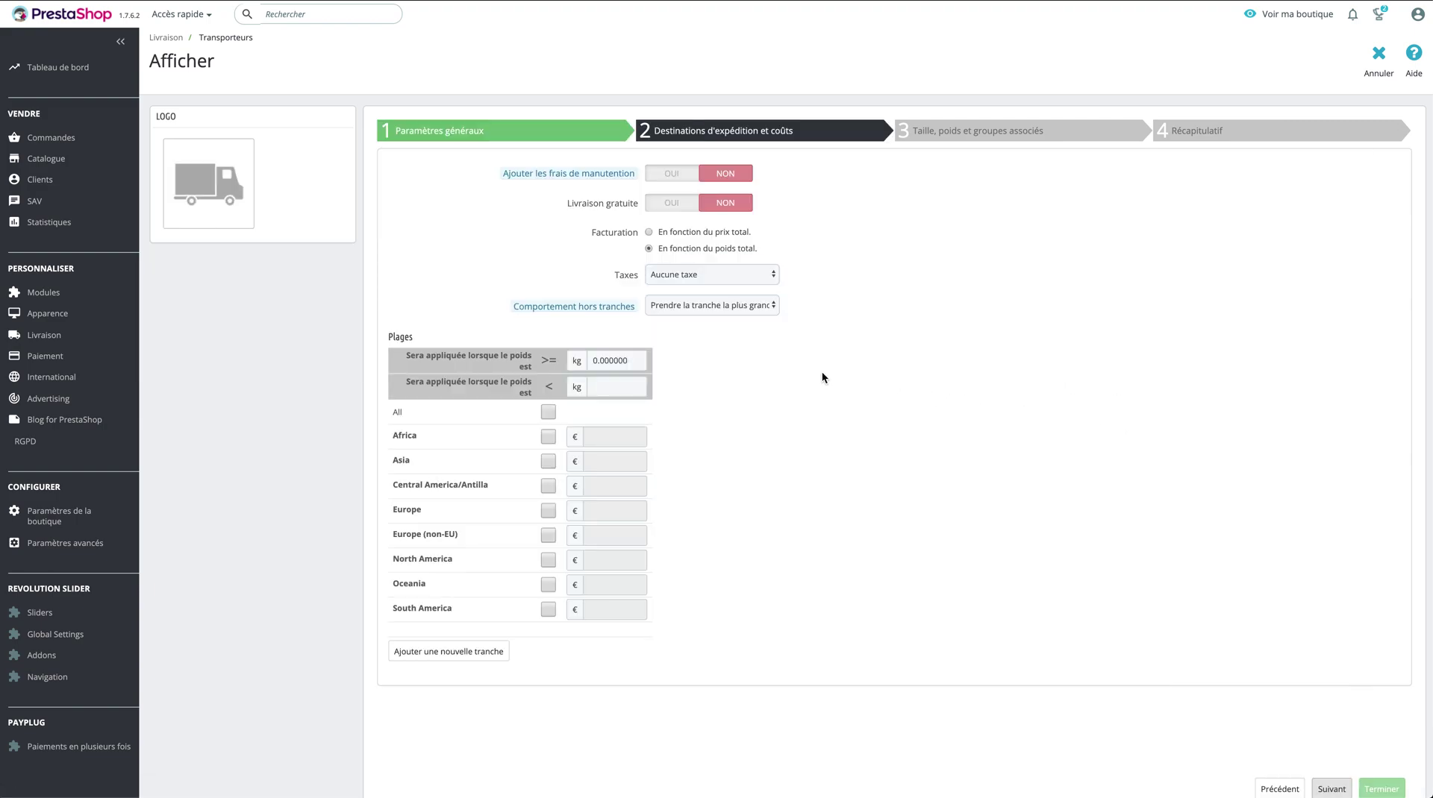
- Set the upper weight limit of the new carrier's range to 10000 kg
{"action": "left_click", "coordinate": [599, 384]}
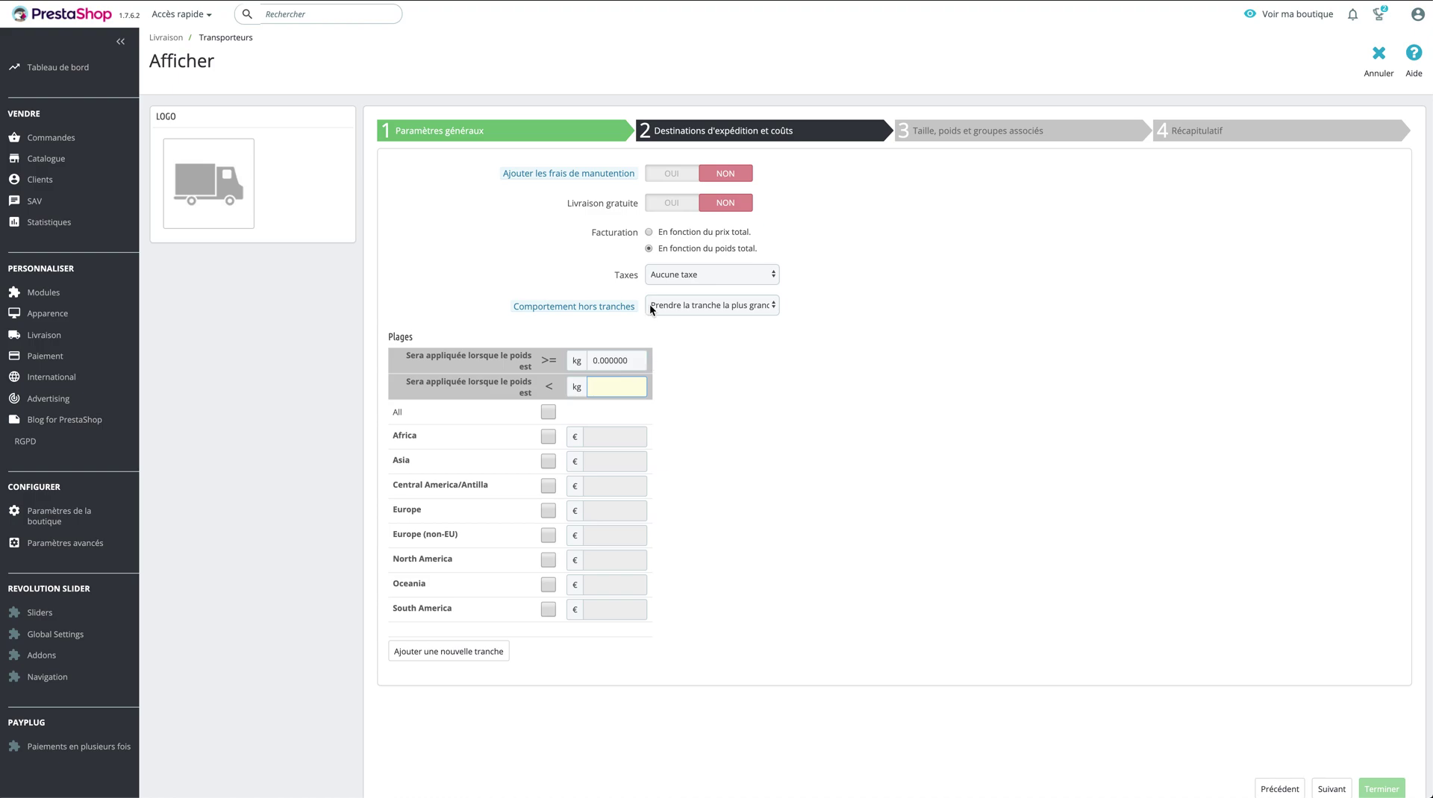
{"action": "left_click", "coordinate": [661, 207]}
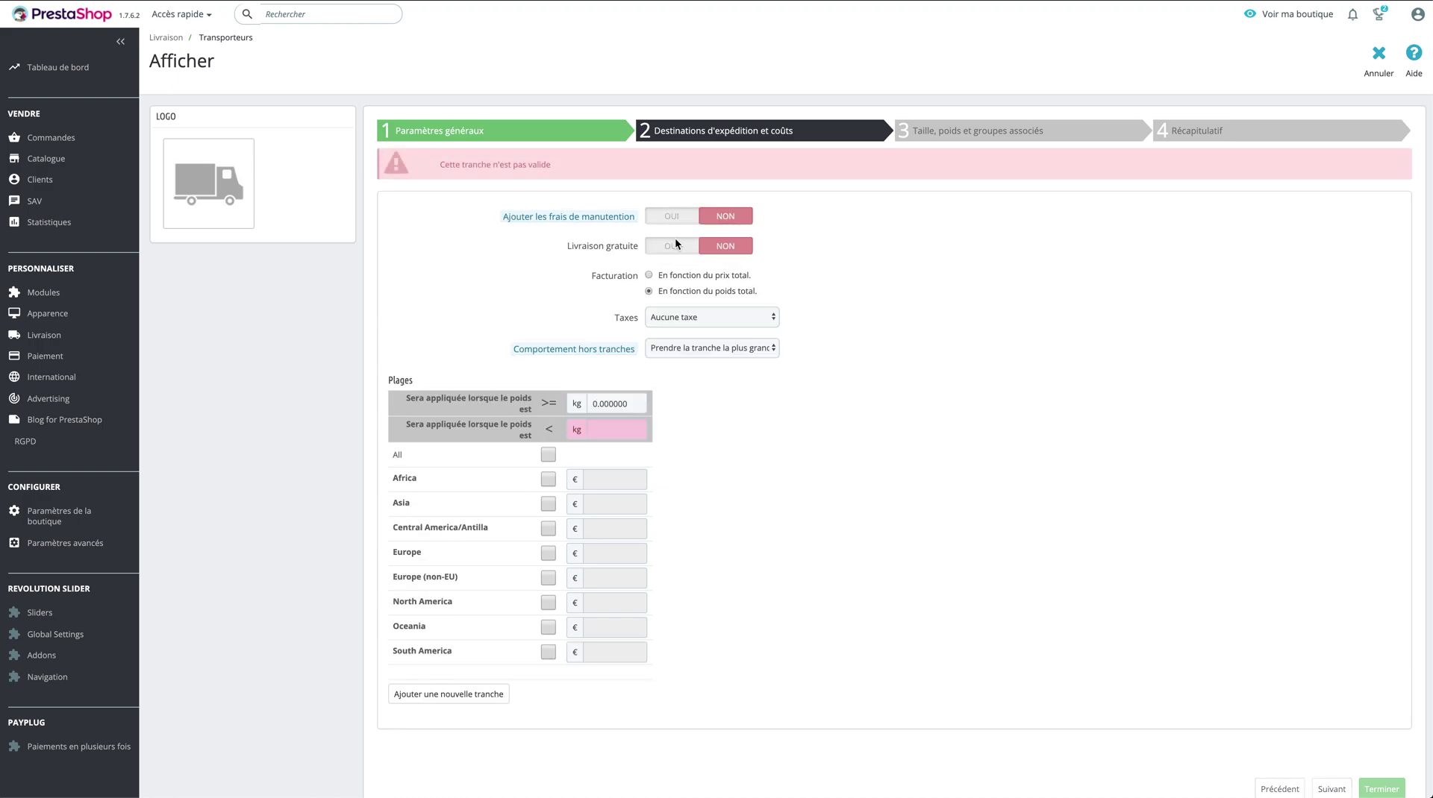
{"action": "left_click", "coordinate": [601, 431]}
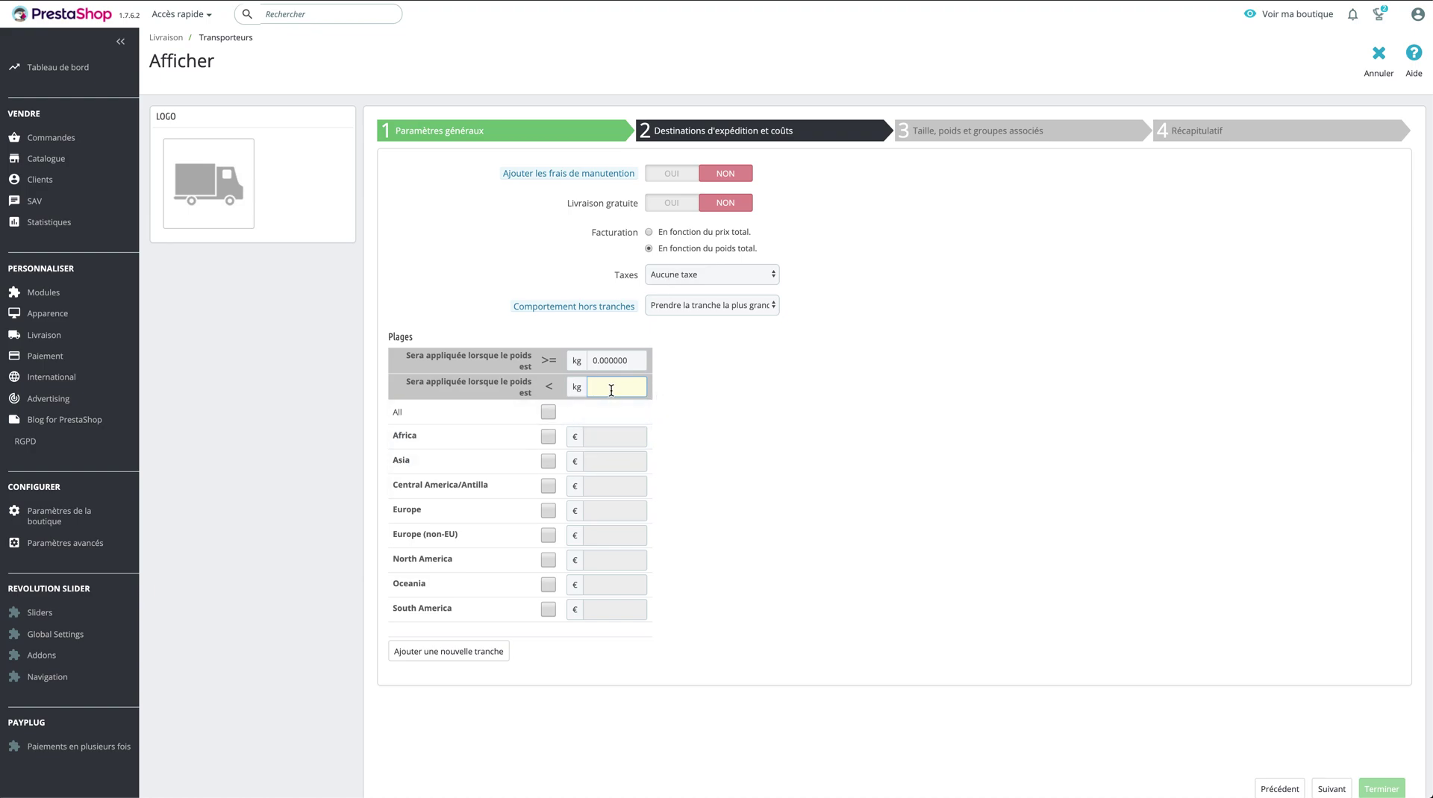
{"action": "type", "text": "10000"}
{"action": "left_click", "coordinate": [732, 426]}
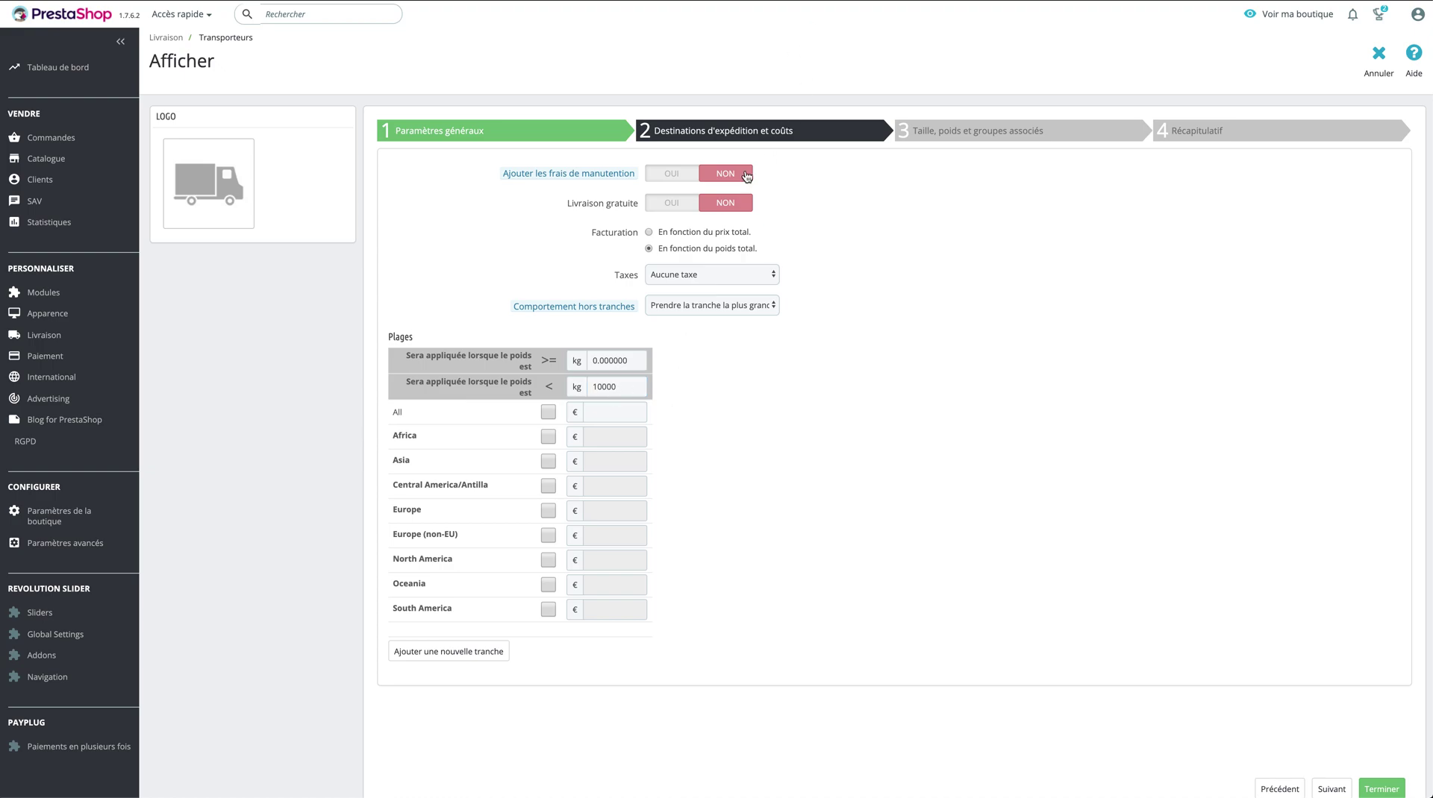
- Enable delivery to Europe at 0 € for the weight range and finish creating the carrier
{"action": "left_click", "coordinate": [549, 512]}
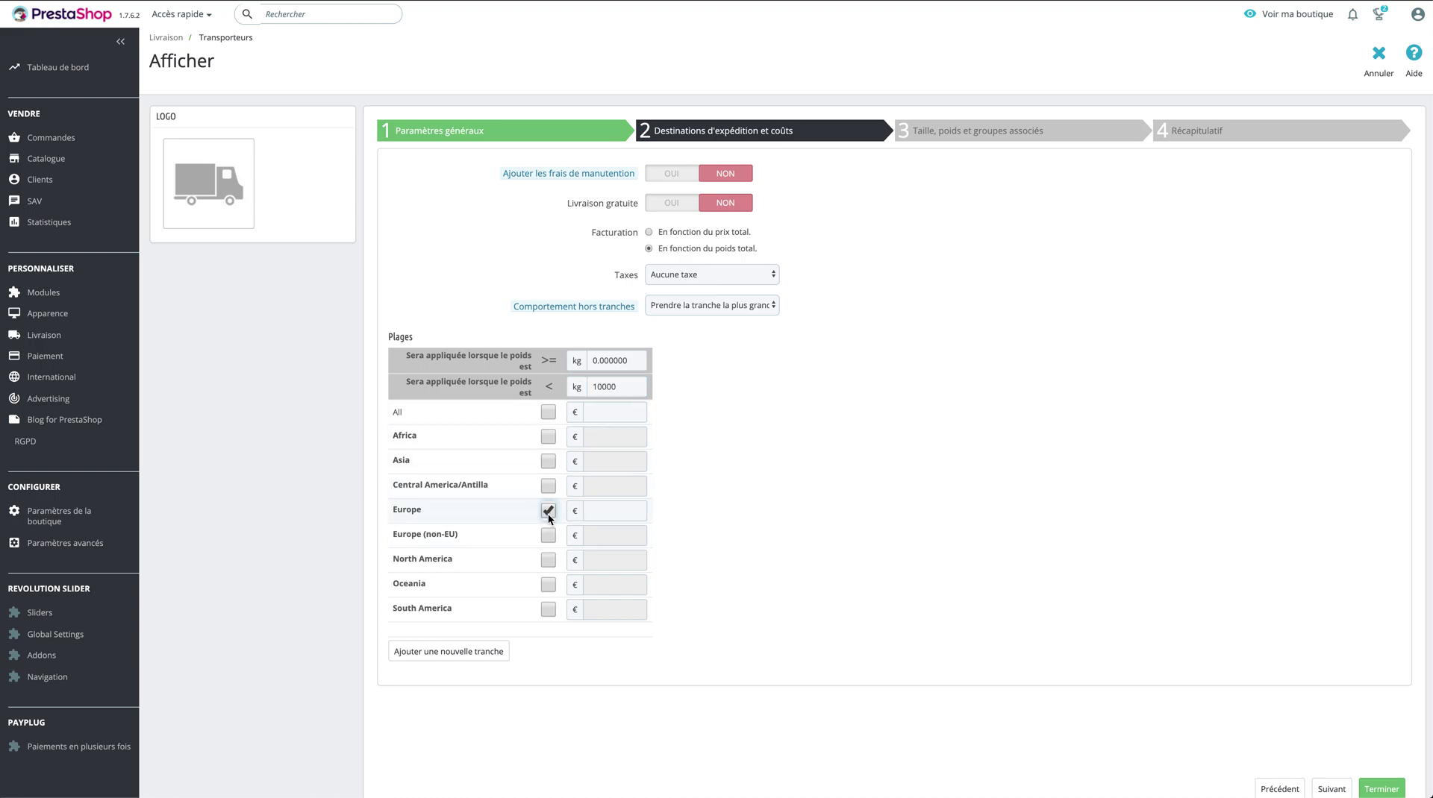
{"action": "left_click", "coordinate": [604, 512]}
{"action": "left_click", "coordinate": [594, 595]}
{"action": "left_click", "coordinate": [714, 512]}
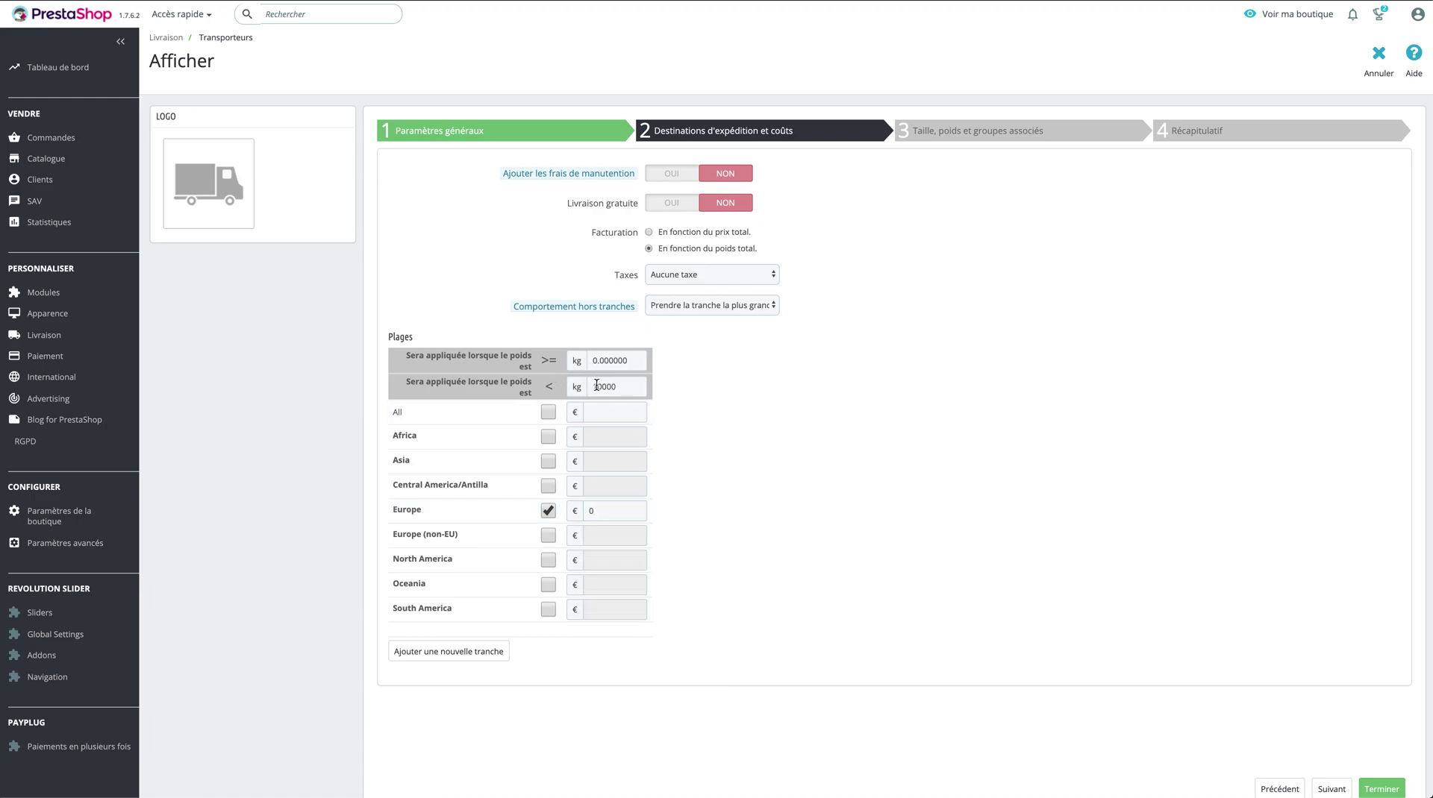
{"action": "left_click", "coordinate": [628, 386]}
{"action": "type", "text": "0"}
{"action": "left_click", "coordinate": [1380, 790]}
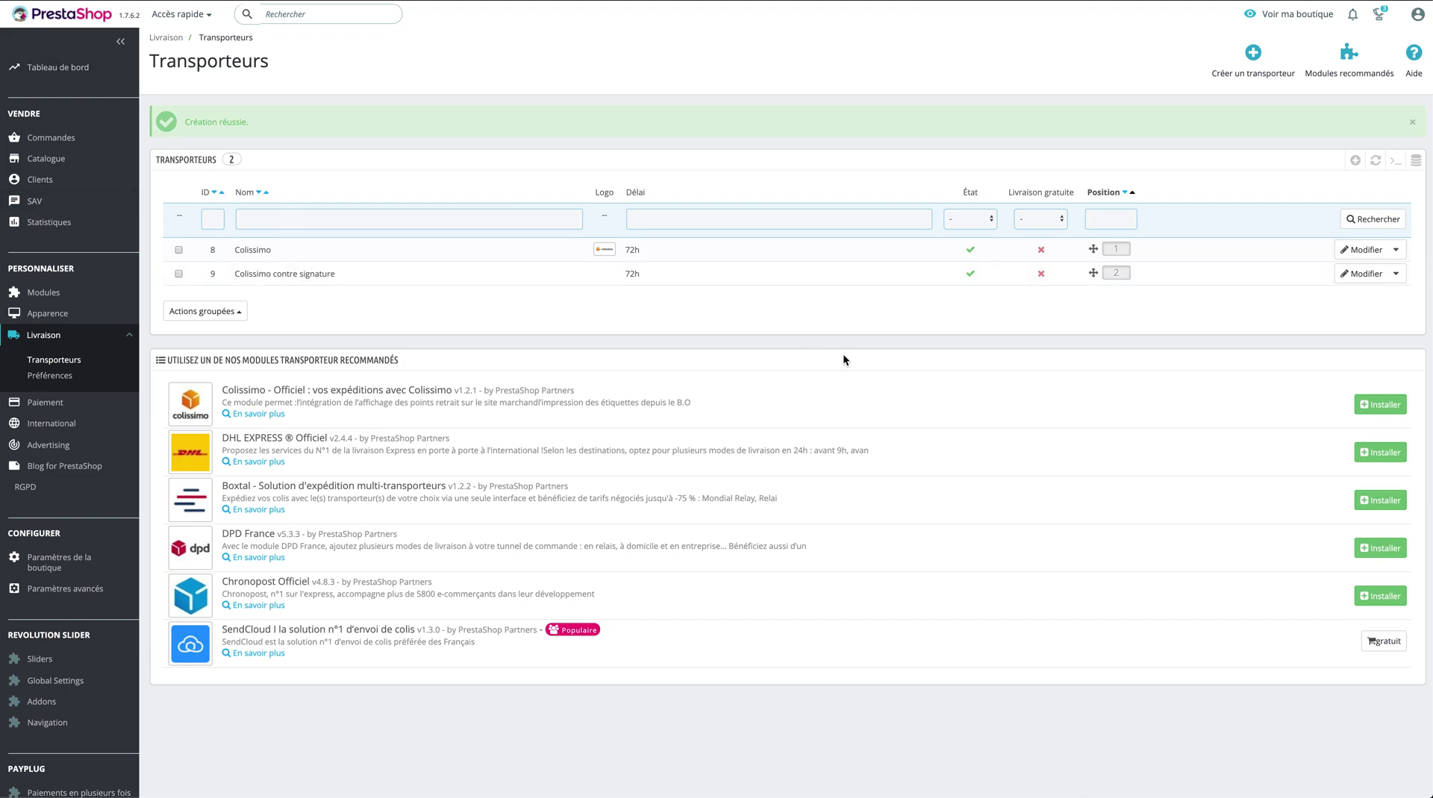
- Delete the "Colissimo contre signature" carrier and confirm the deletion
{"action": "left_click", "coordinate": [1395, 274]}
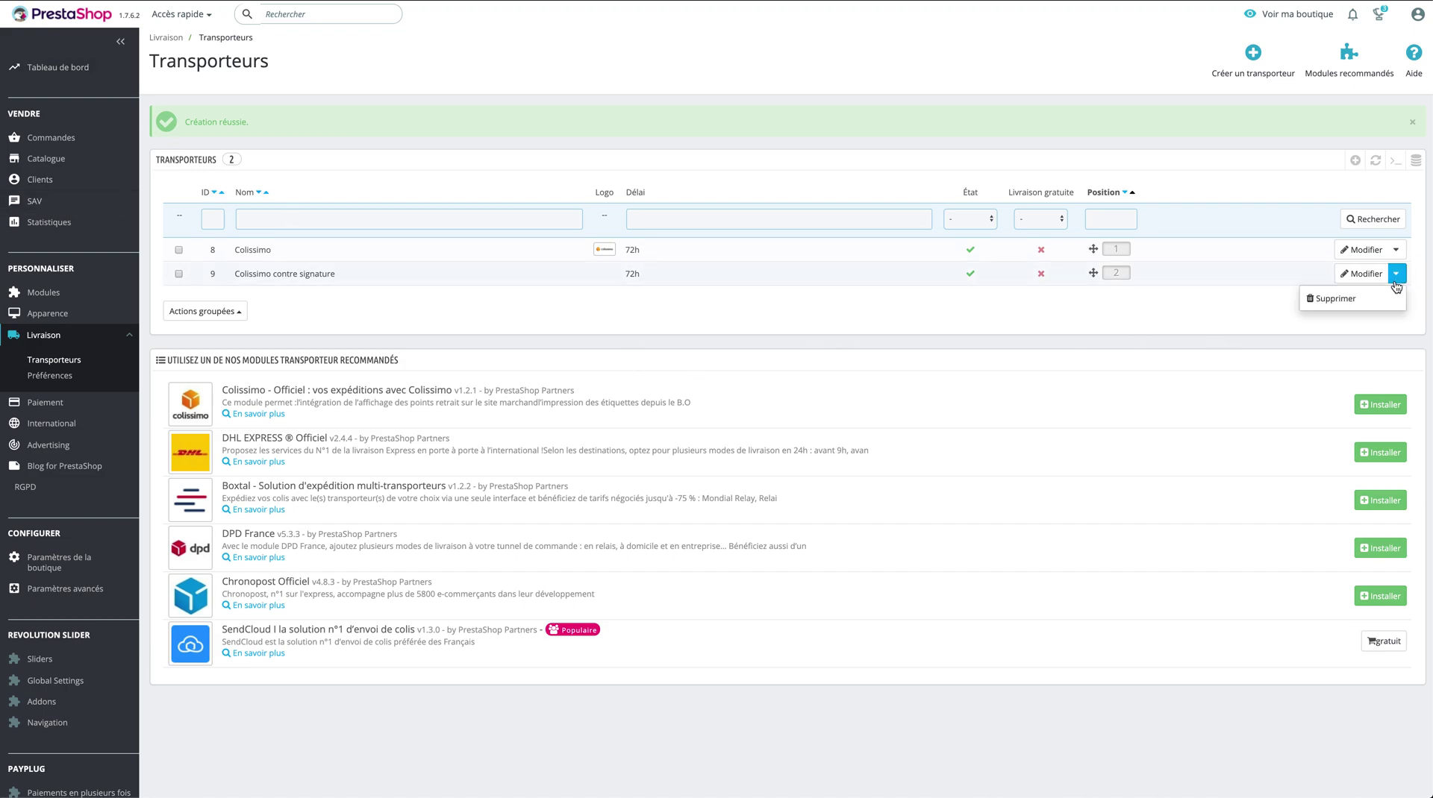
{"action": "left_click", "coordinate": [1339, 300]}
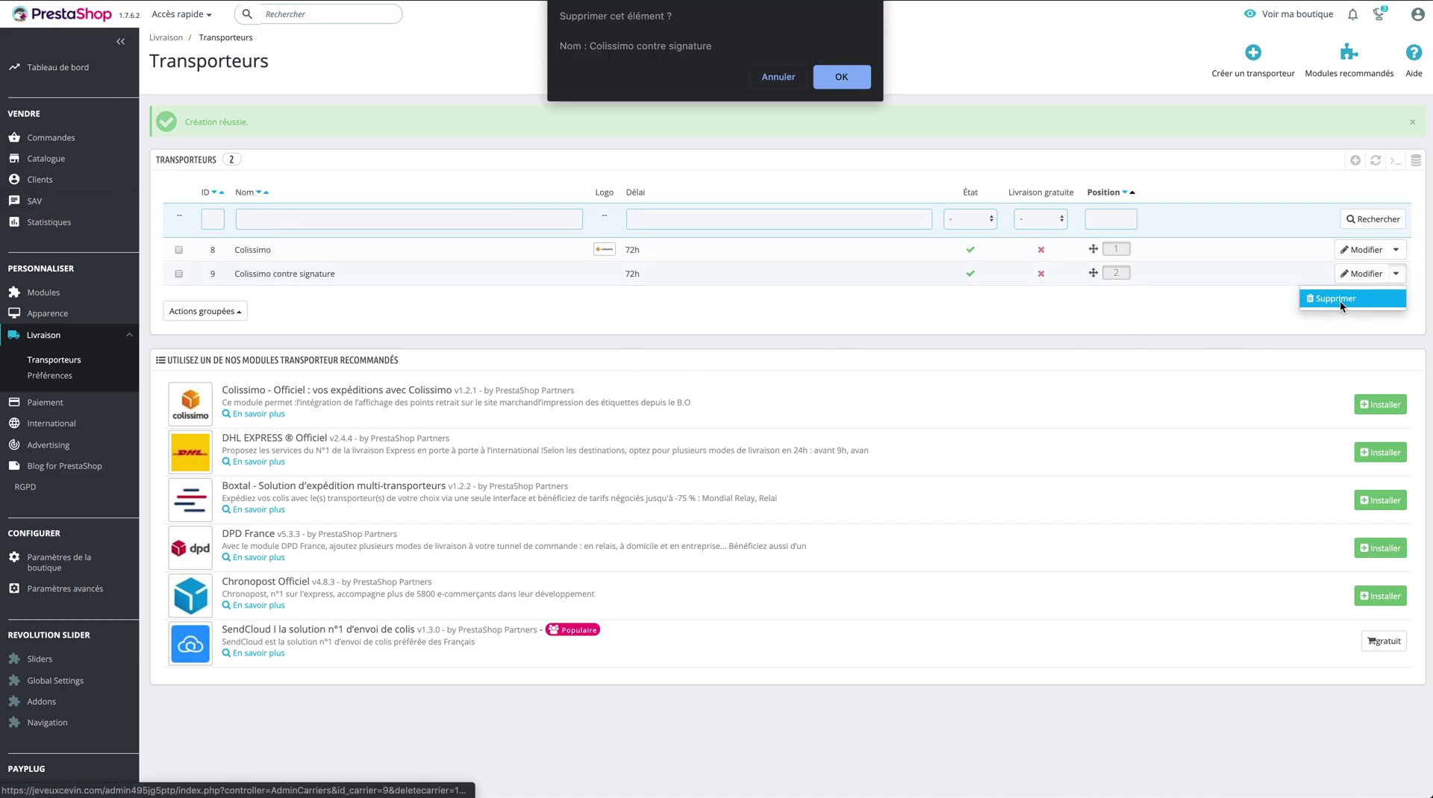
{"action": "left_click", "coordinate": [864, 74]}
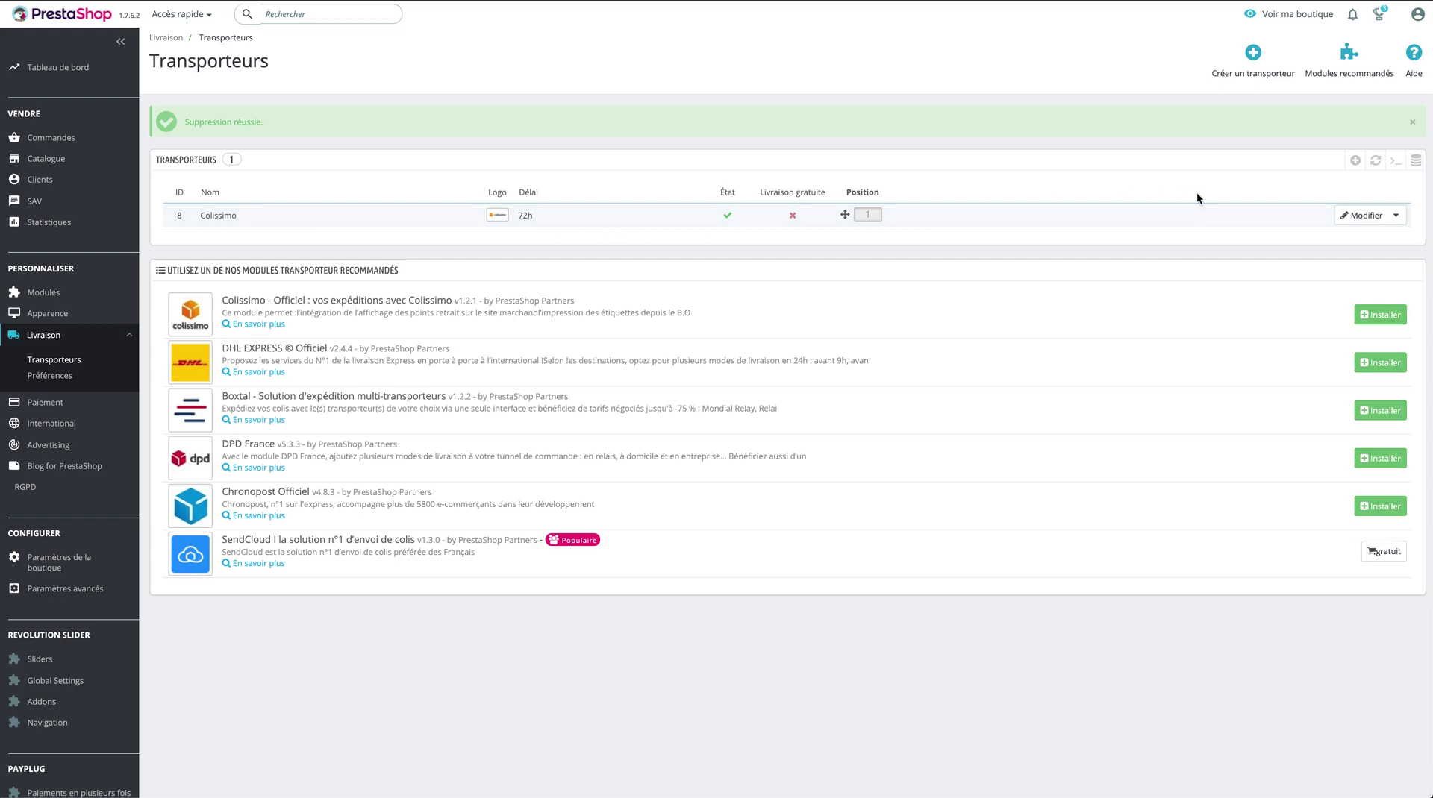
- In the Colissimo carrier's shipping costs, try a Europe price of 5.5 € for the 1–2 kg range, and set it back to 6.5 €
{"action": "left_click", "coordinate": [1367, 217]}
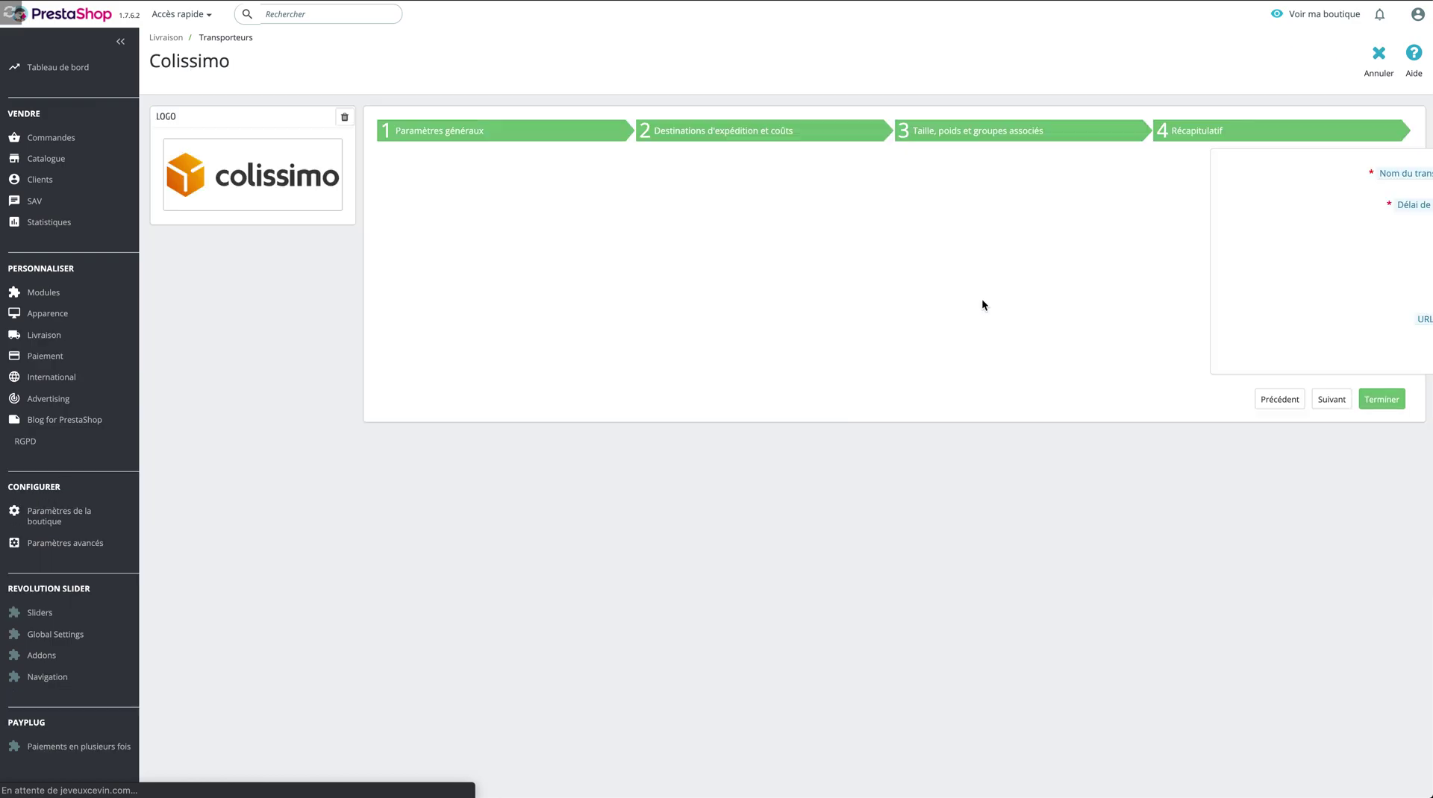
{"action": "left_click", "coordinate": [671, 133]}
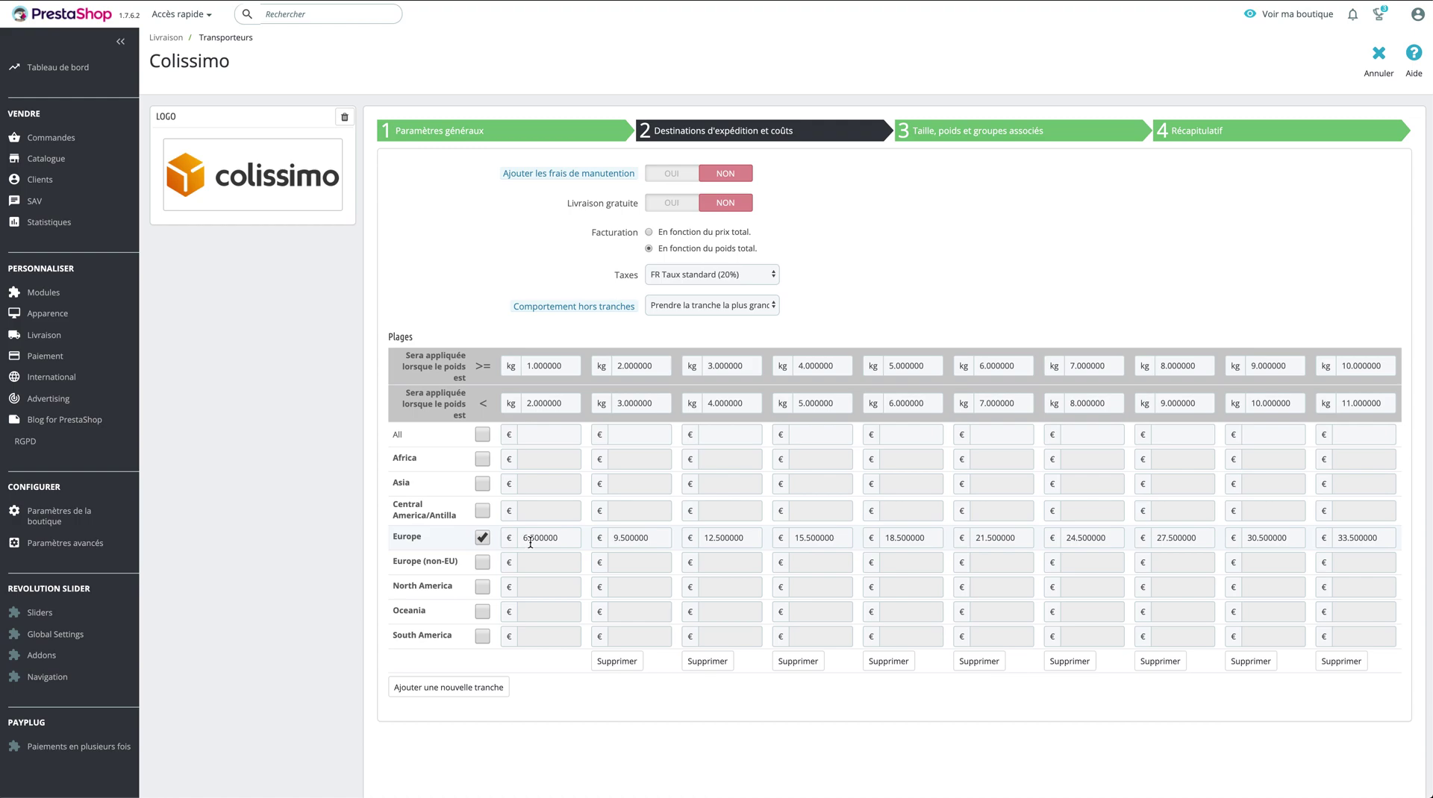
{"action": "left_click_drag", "start_coordinate": [529, 543], "coordinate": [479, 543]}
{"action": "type", "text": "5"}
{"action": "left_click_drag", "start_coordinate": [527, 538], "coordinate": [503, 543]}
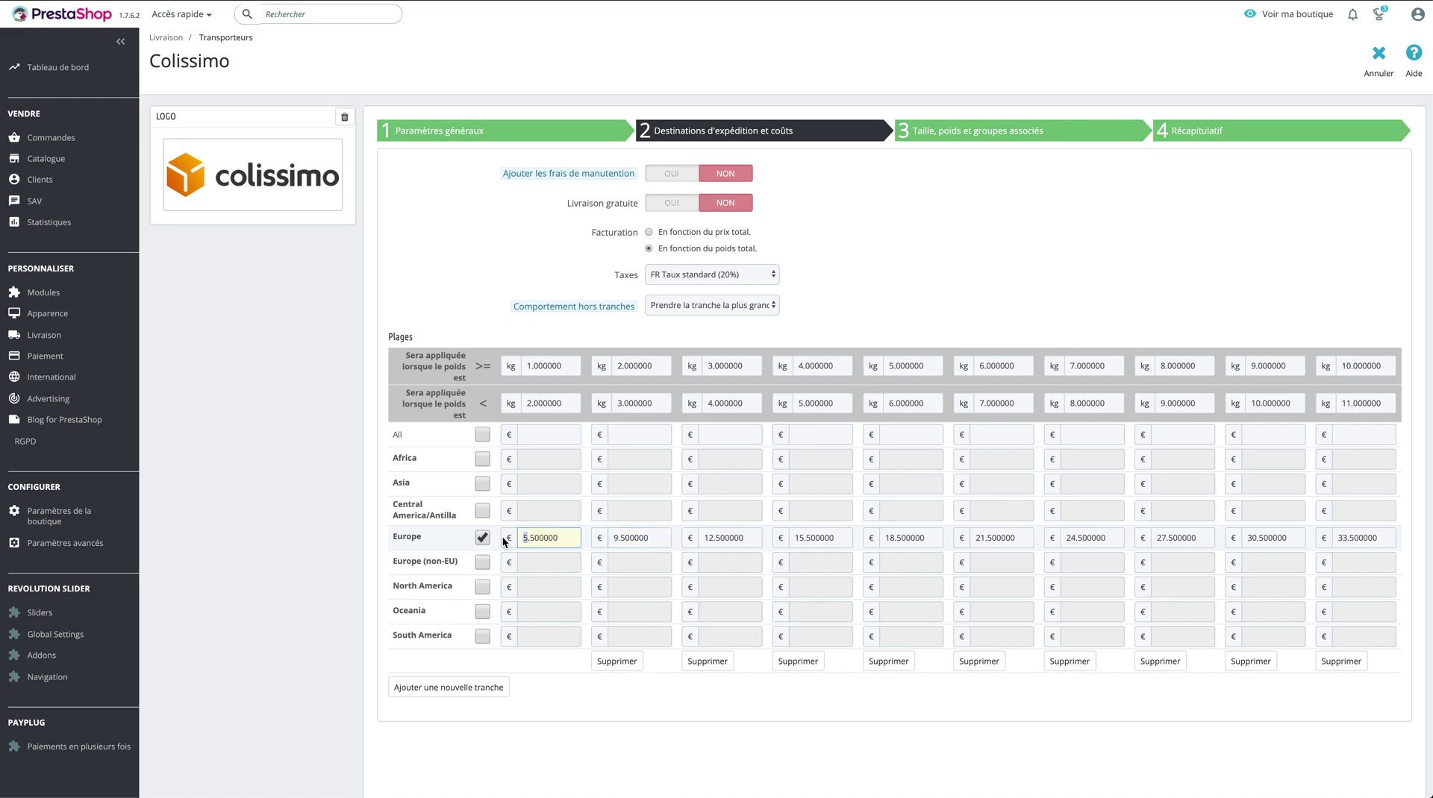
{"action": "type", "text": "6"}
- Set the Colissimo carrier's Europe price for the 5–6 kg range to 14.9 €
{"action": "scroll", "coordinate": [763, 570], "scroll_direction": "down", "scroll_amount": 2}
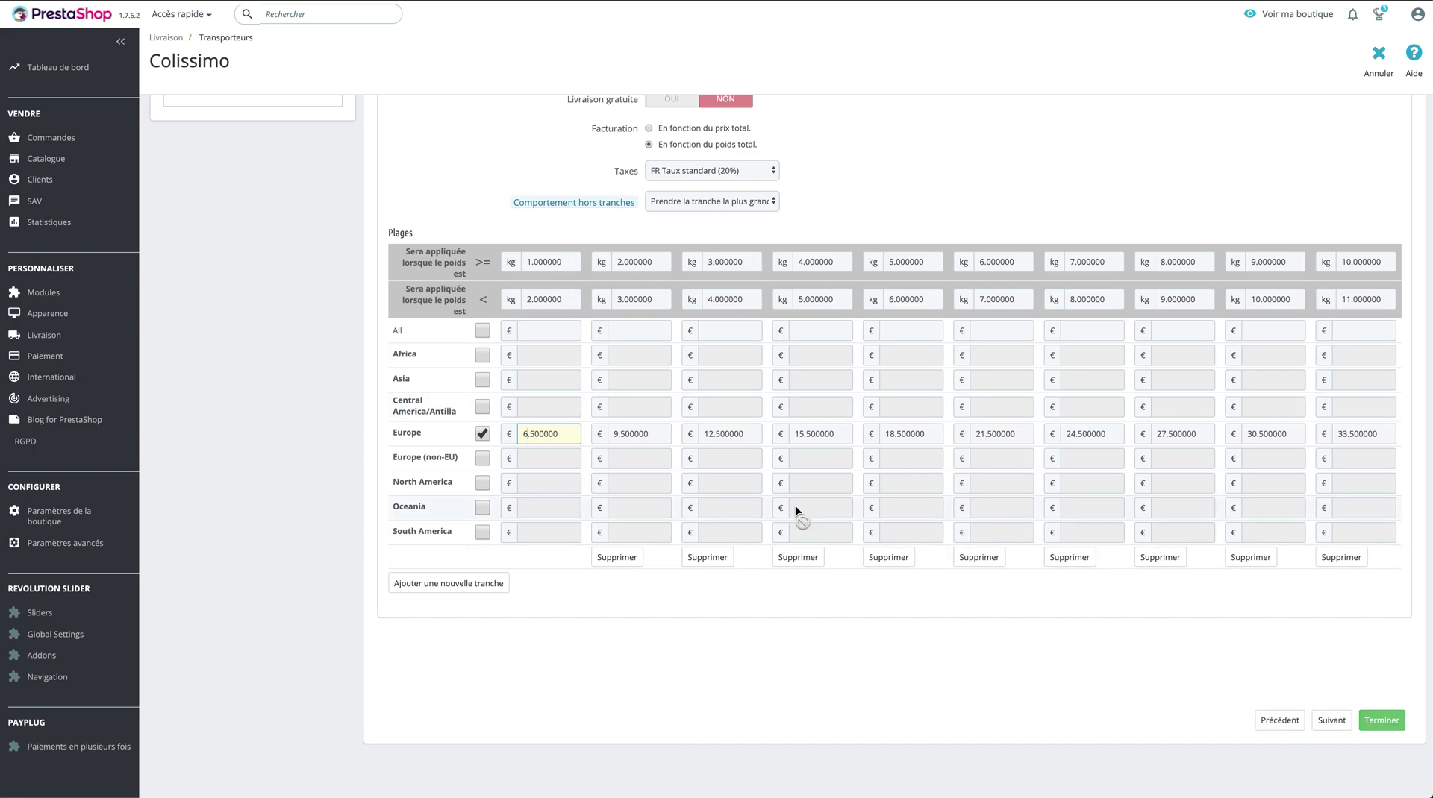
{"action": "scroll", "coordinate": [797, 512], "scroll_direction": "up", "scroll_amount": 2}
{"action": "scroll", "coordinate": [533, 401], "scroll_direction": "down", "scroll_amount": 2}
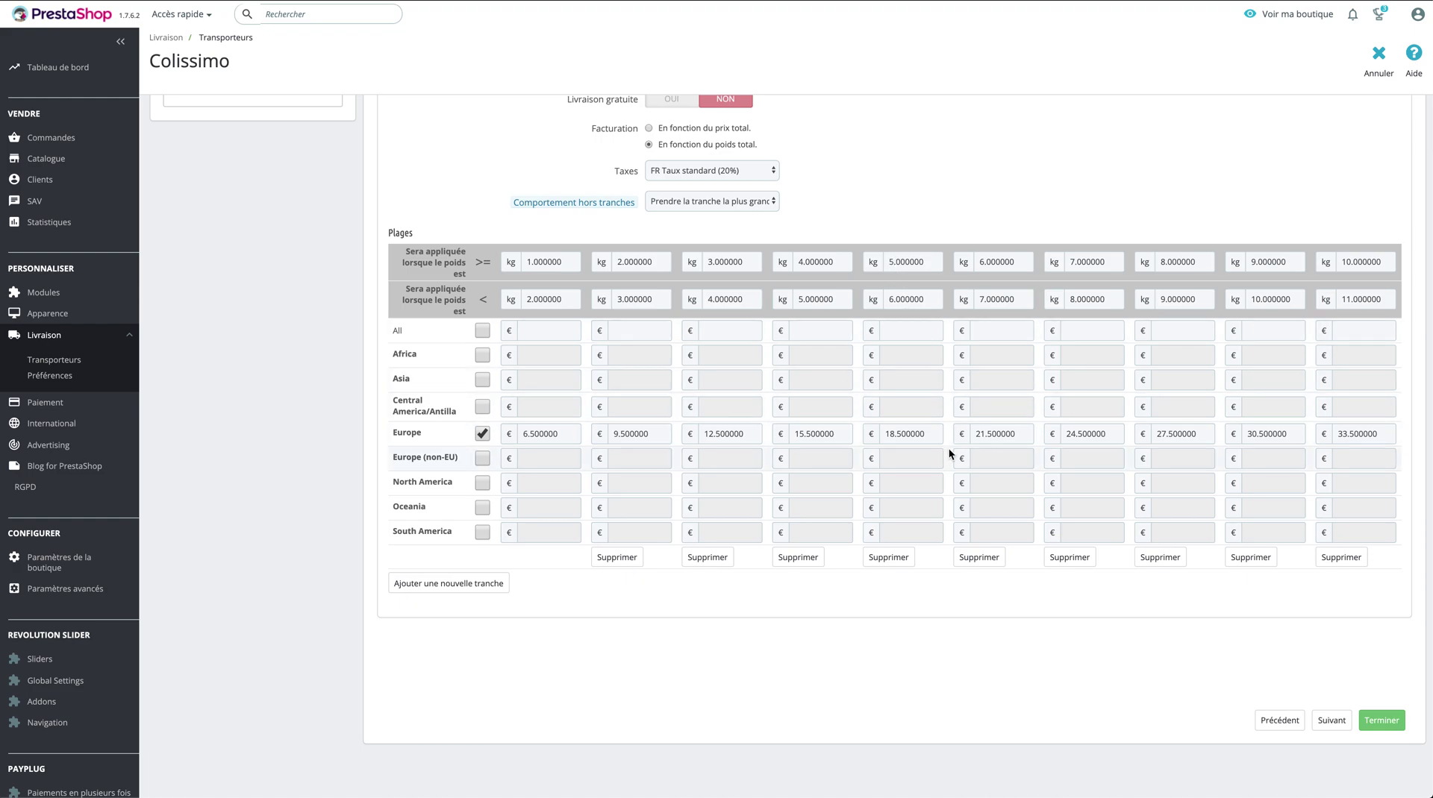
{"action": "left_click_drag", "start_coordinate": [933, 433], "coordinate": [824, 434]}
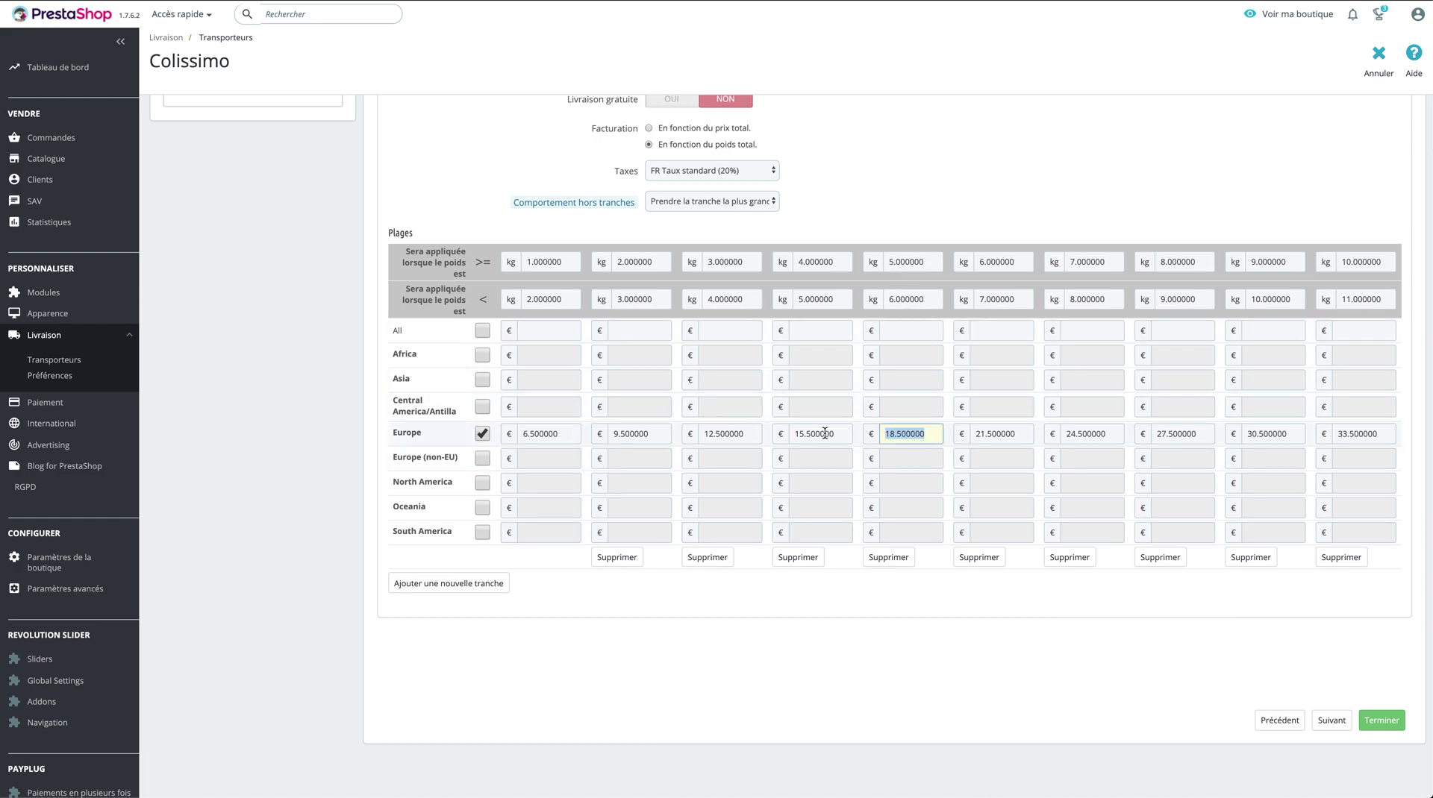
{"action": "type", "text": "15"}
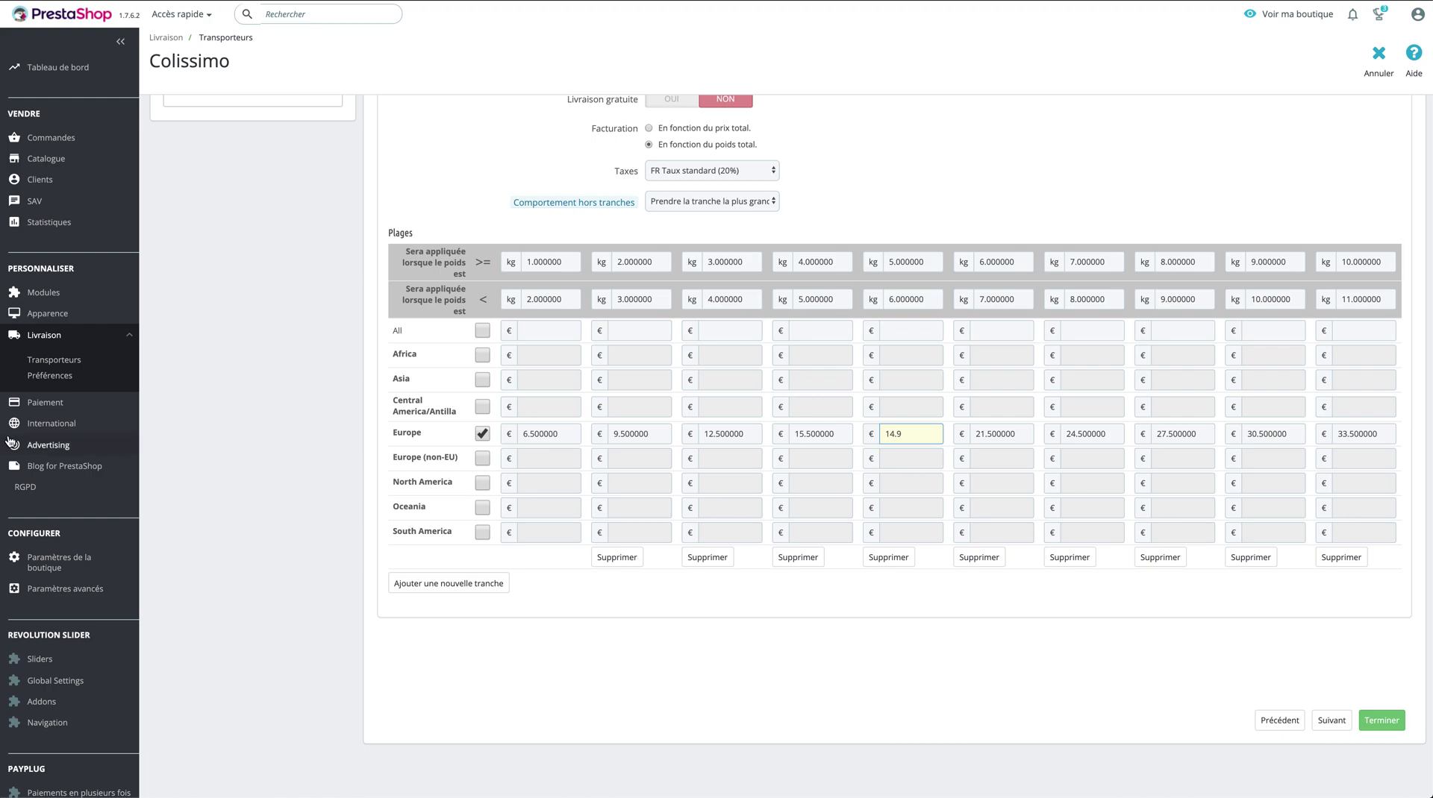
- In the shipping preferences, set the handling fee to 0 € and free shipping to start from 50 €
{"action": "left_click", "coordinate": [37, 382]}
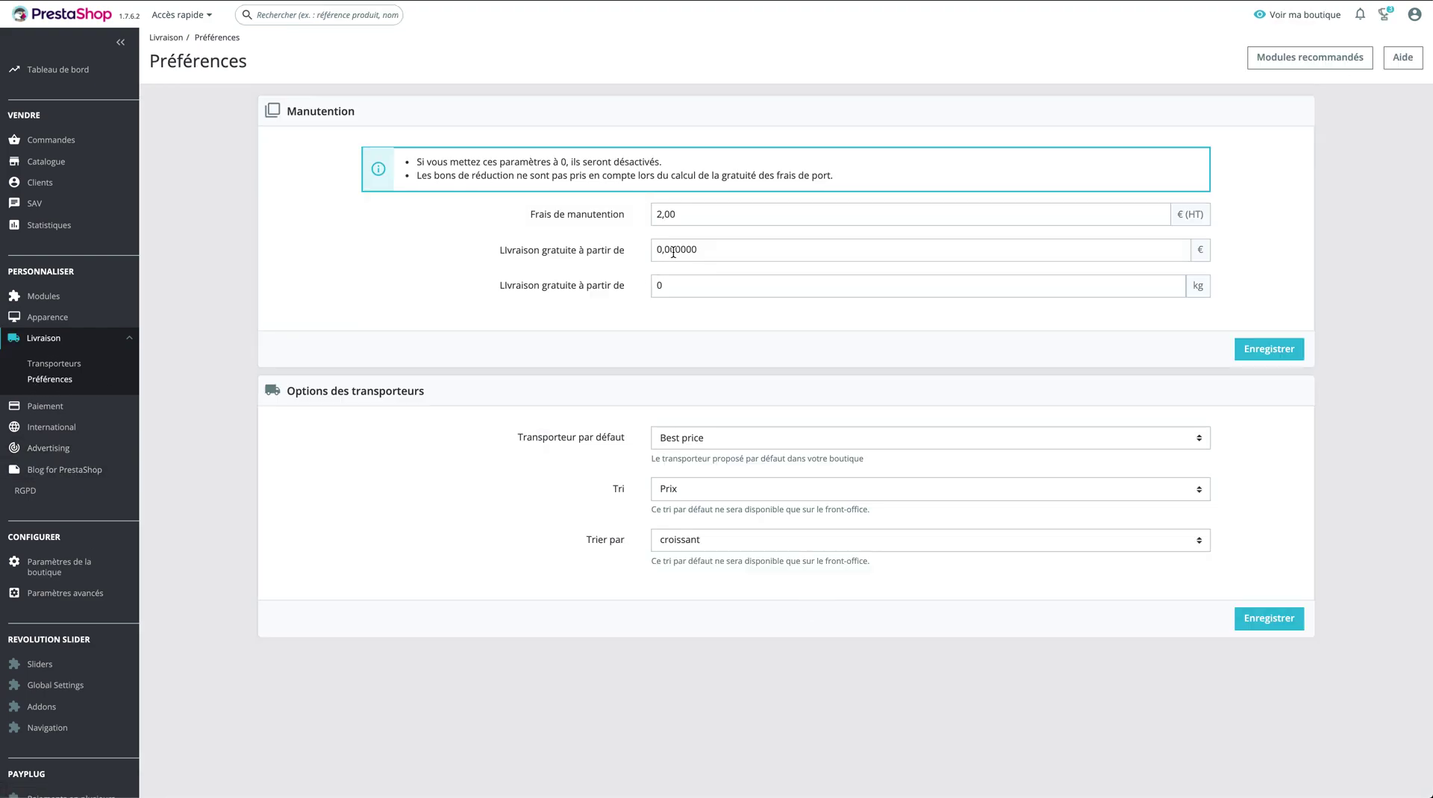
{"action": "double_click", "coordinate": [712, 249]}
{"action": "double_click", "coordinate": [671, 215]}
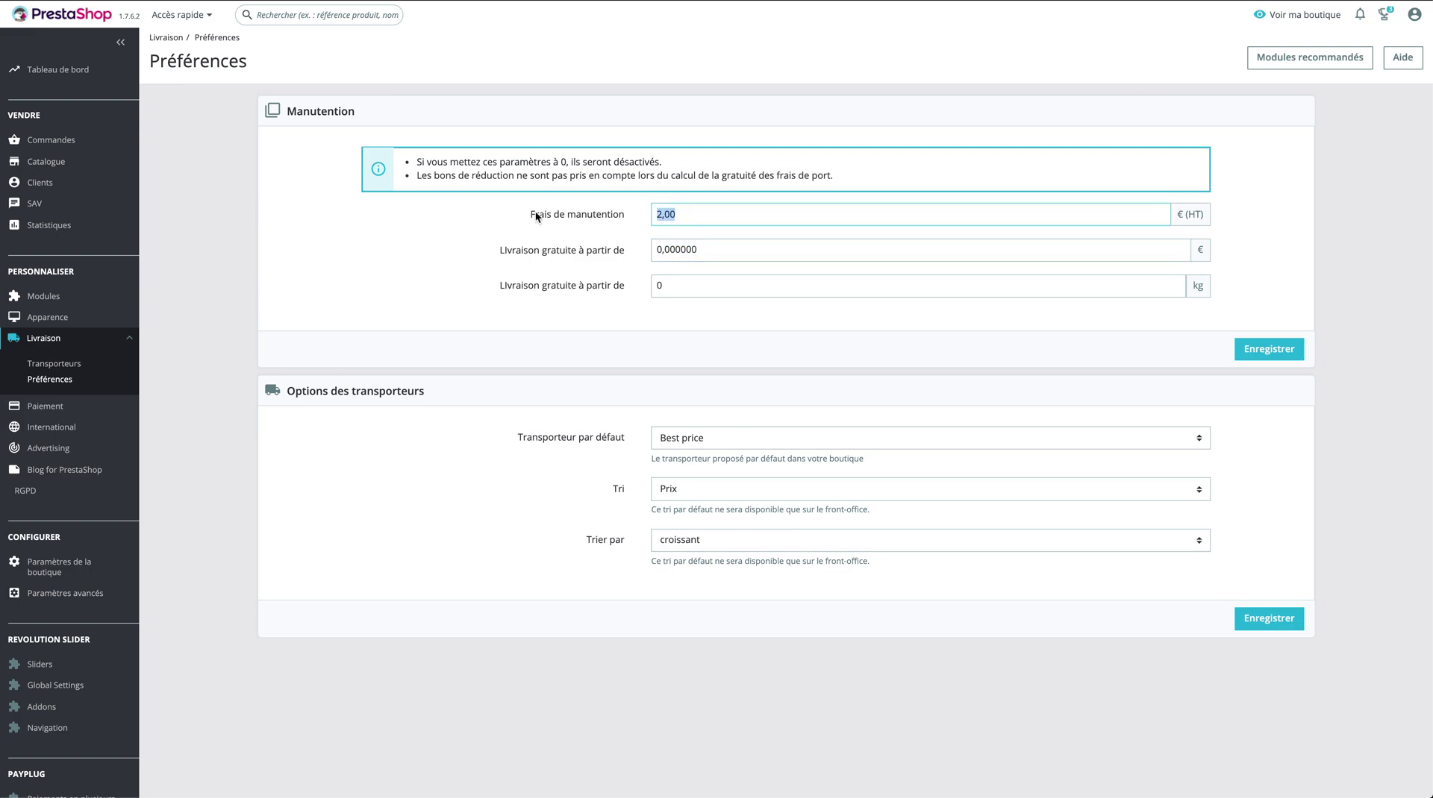
{"action": "type", "text": "0"}
{"action": "key", "text": "Tab"}
{"action": "type", "text": "50"}
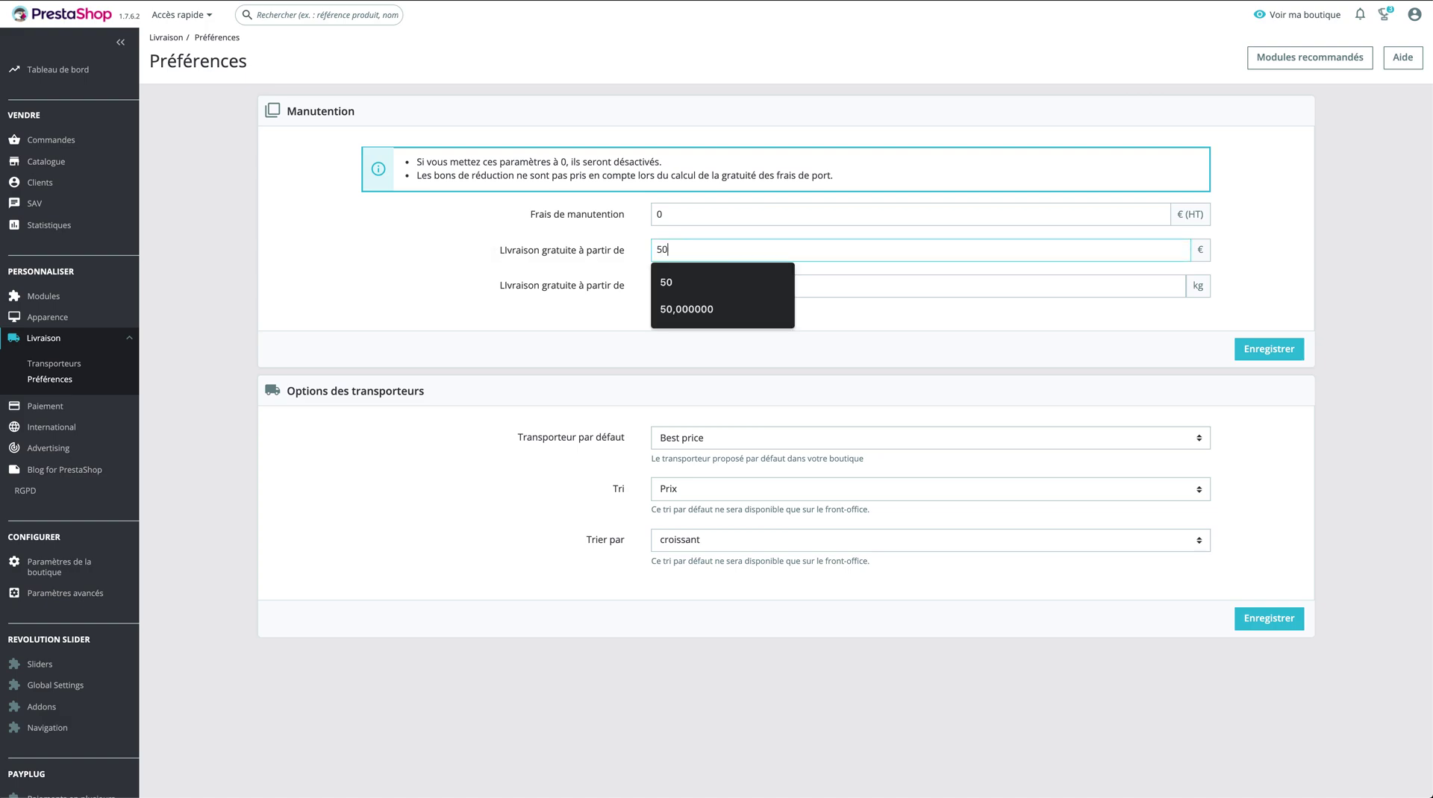
{"action": "left_click", "coordinate": [902, 387]}
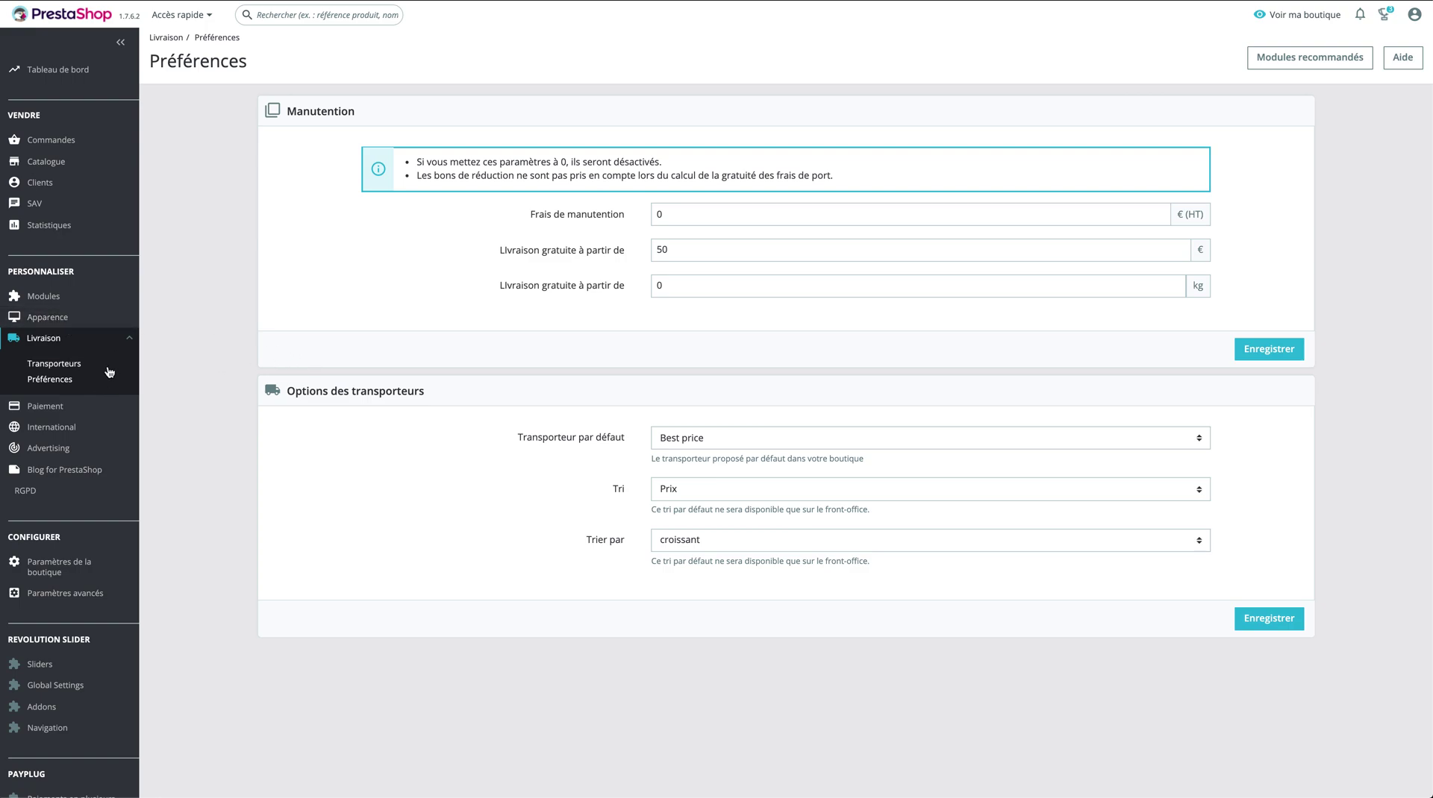
{"action": "double_click", "coordinate": [660, 254]}
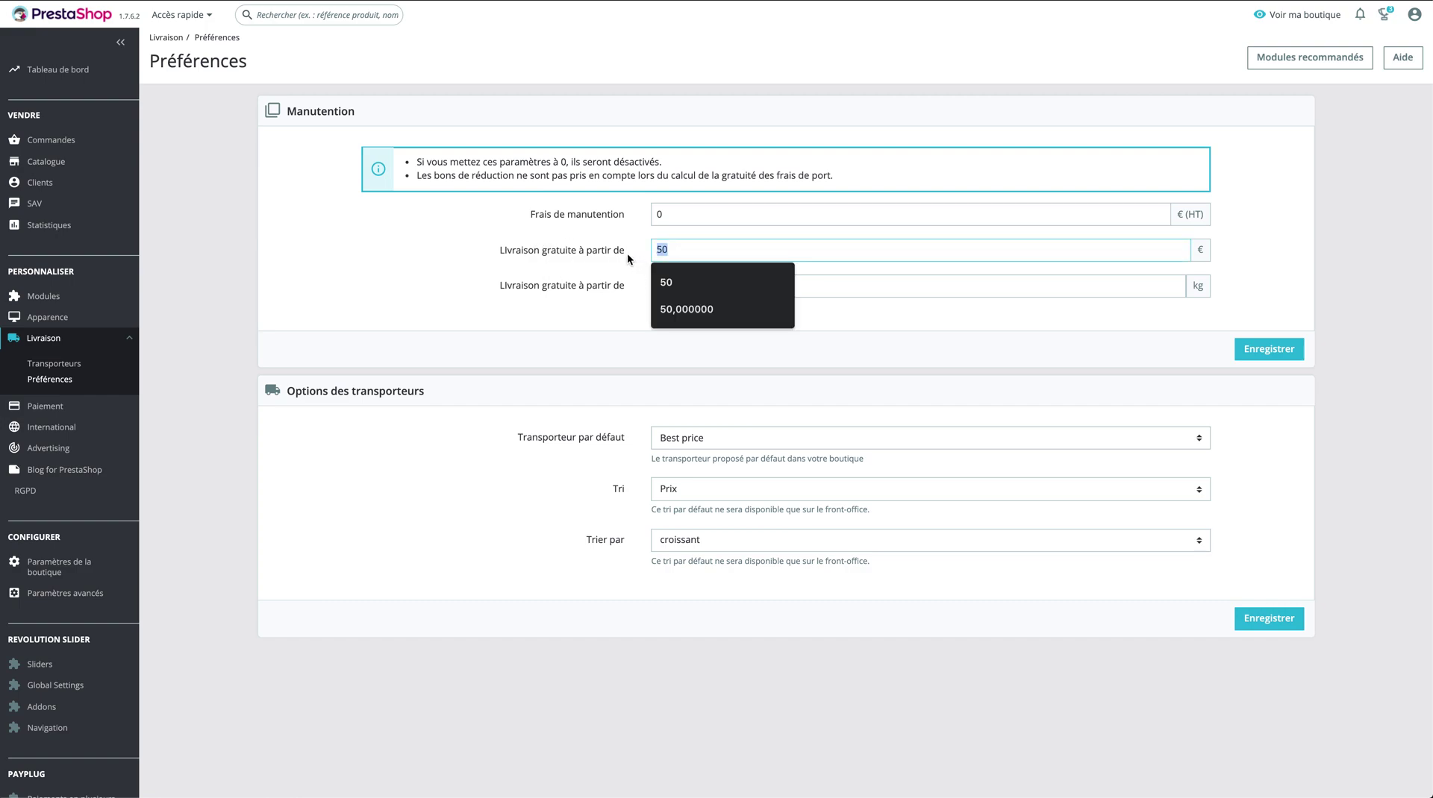
{"action": "key", "text": "End"}
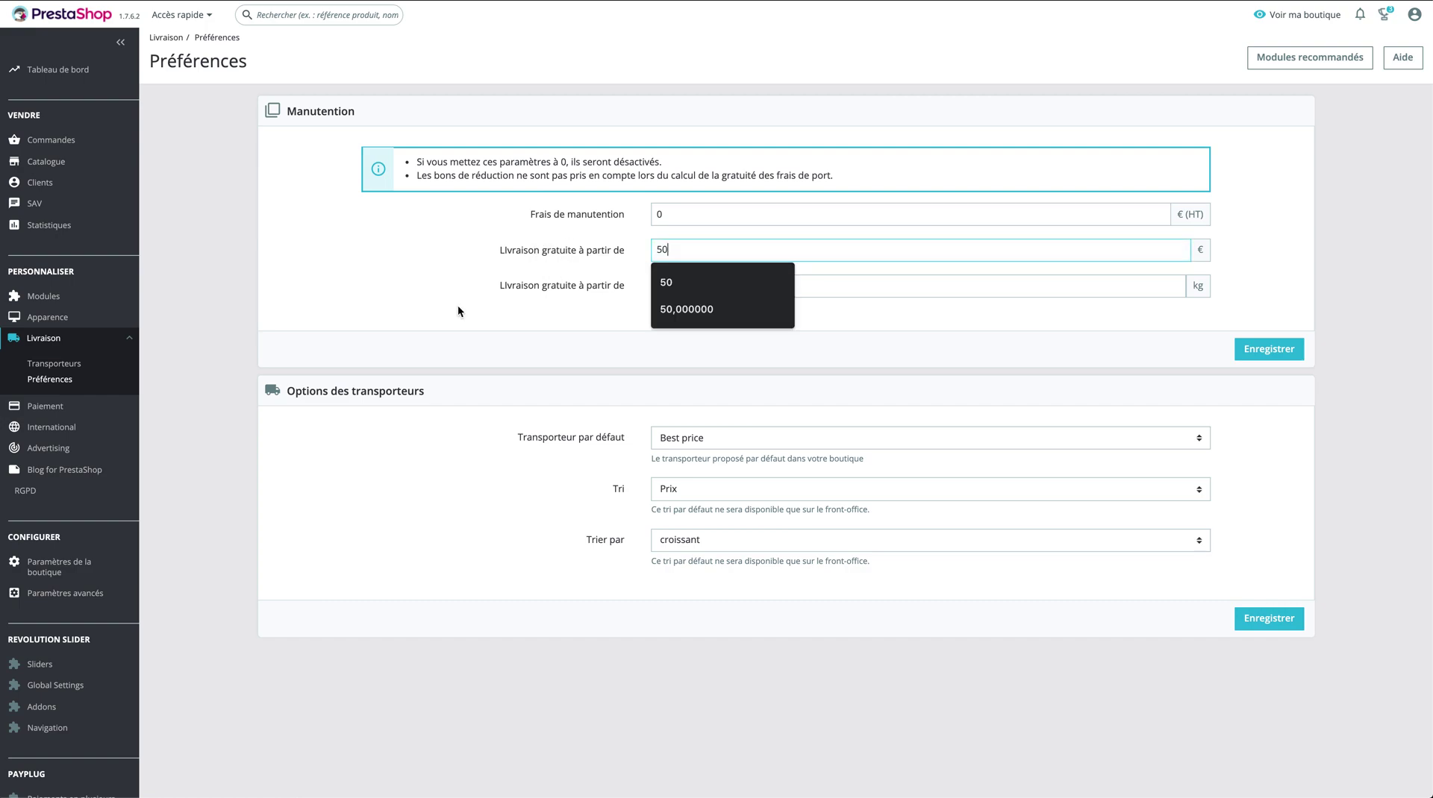
- Search the installed modules for "delivery" and open the configuration of IQITFREEDELIVERYCOUNT - Amount Left to free shipping
{"action": "left_click", "coordinate": [80, 306]}
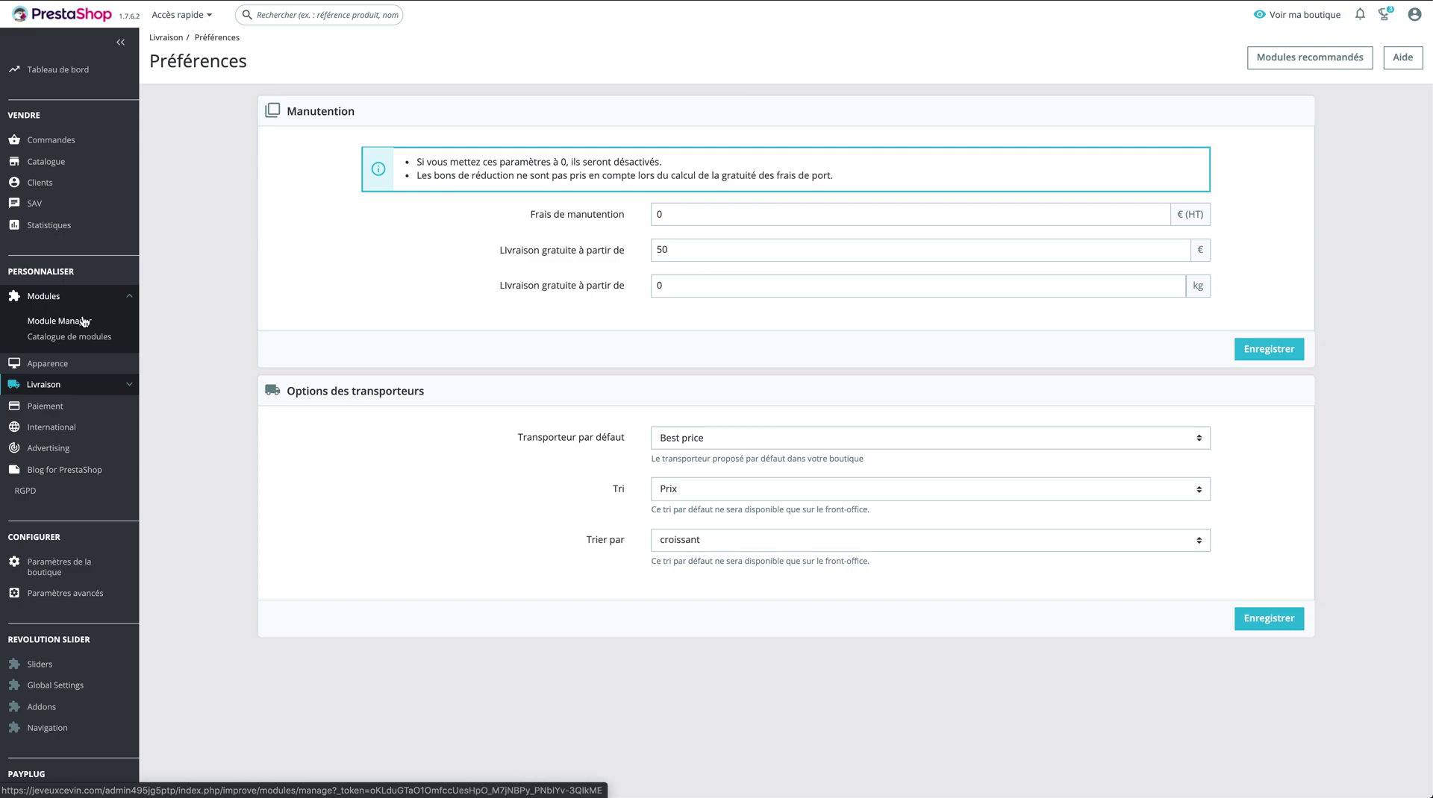
{"action": "left_click", "coordinate": [67, 324]}
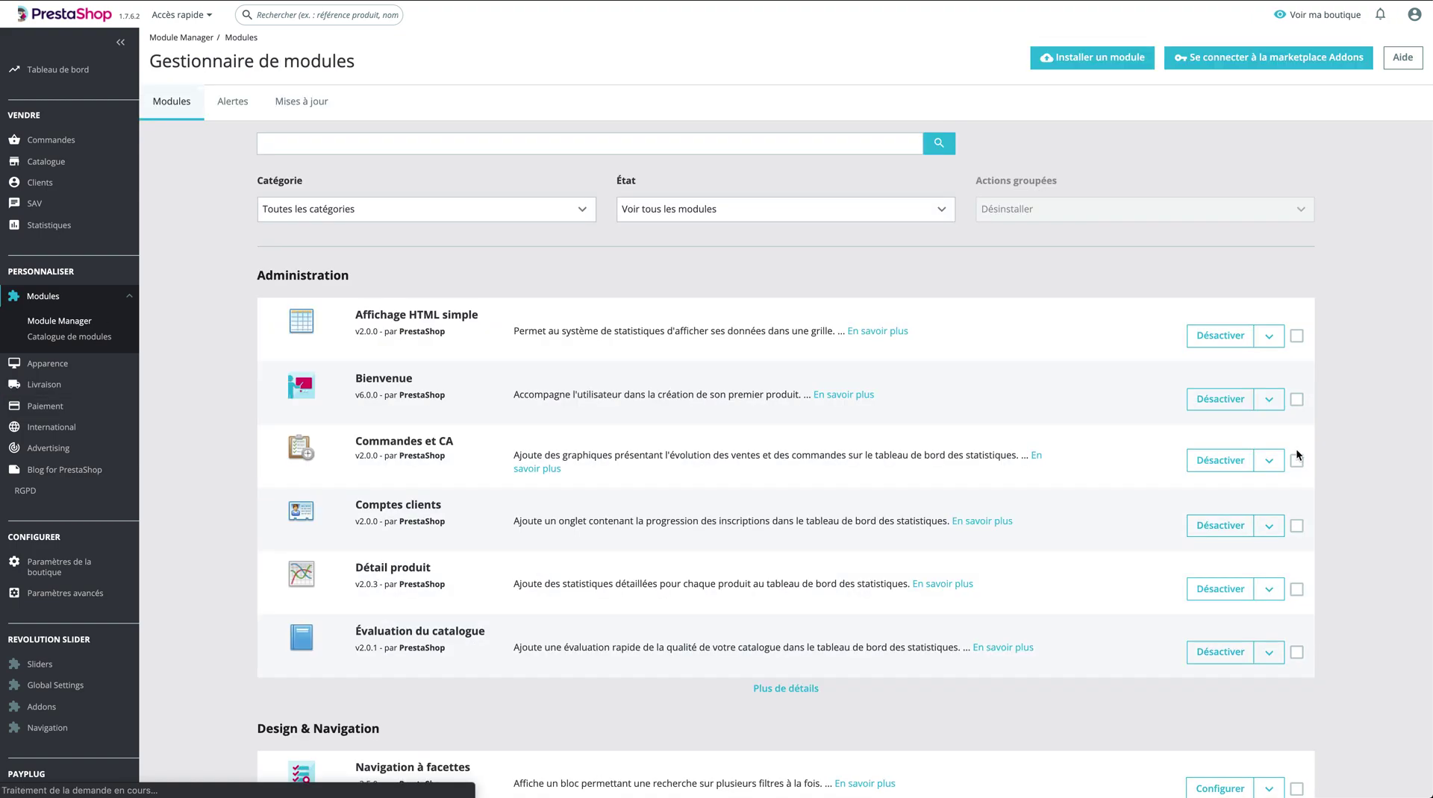
{"action": "type", "text": "delivery"}
{"action": "key", "text": "Return"}
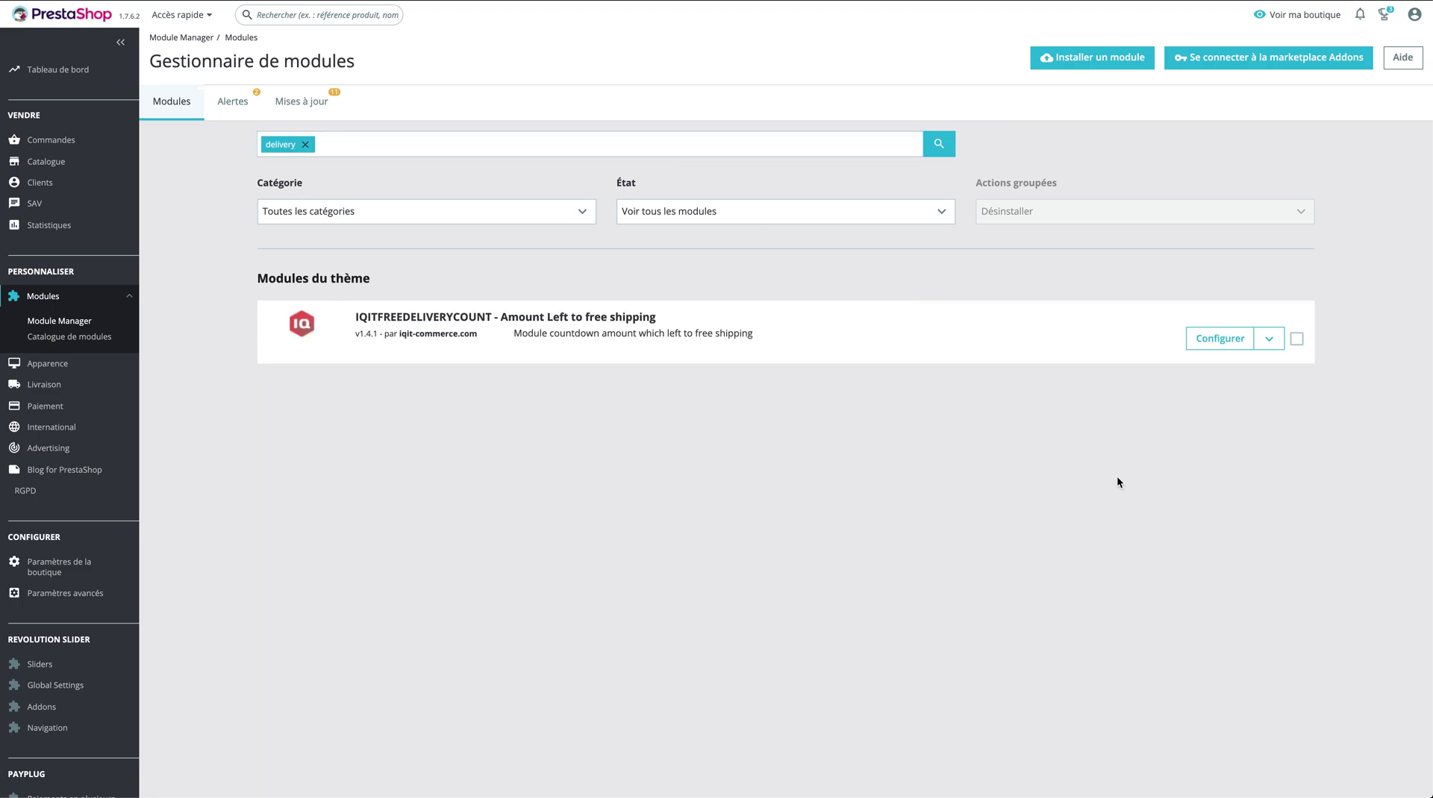
{"action": "left_click", "coordinate": [1216, 336]}
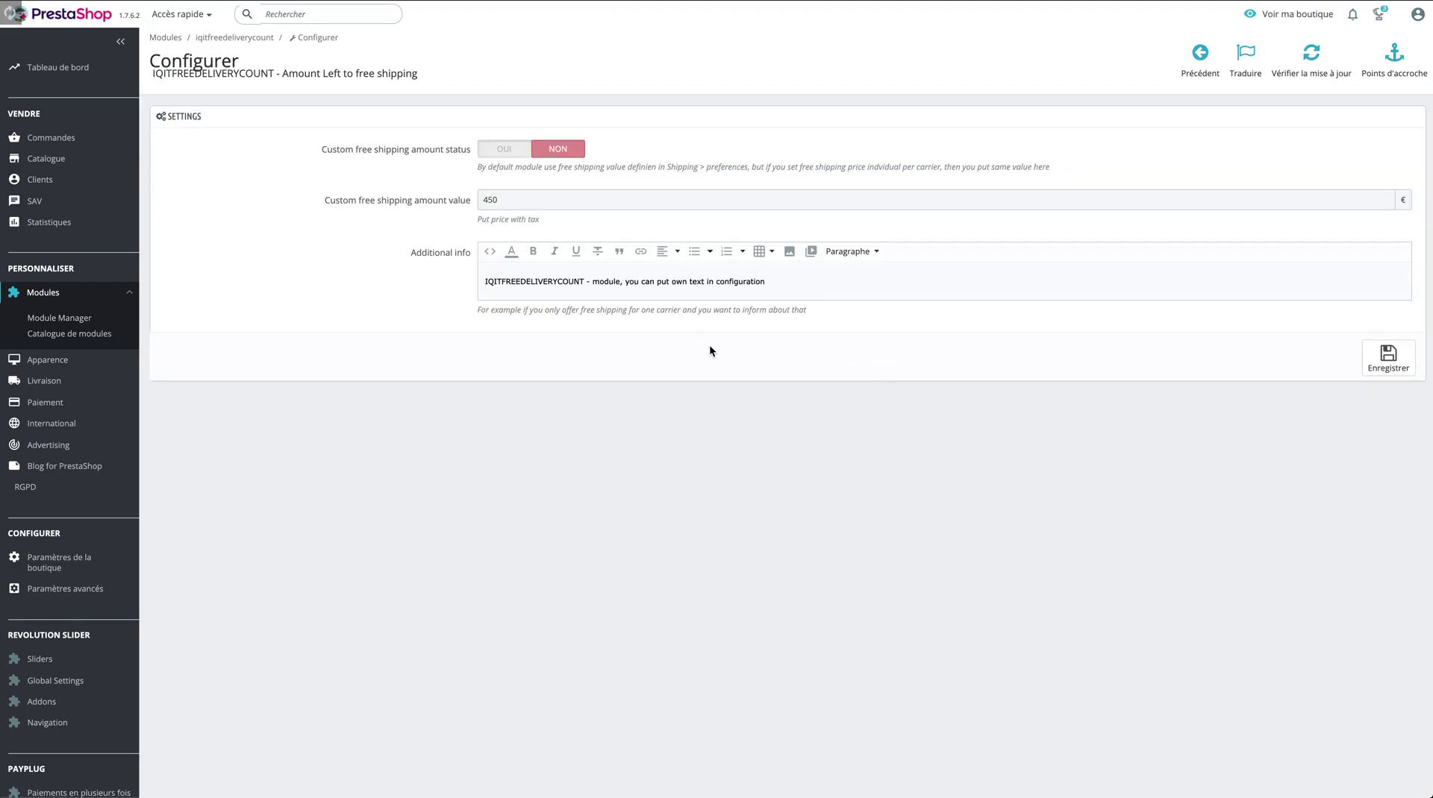
- Set the module's custom free shipping amount value to 50 €
{"action": "triple_click", "coordinate": [616, 282]}
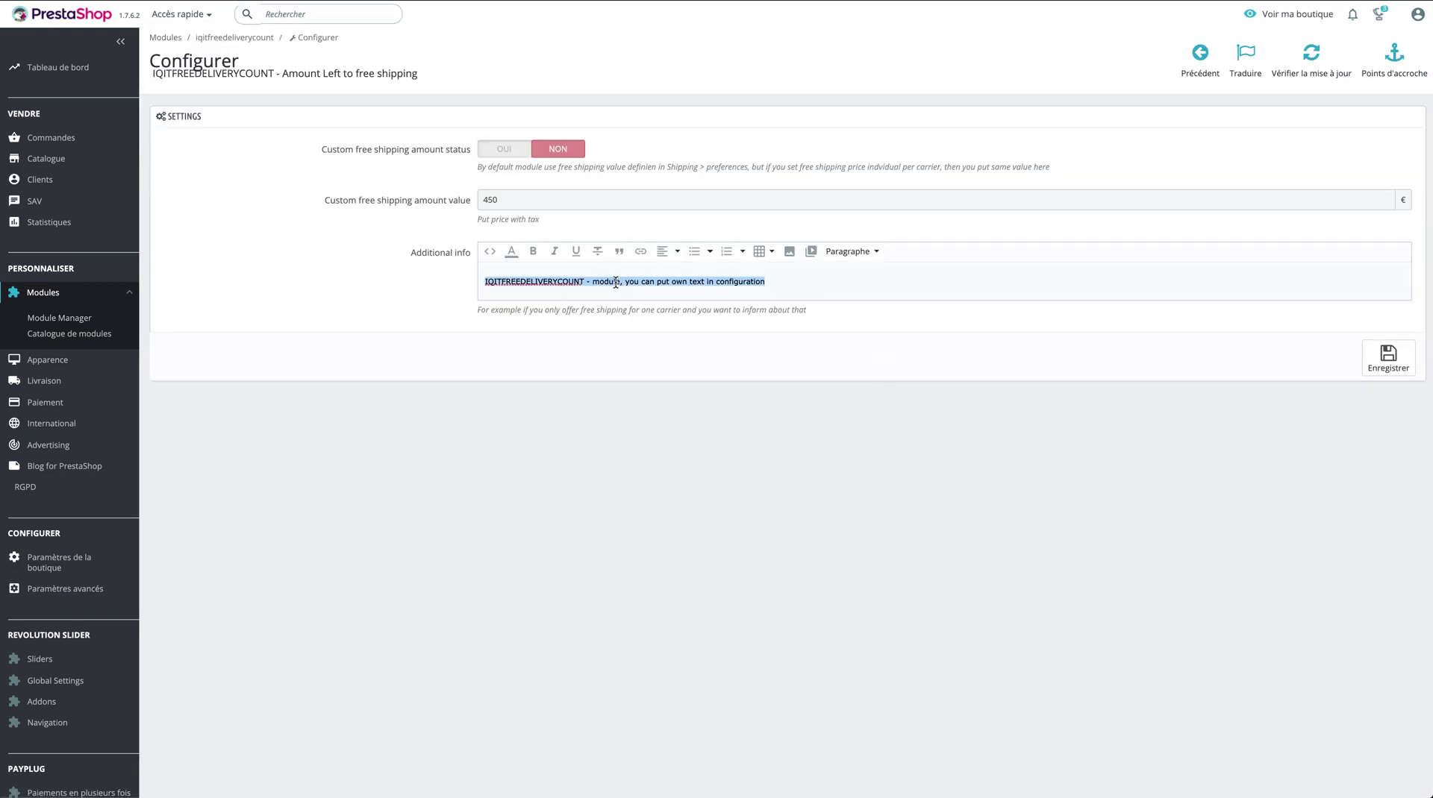
{"action": "left_click", "coordinate": [416, 201]}
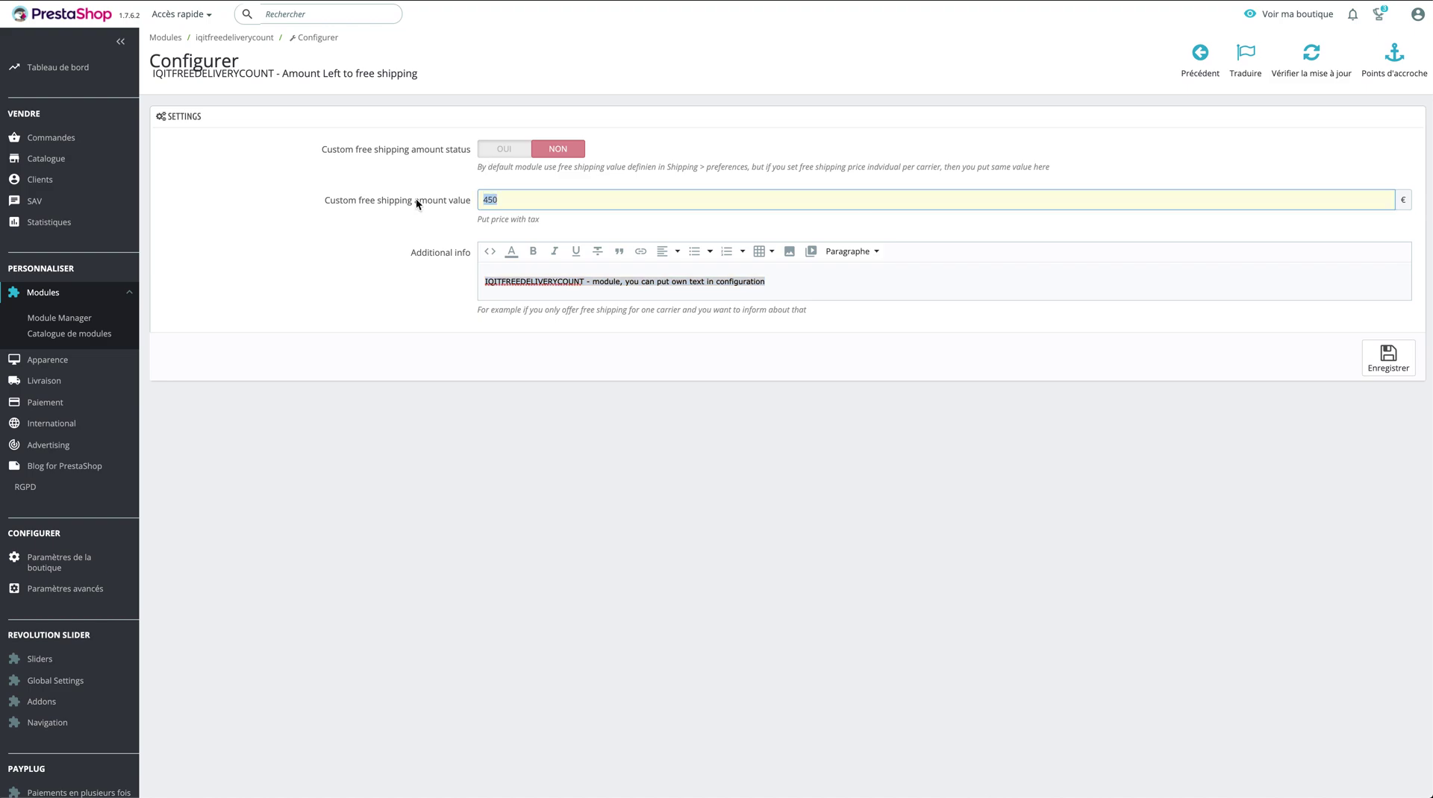
{"action": "type", "text": "50"}
{"action": "left_click", "coordinate": [216, 409]}
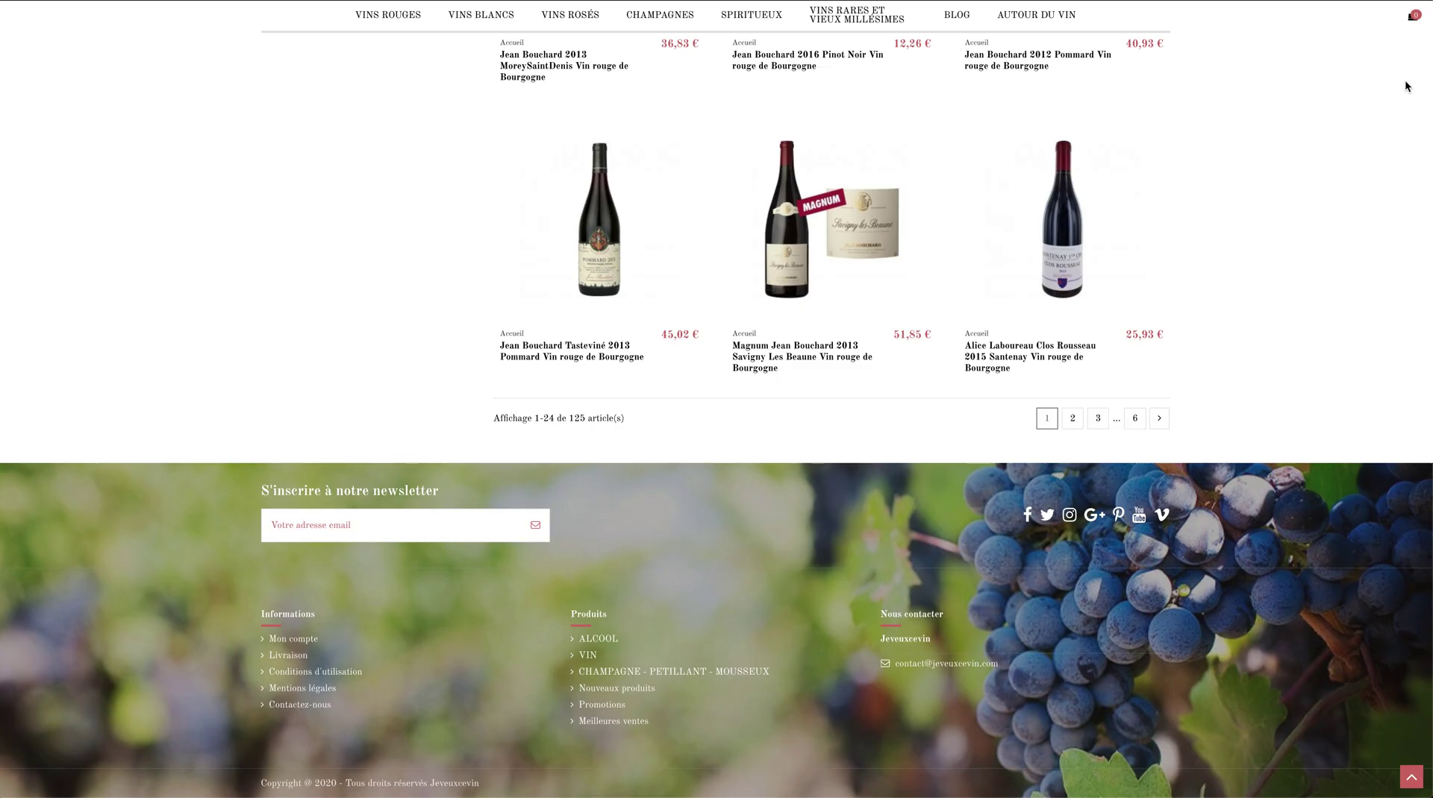
- In the storefront, check the cart and add one Alice Laboureau Clos Rousseau 2015 Santenay to it from its product page
{"action": "left_click", "coordinate": [1412, 19]}
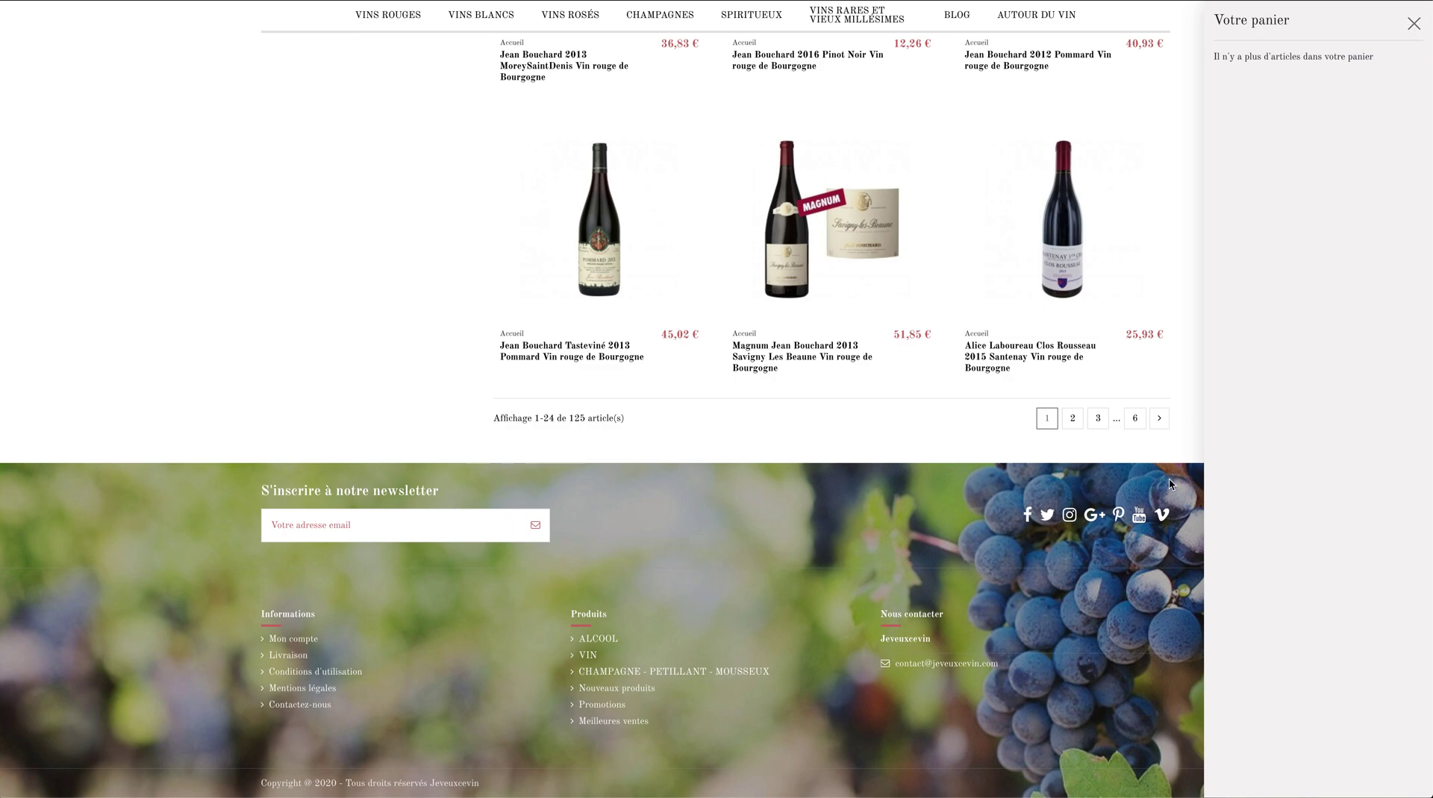
{"action": "left_click", "coordinate": [1074, 377]}
{"action": "left_click", "coordinate": [1077, 378]}
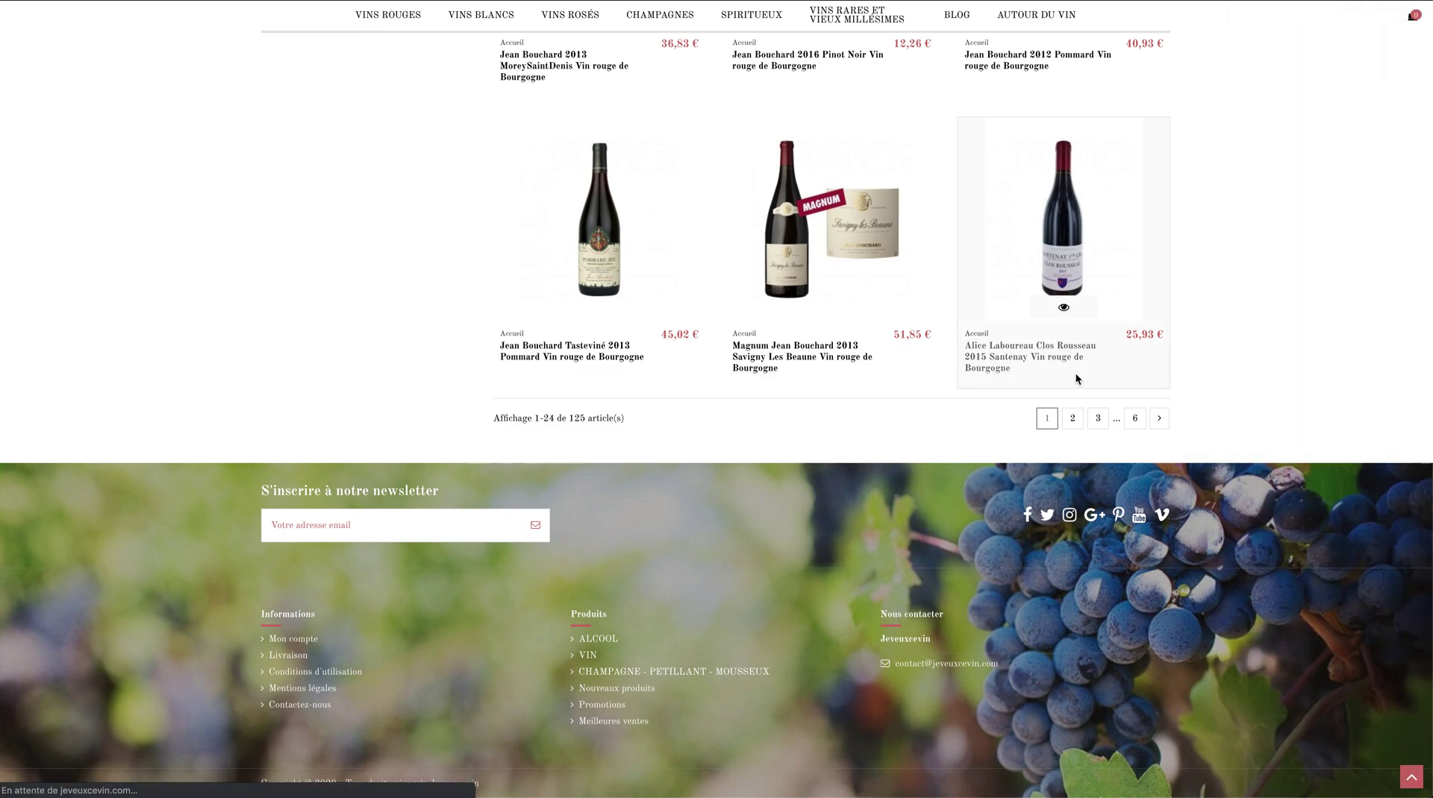
{"action": "left_click", "coordinate": [780, 388]}
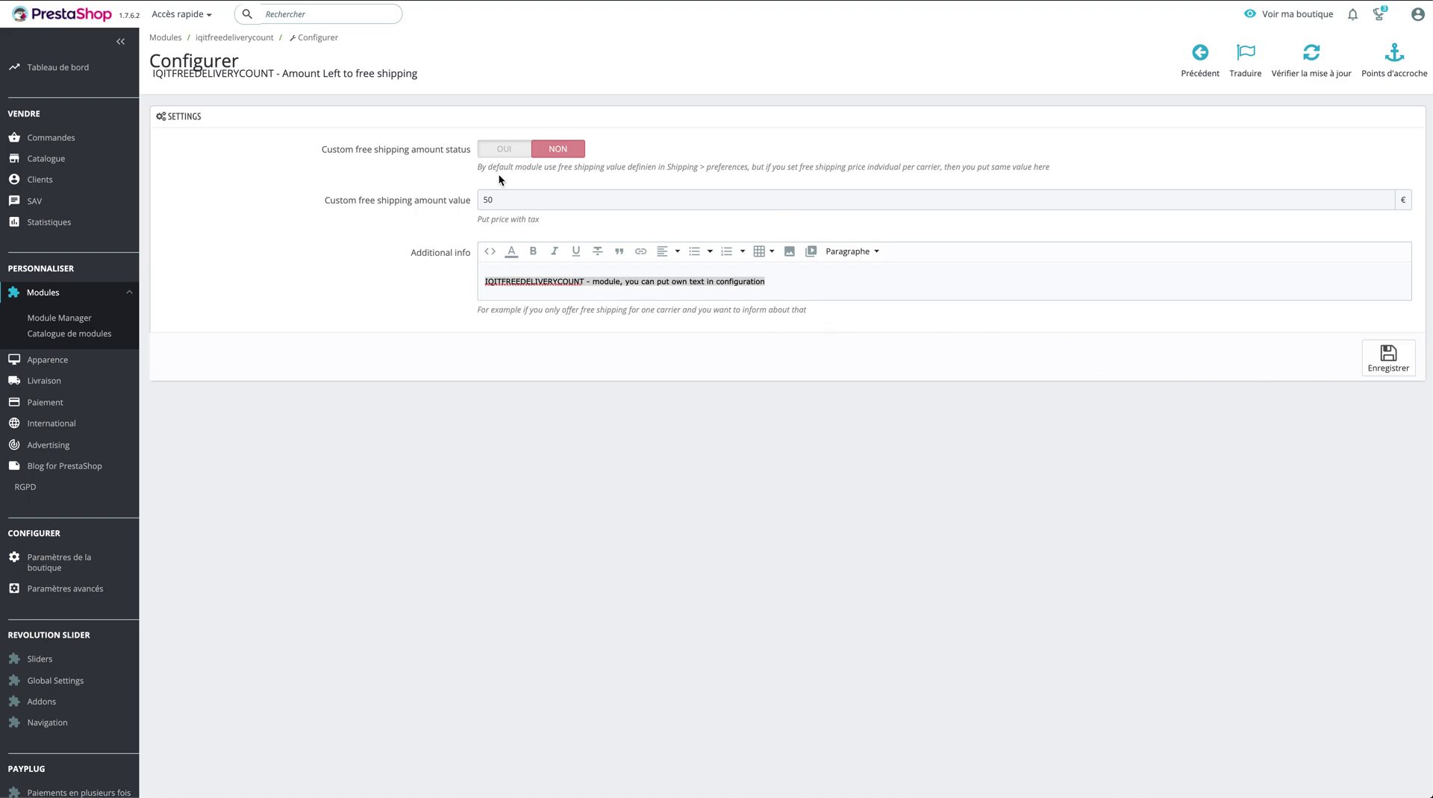
- Back in the free delivery module's configuration, enable the custom free shipping amount status and save the settings
{"action": "left_click", "coordinate": [515, 152]}
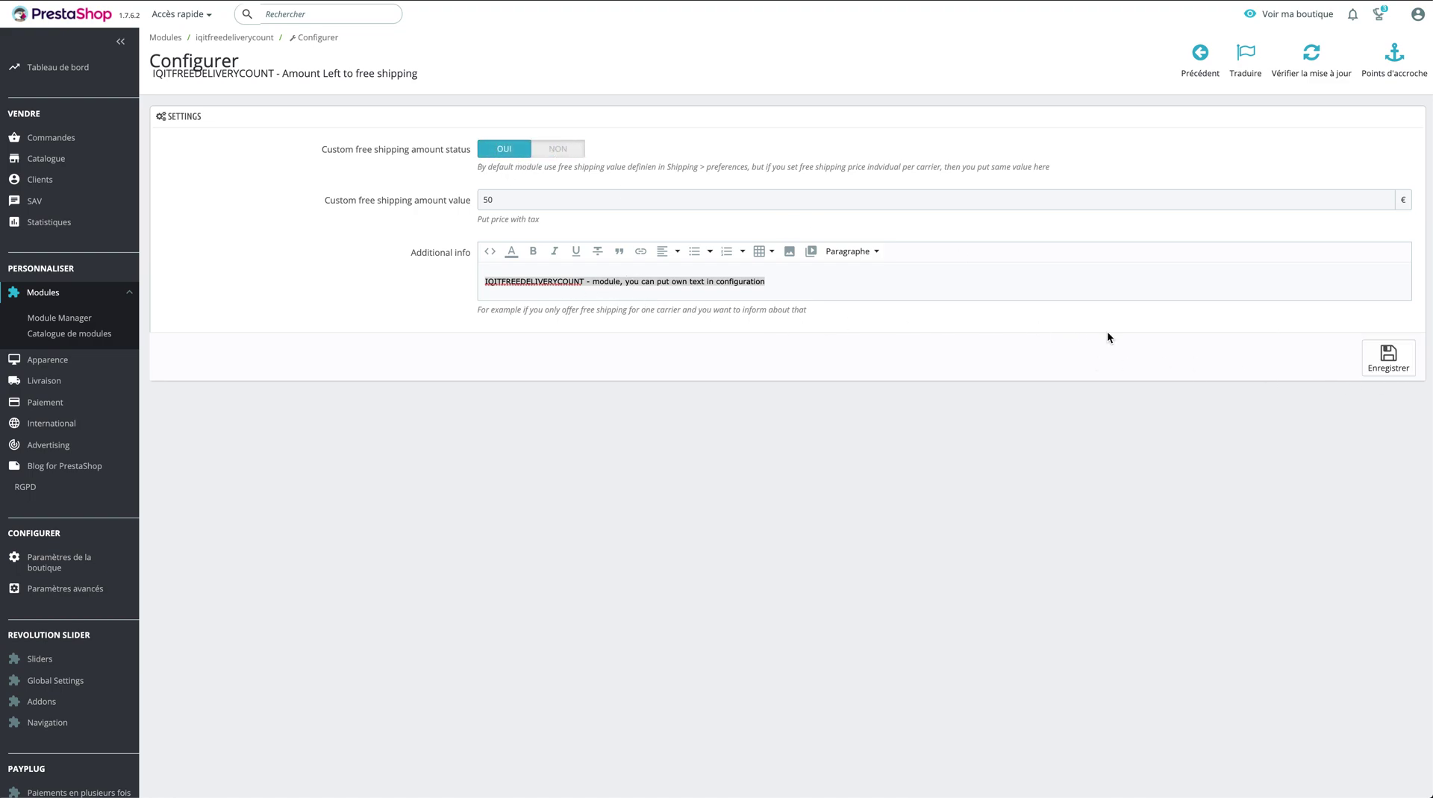
{"action": "left_click", "coordinate": [1388, 364]}
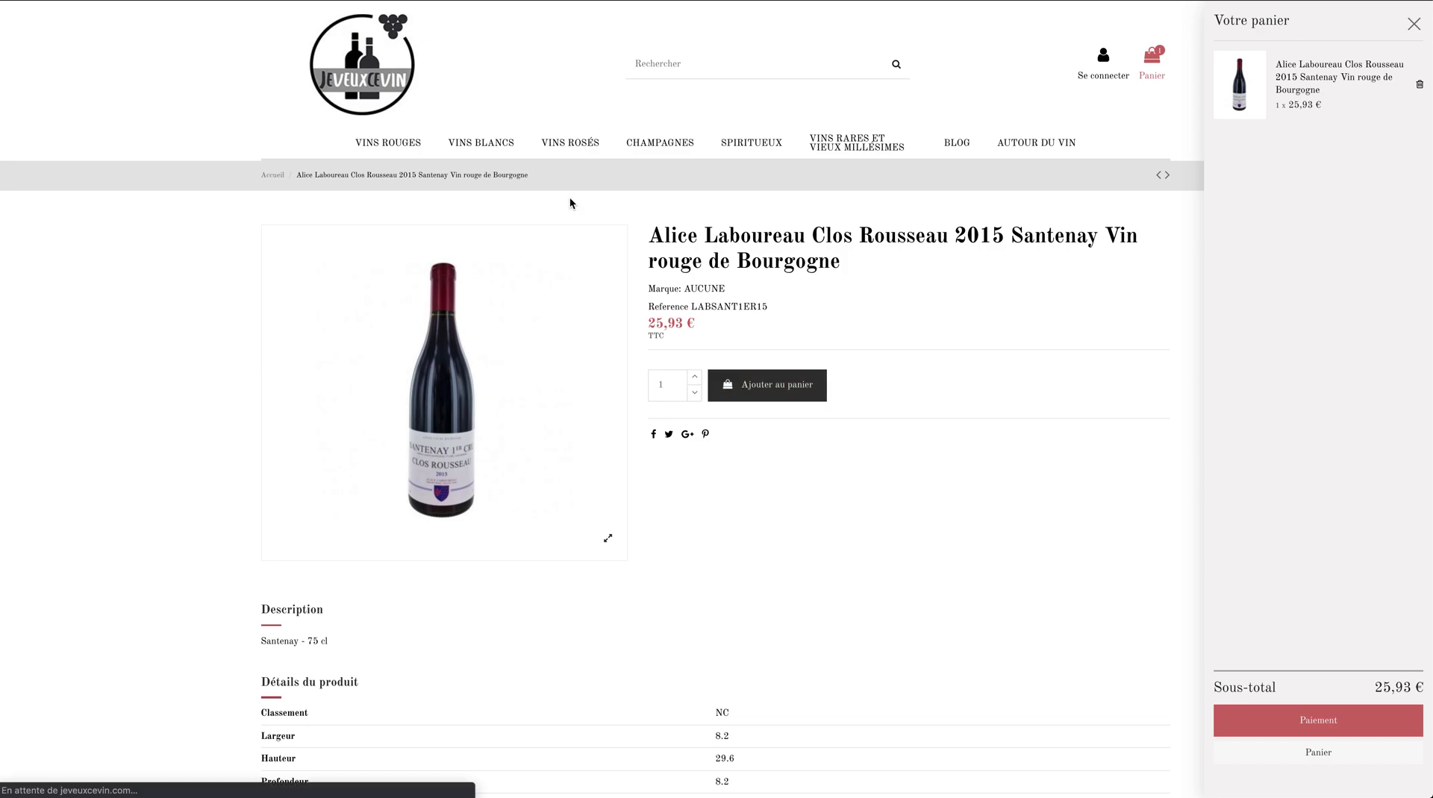
- Check the storefront cart for the free shipping message and identify which texts and module name it uses
{"action": "left_click", "coordinate": [570, 197]}
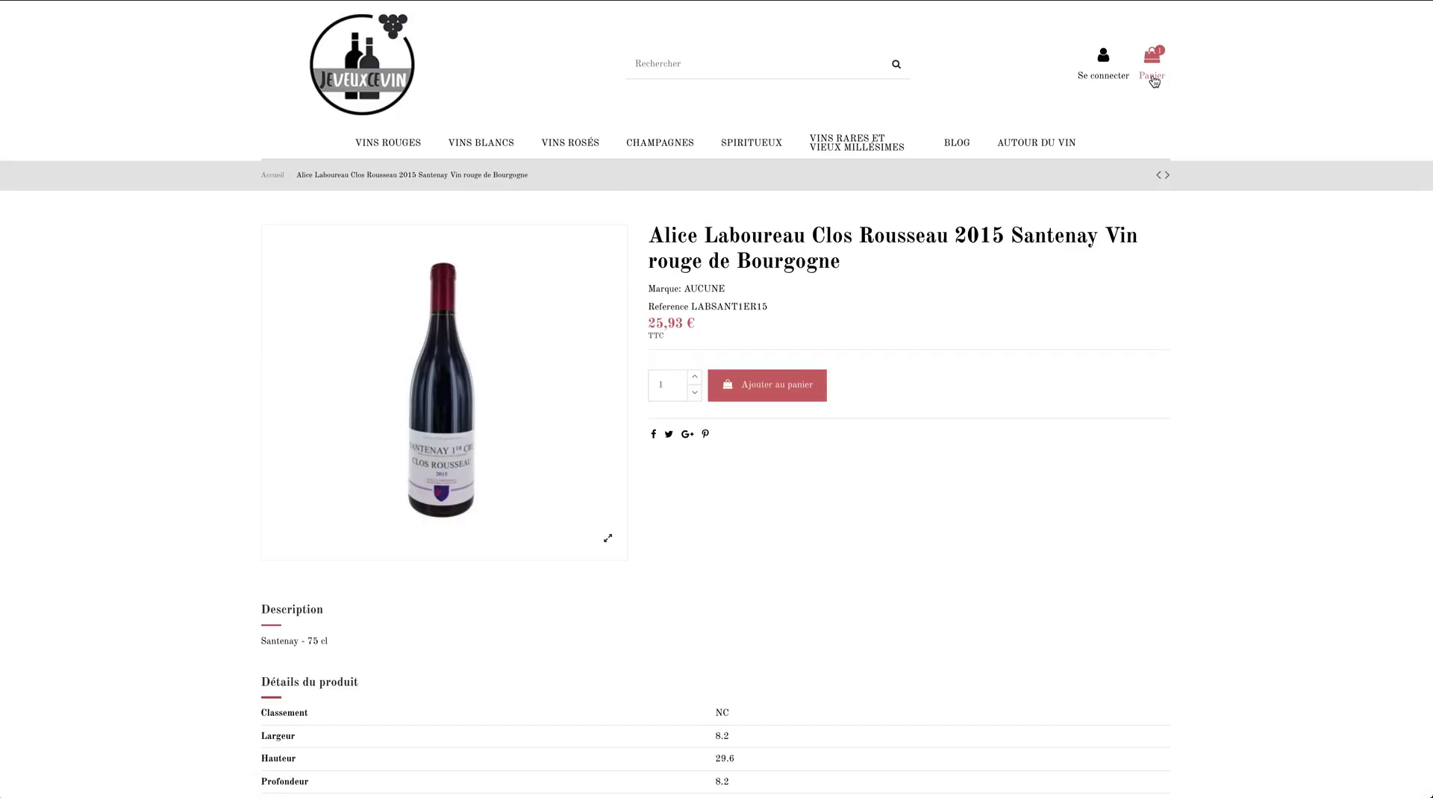
{"action": "left_click", "coordinate": [1153, 66]}
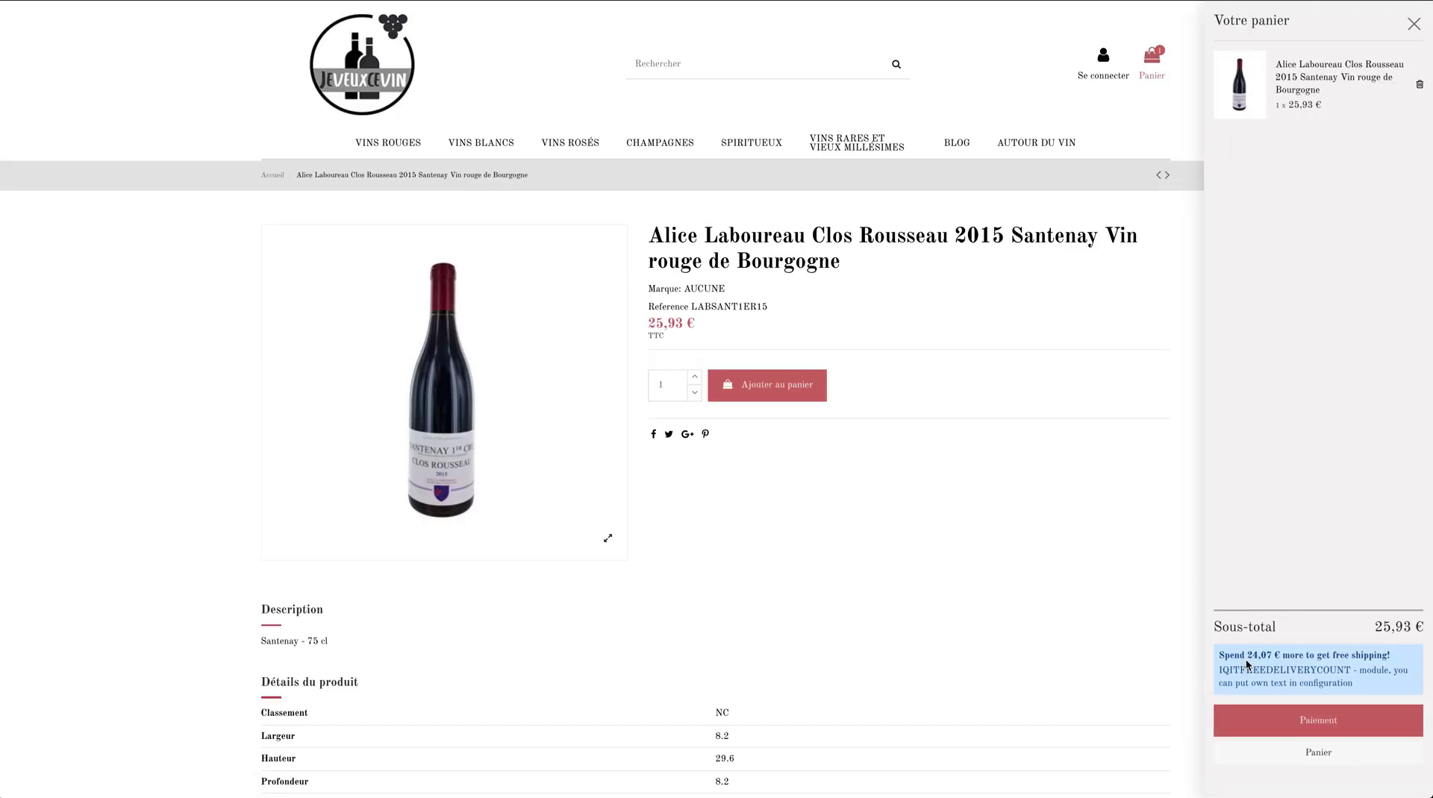
{"action": "left_click_drag", "start_coordinate": [1248, 654], "coordinate": [1271, 655]}
{"action": "left_click", "coordinate": [1401, 659]}
{"action": "double_click", "coordinate": [1280, 670]}
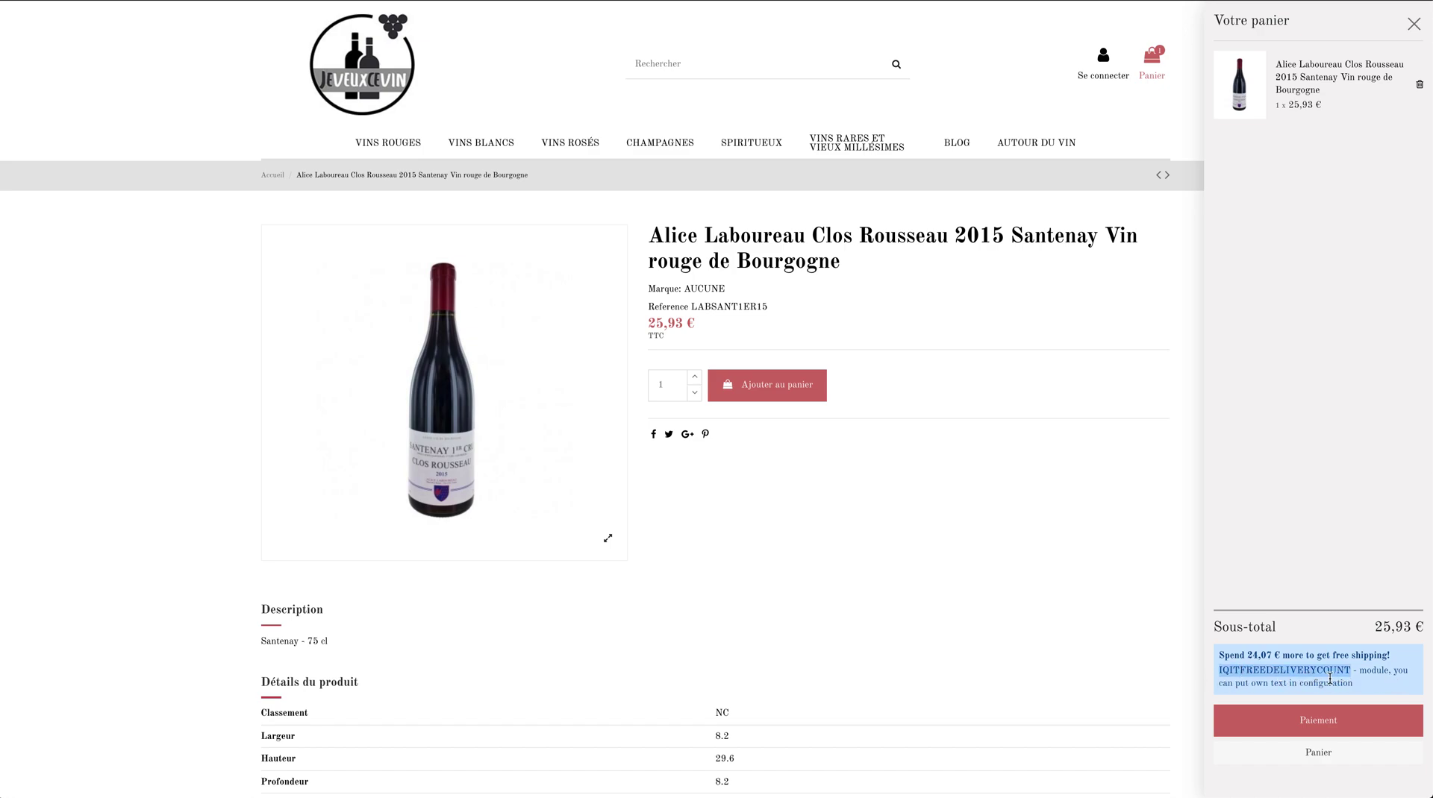
{"action": "left_click_drag", "start_coordinate": [1356, 690], "coordinate": [1250, 683]}
{"action": "left_click", "coordinate": [1343, 682]}
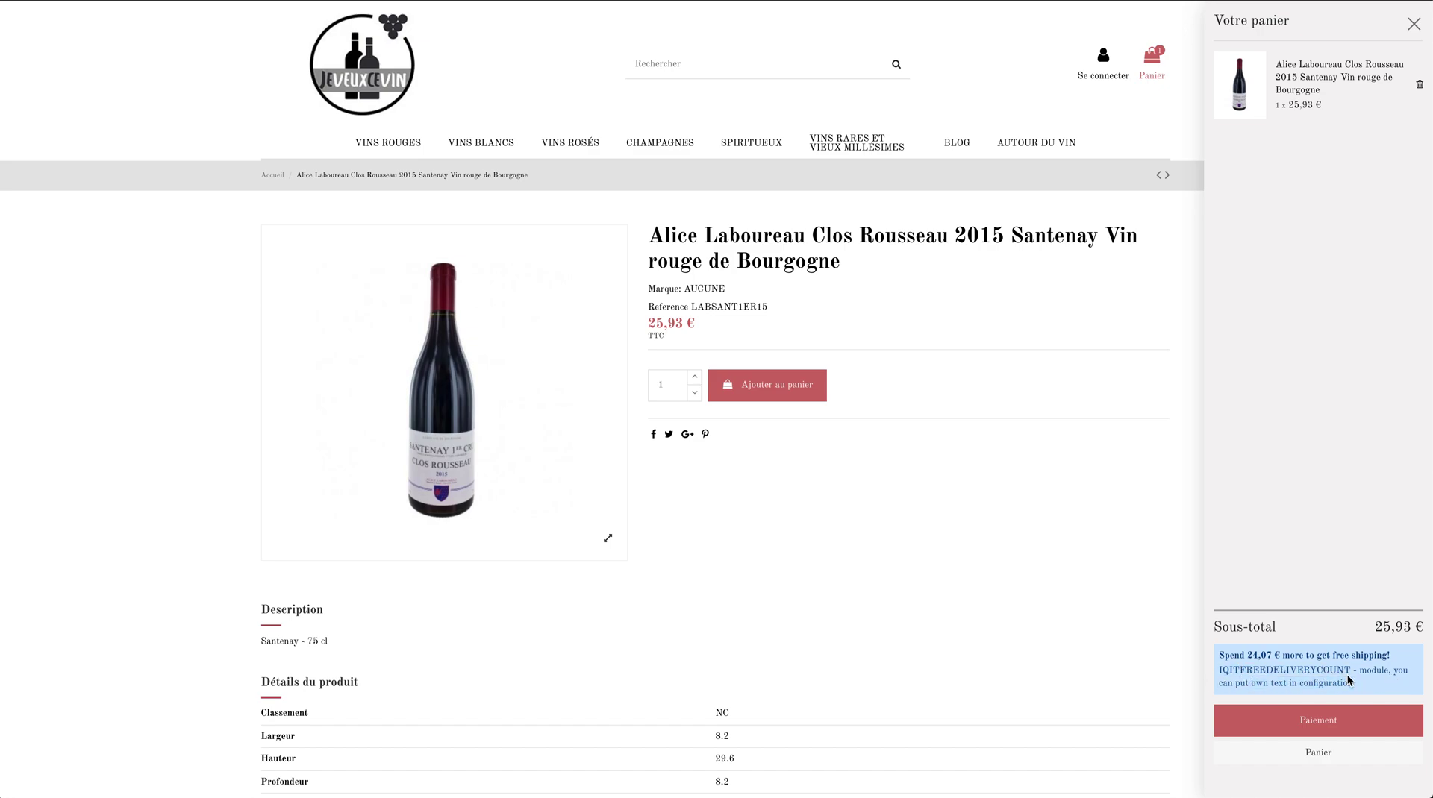
{"action": "left_click_drag", "start_coordinate": [1221, 656], "coordinate": [1389, 655]}
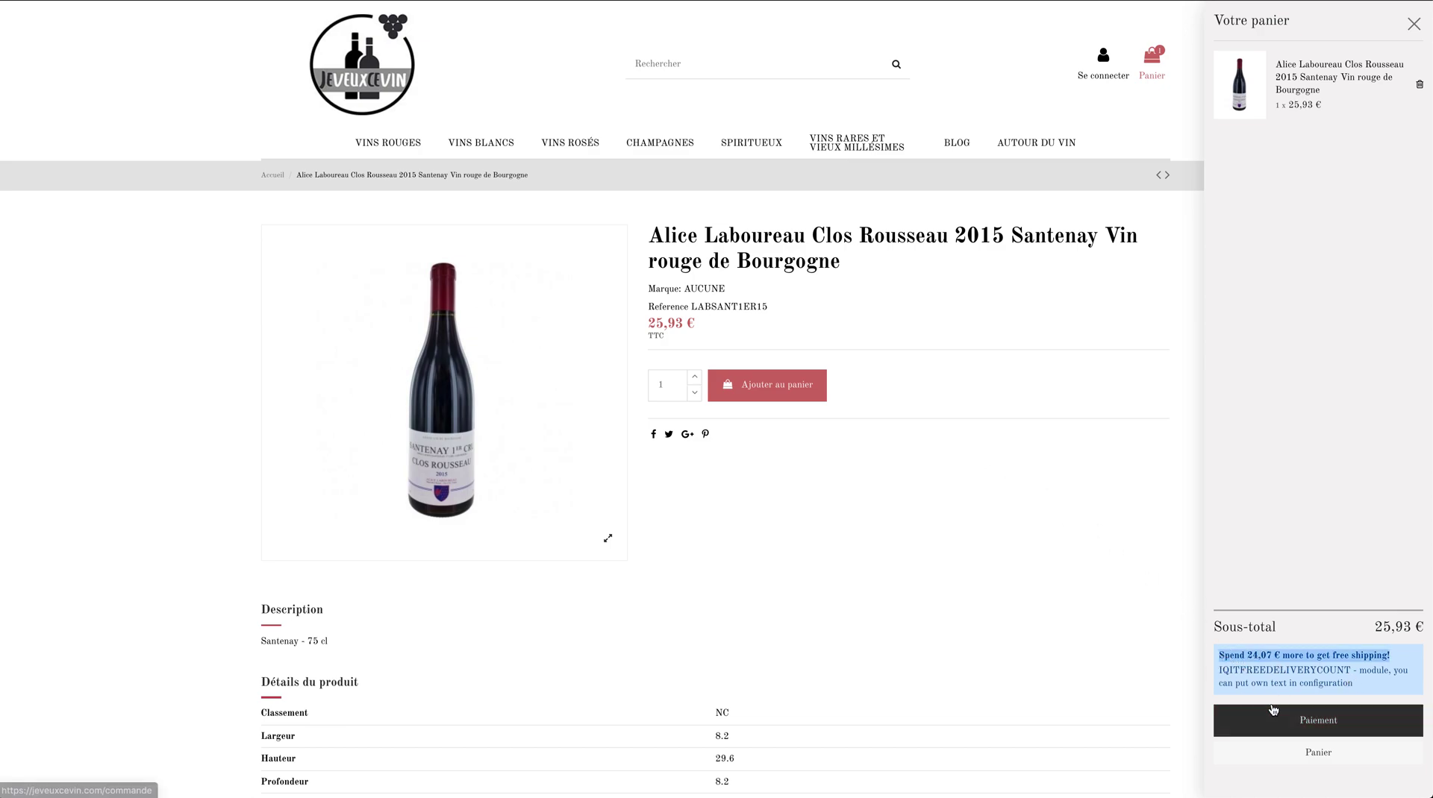
{"action": "left_click_drag", "start_coordinate": [1245, 656], "coordinate": [1219, 656]}
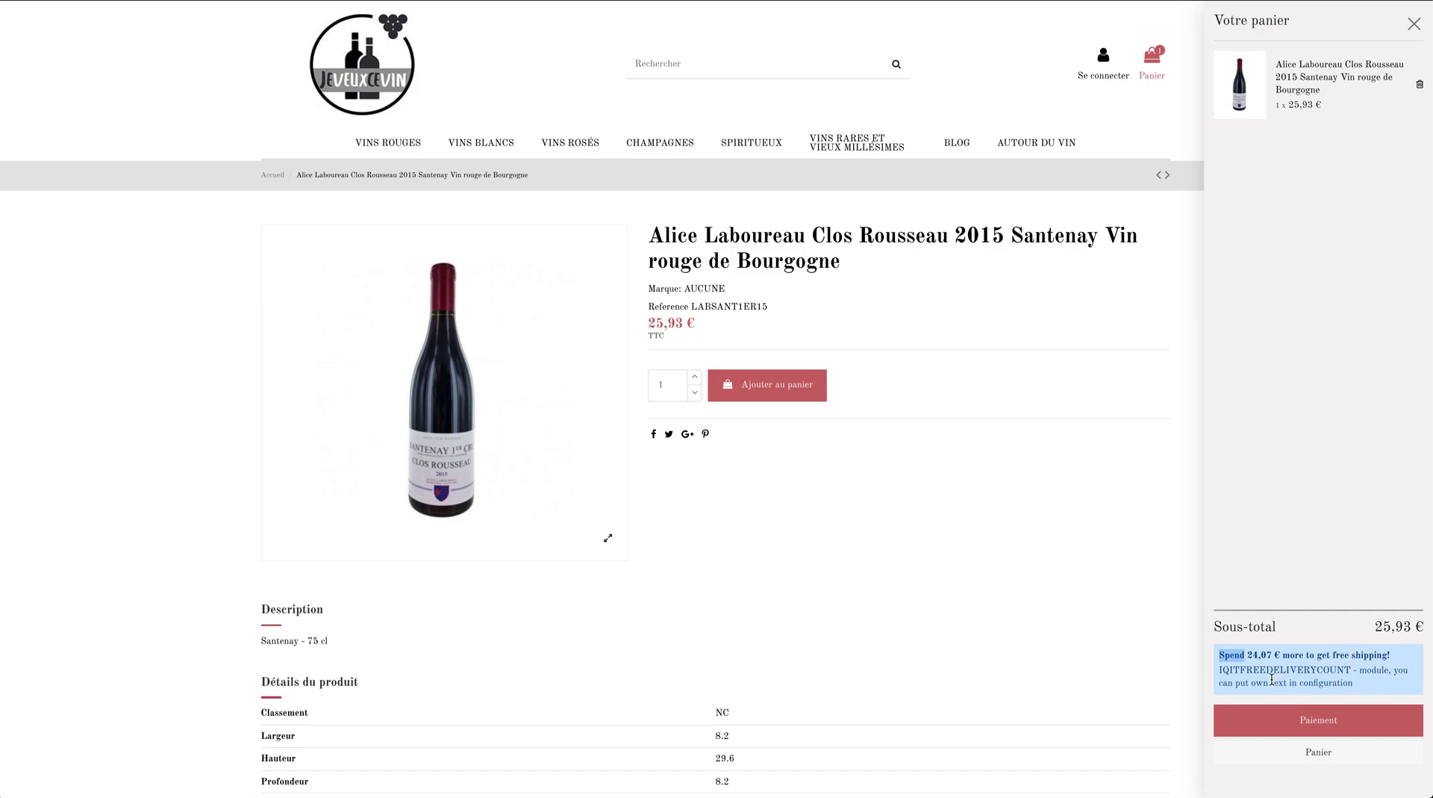
{"action": "double_click", "coordinate": [1266, 670]}
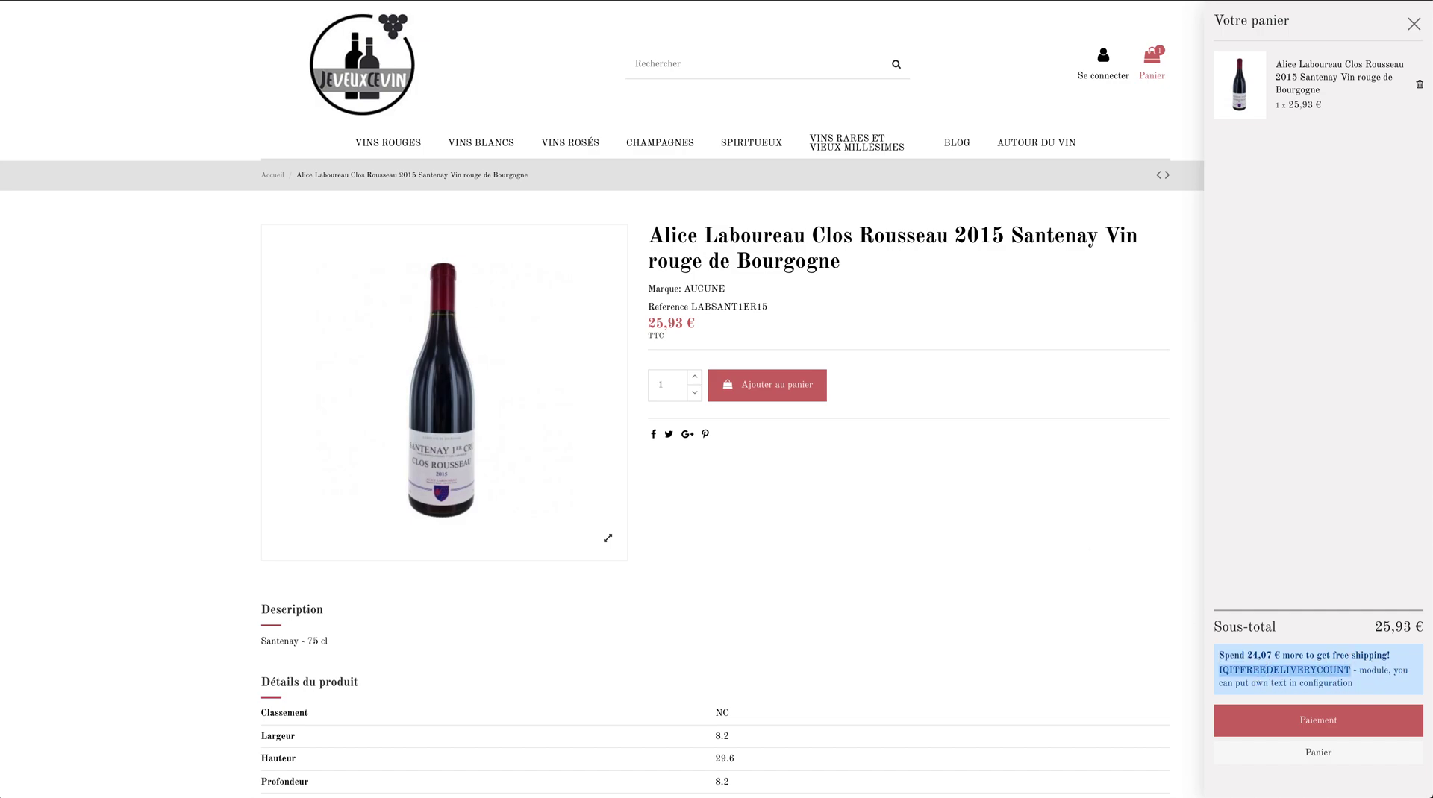
- Back in the back office, open the French translations of the installed module IQITFREEDELIVERYCOUNT - Amount Left to free shipping
{"action": "key", "text": "ctrl+Tab"}
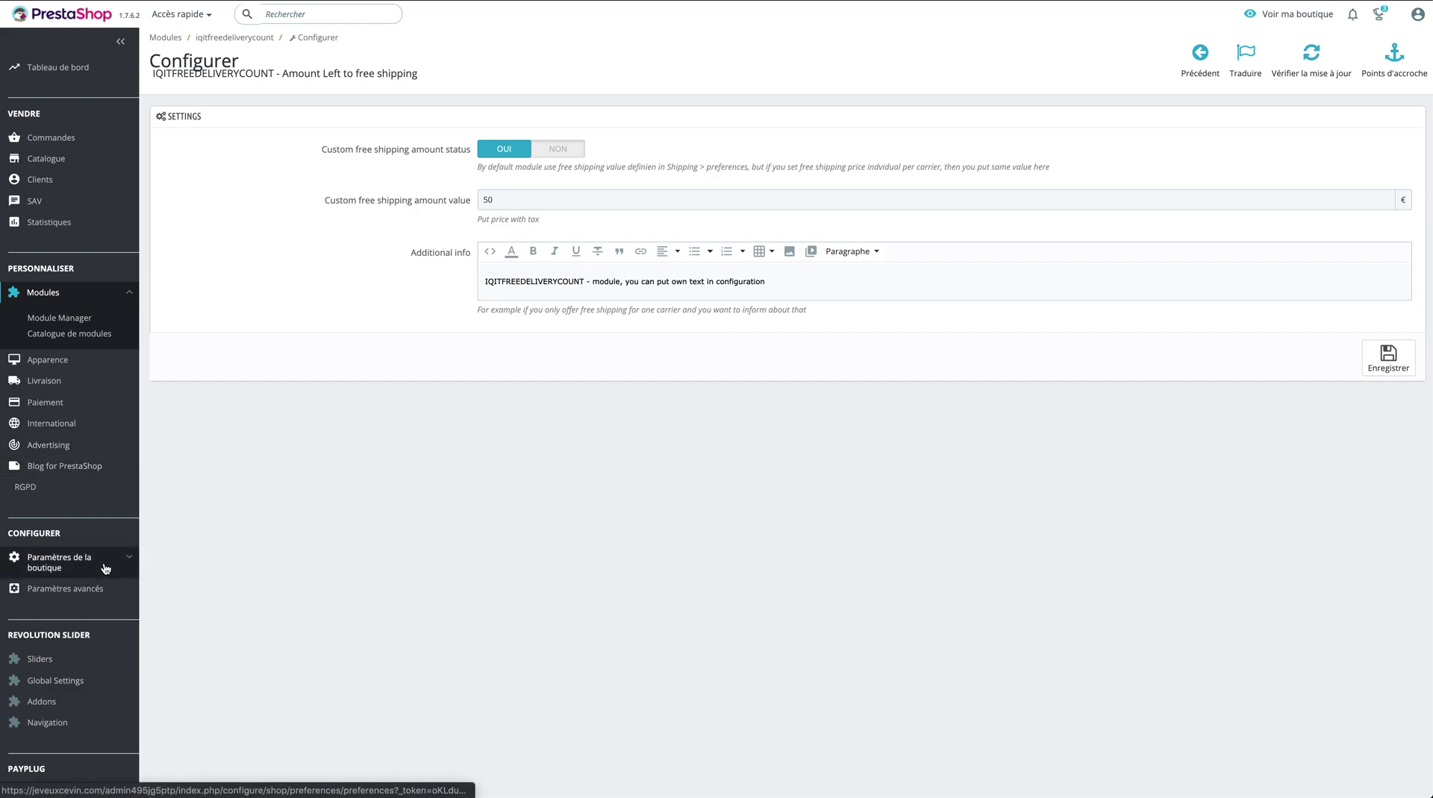
{"action": "mouse_move", "coordinate": [67, 423]}
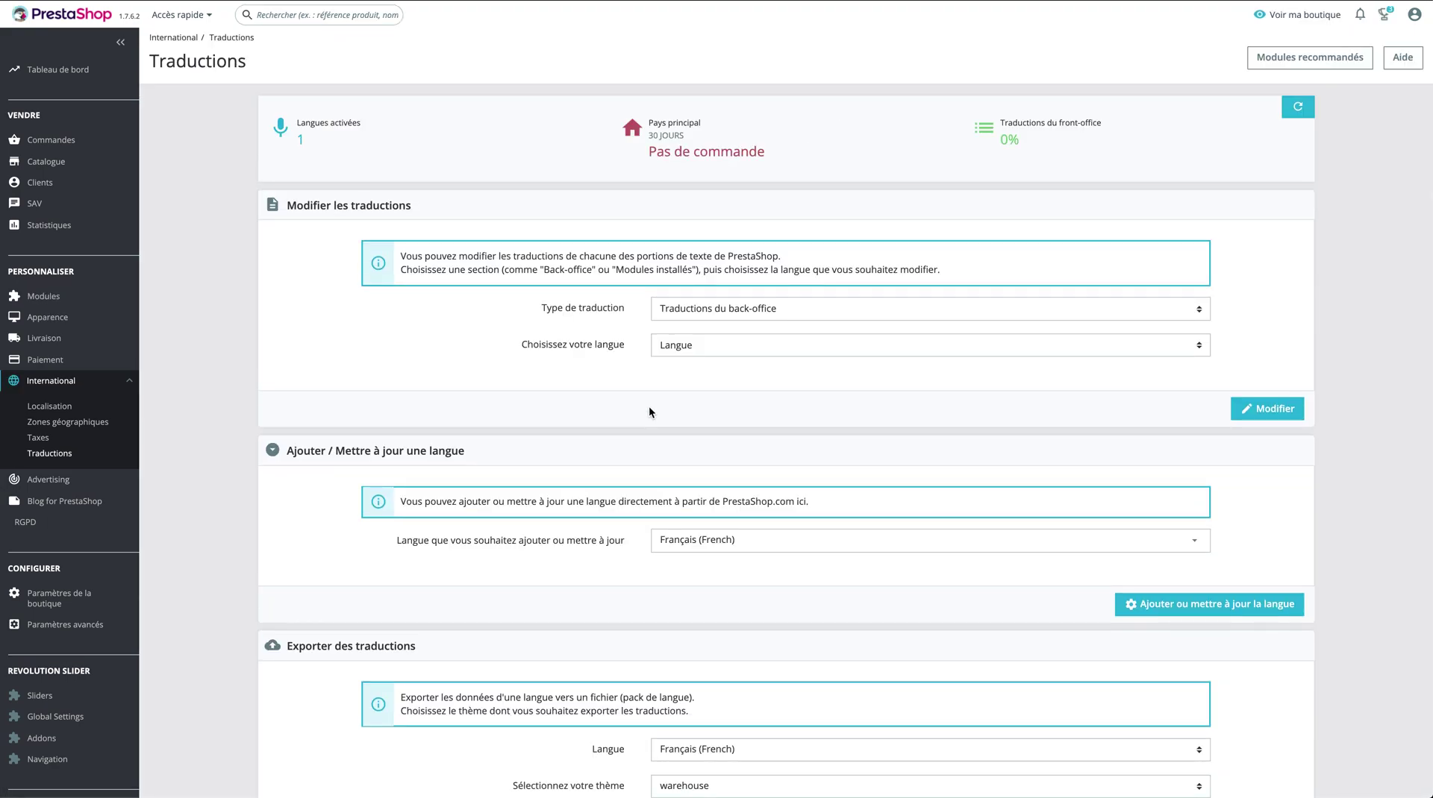
{"action": "left_click", "coordinate": [693, 310]}
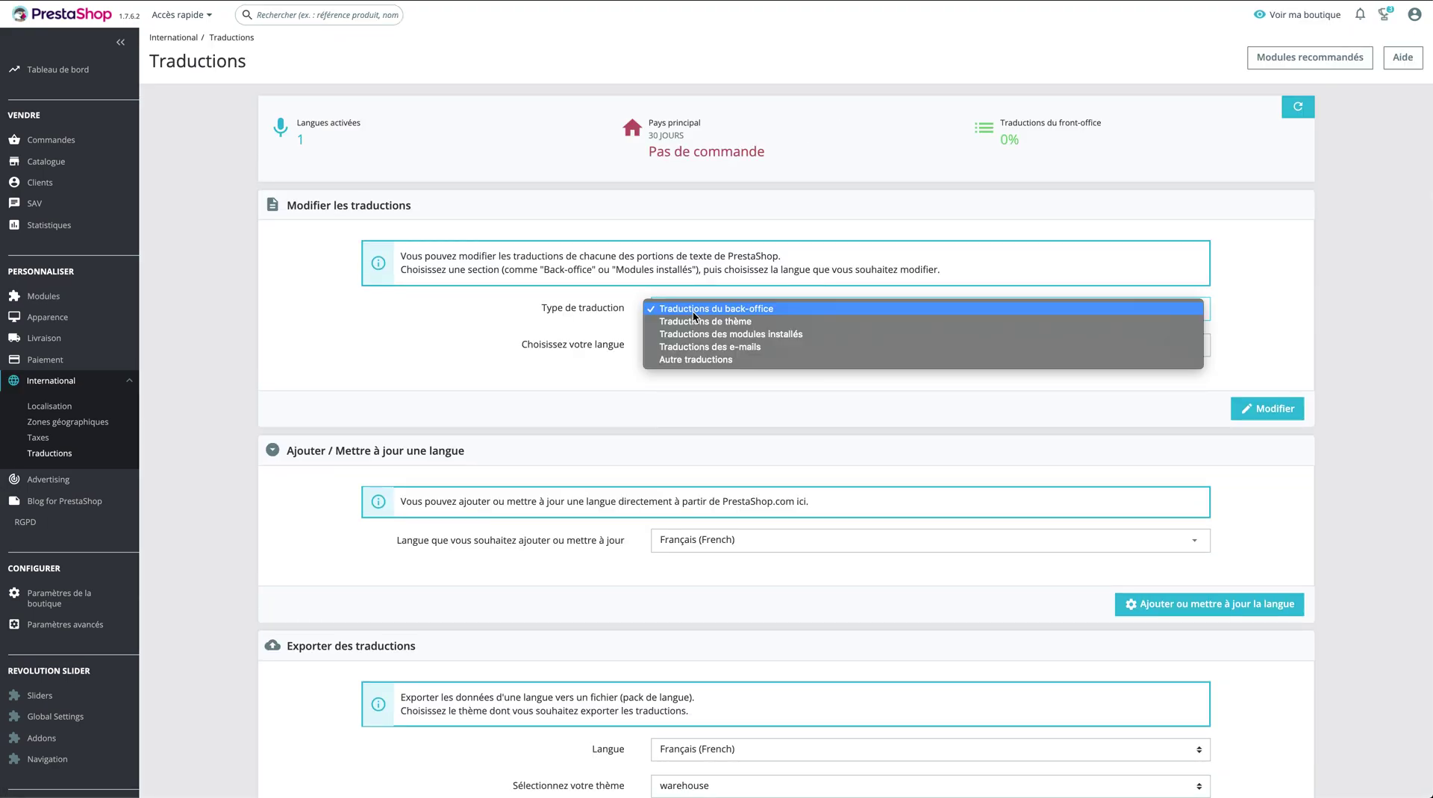
{"action": "left_click", "coordinate": [763, 338]}
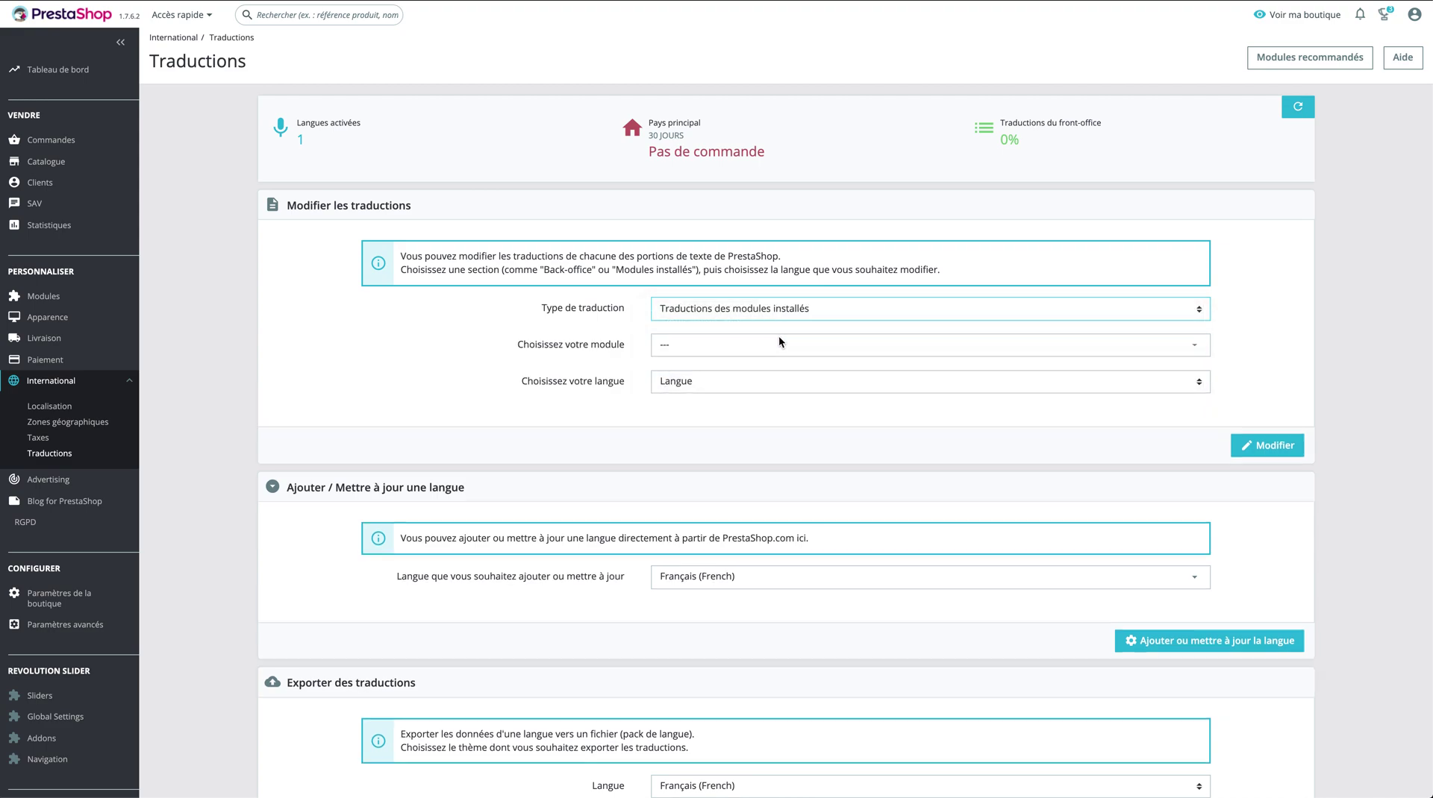
{"action": "left_click", "coordinate": [673, 348]}
{"action": "type", "text": "free"}
{"action": "left_click", "coordinate": [716, 402]}
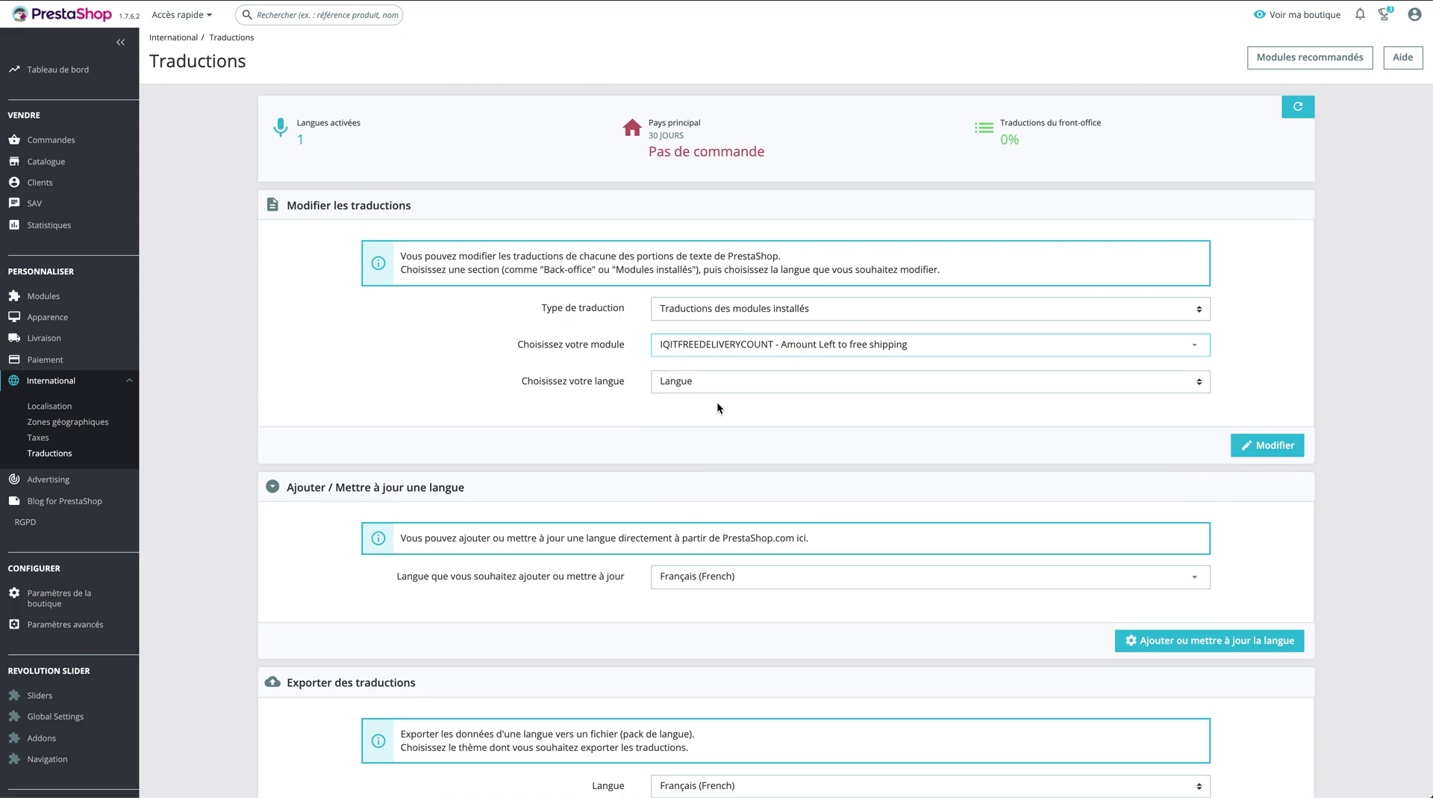
{"action": "left_click", "coordinate": [834, 382]}
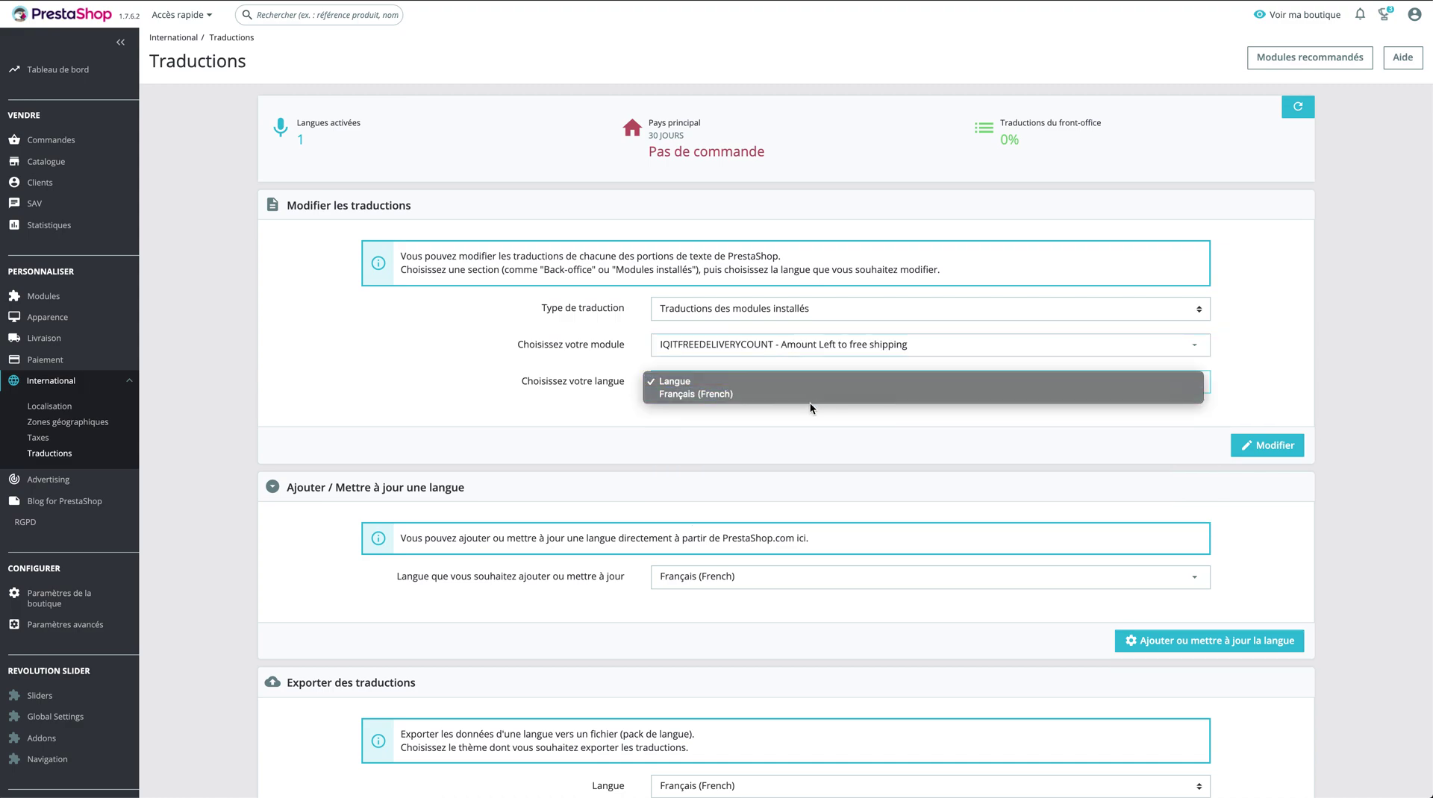
{"action": "left_click", "coordinate": [743, 394]}
{"action": "left_click", "coordinate": [1278, 449]}
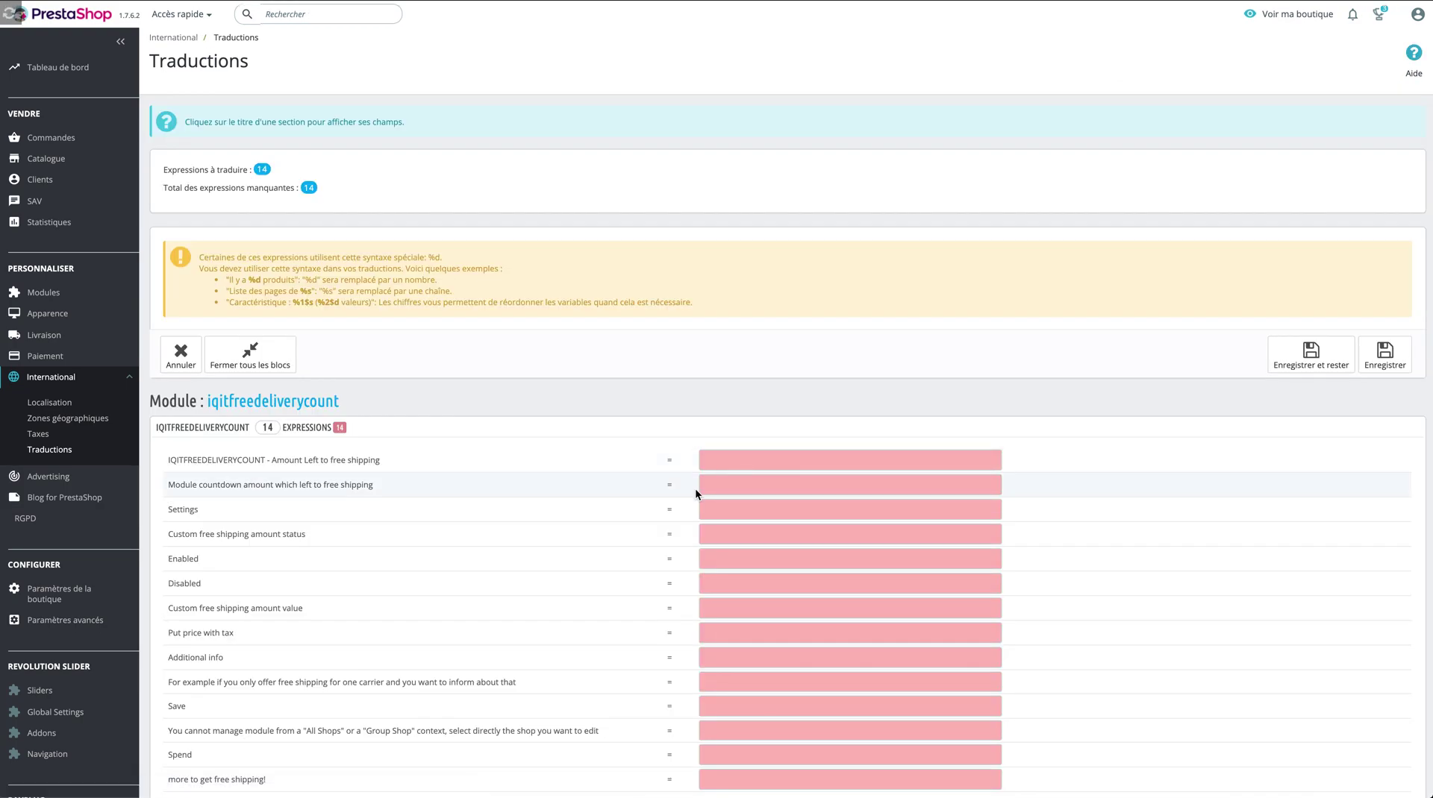
- Translate "Spend" as "Encore" and "more to get free shipping!" as "d'achats pour bénéficier de la livraison gratuite !", and save without leaving the page
{"action": "scroll", "coordinate": [695, 488], "scroll_direction": "down", "scroll_amount": 4}
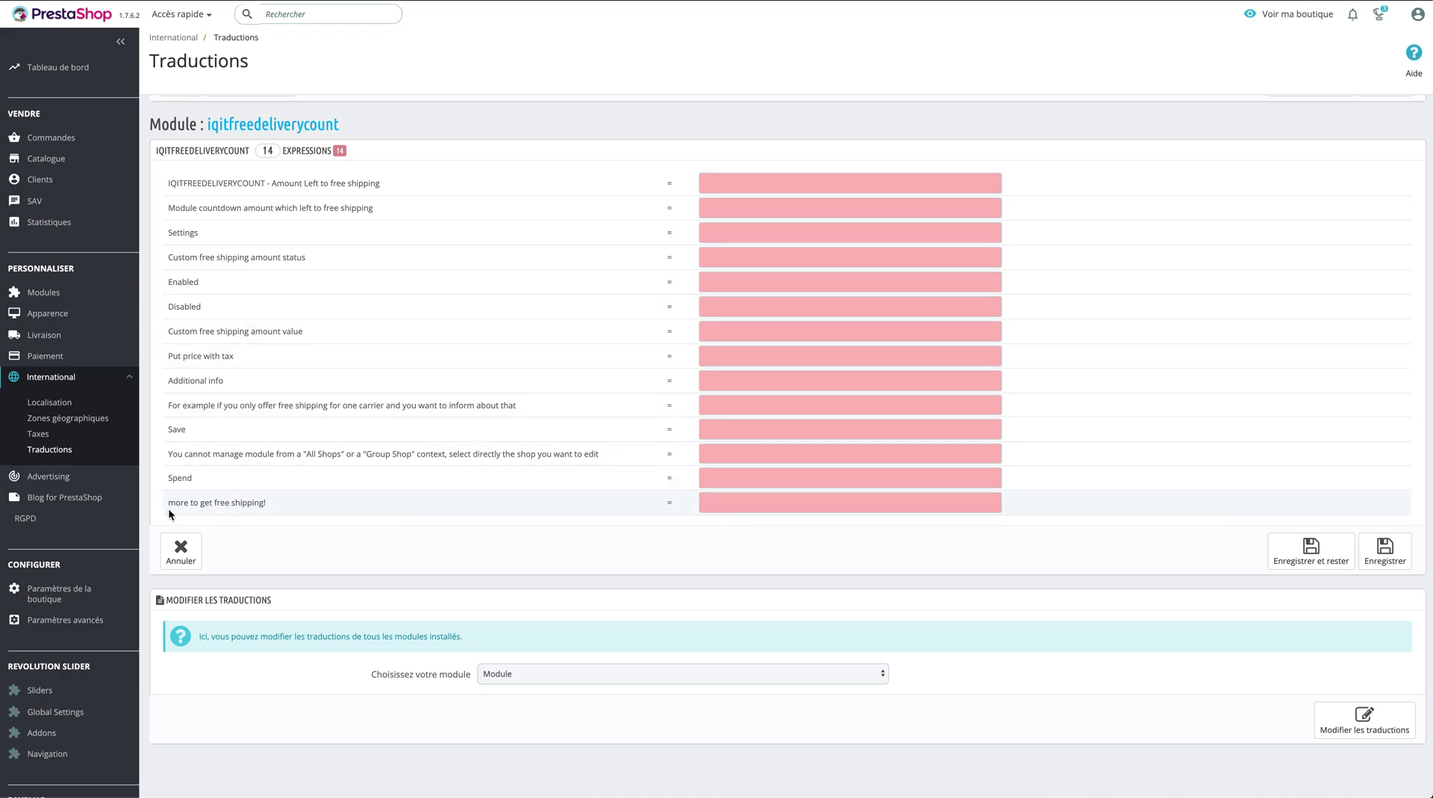
{"action": "left_click_drag", "start_coordinate": [170, 504], "coordinate": [284, 504]}
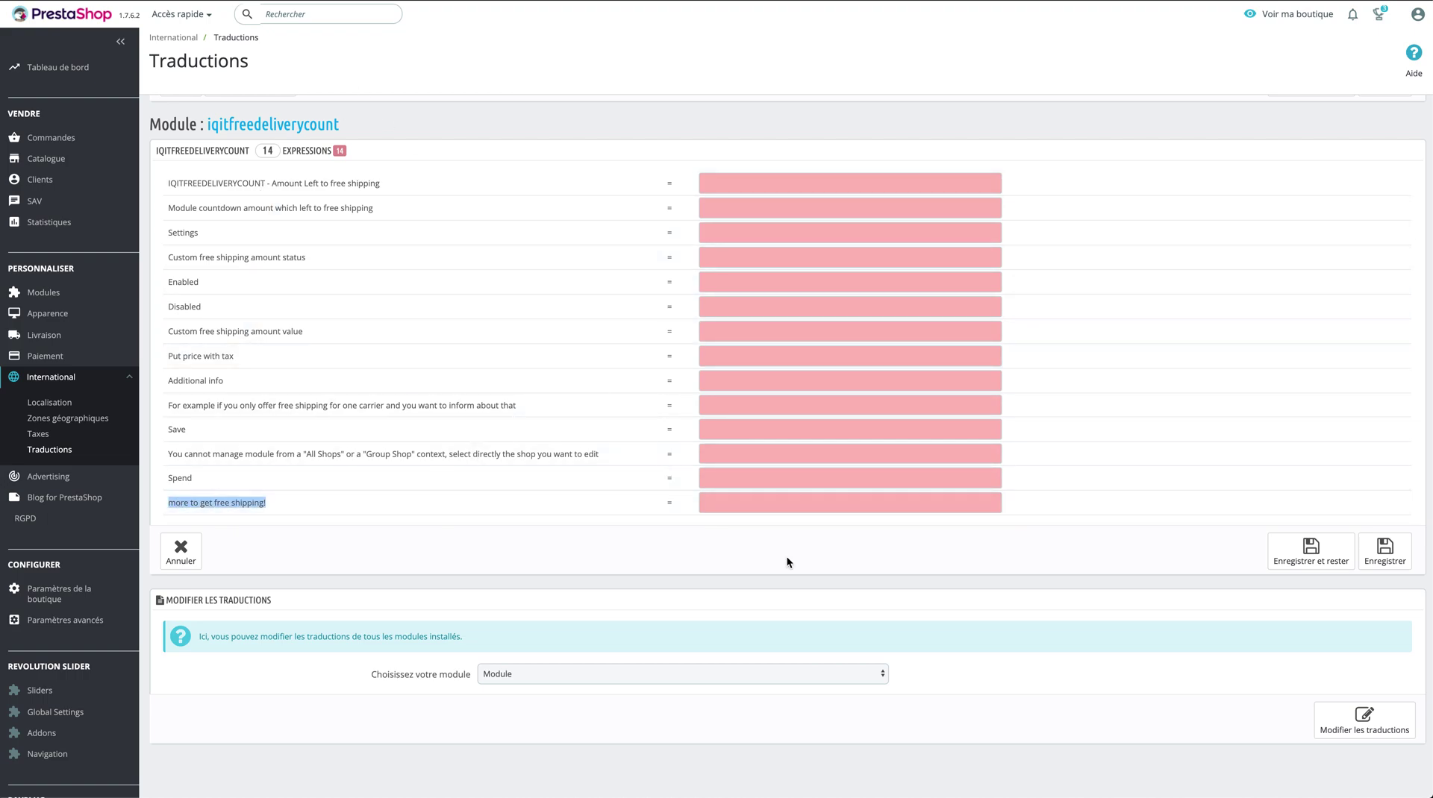
{"action": "left_click", "coordinate": [747, 504]}
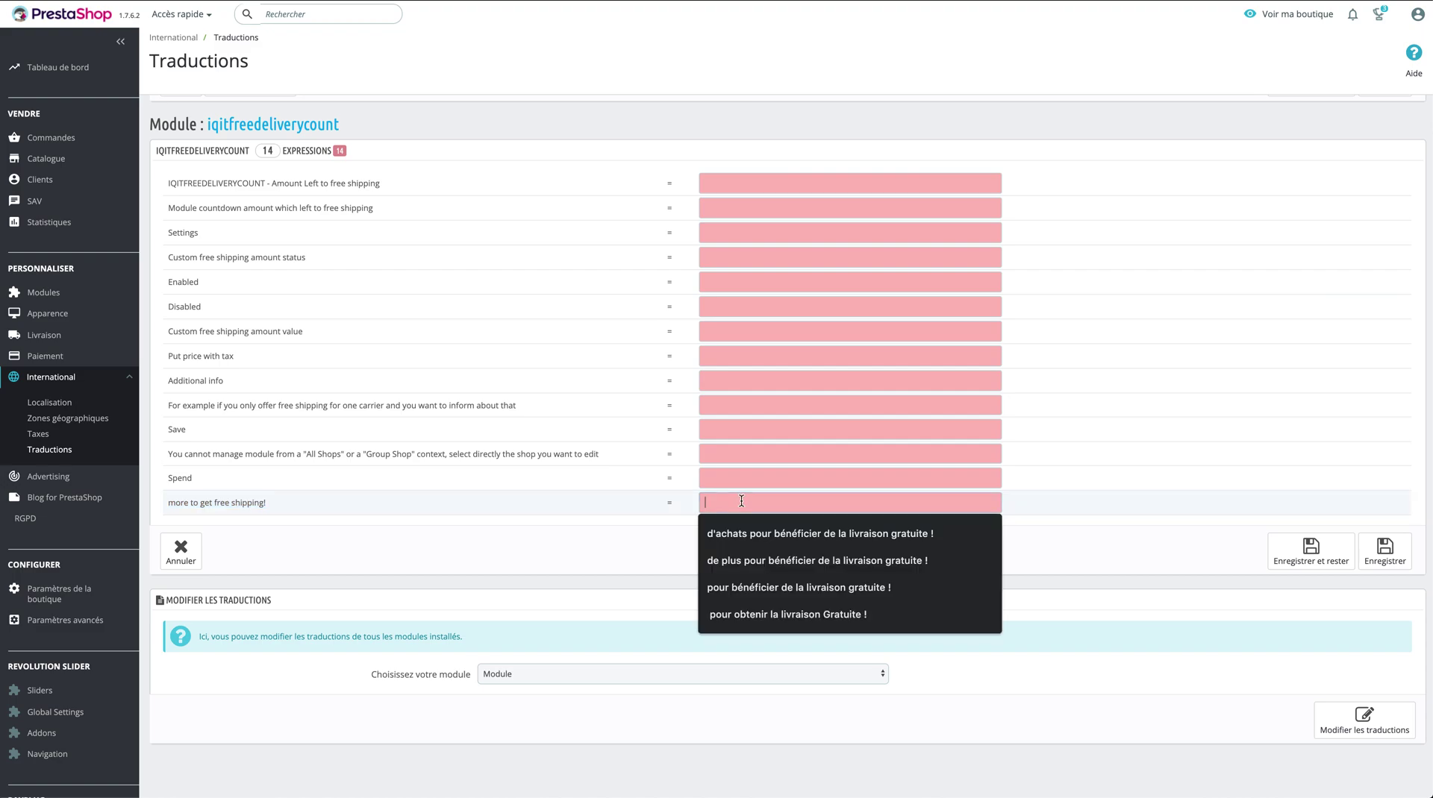
{"action": "left_click", "coordinate": [766, 534]}
{"action": "left_click", "coordinate": [801, 478]}
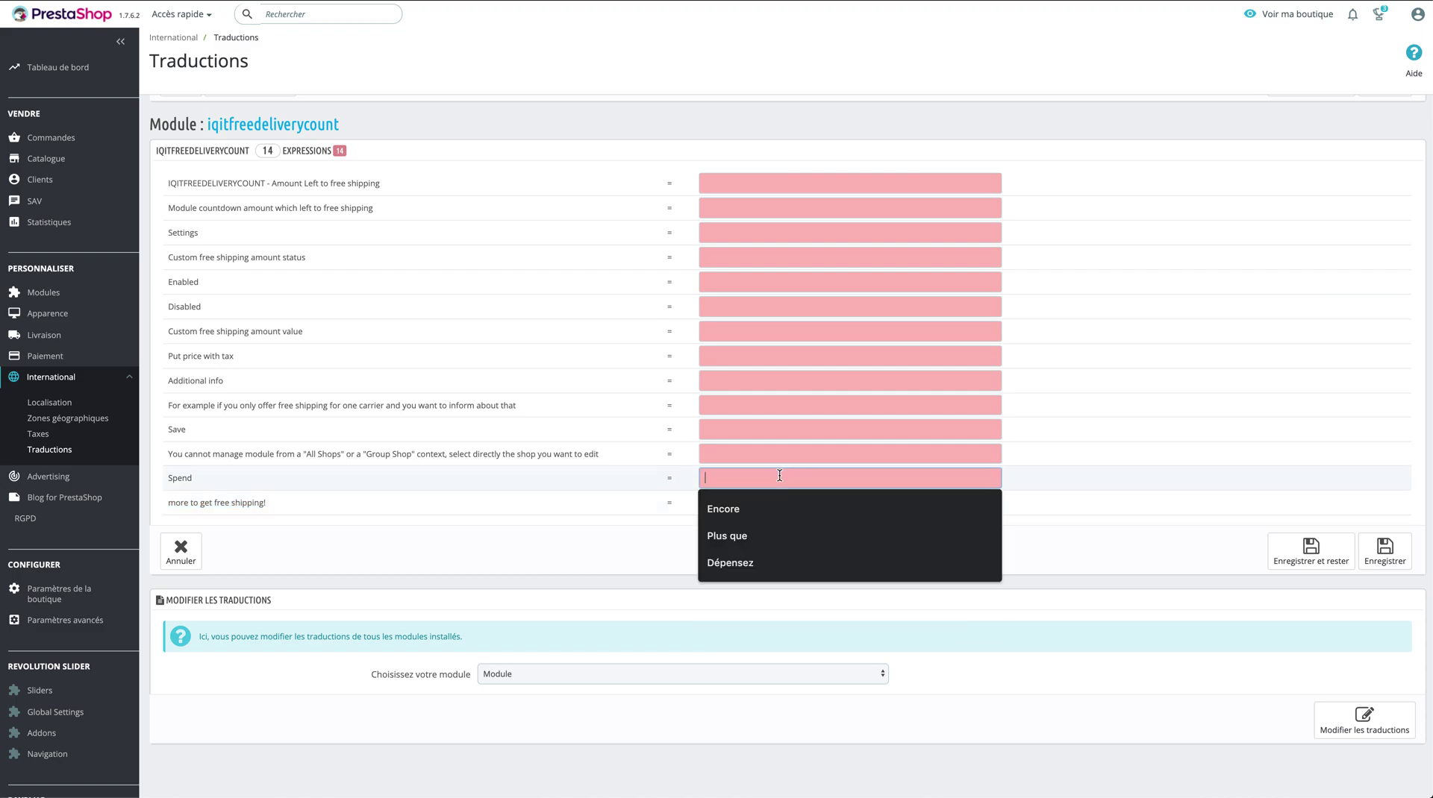
{"action": "left_click", "coordinate": [795, 510]}
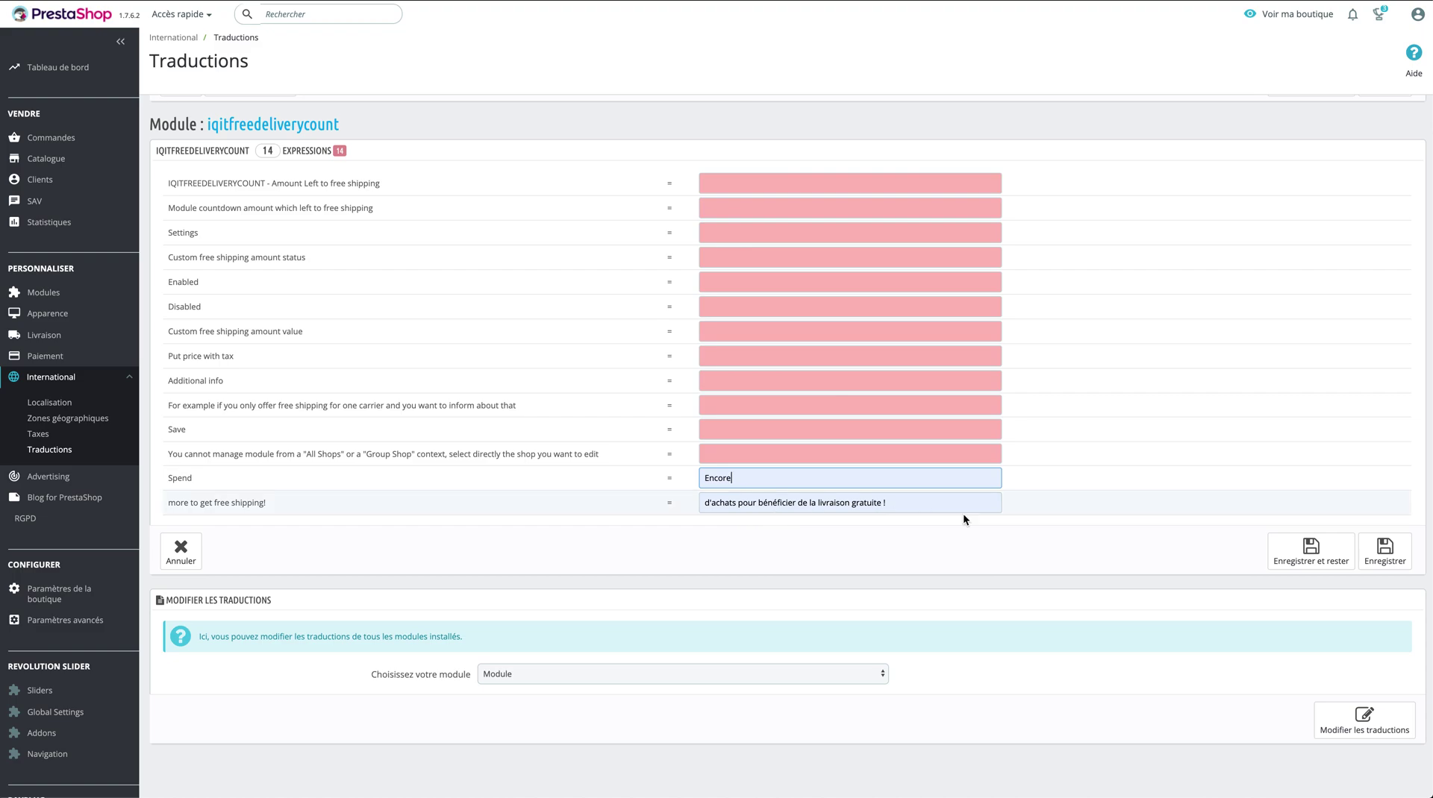
{"action": "left_click", "coordinate": [1331, 561]}
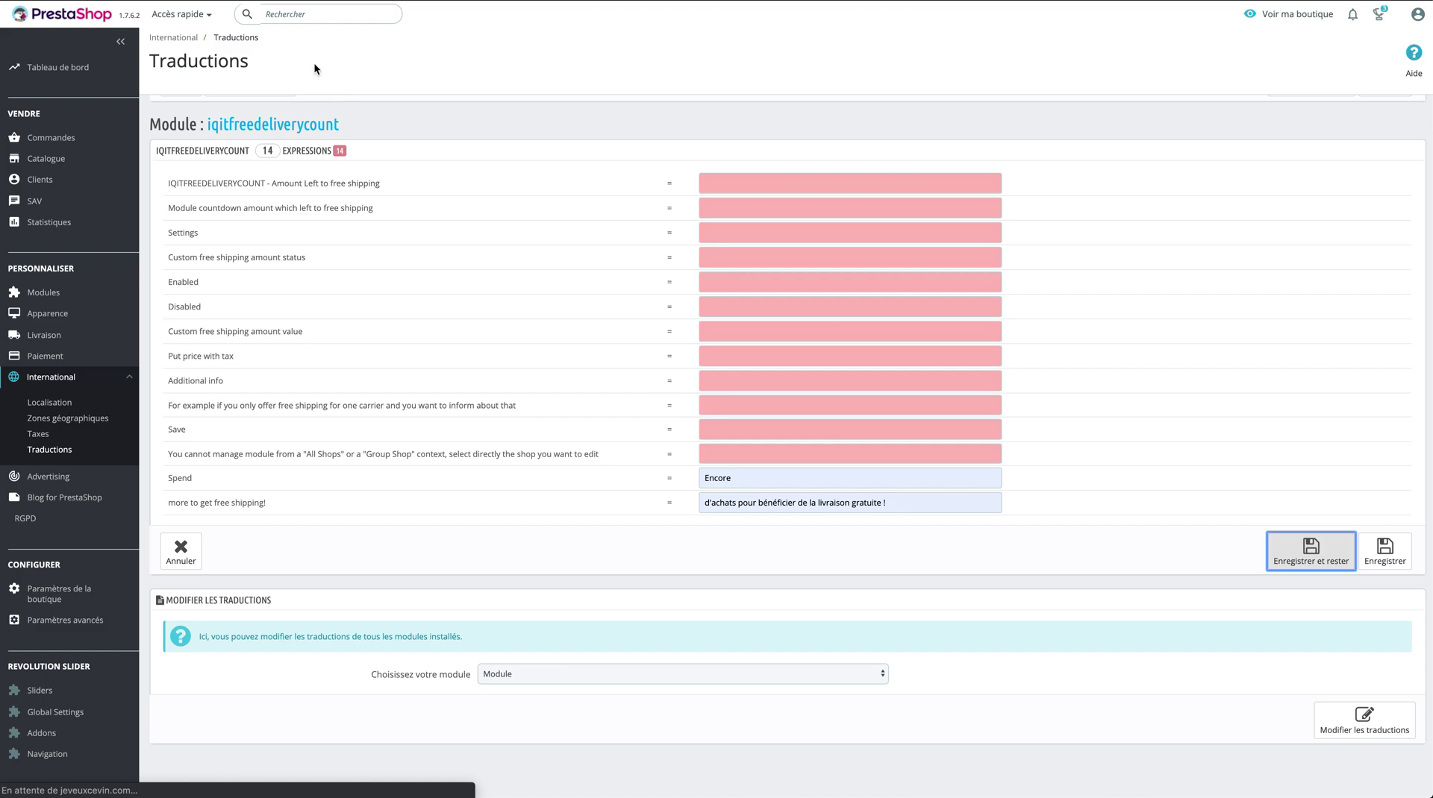
- Compare the saved module translations with the free shipping message in the storefront cart
{"action": "scroll", "coordinate": [319, 167], "scroll_direction": "up", "scroll_amount": 3}
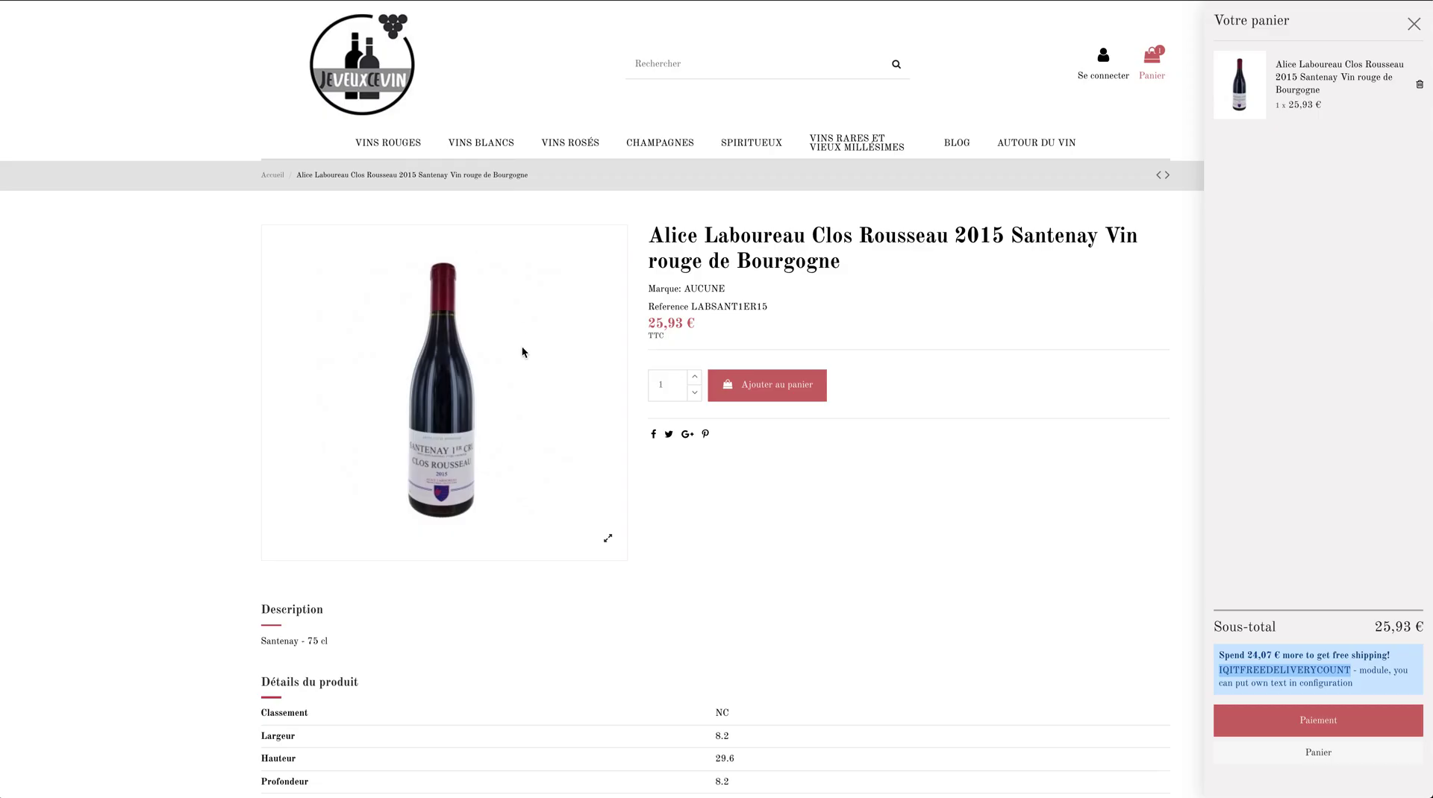
{"action": "double_click", "coordinate": [1219, 654]}
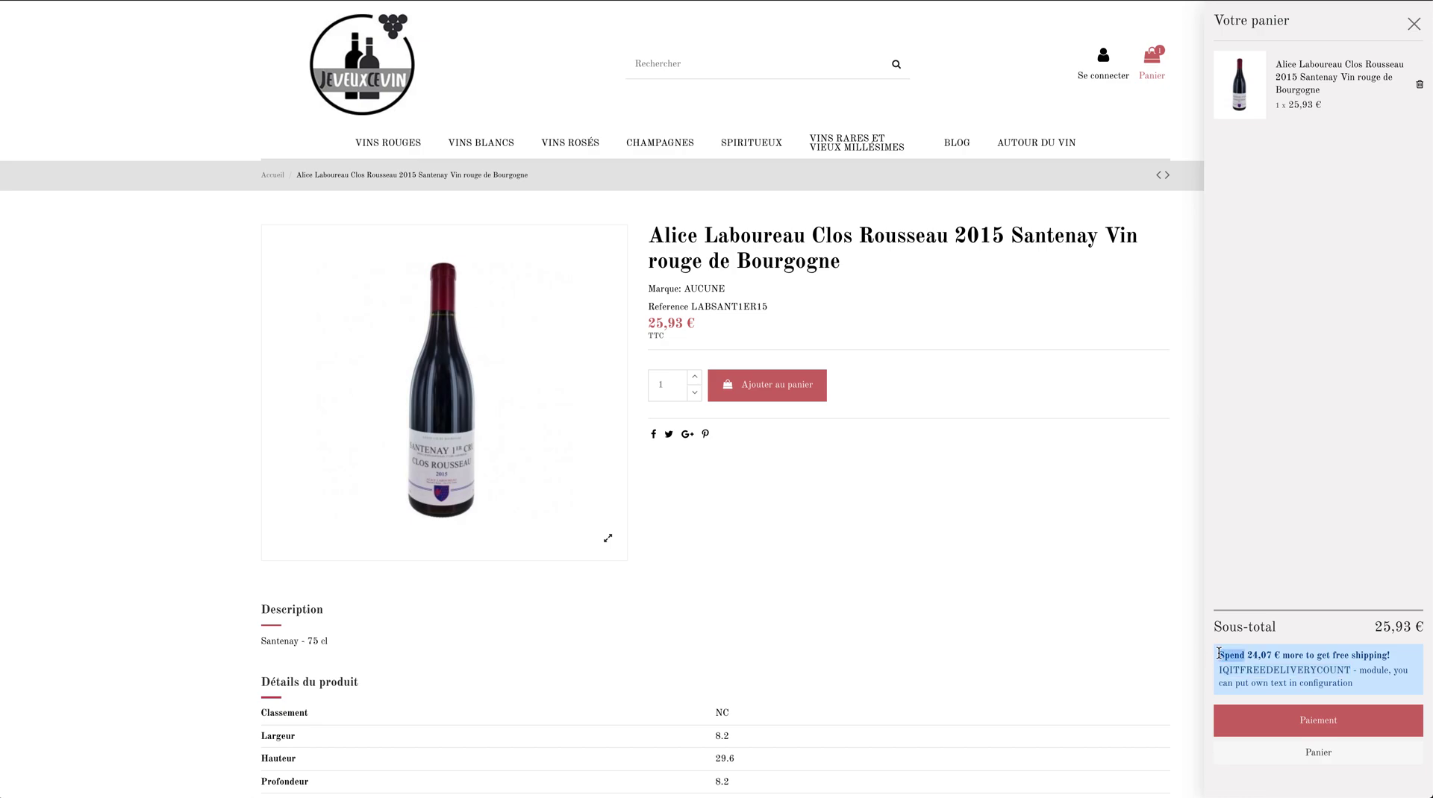
{"action": "left_click_drag", "start_coordinate": [1355, 686], "coordinate": [1209, 669]}
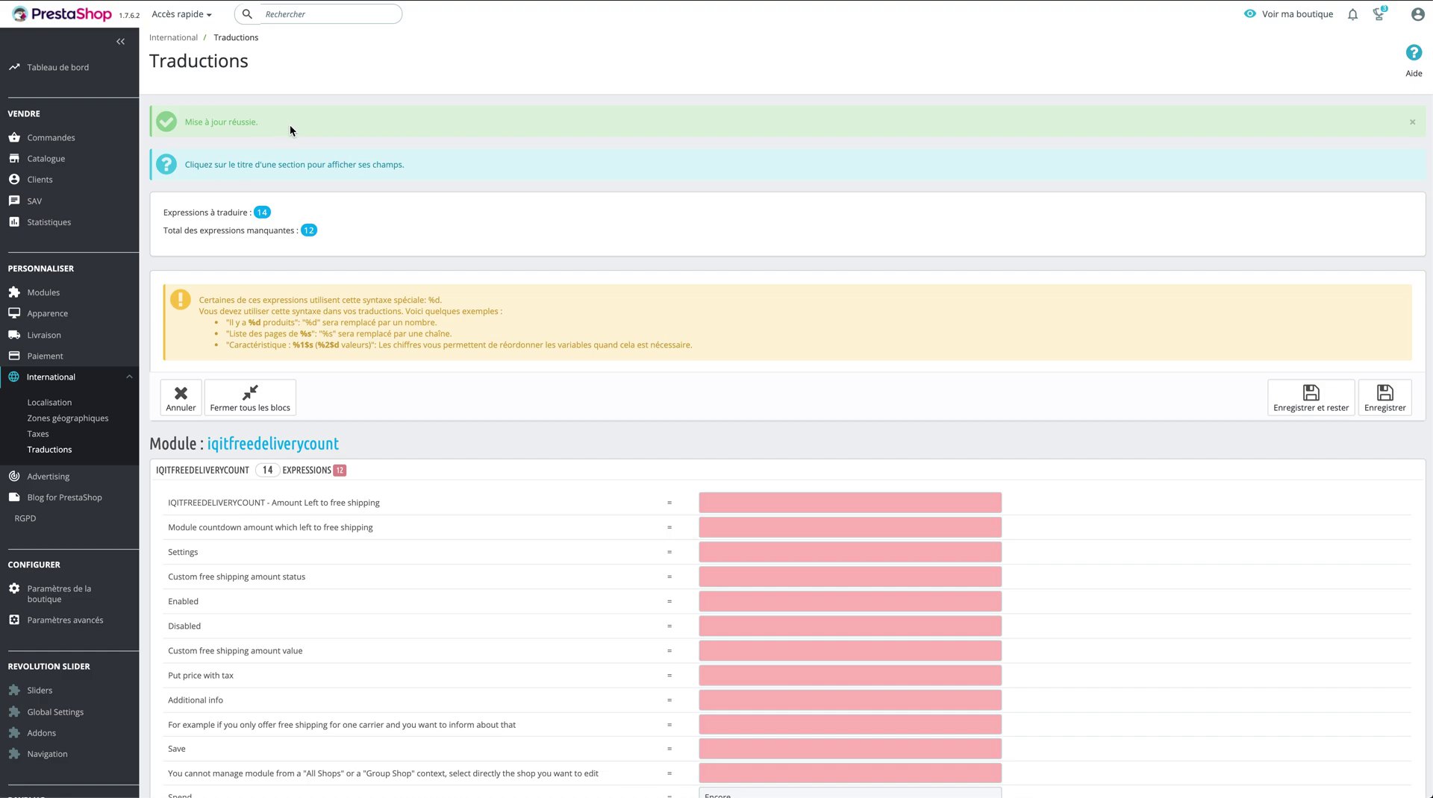
{"action": "scroll", "coordinate": [485, 437], "scroll_direction": "down", "scroll_amount": 5}
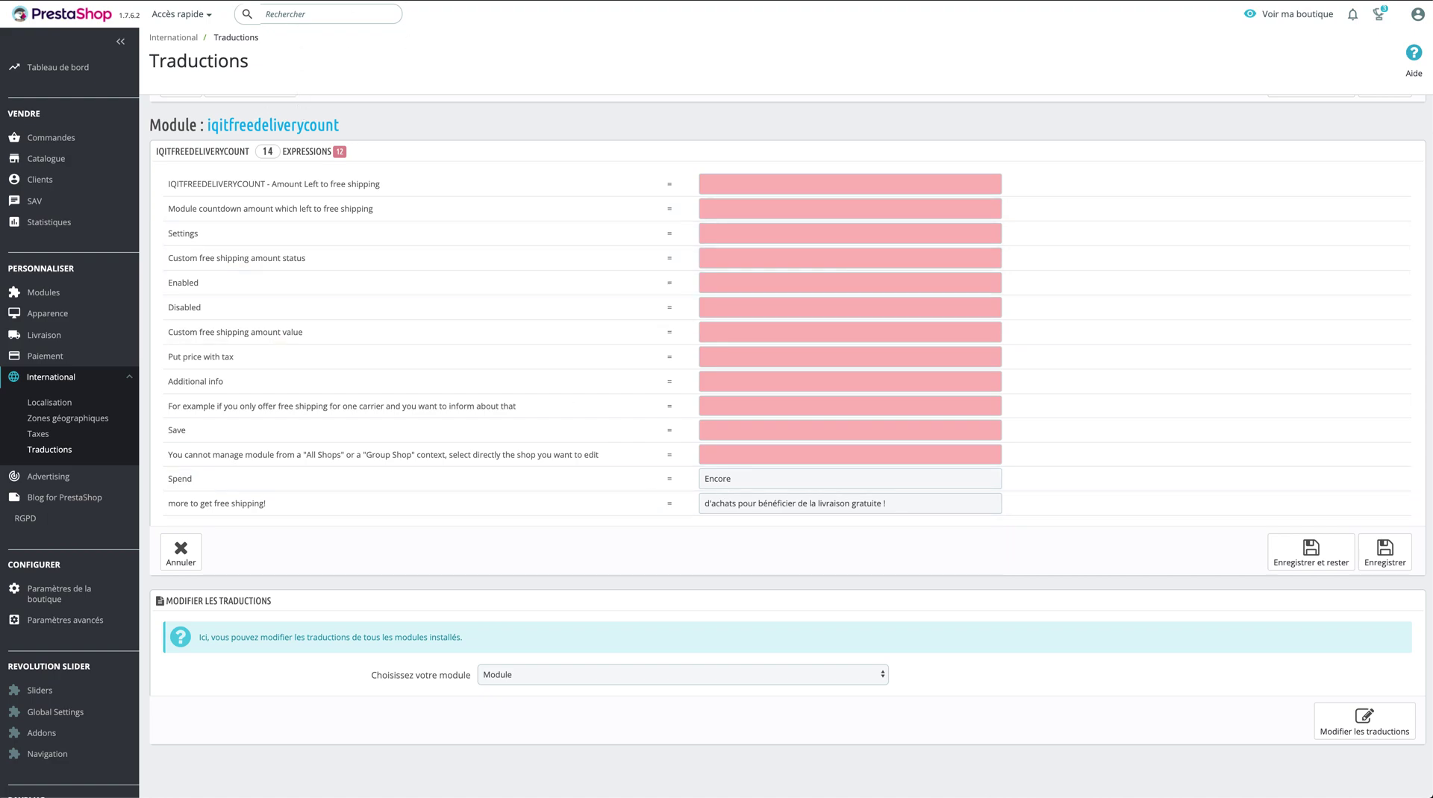
{"action": "key", "text": "ctrl+Tab"}
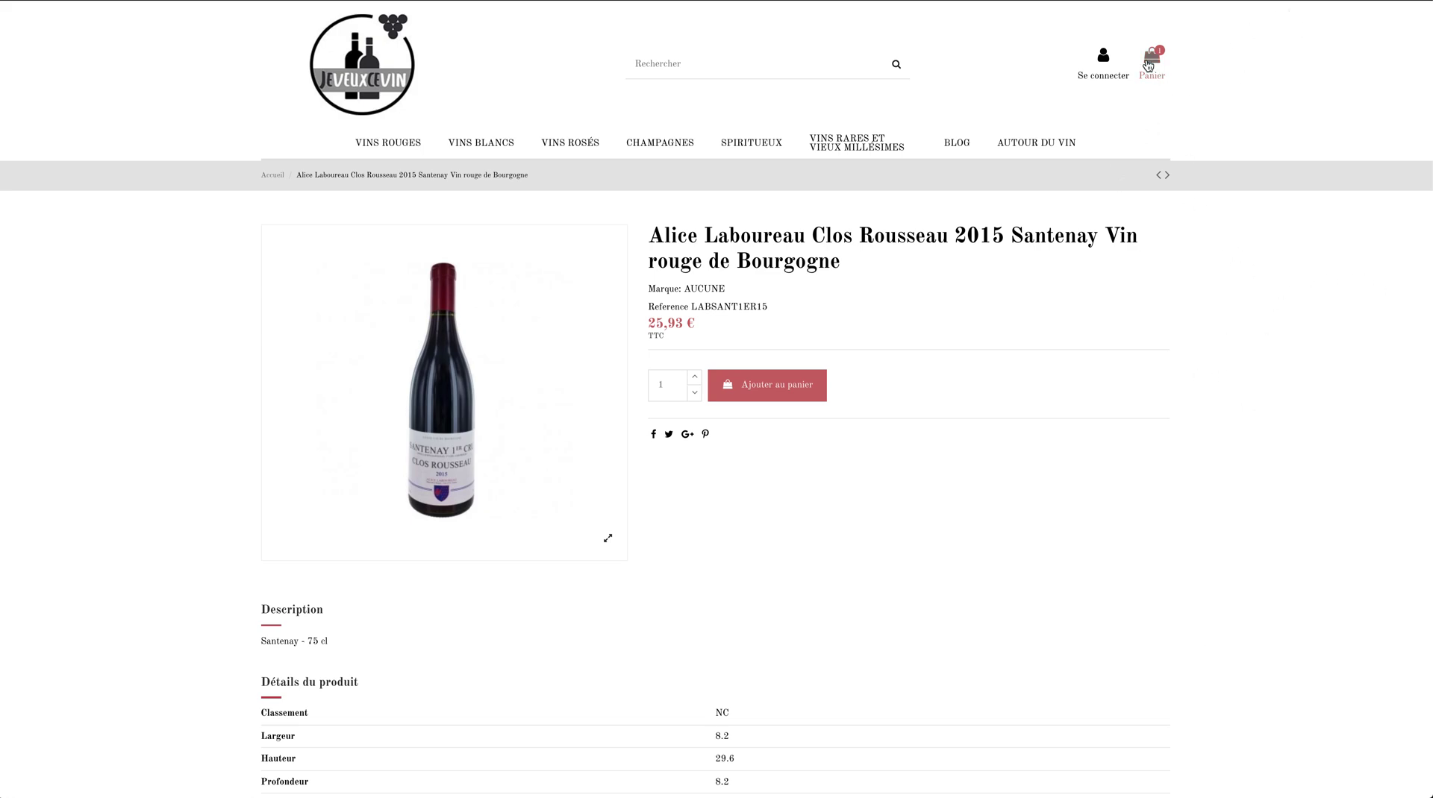
{"action": "left_click", "coordinate": [1148, 66]}
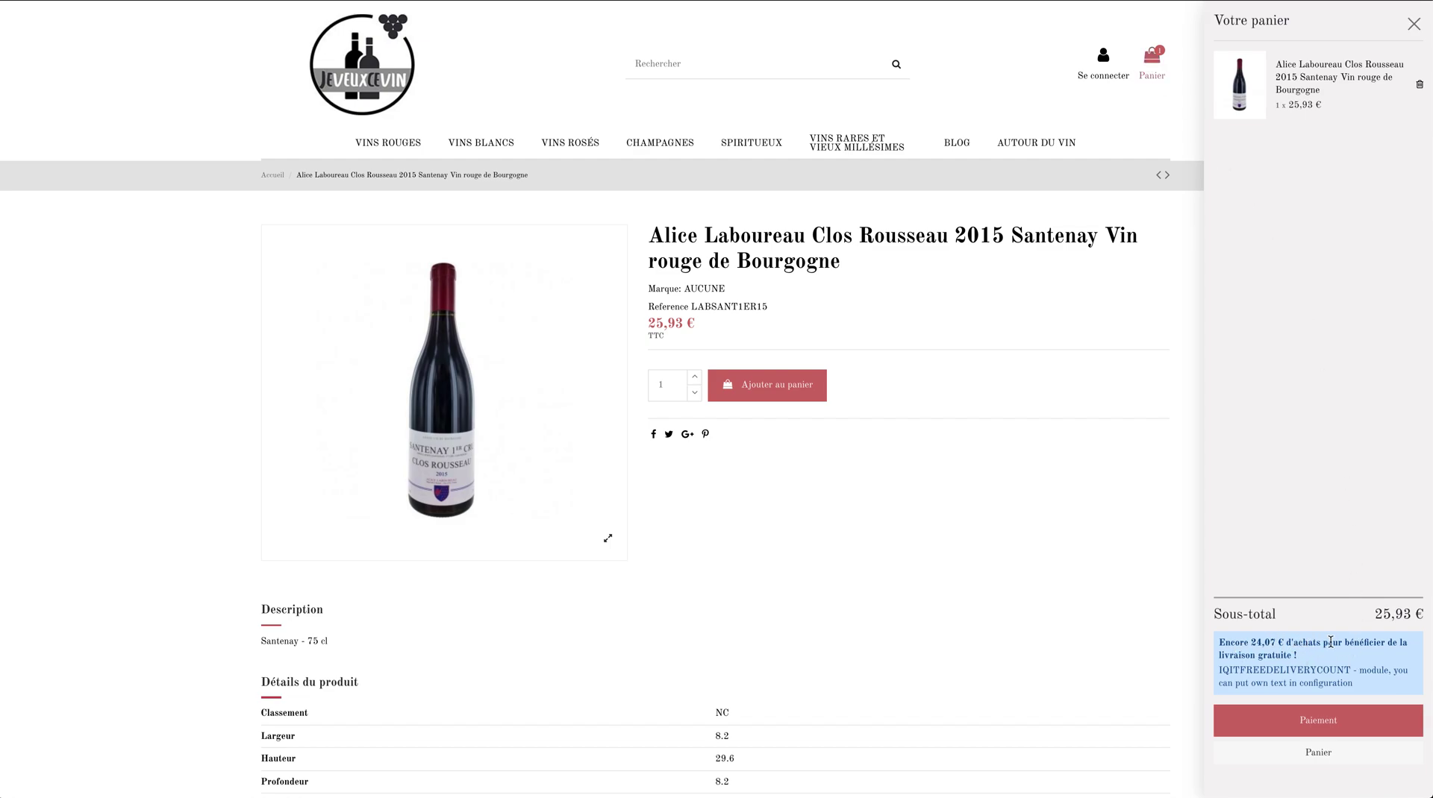
- Copy the module name IQITFREEDELIVERYCOUNT from the cart message, search the installed modules for it and open its configuration
{"action": "triple_click", "coordinate": [1294, 684]}
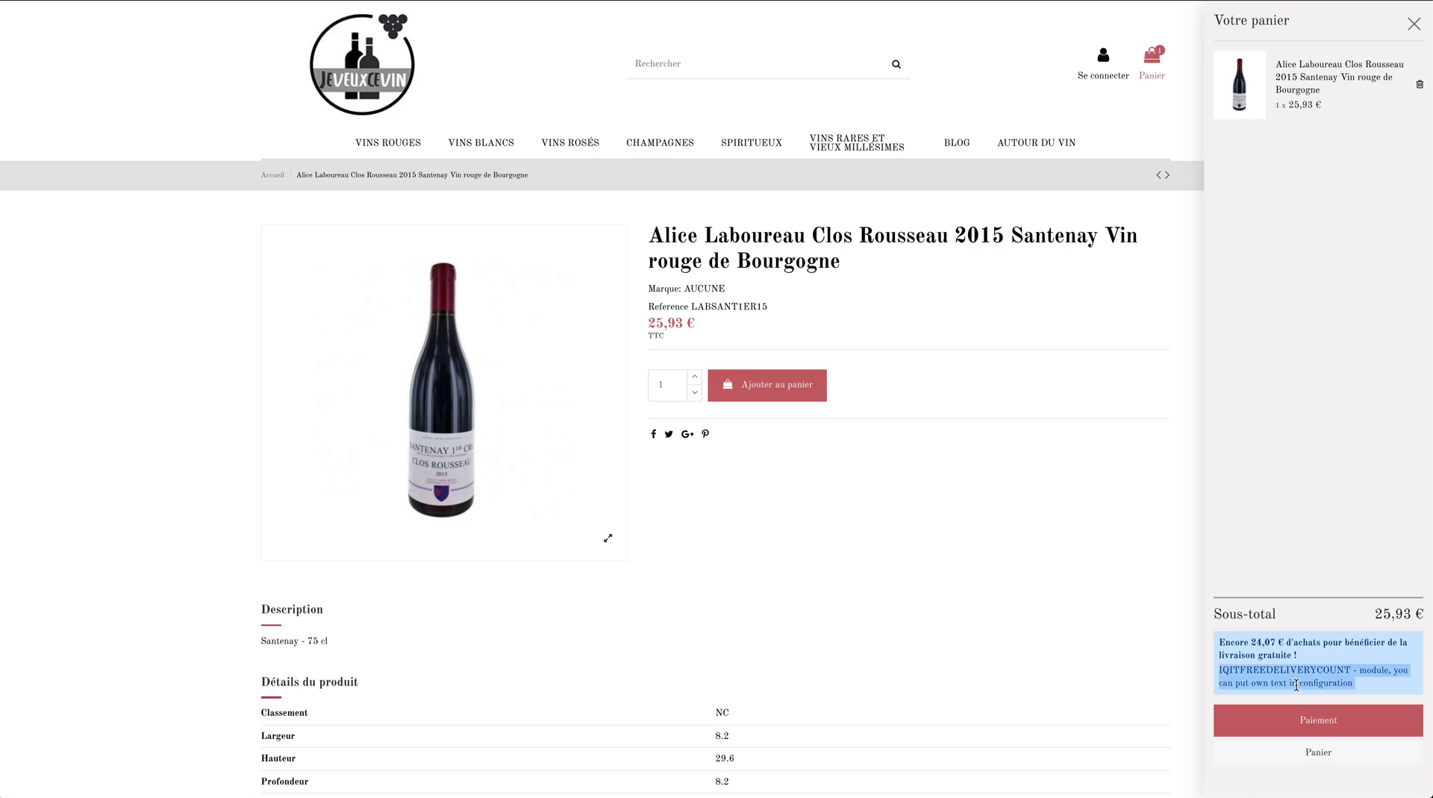
{"action": "double_click", "coordinate": [1283, 676]}
{"action": "key", "text": "ctrl+c"}
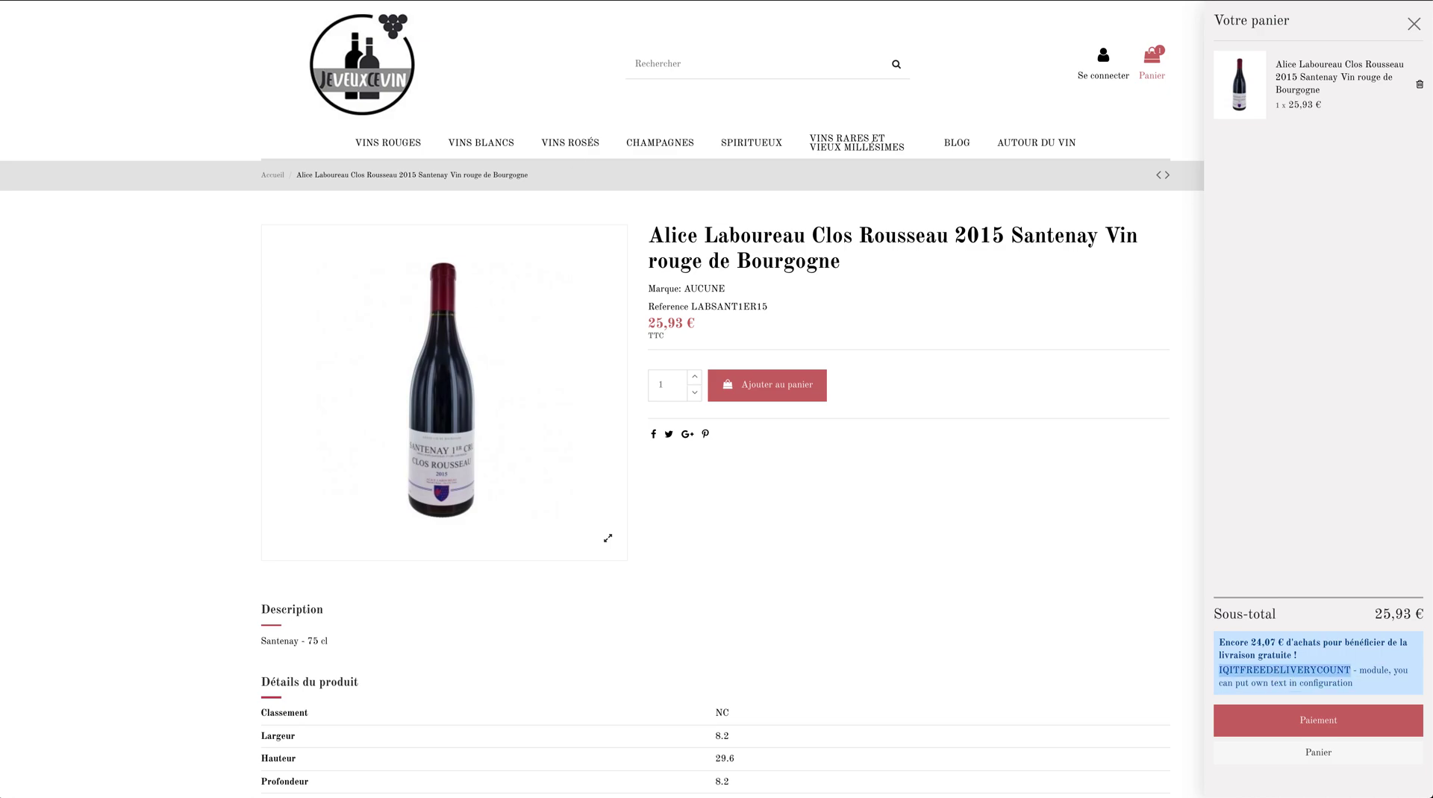
{"action": "key", "text": "ctrl+Tab"}
{"action": "left_click", "coordinate": [44, 292]}
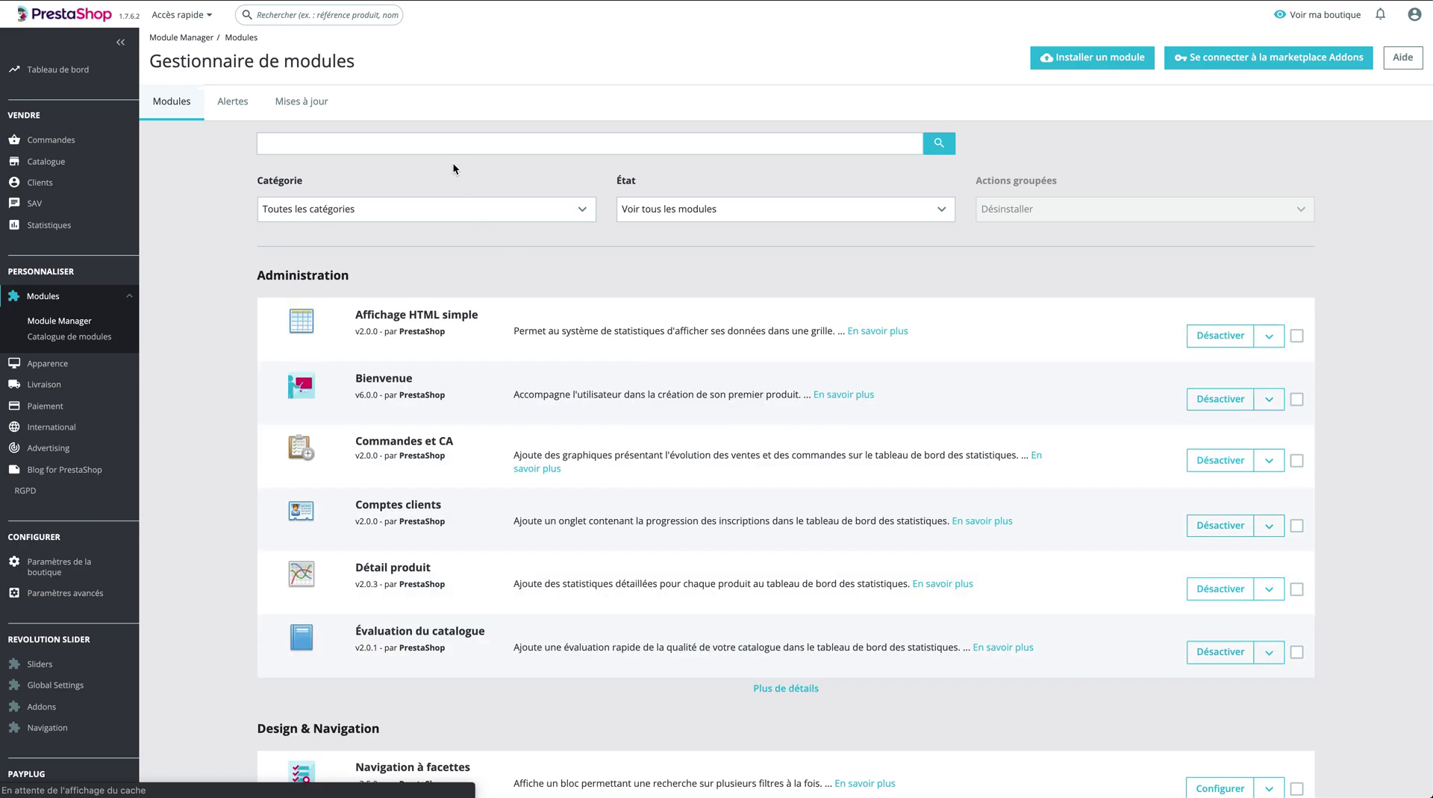
{"action": "left_click", "coordinate": [446, 152]}
{"action": "key", "text": "ctrl+v"}
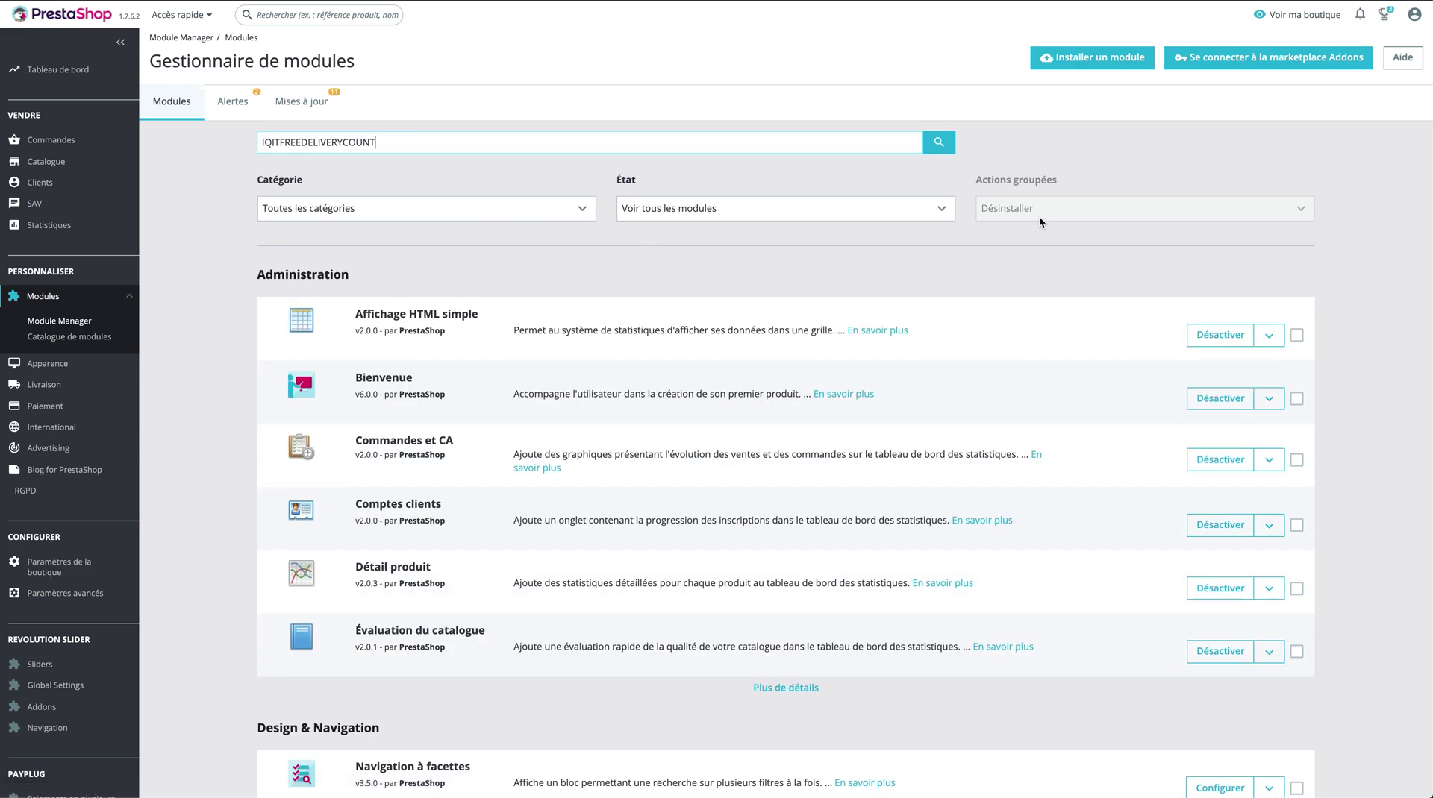
{"action": "left_click", "coordinate": [941, 145]}
{"action": "left_click", "coordinate": [1223, 342]}
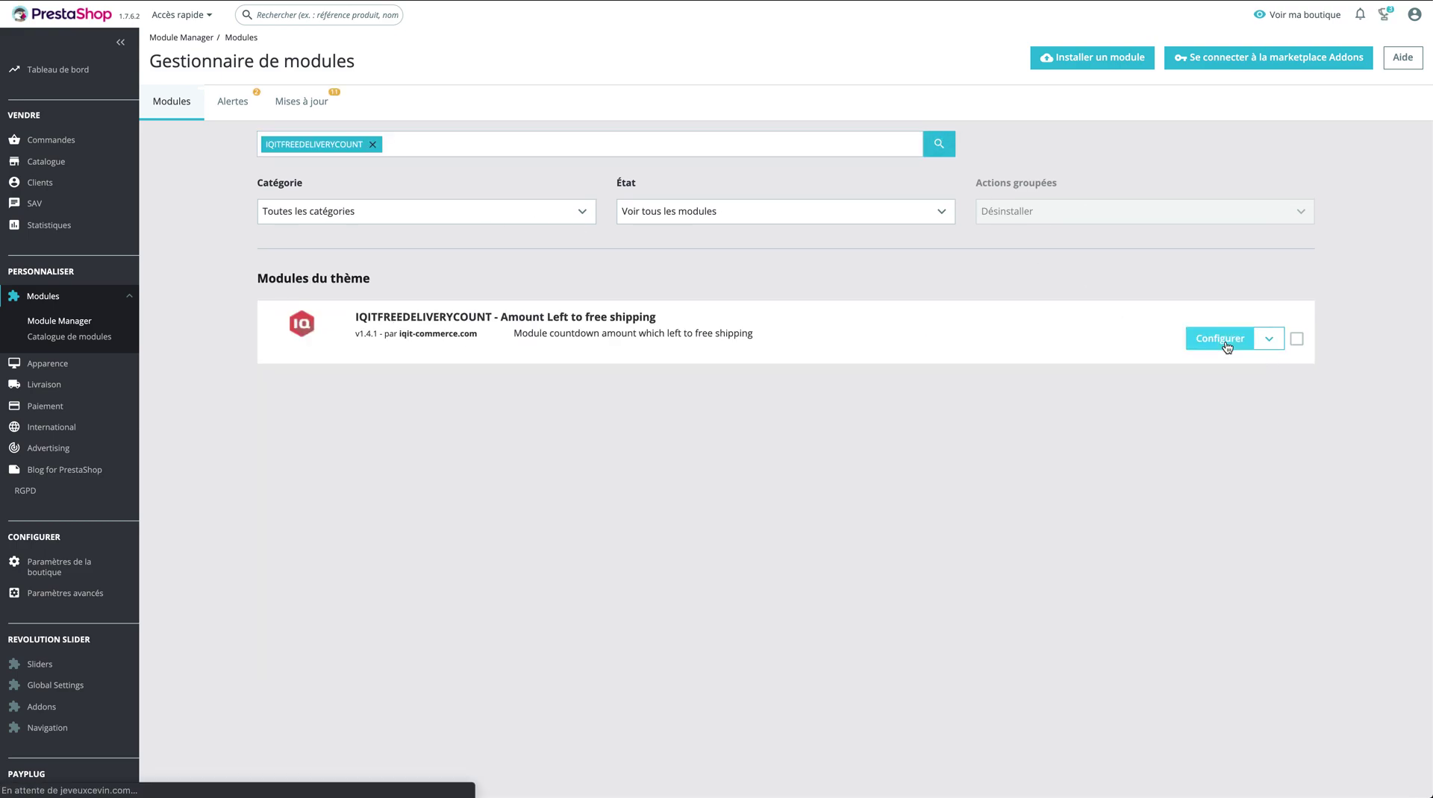
- Clear the module's additional info text and save the settings
{"action": "double_click", "coordinate": [542, 279]}
{"action": "key", "text": "ctrl+a"}
{"action": "key", "text": "BackSpace"}
{"action": "left_click", "coordinate": [1387, 358]}
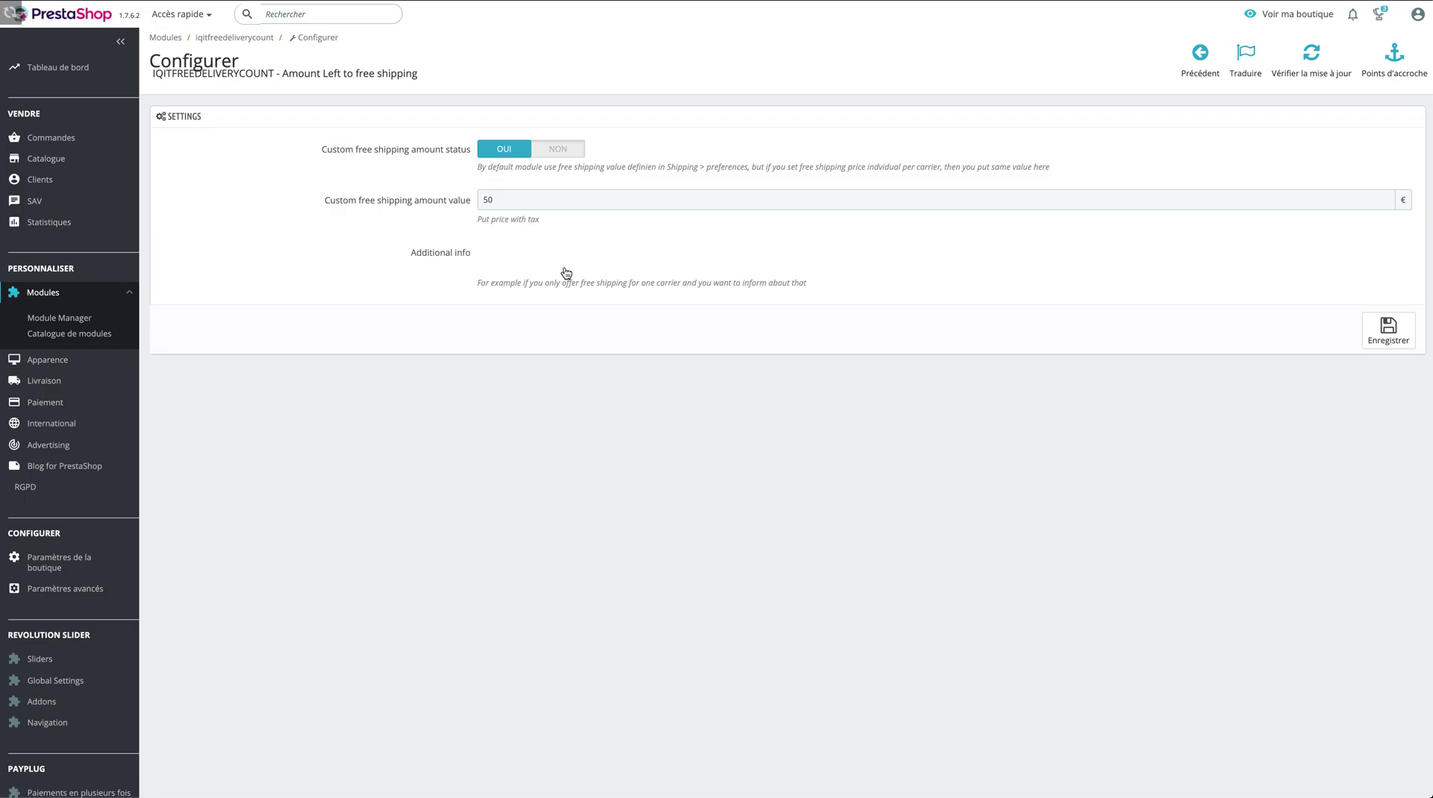
- Reload the storefront product page and check the cart's free shipping message without the additional info text
{"action": "key", "text": "ctrl+Tab"}
{"action": "key", "text": "ctrl+r"}
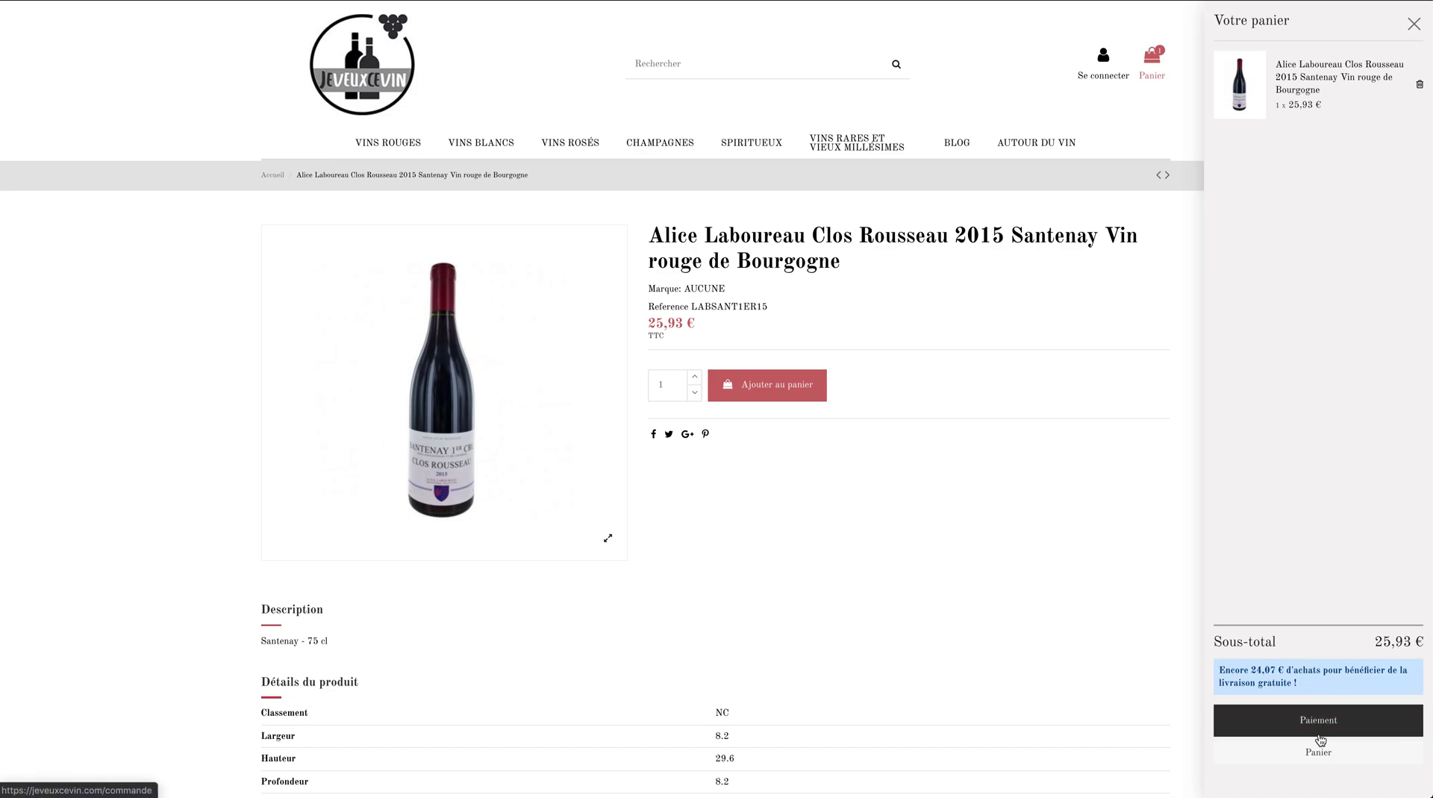
{"action": "left_click", "coordinate": [694, 377]}
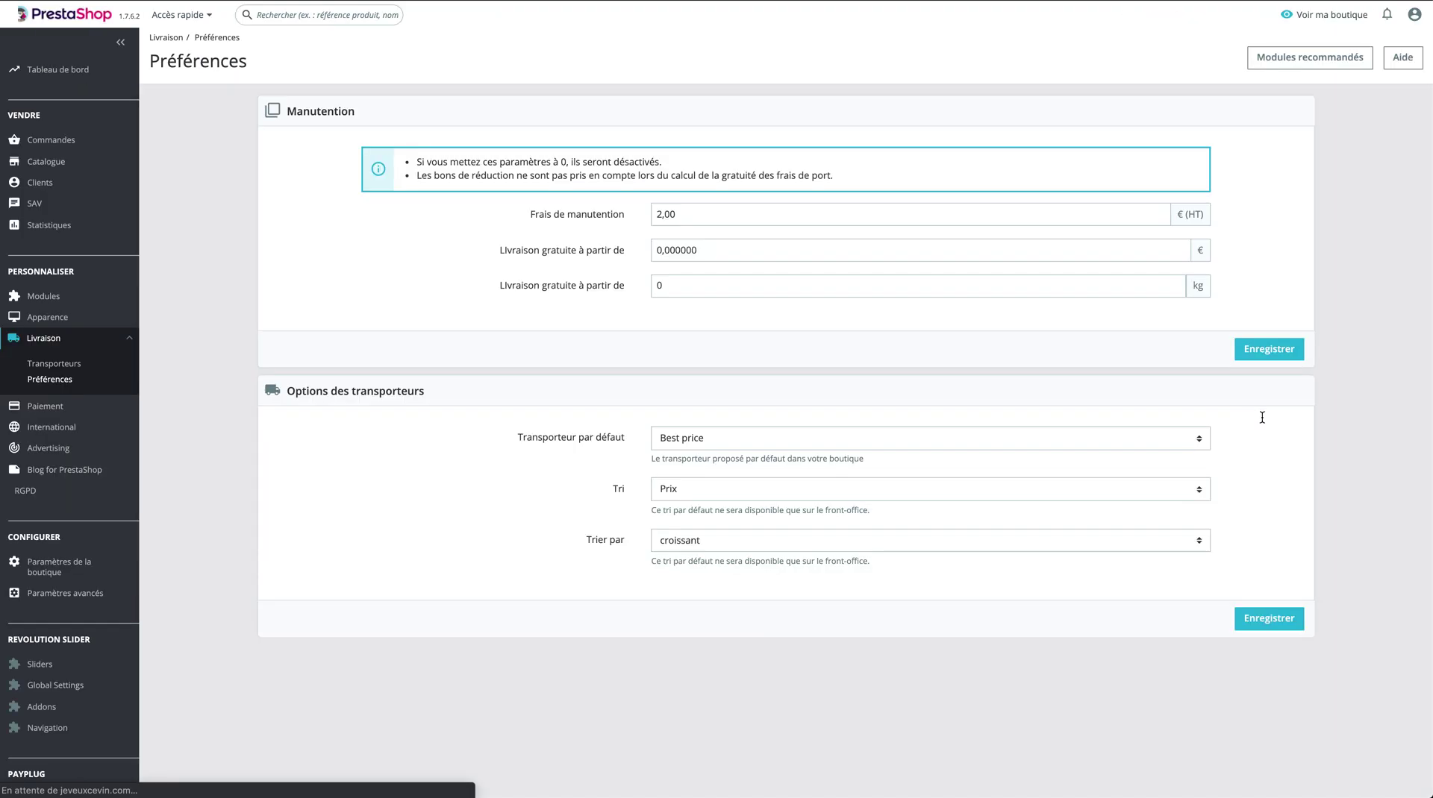
- Set the handling fee to 0 € and the free shipping threshold to 50 €, and save the shipping preferences
{"action": "double_click", "coordinate": [669, 214]}
{"action": "type", "text": "0"}
{"action": "left_click", "coordinate": [844, 240]}
{"action": "double_click", "coordinate": [843, 252]}
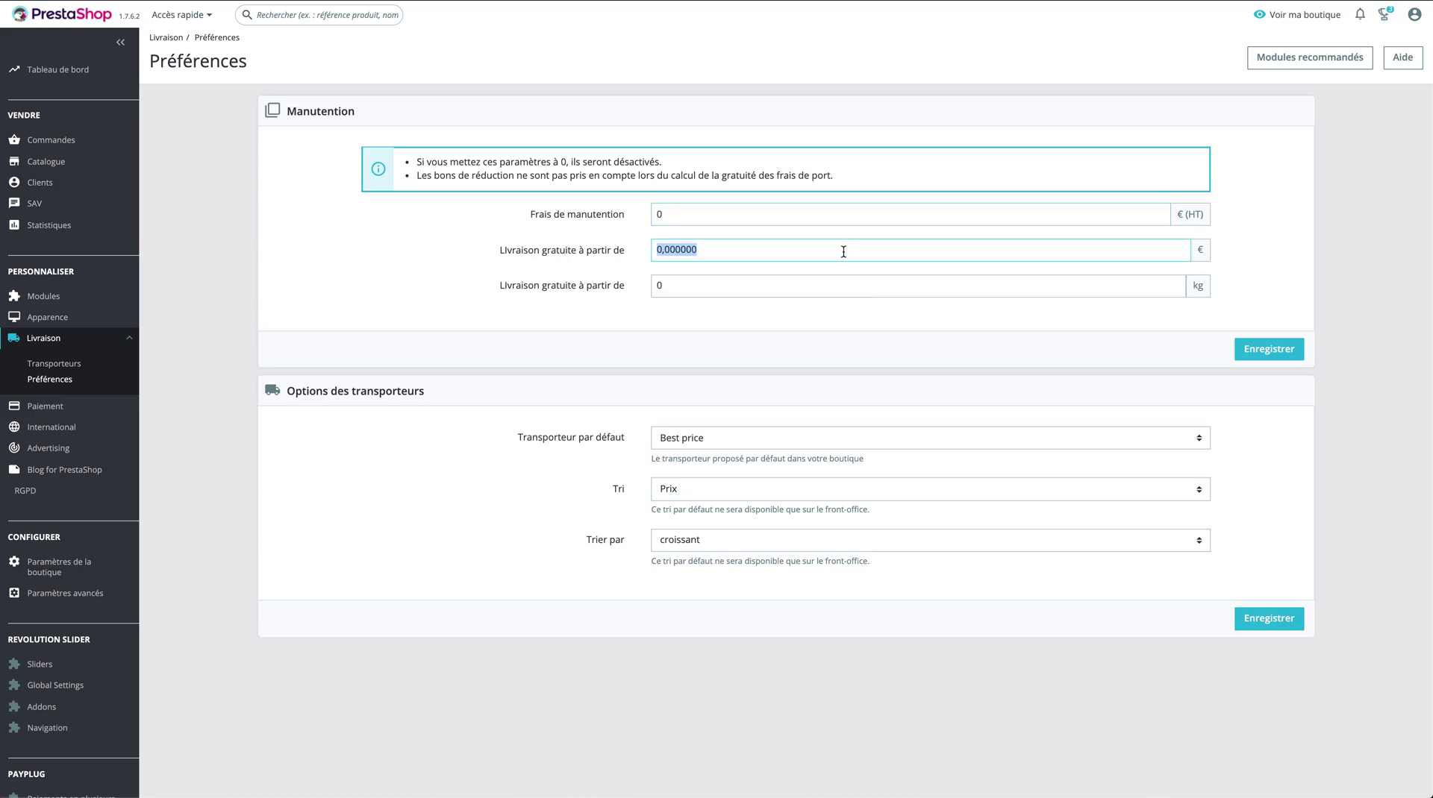
{"action": "type", "text": "50"}
{"action": "left_click", "coordinate": [1244, 352]}
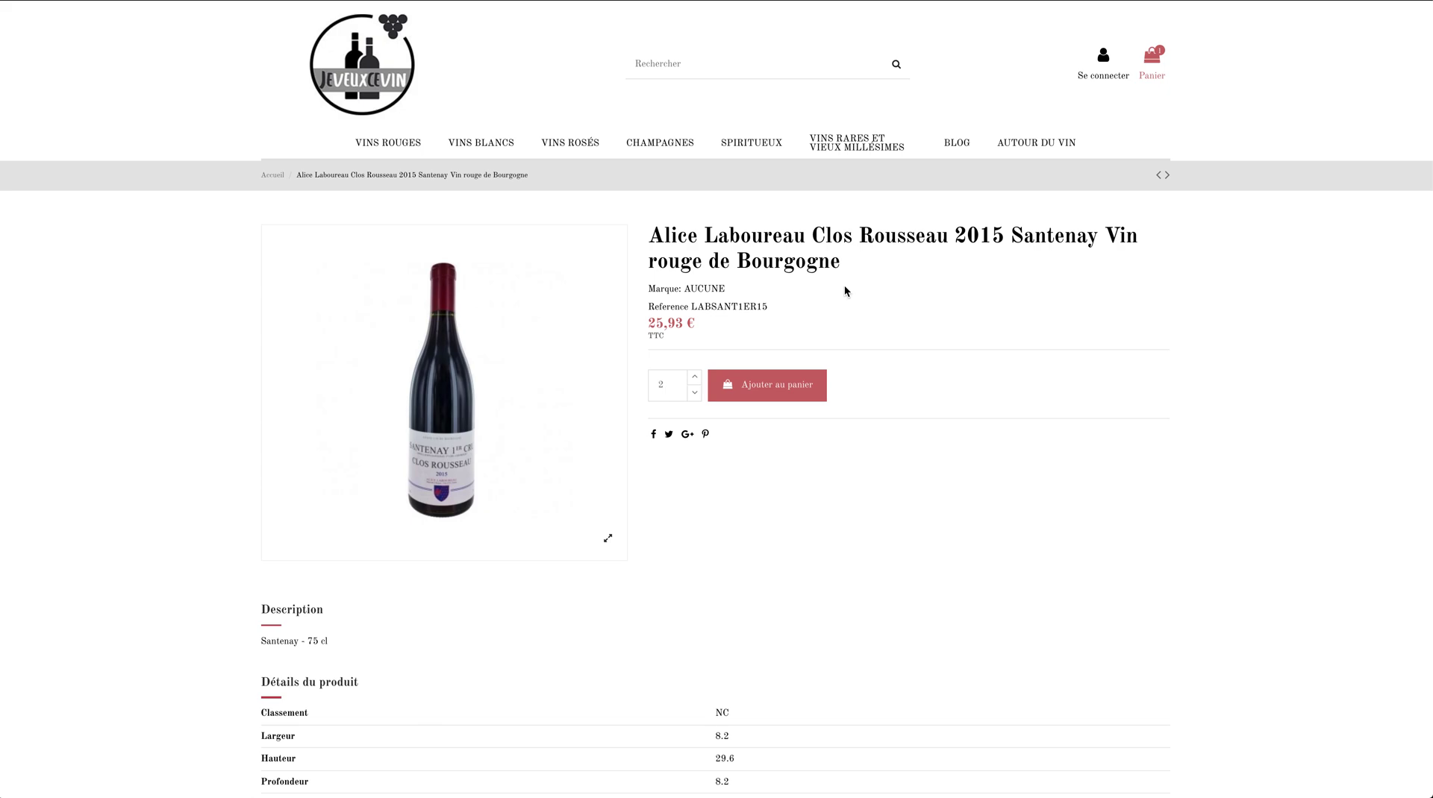
- Reload the storefront product page, check the cart's free shipping message, and test the cart page's shipping cost by changing the bottle quantity
{"action": "key", "text": "F5"}
{"action": "left_click", "coordinate": [1159, 61]}
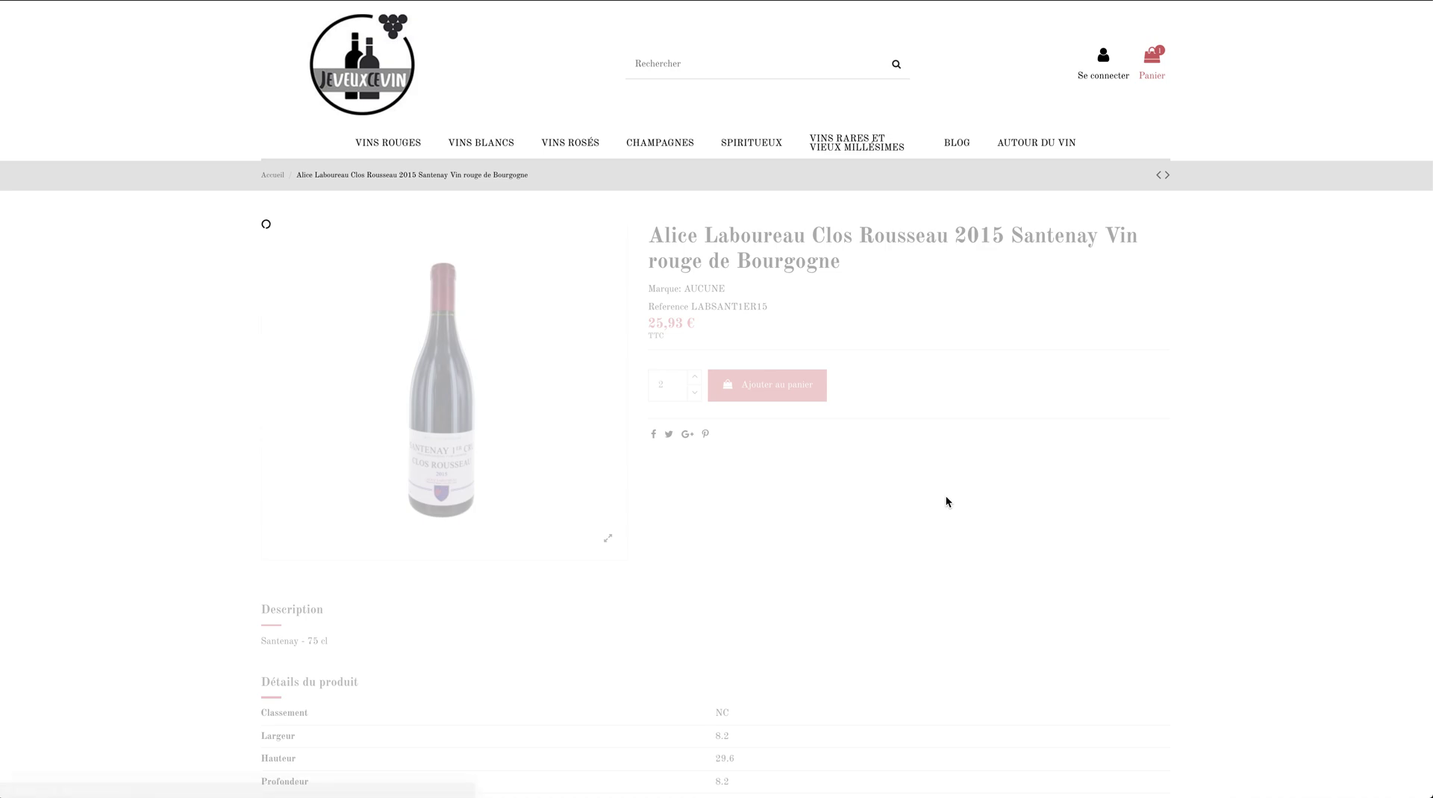
{"action": "left_click", "coordinate": [1150, 70]}
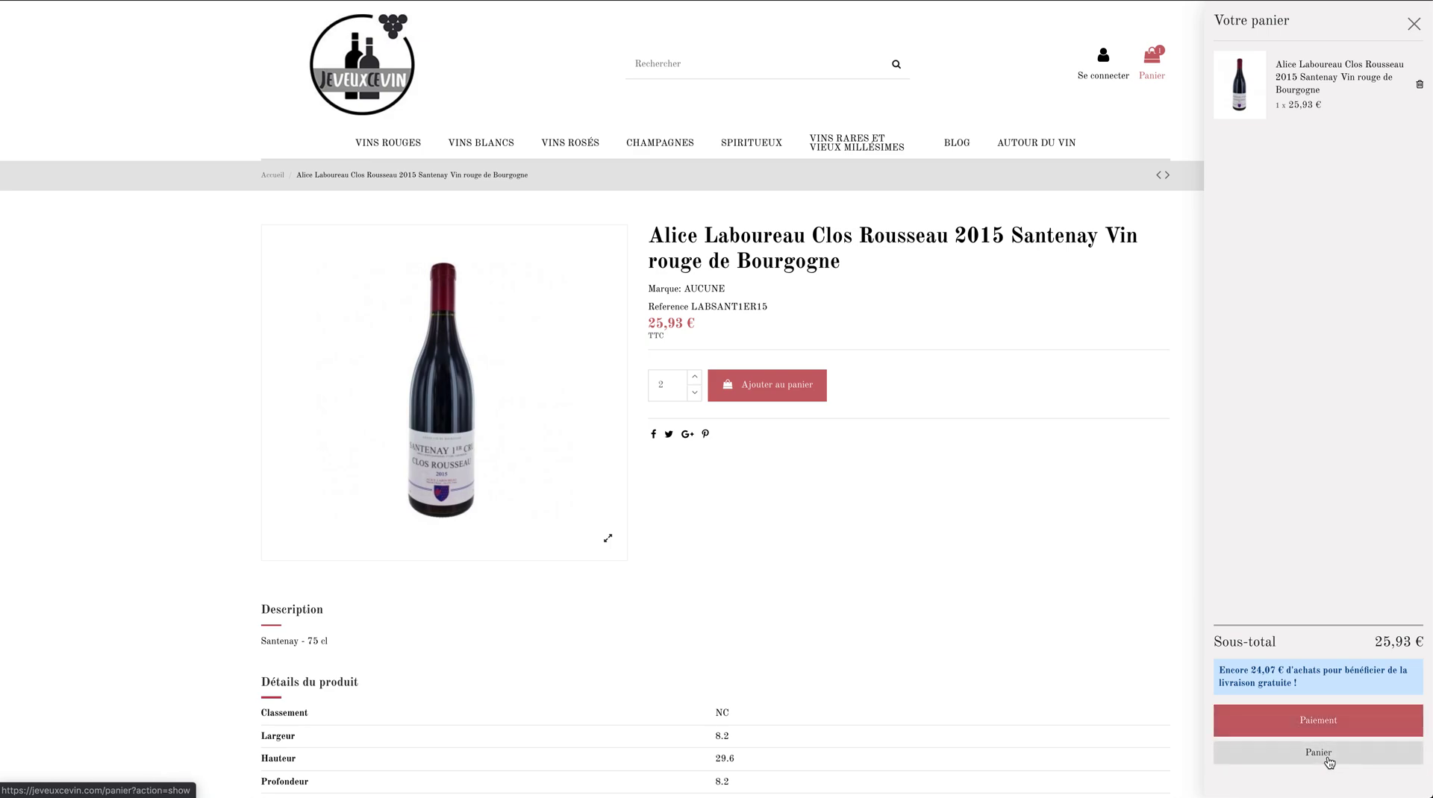
{"action": "left_click", "coordinate": [1328, 760]}
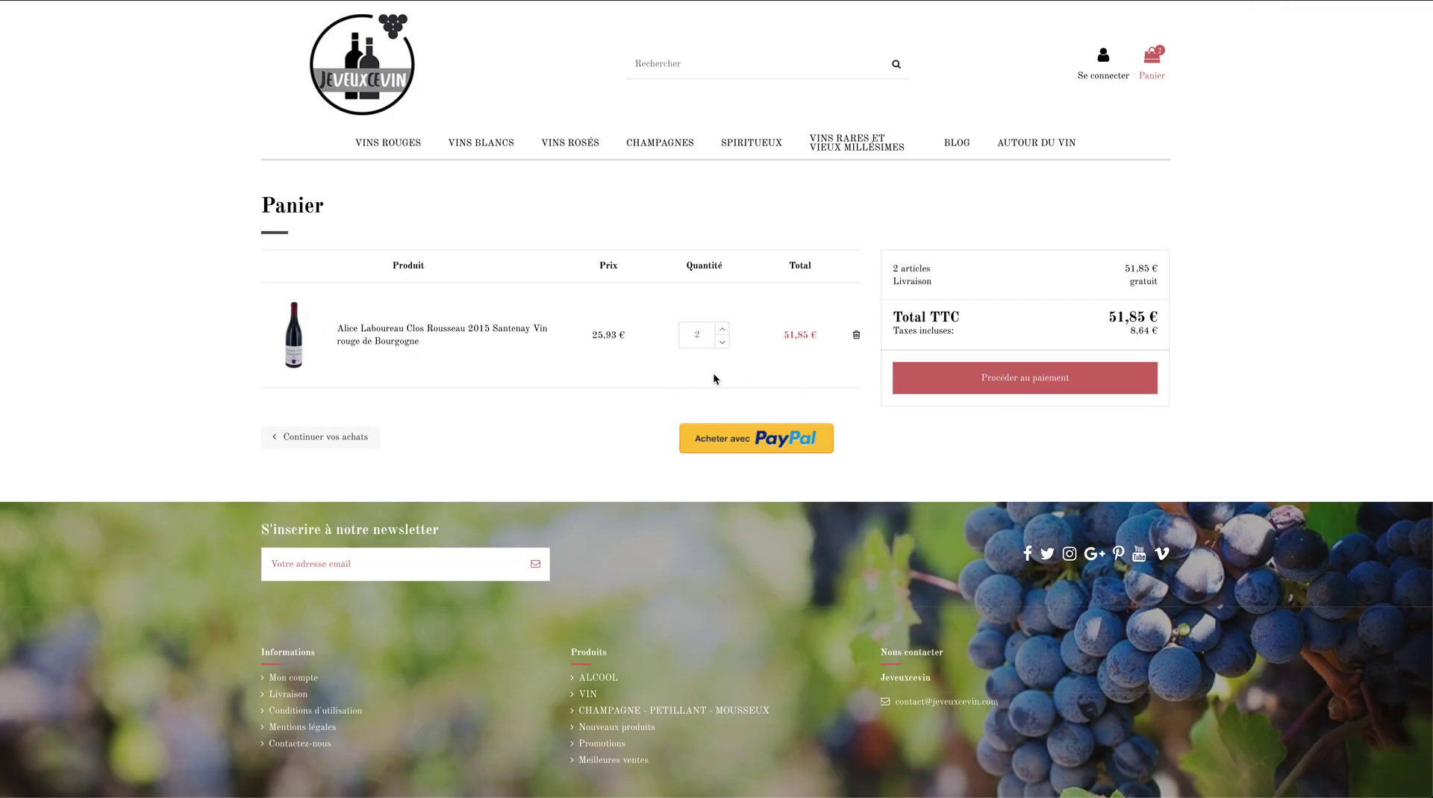
{"action": "left_click", "coordinate": [722, 343]}
{"action": "left_click", "coordinate": [722, 330]}
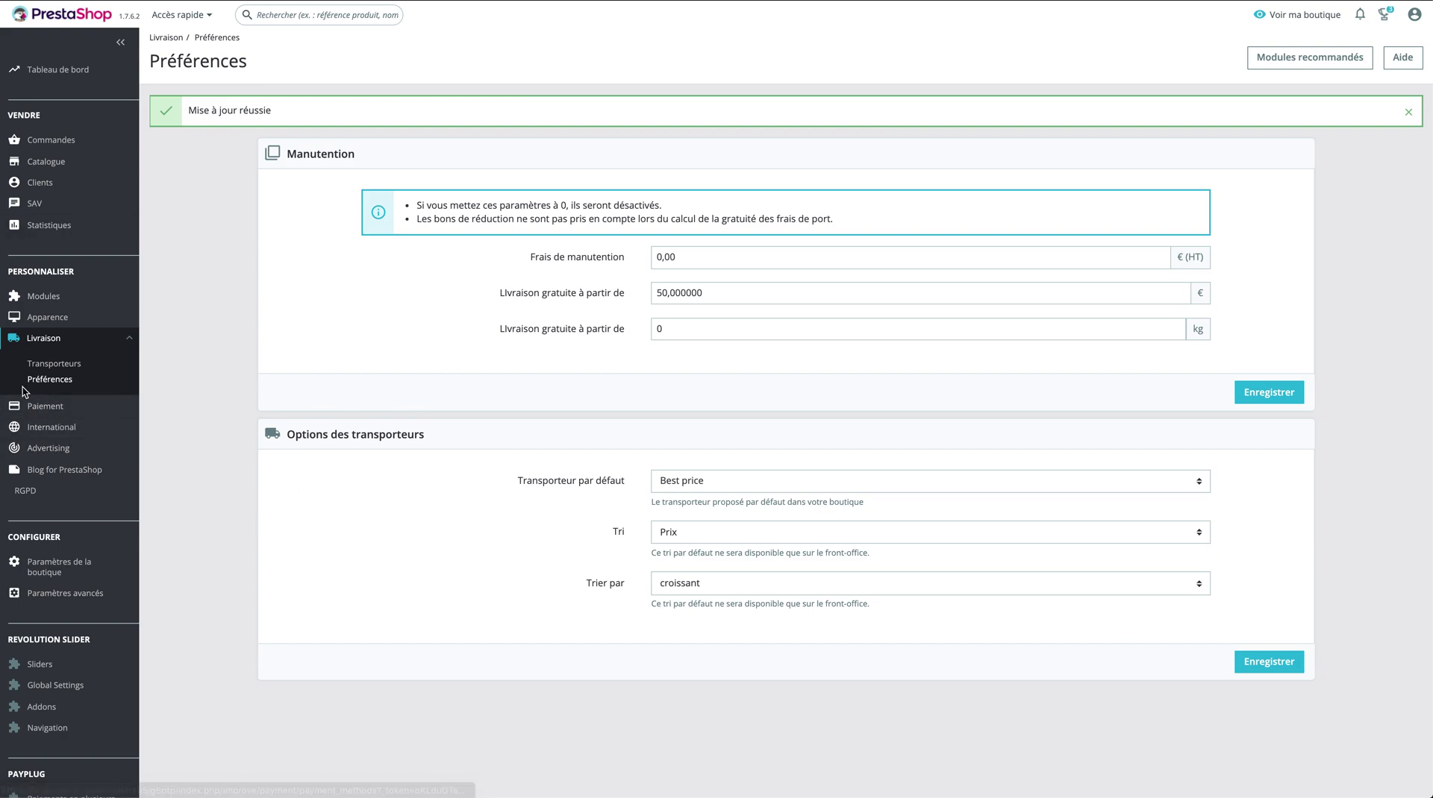
- Open the payment methods and examine the active modules and the installable ones, including PayPal, PayPlug and Stripe
{"action": "mouse_move", "coordinate": [51, 409]}
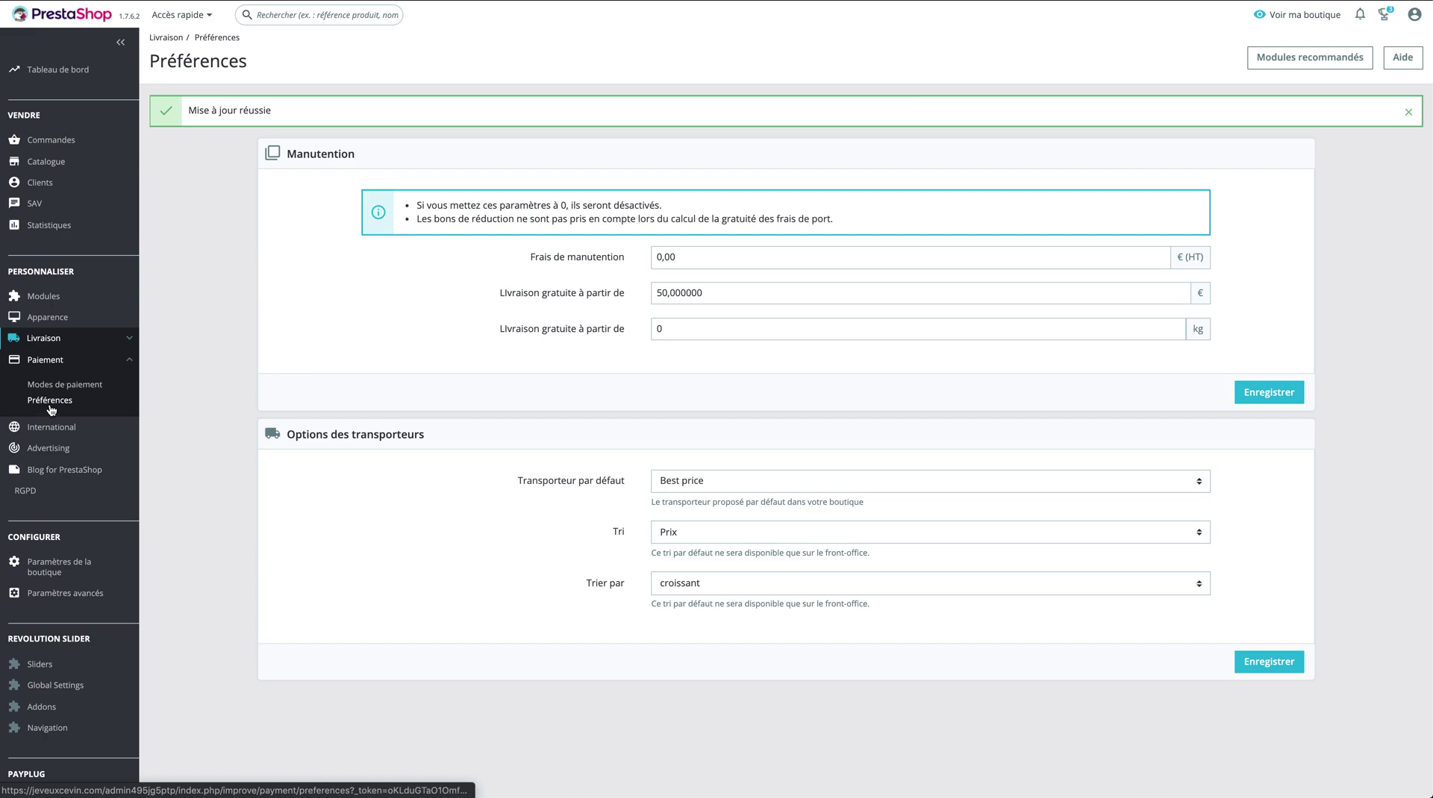
{"action": "left_click", "coordinate": [83, 385]}
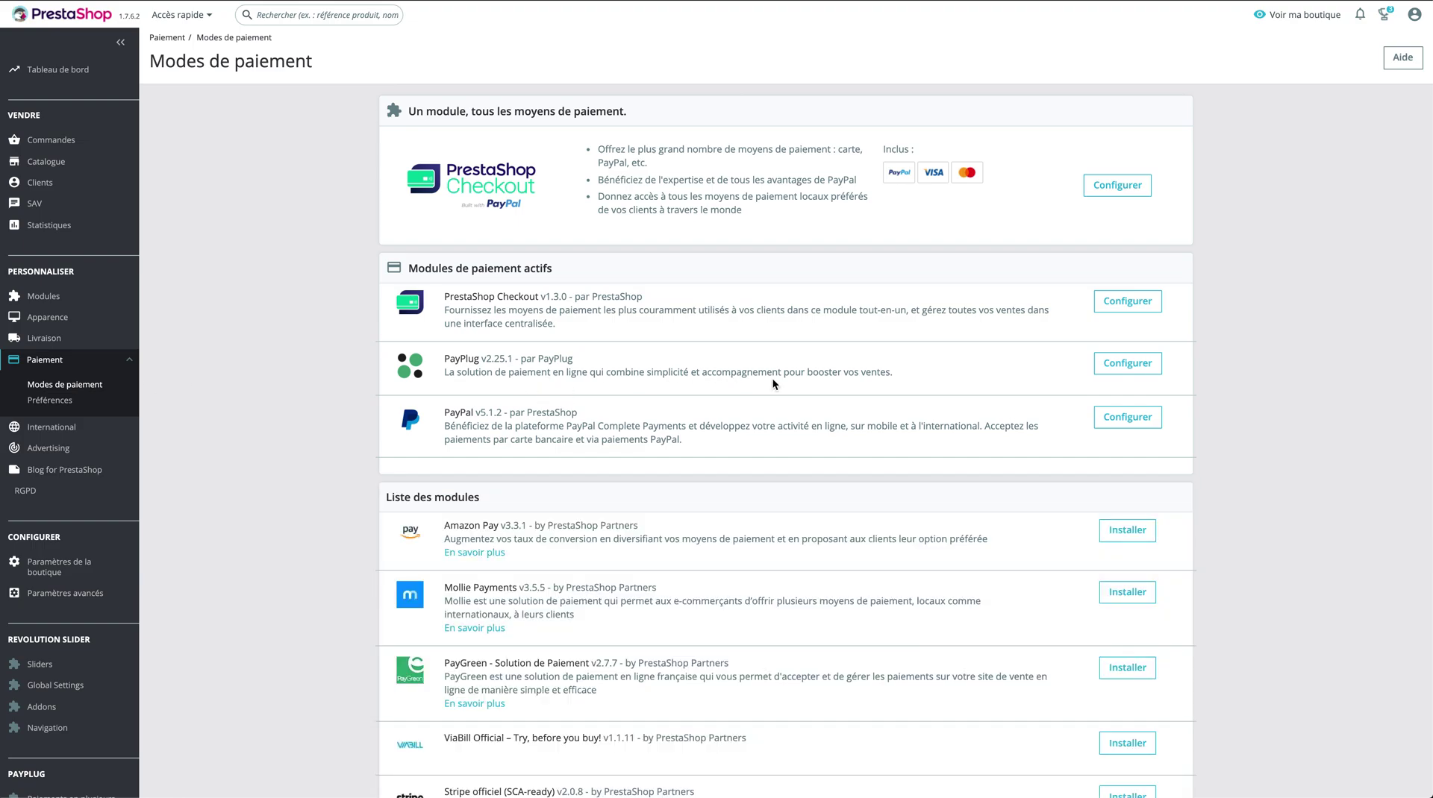
{"action": "scroll", "coordinate": [885, 607], "scroll_direction": "down", "scroll_amount": 8}
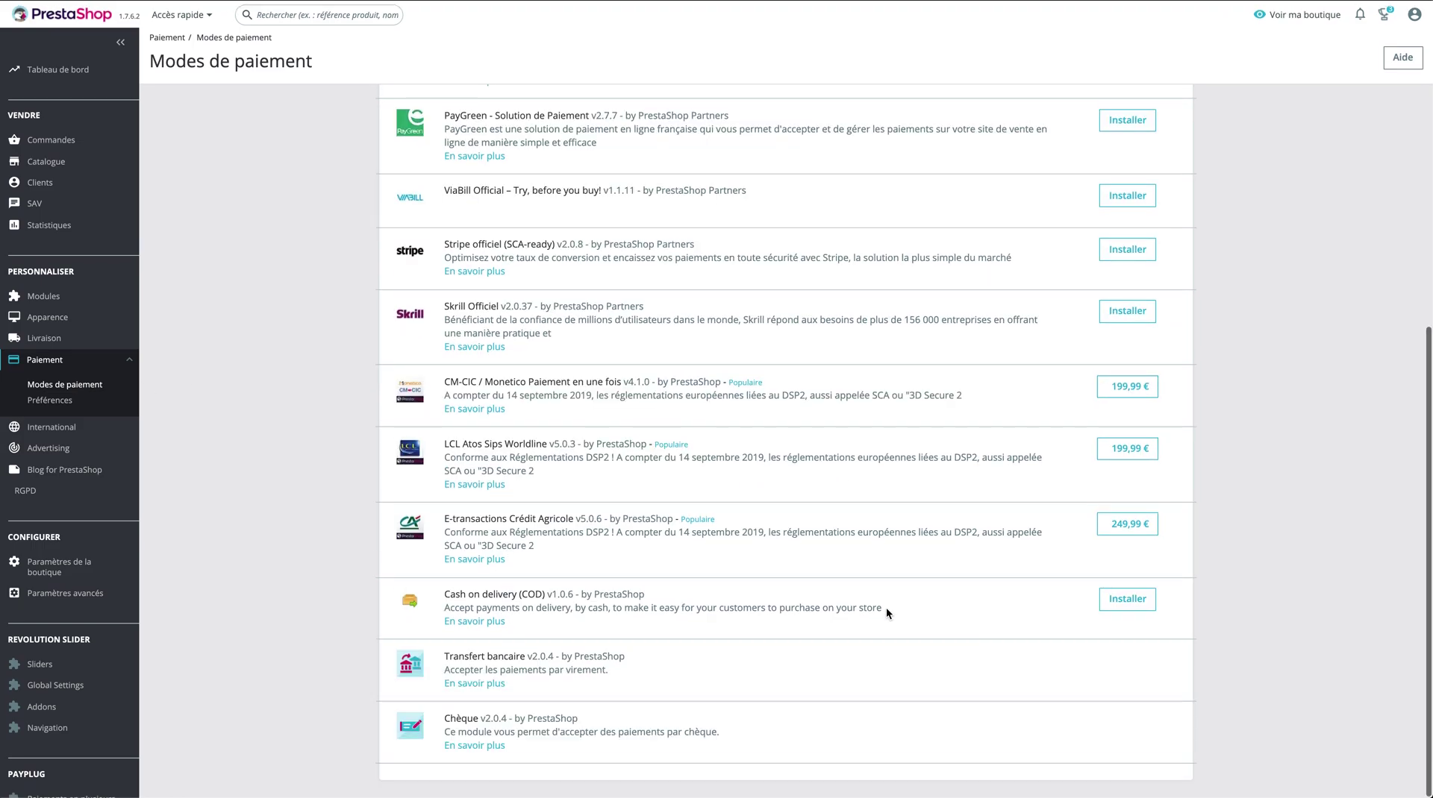
{"action": "scroll", "coordinate": [719, 558], "scroll_direction": "up", "scroll_amount": 3}
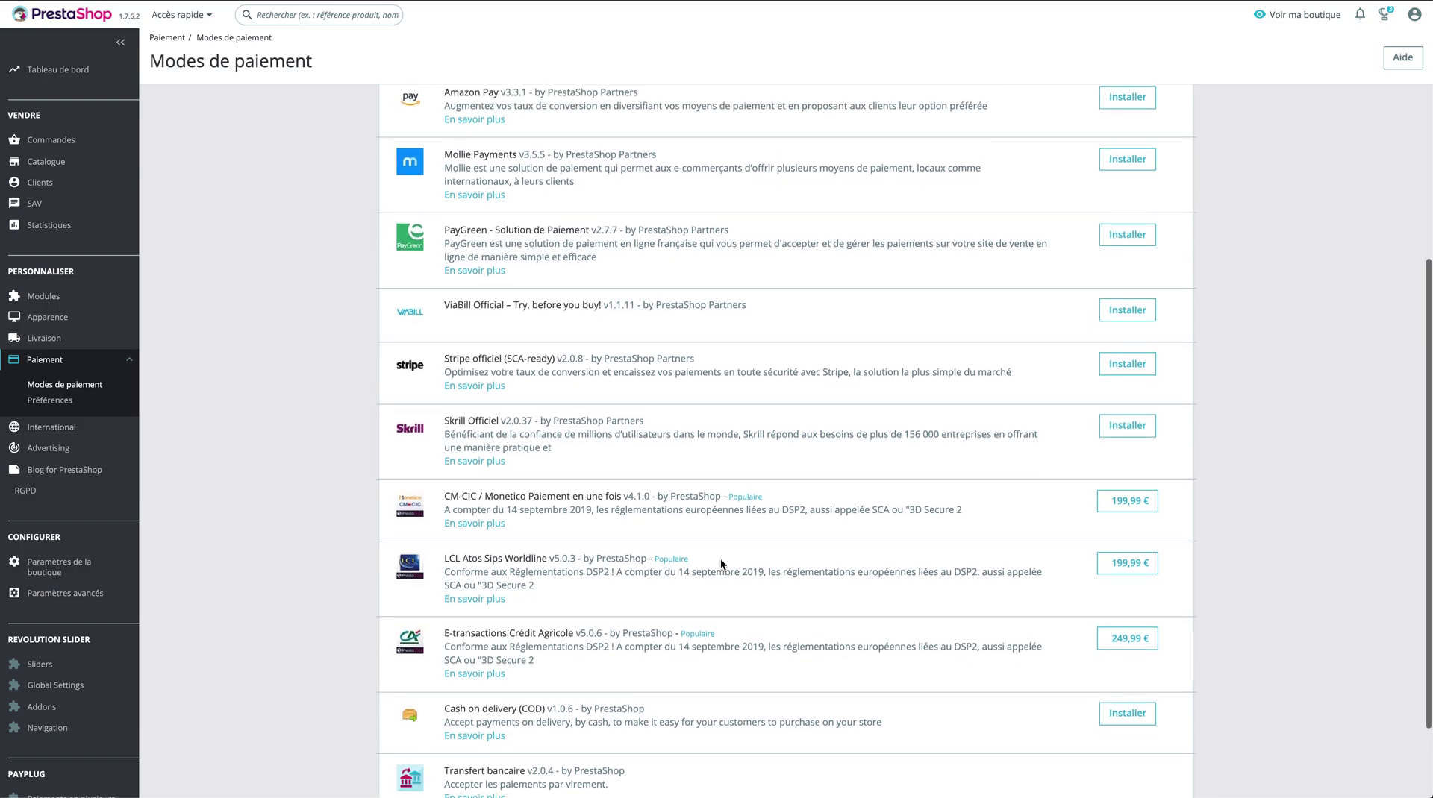
{"action": "scroll", "coordinate": [648, 461], "scroll_direction": "up", "scroll_amount": 4}
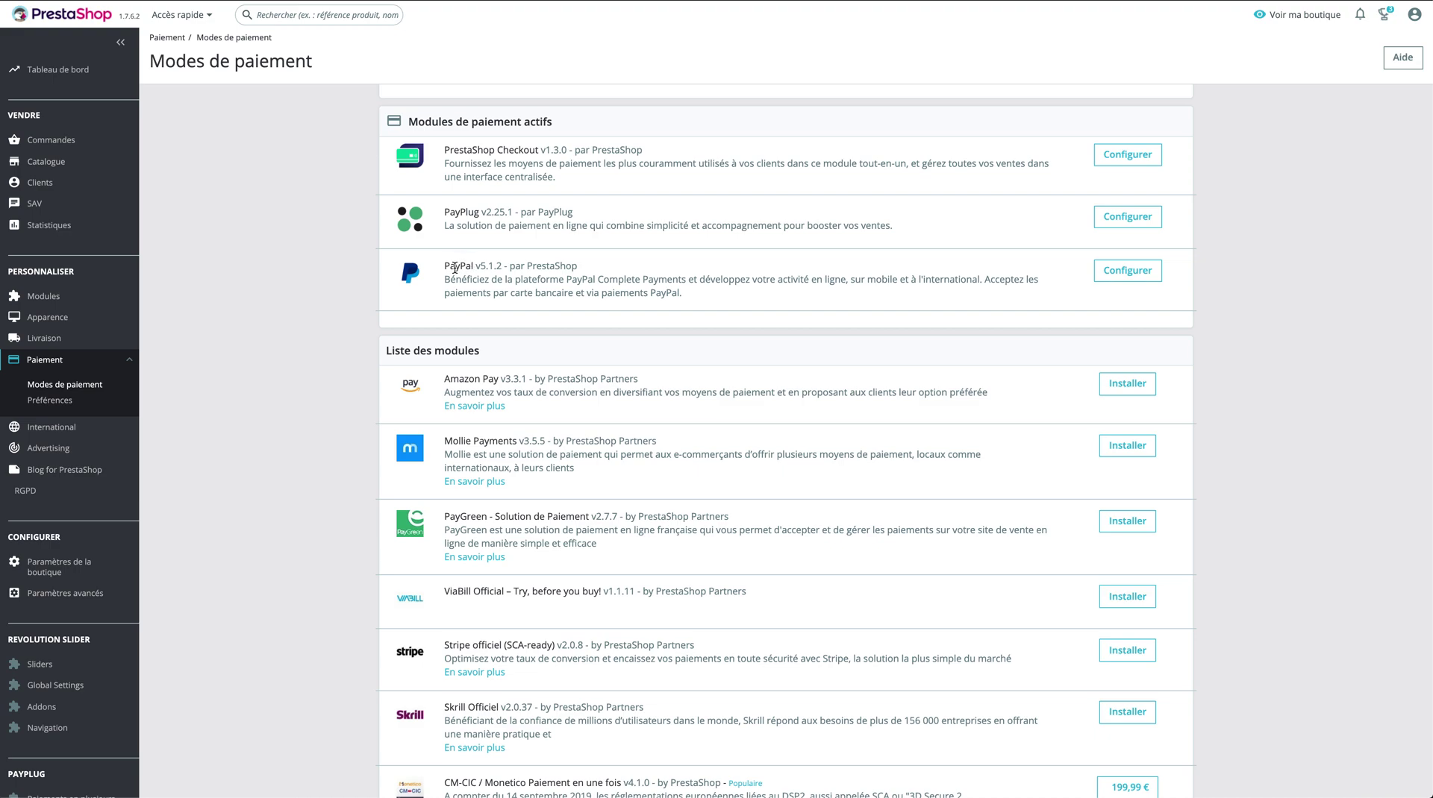
{"action": "double_click", "coordinate": [464, 266]}
{"action": "double_click", "coordinate": [449, 212]}
{"action": "scroll", "coordinate": [522, 456], "scroll_direction": "down", "scroll_amount": 3}
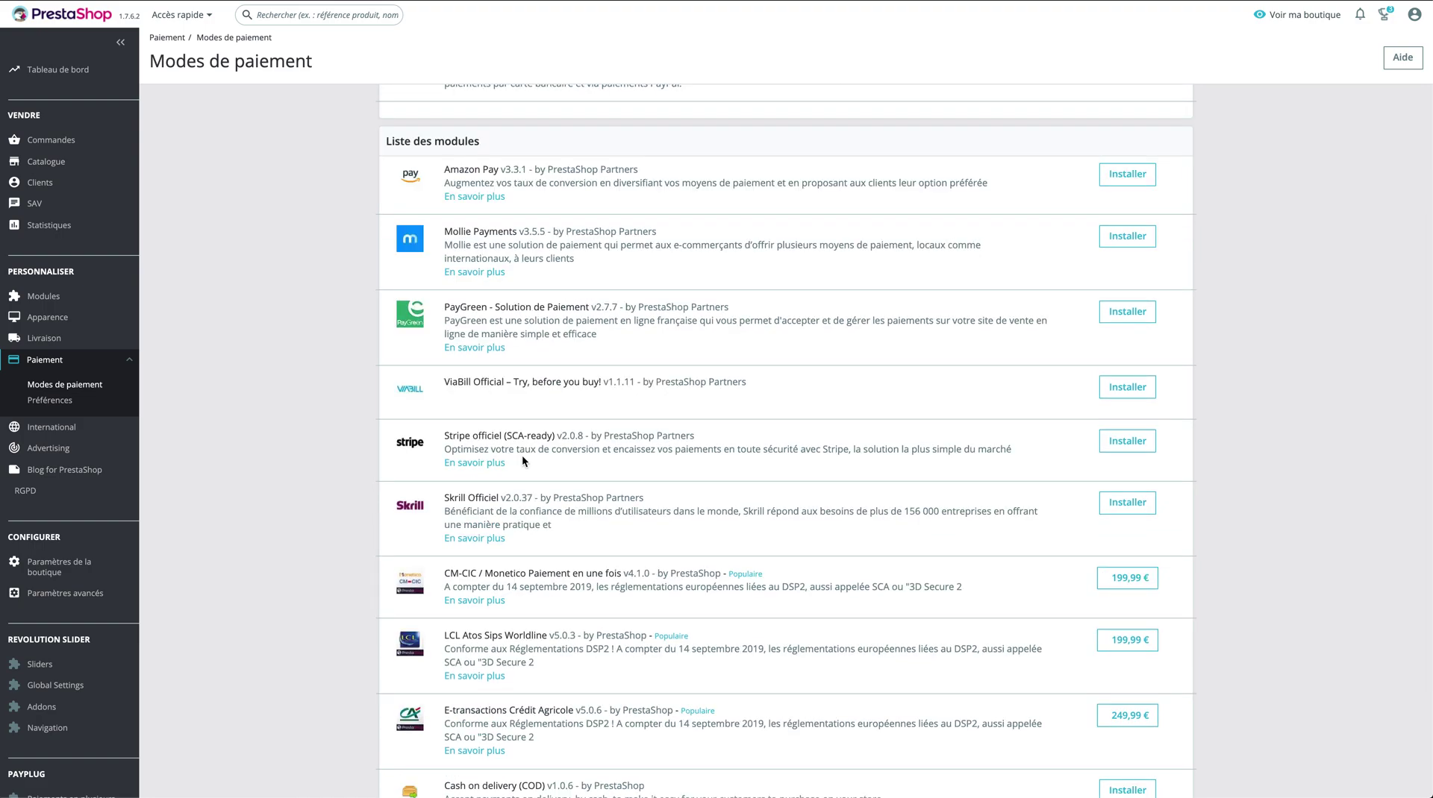
{"action": "double_click", "coordinate": [453, 440]}
{"action": "scroll", "coordinate": [509, 458], "scroll_direction": "up", "scroll_amount": 4}
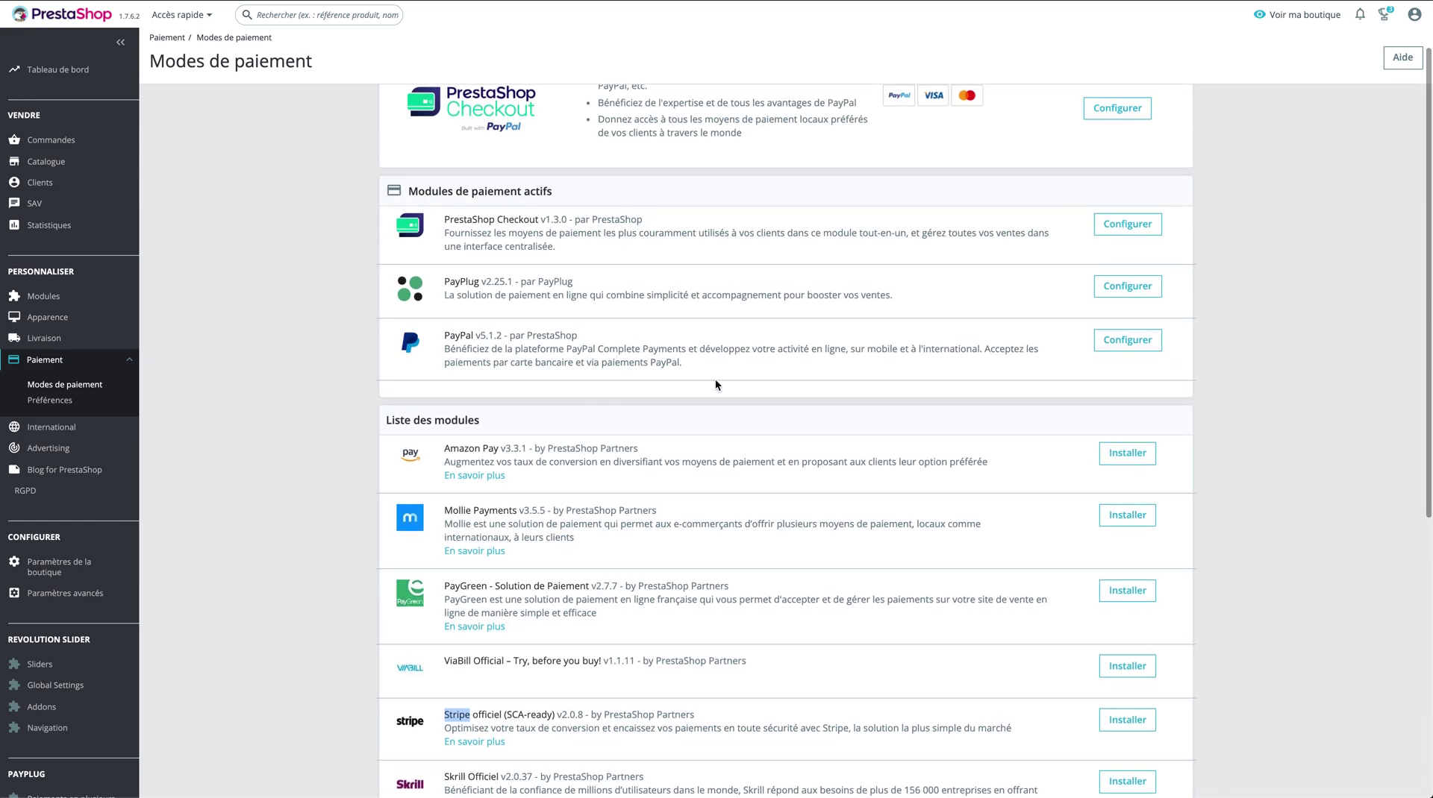
{"action": "left_click", "coordinate": [1104, 296]}
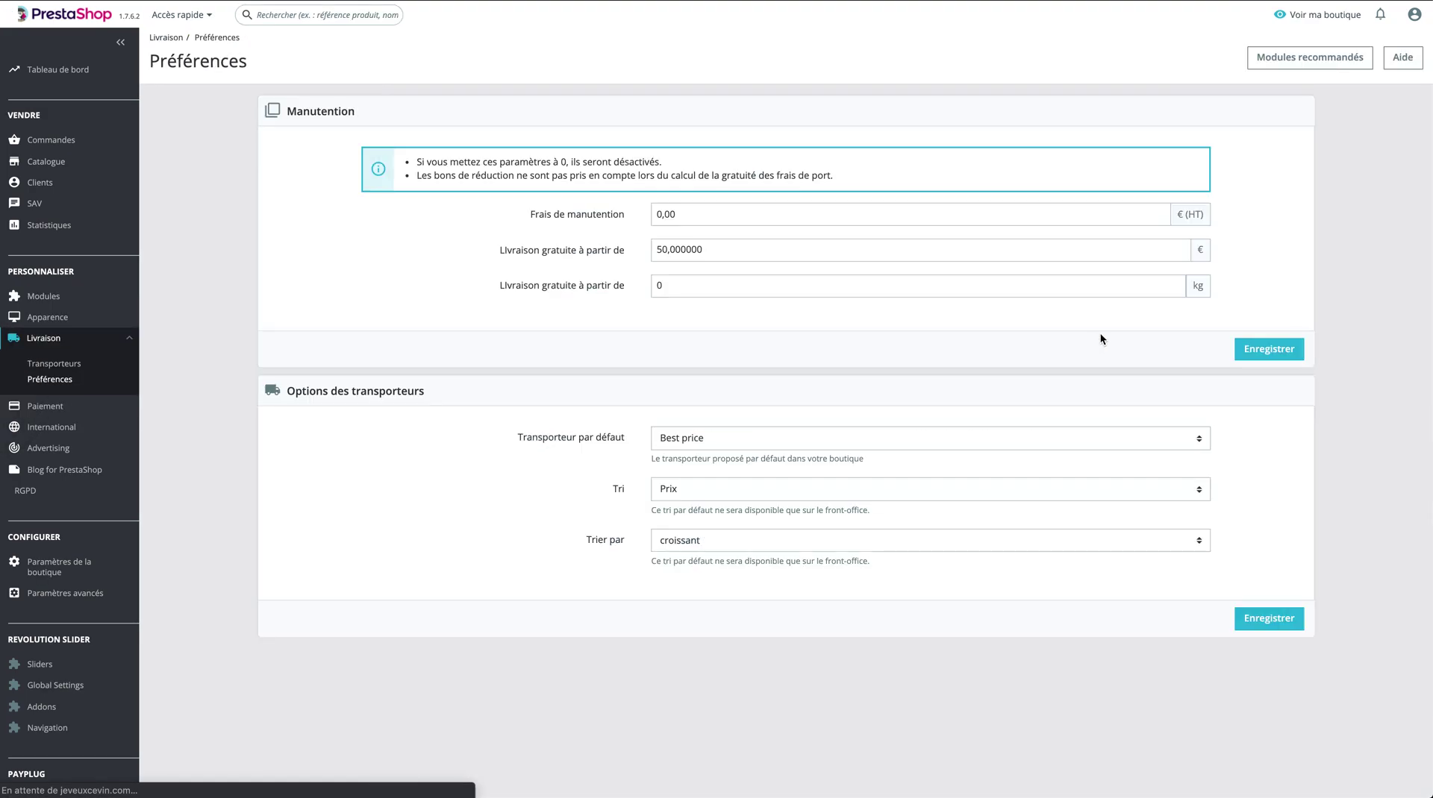
{"action": "scroll", "coordinate": [1084, 344], "scroll_direction": "right", "scroll_amount": 5}
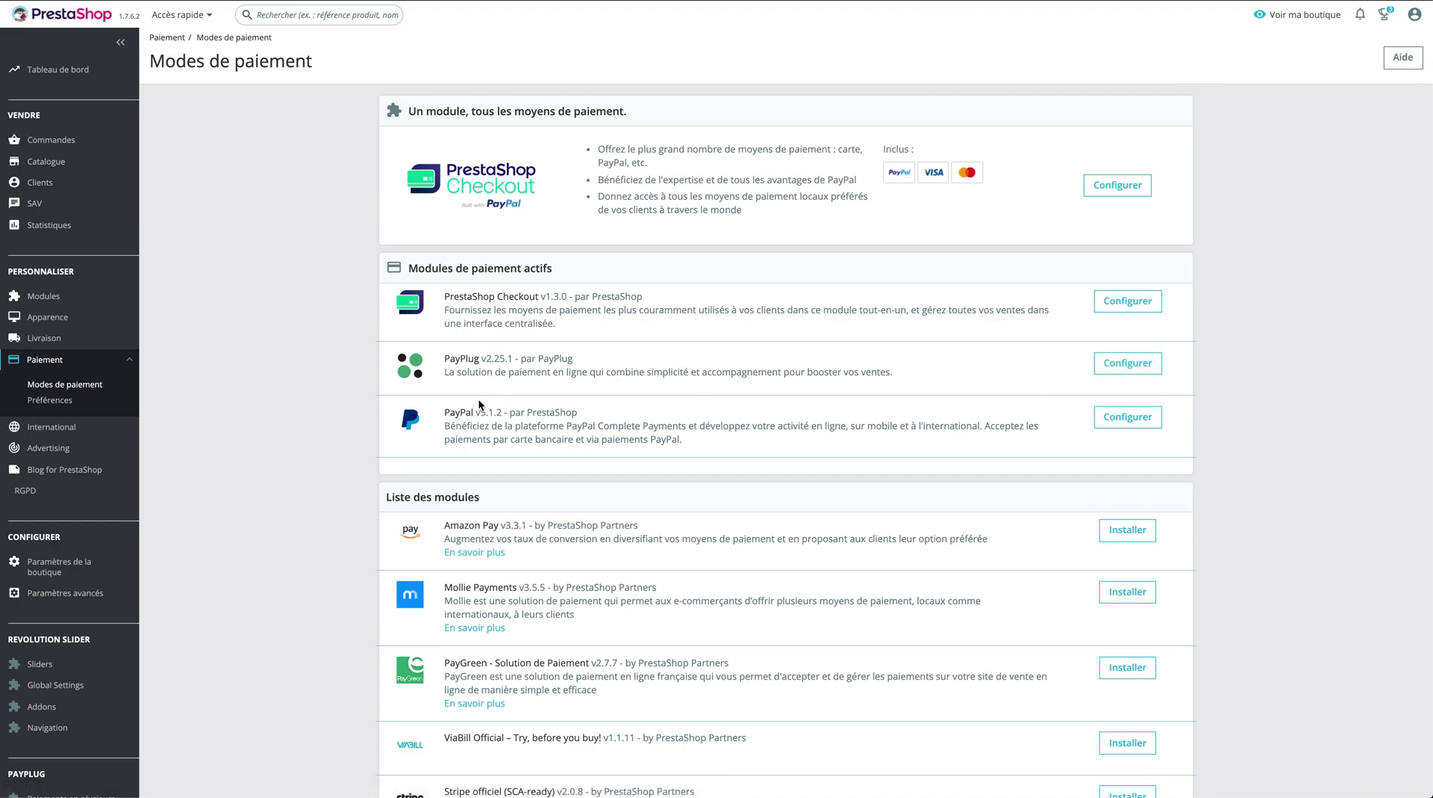
- Open the payment preferences and review the module restrictions by currency, customer group, country and carrier
{"action": "left_click", "coordinate": [43, 405]}
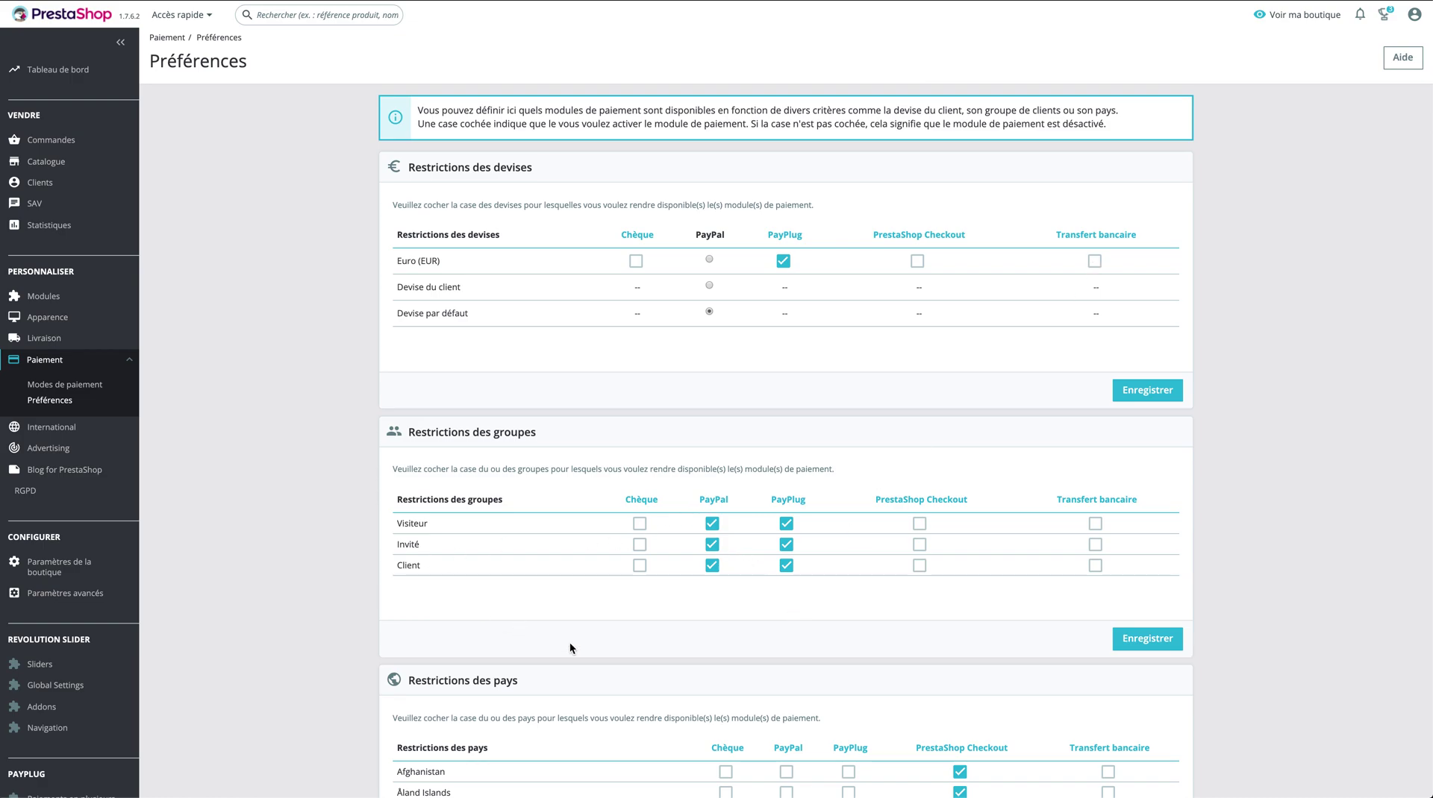
{"action": "scroll", "coordinate": [570, 648], "scroll_direction": "down", "scroll_amount": 5}
{"action": "scroll", "coordinate": [620, 334], "scroll_direction": "up", "scroll_amount": 2}
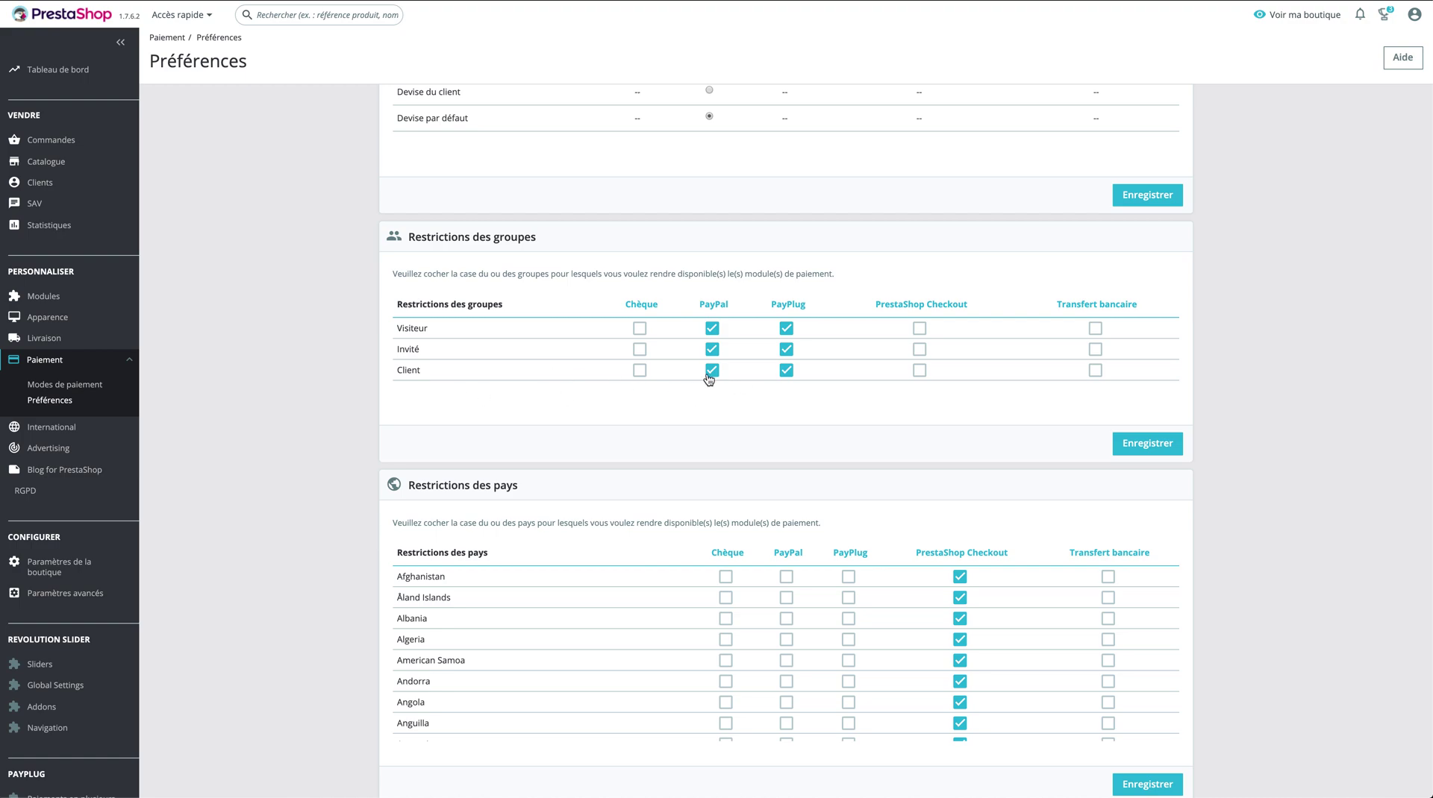
{"action": "left_click", "coordinate": [713, 373]}
{"action": "scroll", "coordinate": [799, 522], "scroll_direction": "down", "scroll_amount": 3}
- Open the theme translations for the shop's language and look at the Bestsellers shop strings
{"action": "mouse_move", "coordinate": [63, 426]}
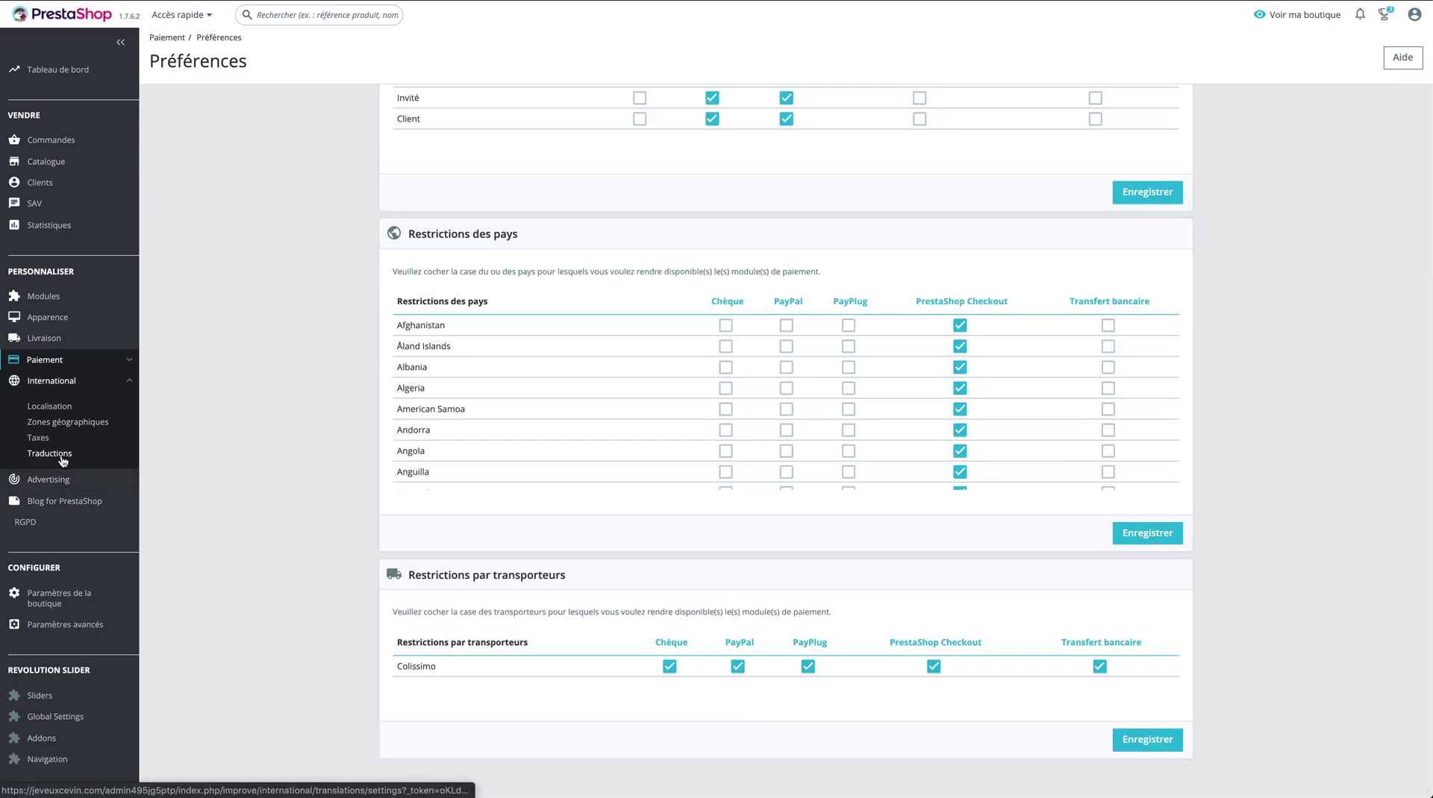
{"action": "left_click", "coordinate": [103, 457]}
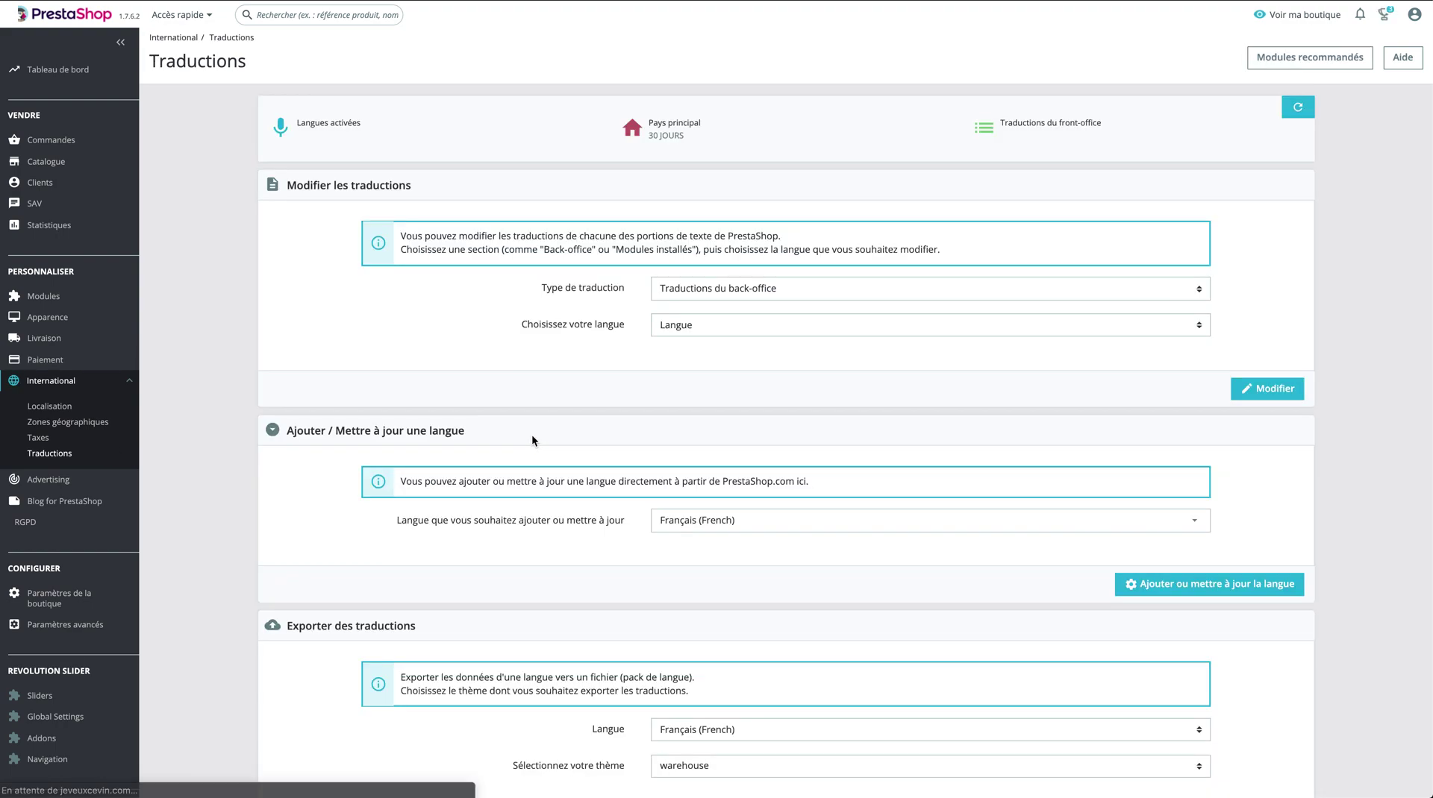
{"action": "left_click", "coordinate": [710, 310]}
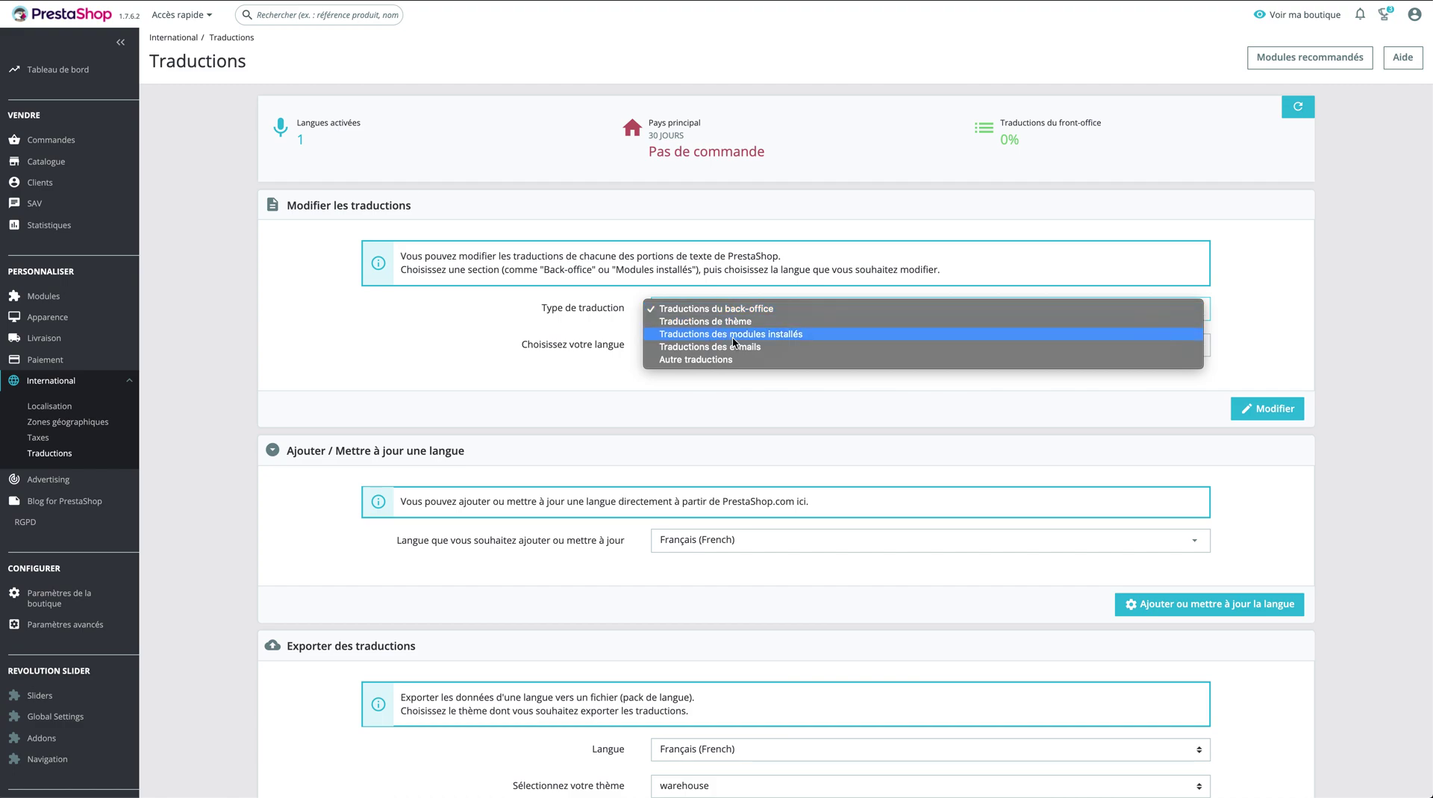
{"action": "left_click", "coordinate": [703, 333]}
{"action": "left_click", "coordinate": [712, 347]}
{"action": "left_click", "coordinate": [669, 356]}
{"action": "left_click", "coordinate": [686, 381]}
{"action": "left_click", "coordinate": [723, 395]}
{"action": "left_click", "coordinate": [1275, 446]}
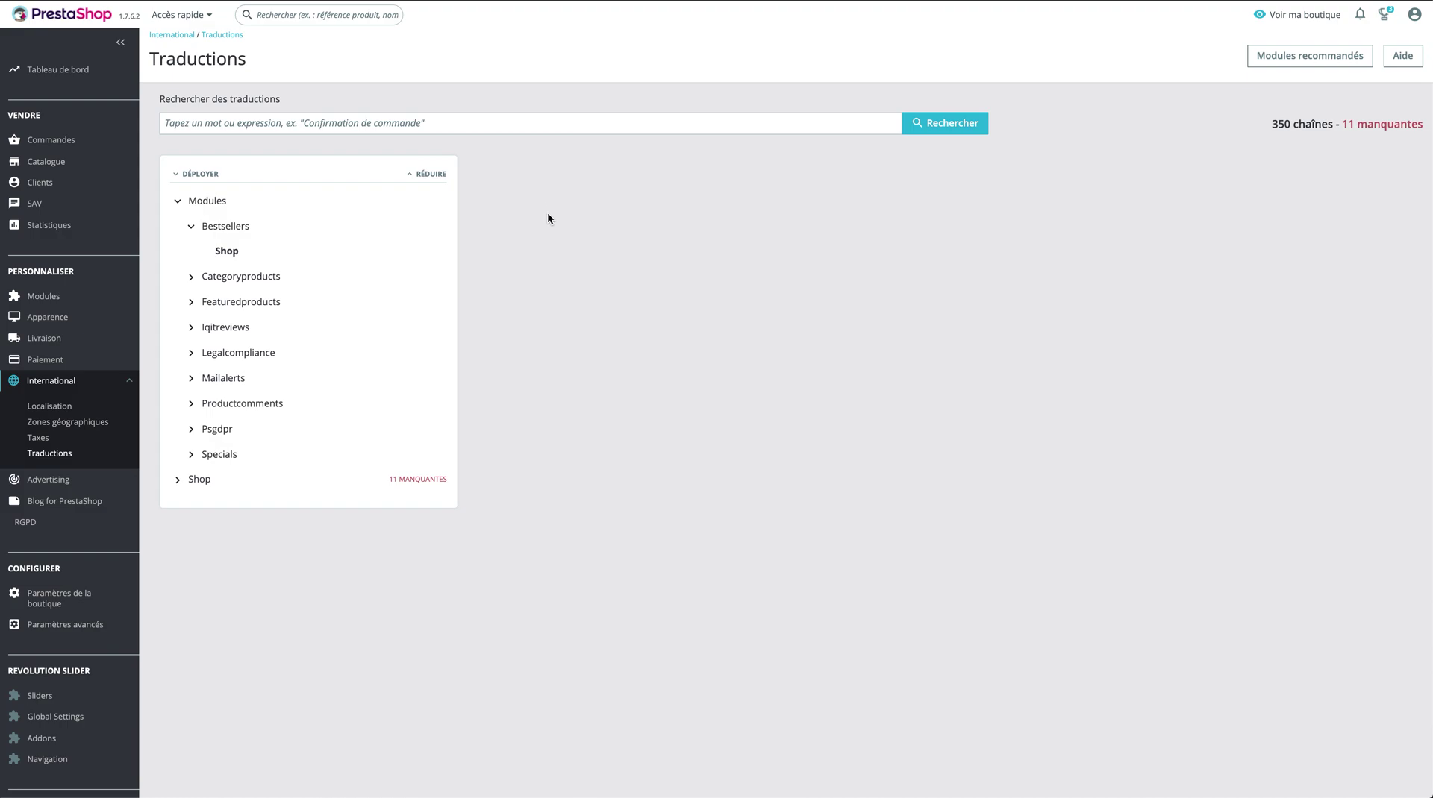
{"action": "left_click", "coordinate": [596, 262]}
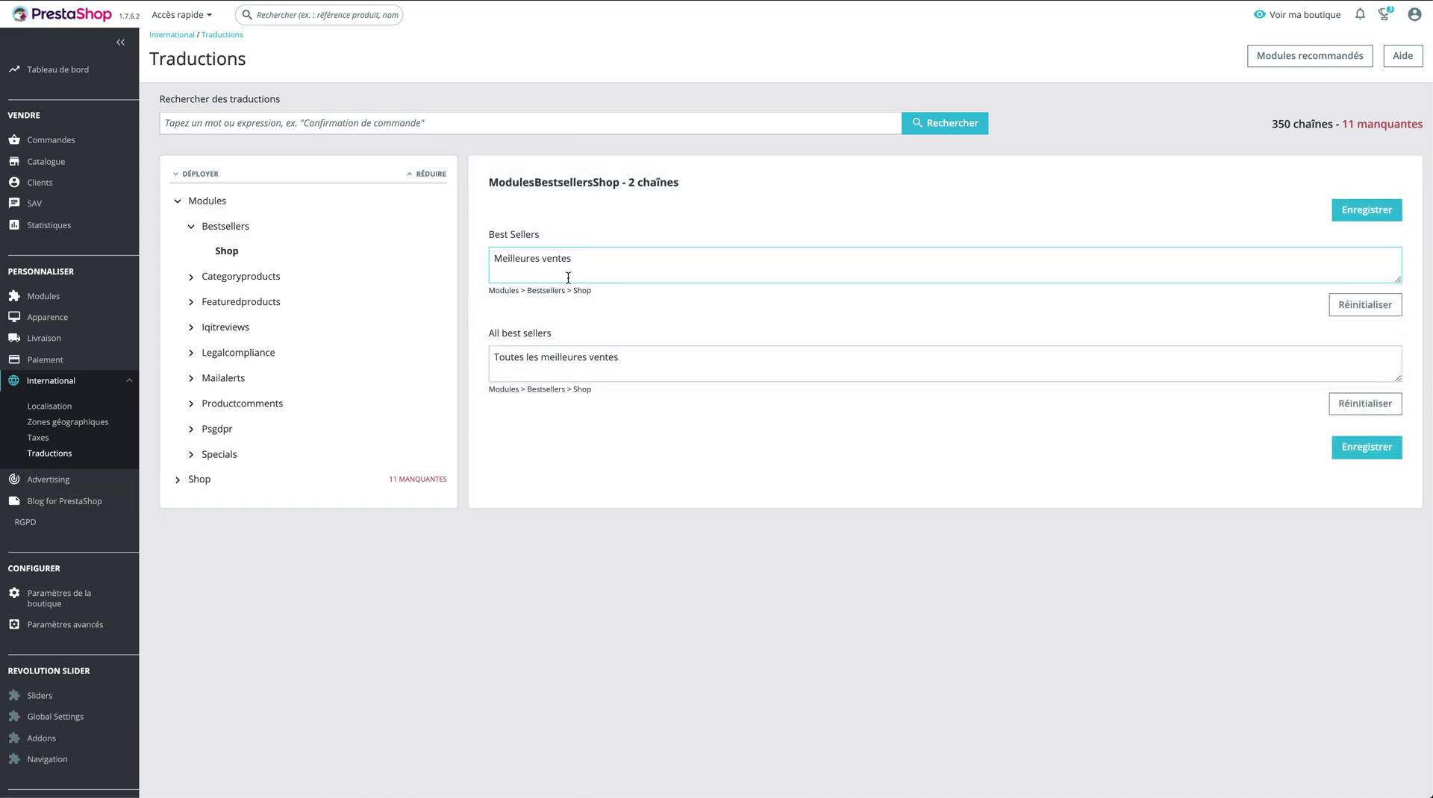
{"action": "left_click", "coordinate": [509, 260]}
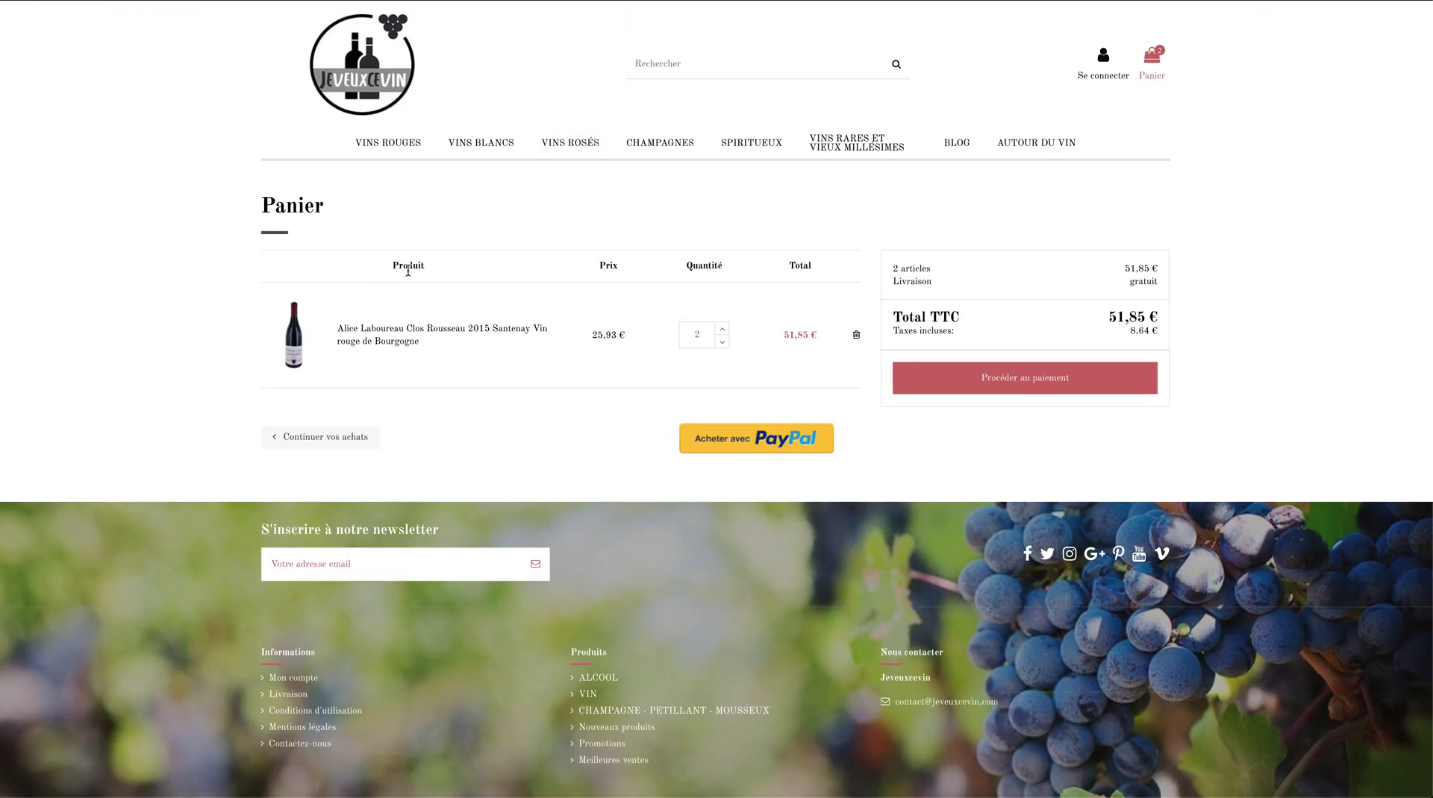
- Copy the column heading "Quantité" from the storefront cart page and search the theme translations for it
{"action": "double_click", "coordinate": [408, 266]}
{"action": "double_click", "coordinate": [696, 265]}
{"action": "key", "text": "ctrl+c"}
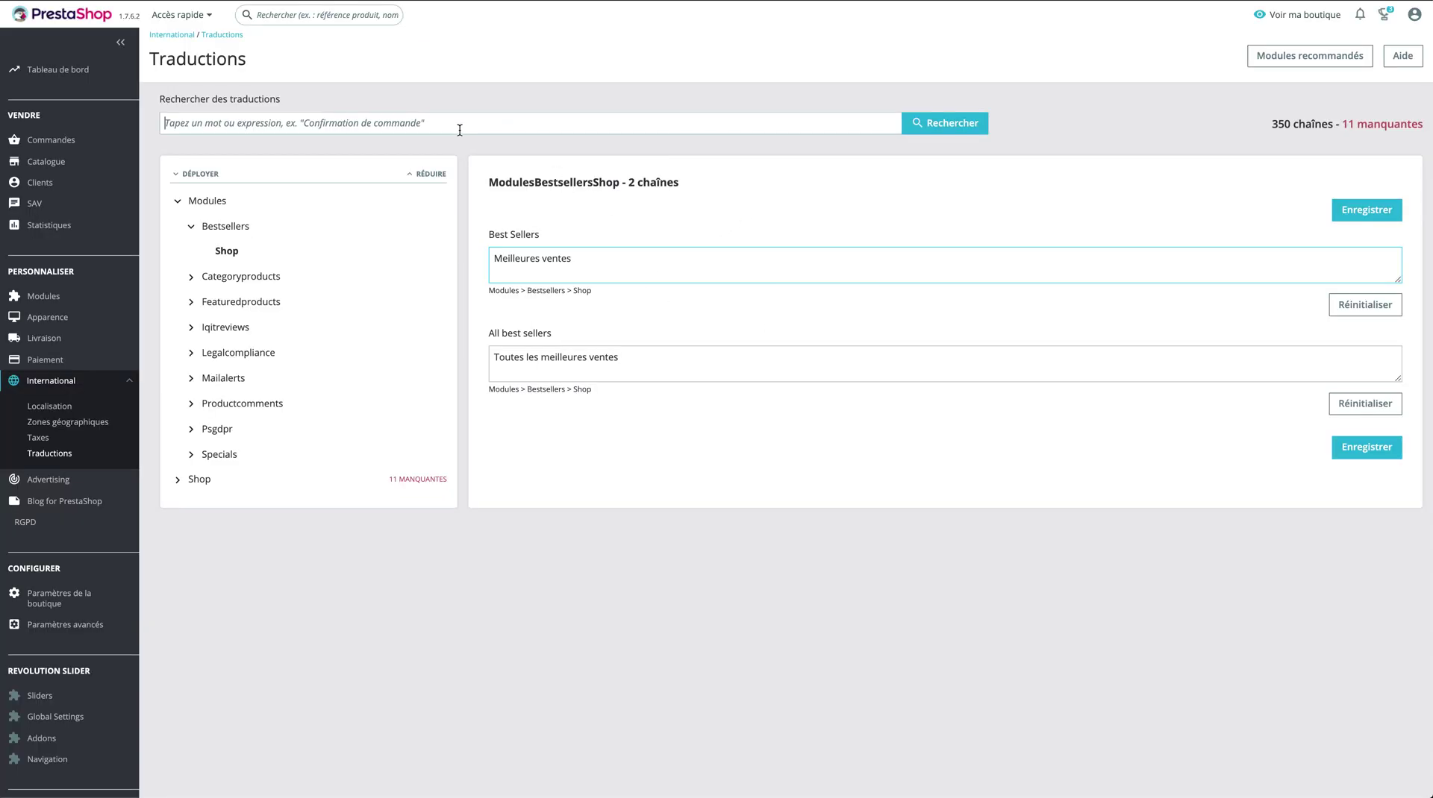
{"action": "left_click", "coordinate": [460, 130]}
{"action": "key", "text": "ctrl+v"}
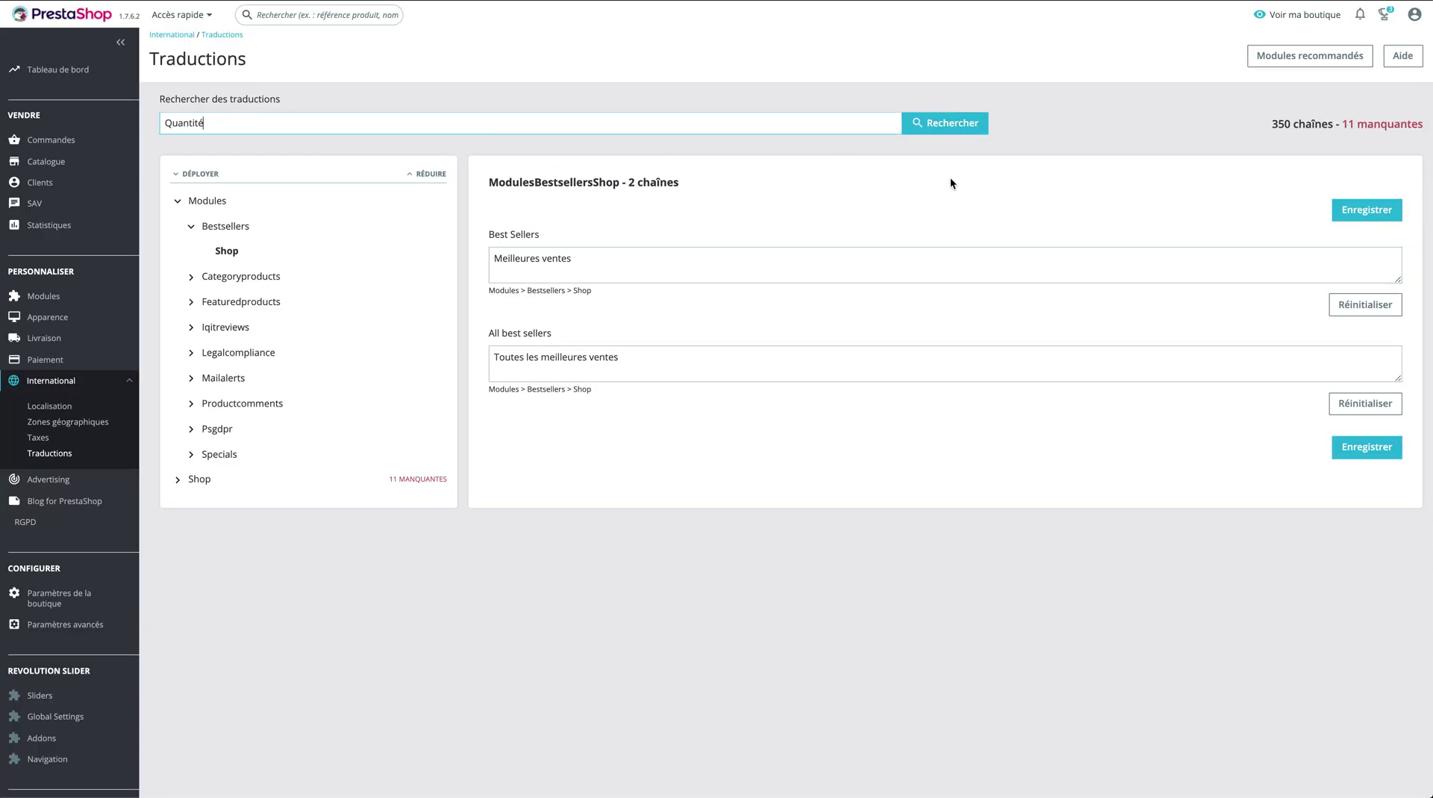
{"action": "left_click", "coordinate": [948, 126]}
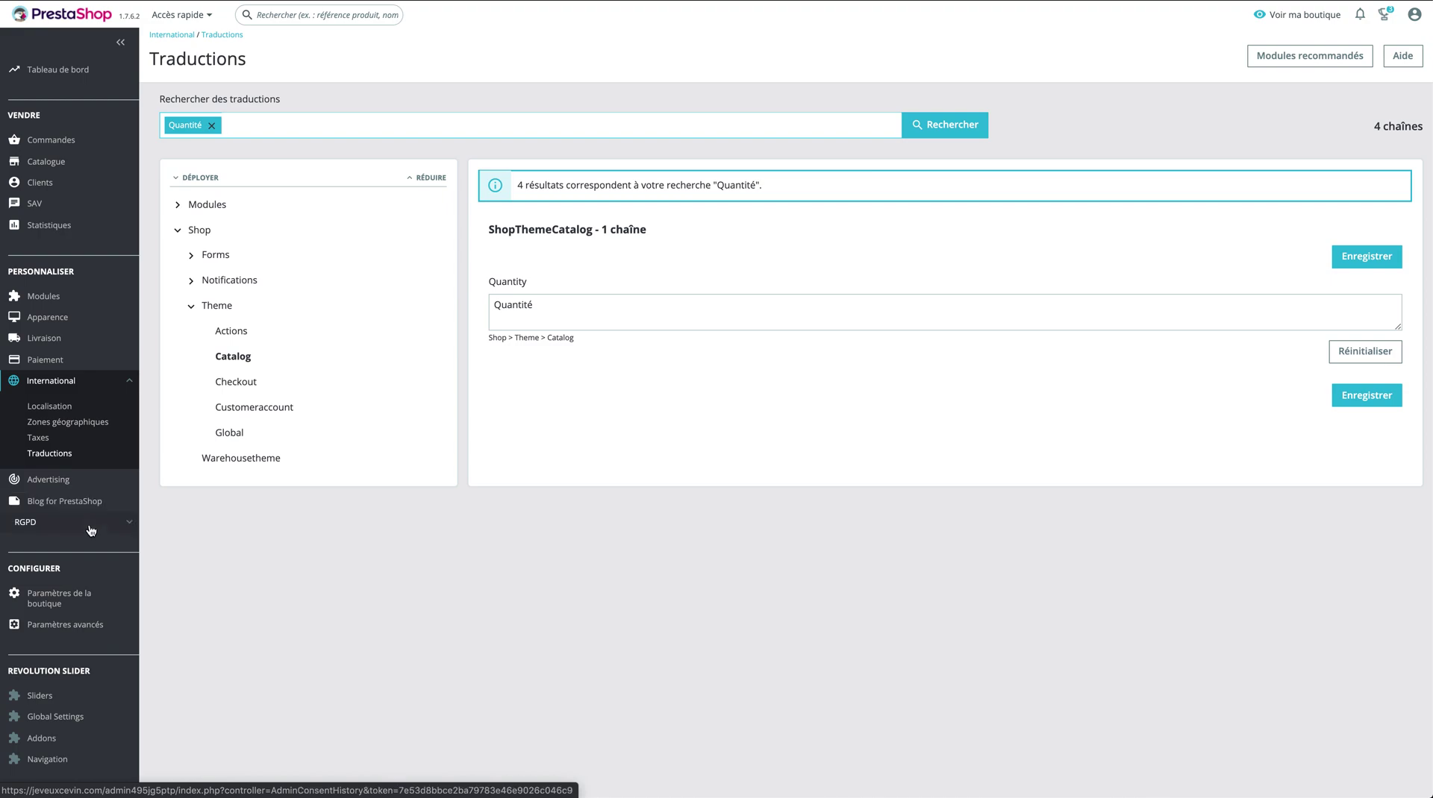
- Open the shop's general settings and look through the SSL, rounding and display options
{"action": "mouse_move", "coordinate": [90, 529]}
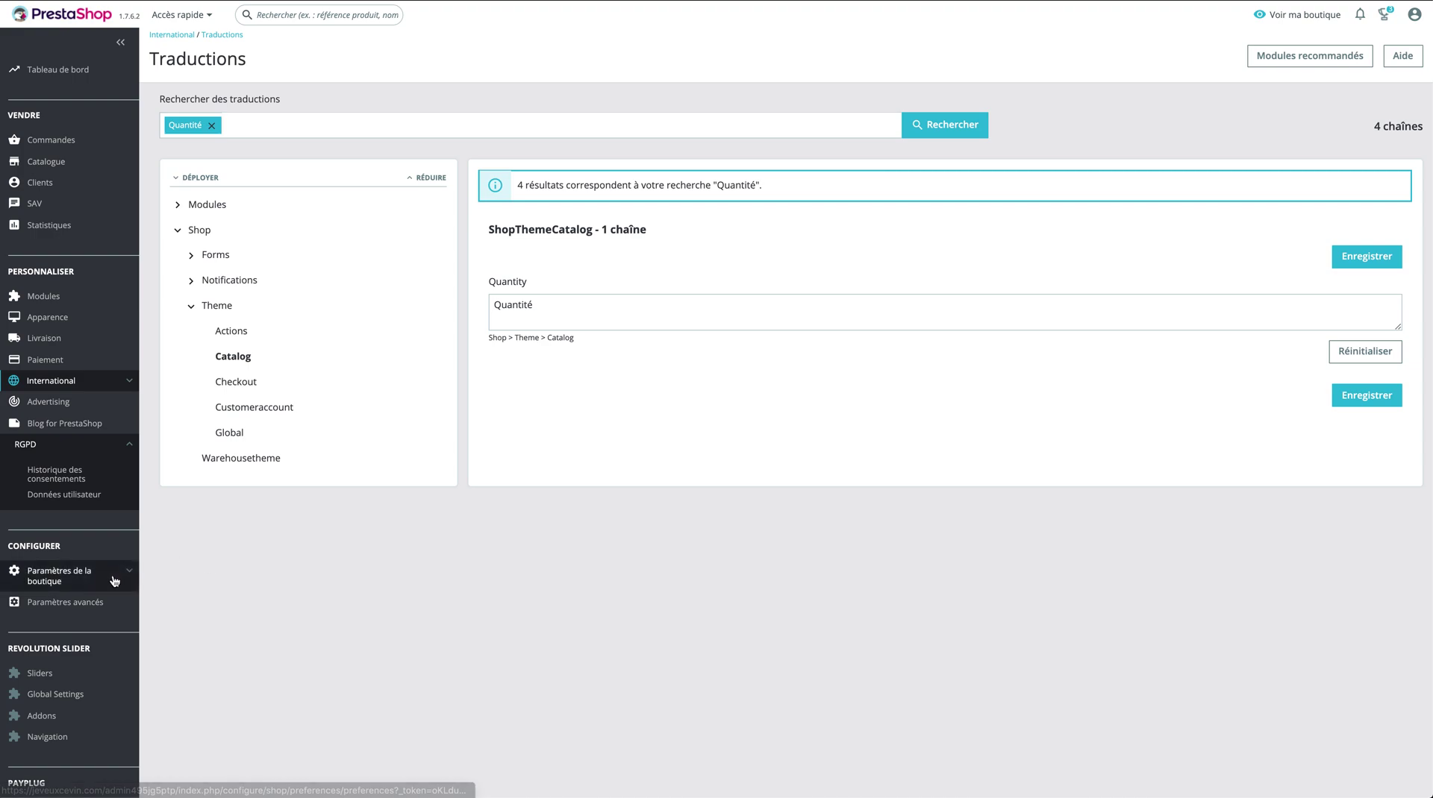
{"action": "mouse_move", "coordinate": [114, 582]}
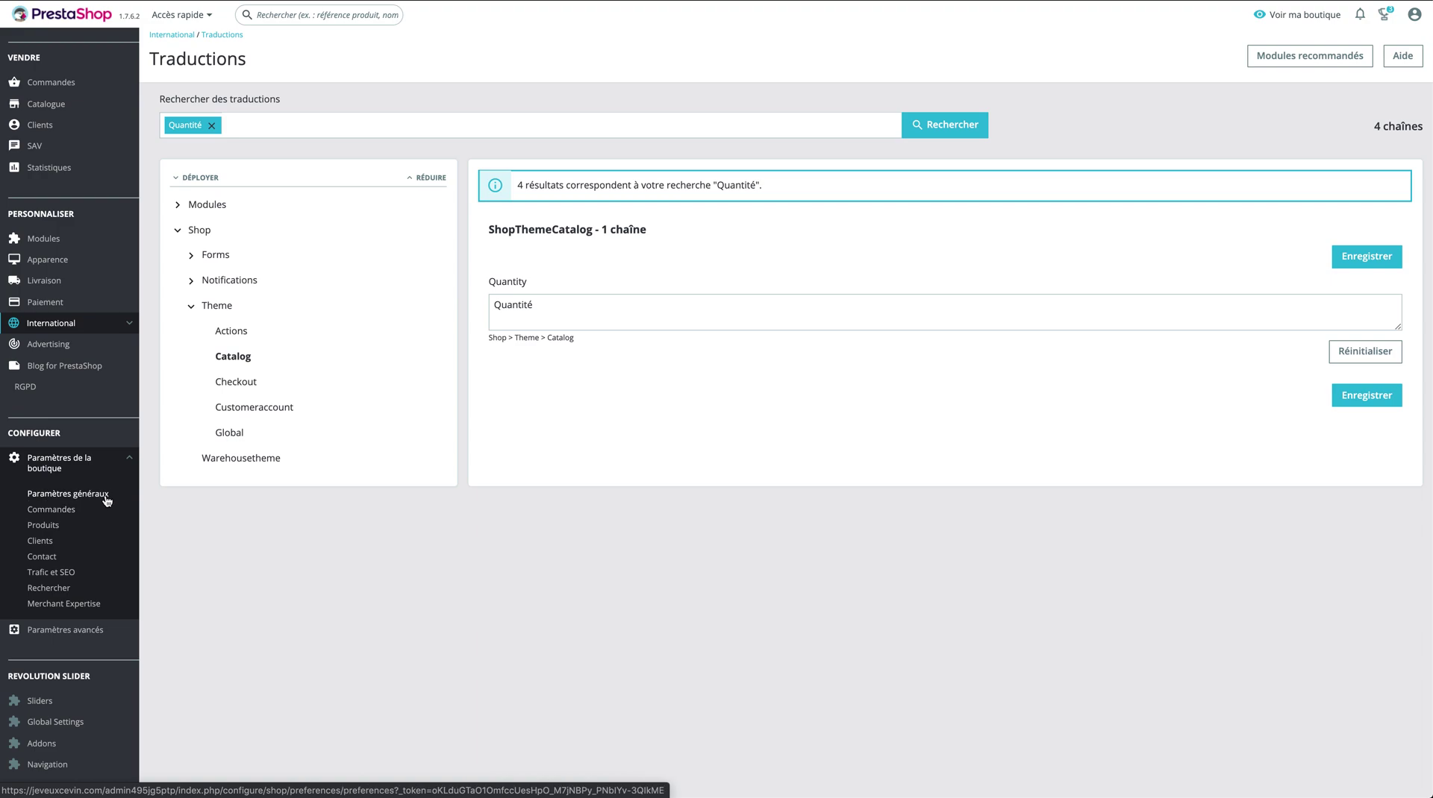
{"action": "left_click", "coordinate": [106, 494]}
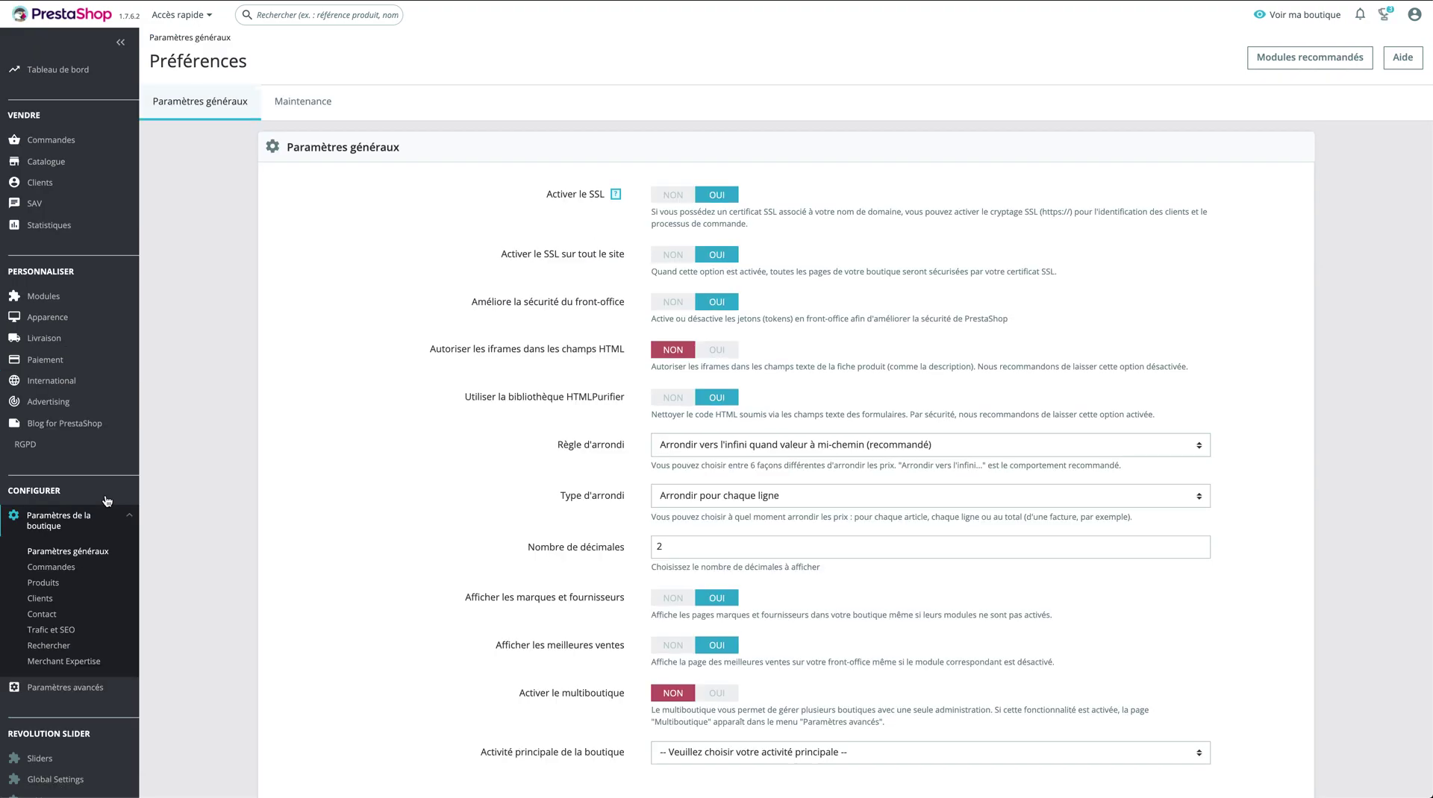
{"action": "scroll", "coordinate": [583, 568], "scroll_direction": "down", "scroll_amount": 2}
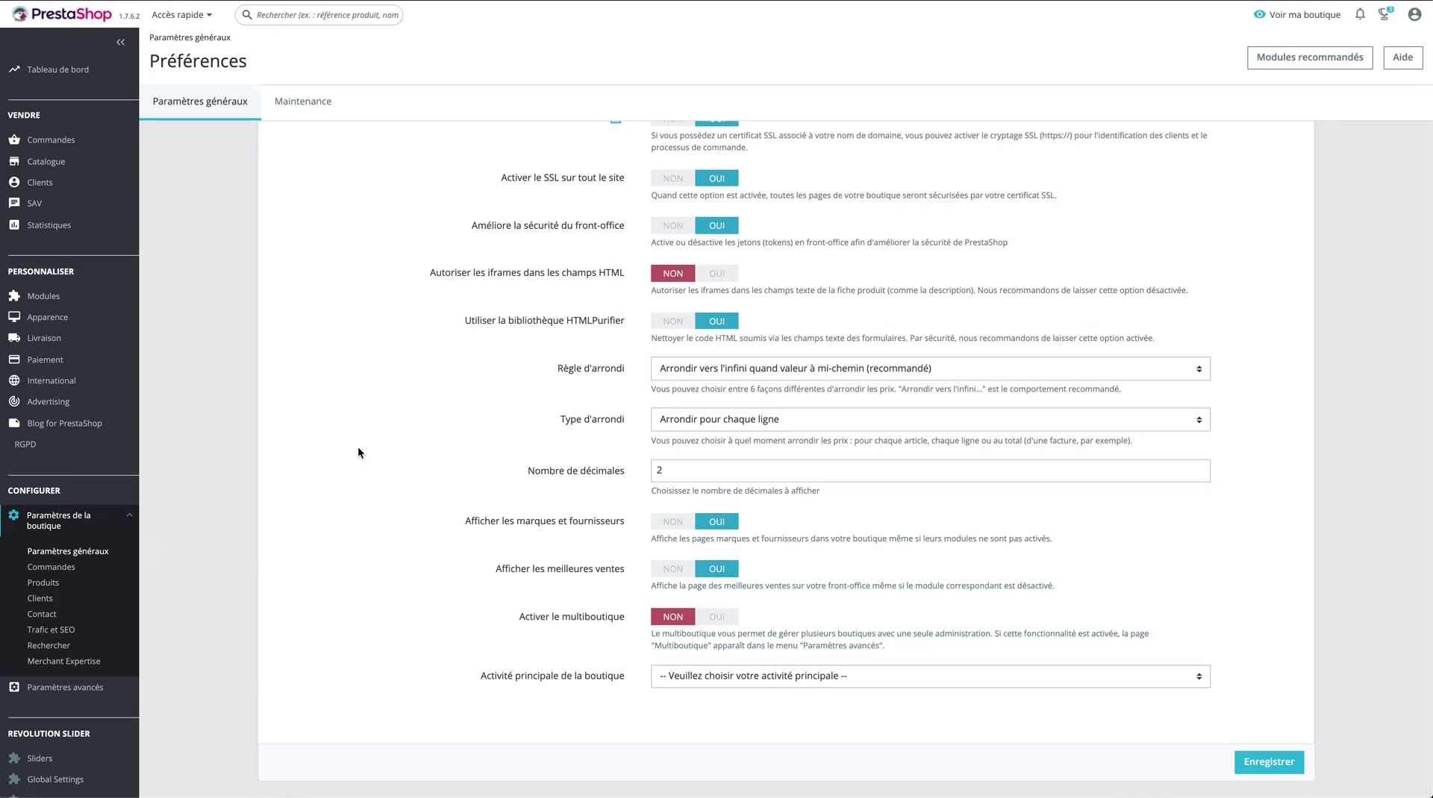
- Open the shop's product settings and examine the pagination options for products per page and default sorting
{"action": "left_click", "coordinate": [42, 583]}
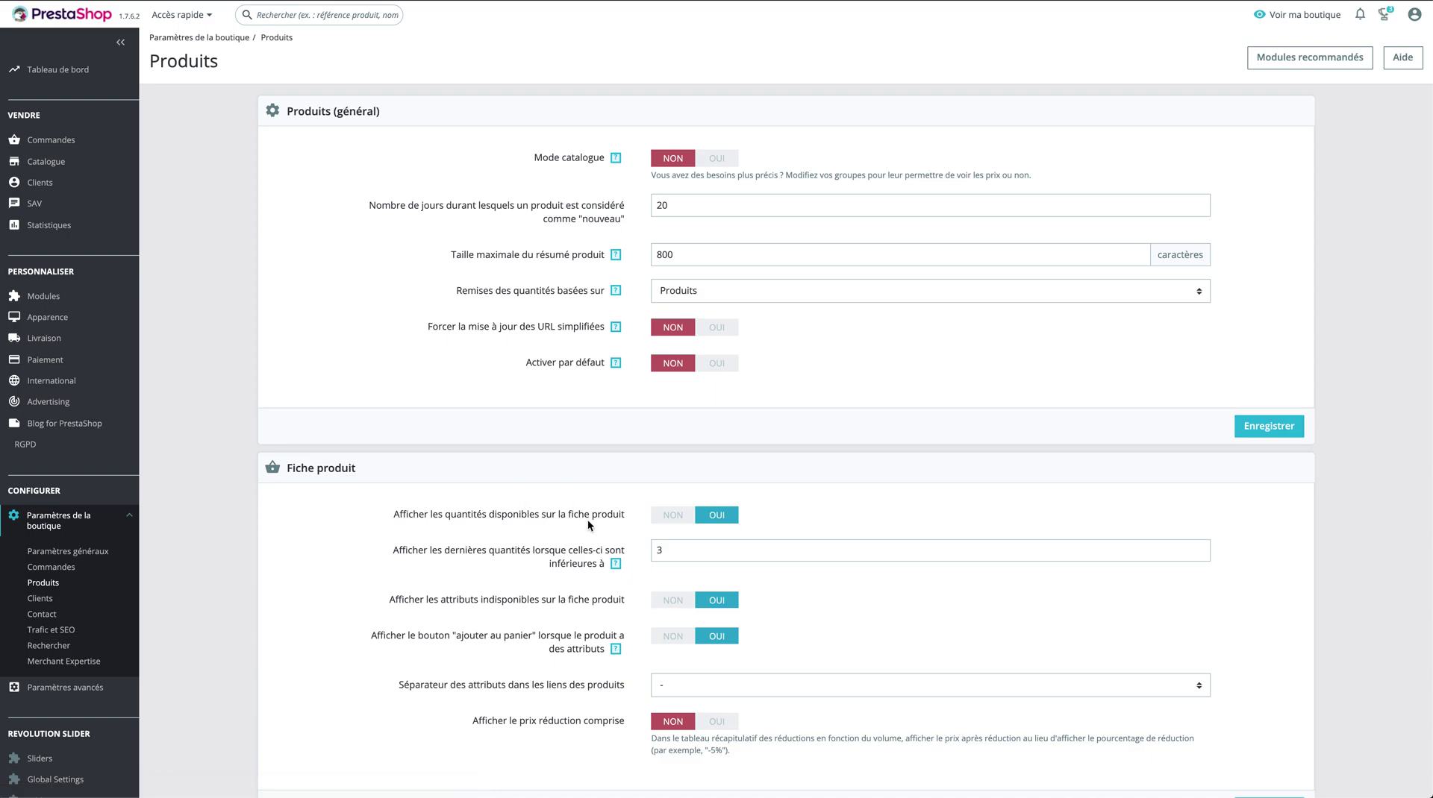
{"action": "scroll", "coordinate": [588, 524], "scroll_direction": "down", "scroll_amount": 10}
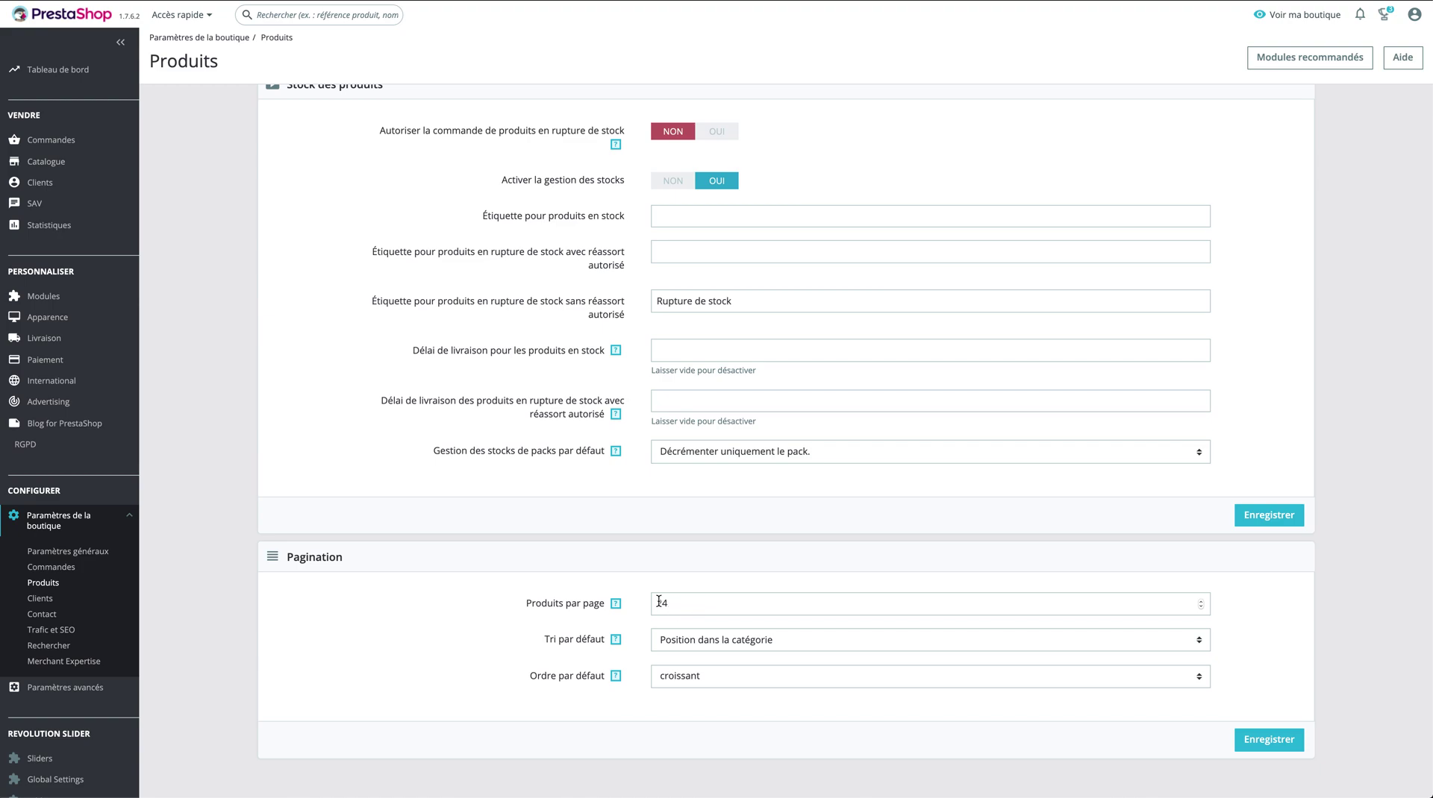
{"action": "left_click", "coordinate": [681, 605]}
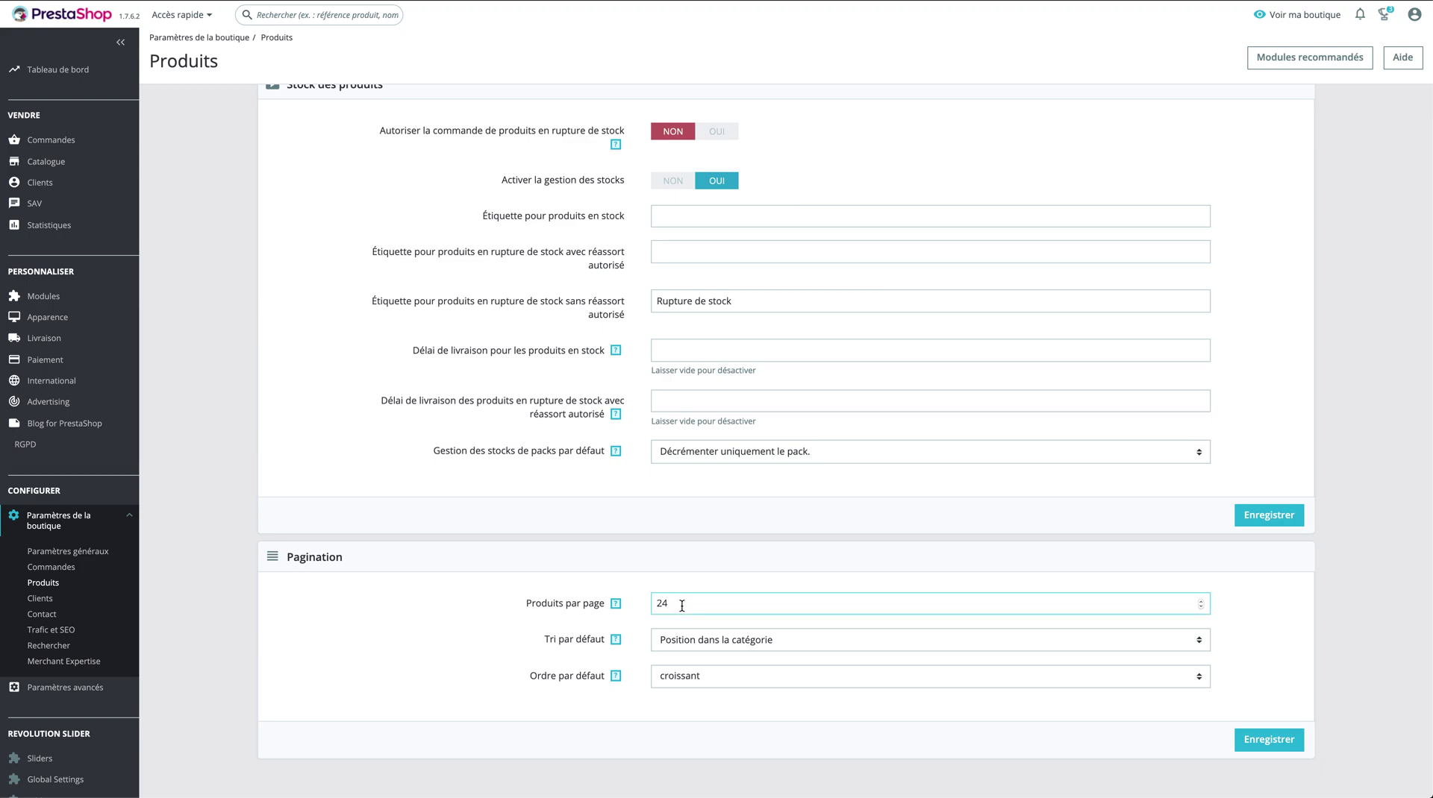
{"action": "double_click", "coordinate": [663, 604]}
{"action": "left_click", "coordinate": [700, 643]}
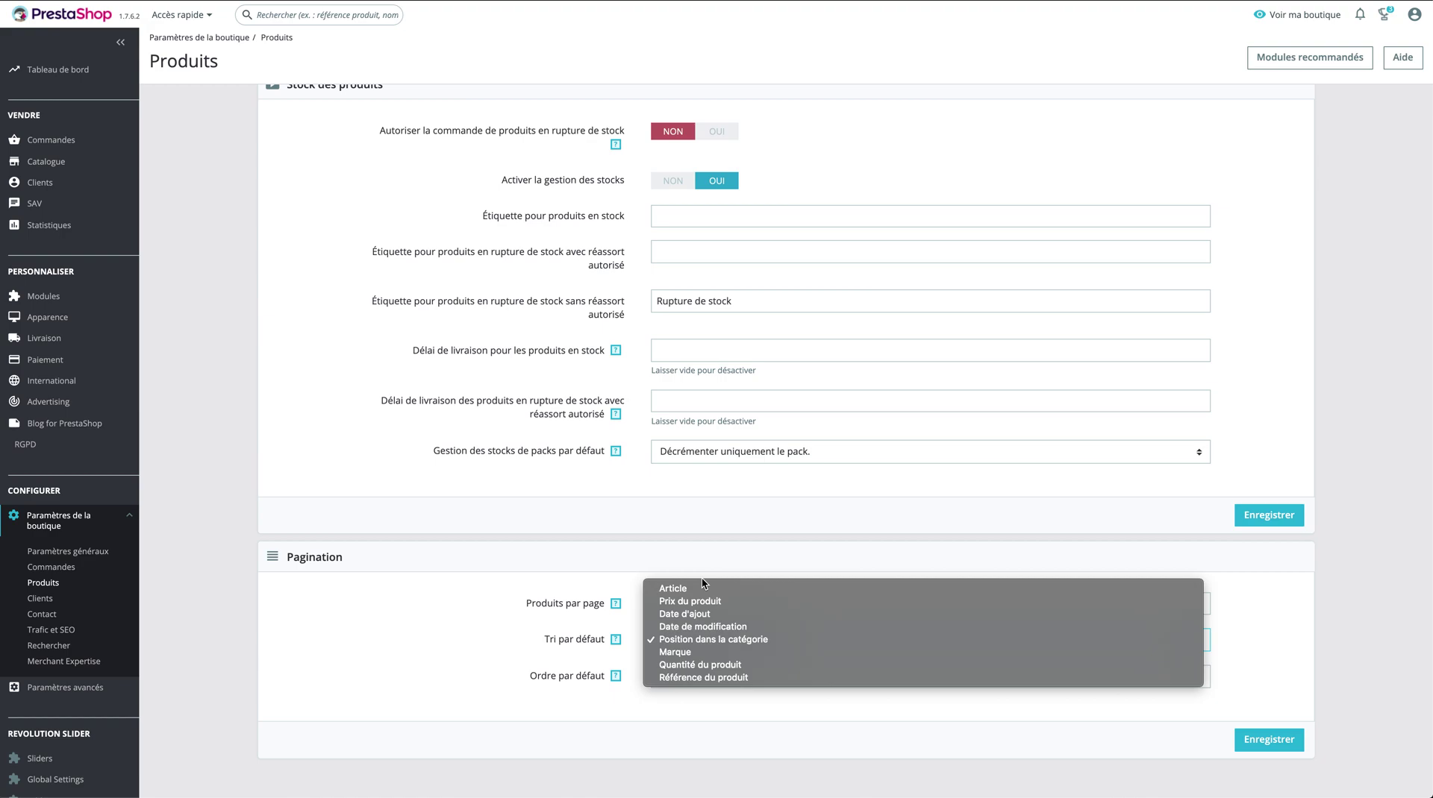
{"action": "left_click", "coordinate": [753, 701]}
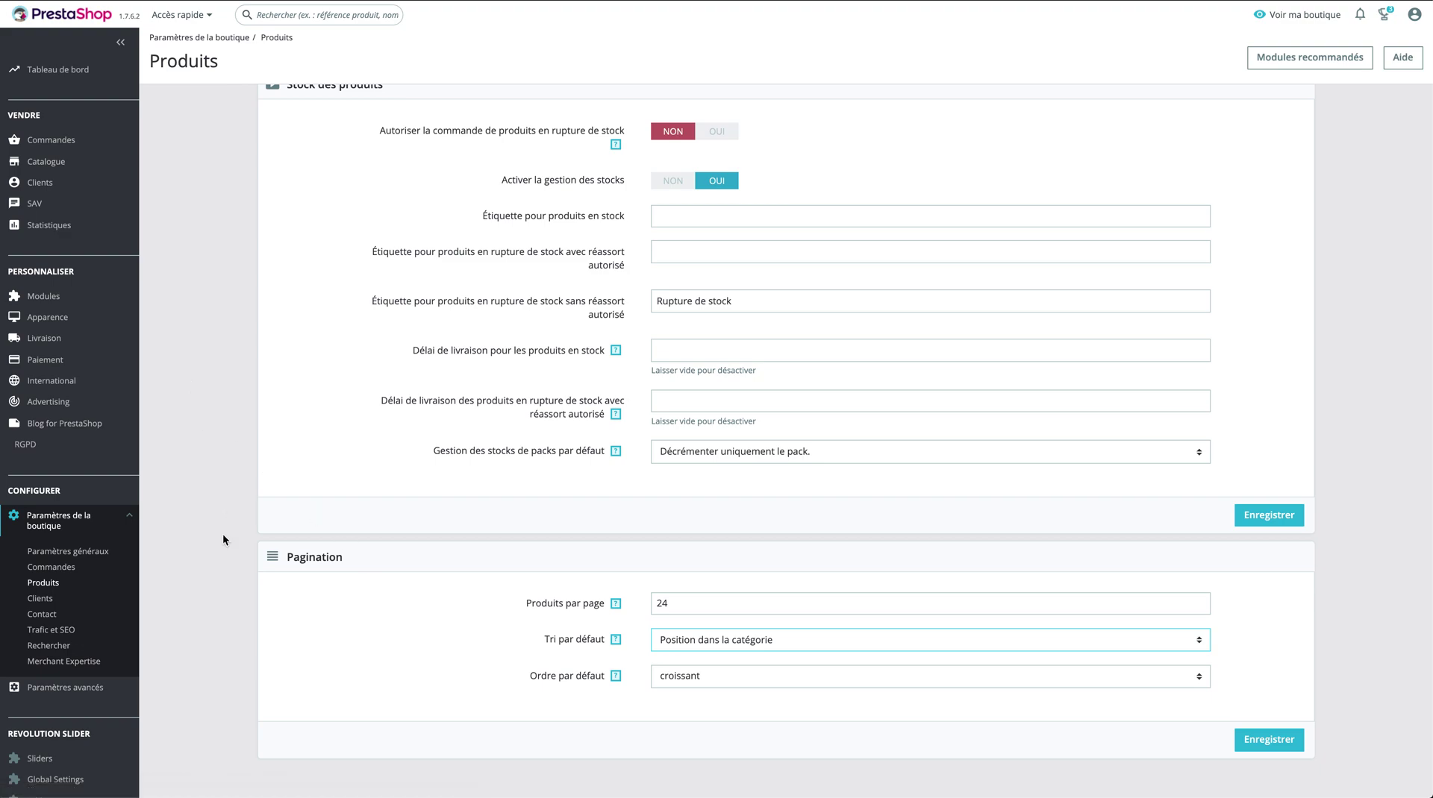
- View the shop's contact list and open the shop's search settings
{"action": "left_click", "coordinate": [63, 618]}
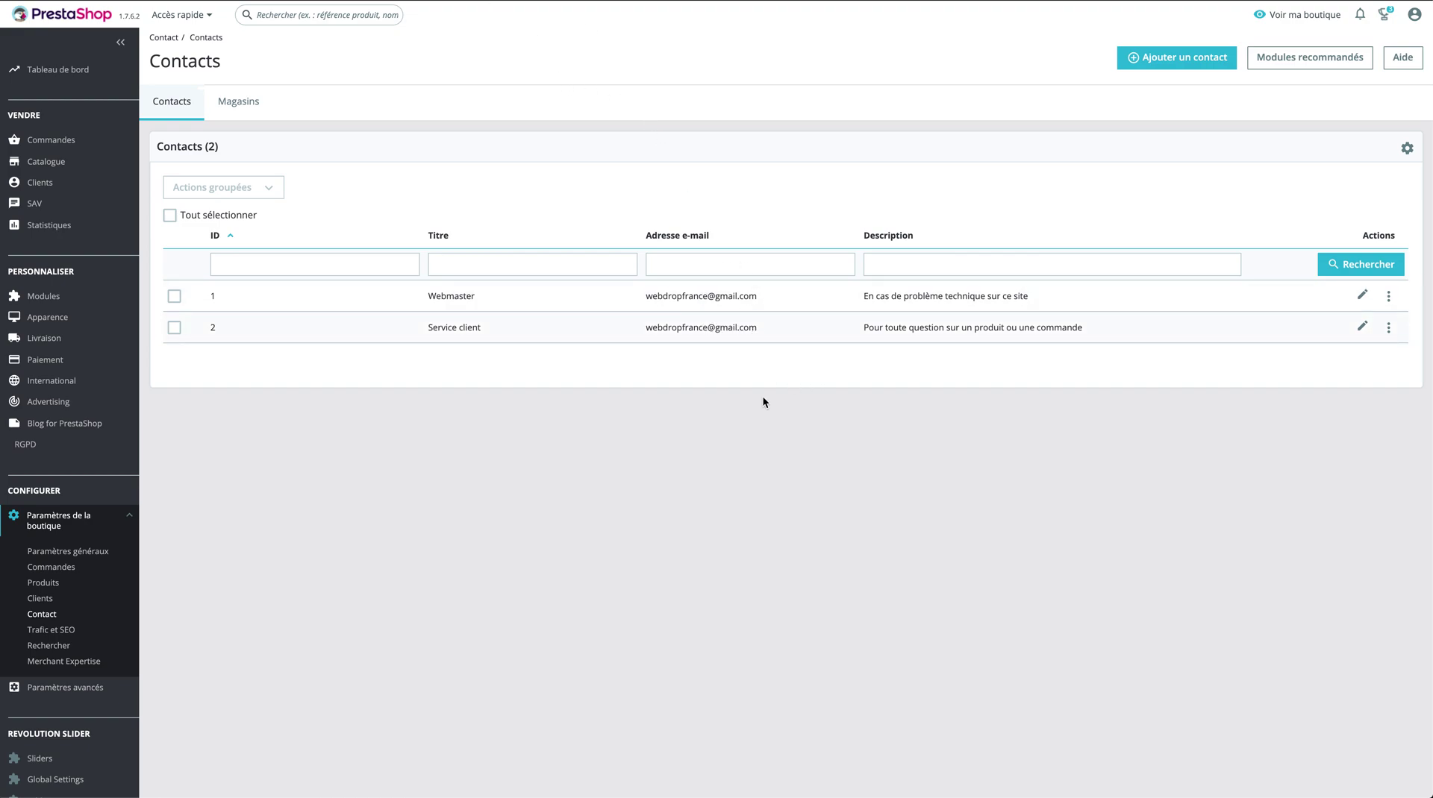
{"action": "left_click", "coordinate": [97, 646]}
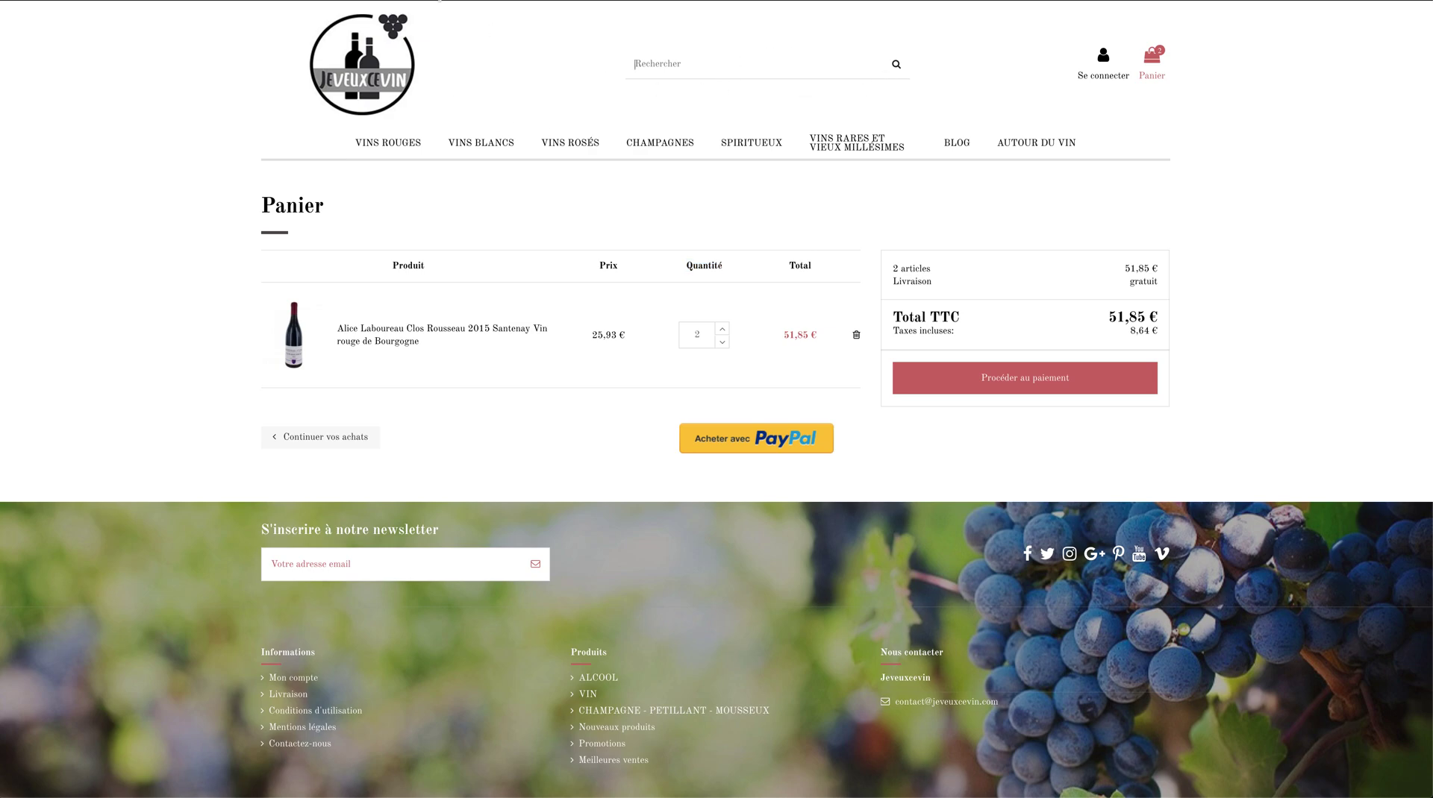
- Copy "rouge de Bourgogne" from the product name in the storefront cart and search the shop for it
{"action": "left_click", "coordinate": [665, 64]}
{"action": "left_click_drag", "start_coordinate": [429, 348], "coordinate": [337, 341]}
{"action": "key", "text": "ctrl+c"}
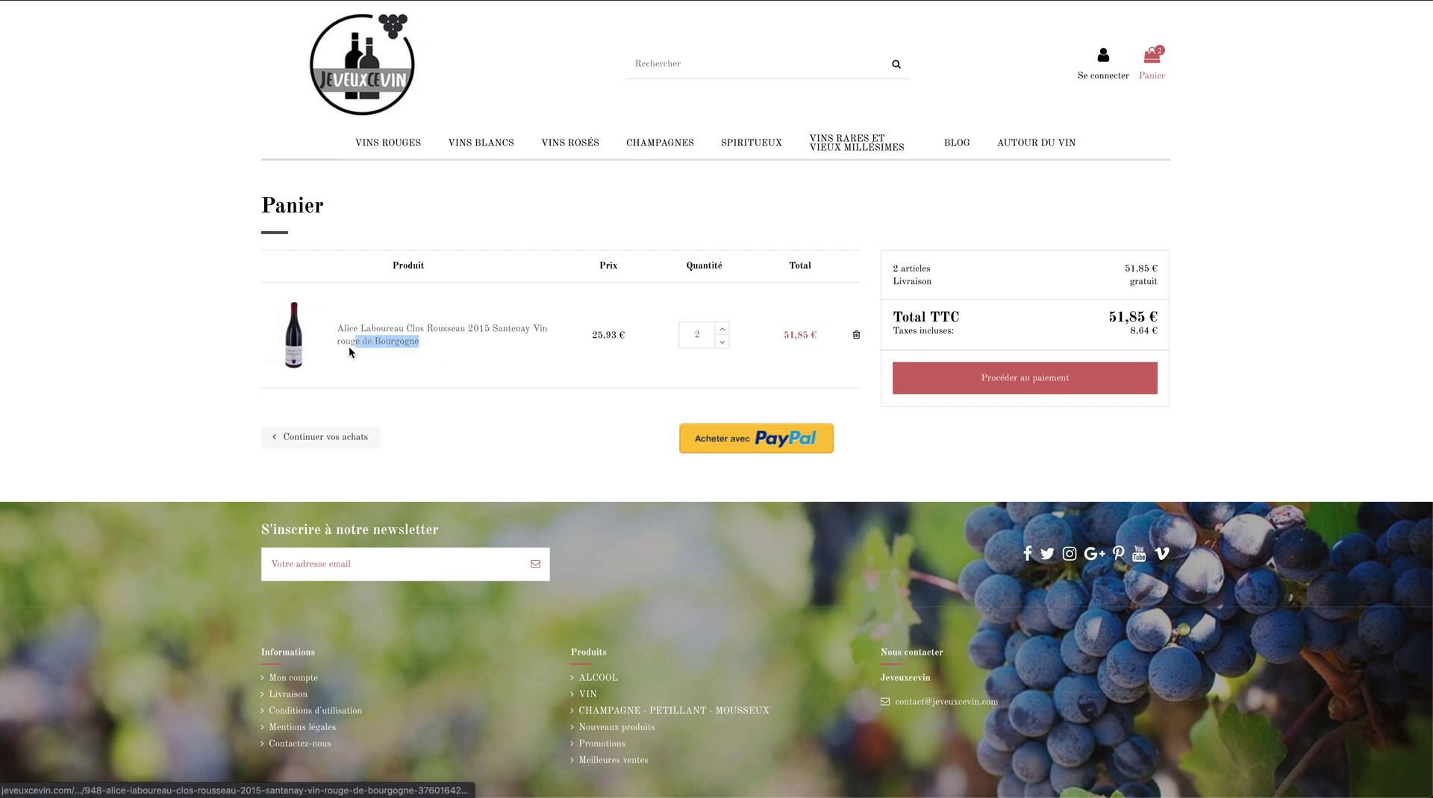
{"action": "left_click", "coordinate": [683, 65]}
{"action": "key", "text": "ctrl+v"}
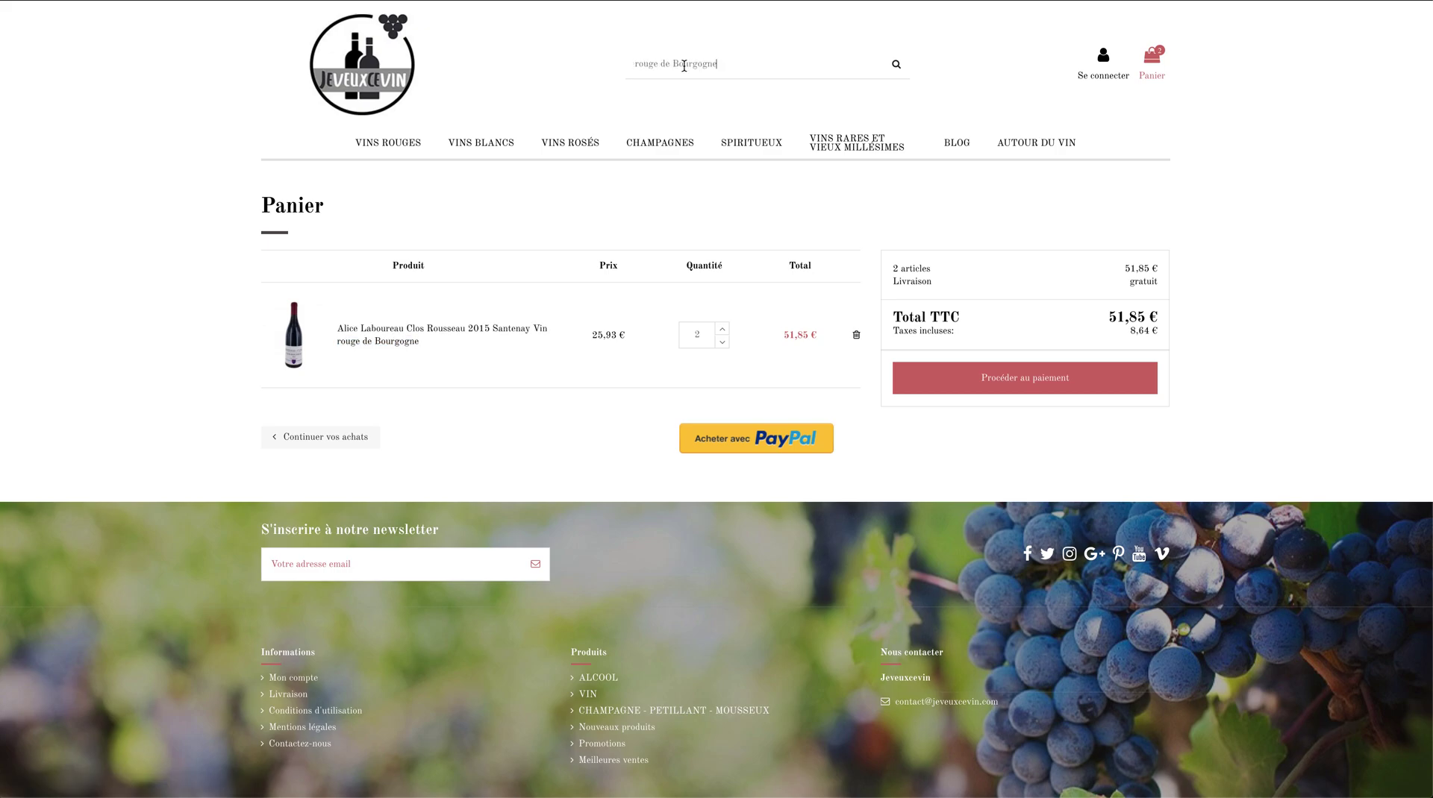
{"action": "left_click", "coordinate": [894, 64]}
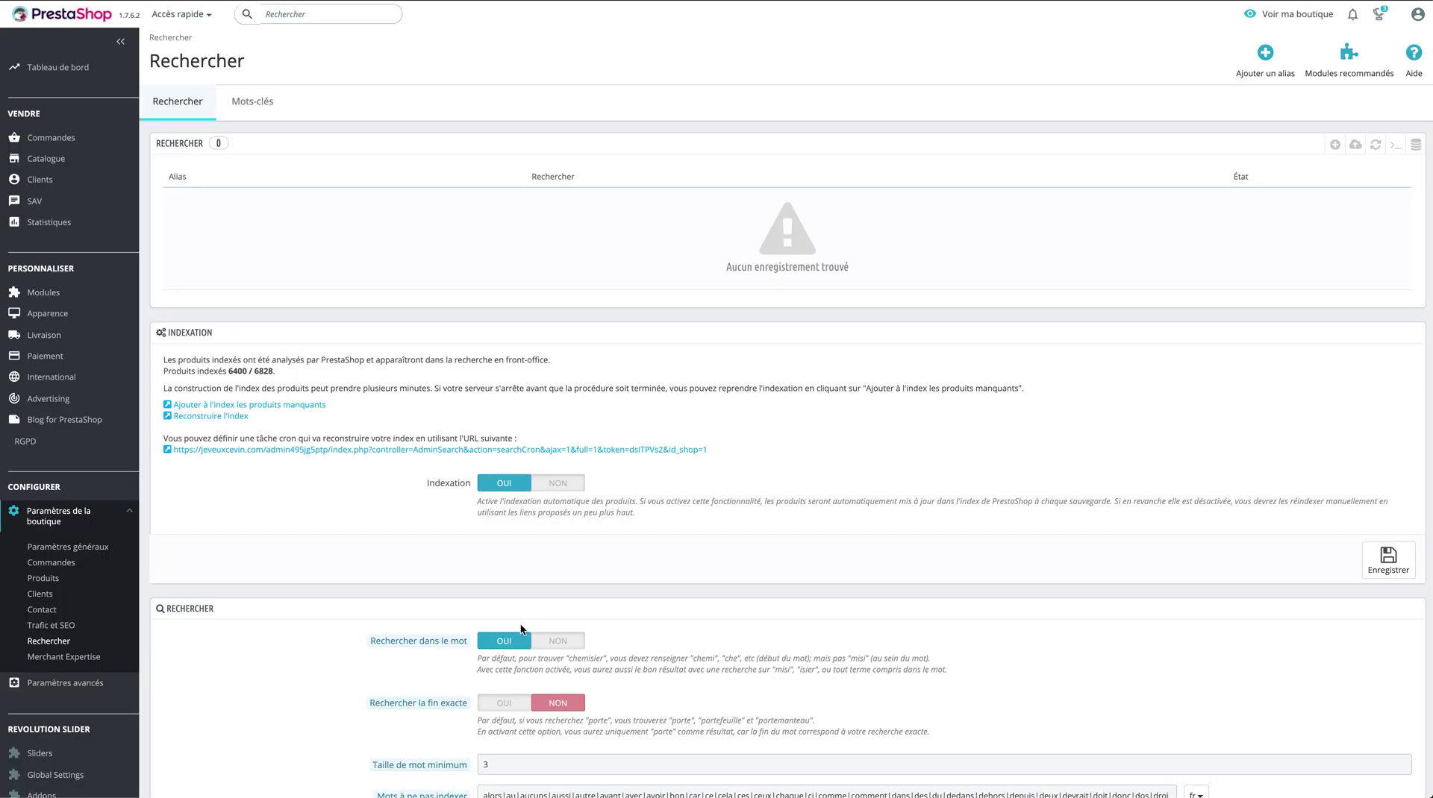
- Add the missing products to the shop's search index and look through the storefront search results
{"action": "left_click", "coordinate": [273, 405]}
{"action": "left_click_drag", "start_coordinate": [232, 372], "coordinate": [289, 375]}
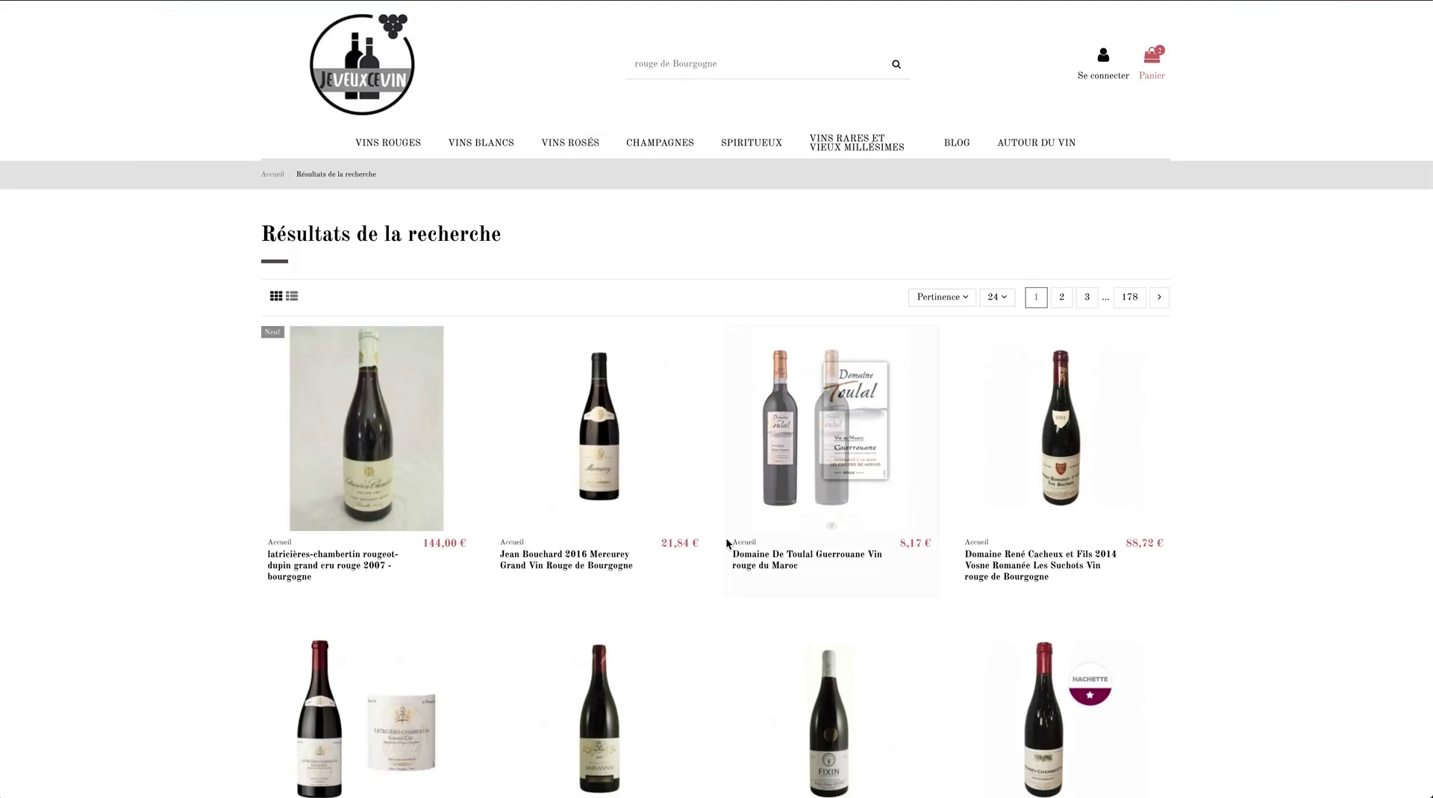
{"action": "scroll", "coordinate": [728, 544], "scroll_direction": "down", "scroll_amount": 5}
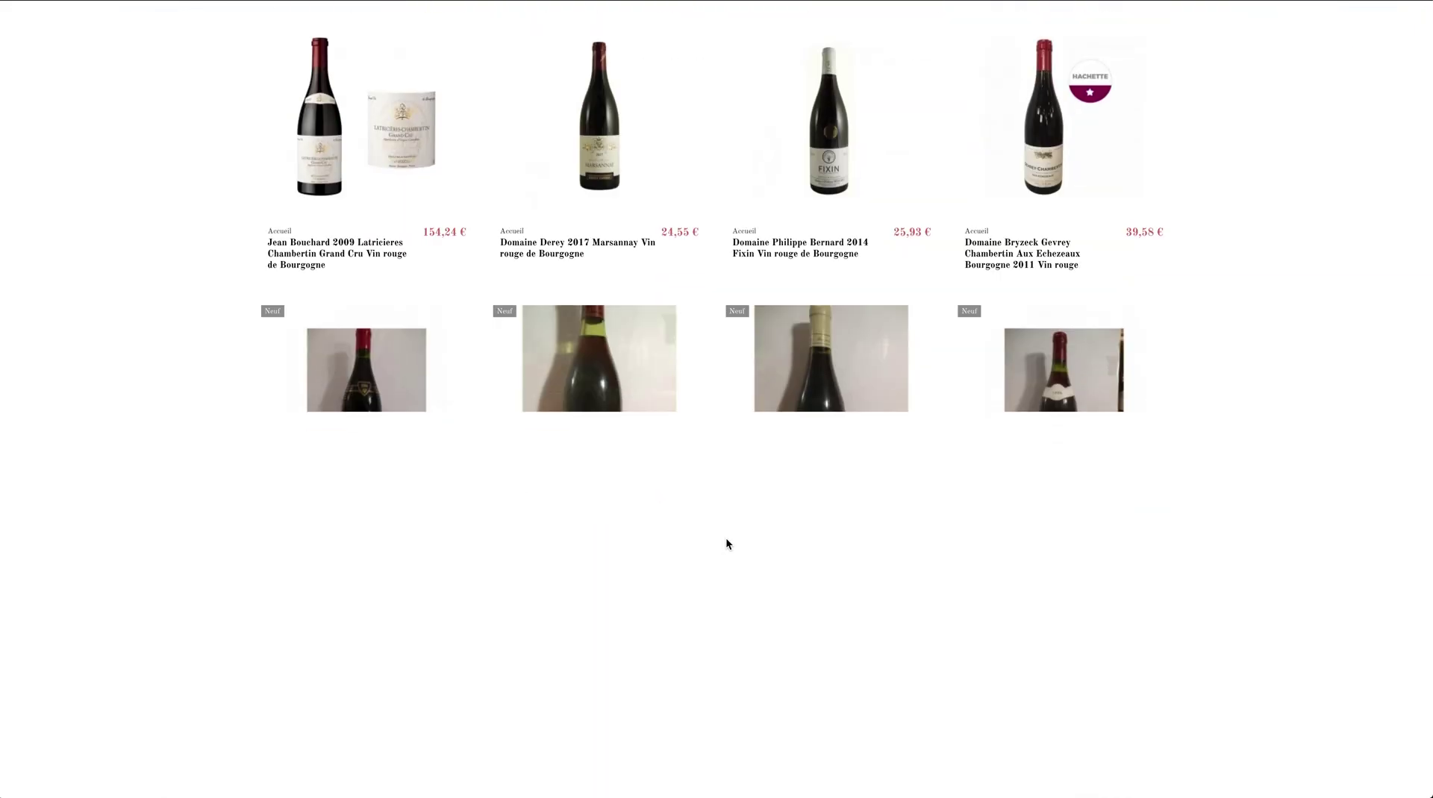
{"action": "scroll", "coordinate": [725, 541], "scroll_direction": "up", "scroll_amount": 5}
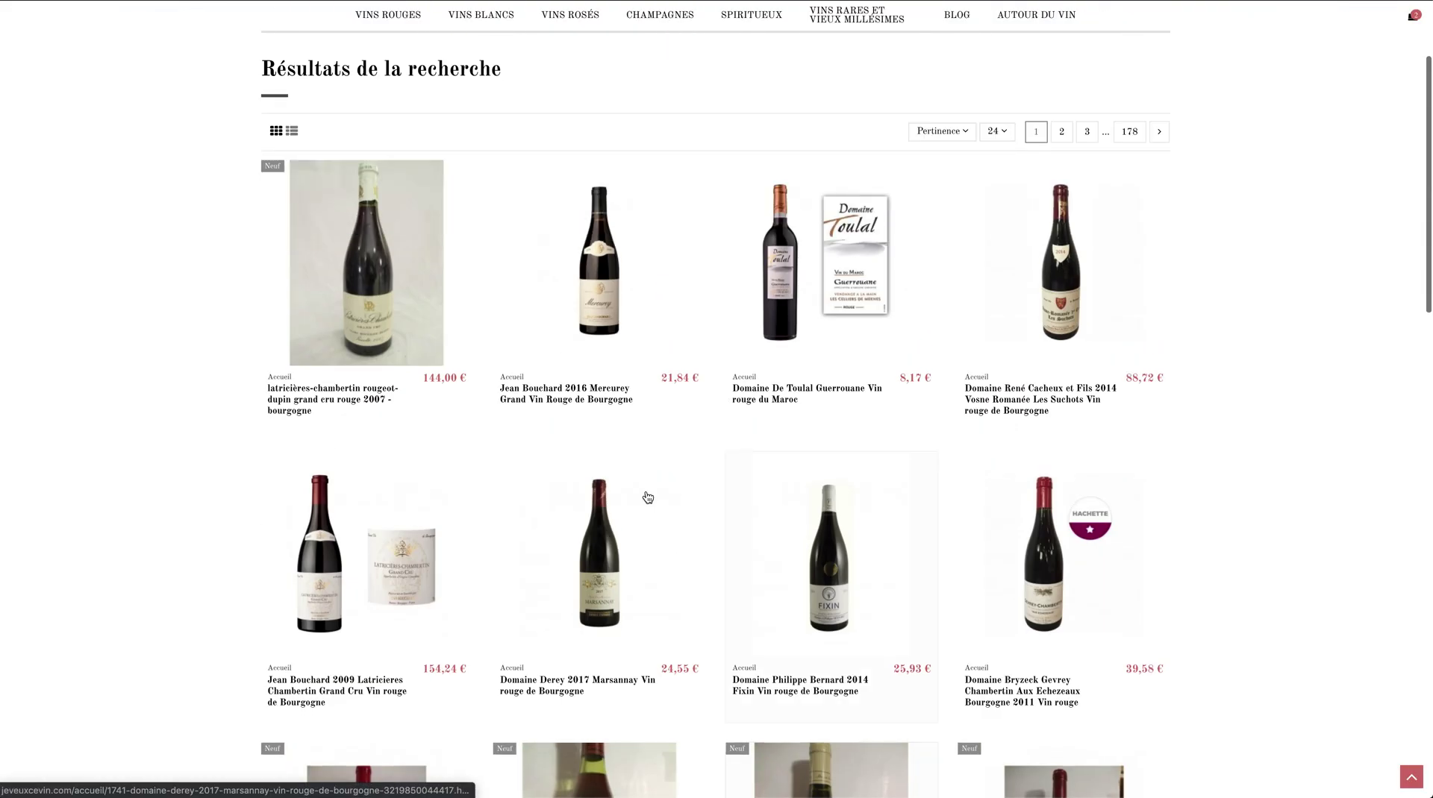
{"action": "scroll", "coordinate": [381, 310], "scroll_direction": "up", "scroll_amount": 3}
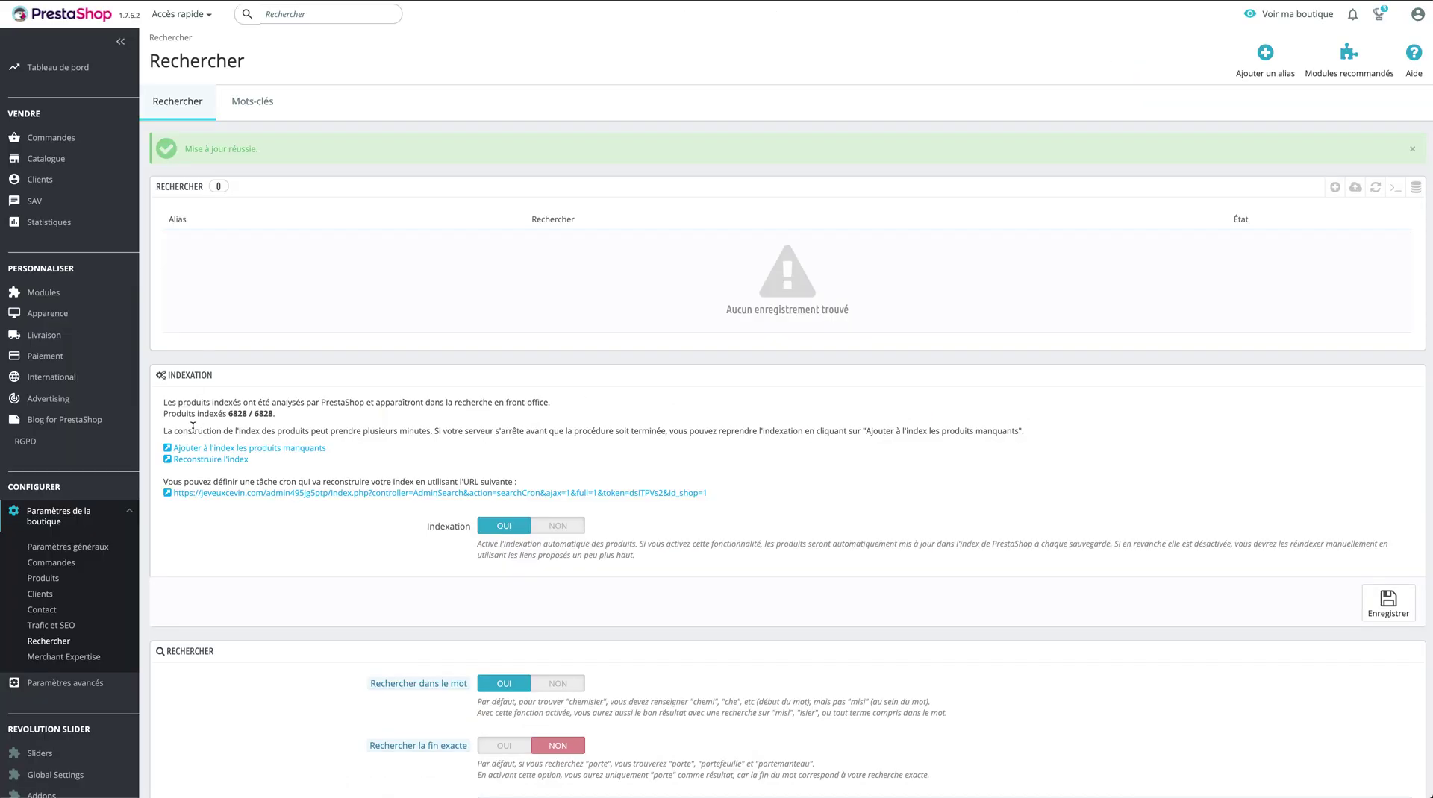
{"action": "scroll", "coordinate": [288, 544], "scroll_direction": "down", "scroll_amount": 3}
{"action": "scroll", "coordinate": [290, 545], "scroll_direction": "up", "scroll_amount": 3}
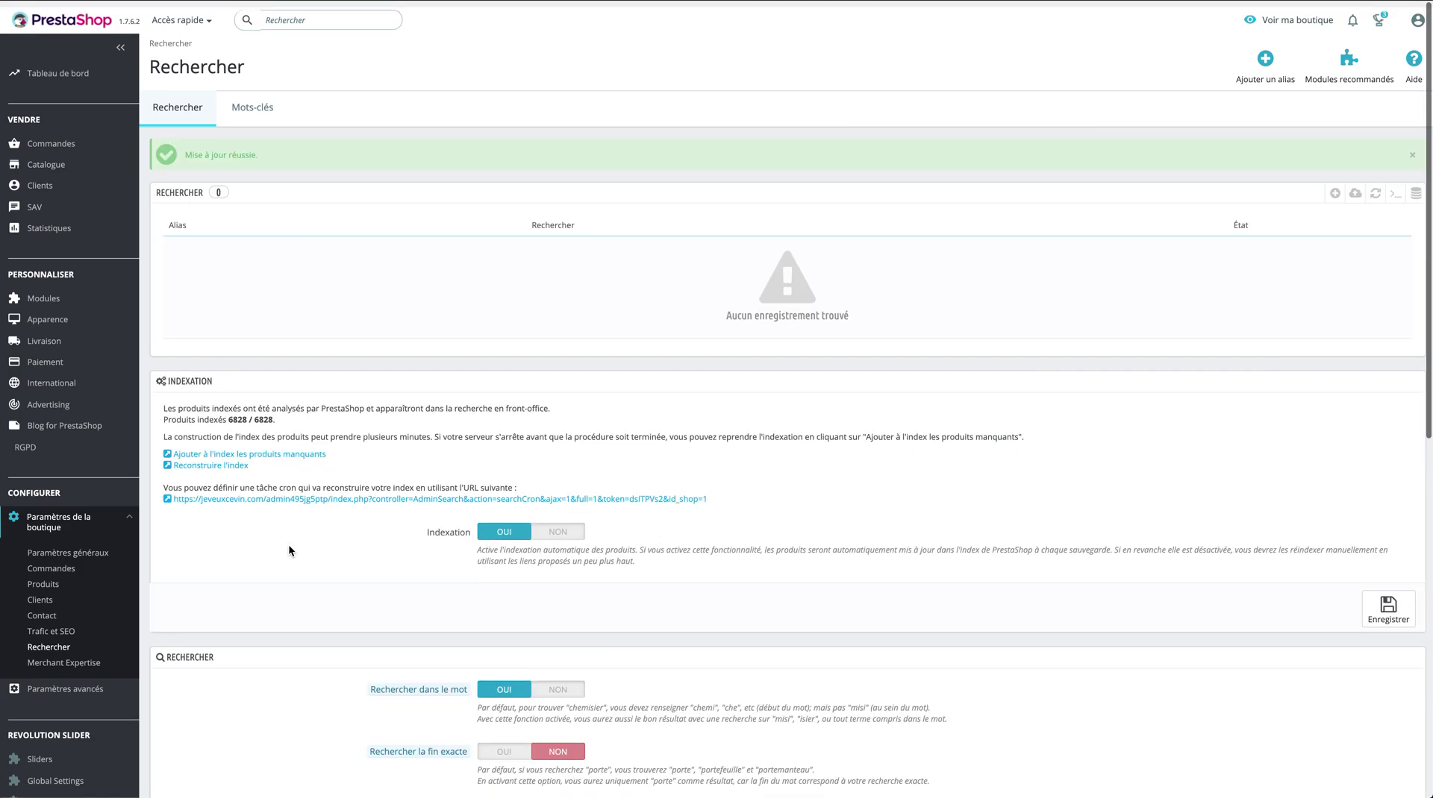
- In the advanced performance settings, set "Désactiver toutes les surcharges" to OUI and save the debug mode options
{"action": "left_click", "coordinate": [104, 683]}
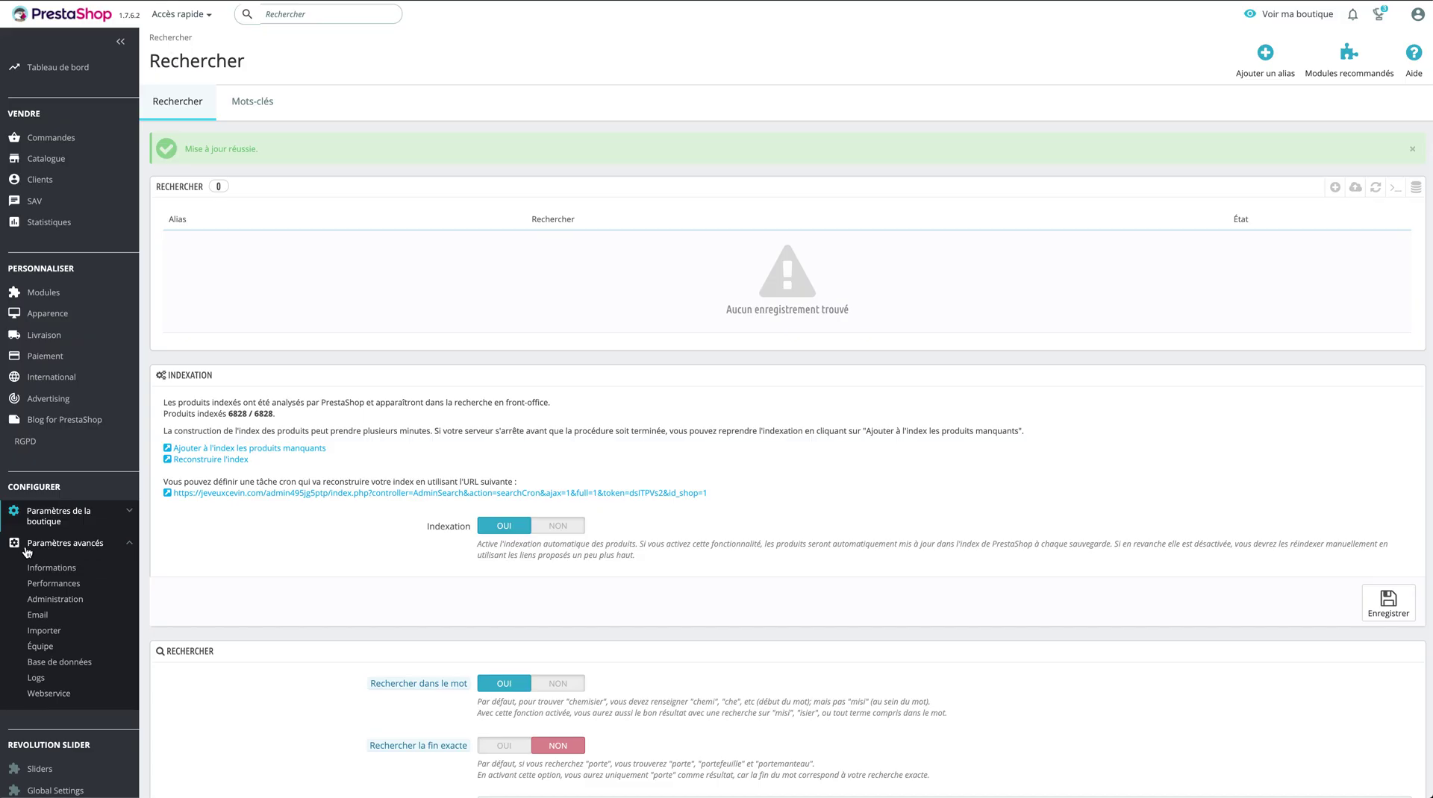
{"action": "left_click", "coordinate": [75, 585]}
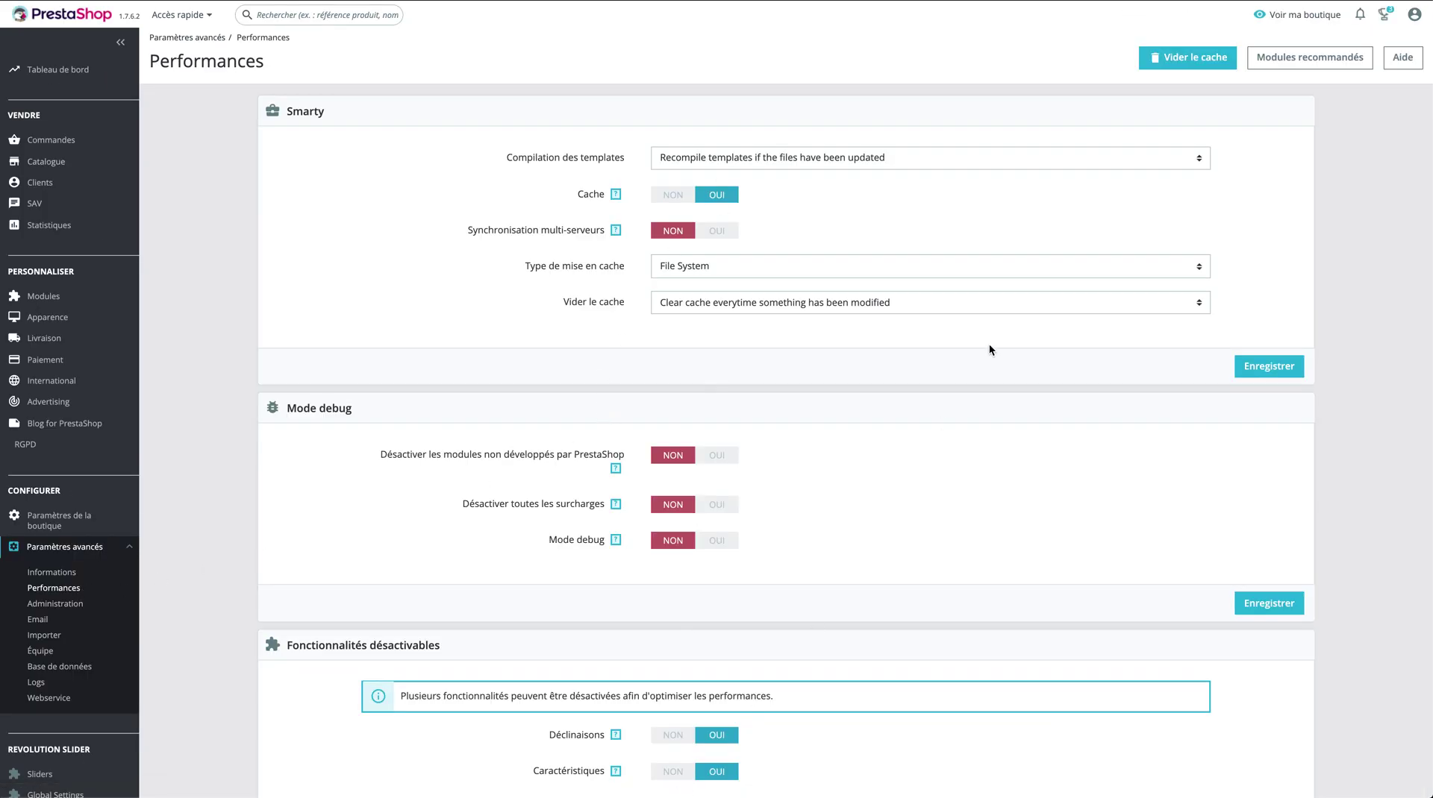
{"action": "left_click", "coordinate": [722, 506]}
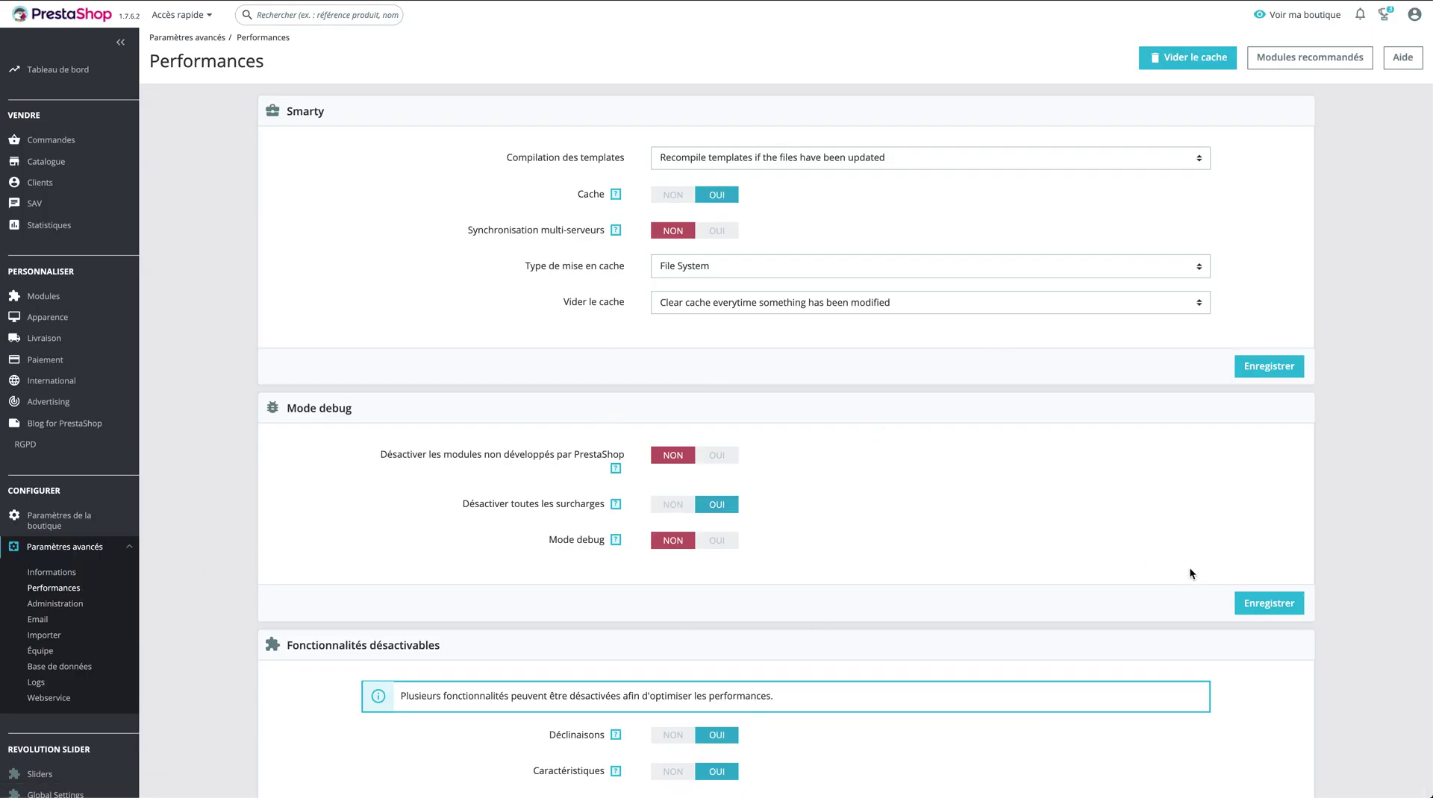
{"action": "left_click", "coordinate": [1259, 601]}
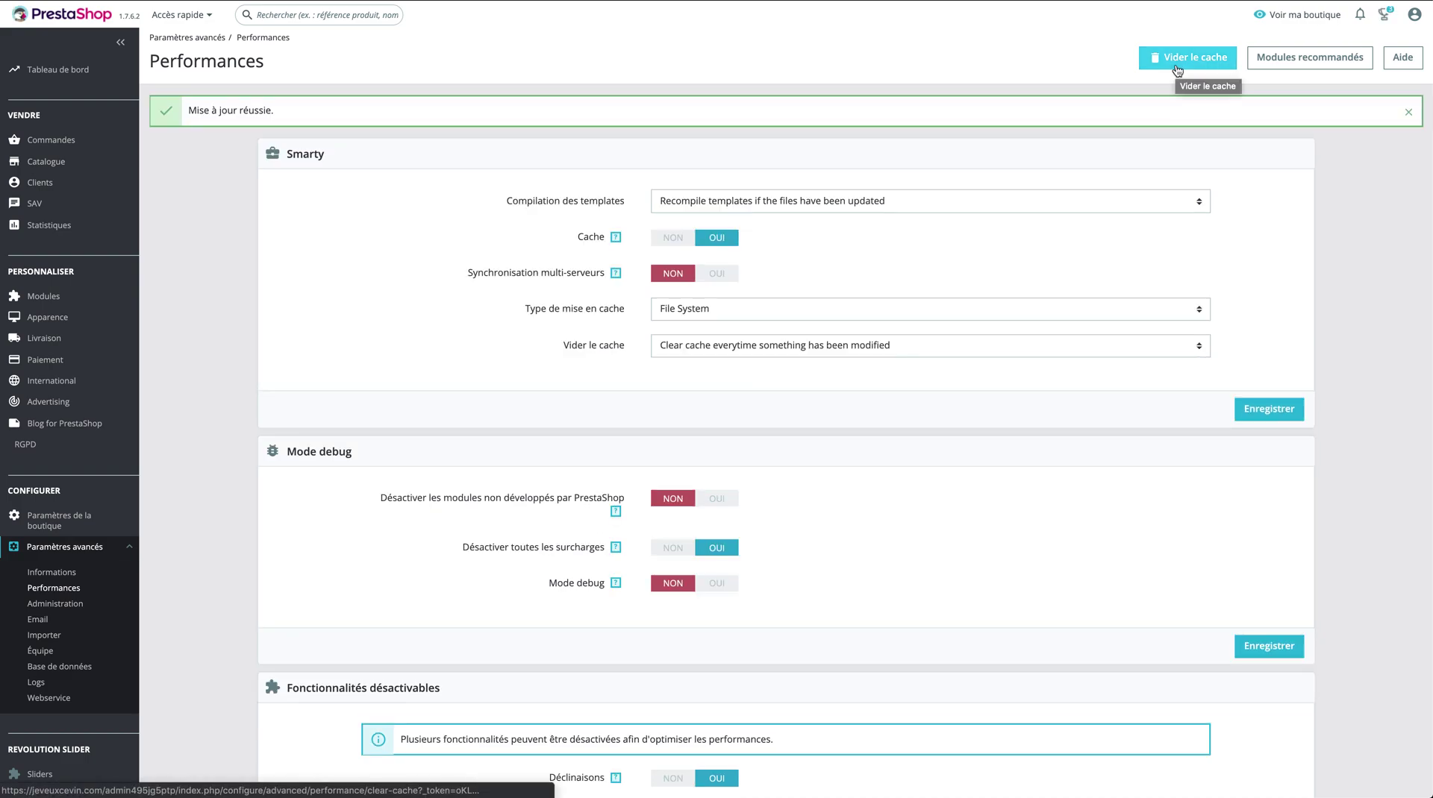
- Clear the shop's cache and reopen the advanced performance settings
{"action": "left_click", "coordinate": [1177, 66]}
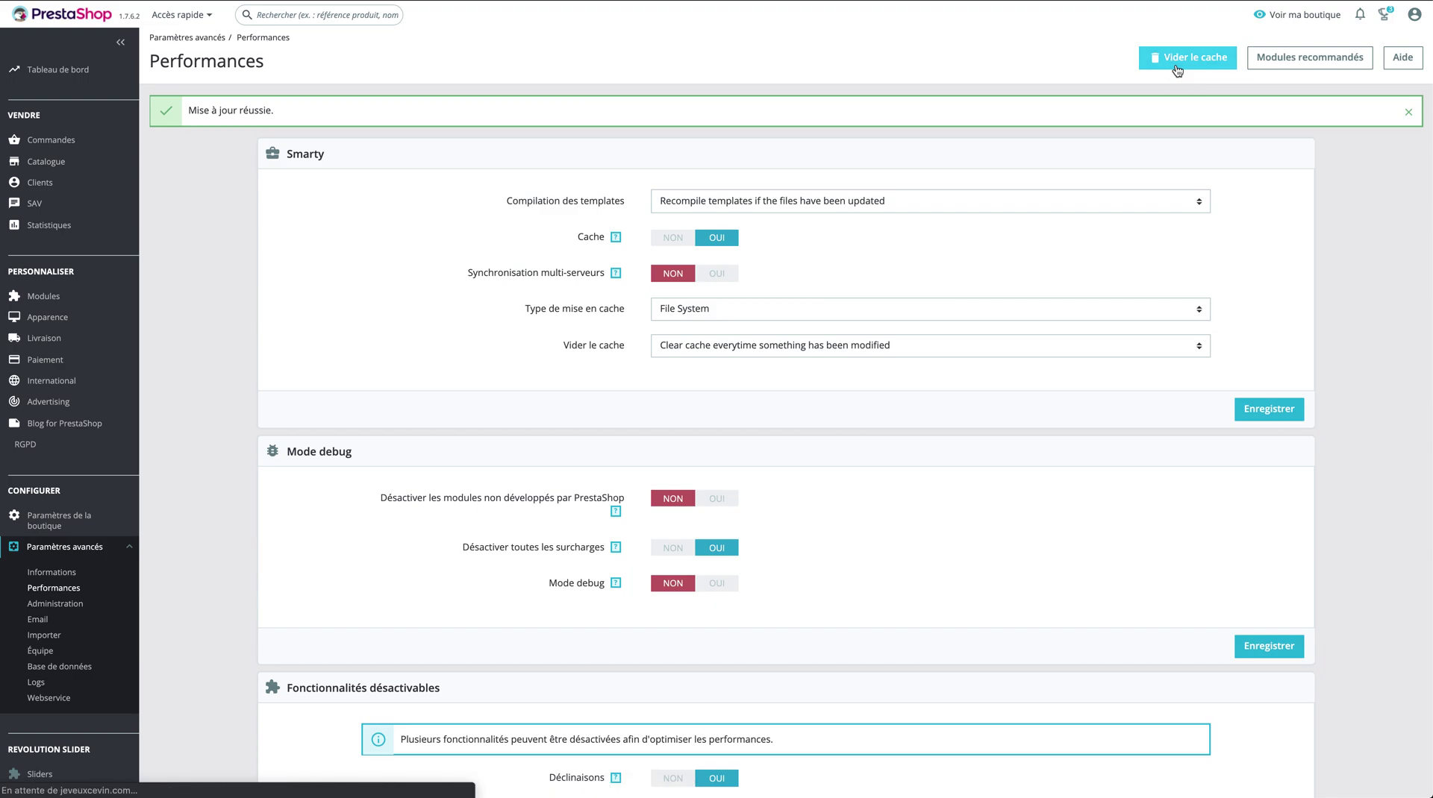
{"action": "scroll", "coordinate": [395, 144], "scroll_direction": "left", "scroll_amount": 5}
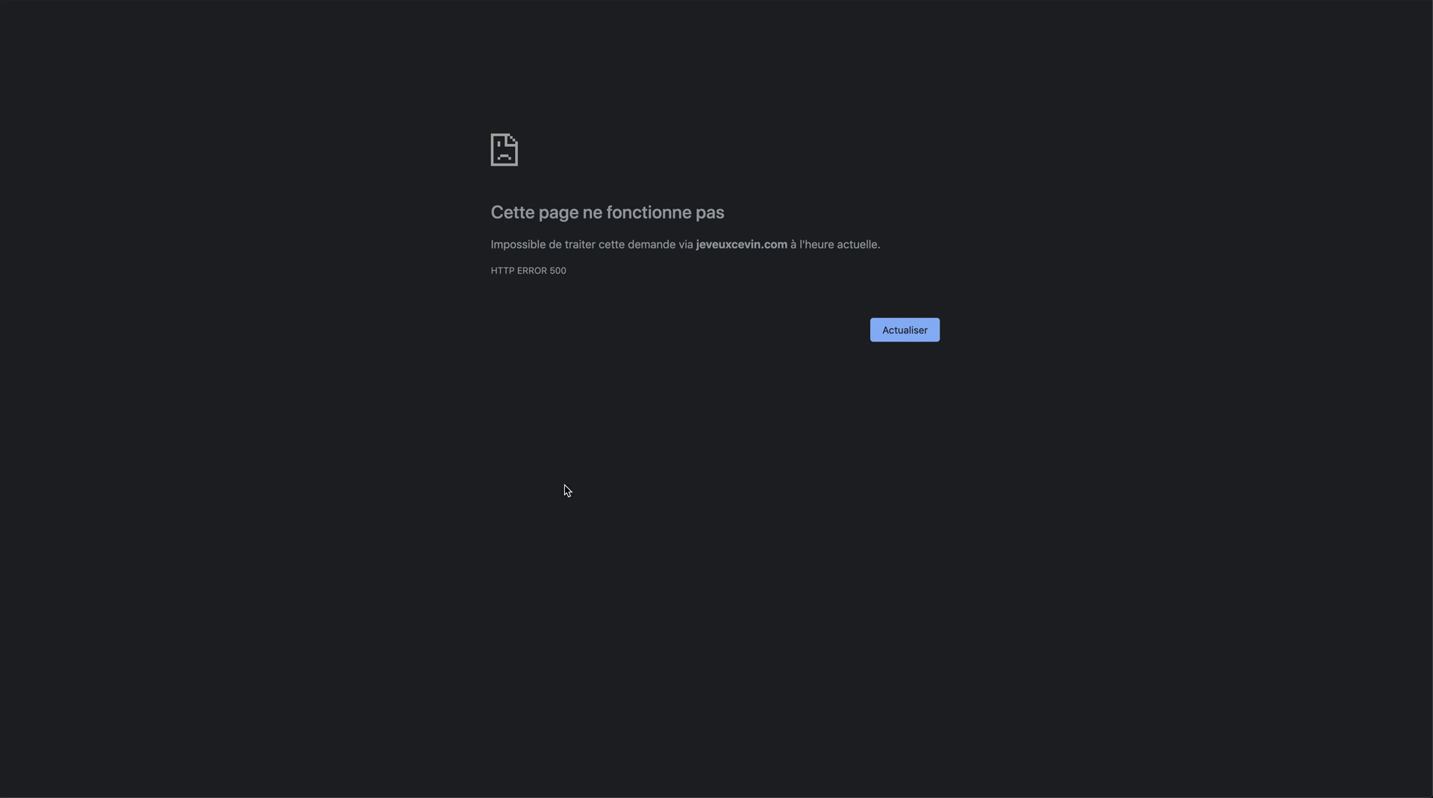
{"action": "scroll", "coordinate": [278, 91], "scroll_direction": "left", "scroll_amount": 5}
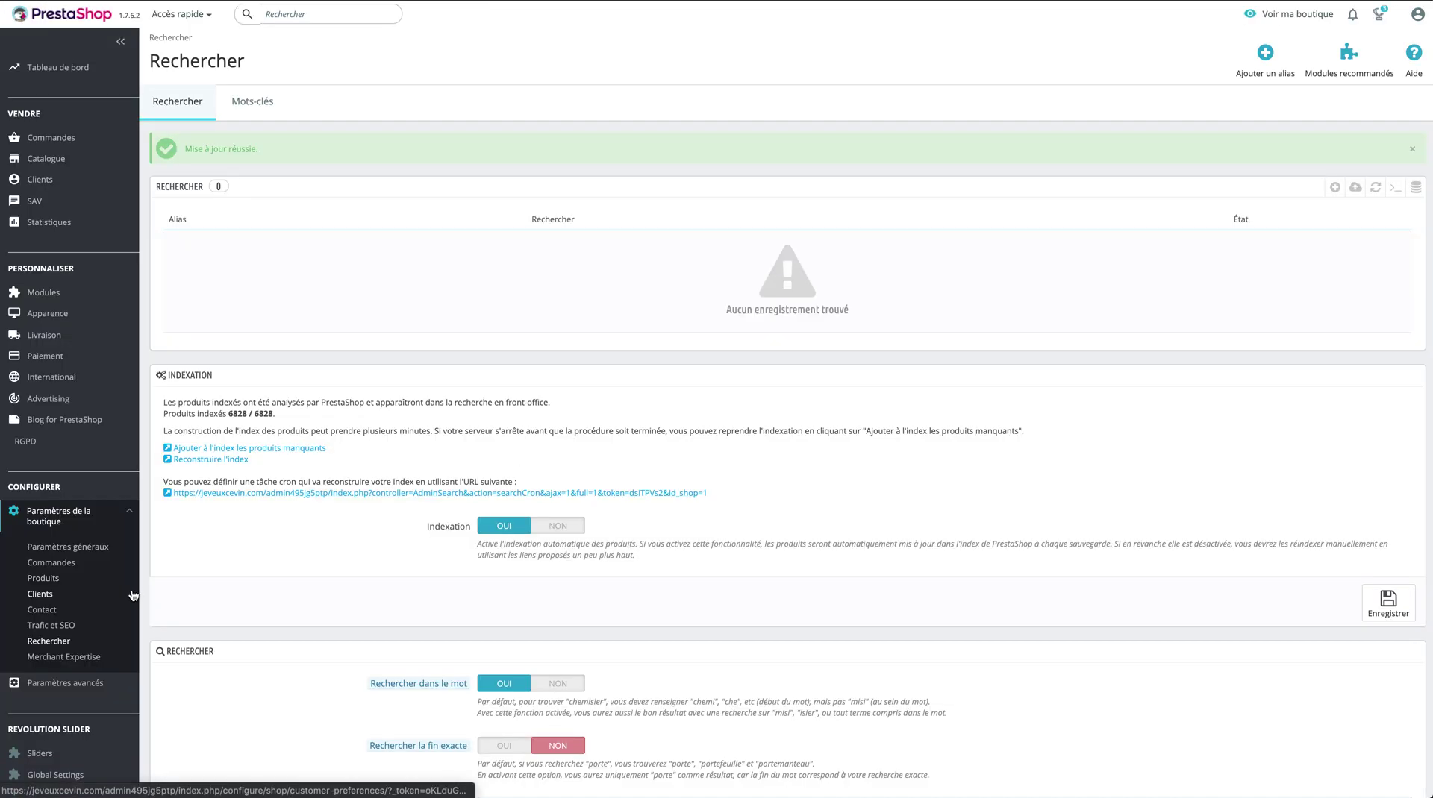
{"action": "mouse_move", "coordinate": [85, 682]}
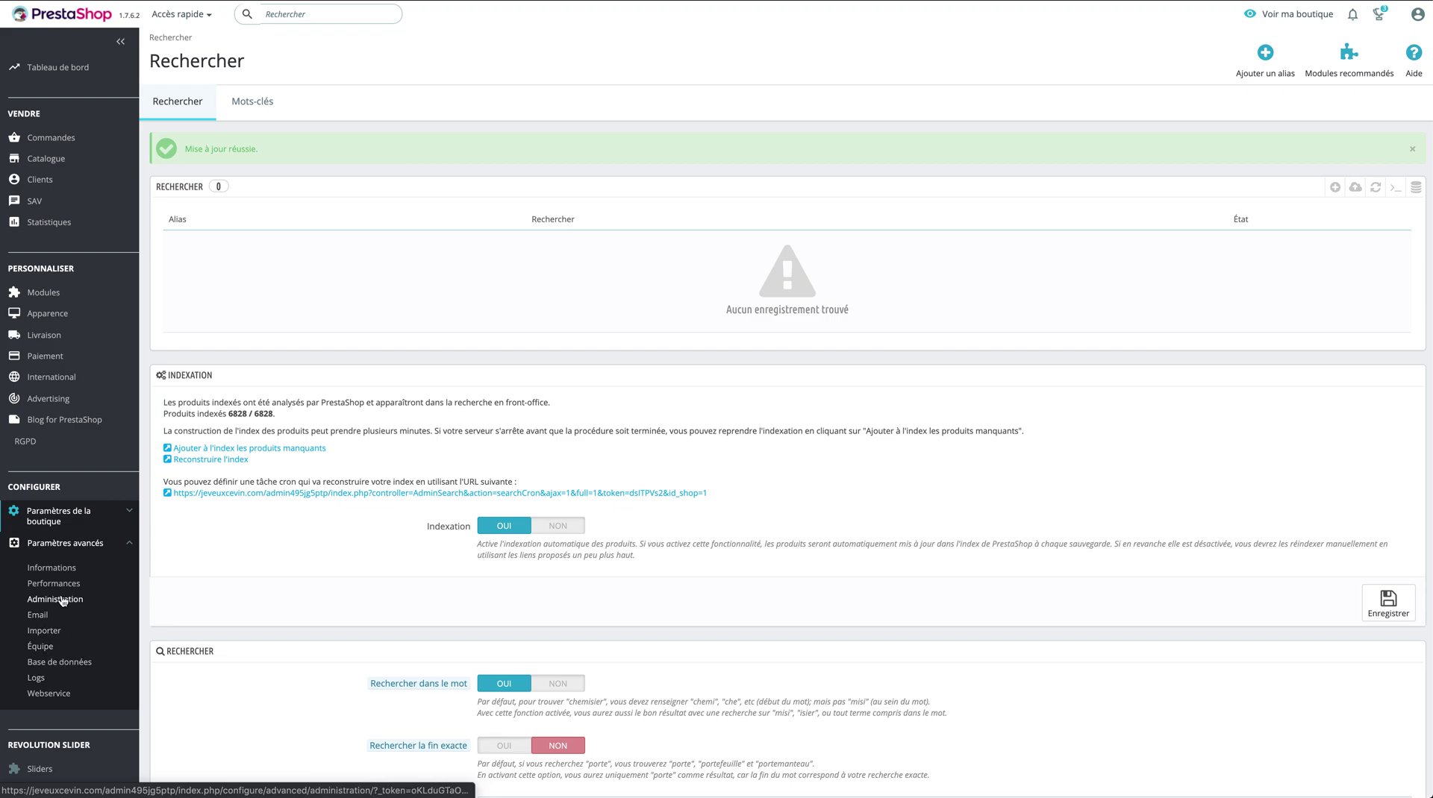
{"action": "left_click", "coordinate": [58, 589]}
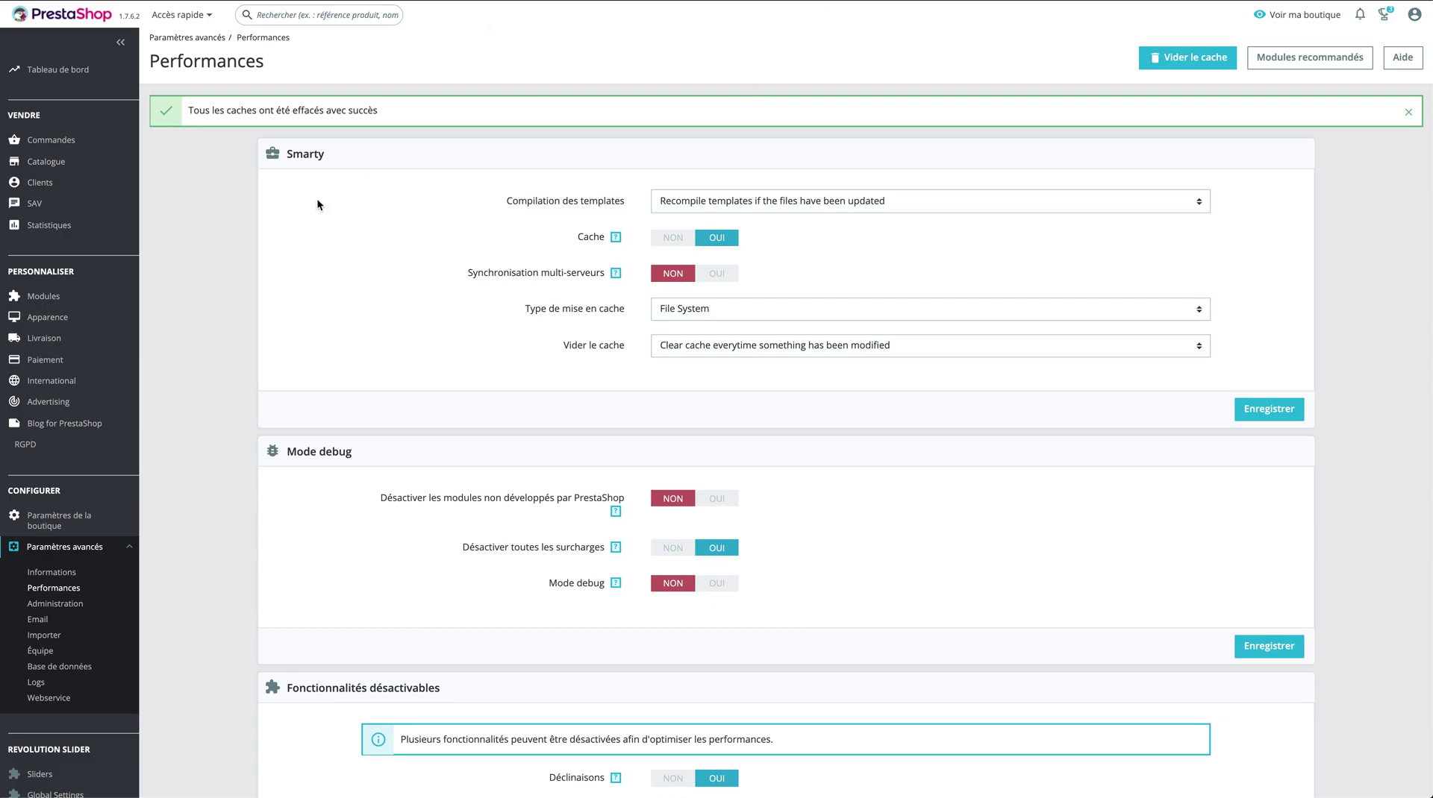
- Look through the CCC, media server and cache options in the performance settings
{"action": "scroll", "coordinate": [592, 658], "scroll_direction": "down", "scroll_amount": 10}
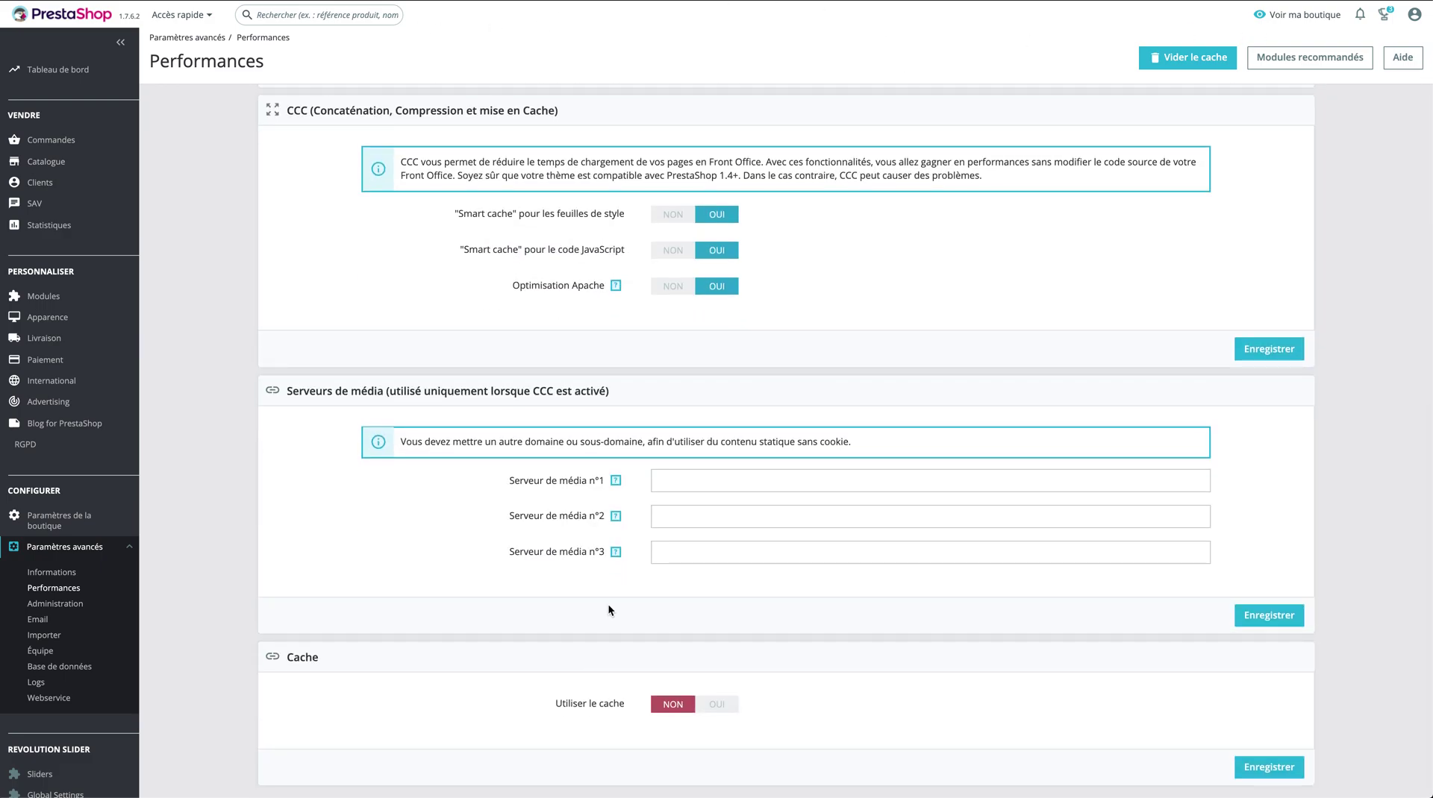
{"action": "scroll", "coordinate": [607, 603], "scroll_direction": "down", "scroll_amount": 1}
{"action": "scroll", "coordinate": [607, 603], "scroll_direction": "up", "scroll_amount": 10}
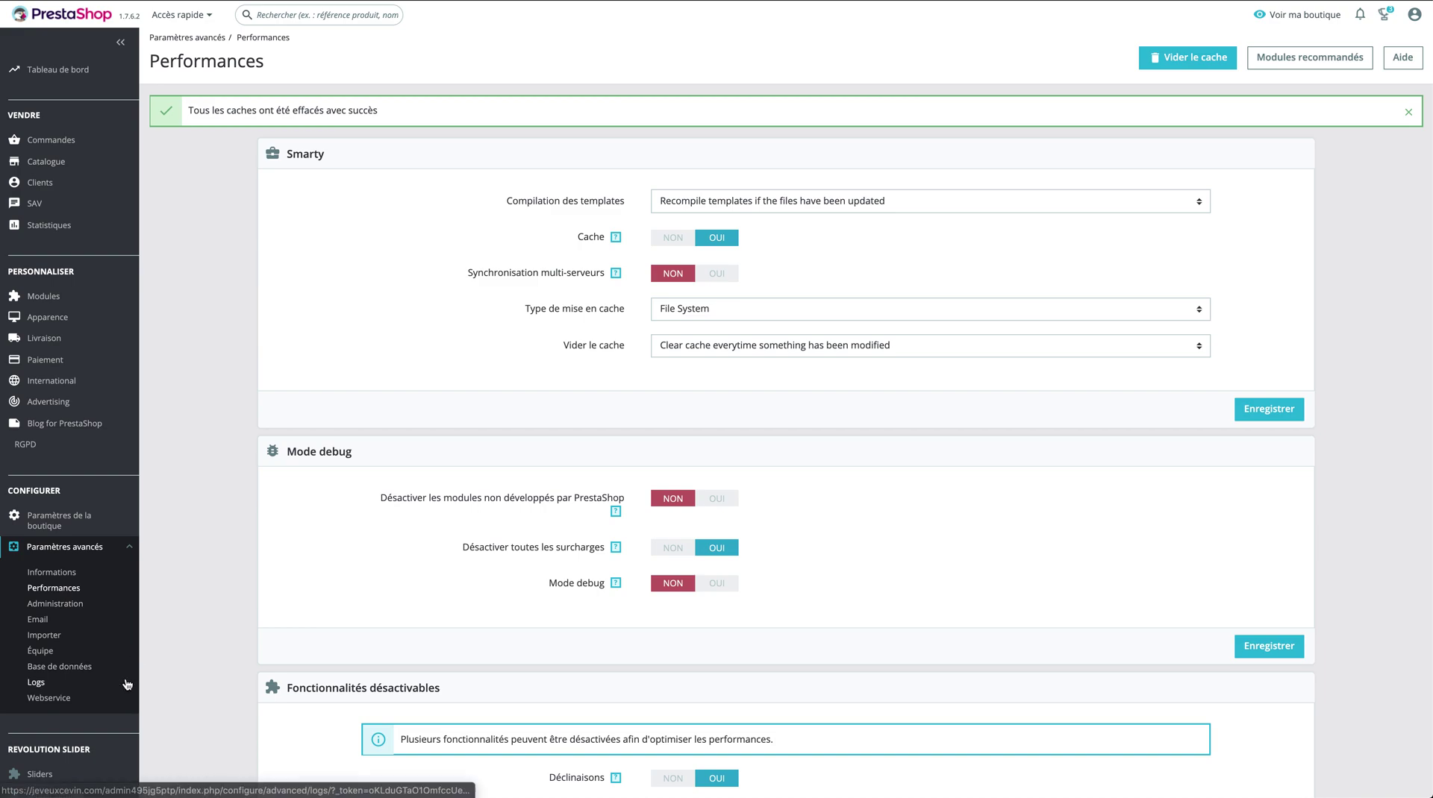
- Look over the storefront home page and open the spirits category from its banner
{"action": "scroll", "coordinate": [124, 696], "scroll_direction": "down", "scroll_amount": 3}
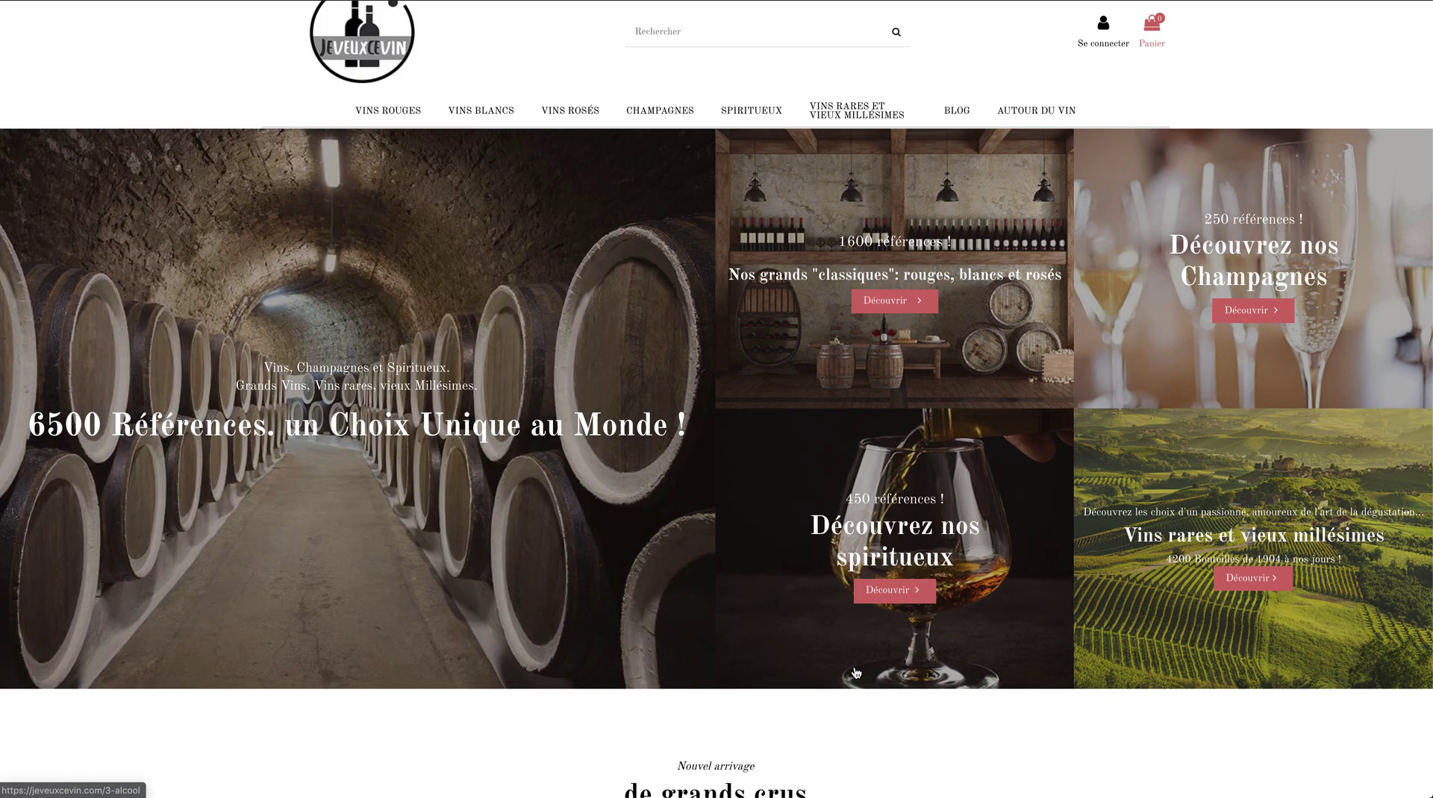
{"action": "scroll", "coordinate": [823, 638], "scroll_direction": "up", "scroll_amount": 1}
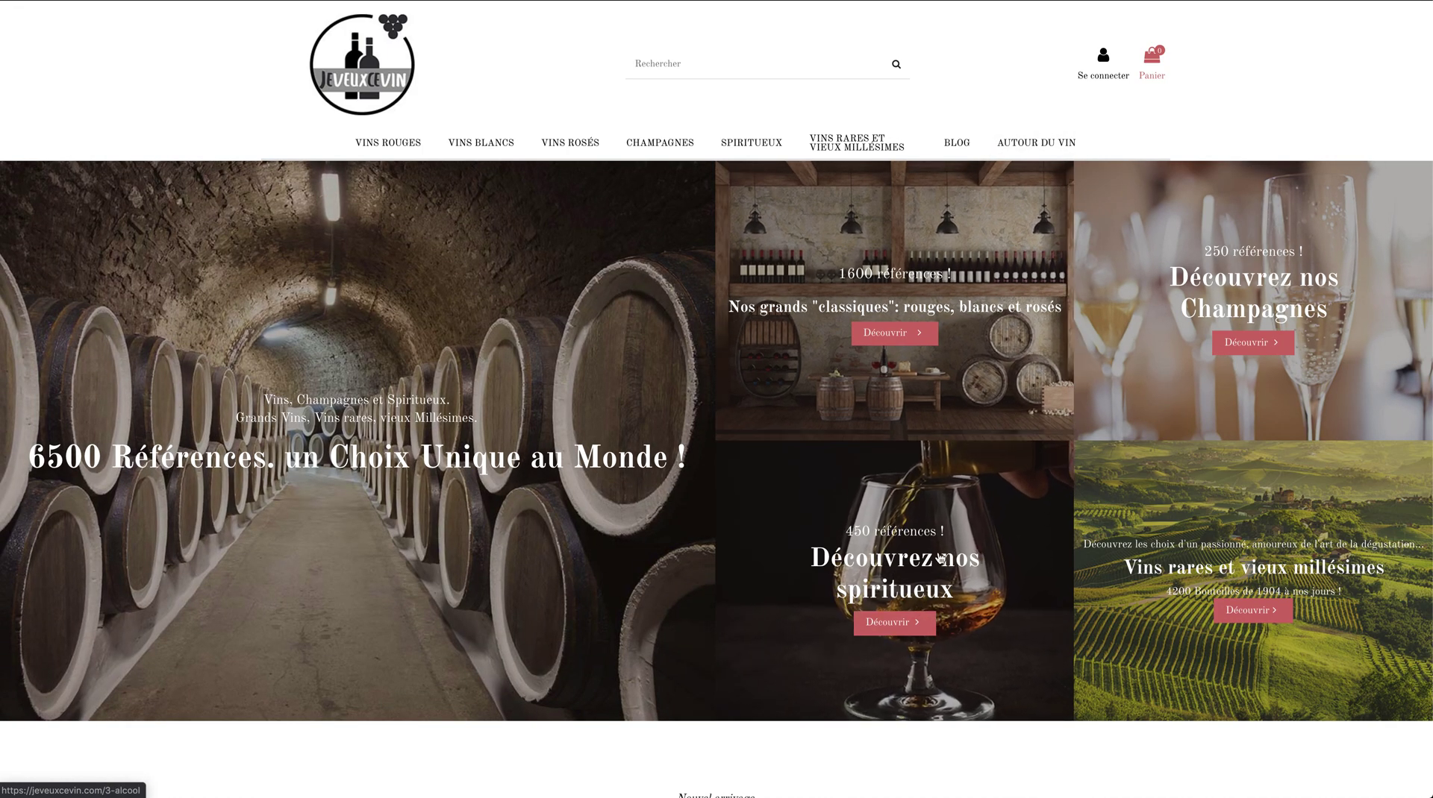
{"action": "left_click", "coordinate": [882, 624]}
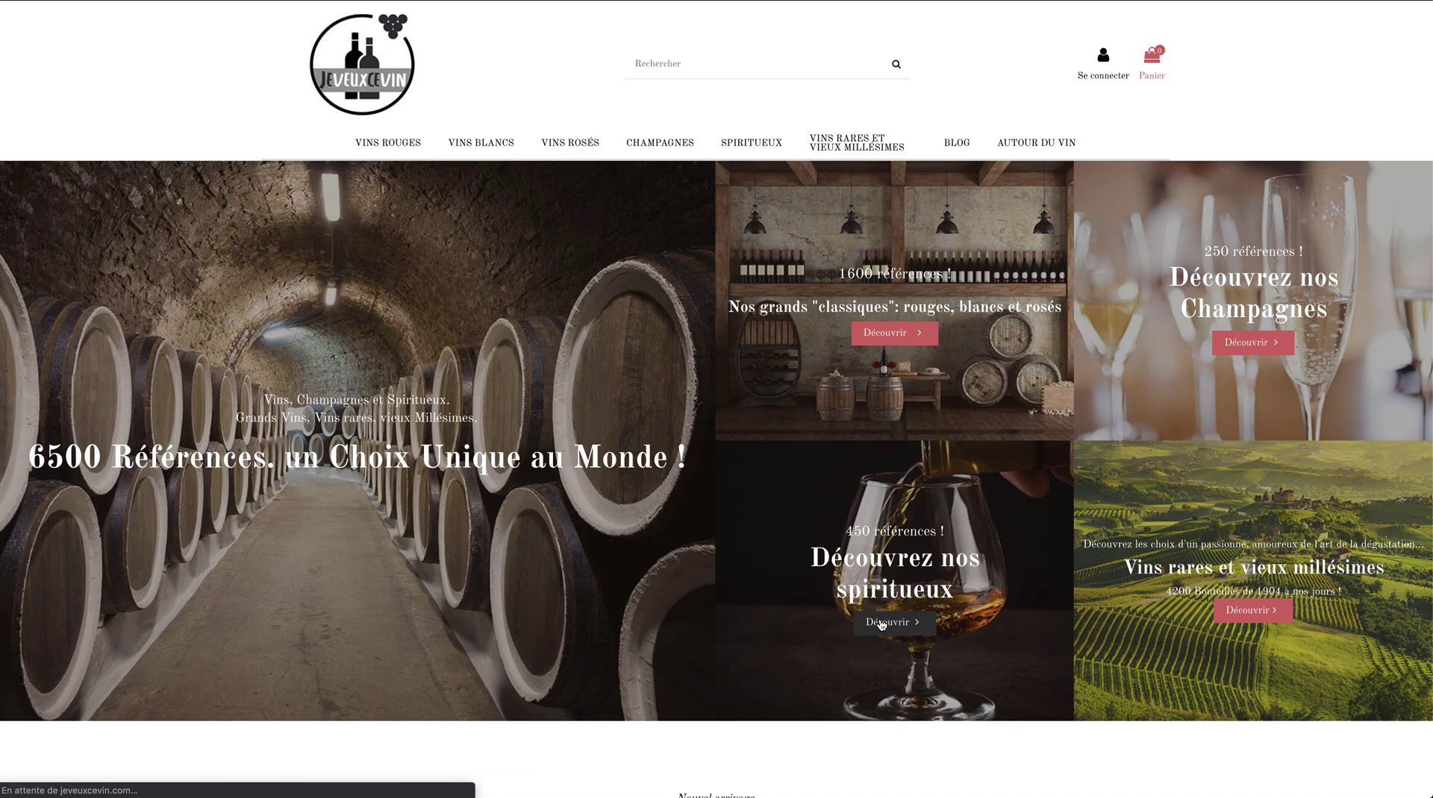